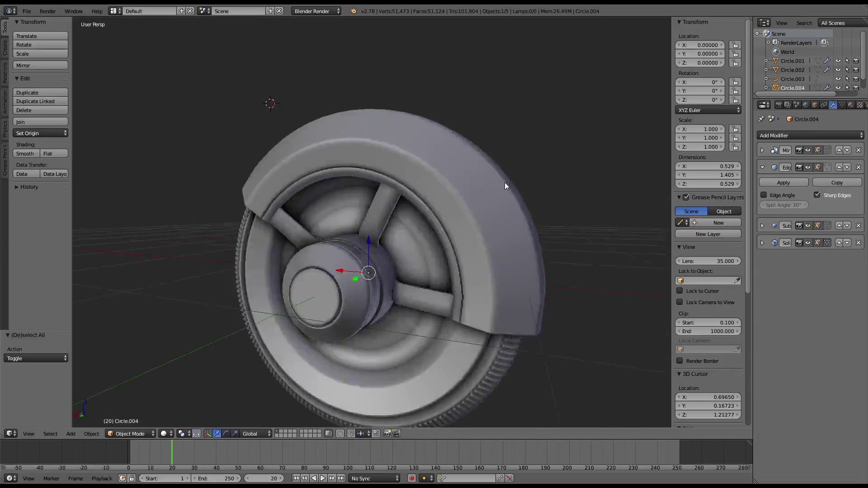
In Edit Mode with face select, pick several faces on the hub's side.
{"action": "key", "text": "Tab"}
{"action": "mouse_move", "coordinate": [351, 223]}
{"action": "middle_mouse_down"}
{"action": "mouse_move", "coordinate": [472, 259]}
{"action": "mouse_move", "coordinate": [430, 238]}
{"action": "mouse_move", "coordinate": [559, 219]}
{"action": "mouse_move", "coordinate": [390, 234]}
{"action": "middle_mouse_up"}
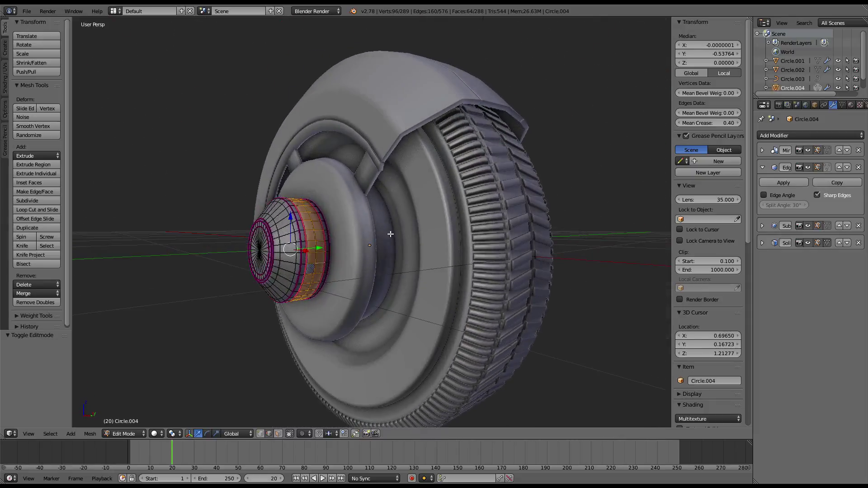
{"action": "right_click", "coordinate": [291, 213]}
{"action": "mouse_move", "coordinate": [292, 214]}
{"action": "middle_mouse_down"}
{"action": "mouse_move", "coordinate": [338, 199]}
{"action": "mouse_move", "coordinate": [298, 197]}
{"action": "middle_mouse_up"}
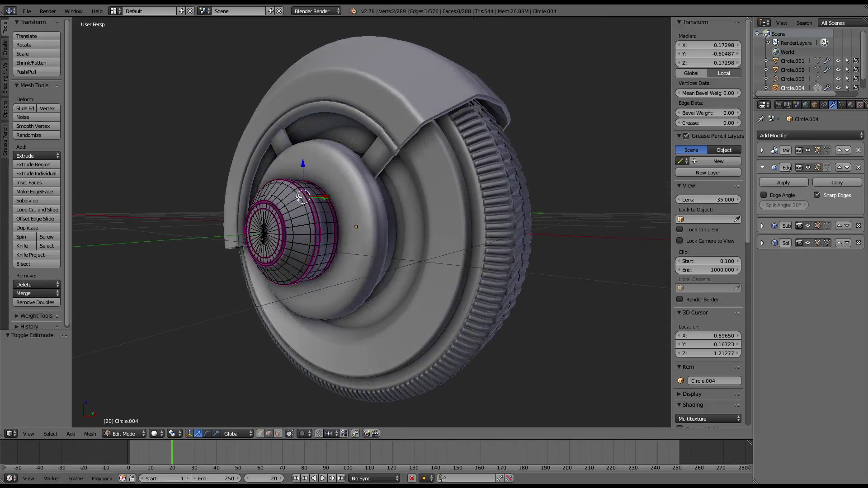
{"action": "left_click", "coordinate": [280, 434]}
{"action": "scroll", "coordinate": [314, 237], "scroll_direction": "up", "scroll_amount": 5}
{"action": "right_click", "coordinate": [221, 210]}
{"action": "right_click", "coordinate": [223, 242], "text": "shift"}
{"action": "right_click", "coordinate": [229, 274], "text": "shift"}
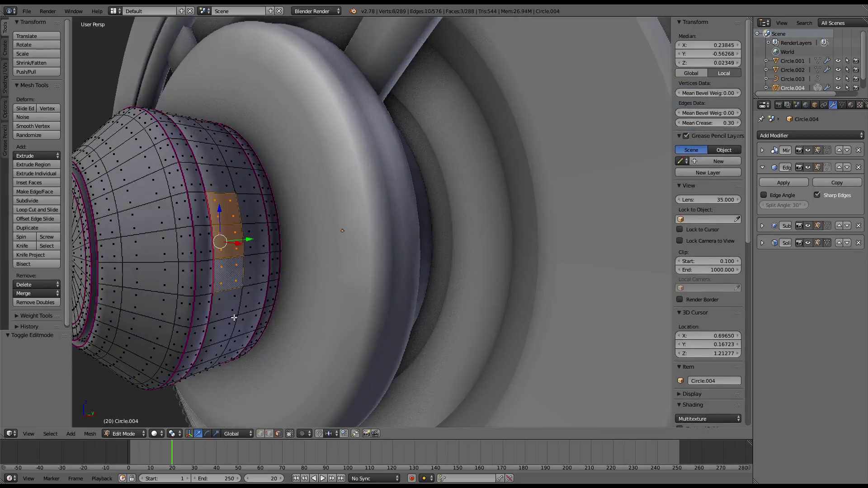
{"action": "right_click", "coordinate": [236, 296]}
{"action": "scroll", "coordinate": [255, 277], "scroll_direction": "down", "scroll_amount": 6}
Select a continuous band of faces running around the hub dome.
{"action": "mouse_move", "coordinate": [367, 224]}
{"action": "middle_mouse_down"}
{"action": "mouse_move", "coordinate": [288, 222]}
{"action": "mouse_move", "coordinate": [375, 231]}
{"action": "middle_mouse_up"}
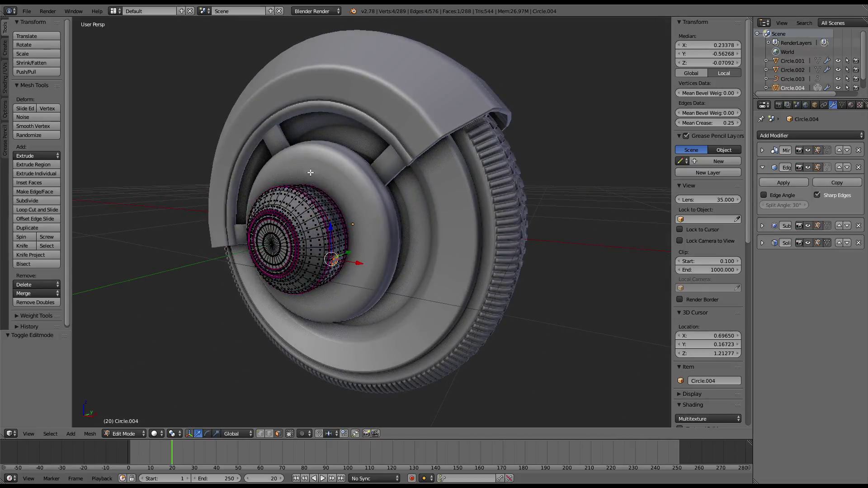
{"action": "mouse_move", "coordinate": [311, 172]}
{"action": "middle_mouse_down"}
{"action": "mouse_move", "coordinate": [244, 181]}
{"action": "mouse_move", "coordinate": [269, 186]}
{"action": "middle_mouse_up"}
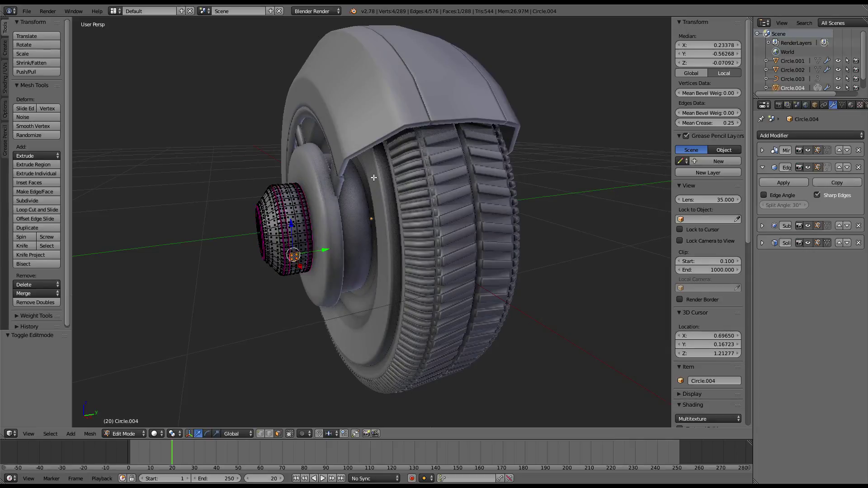
{"action": "middle_click_drag", "start_coordinate": [373, 177], "coordinate": [406, 181]}
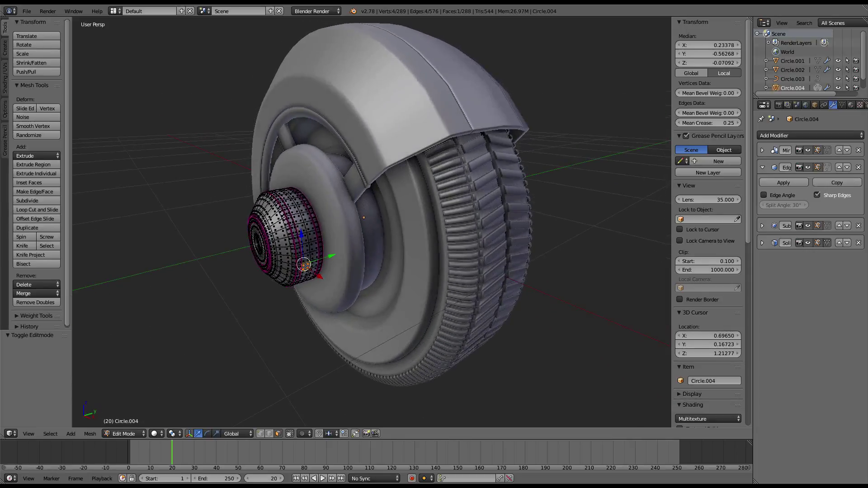
{"action": "right_click", "coordinate": [273, 209]}
{"action": "middle_click_drag", "start_coordinate": [272, 209], "coordinate": [232, 207]}
{"action": "scroll", "coordinate": [258, 209], "scroll_direction": "up", "scroll_amount": 3}
{"action": "scroll", "coordinate": [254, 209], "scroll_direction": "up", "scroll_amount": 2}
{"action": "right_click", "coordinate": [218, 237], "text": "ctrl"}
{"action": "mouse_move", "coordinate": [218, 236]}
{"action": "middle_mouse_down"}
{"action": "mouse_move", "coordinate": [316, 195]}
{"action": "mouse_move", "coordinate": [321, 251]}
{"action": "mouse_move", "coordinate": [269, 227]}
{"action": "mouse_move", "coordinate": [263, 236]}
{"action": "middle_mouse_up"}
{"action": "right_click", "coordinate": [268, 228], "text": "ctrl"}
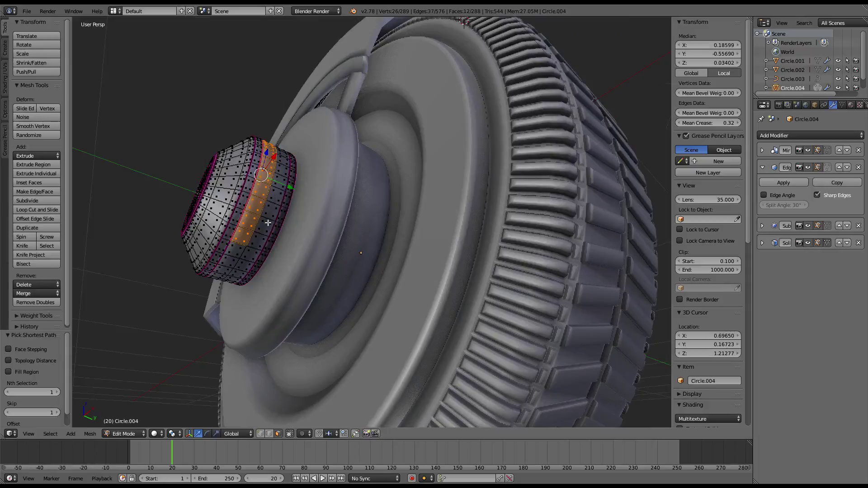
{"action": "mouse_move", "coordinate": [338, 197]}
{"action": "middle_mouse_down"}
{"action": "mouse_move", "coordinate": [441, 224]}
{"action": "mouse_move", "coordinate": [434, 246]}
{"action": "middle_mouse_up"}
Extrude the hub band in place, stretch it along X into an arm, and flatten its end (S X 0).
{"action": "key", "text": "e"}
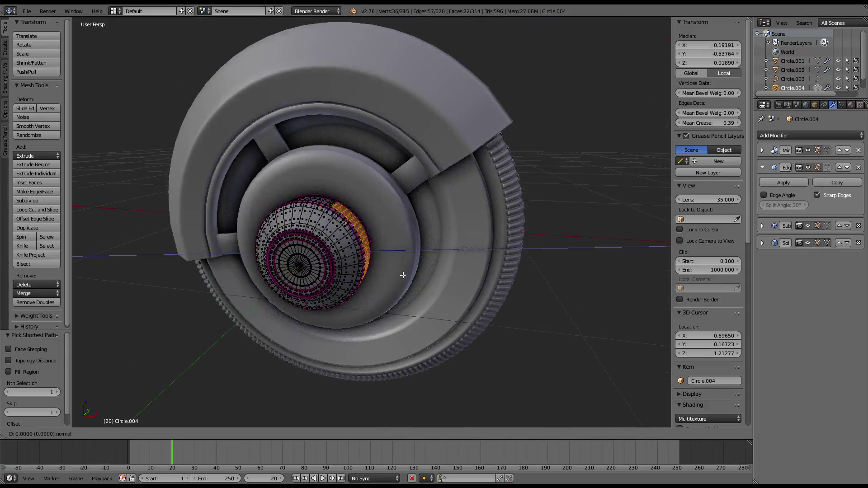
{"action": "right_click", "coordinate": [388, 253]}
{"action": "left_click_drag", "start_coordinate": [388, 254], "coordinate": [600, 249]}
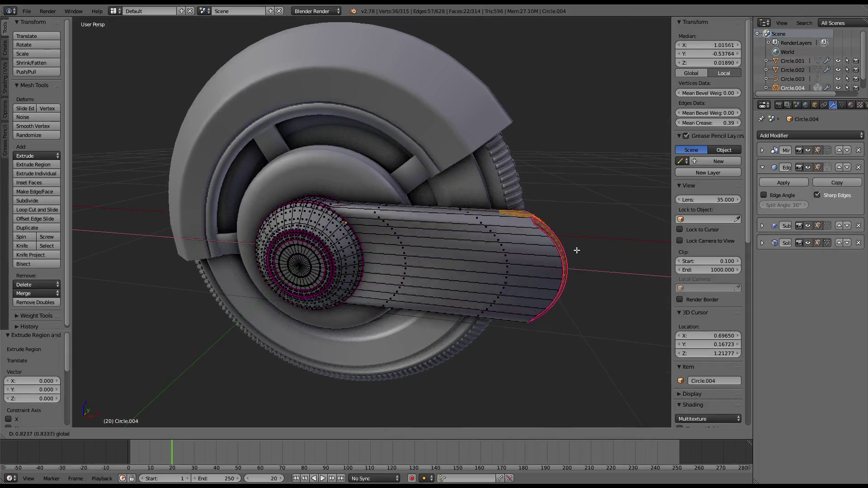
{"action": "key", "text": "s"}
{"action": "key", "text": "x"}
{"action": "key", "text": "0"}
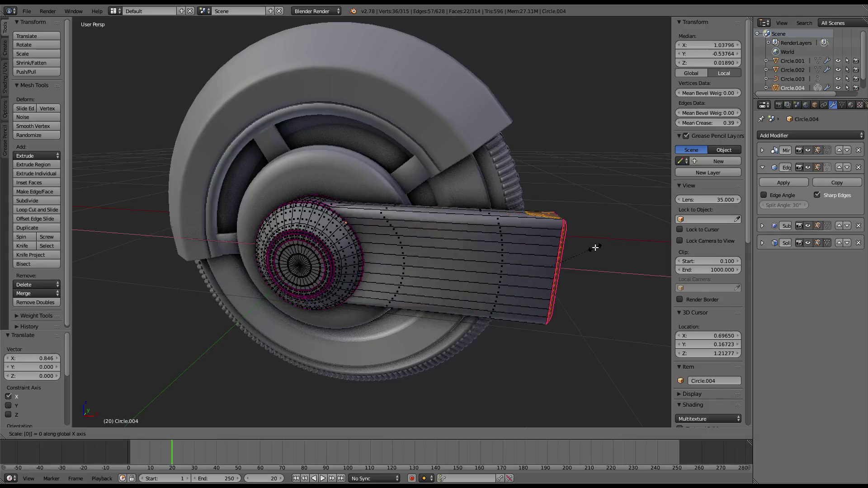
{"action": "key", "text": "Return"}
Select the arm's boundary loops and raise their crease.
{"action": "middle_click_drag", "start_coordinate": [624, 235], "coordinate": [530, 313]}
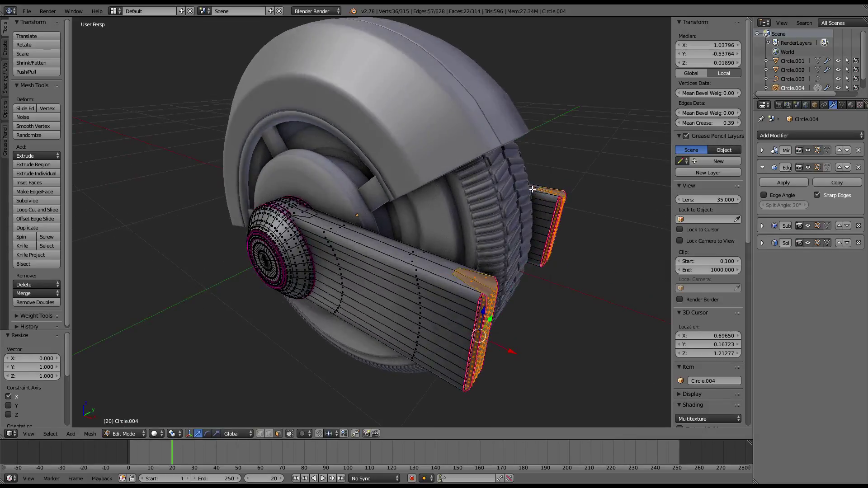
{"action": "key", "text": "ctrl+e"}
{"action": "left_click", "coordinate": [508, 324]}
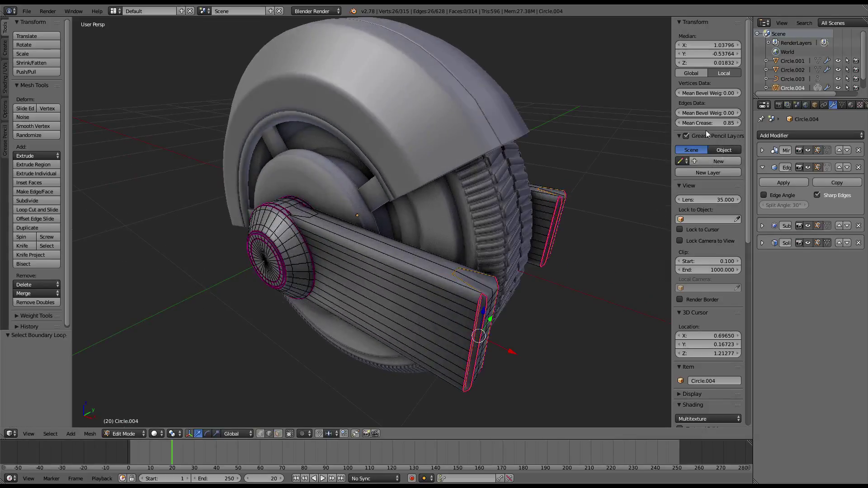
{"action": "left_click_drag", "start_coordinate": [707, 123], "coordinate": [741, 123]}
Select the edge loops along the arm's top and crease them fully to 1.0.
{"action": "middle_click_drag", "start_coordinate": [396, 201], "coordinate": [403, 198]}
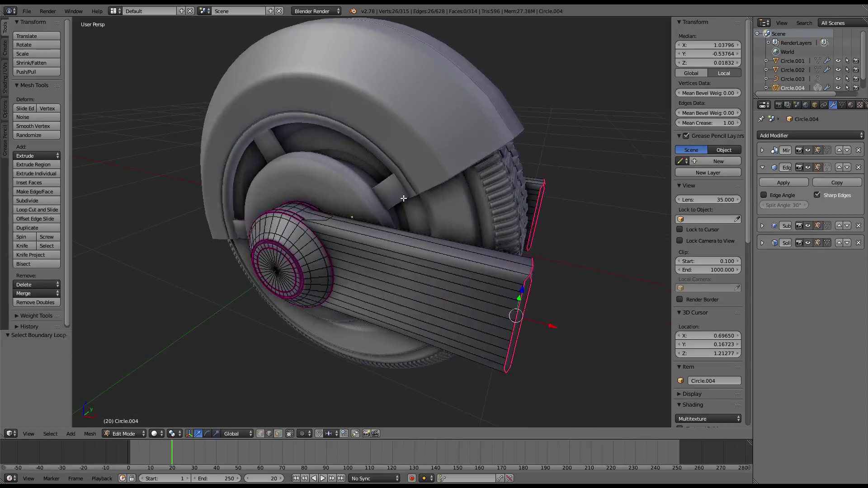
{"action": "left_click", "coordinate": [321, 216]}
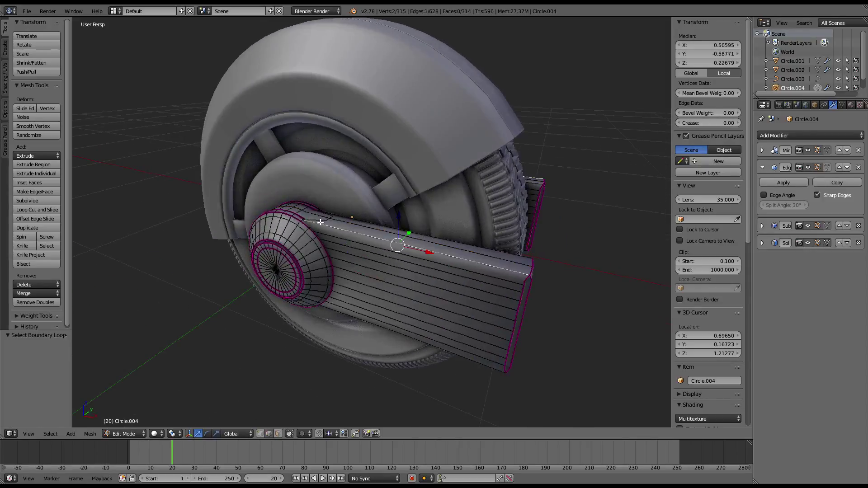
{"action": "mouse_move", "coordinate": [322, 216]}
{"action": "middle_mouse_down"}
{"action": "mouse_move", "coordinate": [326, 122]}
{"action": "mouse_move", "coordinate": [344, 158]}
{"action": "mouse_move", "coordinate": [360, 234]}
{"action": "mouse_move", "coordinate": [370, 214]}
{"action": "middle_mouse_up"}
{"action": "left_click", "coordinate": [345, 160]}
{"action": "right_click", "coordinate": [370, 214], "text": "alt"}
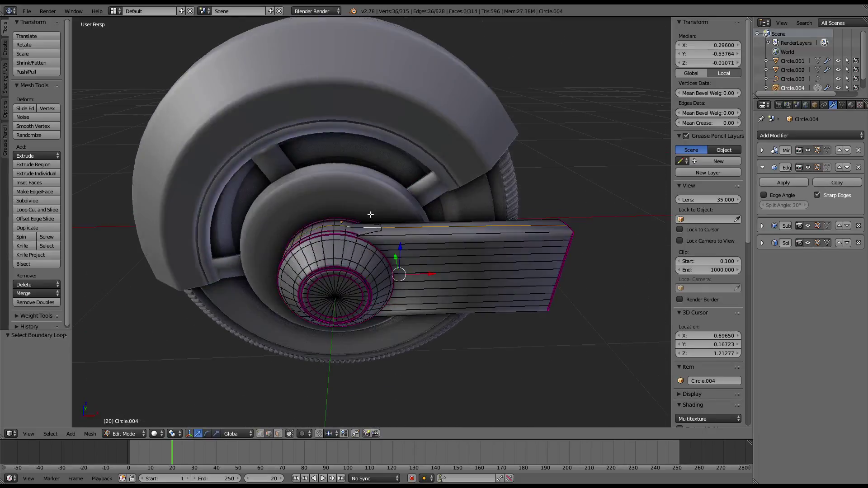
{"action": "right_click", "coordinate": [373, 222]}
{"action": "middle_click_drag", "start_coordinate": [380, 249], "coordinate": [366, 165]}
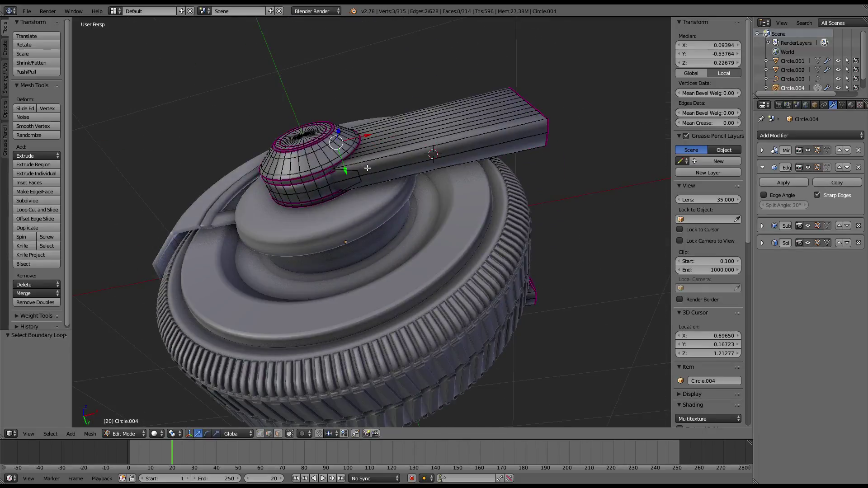
{"action": "right_click", "coordinate": [358, 173], "text": "shift"}
{"action": "left_click_drag", "start_coordinate": [717, 123], "coordinate": [737, 123]}
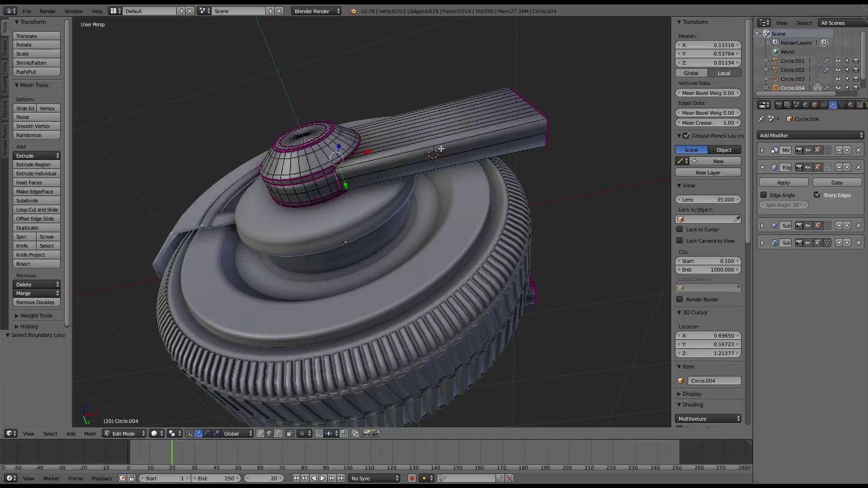
Select all the arm's faces and subdivide them once.
{"action": "key", "text": "Tab"}
{"action": "mouse_move", "coordinate": [441, 149]}
{"action": "middle_mouse_down"}
{"action": "mouse_move", "coordinate": [381, 156]}
{"action": "mouse_move", "coordinate": [349, 199]}
{"action": "mouse_move", "coordinate": [383, 223]}
{"action": "mouse_move", "coordinate": [476, 191]}
{"action": "middle_mouse_up"}
{"action": "key", "text": "Tab"}
{"action": "key", "text": "ctrl+l"}
{"action": "key", "text": "w"}
{"action": "left_click", "coordinate": [476, 191]}
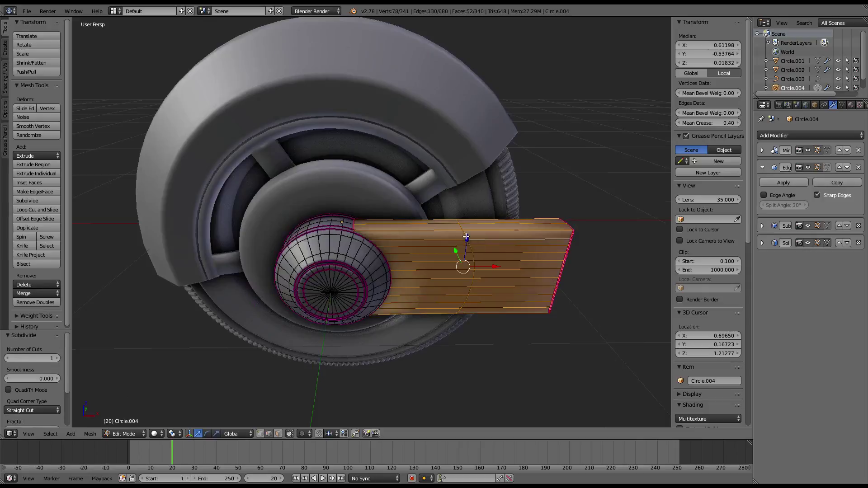
Slide an edge loop along the arm to a new position.
{"action": "right_click", "coordinate": [466, 236], "text": "alt"}
{"action": "key", "text": "g"}
{"action": "key", "text": "g"}
{"action": "left_click", "coordinate": [457, 217]}
{"action": "mouse_move", "coordinate": [457, 217]}
{"action": "middle_mouse_down"}
{"action": "mouse_move", "coordinate": [296, 183]}
{"action": "mouse_move", "coordinate": [189, 190]}
{"action": "mouse_move", "coordinate": [286, 193]}
{"action": "middle_mouse_up"}
{"action": "key", "text": "Tab"}
{"action": "key", "text": "Tab"}
{"action": "mouse_move", "coordinate": [353, 228]}
{"action": "middle_mouse_down"}
{"action": "mouse_move", "coordinate": [450, 195]}
{"action": "mouse_move", "coordinate": [363, 200]}
{"action": "middle_mouse_up"}
Add a support loop by subdividing the arm's edge ring and sliding it toward the end.
{"action": "right_click", "coordinate": [285, 211], "text": "ctrl+alt"}
{"action": "key", "text": "w"}
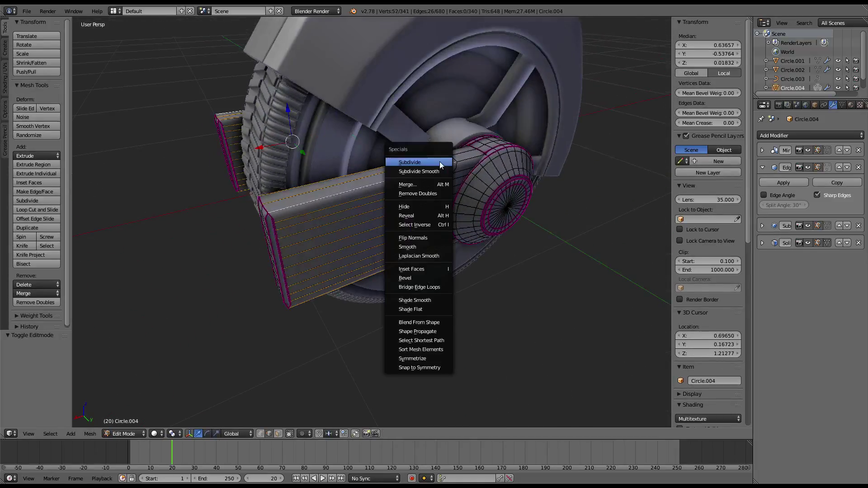
{"action": "left_click", "coordinate": [440, 165]}
{"action": "right_click", "coordinate": [385, 189], "text": "alt"}
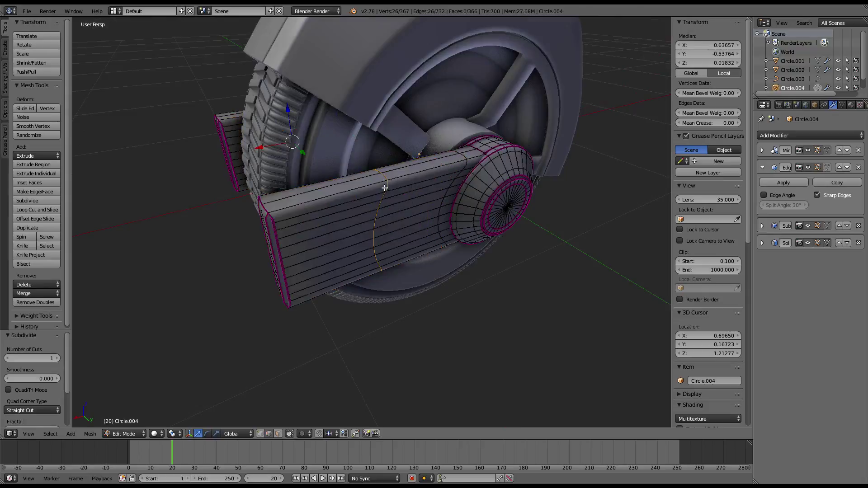
{"action": "key", "text": "g"}
{"action": "key", "text": "g"}
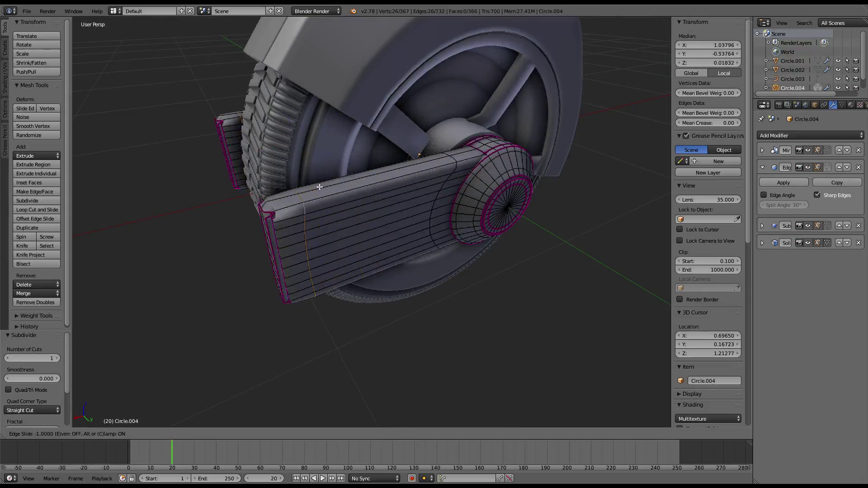
{"action": "left_click", "coordinate": [337, 182]}
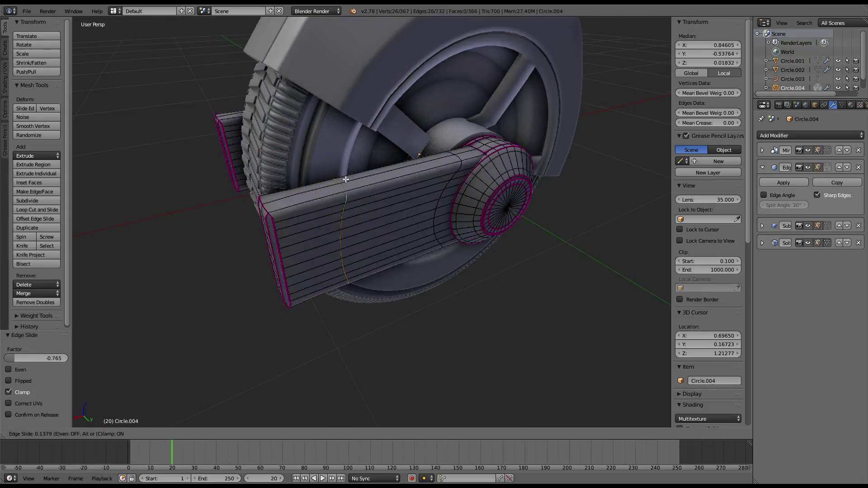
{"action": "middle_click_drag", "start_coordinate": [337, 181], "coordinate": [327, 192]}
Clear sharp marking from the two end loops of the arm.
{"action": "key", "text": "Tab"}
{"action": "key", "text": "Tab"}
{"action": "right_click", "coordinate": [425, 210], "text": "alt"}
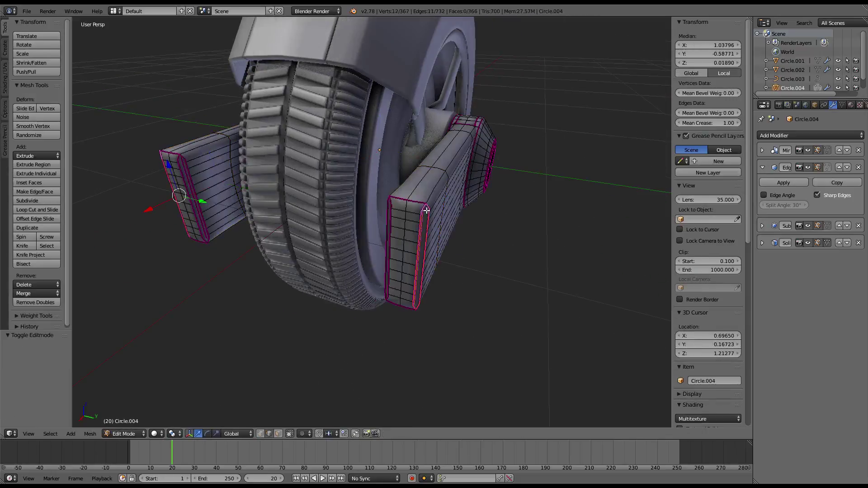
{"action": "right_click", "coordinate": [397, 204], "text": "alt+shift"}
{"action": "key", "text": "ctrl+e"}
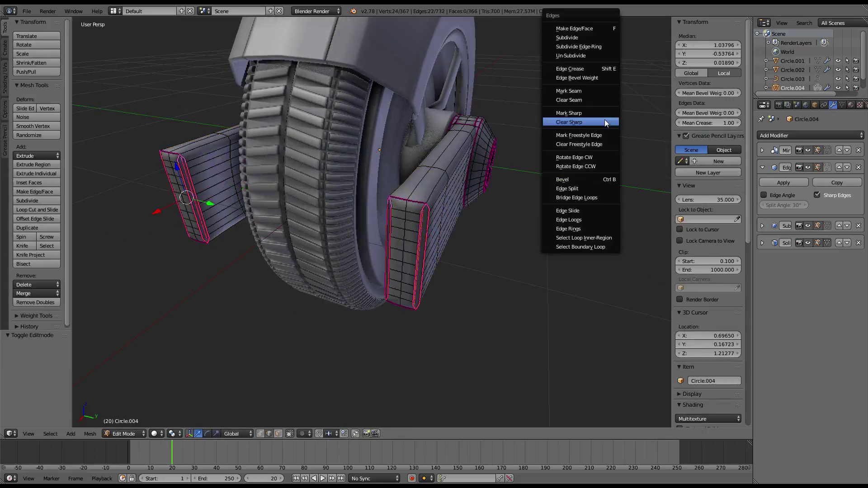
{"action": "left_click", "coordinate": [604, 121]}
{"action": "key", "text": "Tab"}
{"action": "mouse_move", "coordinate": [603, 121]}
{"action": "middle_mouse_down"}
{"action": "mouse_move", "coordinate": [341, 117]}
{"action": "mouse_move", "coordinate": [406, 136]}
{"action": "mouse_move", "coordinate": [362, 110]}
{"action": "mouse_move", "coordinate": [397, 116]}
{"action": "mouse_move", "coordinate": [321, 129]}
{"action": "mouse_move", "coordinate": [367, 129]}
{"action": "mouse_move", "coordinate": [488, 205]}
{"action": "middle_mouse_up"}
Deselect everything and select the hub's centre vertex for cursor snapping.
{"action": "key", "text": "Tab"}
{"action": "key", "text": "Tab"}
{"action": "scroll", "coordinate": [356, 129], "scroll_direction": "down", "scroll_amount": 3}
{"action": "key", "text": "a"}
{"action": "scroll", "coordinate": [333, 129], "scroll_direction": "down", "scroll_amount": 2}
{"action": "key", "text": "Tab"}
{"action": "scroll", "coordinate": [367, 129], "scroll_direction": "up", "scroll_amount": 3}
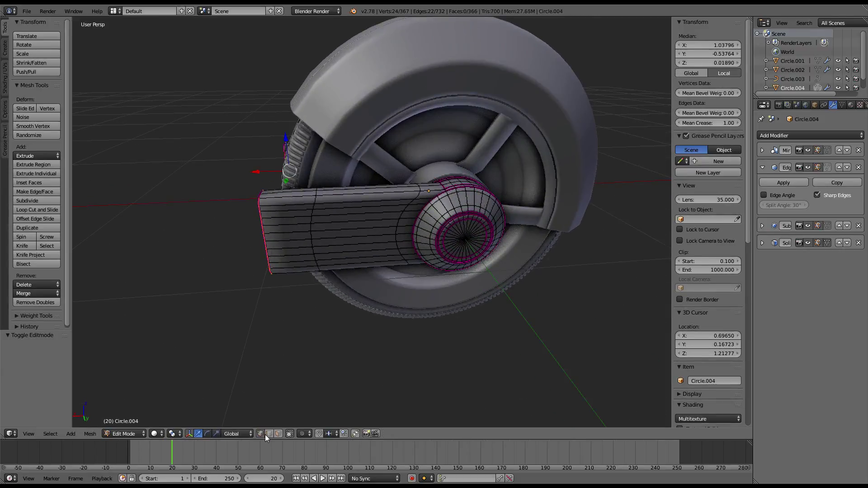
{"action": "right_click", "coordinate": [473, 234]}
{"action": "key", "text": "shift+s"}
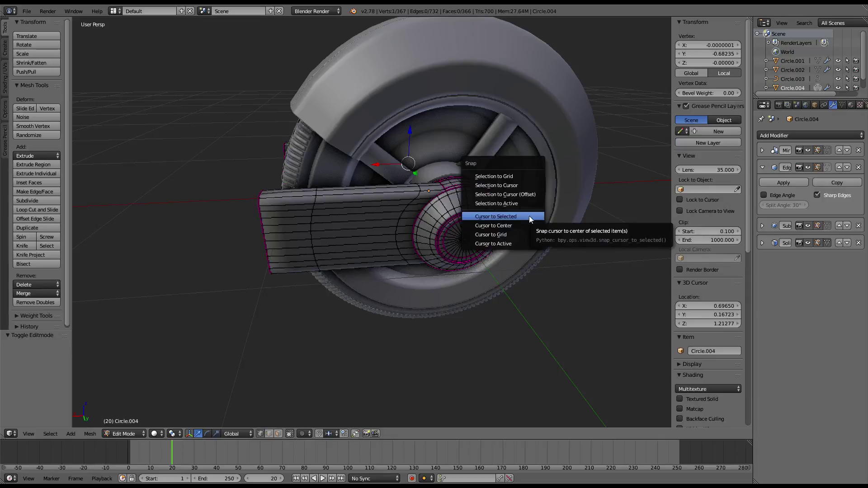
Snap the 3D cursor to the hub centre vertex and pivot rotations around the 3D cursor.
{"action": "left_click", "coordinate": [529, 215]}
{"action": "mouse_move", "coordinate": [394, 203]}
{"action": "middle_mouse_down"}
{"action": "mouse_move", "coordinate": [511, 176]}
{"action": "mouse_move", "coordinate": [535, 180]}
{"action": "mouse_move", "coordinate": [422, 168]}
{"action": "mouse_move", "coordinate": [449, 158]}
{"action": "middle_mouse_up"}
{"action": "right_click", "coordinate": [423, 168], "text": "ctrl+alt"}
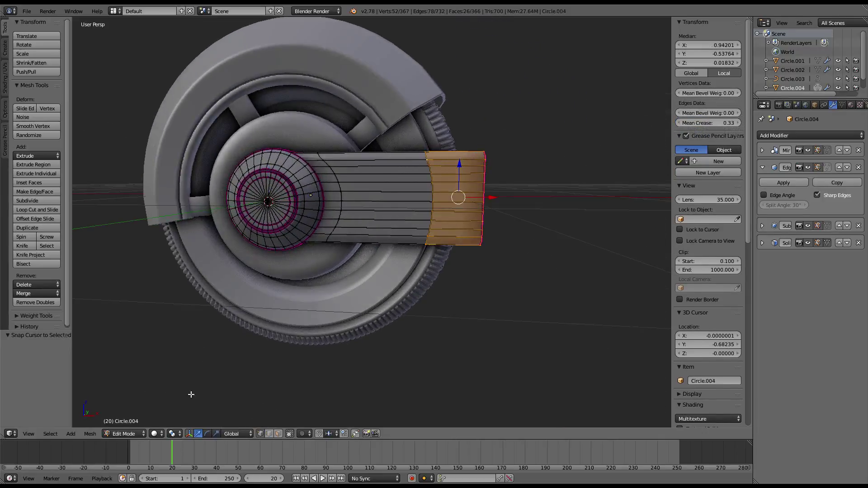
{"action": "left_click", "coordinate": [174, 434]}
{"action": "left_click", "coordinate": [188, 384]}
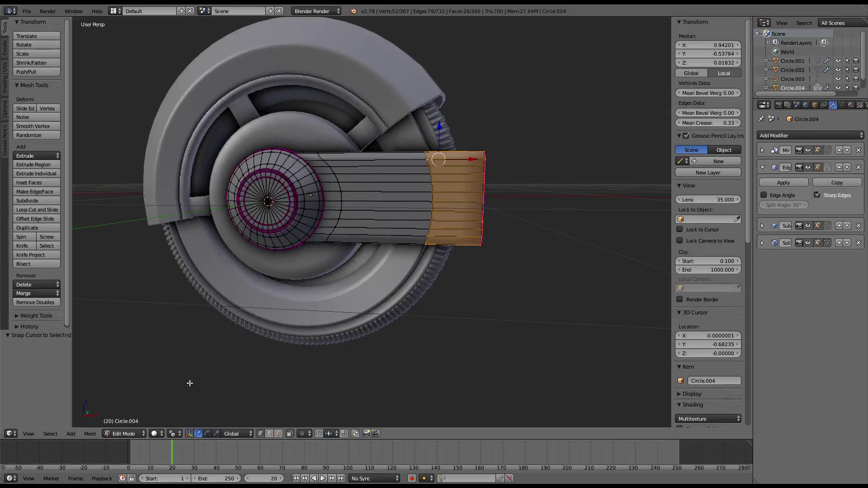
{"action": "left_click", "coordinate": [211, 433]}
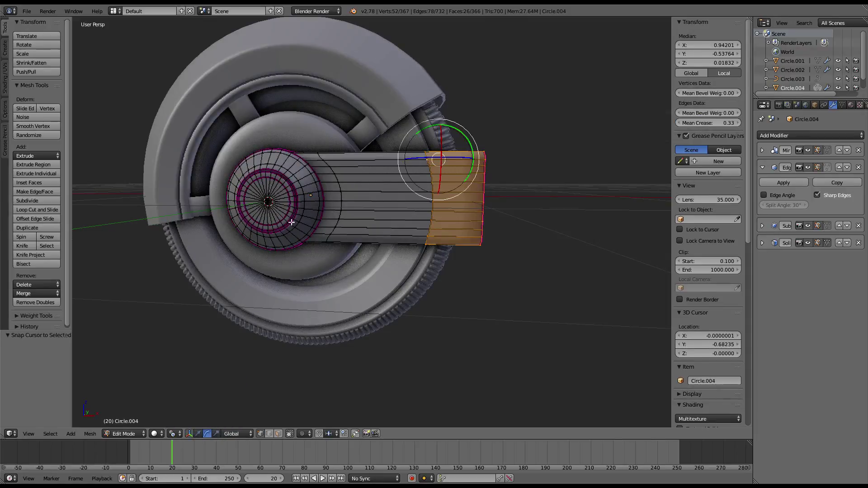
{"action": "left_click", "coordinate": [179, 434]}
{"action": "left_click", "coordinate": [183, 413]}
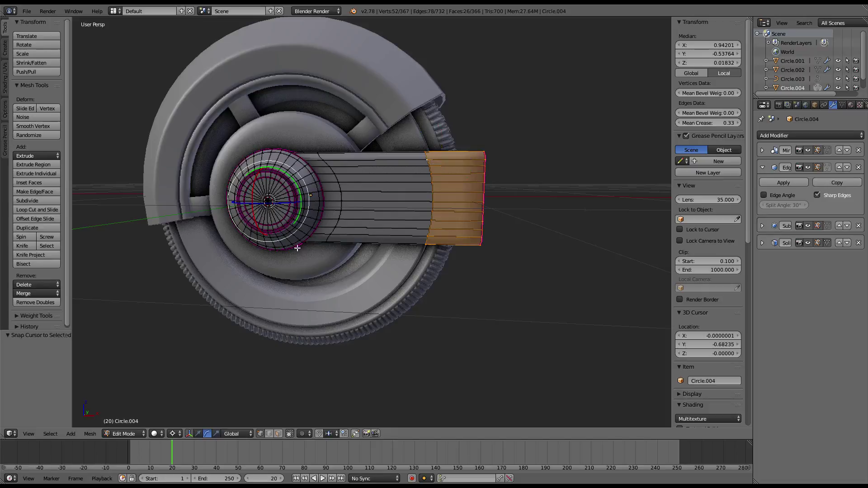
{"action": "mouse_move", "coordinate": [294, 187]}
{"action": "left_mouse_down"}
{"action": "mouse_move", "coordinate": [277, 164]}
{"action": "mouse_move", "coordinate": [333, 136]}
{"action": "left_mouse_up"}
{"action": "middle_click_drag", "start_coordinate": [333, 135], "coordinate": [357, 177]}
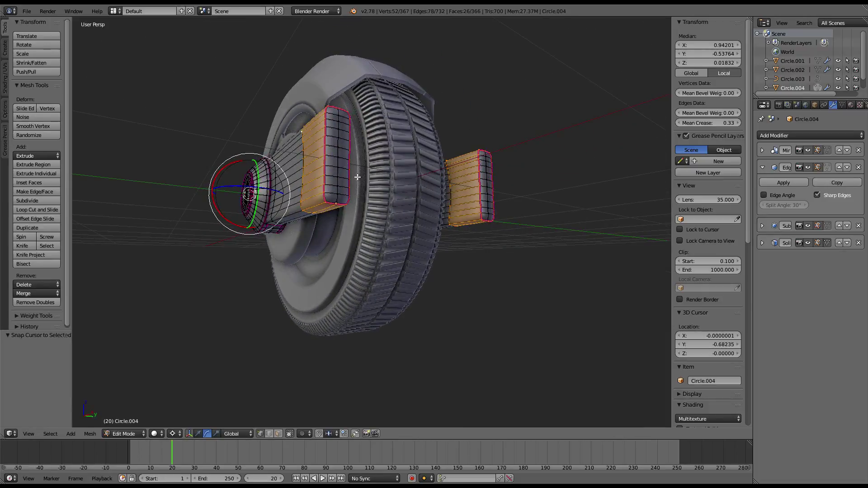
Rotate the arm's end faces upward about -30.5° around the hub centre.
{"action": "right_click", "coordinate": [337, 200], "text": "shift"}
{"action": "mouse_move", "coordinate": [324, 208]}
{"action": "middle_mouse_down"}
{"action": "mouse_move", "coordinate": [310, 175]}
{"action": "mouse_move", "coordinate": [319, 194]}
{"action": "mouse_move", "coordinate": [391, 186]}
{"action": "middle_mouse_up"}
{"action": "right_click", "coordinate": [316, 190], "text": "ctrl"}
{"action": "right_click", "coordinate": [318, 198], "text": "ctrl"}
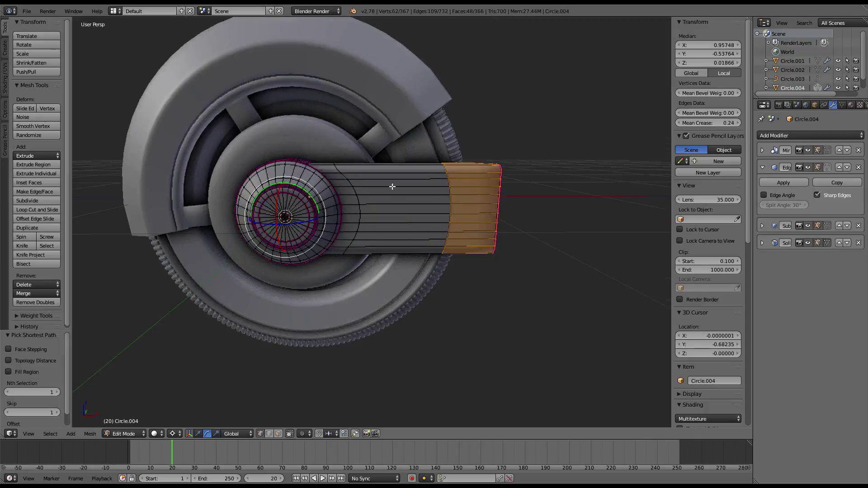
{"action": "left_click_drag", "start_coordinate": [311, 185], "coordinate": [290, 171]}
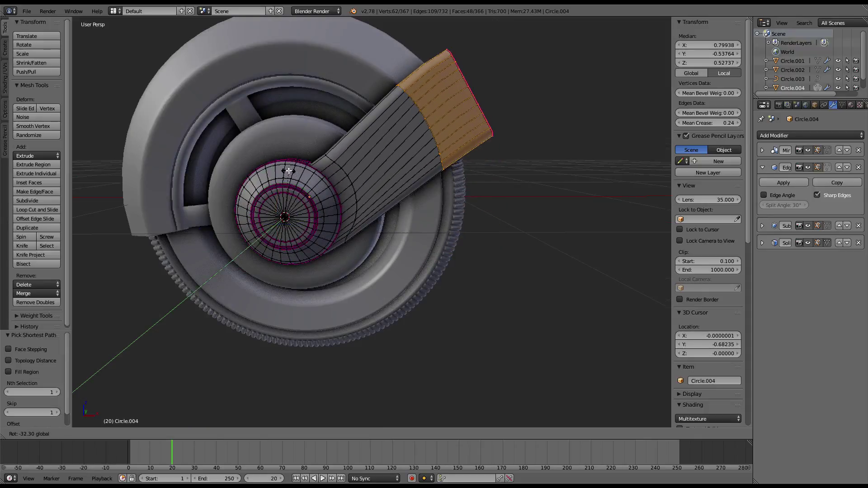
{"action": "left_click", "coordinate": [289, 171]}
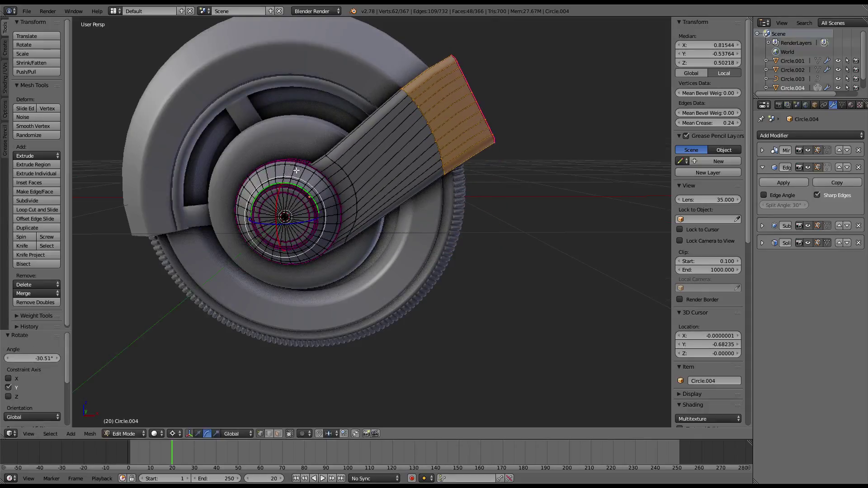
Bend the arm upward about -29° around an edge loop near its base, pivoting on the active element.
{"action": "mouse_move", "coordinate": [290, 170]}
{"action": "middle_mouse_down"}
{"action": "mouse_move", "coordinate": [322, 145]}
{"action": "mouse_move", "coordinate": [230, 146]}
{"action": "mouse_move", "coordinate": [446, 135]}
{"action": "middle_mouse_up"}
{"action": "scroll", "coordinate": [441, 135], "scroll_direction": "up", "scroll_amount": 3}
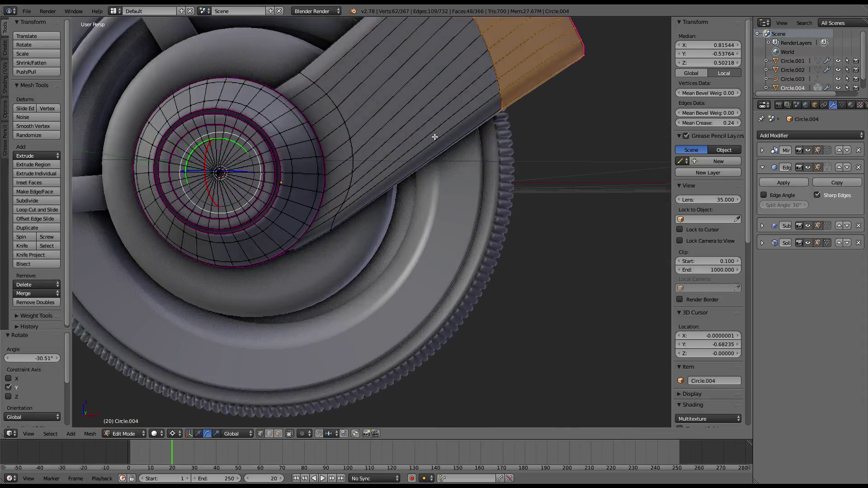
{"action": "scroll", "coordinate": [360, 120], "scroll_direction": "down", "scroll_amount": 2}
{"action": "right_click", "coordinate": [356, 180], "text": "alt"}
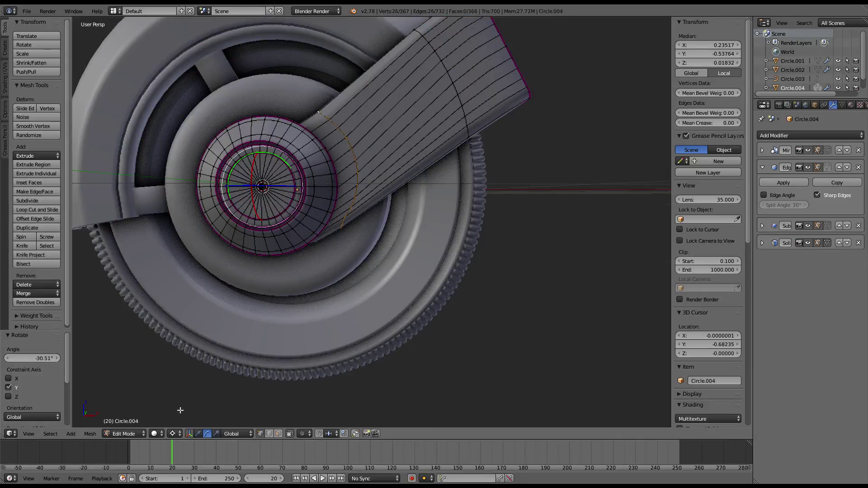
{"action": "left_click", "coordinate": [174, 434]}
{"action": "left_click", "coordinate": [204, 383]}
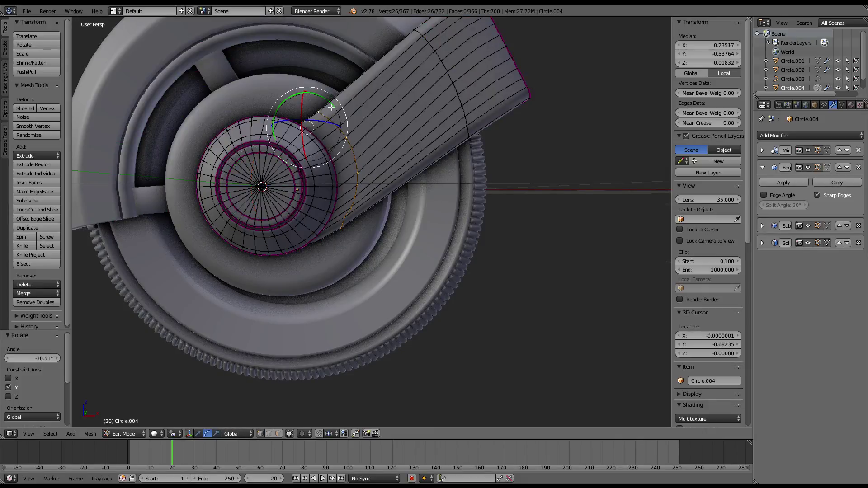
{"action": "mouse_move", "coordinate": [331, 107]}
{"action": "left_mouse_down"}
{"action": "mouse_move", "coordinate": [286, 78]}
{"action": "mouse_move", "coordinate": [313, 87]}
{"action": "left_mouse_up"}
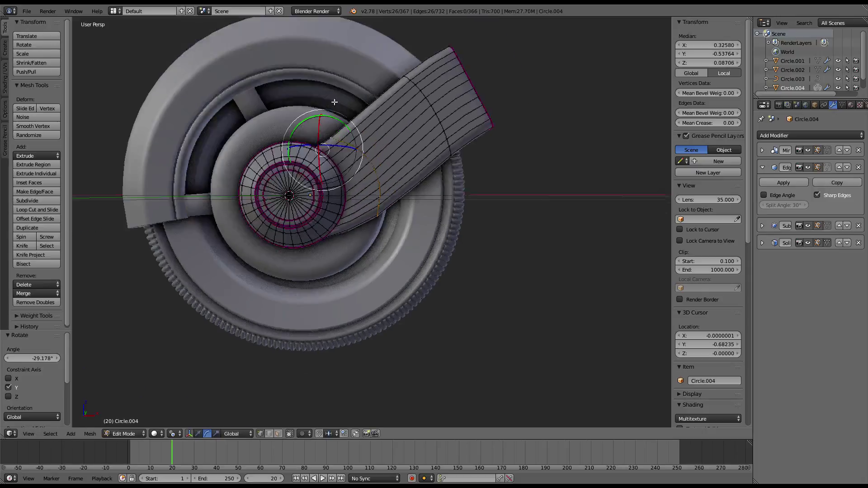
Grow the selection into the arm's bent band of faces out to its end.
{"action": "middle_click_drag", "start_coordinate": [382, 129], "coordinate": [397, 155]}
{"action": "scroll", "coordinate": [381, 175], "scroll_direction": "up", "scroll_amount": 3}
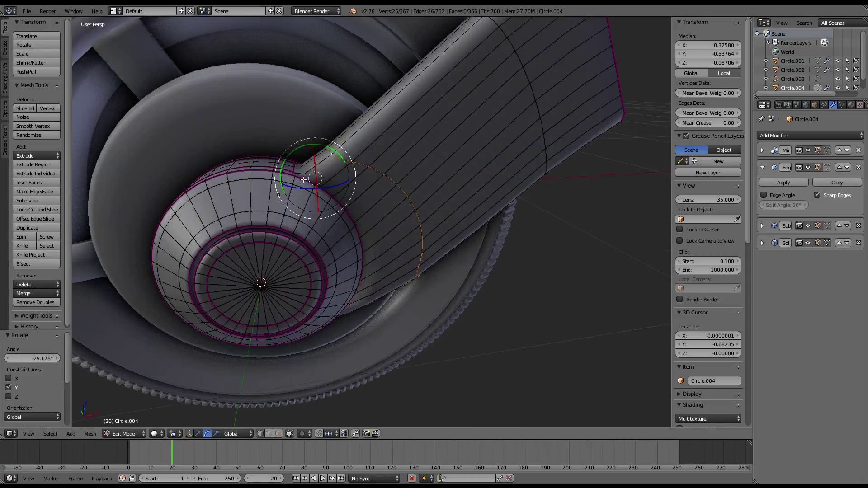
{"action": "scroll", "coordinate": [303, 179], "scroll_direction": "down", "scroll_amount": 3}
{"action": "middle_click_drag", "start_coordinate": [303, 179], "coordinate": [384, 110]}
{"action": "scroll", "coordinate": [395, 183], "scroll_direction": "up", "scroll_amount": 2}
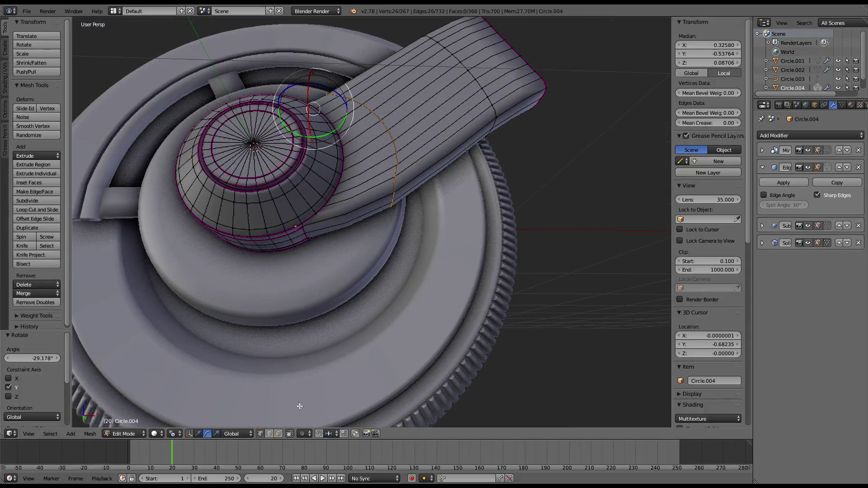
{"action": "key", "text": "ctrl+KP_Add"}
{"action": "middle_click_drag", "start_coordinate": [344, 226], "coordinate": [437, 173]}
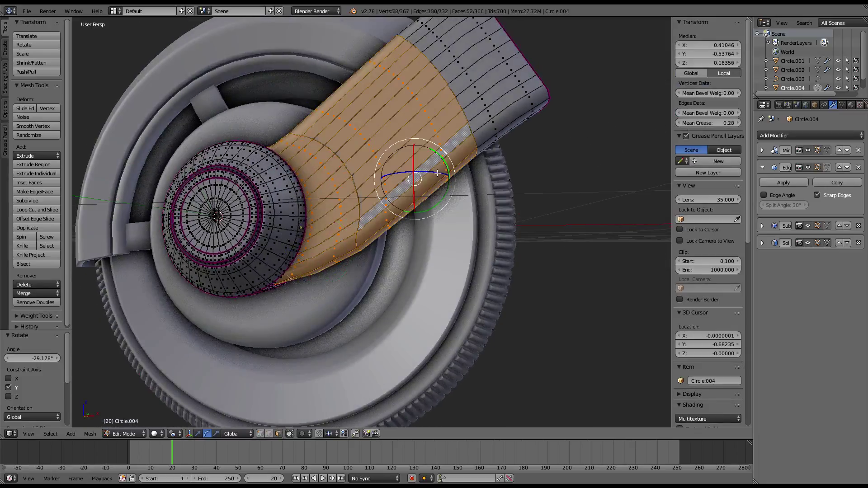
{"action": "key", "text": "ctrl+KP_Add"}
{"action": "key", "text": "ctrl+e"}
Reduce the selection to its boundary loop, mark those edges sharp, and check the shading.
{"action": "left_click", "coordinate": [500, 247]}
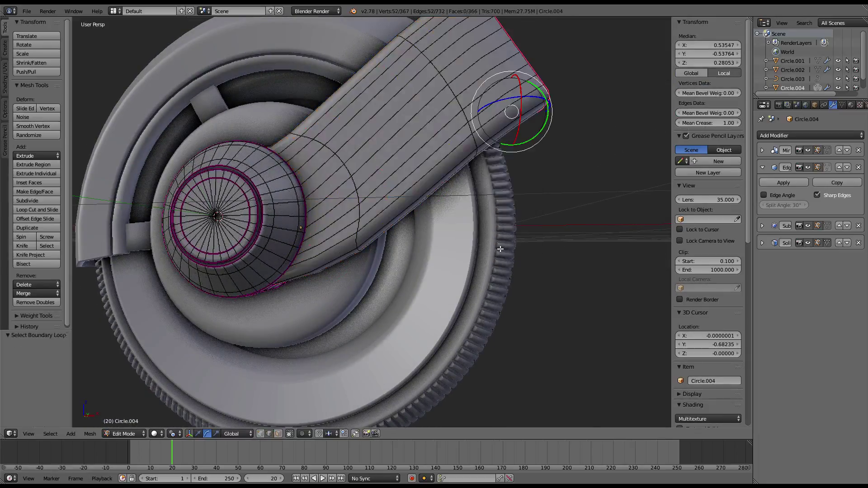
{"action": "key", "text": "ctrl+e"}
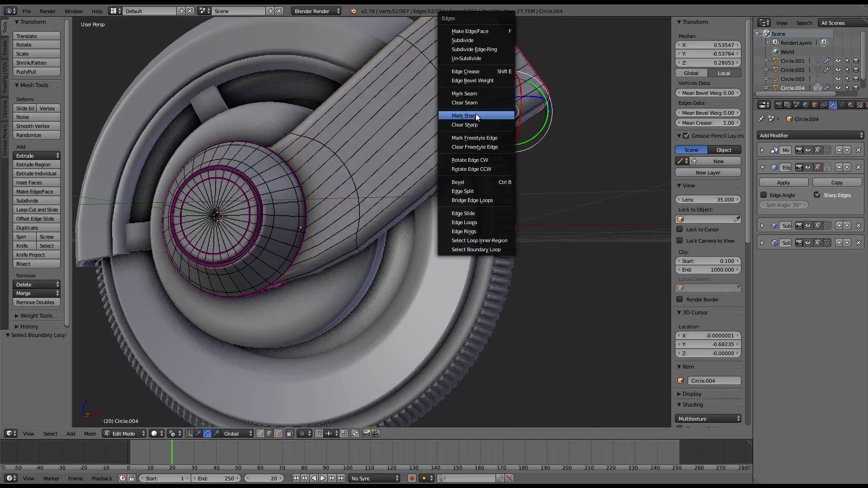
{"action": "left_click", "coordinate": [465, 116]}
{"action": "key", "text": "Tab"}
{"action": "scroll", "coordinate": [379, 136], "scroll_direction": "down", "scroll_amount": 3}
{"action": "middle_click_drag", "start_coordinate": [367, 129], "coordinate": [373, 78]}
{"action": "key", "text": "Tab"}
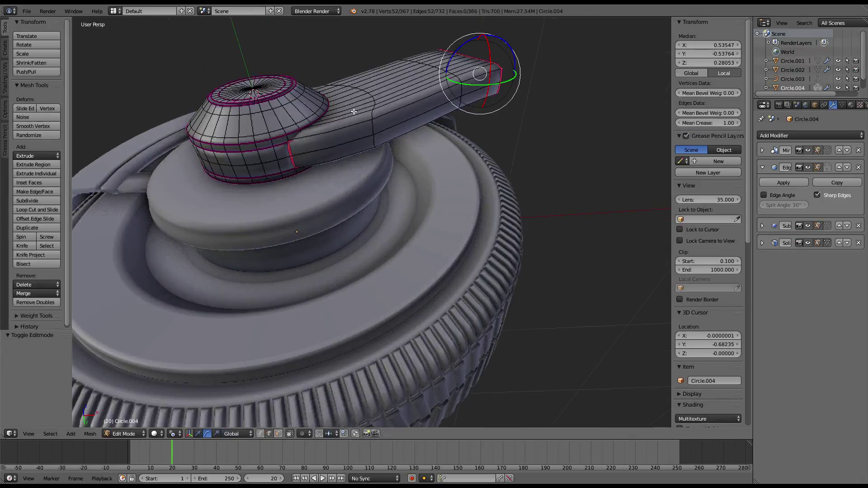
Select a full edge loop around the arm, then return to Object Mode.
{"action": "right_click", "coordinate": [334, 136]}
{"action": "scroll", "coordinate": [347, 186], "scroll_direction": "up", "scroll_amount": 3}
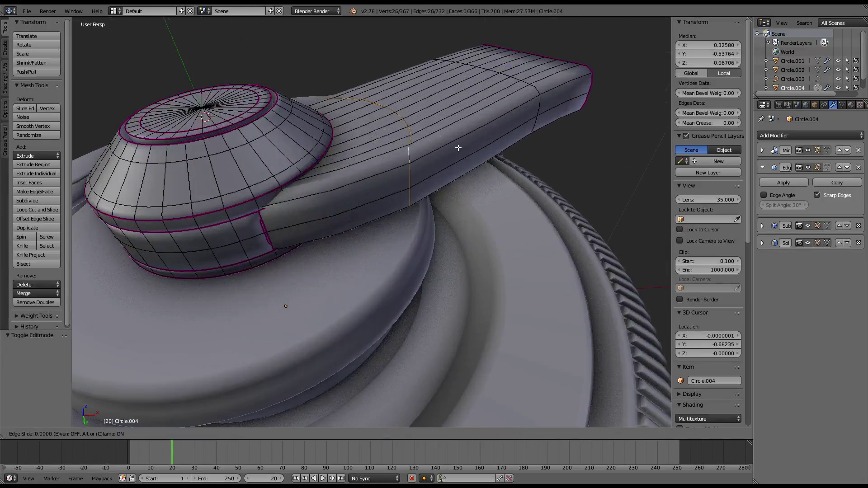
{"action": "right_click", "coordinate": [407, 150], "text": "alt"}
{"action": "mouse_move", "coordinate": [405, 145]}
{"action": "middle_mouse_down"}
{"action": "mouse_move", "coordinate": [372, 165]}
{"action": "mouse_move", "coordinate": [334, 216]}
{"action": "mouse_move", "coordinate": [404, 206]}
{"action": "mouse_move", "coordinate": [397, 169]}
{"action": "mouse_move", "coordinate": [403, 186]}
{"action": "middle_mouse_up"}
{"action": "key", "text": "Tab"}
{"action": "scroll", "coordinate": [324, 202], "scroll_direction": "down", "scroll_amount": 4}
Undo the arm's last two rotations to straighten it, cancelling a trial rotation.
{"action": "key", "text": "Tab"}
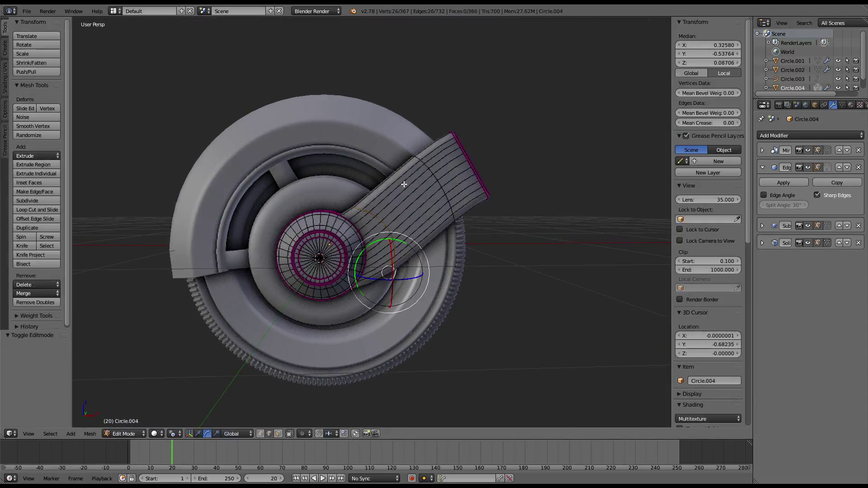
{"action": "key", "text": "ctrl+z"}
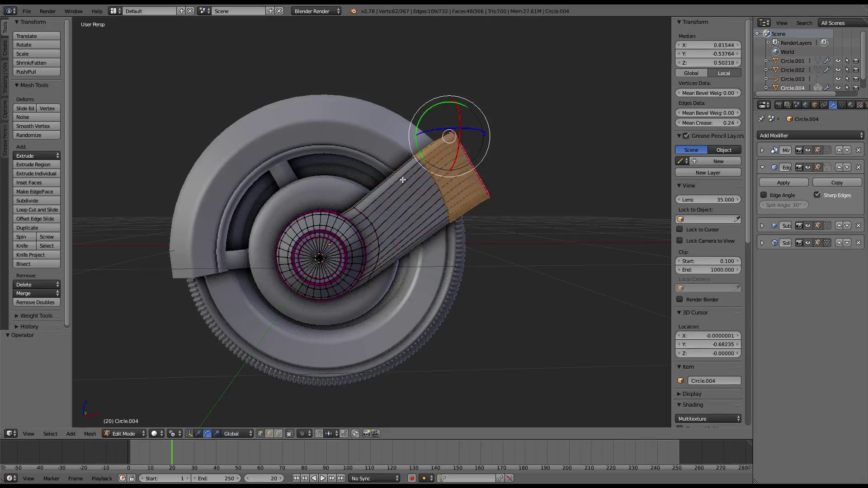
{"action": "key", "text": "ctrl+z"}
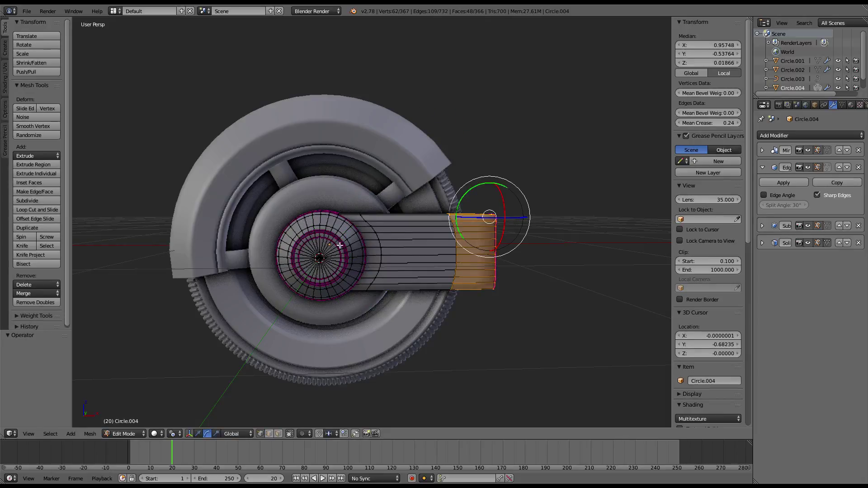
{"action": "key", "text": "a"}
{"action": "key", "text": "a"}
{"action": "key", "text": "KP_1"}
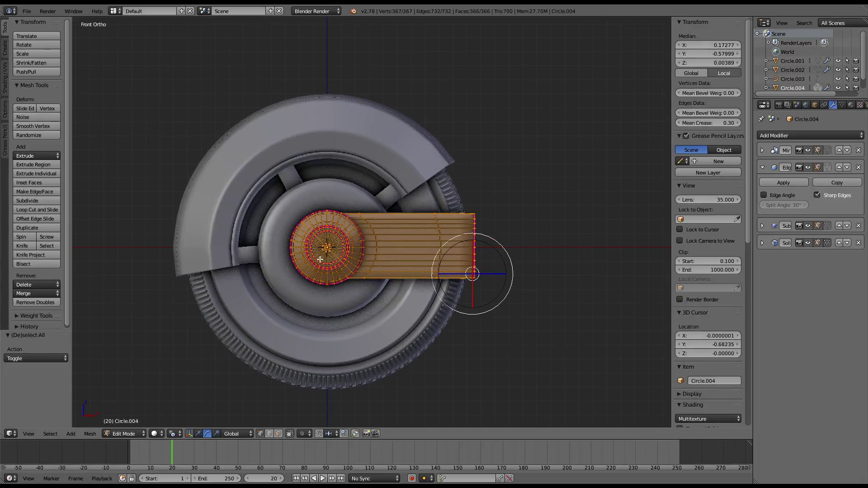
{"action": "key", "text": "period"}
{"action": "left_click", "coordinate": [184, 412]}
{"action": "key", "text": "r"}
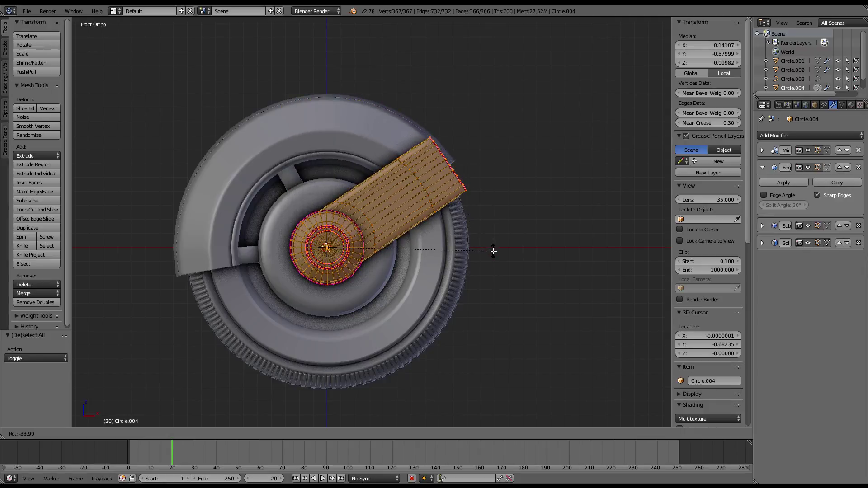
{"action": "key", "text": "Escape"}
Select the arm's end faces and push them out 0.207 along X, pivoting on the active element.
{"action": "key", "text": "a"}
{"action": "key", "text": "l"}
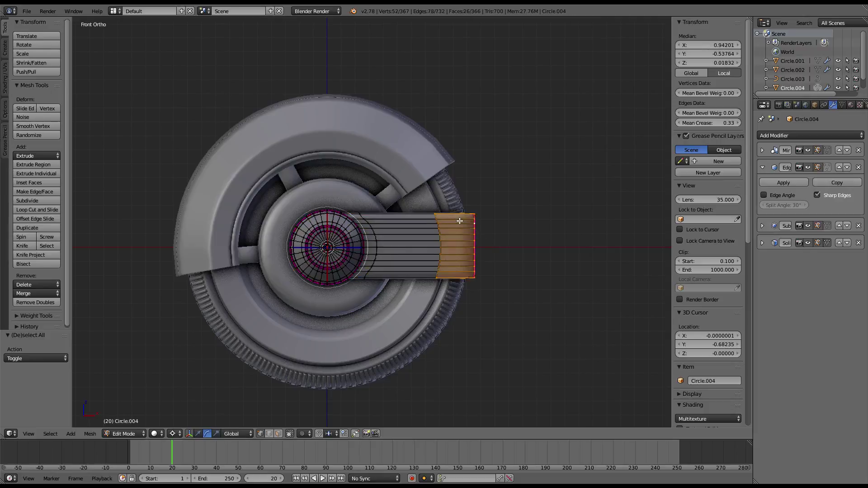
{"action": "key", "text": "KP_Decimal"}
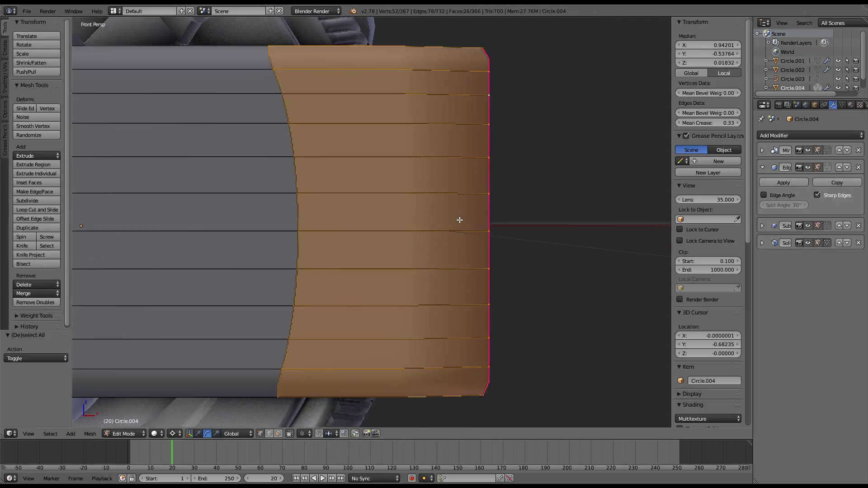
{"action": "mouse_move", "coordinate": [459, 219]}
{"action": "middle_mouse_down"}
{"action": "mouse_move", "coordinate": [387, 150]}
{"action": "mouse_move", "coordinate": [394, 179]}
{"action": "middle_mouse_up"}
{"action": "right_click", "coordinate": [395, 178], "text": "shift"}
{"action": "right_click", "coordinate": [394, 327], "text": "ctrl"}
{"action": "mouse_move", "coordinate": [394, 326]}
{"action": "middle_mouse_down"}
{"action": "mouse_move", "coordinate": [355, 258]}
{"action": "mouse_move", "coordinate": [412, 231]}
{"action": "middle_mouse_up"}
{"action": "middle_click_drag", "start_coordinate": [120, 257], "coordinate": [200, 394]}
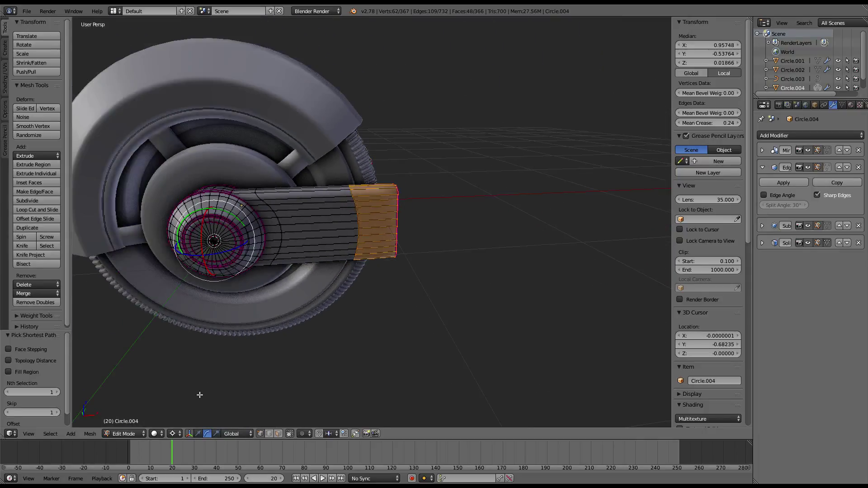
{"action": "left_click", "coordinate": [173, 434]}
{"action": "left_click", "coordinate": [187, 385]}
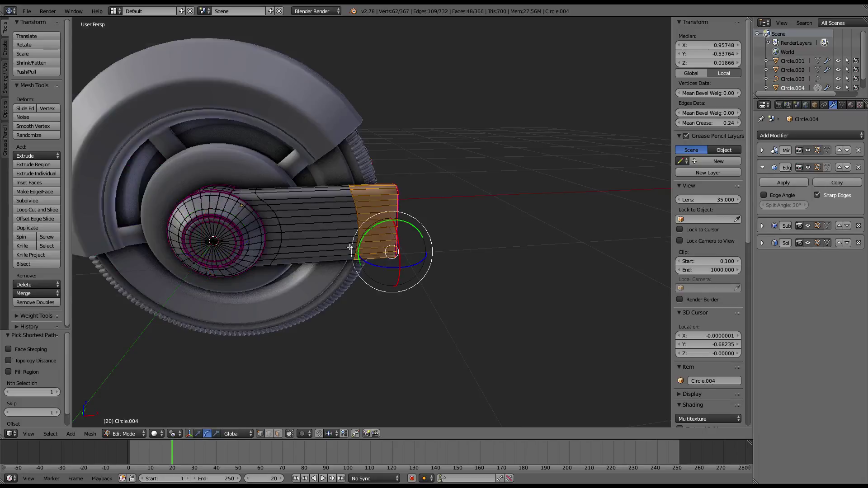
{"action": "left_click", "coordinate": [199, 434]}
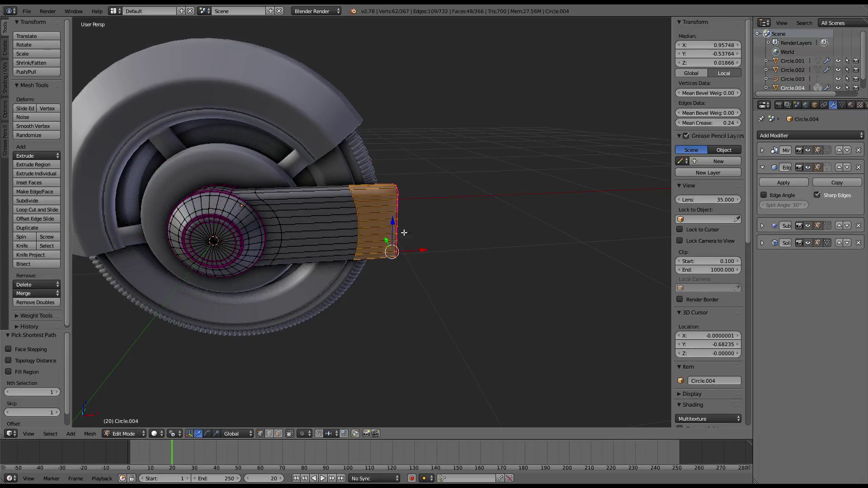
{"action": "left_click_drag", "start_coordinate": [423, 250], "coordinate": [453, 256]}
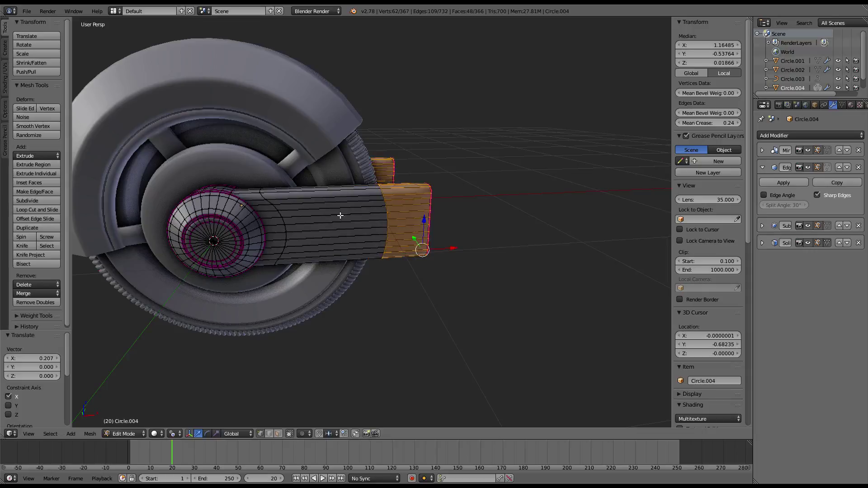
Select the whole arm and rotate it -36.5° around the hub in front view.
{"action": "key", "text": "a"}
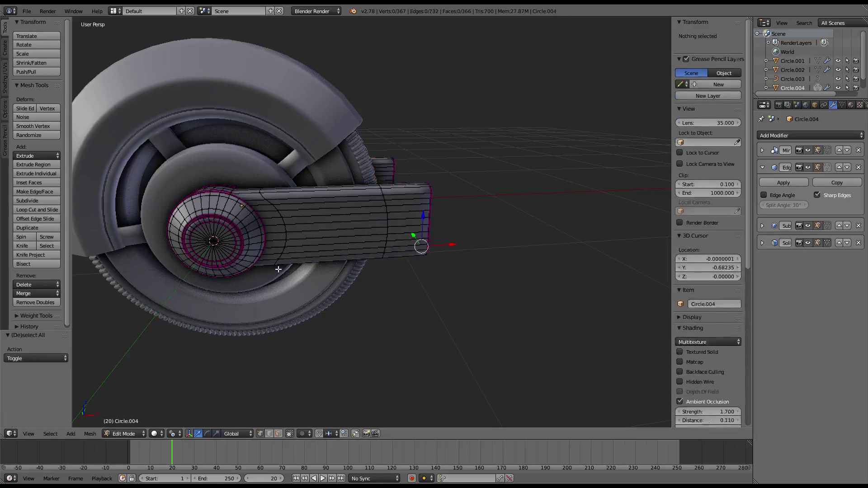
{"action": "key", "text": "a"}
{"action": "left_click", "coordinate": [176, 433]}
{"action": "left_click", "coordinate": [192, 415]}
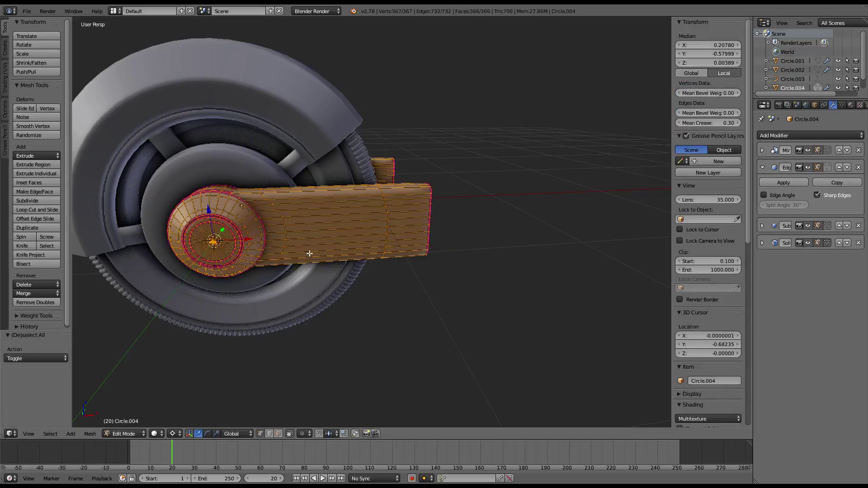
{"action": "key", "text": "KP_1"}
{"action": "key", "text": "r"}
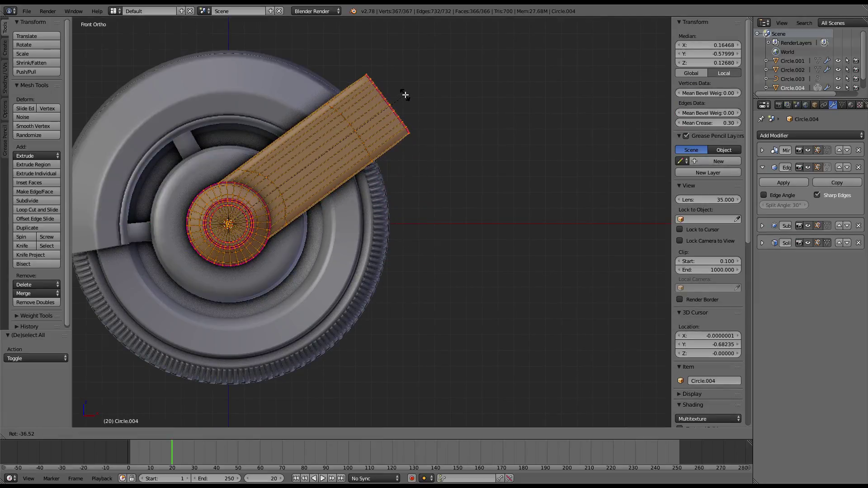
{"action": "left_click", "coordinate": [405, 95]}
Inspect the finished arm, then select an edge loop and set the pivot to Median Point.
{"action": "key", "text": "Tab"}
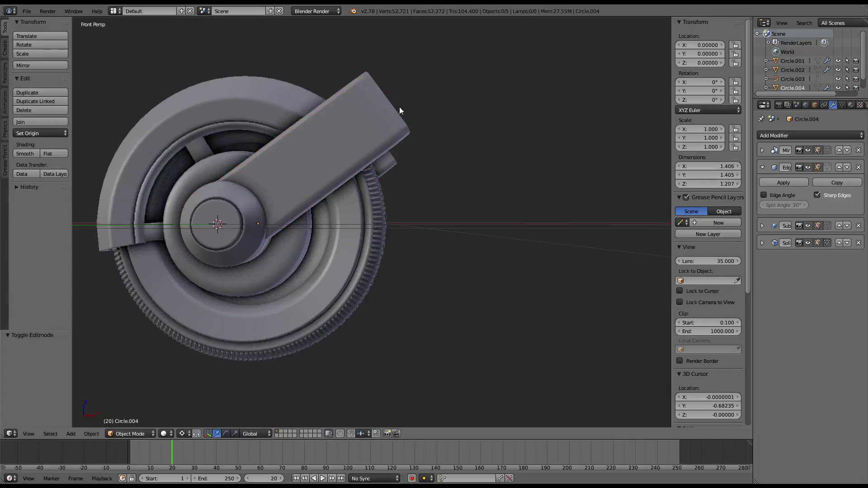
{"action": "mouse_move", "coordinate": [399, 107]}
{"action": "middle_mouse_down"}
{"action": "mouse_move", "coordinate": [278, 134]}
{"action": "mouse_move", "coordinate": [441, 91]}
{"action": "mouse_move", "coordinate": [351, 135]}
{"action": "mouse_move", "coordinate": [397, 69]}
{"action": "mouse_move", "coordinate": [403, 104]}
{"action": "mouse_move", "coordinate": [512, 161]}
{"action": "mouse_move", "coordinate": [499, 112]}
{"action": "mouse_move", "coordinate": [380, 108]}
{"action": "mouse_move", "coordinate": [241, 123]}
{"action": "middle_mouse_up"}
{"action": "key", "text": "Tab"}
{"action": "right_click", "coordinate": [265, 141], "text": "alt"}
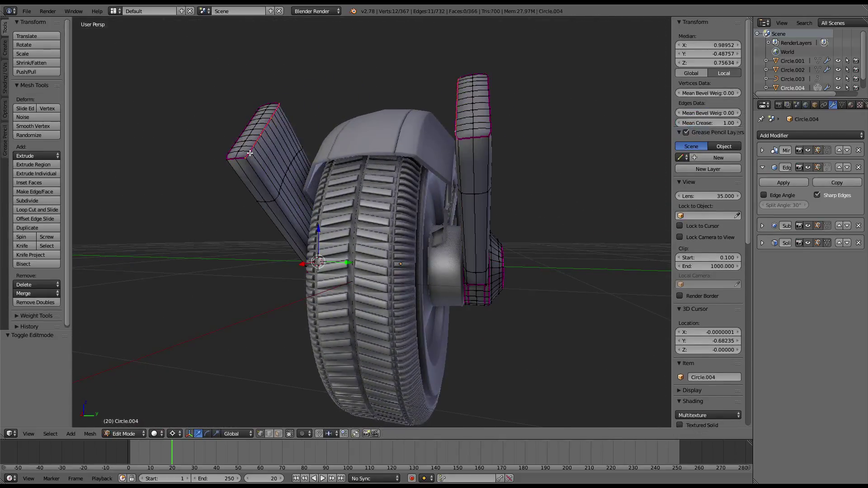
{"action": "mouse_move", "coordinate": [304, 116]}
{"action": "middle_mouse_down"}
{"action": "mouse_move", "coordinate": [323, 171]}
{"action": "mouse_move", "coordinate": [338, 155]}
{"action": "middle_mouse_up"}
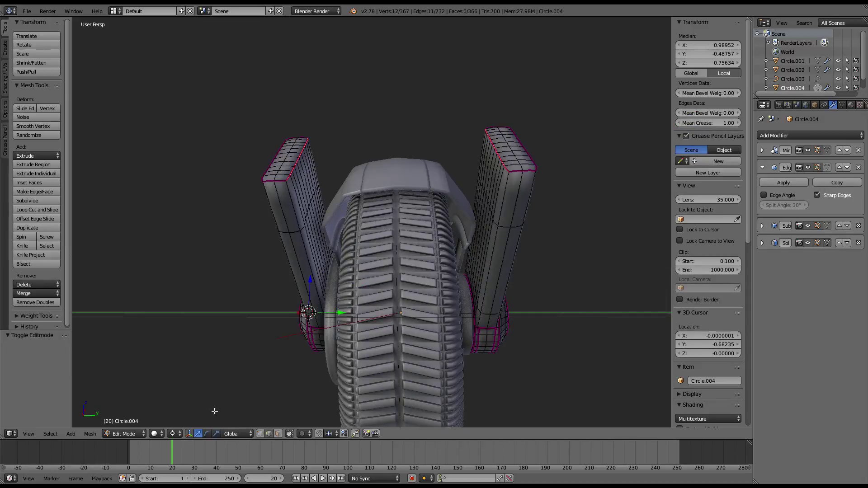
{"action": "left_click", "coordinate": [176, 434]}
{"action": "left_click", "coordinate": [194, 394]}
{"action": "middle_click_drag", "start_coordinate": [337, 149], "coordinate": [343, 184]}
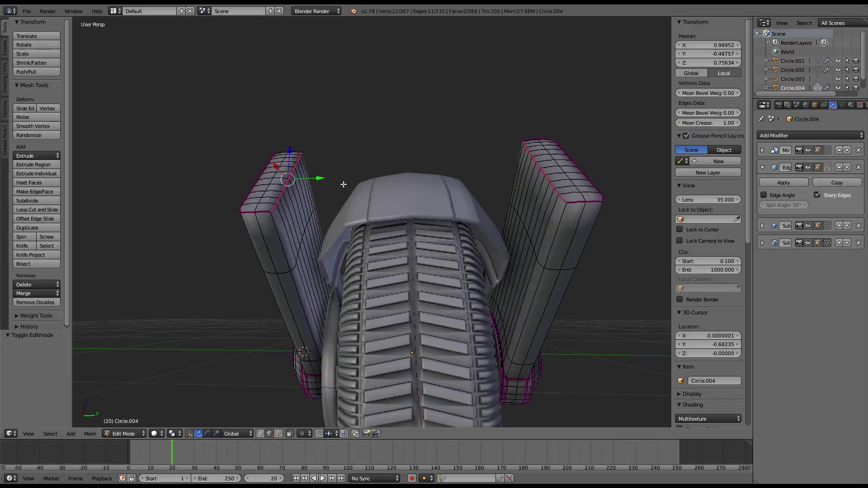
{"action": "left_click", "coordinate": [278, 434]}
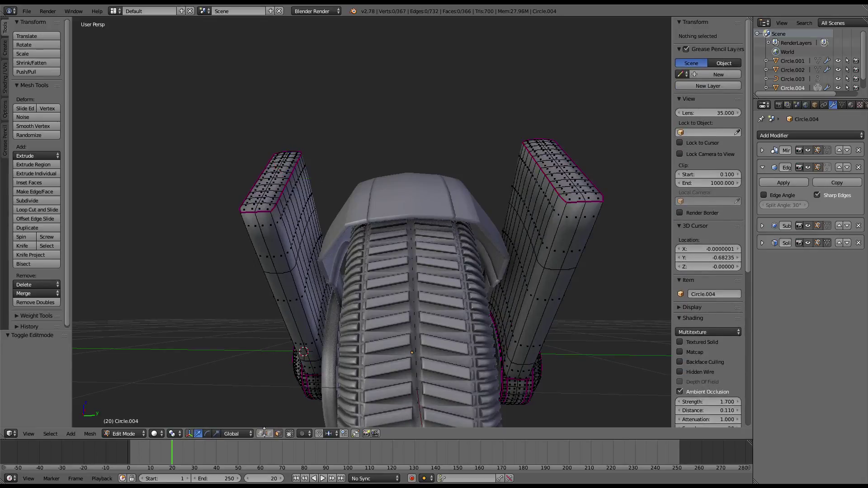
Edge-slide the edge path on the left block's top rim by -0.386.
{"action": "right_click", "coordinate": [274, 209]}
{"action": "middle_click_drag", "start_coordinate": [271, 178], "coordinate": [287, 204]}
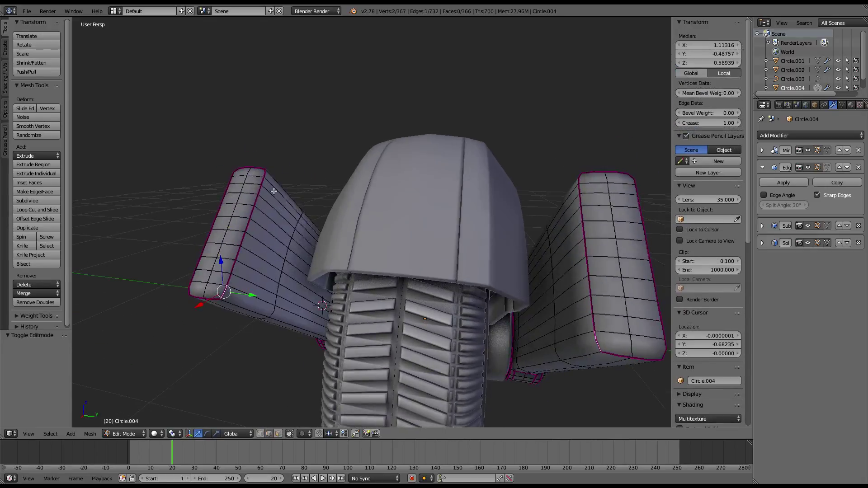
{"action": "right_click", "coordinate": [261, 175], "text": "ctrl"}
{"action": "middle_click_drag", "start_coordinate": [261, 175], "coordinate": [286, 116]}
{"action": "key", "text": "g"}
{"action": "key", "text": "g"}
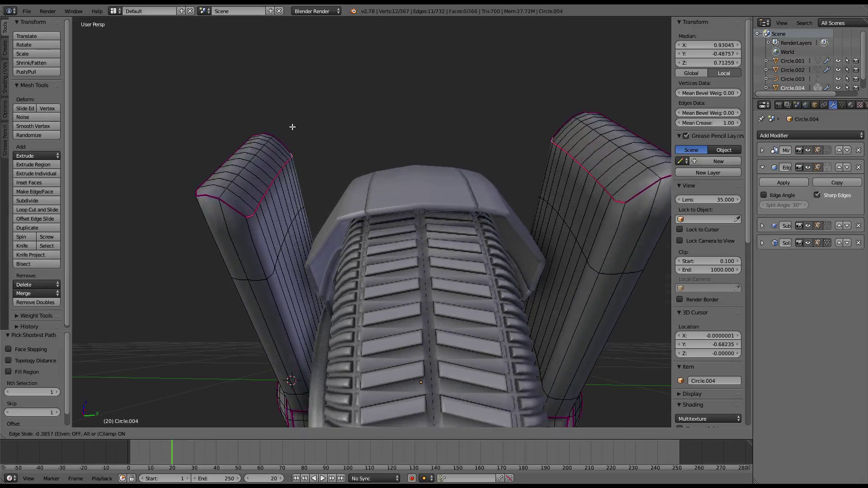
{"action": "left_click", "coordinate": [292, 127]}
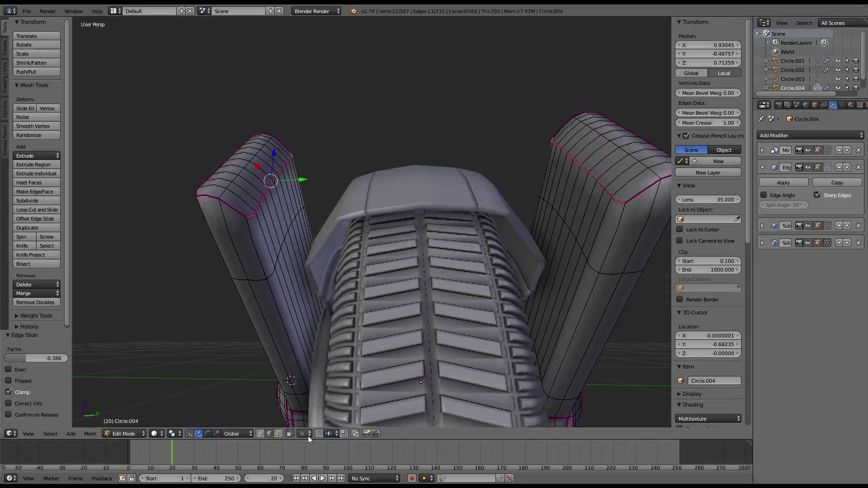
Delete a face on the left block's top, then undo the deletion.
{"action": "left_click", "coordinate": [280, 433]}
{"action": "right_click", "coordinate": [231, 198]}
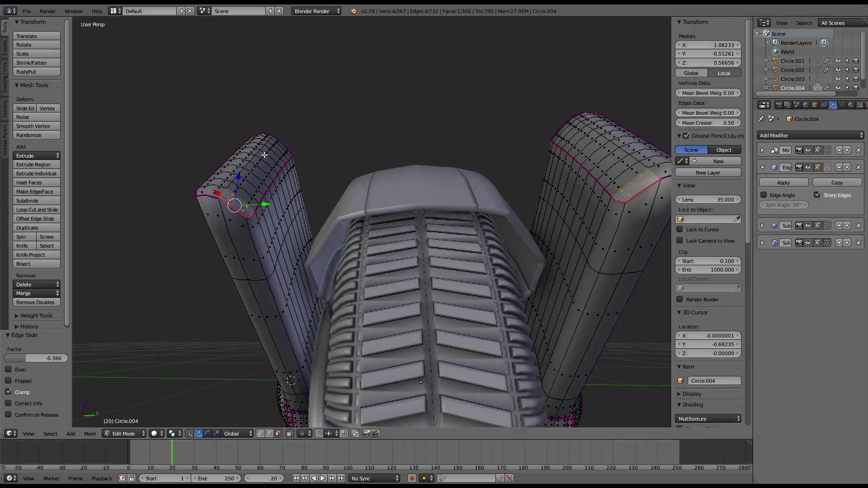
{"action": "middle_click_drag", "start_coordinate": [275, 155], "coordinate": [297, 221]}
{"action": "key", "text": "x"}
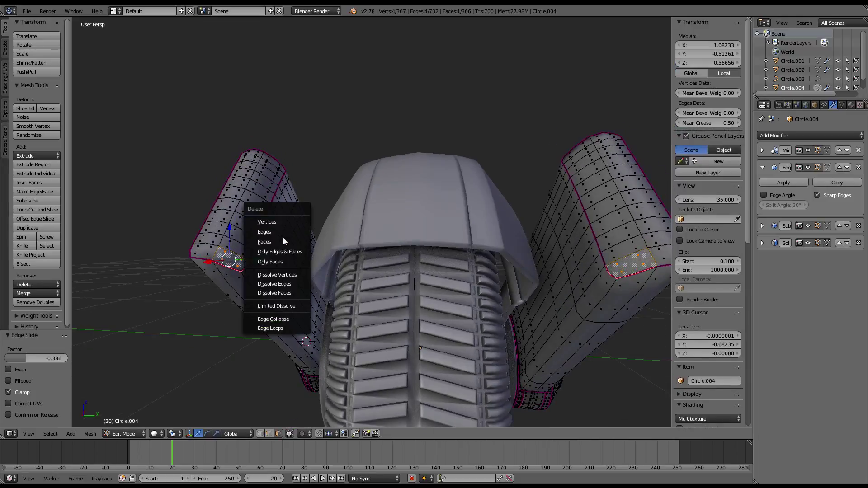
{"action": "left_click", "coordinate": [283, 242]}
{"action": "scroll", "coordinate": [342, 205], "scroll_direction": "up", "scroll_amount": 5}
{"action": "scroll", "coordinate": [342, 204], "scroll_direction": "down", "scroll_amount": 4}
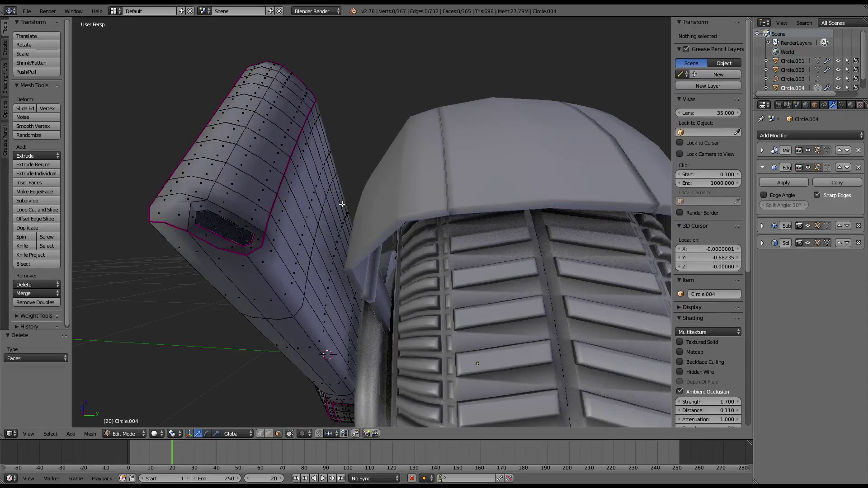
{"action": "key", "text": "ctrl+z"}
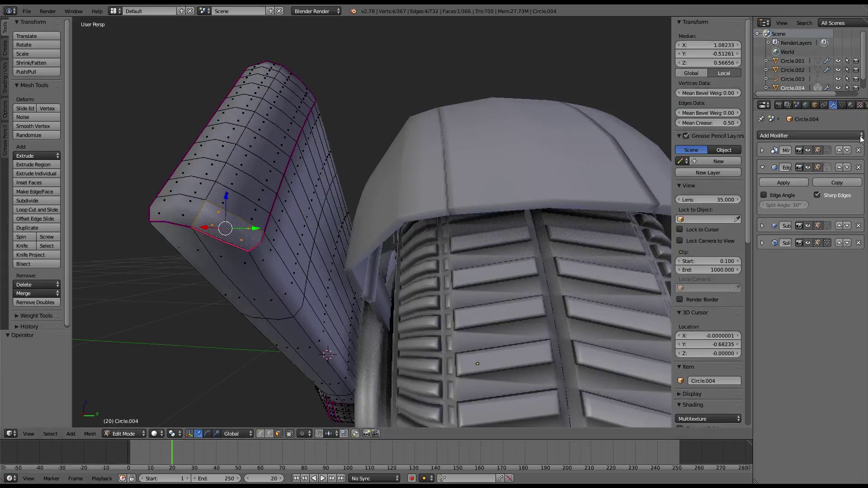
Collapse the EdgeSplit modifier and toggle the Subsurf and Solidify viewport previews.
{"action": "left_click", "coordinate": [763, 167]}
{"action": "left_click", "coordinate": [806, 185]}
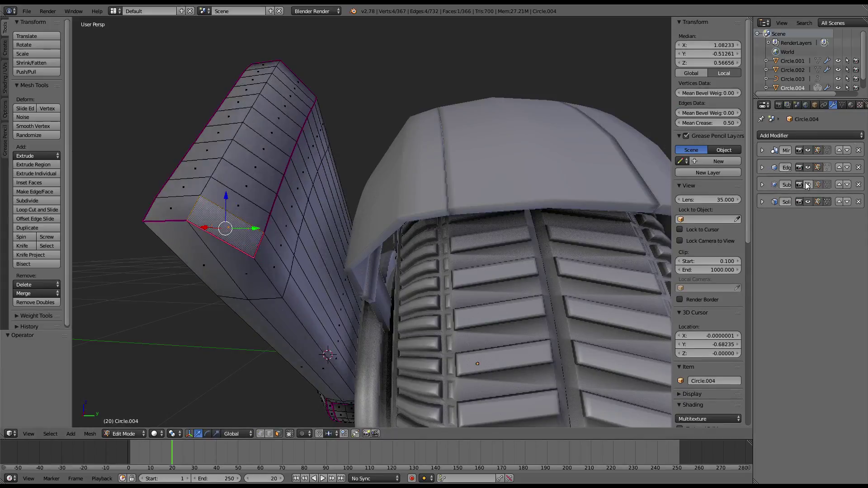
{"action": "left_click", "coordinate": [807, 185]}
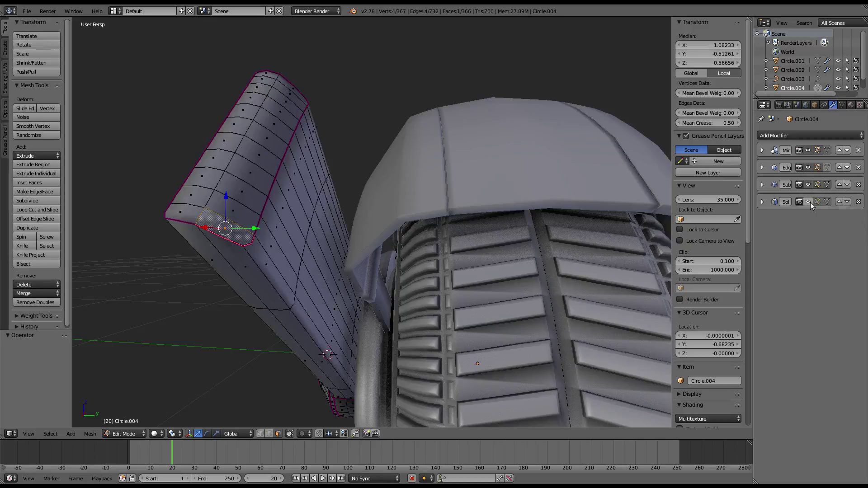
{"action": "left_click", "coordinate": [810, 202]}
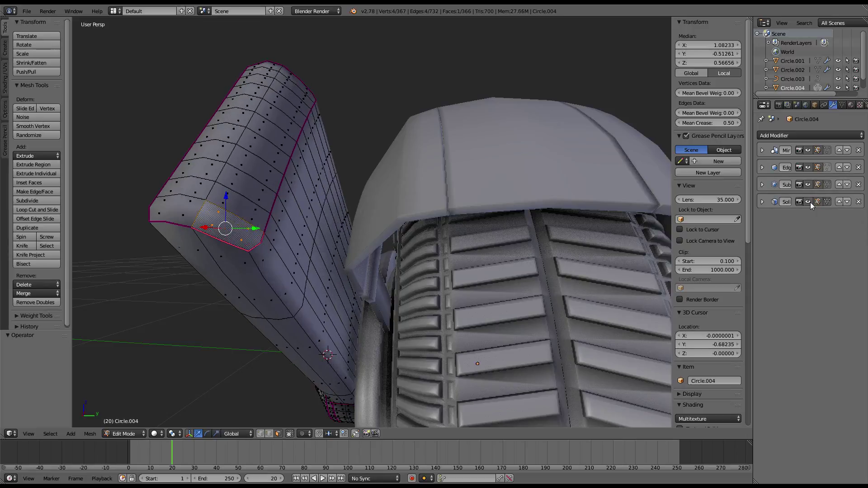
{"action": "left_click", "coordinate": [809, 202]}
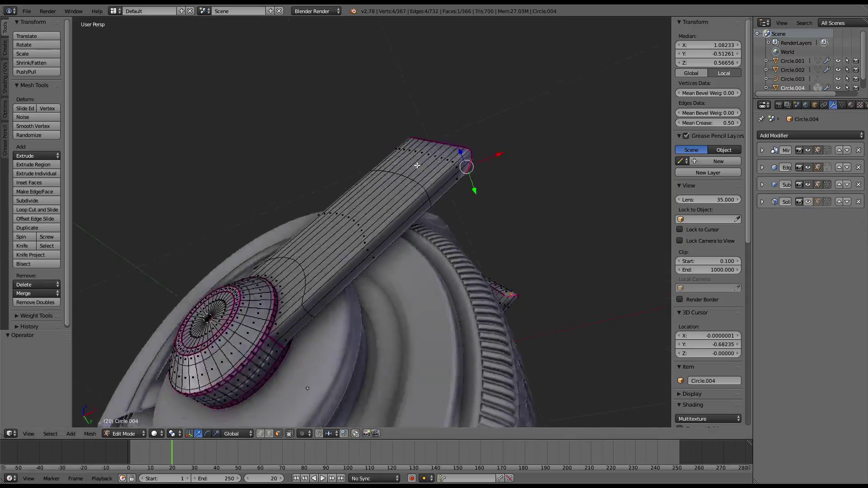
Toggle the Solidify preview and close in on the hub, cancelling a trial move.
{"action": "middle_click_drag", "start_coordinate": [451, 203], "coordinate": [453, 124]}
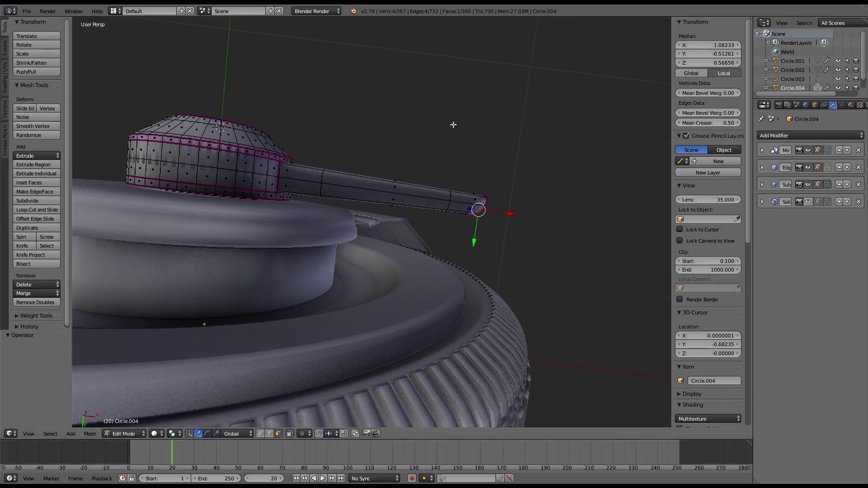
{"action": "left_click", "coordinate": [808, 202]}
{"action": "left_click", "coordinate": [809, 201]}
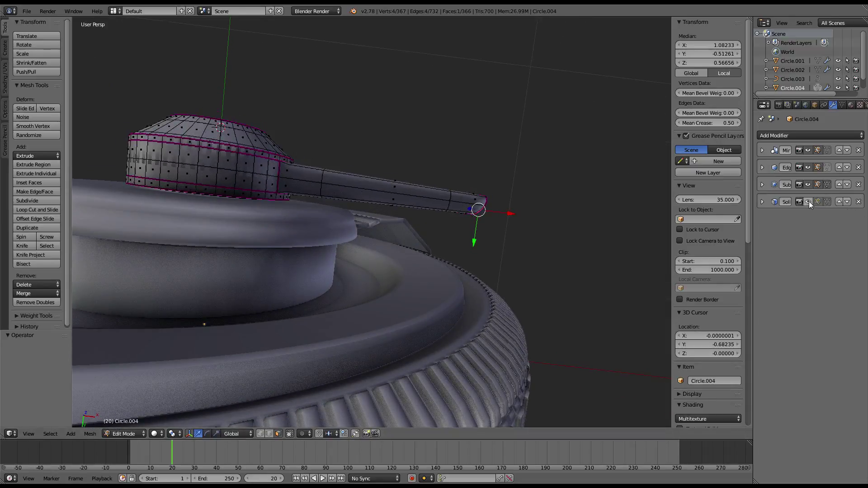
{"action": "mouse_move", "coordinate": [355, 148]}
{"action": "middle_mouse_down"}
{"action": "mouse_move", "coordinate": [421, 202]}
{"action": "mouse_move", "coordinate": [378, 237]}
{"action": "middle_mouse_up"}
{"action": "scroll", "coordinate": [417, 194], "scroll_direction": "up", "scroll_amount": 3}
{"action": "scroll", "coordinate": [421, 202], "scroll_direction": "up", "scroll_amount": 2}
{"action": "scroll", "coordinate": [418, 200], "scroll_direction": "down", "scroll_amount": 4}
{"action": "key", "text": "g"}
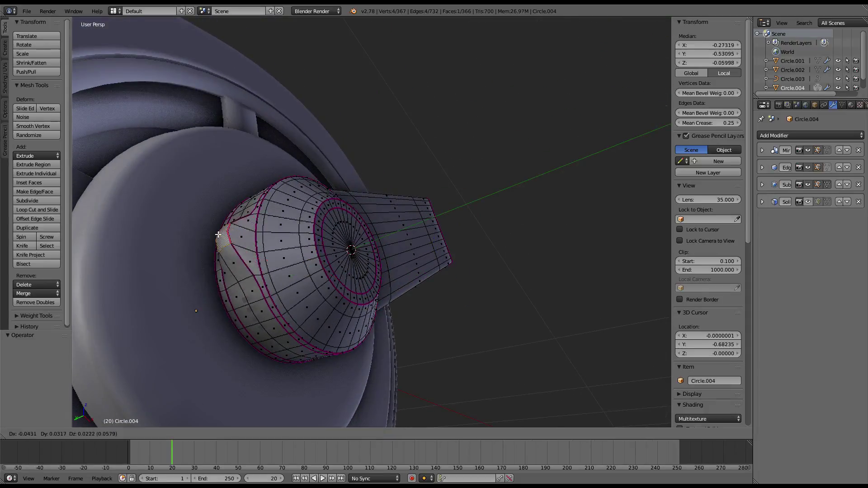
{"action": "right_click", "coordinate": [247, 244]}
{"action": "mouse_move", "coordinate": [247, 245]}
{"action": "middle_mouse_down"}
{"action": "mouse_move", "coordinate": [380, 192]}
{"action": "mouse_move", "coordinate": [462, 228]}
{"action": "middle_mouse_up"}
Select the whole mesh and apply a Shrink/Fatten offset along its normals.
{"action": "key", "text": "a"}
{"action": "key", "text": "alt+s"}
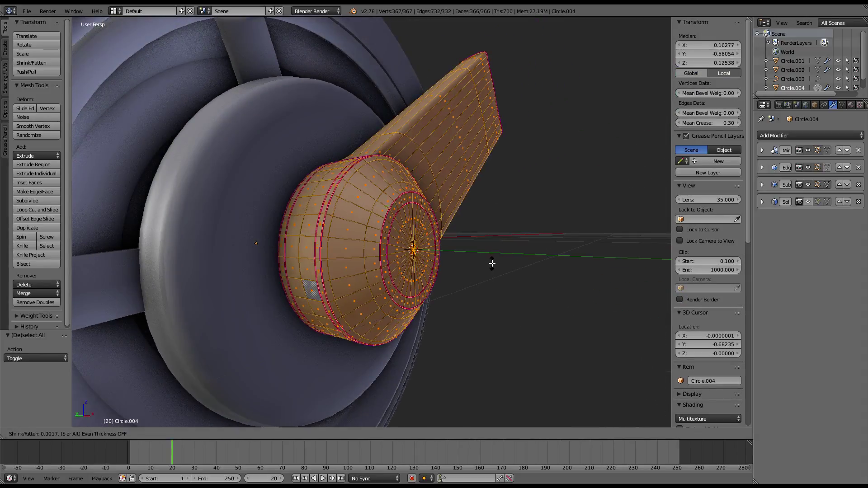
{"action": "left_click", "coordinate": [525, 277]}
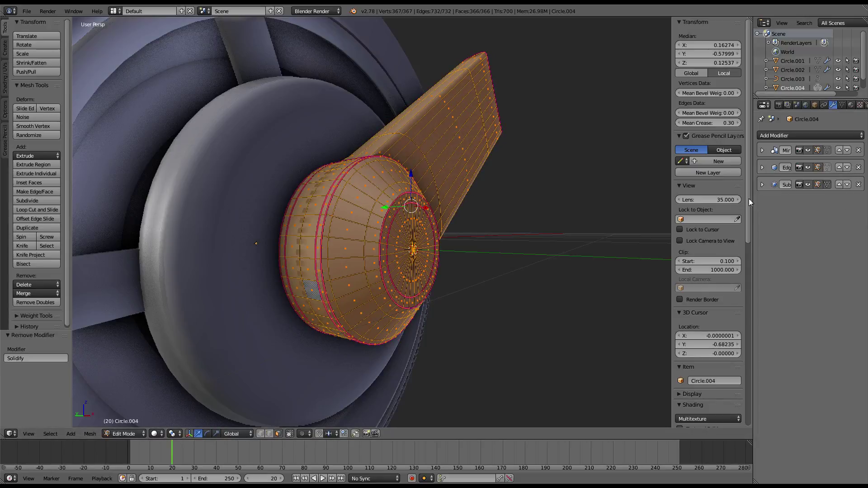
{"action": "scroll", "coordinate": [500, 213], "scroll_direction": "up", "scroll_amount": 2}
{"action": "scroll", "coordinate": [500, 213], "scroll_direction": "up", "scroll_amount": 3}
{"action": "scroll", "coordinate": [525, 170], "scroll_direction": "up", "scroll_amount": 3}
{"action": "scroll", "coordinate": [477, 146], "scroll_direction": "up", "scroll_amount": 3}
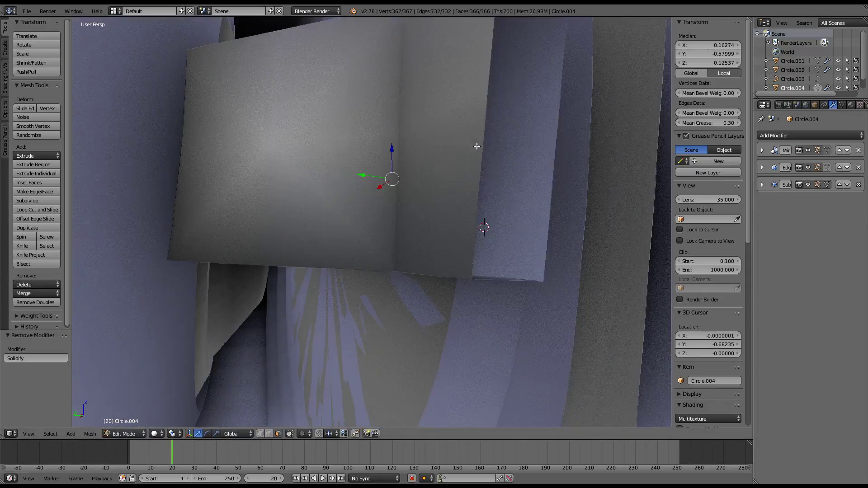
{"action": "scroll", "coordinate": [477, 146], "scroll_direction": "down", "scroll_amount": 3}
{"action": "scroll", "coordinate": [516, 155], "scroll_direction": "down", "scroll_amount": 3}
{"action": "scroll", "coordinate": [486, 155], "scroll_direction": "down", "scroll_amount": 1}
Apply two more Shrink/Fatten offsets, ending at -0.018.
{"action": "key", "text": "alt+s"}
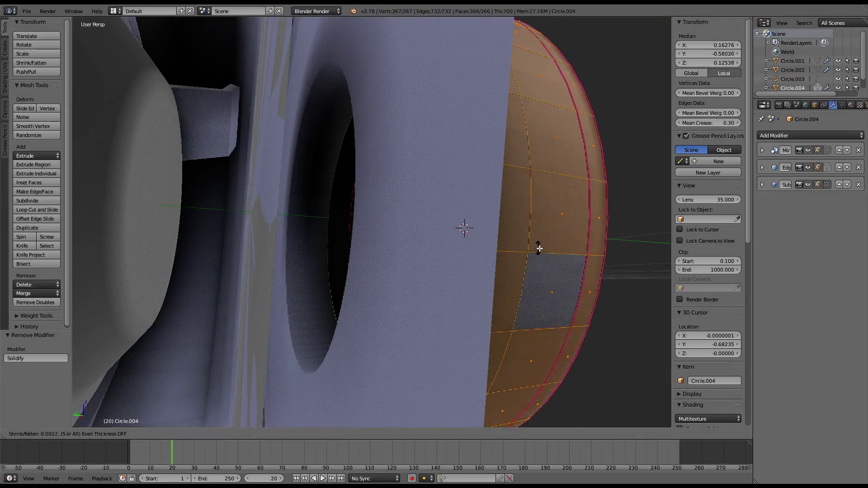
{"action": "left_click", "coordinate": [569, 264]}
{"action": "scroll", "coordinate": [552, 264], "scroll_direction": "up", "scroll_amount": 3}
{"action": "scroll", "coordinate": [539, 266], "scroll_direction": "up", "scroll_amount": 2}
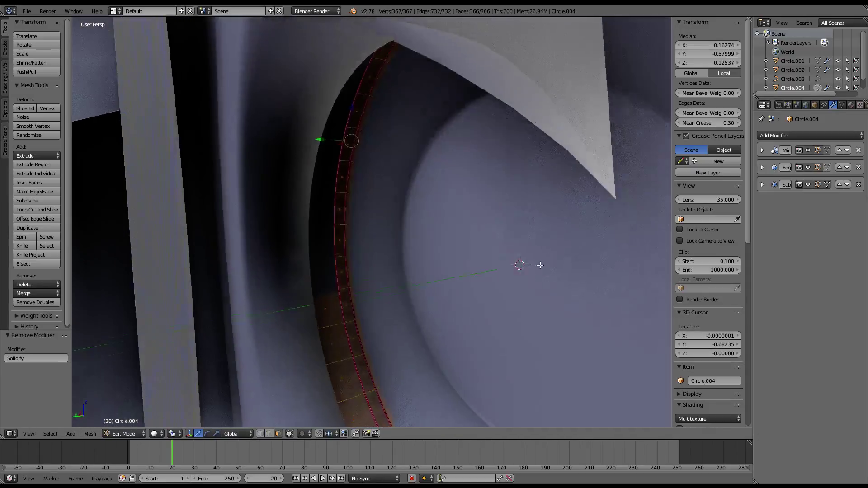
{"action": "middle_click_drag", "start_coordinate": [540, 265], "coordinate": [534, 275]}
{"action": "scroll", "coordinate": [554, 287], "scroll_direction": "down", "scroll_amount": 1}
{"action": "scroll", "coordinate": [429, 246], "scroll_direction": "down", "scroll_amount": 3}
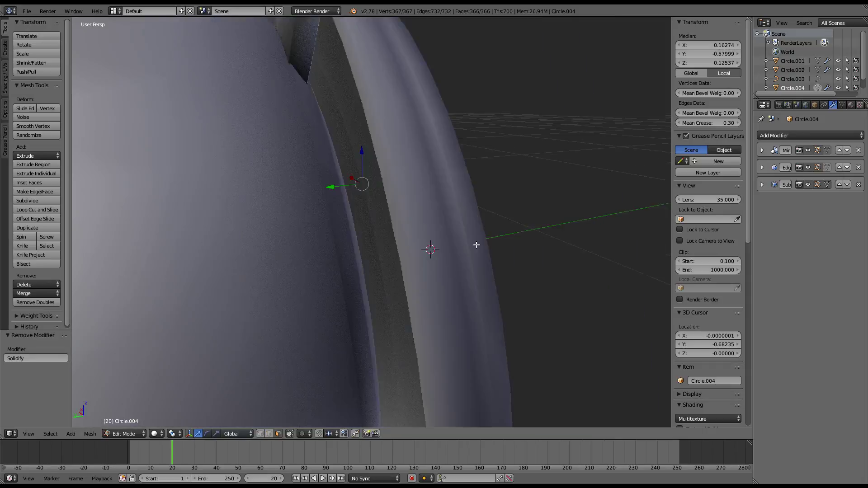
{"action": "scroll", "coordinate": [440, 229], "scroll_direction": "down", "scroll_amount": 2}
{"action": "key", "text": "alt+s"}
{"action": "left_click", "coordinate": [510, 254]}
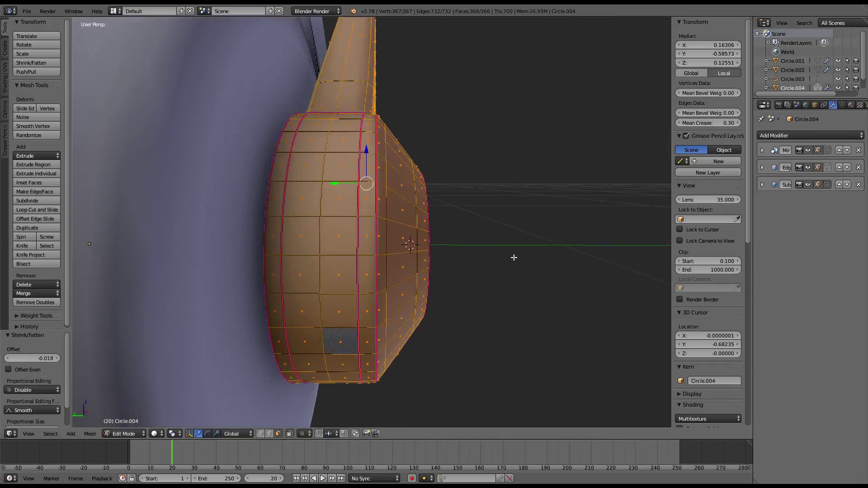
Return to Object Mode and view the whole wheel from the front.
{"action": "middle_click_drag", "start_coordinate": [514, 256], "coordinate": [407, 203]}
{"action": "key", "text": "Tab"}
{"action": "scroll", "coordinate": [423, 131], "scroll_direction": "down", "scroll_amount": 2}
{"action": "mouse_move", "coordinate": [421, 132]}
{"action": "middle_mouse_down"}
{"action": "mouse_move", "coordinate": [472, 160]}
{"action": "mouse_move", "coordinate": [459, 197]}
{"action": "mouse_move", "coordinate": [362, 170]}
{"action": "middle_mouse_up"}
Extrude the strip of faces across the arm's top outward along Y.
{"action": "key", "text": "Tab"}
{"action": "scroll", "coordinate": [362, 169], "scroll_direction": "up", "scroll_amount": 3}
{"action": "scroll", "coordinate": [362, 170], "scroll_direction": "up", "scroll_amount": 3}
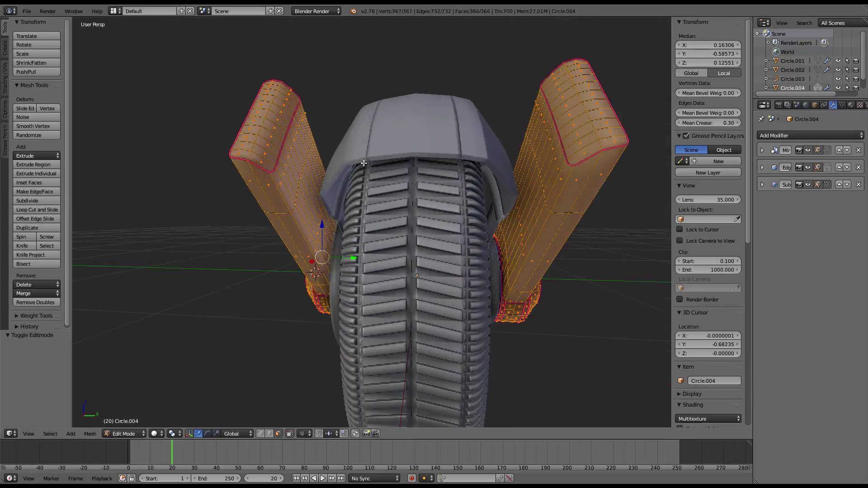
{"action": "right_click", "coordinate": [253, 162]}
{"action": "mouse_move", "coordinate": [260, 159]}
{"action": "middle_mouse_down"}
{"action": "mouse_move", "coordinate": [261, 179]}
{"action": "mouse_move", "coordinate": [306, 173]}
{"action": "middle_mouse_up"}
{"action": "right_click", "coordinate": [290, 172], "text": "ctrl"}
{"action": "key", "text": "e"}
{"action": "right_click", "coordinate": [385, 138]}
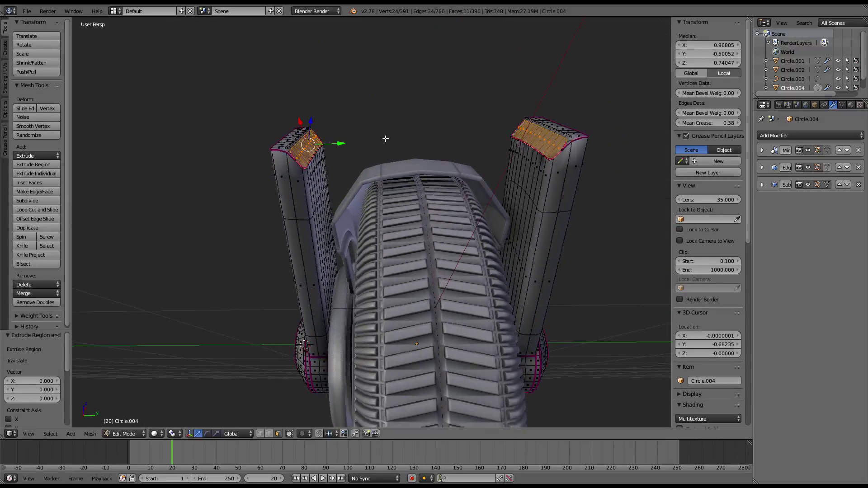
{"action": "left_click_drag", "start_coordinate": [342, 142], "coordinate": [631, 128]}
{"action": "key", "text": "x"}
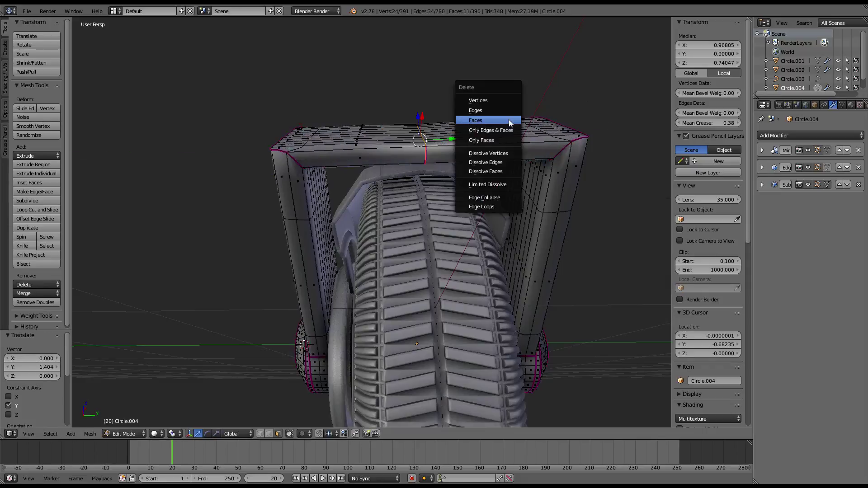
{"action": "key", "text": "Escape"}
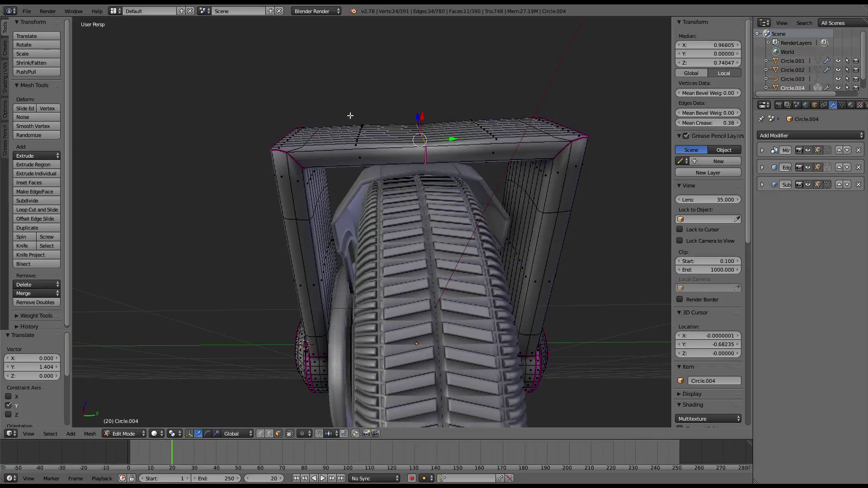
Push the arm's end faces out along their normal in front view, then delete them.
{"action": "key", "text": "KP_1"}
{"action": "left_click", "coordinate": [231, 434]}
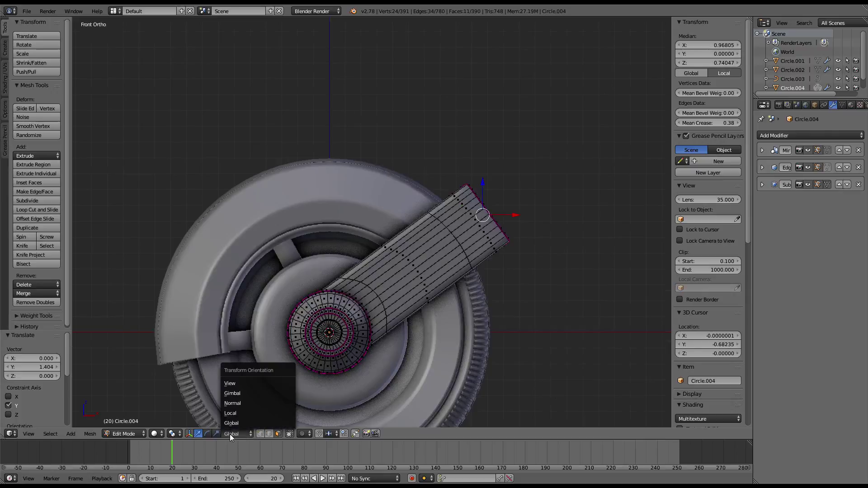
{"action": "left_click", "coordinate": [242, 403]}
{"action": "left_click_drag", "start_coordinate": [510, 194], "coordinate": [548, 168]}
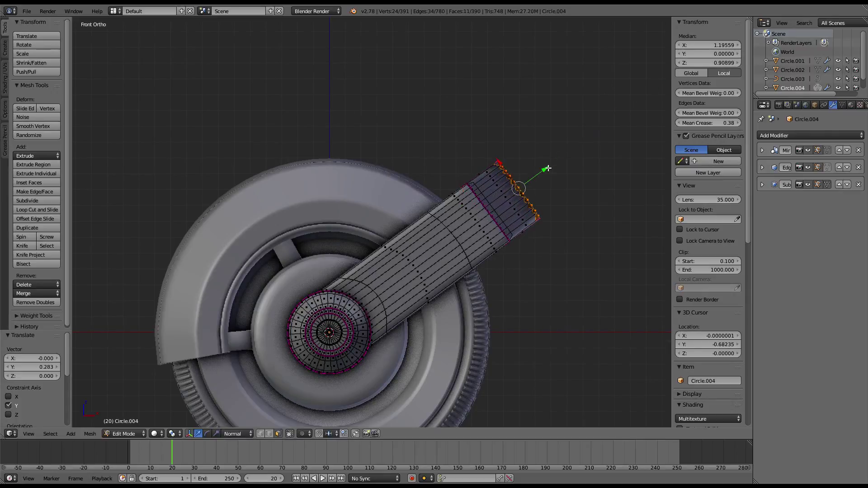
{"action": "key", "text": "ctrl+e"}
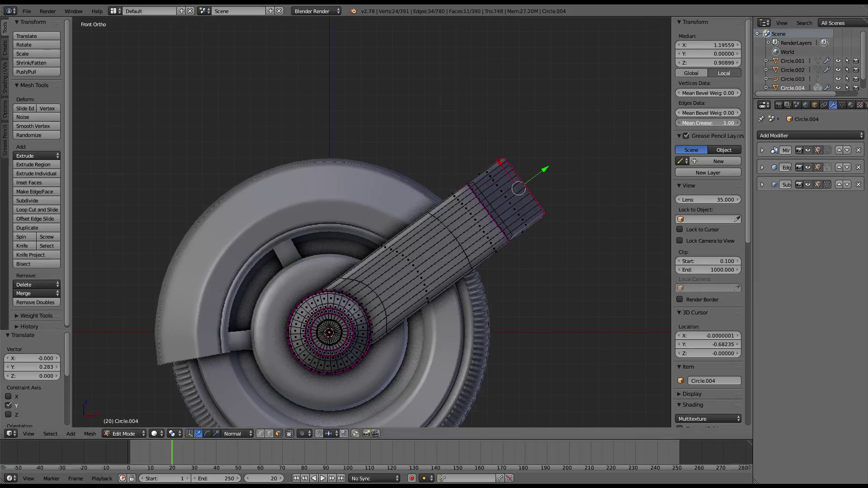
{"action": "key", "text": "x"}
{"action": "left_click", "coordinate": [522, 167]}
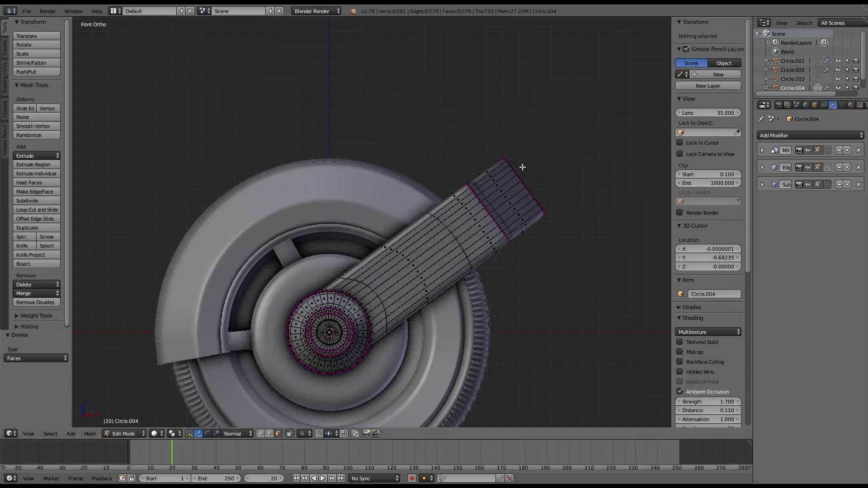
{"action": "mouse_move", "coordinate": [523, 167]}
{"action": "middle_mouse_down"}
{"action": "mouse_move", "coordinate": [333, 149]}
{"action": "mouse_move", "coordinate": [358, 202]}
{"action": "mouse_move", "coordinate": [355, 151]}
{"action": "mouse_move", "coordinate": [476, 237]}
{"action": "mouse_move", "coordinate": [547, 256]}
{"action": "mouse_move", "coordinate": [529, 204]}
{"action": "mouse_move", "coordinate": [384, 183]}
{"action": "mouse_move", "coordinate": [258, 181]}
{"action": "mouse_move", "coordinate": [213, 168]}
{"action": "mouse_move", "coordinate": [465, 202]}
{"action": "mouse_move", "coordinate": [509, 178]}
{"action": "mouse_move", "coordinate": [383, 206]}
{"action": "mouse_move", "coordinate": [184, 213]}
{"action": "mouse_move", "coordinate": [434, 205]}
{"action": "mouse_move", "coordinate": [393, 287]}
{"action": "mouse_move", "coordinate": [348, 266]}
{"action": "middle_mouse_up"}
Try Remove Doubles on the whole mesh, then undo it.
{"action": "right_click", "coordinate": [393, 287]}
{"action": "right_click", "coordinate": [373, 284]}
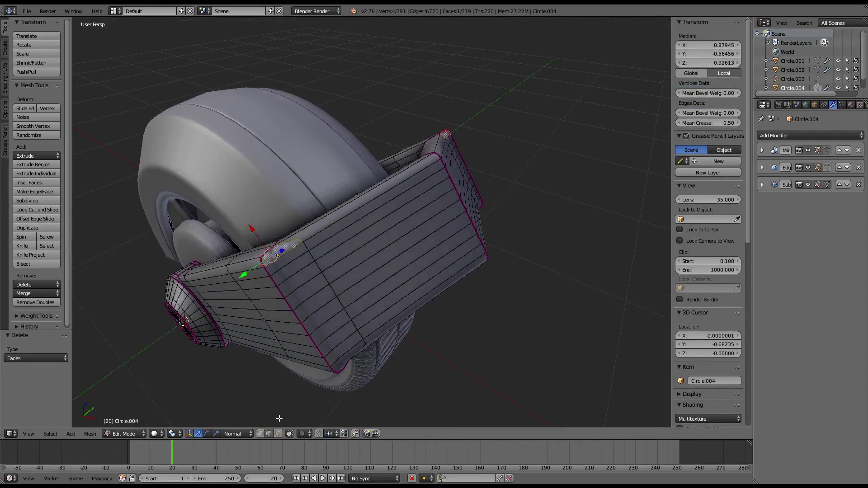
{"action": "right_click", "coordinate": [291, 240], "text": "shift"}
{"action": "middle_click_drag", "start_coordinate": [292, 239], "coordinate": [286, 177]}
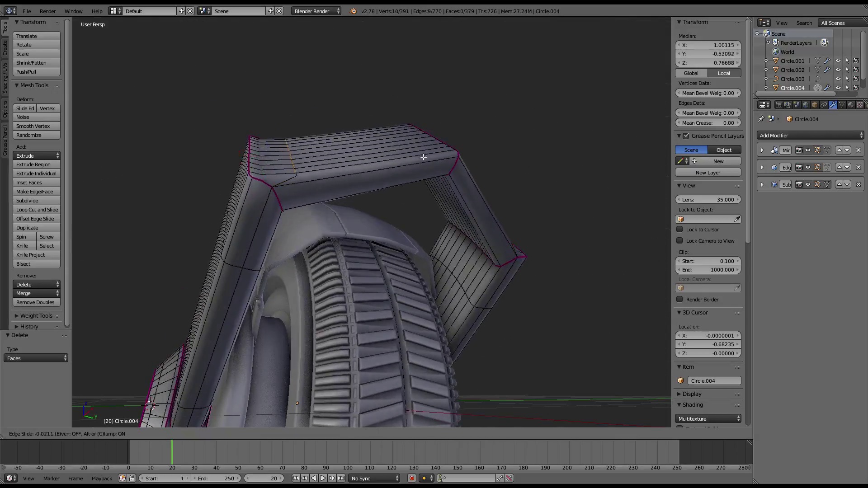
{"action": "key", "text": "a"}
{"action": "key", "text": "a"}
{"action": "key", "text": "w"}
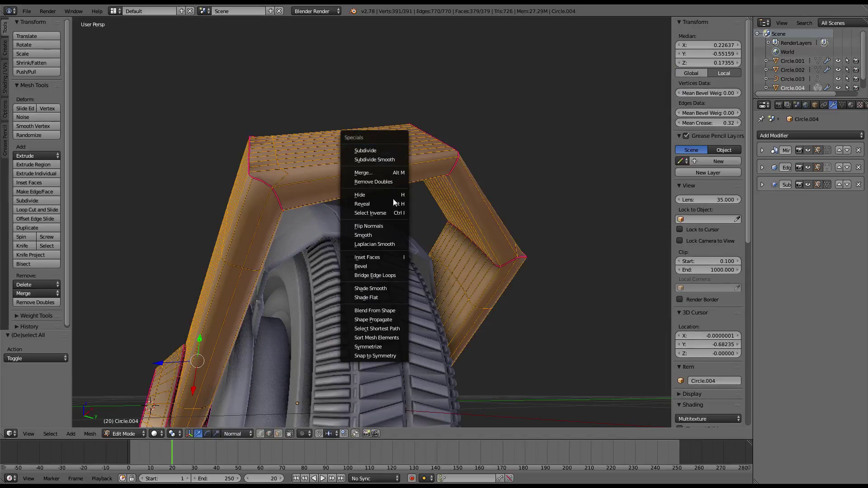
{"action": "left_click", "coordinate": [387, 181]}
{"action": "middle_click_drag", "start_coordinate": [388, 186], "coordinate": [337, 192]}
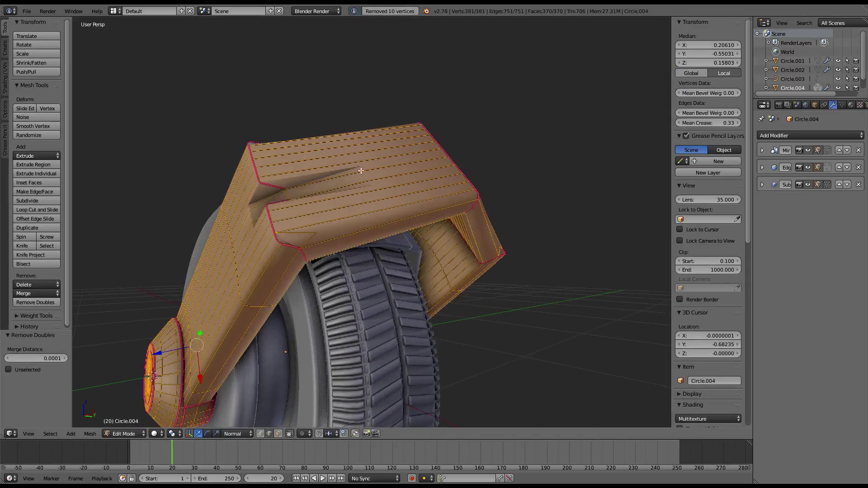
{"action": "key", "text": "ctrl+z"}
{"action": "key", "text": "a"}
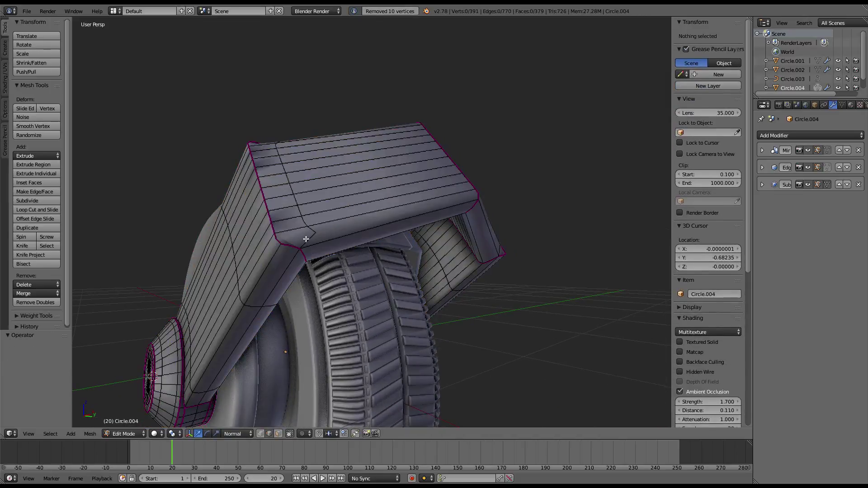
Reposition the edge loop on the arm's top.
{"action": "right_click", "coordinate": [309, 236]}
{"action": "scroll", "coordinate": [311, 217], "scroll_direction": "up", "scroll_amount": 2}
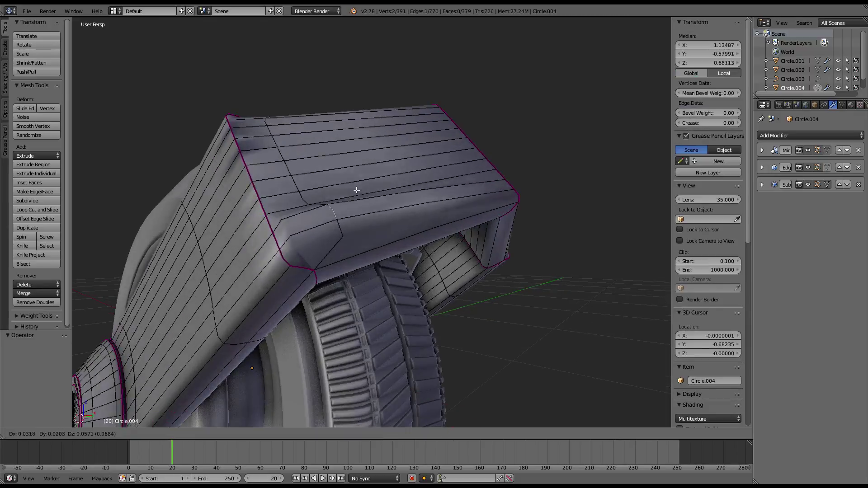
{"action": "key", "text": "ctrl+z"}
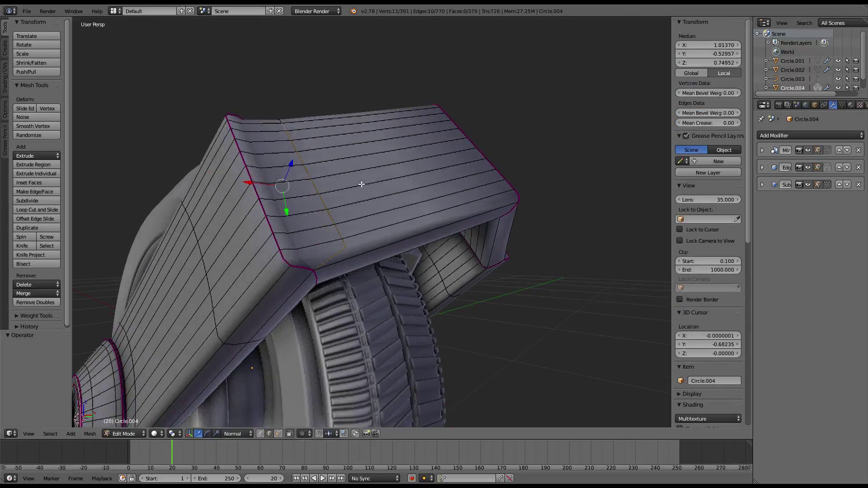
{"action": "mouse_move", "coordinate": [360, 184]}
{"action": "middle_mouse_down"}
{"action": "mouse_move", "coordinate": [286, 259]}
{"action": "mouse_move", "coordinate": [407, 242]}
{"action": "mouse_move", "coordinate": [267, 378]}
{"action": "middle_mouse_up"}
Delete the run of corner faces along the arm's underside.
{"action": "right_click", "coordinate": [275, 289]}
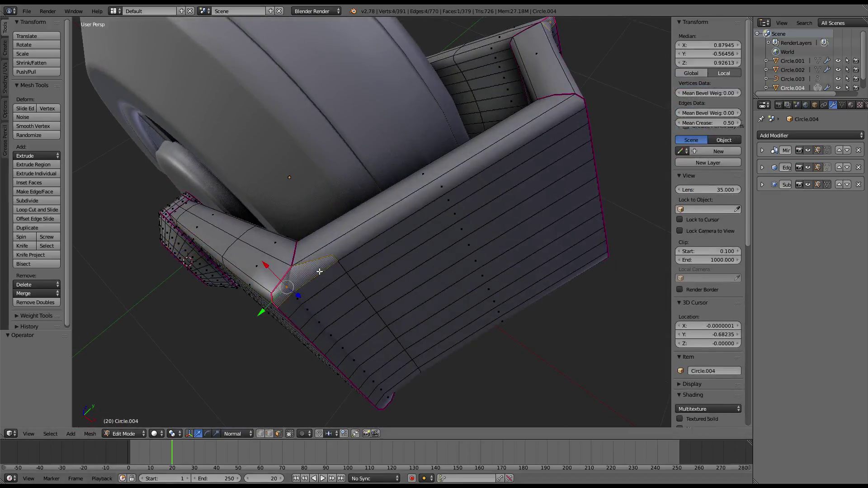
{"action": "mouse_move", "coordinate": [275, 290]}
{"action": "middle_mouse_down"}
{"action": "mouse_move", "coordinate": [271, 176]}
{"action": "mouse_move", "coordinate": [293, 317]}
{"action": "middle_mouse_up"}
{"action": "right_click", "coordinate": [270, 176], "text": "ctrl"}
{"action": "key", "text": "x"}
{"action": "left_click", "coordinate": [407, 137]}
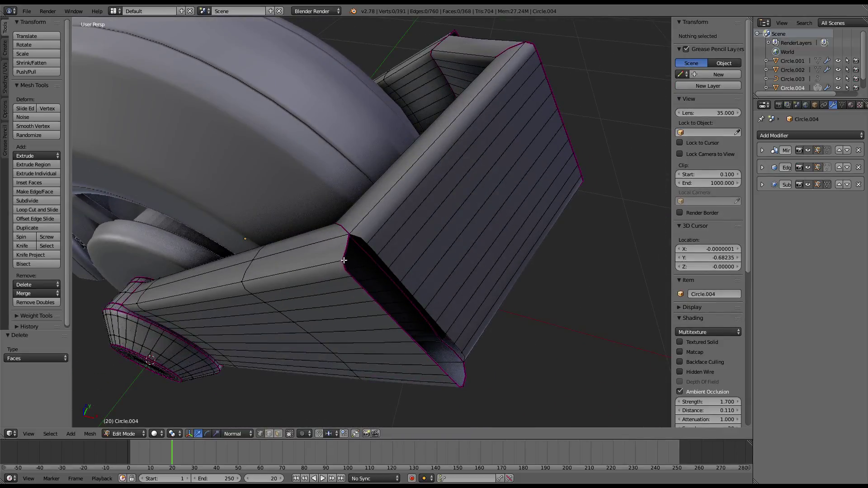
Select an inner-corner edge and open the merge options, cancelling without merging.
{"action": "right_click", "coordinate": [367, 231]}
{"action": "key", "text": "w"}
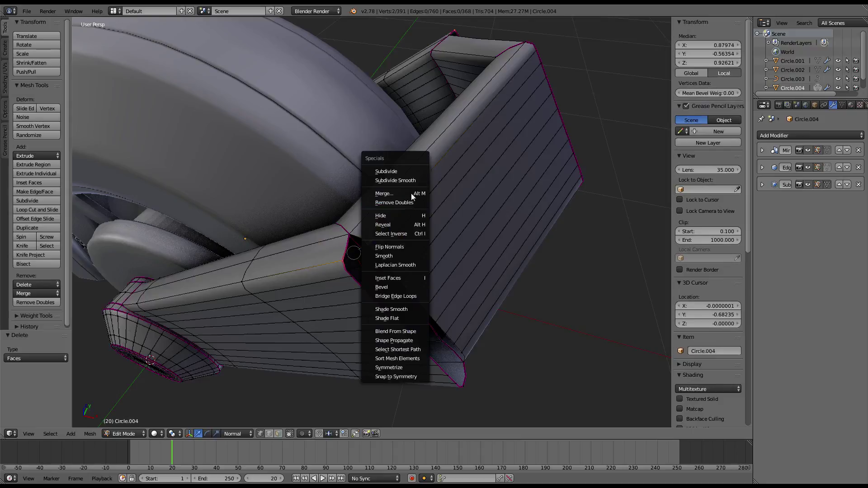
{"action": "left_click", "coordinate": [410, 194]}
{"action": "key", "text": "Escape"}
{"action": "mouse_move", "coordinate": [386, 236]}
{"action": "middle_mouse_down"}
{"action": "mouse_move", "coordinate": [345, 202]}
{"action": "mouse_move", "coordinate": [334, 158]}
{"action": "mouse_move", "coordinate": [384, 252]}
{"action": "middle_mouse_up"}
Inspect the arm bracket in Object Mode from a low front angle.
{"action": "scroll", "coordinate": [386, 253], "scroll_direction": "up", "scroll_amount": 2}
{"action": "key", "text": "Tab"}
{"action": "scroll", "coordinate": [386, 251], "scroll_direction": "down", "scroll_amount": 3}
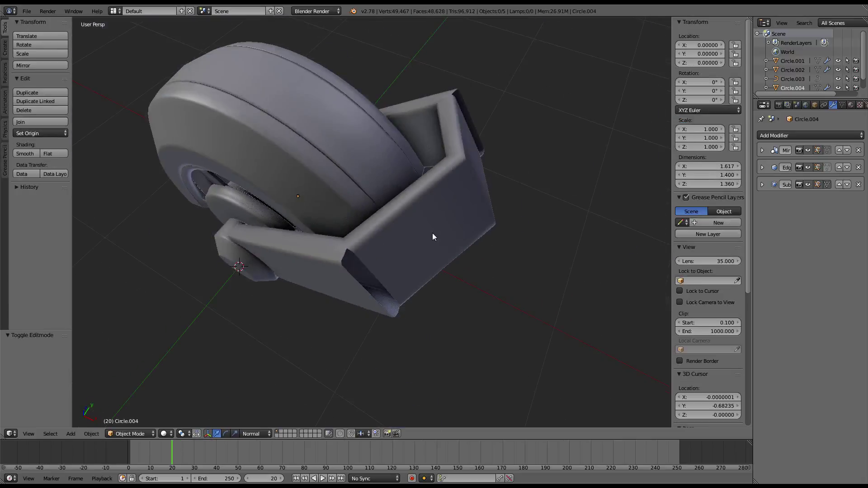
{"action": "mouse_move", "coordinate": [432, 233]}
{"action": "middle_mouse_down"}
{"action": "mouse_move", "coordinate": [394, 191]}
{"action": "mouse_move", "coordinate": [377, 140]}
{"action": "middle_mouse_up"}
Select the border of the hole in the arm's top corner and Grid Fill it.
{"action": "key", "text": "Tab"}
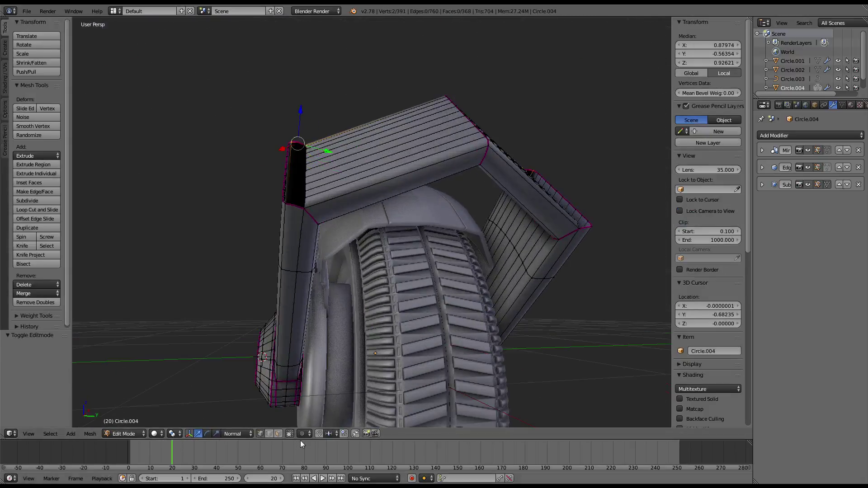
{"action": "right_click", "coordinate": [296, 184]}
{"action": "middle_click_drag", "start_coordinate": [296, 184], "coordinate": [323, 226]}
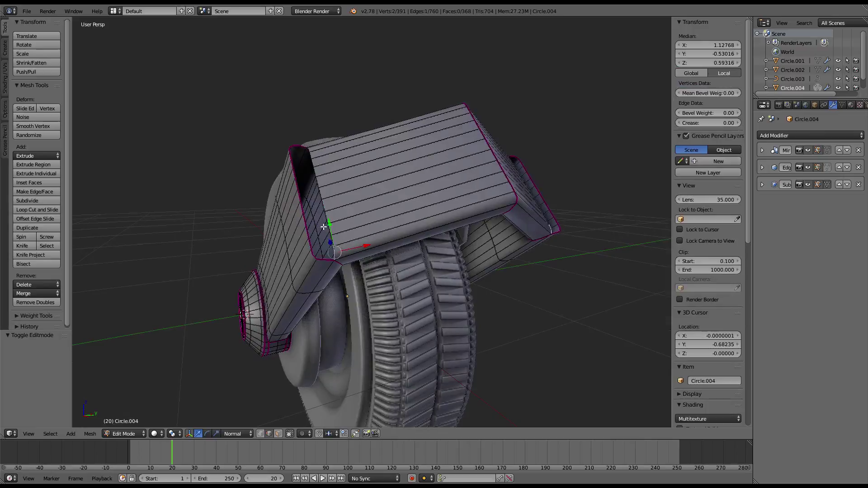
{"action": "key", "text": "ctrl+f"}
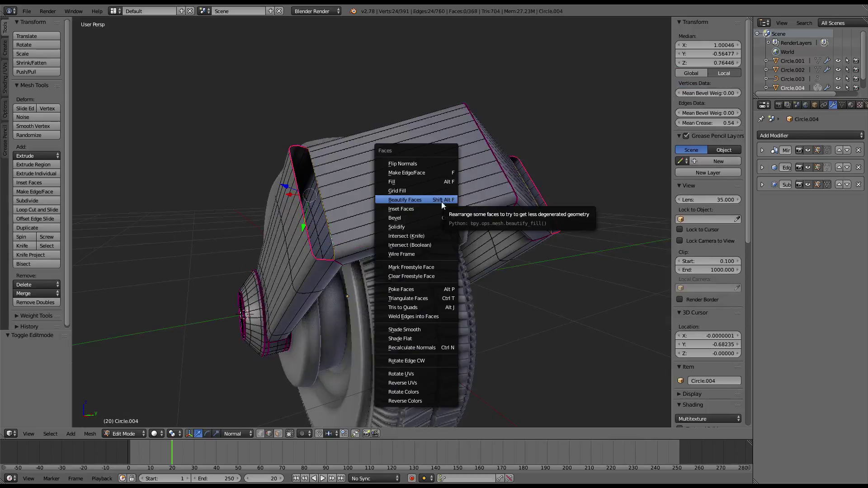
{"action": "left_click", "coordinate": [440, 200]}
Select the new patch's boundary loop and view the smoothed arm in Object Mode.
{"action": "middle_click_drag", "start_coordinate": [369, 179], "coordinate": [364, 178]}
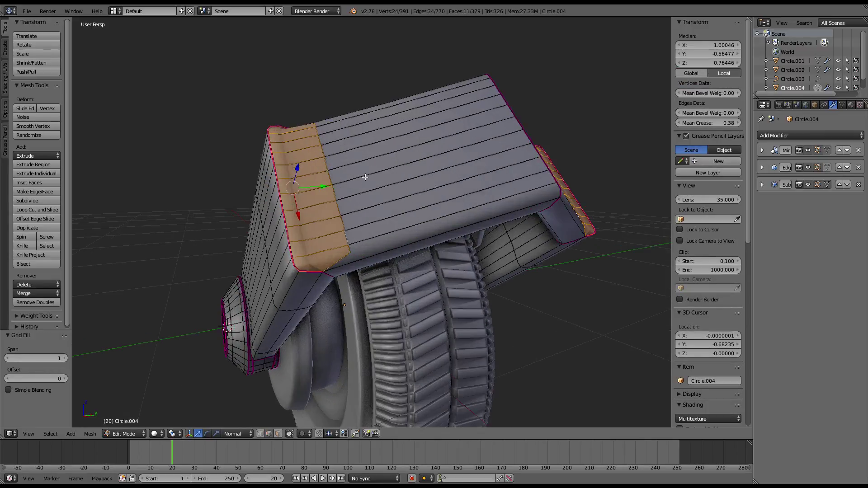
{"action": "key", "text": "ctrl+e"}
{"action": "left_click", "coordinate": [341, 316]}
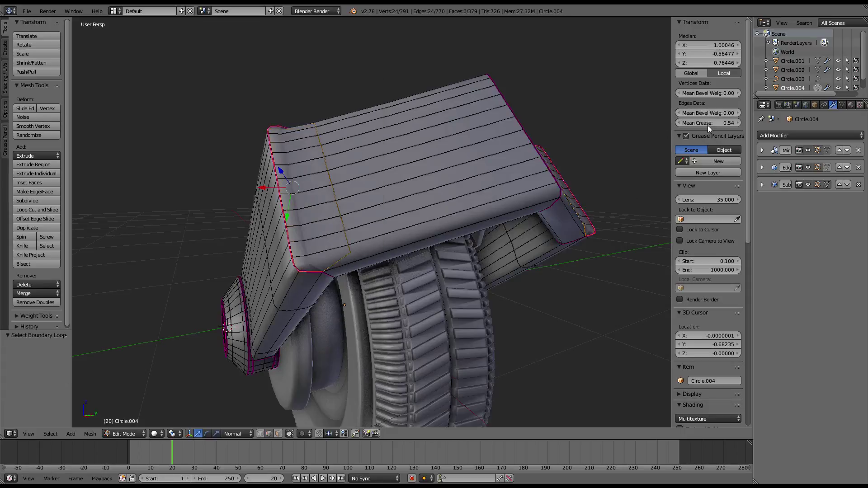
{"action": "key", "text": "Tab"}
{"action": "middle_click_drag", "start_coordinate": [464, 150], "coordinate": [369, 162]}
{"action": "scroll", "coordinate": [445, 195], "scroll_direction": "up", "scroll_amount": 5}
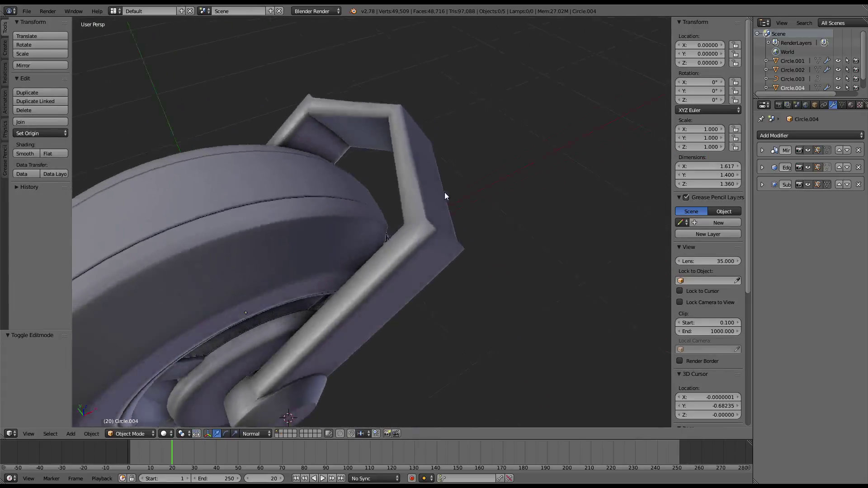
{"action": "scroll", "coordinate": [444, 190], "scroll_direction": "down", "scroll_amount": 2}
Inspect the arm's arch and the wheel from several angles in Edit and Object Mode.
{"action": "mouse_move", "coordinate": [444, 183]}
{"action": "middle_mouse_down"}
{"action": "mouse_move", "coordinate": [194, 139]}
{"action": "mouse_move", "coordinate": [197, 76]}
{"action": "middle_mouse_up"}
{"action": "key", "text": "Tab"}
{"action": "mouse_move", "coordinate": [379, 147]}
{"action": "middle_mouse_down"}
{"action": "mouse_move", "coordinate": [370, 120]}
{"action": "mouse_move", "coordinate": [369, 174]}
{"action": "middle_mouse_up"}
{"action": "mouse_move", "coordinate": [404, 128]}
{"action": "middle_mouse_down"}
{"action": "mouse_move", "coordinate": [540, 229]}
{"action": "mouse_move", "coordinate": [467, 215]}
{"action": "mouse_move", "coordinate": [487, 217]}
{"action": "mouse_move", "coordinate": [481, 288]}
{"action": "mouse_move", "coordinate": [420, 196]}
{"action": "mouse_move", "coordinate": [322, 138]}
{"action": "mouse_move", "coordinate": [397, 149]}
{"action": "mouse_move", "coordinate": [393, 124]}
{"action": "mouse_move", "coordinate": [329, 111]}
{"action": "mouse_move", "coordinate": [367, 115]}
{"action": "mouse_move", "coordinate": [396, 131]}
{"action": "mouse_move", "coordinate": [395, 142]}
{"action": "mouse_move", "coordinate": [350, 198]}
{"action": "mouse_move", "coordinate": [257, 387]}
{"action": "middle_mouse_up"}
{"action": "scroll", "coordinate": [322, 138], "scroll_direction": "down", "scroll_amount": 8}
{"action": "key", "text": "Tab"}
{"action": "scroll", "coordinate": [394, 141], "scroll_direction": "up", "scroll_amount": 5}
{"action": "key", "text": "Tab"}
Select the strip of faces across the arm's top and set transform orientation to Global.
{"action": "left_click", "coordinate": [336, 218]}
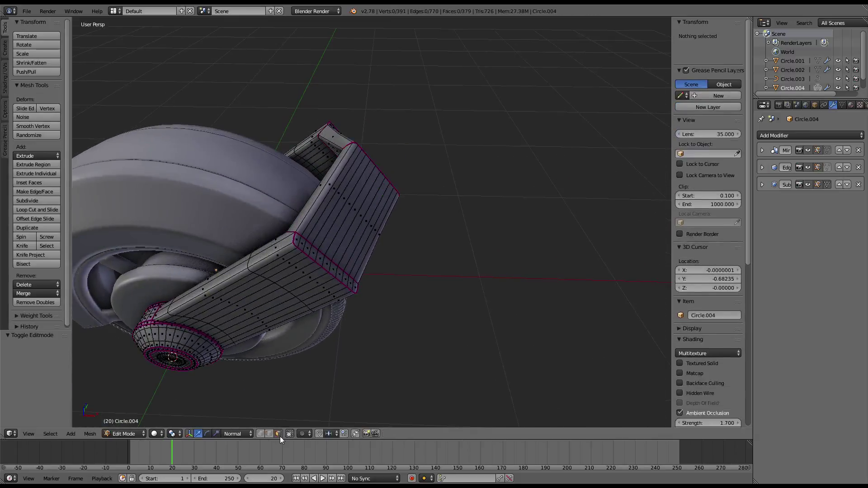
{"action": "left_click", "coordinate": [328, 192], "text": "shift"}
{"action": "middle_click_drag", "start_coordinate": [328, 192], "coordinate": [337, 166]}
{"action": "left_click", "coordinate": [348, 207], "text": "ctrl"}
{"action": "mouse_move", "coordinate": [348, 206]}
{"action": "middle_mouse_down"}
{"action": "mouse_move", "coordinate": [403, 225]}
{"action": "mouse_move", "coordinate": [254, 370]}
{"action": "middle_mouse_up"}
{"action": "left_click", "coordinate": [239, 435]}
{"action": "left_click", "coordinate": [232, 381]}
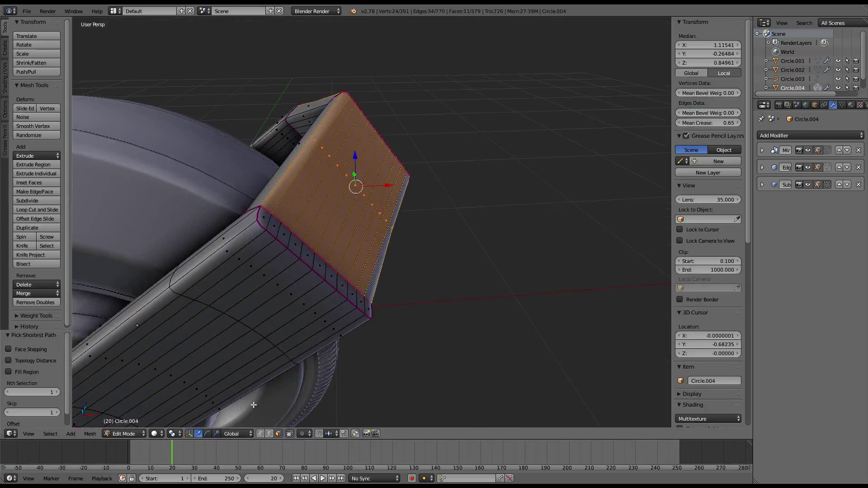
Extrude the top face strip and move it 0.362 along X.
{"action": "key", "text": "e"}
{"action": "right_click", "coordinate": [388, 184]}
{"action": "left_click_drag", "start_coordinate": [387, 184], "coordinate": [493, 175]}
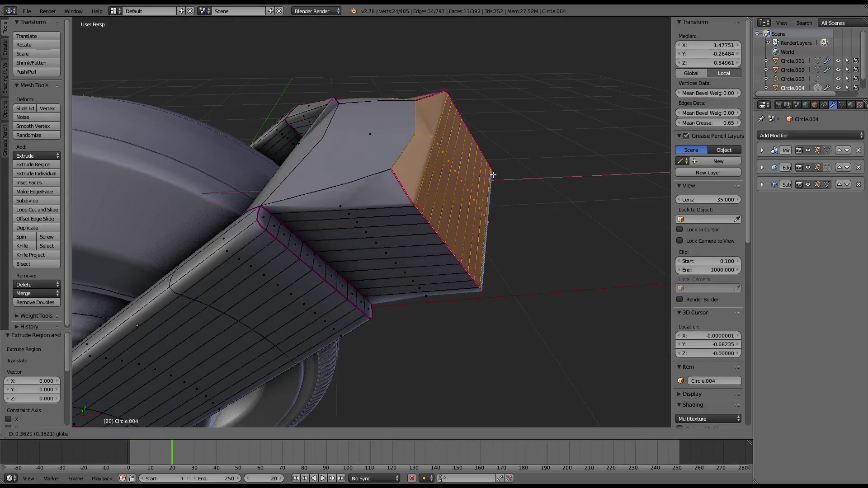
{"action": "left_click", "coordinate": [493, 175]}
Flatten the extruded end with S X 0 in front view and select its boundary loop.
{"action": "key", "text": "KP_3"}
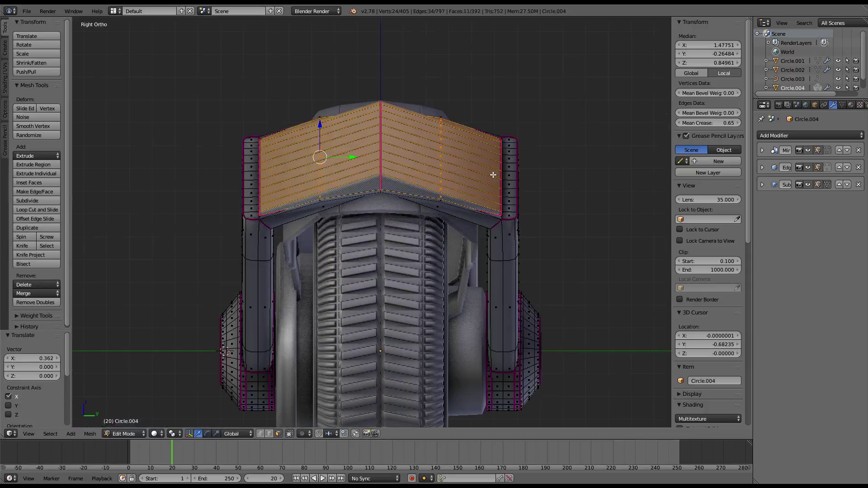
{"action": "key", "text": "KP_1"}
{"action": "type", "text": "s"}
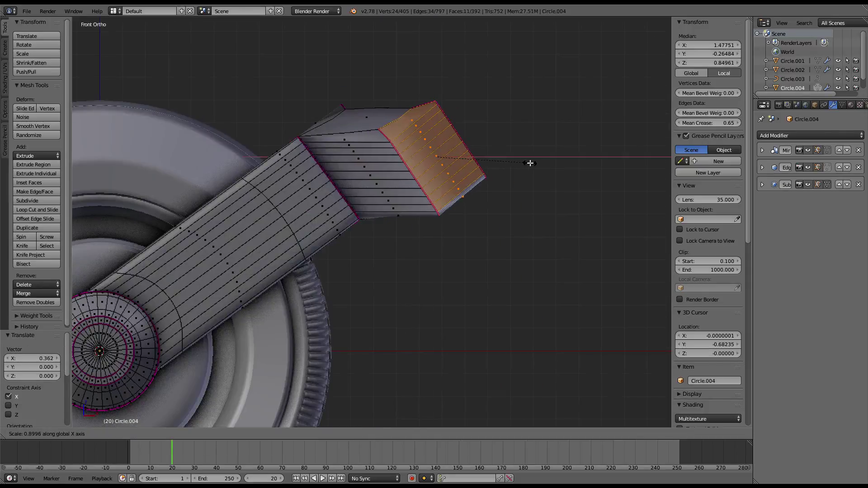
{"action": "type", "text": "x0"}
{"action": "key", "text": "Return"}
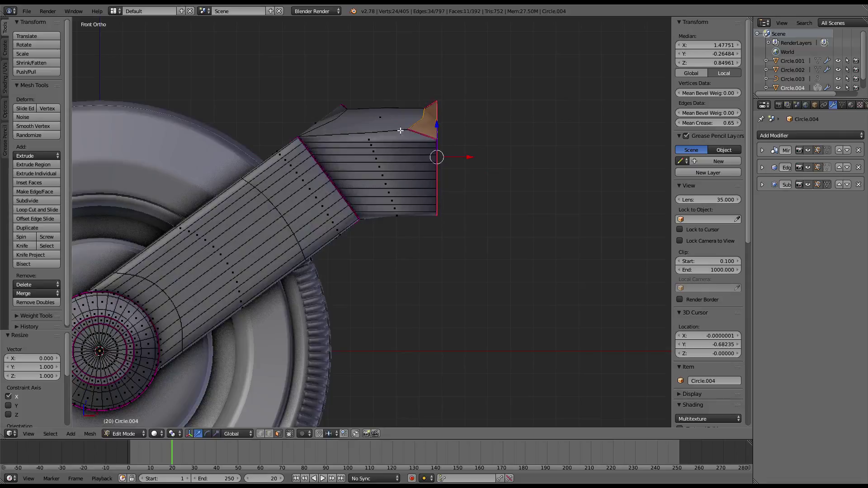
{"action": "left_click", "coordinate": [400, 131], "text": "alt"}
{"action": "key", "text": "ctrl+e"}
{"action": "left_click", "coordinate": [407, 244]}
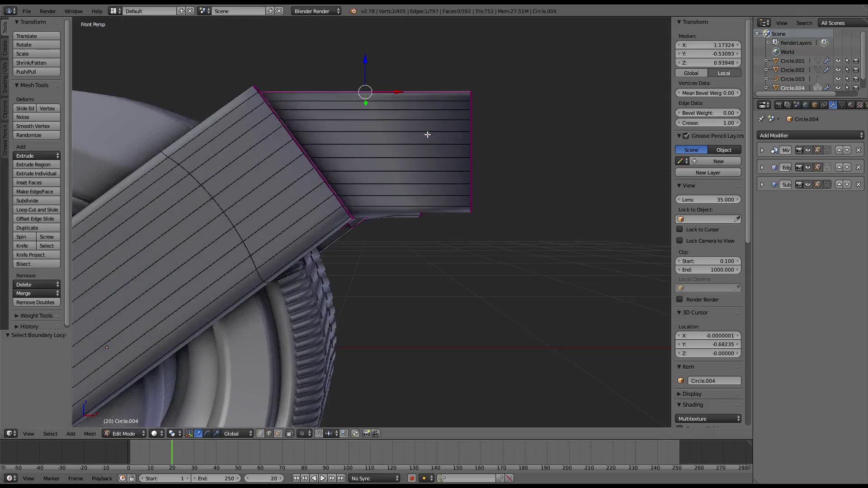
Crease the selected top edges fully to 1.00 and view the smoothed result.
{"action": "middle_click_drag", "start_coordinate": [427, 135], "coordinate": [371, 125]}
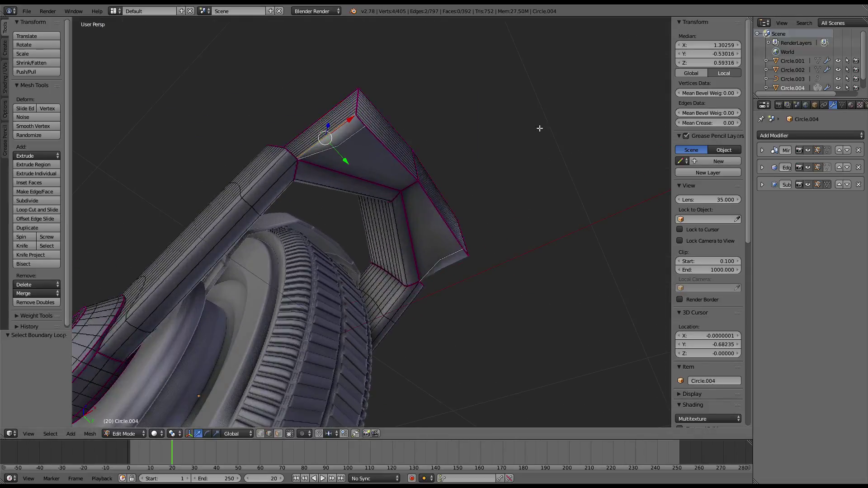
{"action": "left_click_drag", "start_coordinate": [707, 122], "coordinate": [732, 123]}
{"action": "mouse_move", "coordinate": [397, 146]}
{"action": "middle_mouse_down"}
{"action": "mouse_move", "coordinate": [284, 219]}
{"action": "mouse_move", "coordinate": [304, 202]}
{"action": "mouse_move", "coordinate": [299, 131]}
{"action": "mouse_move", "coordinate": [303, 239]}
{"action": "mouse_move", "coordinate": [344, 135]}
{"action": "mouse_move", "coordinate": [406, 189]}
{"action": "middle_mouse_up"}
{"action": "key", "text": "Tab"}
{"action": "key", "text": "Tab"}
Subdivide the edge ring under the arm's roof and slide the new loop into place.
{"action": "left_click", "coordinate": [443, 213], "text": "ctrl+alt"}
{"action": "key", "text": "w"}
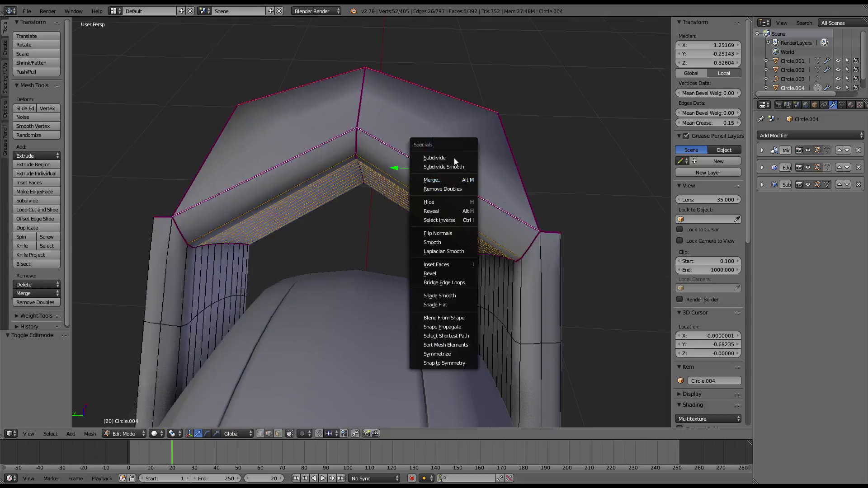
{"action": "left_click", "coordinate": [454, 158]}
{"action": "scroll", "coordinate": [443, 140], "scroll_direction": "down", "scroll_amount": 2}
{"action": "mouse_move", "coordinate": [443, 140]}
{"action": "middle_mouse_down"}
{"action": "mouse_move", "coordinate": [271, 90]}
{"action": "mouse_move", "coordinate": [316, 153]}
{"action": "mouse_move", "coordinate": [315, 200]}
{"action": "mouse_move", "coordinate": [330, 212]}
{"action": "middle_mouse_up"}
{"action": "left_click", "coordinate": [315, 199], "text": "alt"}
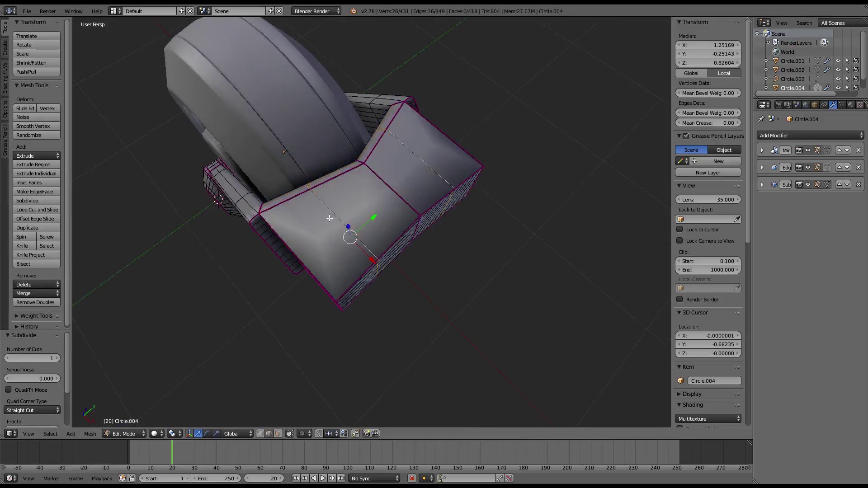
{"action": "key", "text": "g"}
{"action": "key", "text": "g"}
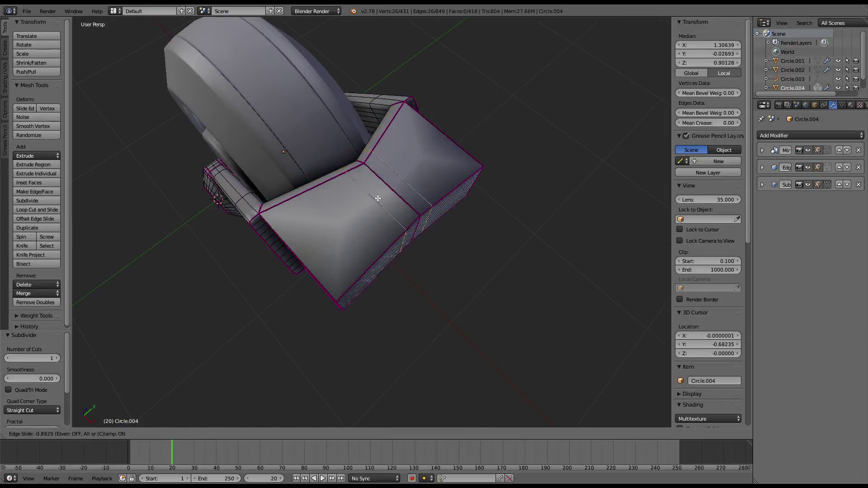
{"action": "left_click", "coordinate": [380, 196]}
Add two more subdivided loops across the arm's top, sliding each into position.
{"action": "left_click", "coordinate": [387, 250], "text": "alt+shift"}
{"action": "key", "text": "w"}
{"action": "left_click", "coordinate": [457, 184]}
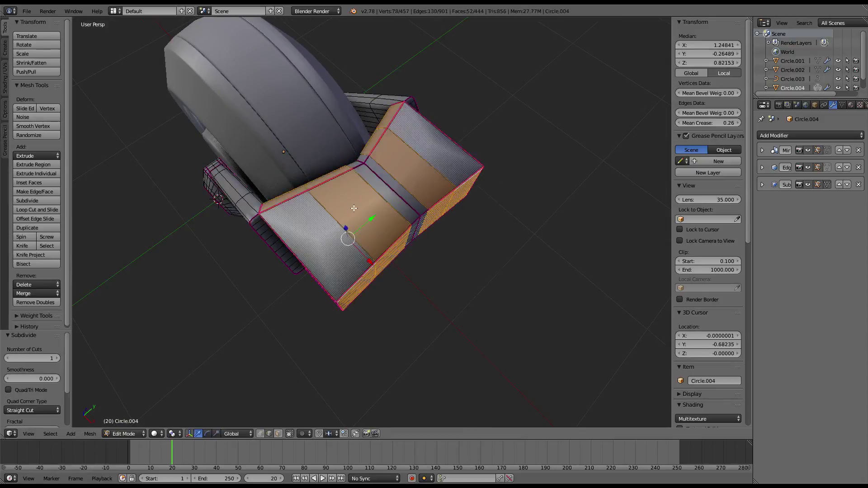
{"action": "middle_click_drag", "start_coordinate": [456, 184], "coordinate": [458, 193]}
{"action": "key", "text": "g"}
{"action": "key", "text": "g"}
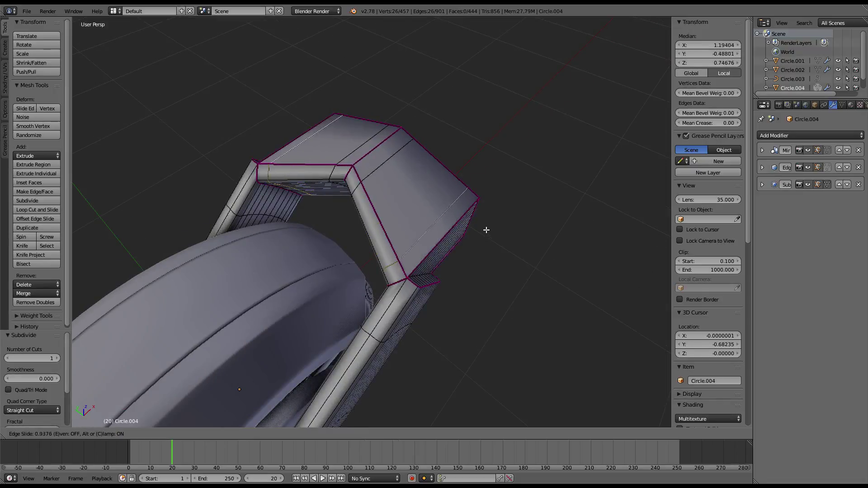
{"action": "left_click", "coordinate": [486, 229]}
{"action": "key", "text": "w"}
{"action": "left_click", "coordinate": [496, 157]}
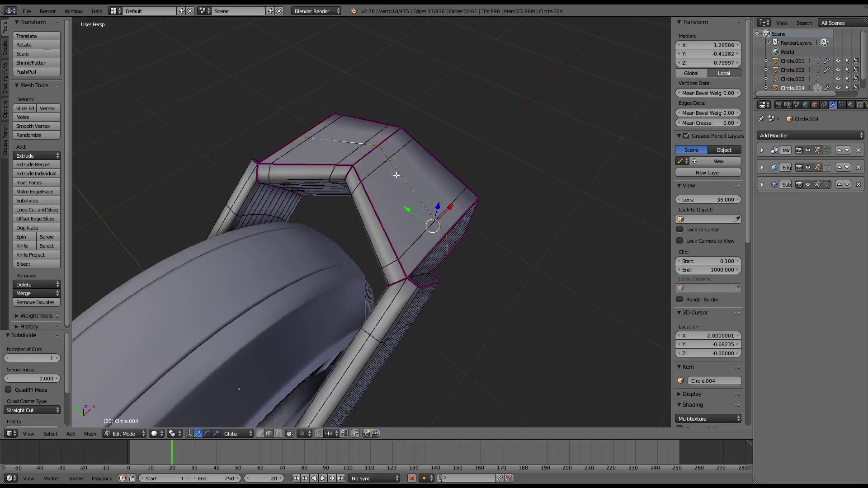
{"action": "key", "text": "g"}
{"action": "key", "text": "g"}
{"action": "scroll", "coordinate": [424, 177], "scroll_direction": "down", "scroll_amount": 5}
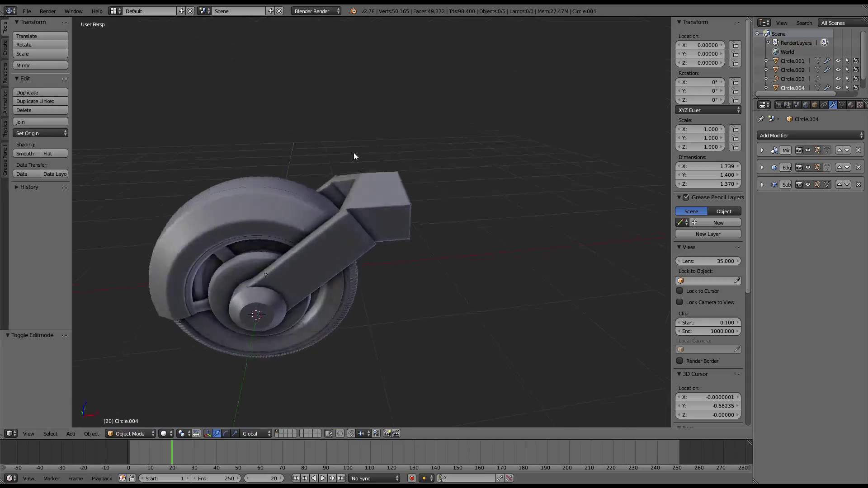
{"action": "mouse_move", "coordinate": [354, 153]}
{"action": "middle_mouse_down"}
{"action": "mouse_move", "coordinate": [341, 121]}
{"action": "mouse_move", "coordinate": [419, 145]}
{"action": "mouse_move", "coordinate": [538, 141]}
{"action": "mouse_move", "coordinate": [460, 154]}
{"action": "middle_mouse_up"}
{"action": "scroll", "coordinate": [437, 175], "scroll_direction": "up", "scroll_amount": 4}
Subdivide the fender block to add a loop, slide it along, and check the shape.
{"action": "key", "text": "Tab"}
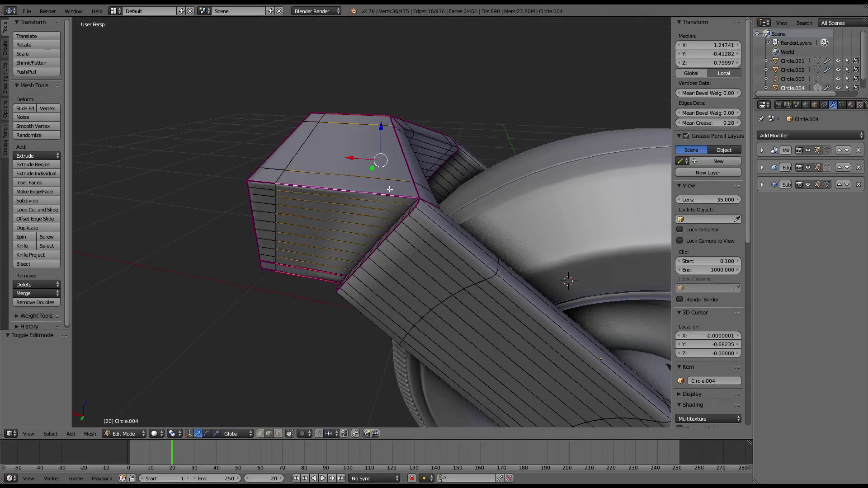
{"action": "key", "text": "w"}
{"action": "left_click", "coordinate": [452, 149]}
{"action": "key", "text": "g"}
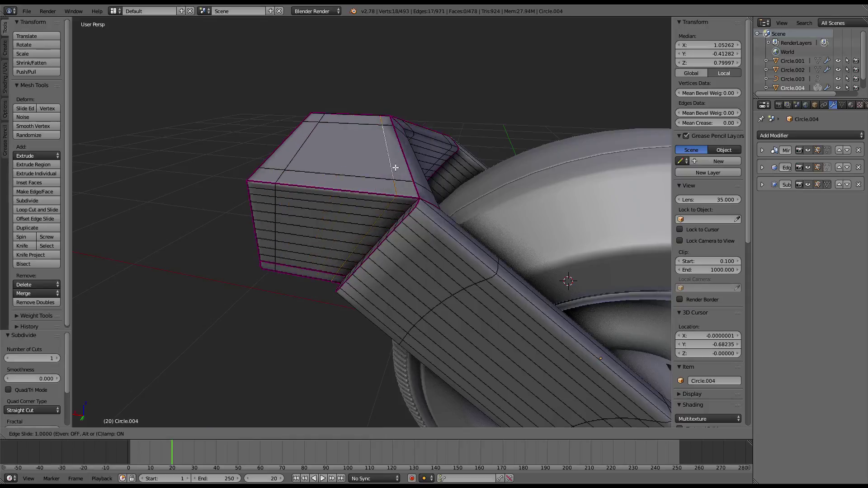
{"action": "left_click", "coordinate": [366, 159]}
{"action": "key", "text": "Tab"}
{"action": "mouse_move", "coordinate": [370, 158]}
{"action": "middle_mouse_down"}
{"action": "mouse_move", "coordinate": [188, 132]}
{"action": "mouse_move", "coordinate": [372, 166]}
{"action": "mouse_move", "coordinate": [362, 120]}
{"action": "mouse_move", "coordinate": [389, 139]}
{"action": "mouse_move", "coordinate": [410, 178]}
{"action": "mouse_move", "coordinate": [325, 178]}
{"action": "mouse_move", "coordinate": [356, 225]}
{"action": "middle_mouse_up"}
{"action": "scroll", "coordinate": [188, 132], "scroll_direction": "down", "scroll_amount": 5}
{"action": "scroll", "coordinate": [389, 139], "scroll_direction": "up", "scroll_amount": 3}
Select the centre loop across the fender top and move it to arch the top.
{"action": "key", "text": "Tab"}
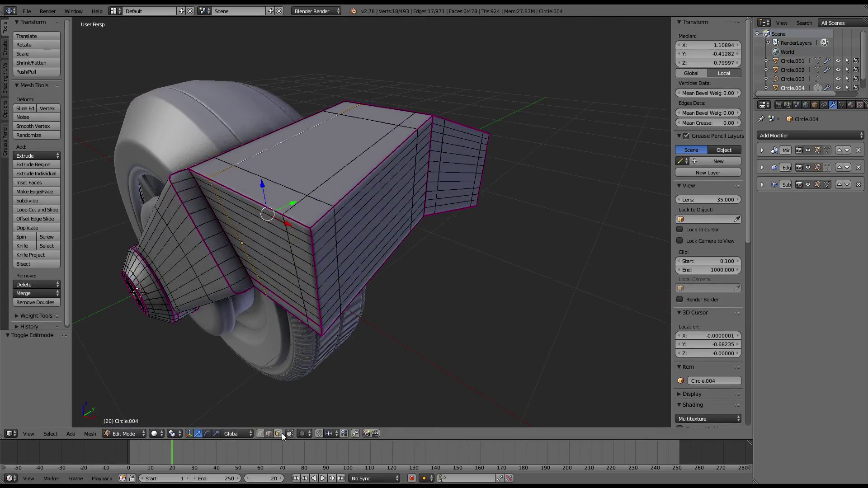
{"action": "key", "text": "a"}
{"action": "scroll", "coordinate": [298, 253], "scroll_direction": "down", "scroll_amount": 2}
{"action": "mouse_move", "coordinate": [298, 253]}
{"action": "middle_mouse_down"}
{"action": "mouse_move", "coordinate": [304, 142]}
{"action": "mouse_move", "coordinate": [329, 168]}
{"action": "mouse_move", "coordinate": [383, 180]}
{"action": "mouse_move", "coordinate": [368, 248]}
{"action": "mouse_move", "coordinate": [362, 169]}
{"action": "middle_mouse_up"}
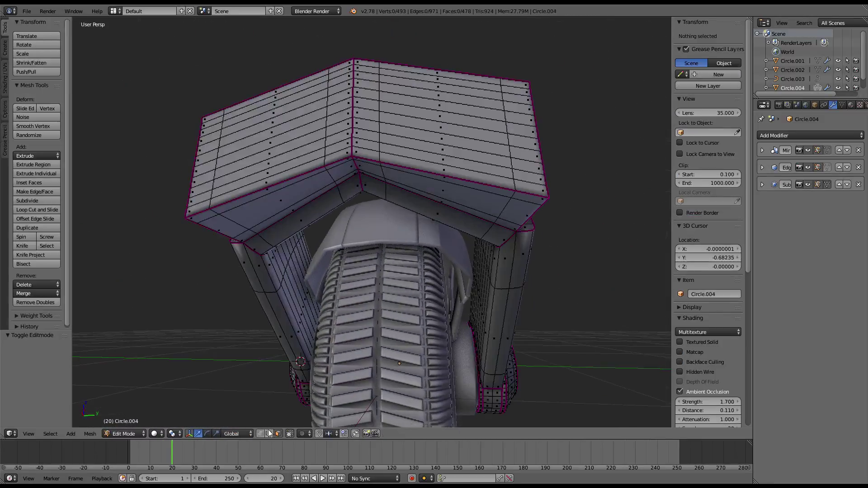
{"action": "left_click", "coordinate": [326, 170], "text": "alt"}
{"action": "key", "text": "g"}
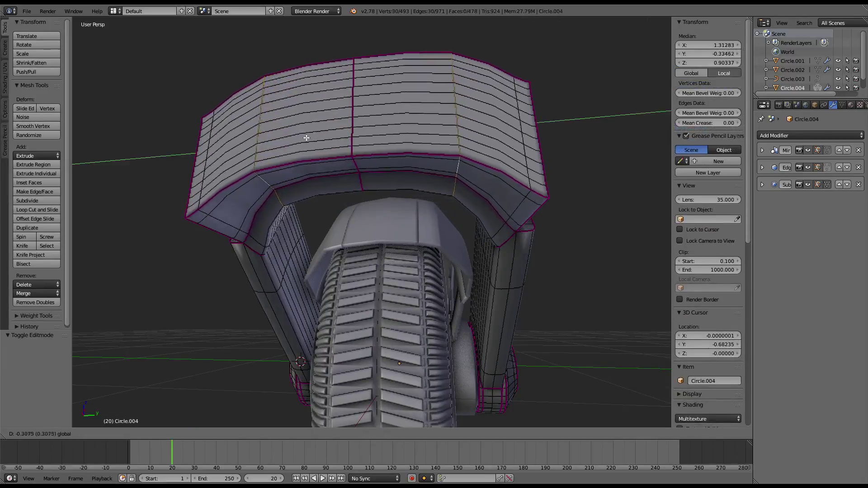
{"action": "left_click", "coordinate": [292, 149]}
Move the centre loop along Y from a side view to shape the arch.
{"action": "mouse_move", "coordinate": [291, 149]}
{"action": "middle_mouse_down"}
{"action": "mouse_move", "coordinate": [395, 197]}
{"action": "mouse_move", "coordinate": [497, 226]}
{"action": "middle_mouse_up"}
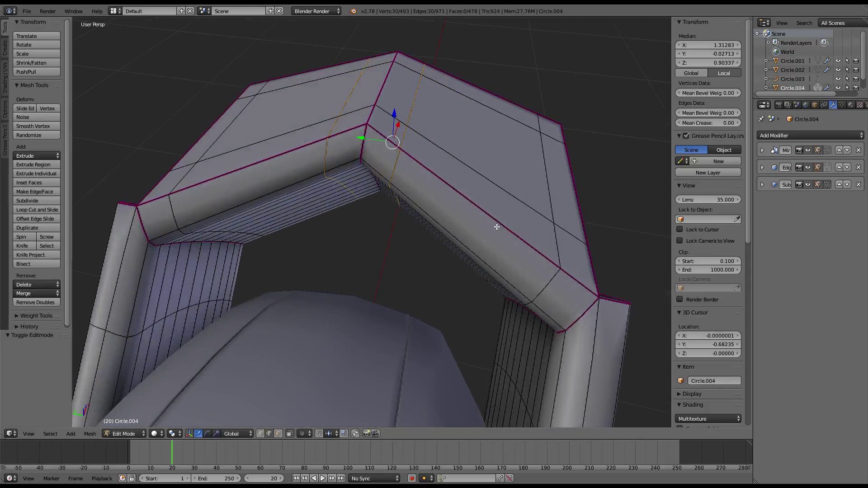
{"action": "key", "text": "g"}
{"action": "key", "text": "y"}
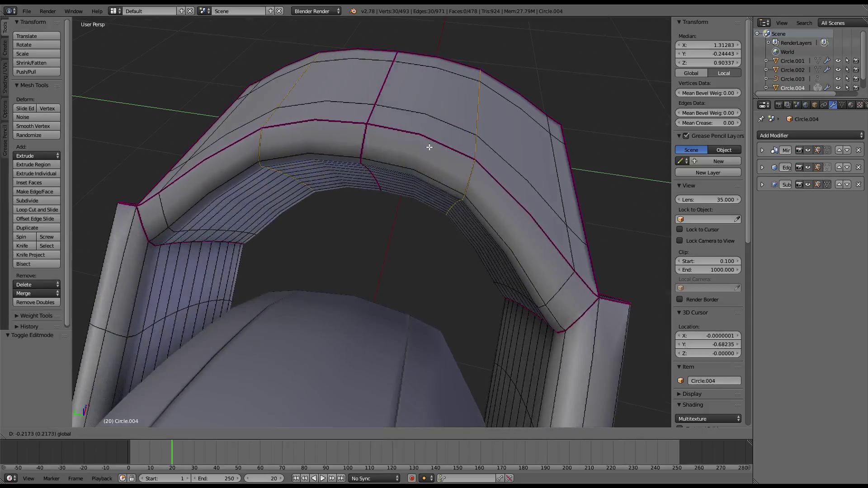
{"action": "left_click", "coordinate": [429, 147]}
Review the arched fender around the whole wheel assembly in Object Mode.
{"action": "key", "text": "Tab"}
{"action": "scroll", "coordinate": [420, 154], "scroll_direction": "down", "scroll_amount": 6}
{"action": "mouse_move", "coordinate": [411, 162]}
{"action": "middle_mouse_down"}
{"action": "mouse_move", "coordinate": [273, 137]}
{"action": "mouse_move", "coordinate": [267, 143]}
{"action": "mouse_move", "coordinate": [333, 141]}
{"action": "middle_mouse_up"}
{"action": "scroll", "coordinate": [408, 171], "scroll_direction": "up", "scroll_amount": 5}
{"action": "scroll", "coordinate": [465, 172], "scroll_direction": "up", "scroll_amount": 2}
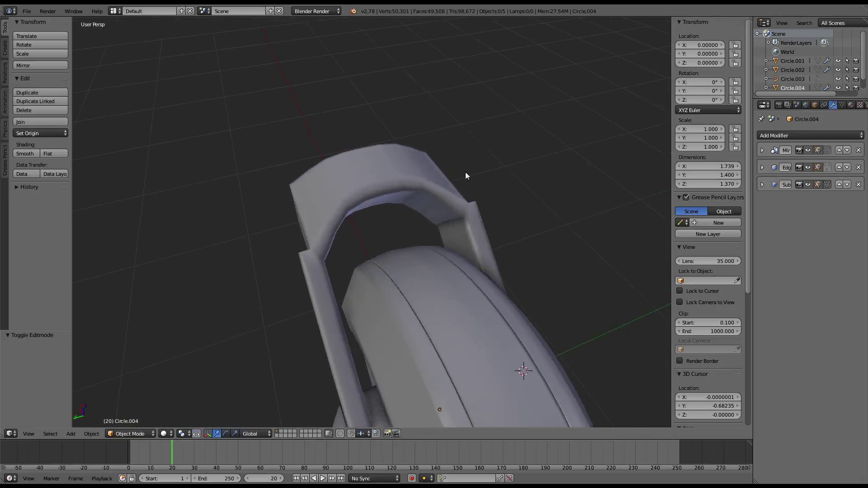
{"action": "scroll", "coordinate": [361, 169], "scroll_direction": "down", "scroll_amount": 4}
{"action": "mouse_move", "coordinate": [361, 169]}
{"action": "middle_mouse_down"}
{"action": "mouse_move", "coordinate": [435, 137]}
{"action": "mouse_move", "coordinate": [378, 162]}
{"action": "mouse_move", "coordinate": [344, 211]}
{"action": "mouse_move", "coordinate": [316, 316]}
{"action": "mouse_move", "coordinate": [280, 402]}
{"action": "middle_mouse_up"}
{"action": "scroll", "coordinate": [405, 149], "scroll_direction": "up", "scroll_amount": 3}
{"action": "key", "text": "Tab"}
Turn off Limit Selection to Visible and look up under the fender arch.
{"action": "left_click", "coordinate": [288, 433]}
{"action": "key", "text": "a"}
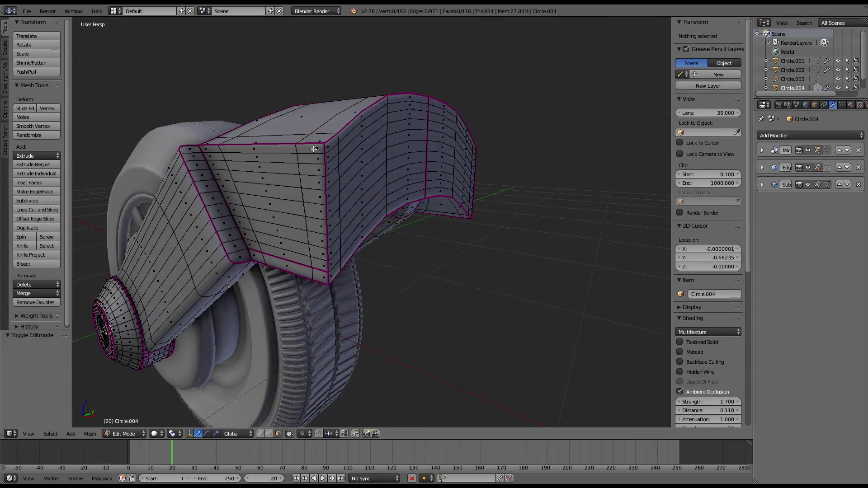
{"action": "right_click", "coordinate": [314, 149], "text": "alt"}
{"action": "mouse_move", "coordinate": [317, 151]}
{"action": "middle_mouse_down"}
{"action": "mouse_move", "coordinate": [269, 83]}
{"action": "mouse_move", "coordinate": [452, 202]}
{"action": "middle_mouse_up"}
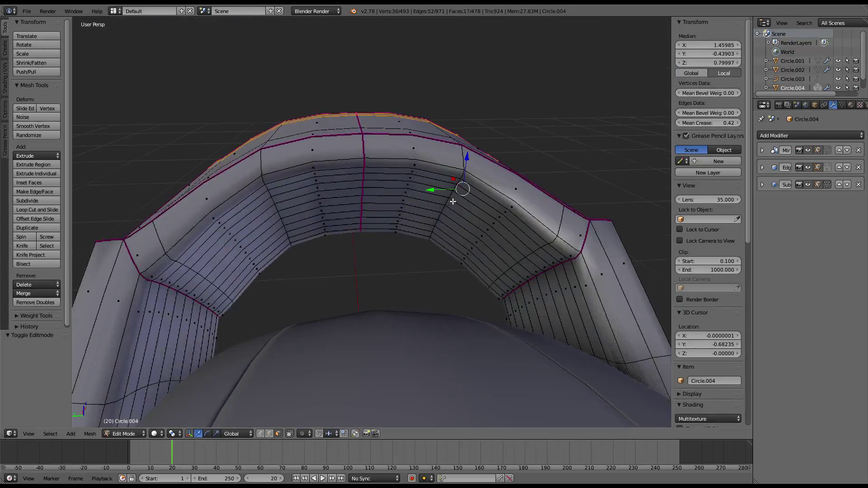
{"action": "scroll", "coordinate": [401, 190], "scroll_direction": "up", "scroll_amount": 2}
{"action": "scroll", "coordinate": [362, 162], "scroll_direction": "up", "scroll_amount": 2}
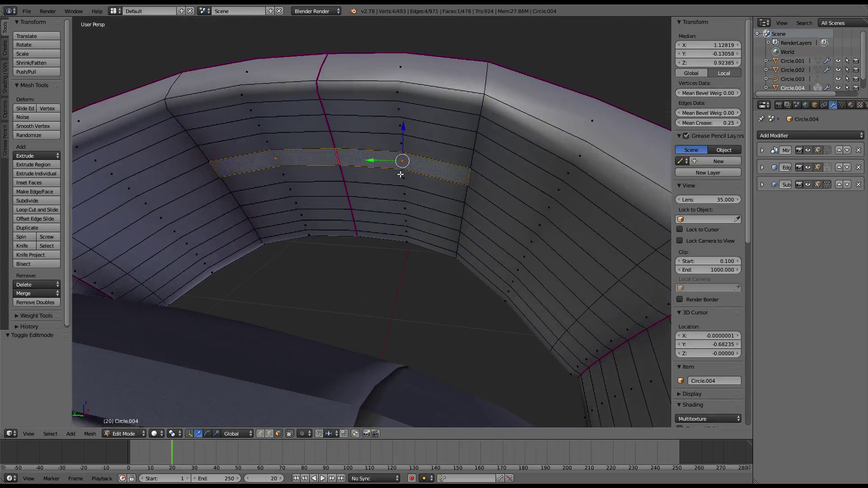
{"action": "middle_click_drag", "start_coordinate": [400, 175], "coordinate": [439, 173]}
Select the strip of faces under the arch and delete them.
{"action": "right_click", "coordinate": [452, 183], "text": "ctrl"}
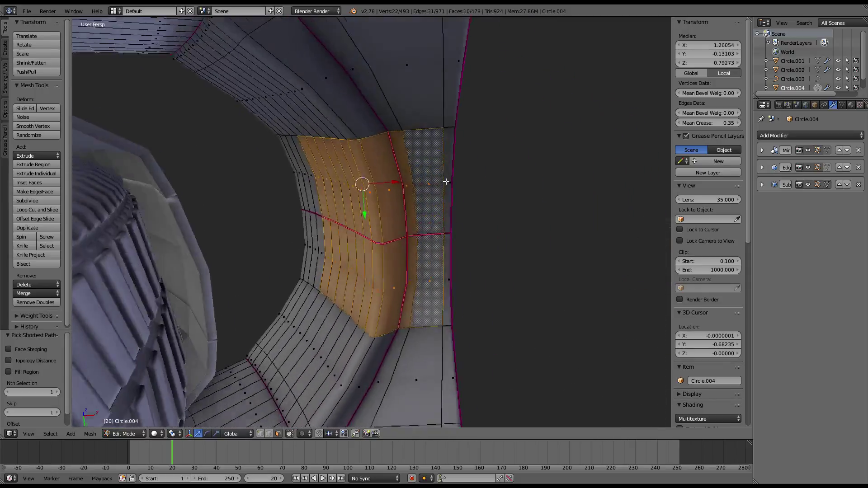
{"action": "mouse_move", "coordinate": [454, 183]}
{"action": "middle_mouse_down"}
{"action": "mouse_move", "coordinate": [488, 200]}
{"action": "mouse_move", "coordinate": [379, 137]}
{"action": "mouse_move", "coordinate": [447, 63]}
{"action": "middle_mouse_up"}
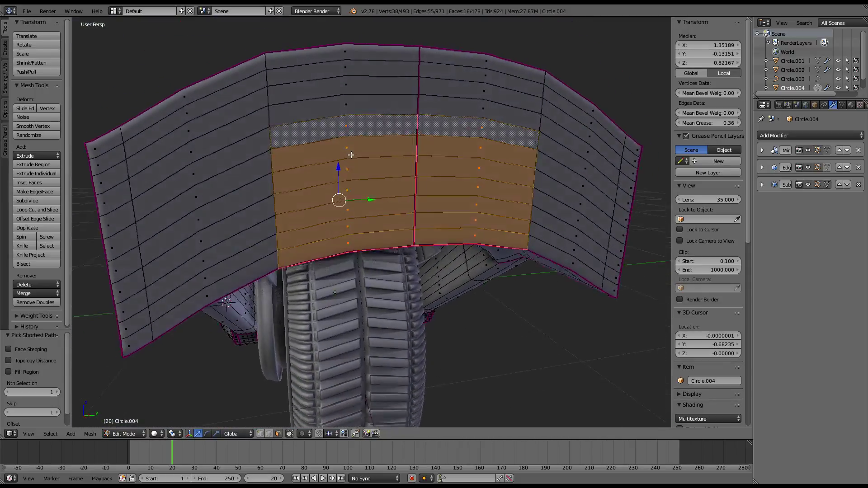
{"action": "key", "text": "x"}
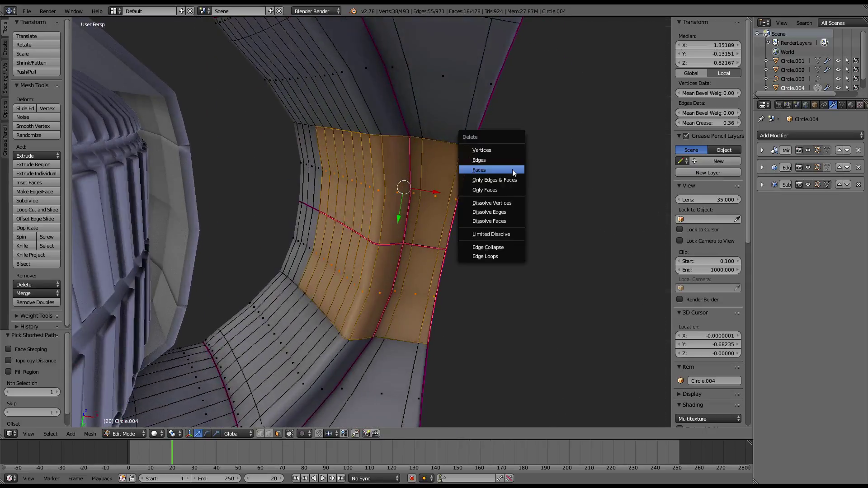
{"action": "left_click", "coordinate": [513, 169]}
{"action": "mouse_move", "coordinate": [513, 168]}
{"action": "middle_mouse_down"}
{"action": "mouse_move", "coordinate": [381, 178]}
{"action": "mouse_move", "coordinate": [313, 162]}
{"action": "mouse_move", "coordinate": [267, 245]}
{"action": "mouse_move", "coordinate": [280, 297]}
{"action": "mouse_move", "coordinate": [286, 244]}
{"action": "mouse_move", "coordinate": [279, 352]}
{"action": "middle_mouse_up"}
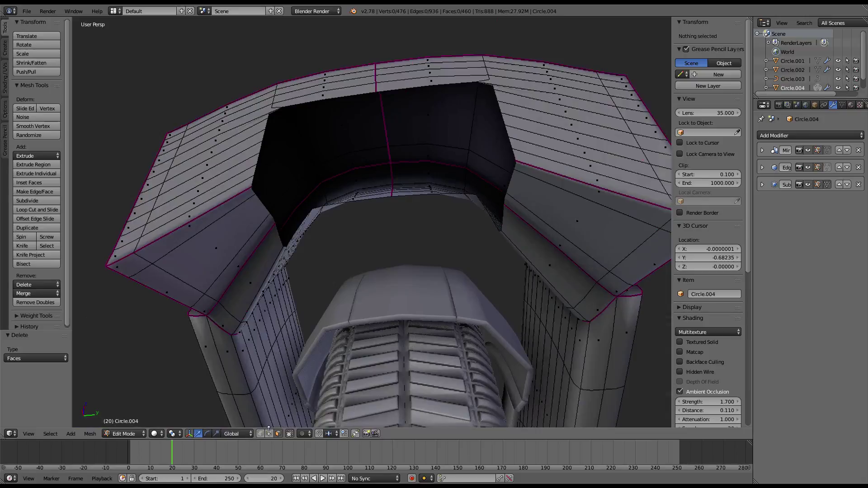
{"action": "middle_click_drag", "start_coordinate": [308, 320], "coordinate": [343, 190]}
Select the opening's border edges and fill them with faces, undoing the last change.
{"action": "right_click", "coordinate": [365, 249]}
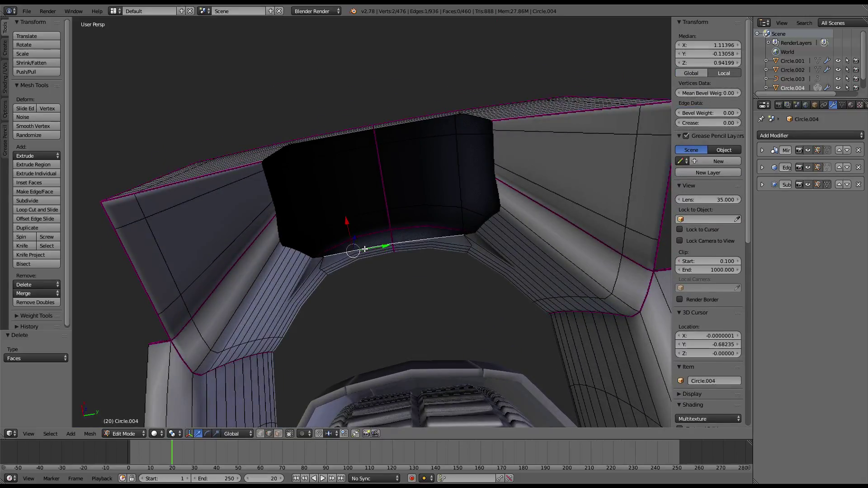
{"action": "mouse_move", "coordinate": [365, 249]}
{"action": "middle_mouse_down"}
{"action": "mouse_move", "coordinate": [343, 105]}
{"action": "mouse_move", "coordinate": [305, 206]}
{"action": "mouse_move", "coordinate": [356, 196]}
{"action": "mouse_move", "coordinate": [300, 197]}
{"action": "mouse_move", "coordinate": [233, 242]}
{"action": "mouse_move", "coordinate": [269, 191]}
{"action": "middle_mouse_up"}
{"action": "key", "text": "f"}
{"action": "right_click", "coordinate": [307, 235], "text": "alt"}
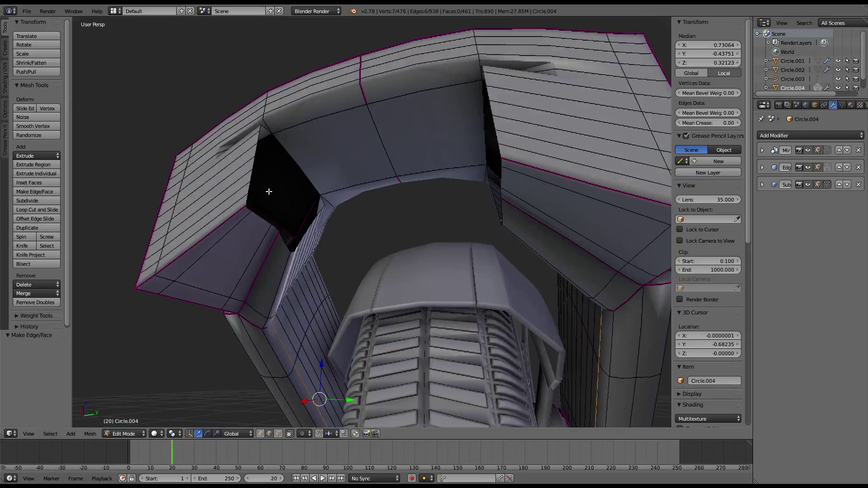
{"action": "right_click", "coordinate": [290, 150]}
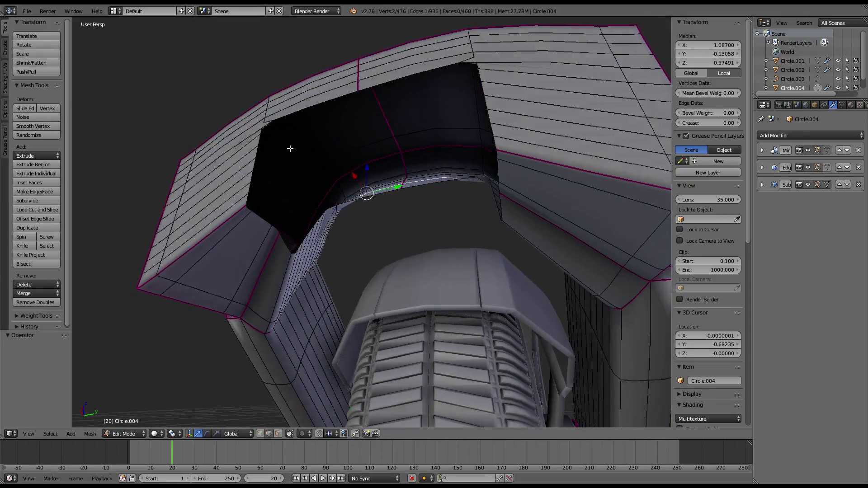
{"action": "key", "text": "ctrl+z"}
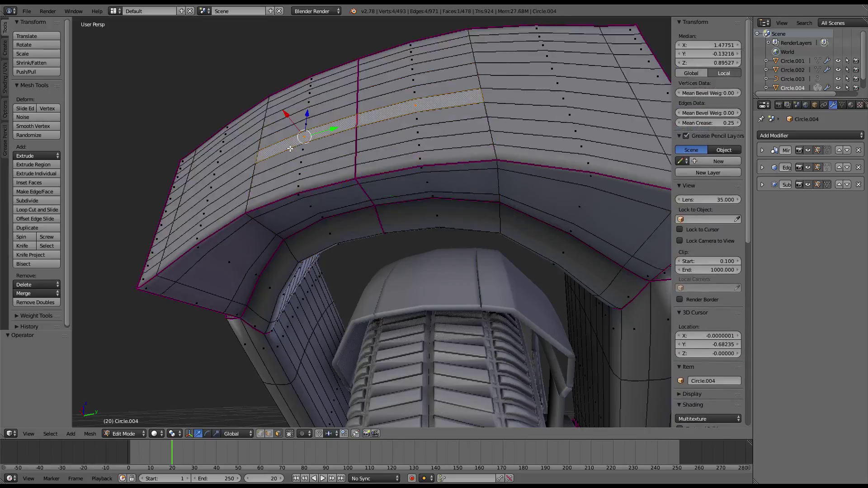
View the fender from another angle in Object Mode, then return to Edit Mode.
{"action": "key", "text": "Tab"}
{"action": "mouse_move", "coordinate": [289, 149]}
{"action": "middle_mouse_down"}
{"action": "mouse_move", "coordinate": [341, 207]}
{"action": "mouse_move", "coordinate": [504, 209]}
{"action": "mouse_move", "coordinate": [311, 136]}
{"action": "mouse_move", "coordinate": [361, 183]}
{"action": "mouse_move", "coordinate": [334, 165]}
{"action": "mouse_move", "coordinate": [343, 273]}
{"action": "mouse_move", "coordinate": [352, 289]}
{"action": "mouse_move", "coordinate": [366, 279]}
{"action": "middle_mouse_up"}
{"action": "scroll", "coordinate": [348, 203], "scroll_direction": "down", "scroll_amount": 4}
{"action": "key", "text": "Tab"}
{"action": "scroll", "coordinate": [504, 208], "scroll_direction": "down", "scroll_amount": 3}
{"action": "scroll", "coordinate": [314, 142], "scroll_direction": "down", "scroll_amount": 3}
Select a loop across the fender front and try a Y move, cancelling it.
{"action": "left_click", "coordinate": [382, 291], "text": "alt"}
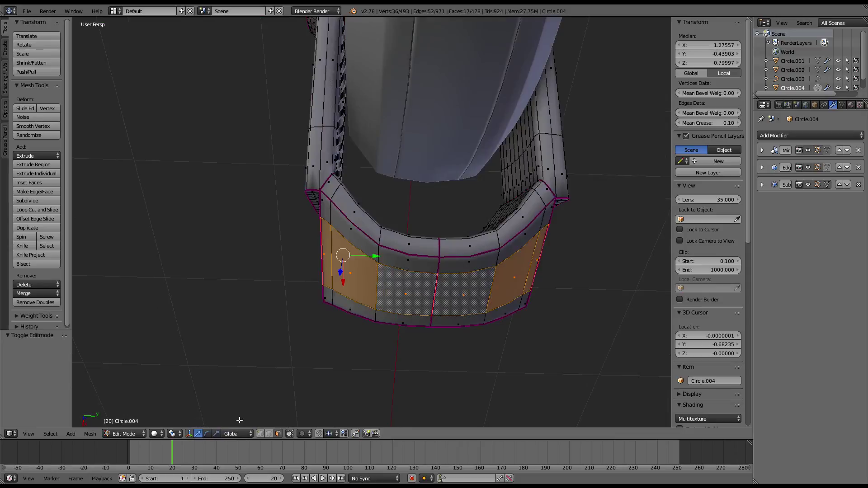
{"action": "left_click", "coordinate": [402, 272], "text": "alt"}
{"action": "key", "text": "g"}
{"action": "key", "text": "y"}
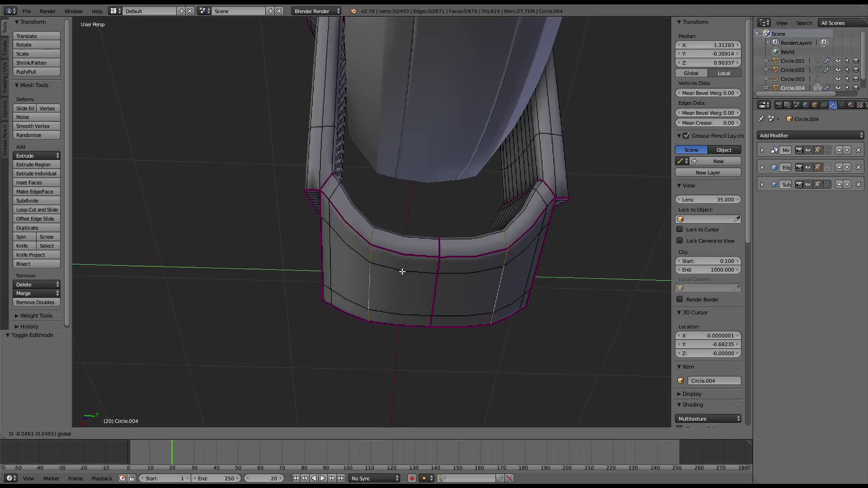
{"action": "key", "text": "Escape"}
Select a short run of corner vertices and inspect under the arch.
{"action": "mouse_move", "coordinate": [384, 271]}
{"action": "middle_mouse_down"}
{"action": "mouse_move", "coordinate": [362, 242]}
{"action": "mouse_move", "coordinate": [364, 279]}
{"action": "middle_mouse_up"}
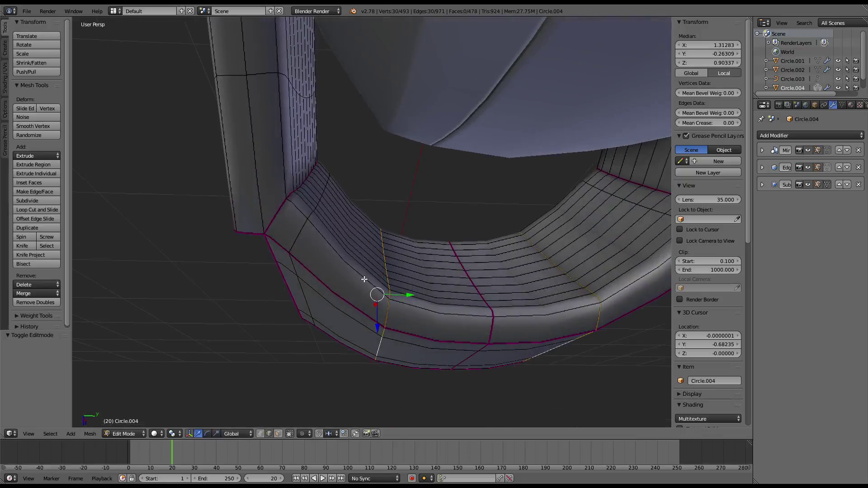
{"action": "left_click", "coordinate": [286, 186], "text": "alt"}
{"action": "mouse_move", "coordinate": [285, 186]}
{"action": "middle_mouse_down"}
{"action": "mouse_move", "coordinate": [350, 168]}
{"action": "mouse_move", "coordinate": [270, 253]}
{"action": "middle_mouse_up"}
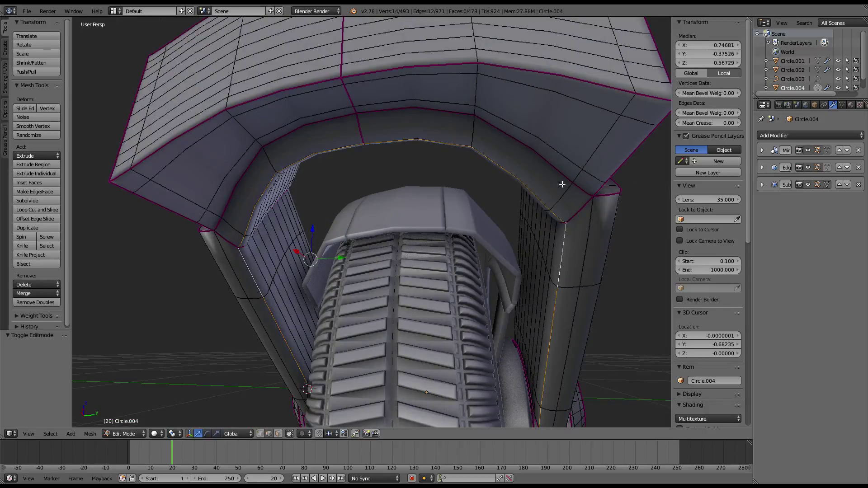
{"action": "mouse_move", "coordinate": [381, 210]}
{"action": "middle_mouse_down"}
{"action": "mouse_move", "coordinate": [387, 196]}
{"action": "mouse_move", "coordinate": [212, 172]}
{"action": "middle_mouse_up"}
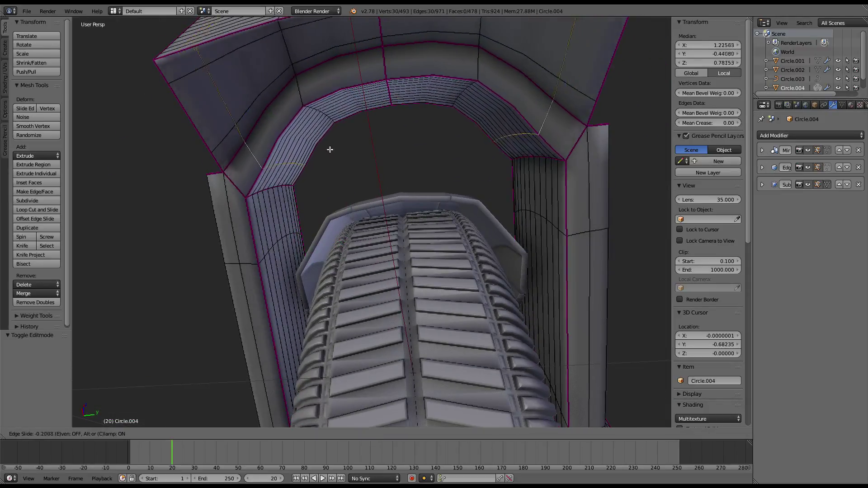
Orbit around the whole model to a full side view, ending in Object Mode.
{"action": "key", "text": "Tab"}
{"action": "scroll", "coordinate": [306, 159], "scroll_direction": "down", "scroll_amount": 5}
{"action": "mouse_move", "coordinate": [307, 159]}
{"action": "middle_mouse_down"}
{"action": "mouse_move", "coordinate": [376, 224]}
{"action": "mouse_move", "coordinate": [462, 249]}
{"action": "mouse_move", "coordinate": [419, 237]}
{"action": "mouse_move", "coordinate": [460, 240]}
{"action": "mouse_move", "coordinate": [368, 226]}
{"action": "mouse_move", "coordinate": [394, 204]}
{"action": "mouse_move", "coordinate": [403, 211]}
{"action": "mouse_move", "coordinate": [366, 182]}
{"action": "mouse_move", "coordinate": [408, 213]}
{"action": "mouse_move", "coordinate": [393, 209]}
{"action": "mouse_move", "coordinate": [446, 232]}
{"action": "mouse_move", "coordinate": [360, 194]}
{"action": "mouse_move", "coordinate": [343, 147]}
{"action": "middle_mouse_up"}
{"action": "key", "text": "Tab"}
{"action": "mouse_move", "coordinate": [354, 181]}
{"action": "middle_mouse_down"}
{"action": "mouse_move", "coordinate": [435, 197]}
{"action": "mouse_move", "coordinate": [315, 182]}
{"action": "mouse_move", "coordinate": [384, 196]}
{"action": "mouse_move", "coordinate": [397, 161]}
{"action": "mouse_move", "coordinate": [402, 176]}
{"action": "mouse_move", "coordinate": [377, 190]}
{"action": "mouse_move", "coordinate": [237, 190]}
{"action": "middle_mouse_up"}
{"action": "key", "text": "Tab"}
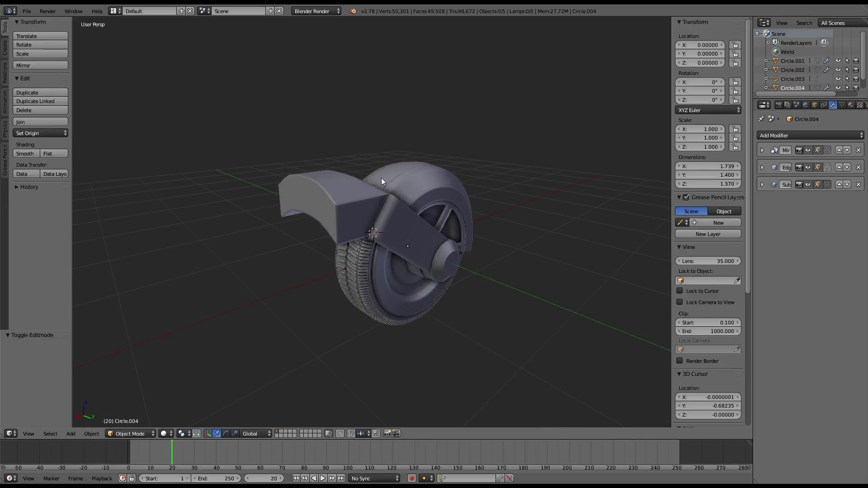
Push the fender's end face strip 0.356 further outward along X.
{"action": "mouse_move", "coordinate": [353, 213]}
{"action": "middle_mouse_down"}
{"action": "mouse_move", "coordinate": [495, 175]}
{"action": "mouse_move", "coordinate": [481, 117]}
{"action": "mouse_move", "coordinate": [436, 172]}
{"action": "mouse_move", "coordinate": [267, 210]}
{"action": "mouse_move", "coordinate": [457, 233]}
{"action": "mouse_move", "coordinate": [404, 232]}
{"action": "middle_mouse_up"}
{"action": "key", "text": "Tab"}
{"action": "scroll", "coordinate": [396, 236], "scroll_direction": "up", "scroll_amount": 2}
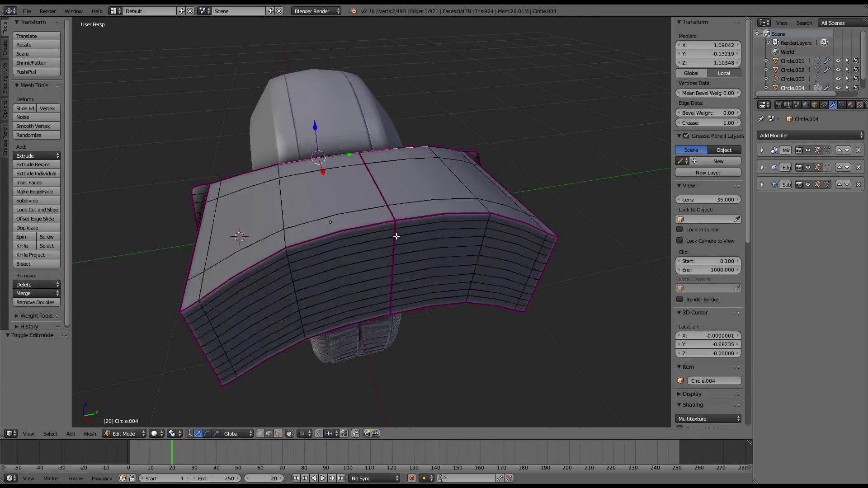
{"action": "middle_click_drag", "start_coordinate": [345, 233], "coordinate": [351, 191]}
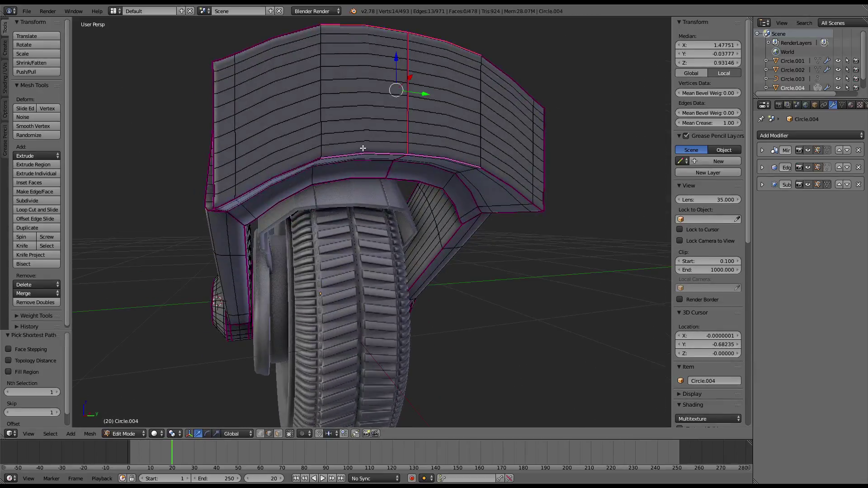
{"action": "left_click", "coordinate": [277, 434]}
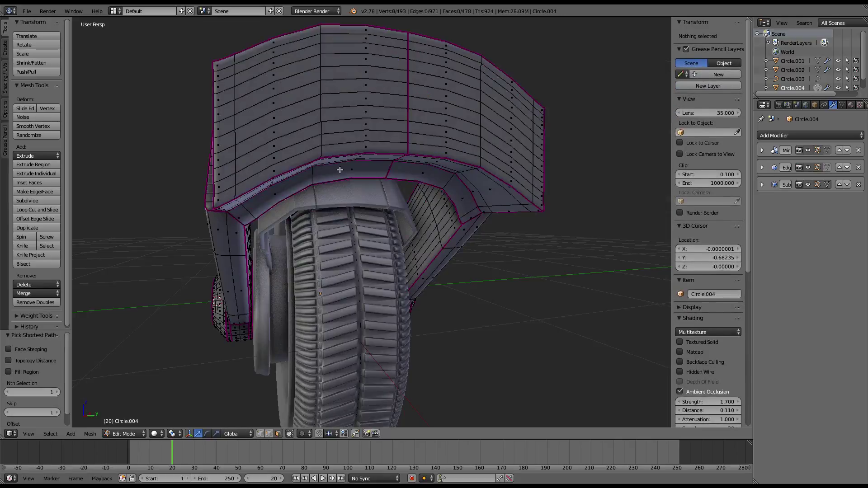
{"action": "left_click", "coordinate": [362, 138], "text": "alt"}
{"action": "middle_click_drag", "start_coordinate": [362, 138], "coordinate": [410, 201]}
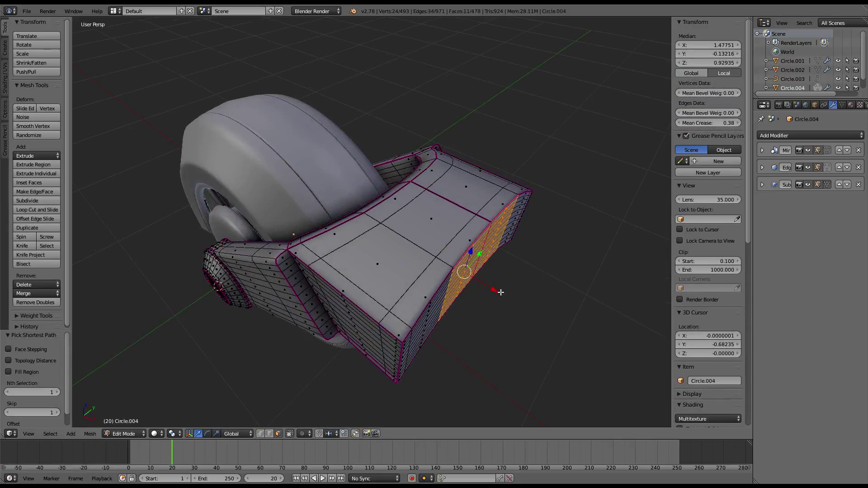
{"action": "left_click_drag", "start_coordinate": [491, 289], "coordinate": [573, 341]}
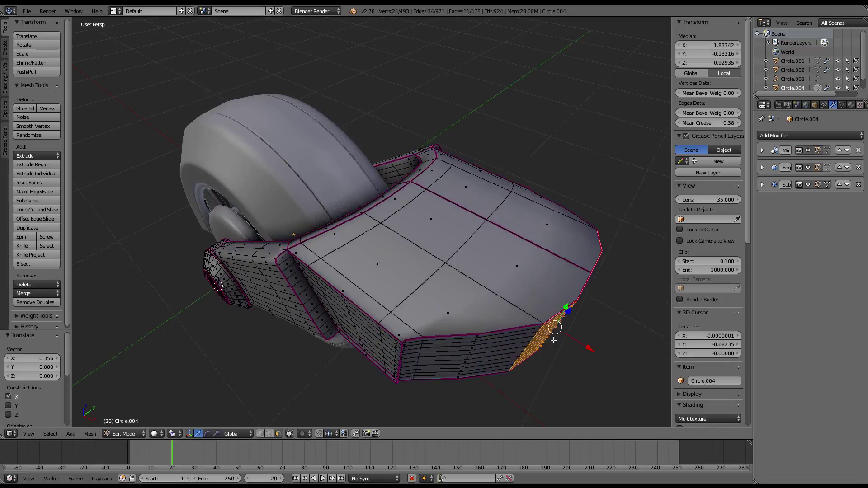
Edge-slide the arm block's side loop toward its corner by factor -0.874.
{"action": "middle_click_drag", "start_coordinate": [553, 340], "coordinate": [467, 275]}
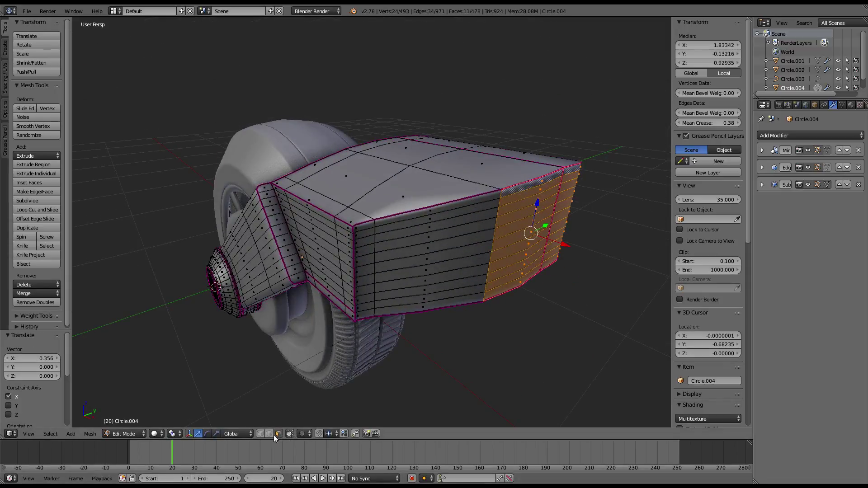
{"action": "left_click", "coordinate": [366, 204], "text": "alt"}
{"action": "middle_click_drag", "start_coordinate": [363, 218], "coordinate": [360, 218]}
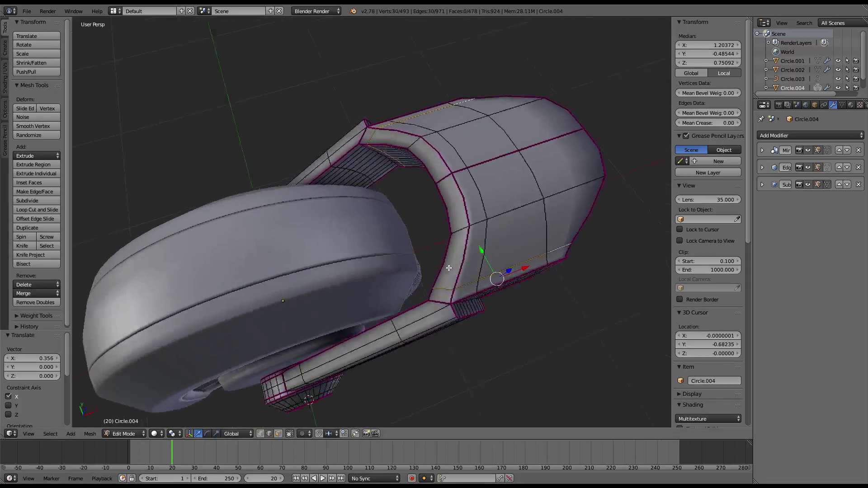
{"action": "key", "text": "g"}
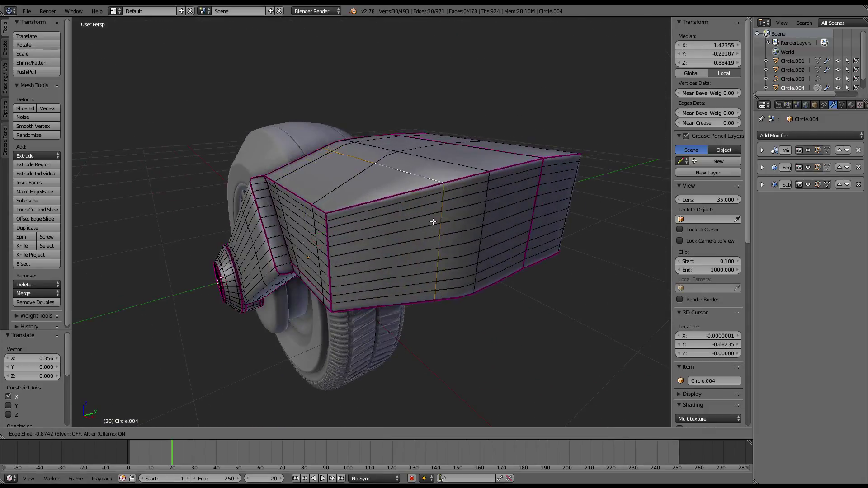
{"action": "middle_click_drag", "start_coordinate": [349, 195], "coordinate": [408, 302]}
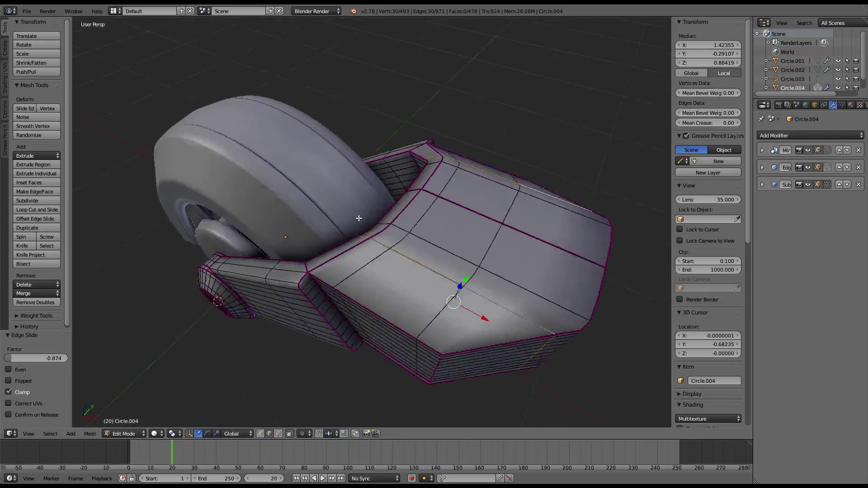
Cut a new edge loop across the arm block and place it near the edge.
{"action": "key", "text": "w"}
{"action": "left_click", "coordinate": [452, 215]}
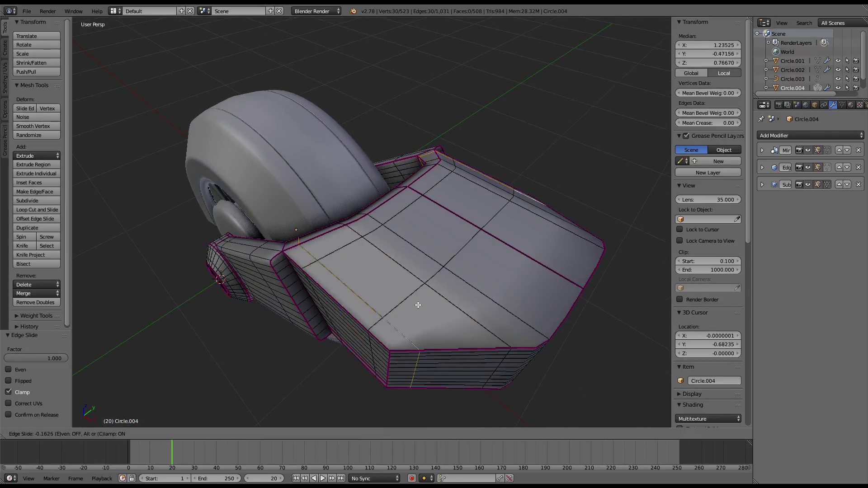
{"action": "key", "text": "Tab"}
{"action": "mouse_move", "coordinate": [355, 277]}
{"action": "middle_mouse_down"}
{"action": "mouse_move", "coordinate": [424, 279]}
{"action": "mouse_move", "coordinate": [395, 234]}
{"action": "mouse_move", "coordinate": [365, 252]}
{"action": "mouse_move", "coordinate": [333, 327]}
{"action": "middle_mouse_up"}
{"action": "key", "text": "Tab"}
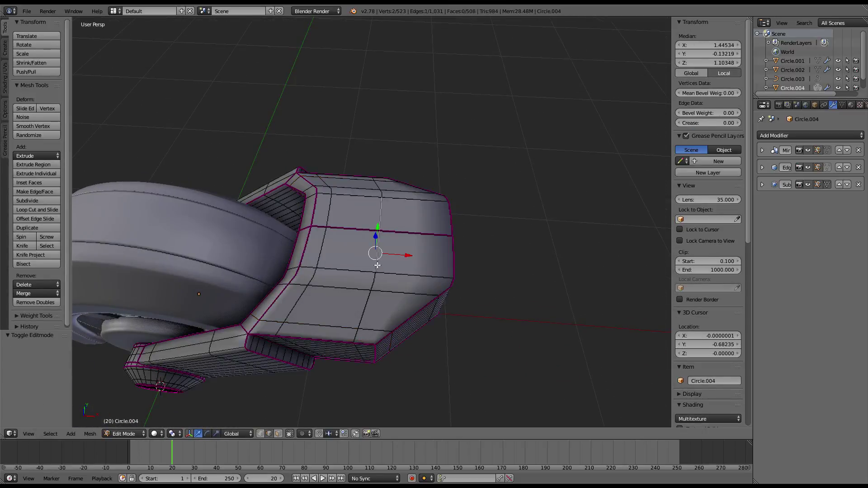
{"action": "left_click", "coordinate": [464, 263]}
{"action": "middle_click_drag", "start_coordinate": [387, 272], "coordinate": [386, 137]}
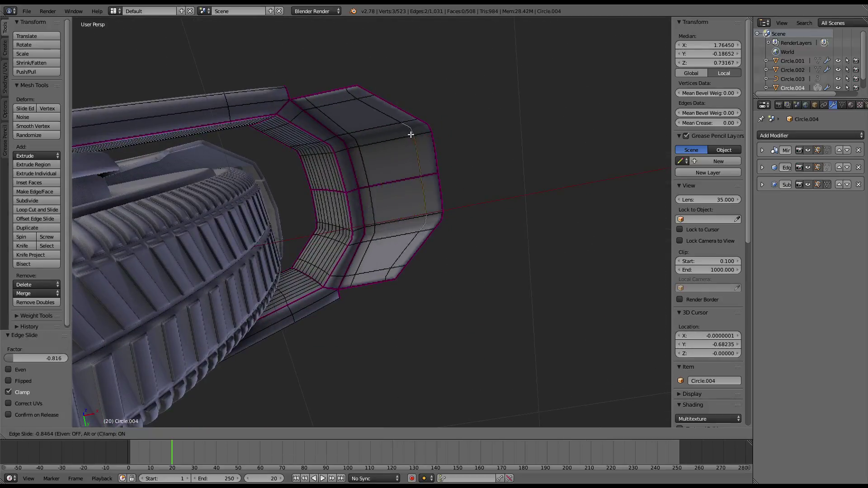
Slide the arch's edge loop toward its corner after previewing the smoothing.
{"action": "key", "text": "Tab"}
{"action": "mouse_move", "coordinate": [412, 135]}
{"action": "middle_mouse_down"}
{"action": "mouse_move", "coordinate": [392, 250]}
{"action": "mouse_move", "coordinate": [391, 240]}
{"action": "mouse_move", "coordinate": [494, 244]}
{"action": "mouse_move", "coordinate": [505, 188]}
{"action": "mouse_move", "coordinate": [319, 224]}
{"action": "mouse_move", "coordinate": [368, 206]}
{"action": "mouse_move", "coordinate": [410, 254]}
{"action": "mouse_move", "coordinate": [467, 288]}
{"action": "mouse_move", "coordinate": [475, 242]}
{"action": "mouse_move", "coordinate": [537, 237]}
{"action": "mouse_move", "coordinate": [376, 200]}
{"action": "middle_mouse_up"}
{"action": "scroll", "coordinate": [494, 244], "scroll_direction": "down", "scroll_amount": 2}
{"action": "scroll", "coordinate": [410, 253], "scroll_direction": "up", "scroll_amount": 3}
{"action": "key", "text": "Tab"}
{"action": "right_click", "coordinate": [475, 242], "text": "alt"}
{"action": "key", "text": "g"}
{"action": "key", "text": "g"}
{"action": "left_click", "coordinate": [534, 235]}
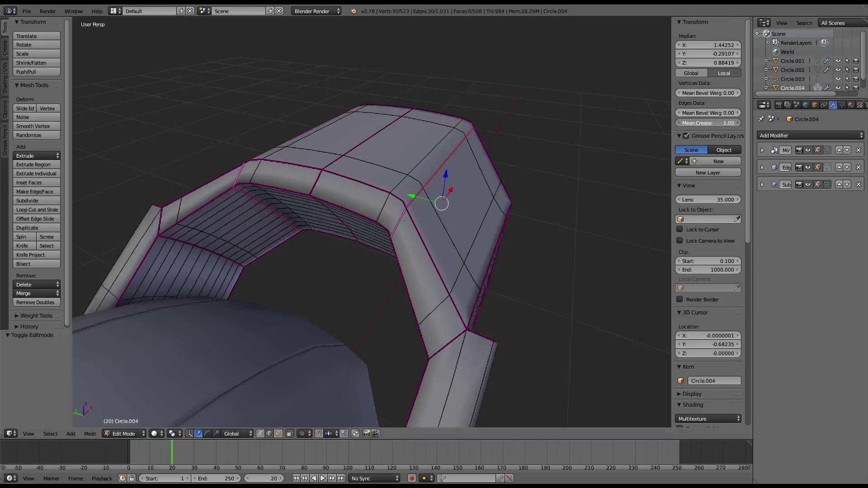
Add another loop cut tight against the block edge and inspect it.
{"action": "middle_click_drag", "start_coordinate": [498, 159], "coordinate": [449, 166]}
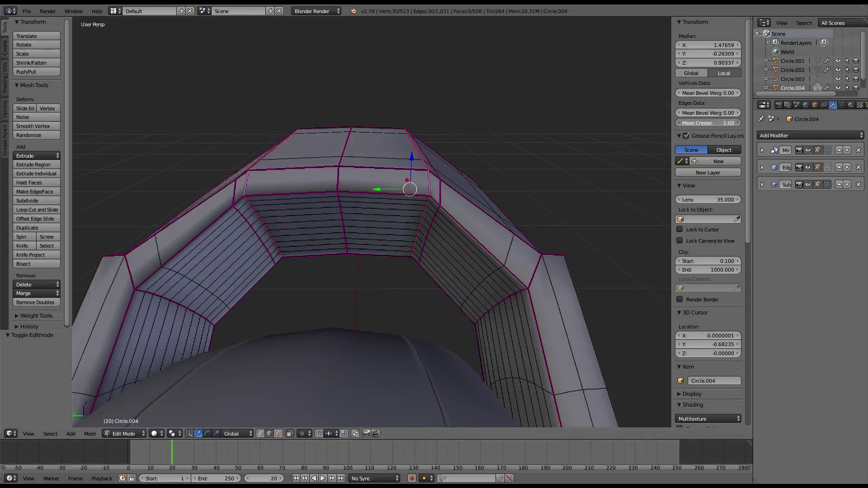
{"action": "key", "text": "Tab"}
{"action": "mouse_move", "coordinate": [447, 140]}
{"action": "middle_mouse_down"}
{"action": "mouse_move", "coordinate": [235, 154]}
{"action": "mouse_move", "coordinate": [303, 170]}
{"action": "mouse_move", "coordinate": [374, 250]}
{"action": "middle_mouse_up"}
{"action": "key", "text": "Tab"}
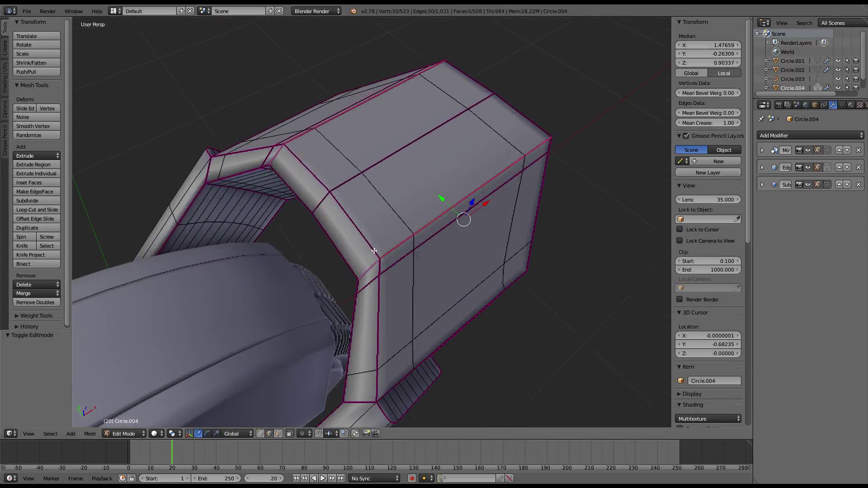
{"action": "middle_click_drag", "start_coordinate": [384, 207], "coordinate": [360, 225]}
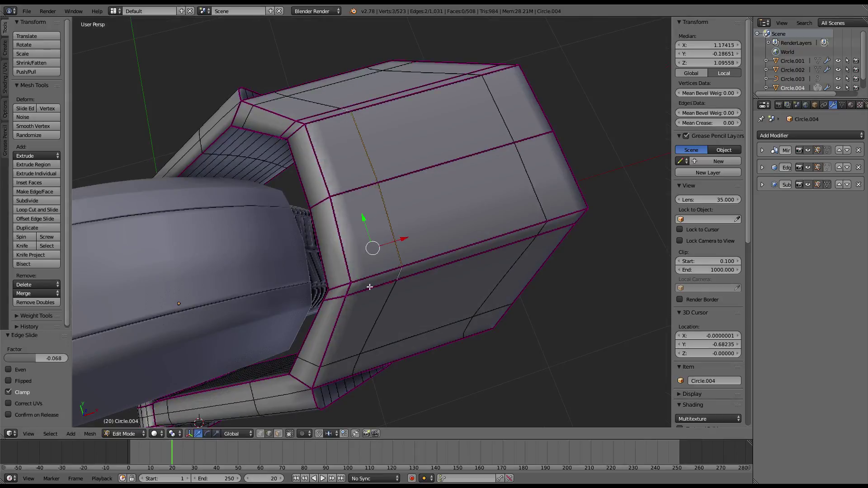
{"action": "middle_click_drag", "start_coordinate": [369, 286], "coordinate": [400, 242]}
{"action": "left_click", "coordinate": [400, 242]}
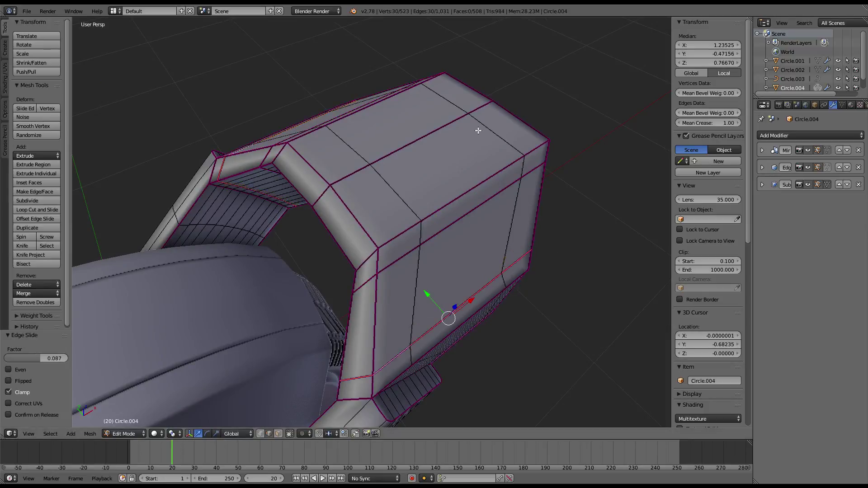
{"action": "mouse_move", "coordinate": [478, 130]}
{"action": "middle_mouse_down"}
{"action": "mouse_move", "coordinate": [406, 107]}
{"action": "mouse_move", "coordinate": [354, 180]}
{"action": "middle_mouse_up"}
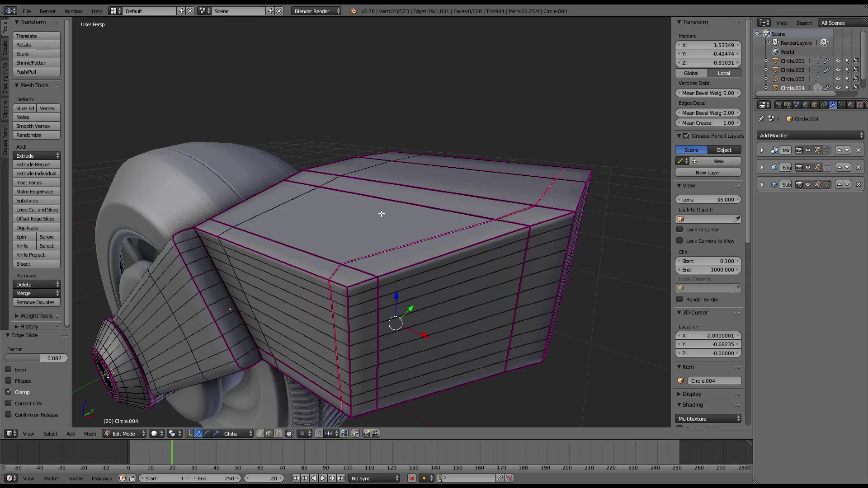
{"action": "middle_click_drag", "start_coordinate": [381, 213], "coordinate": [454, 237]}
{"action": "middle_click_drag", "start_coordinate": [452, 272], "coordinate": [451, 273]}
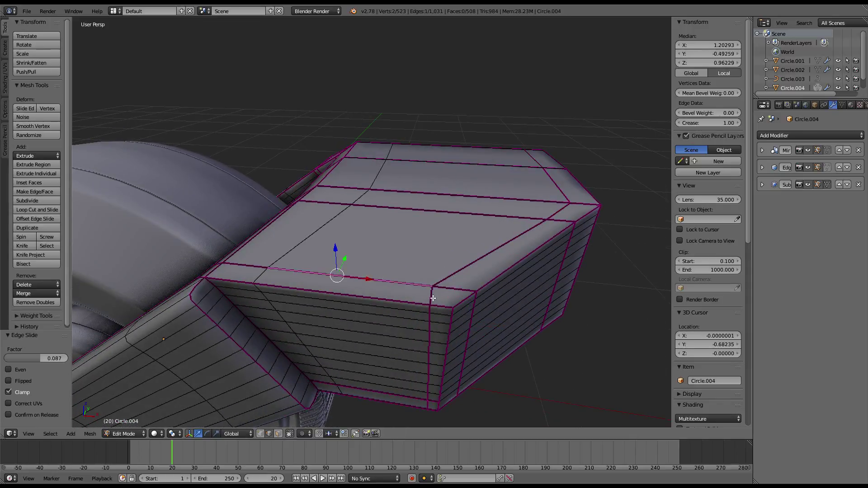
Return to Object Mode and review the smoothed wheel's crisper block.
{"action": "right_click", "coordinate": [459, 279]}
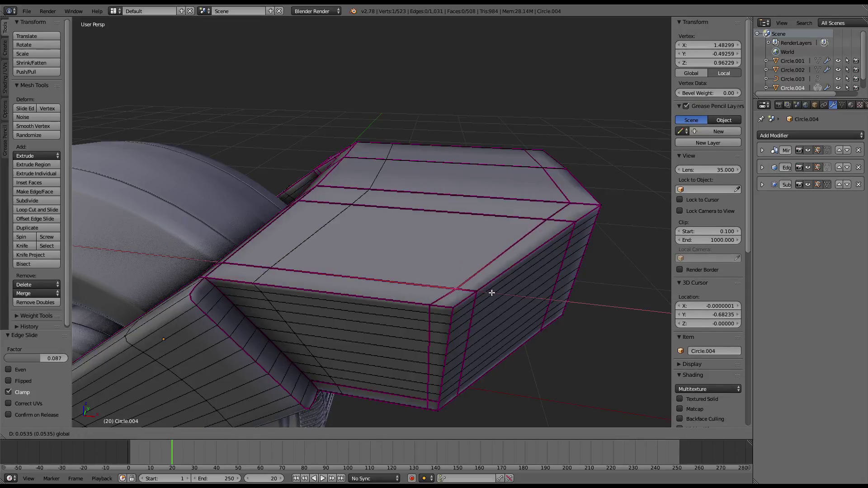
{"action": "key", "text": "Tab"}
{"action": "scroll", "coordinate": [438, 230], "scroll_direction": "down", "scroll_amount": 5}
{"action": "mouse_move", "coordinate": [437, 229]}
{"action": "middle_mouse_down"}
{"action": "mouse_move", "coordinate": [438, 262]}
{"action": "mouse_move", "coordinate": [456, 236]}
{"action": "mouse_move", "coordinate": [450, 206]}
{"action": "mouse_move", "coordinate": [390, 172]}
{"action": "middle_mouse_up"}
{"action": "mouse_move", "coordinate": [377, 152]}
{"action": "middle_mouse_down"}
{"action": "mouse_move", "coordinate": [428, 171]}
{"action": "mouse_move", "coordinate": [451, 212]}
{"action": "mouse_move", "coordinate": [438, 217]}
{"action": "middle_mouse_up"}
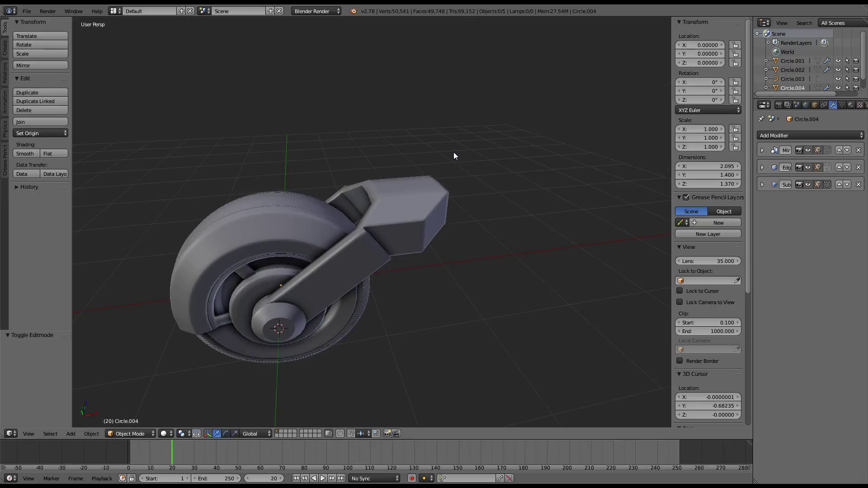
Edge-slide support loops on the arm's long bar toward its ends, then preview the smoothing.
{"action": "mouse_move", "coordinate": [453, 153]}
{"action": "middle_mouse_down"}
{"action": "mouse_move", "coordinate": [424, 180]}
{"action": "mouse_move", "coordinate": [285, 165]}
{"action": "mouse_move", "coordinate": [306, 116]}
{"action": "mouse_move", "coordinate": [339, 180]}
{"action": "mouse_move", "coordinate": [443, 149]}
{"action": "mouse_move", "coordinate": [454, 166]}
{"action": "mouse_move", "coordinate": [541, 203]}
{"action": "mouse_move", "coordinate": [368, 205]}
{"action": "mouse_move", "coordinate": [369, 227]}
{"action": "mouse_move", "coordinate": [342, 195]}
{"action": "mouse_move", "coordinate": [354, 199]}
{"action": "mouse_move", "coordinate": [281, 219]}
{"action": "mouse_move", "coordinate": [317, 213]}
{"action": "mouse_move", "coordinate": [291, 226]}
{"action": "mouse_move", "coordinate": [571, 331]}
{"action": "mouse_move", "coordinate": [539, 293]}
{"action": "mouse_move", "coordinate": [368, 304]}
{"action": "mouse_move", "coordinate": [226, 296]}
{"action": "mouse_move", "coordinate": [281, 271]}
{"action": "middle_mouse_up"}
{"action": "key", "text": "Tab"}
{"action": "scroll", "coordinate": [281, 271], "scroll_direction": "up", "scroll_amount": 4}
{"action": "right_click", "coordinate": [370, 265], "text": "alt"}
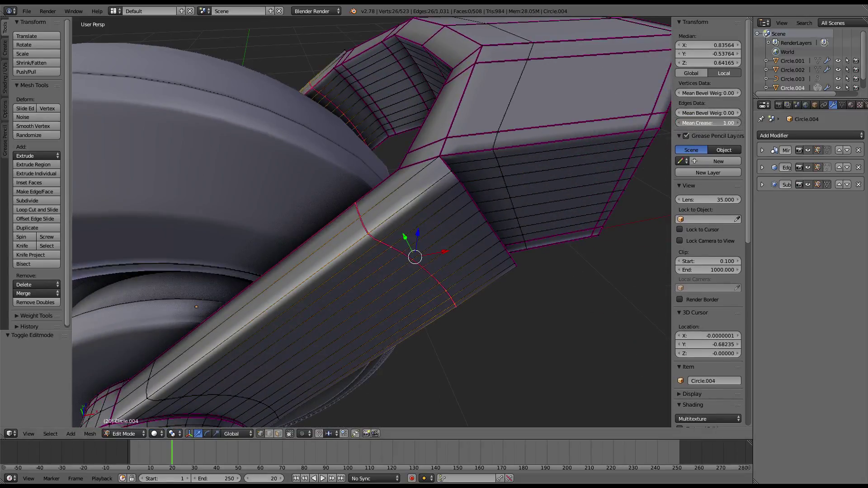
{"action": "mouse_move", "coordinate": [344, 226]}
{"action": "middle_mouse_down"}
{"action": "mouse_move", "coordinate": [375, 210]}
{"action": "mouse_move", "coordinate": [345, 136]}
{"action": "middle_mouse_up"}
{"action": "key", "text": "g"}
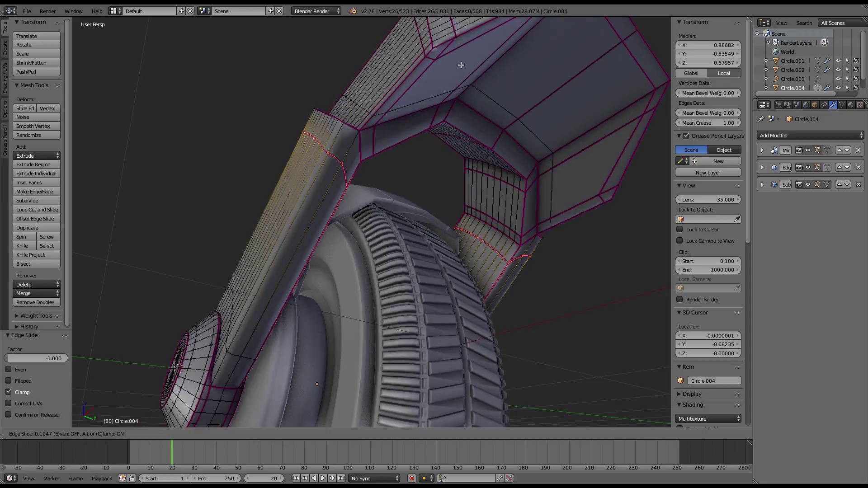
{"action": "middle_click_drag", "start_coordinate": [465, 59], "coordinate": [437, 129]}
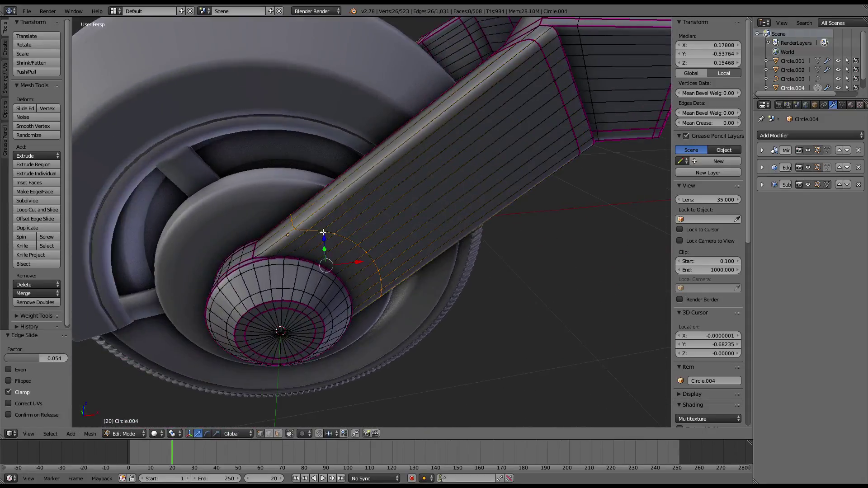
{"action": "middle_click_drag", "start_coordinate": [323, 233], "coordinate": [461, 178]}
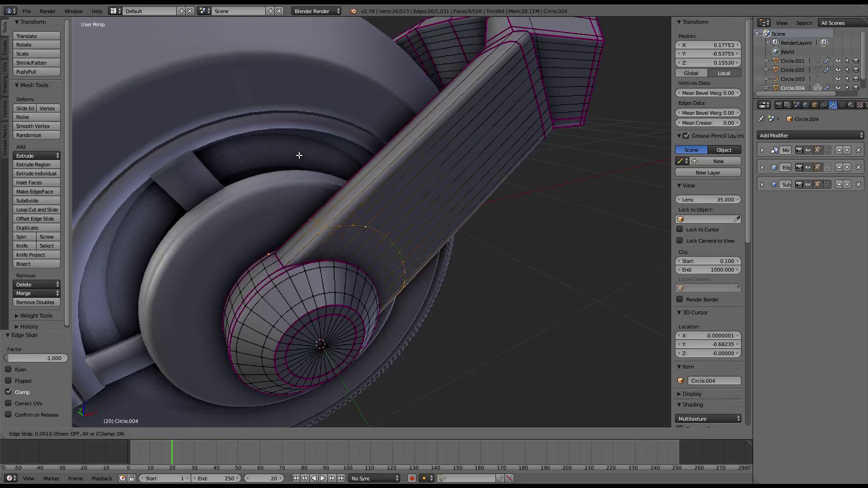
{"action": "key", "text": "Tab"}
{"action": "scroll", "coordinate": [382, 71], "scroll_direction": "down", "scroll_amount": 2}
{"action": "scroll", "coordinate": [401, 140], "scroll_direction": "down", "scroll_amount": 3}
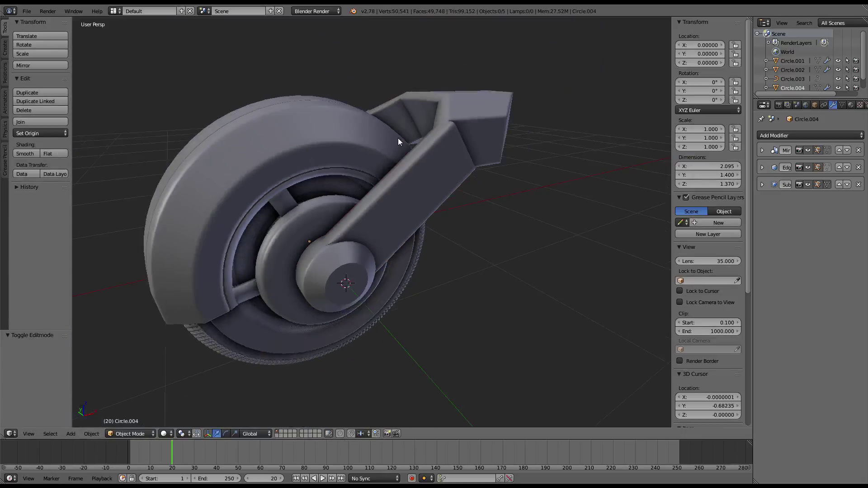
{"action": "scroll", "coordinate": [401, 140], "scroll_direction": "up", "scroll_amount": 3}
{"action": "key", "text": "Tab"}
{"action": "key", "text": "g"}
{"action": "left_click", "coordinate": [422, 207]}
{"action": "key", "text": "Tab"}
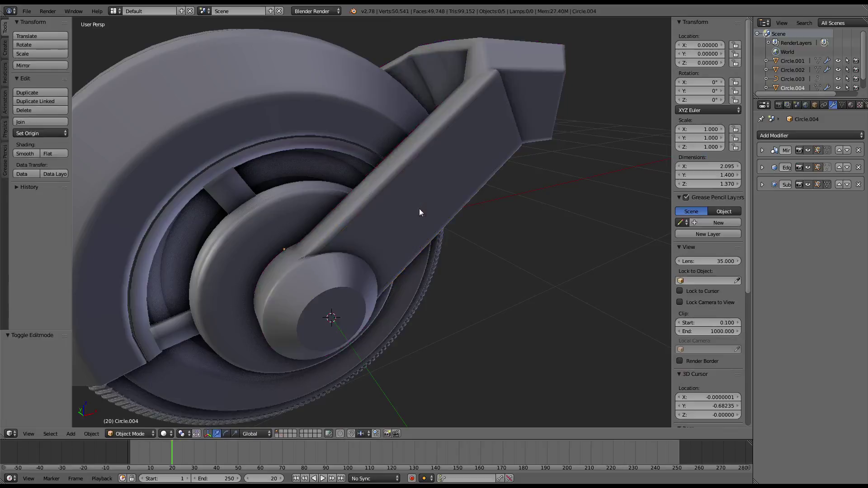
{"action": "scroll", "coordinate": [364, 153], "scroll_direction": "down", "scroll_amount": 5}
{"action": "mouse_move", "coordinate": [364, 153]}
{"action": "middle_mouse_down"}
{"action": "mouse_move", "coordinate": [349, 137]}
{"action": "mouse_move", "coordinate": [321, 154]}
{"action": "mouse_move", "coordinate": [436, 137]}
{"action": "mouse_move", "coordinate": [424, 139]}
{"action": "mouse_move", "coordinate": [493, 153]}
{"action": "mouse_move", "coordinate": [421, 191]}
{"action": "mouse_move", "coordinate": [435, 255]}
{"action": "middle_mouse_up"}
{"action": "scroll", "coordinate": [349, 136], "scroll_direction": "up", "scroll_amount": 6}
{"action": "key", "text": "Tab"}
{"action": "scroll", "coordinate": [436, 136], "scroll_direction": "up", "scroll_amount": 2}
{"action": "scroll", "coordinate": [436, 136], "scroll_direction": "up", "scroll_amount": 3}
{"action": "scroll", "coordinate": [492, 156], "scroll_direction": "down", "scroll_amount": 5}
{"action": "key", "text": "Tab"}
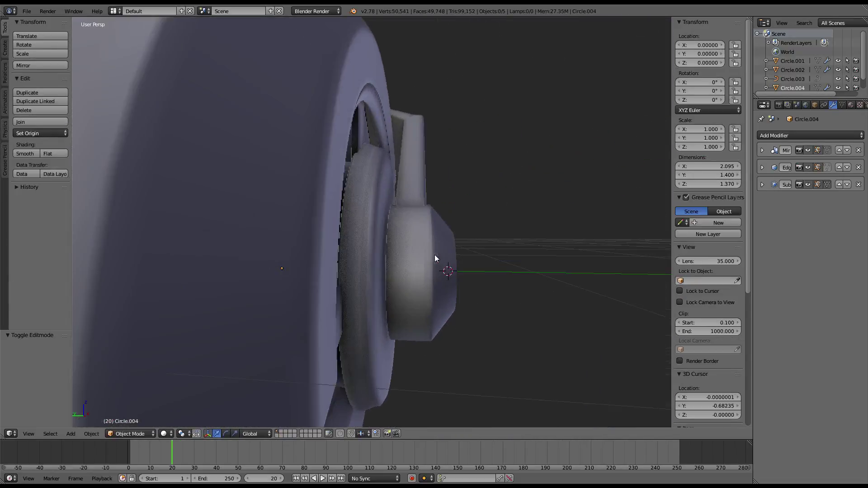
{"action": "right_click", "coordinate": [435, 255]}
{"action": "key", "text": "g"}
{"action": "key", "text": "Escape"}
{"action": "mouse_move", "coordinate": [519, 254]}
{"action": "middle_mouse_down"}
{"action": "mouse_move", "coordinate": [480, 228]}
{"action": "mouse_move", "coordinate": [324, 212]}
{"action": "mouse_move", "coordinate": [402, 161]}
{"action": "mouse_move", "coordinate": [352, 215]}
{"action": "mouse_move", "coordinate": [383, 285]}
{"action": "mouse_move", "coordinate": [362, 271]}
{"action": "middle_mouse_up"}
{"action": "scroll", "coordinate": [324, 213], "scroll_direction": "down", "scroll_amount": 5}
{"action": "scroll", "coordinate": [402, 161], "scroll_direction": "up", "scroll_amount": 6}
{"action": "key", "text": "Tab"}
{"action": "scroll", "coordinate": [415, 229], "scroll_direction": "up", "scroll_amount": 3}
{"action": "mouse_move", "coordinate": [414, 228]}
{"action": "middle_mouse_down"}
{"action": "mouse_move", "coordinate": [395, 167]}
{"action": "mouse_move", "coordinate": [402, 161]}
{"action": "mouse_move", "coordinate": [387, 174]}
{"action": "mouse_move", "coordinate": [340, 161]}
{"action": "mouse_move", "coordinate": [520, 246]}
{"action": "middle_mouse_up"}
{"action": "key", "text": "Tab"}
{"action": "key", "text": "g"}
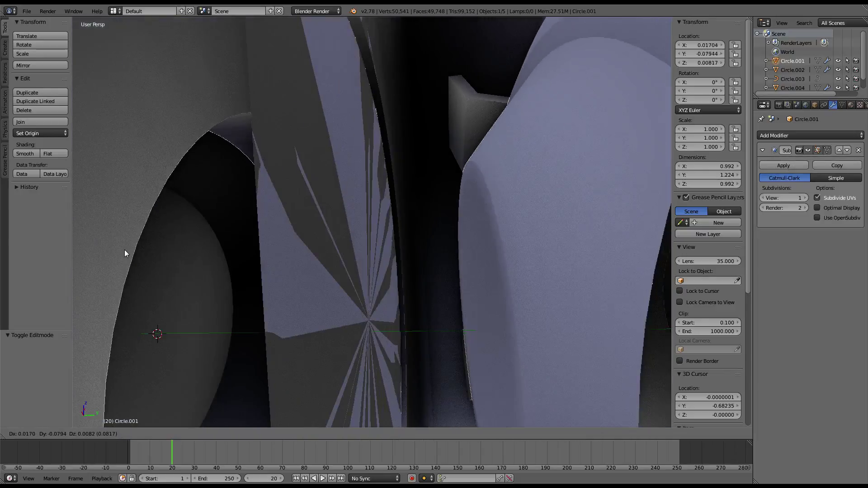
{"action": "mouse_move", "coordinate": [124, 250]}
{"action": "middle_mouse_down"}
{"action": "mouse_move", "coordinate": [328, 197]}
{"action": "mouse_move", "coordinate": [410, 246]}
{"action": "mouse_move", "coordinate": [356, 257]}
{"action": "mouse_move", "coordinate": [258, 235]}
{"action": "mouse_move", "coordinate": [332, 227]}
{"action": "mouse_move", "coordinate": [283, 169]}
{"action": "mouse_move", "coordinate": [178, 166]}
{"action": "mouse_move", "coordinate": [87, 137]}
{"action": "middle_mouse_up"}
Cancel the plane move and delete the first hub disk's centre vertex.
{"action": "key", "text": "Escape"}
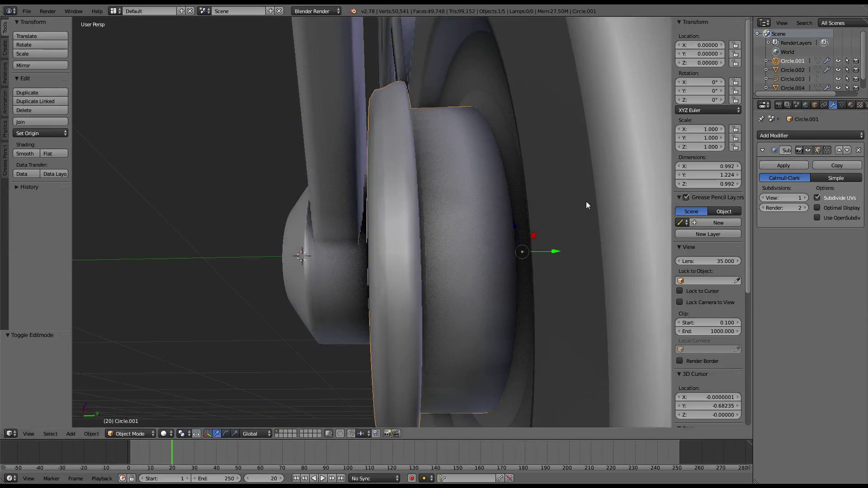
{"action": "key", "text": "KP_Decimal"}
{"action": "key", "text": "Tab"}
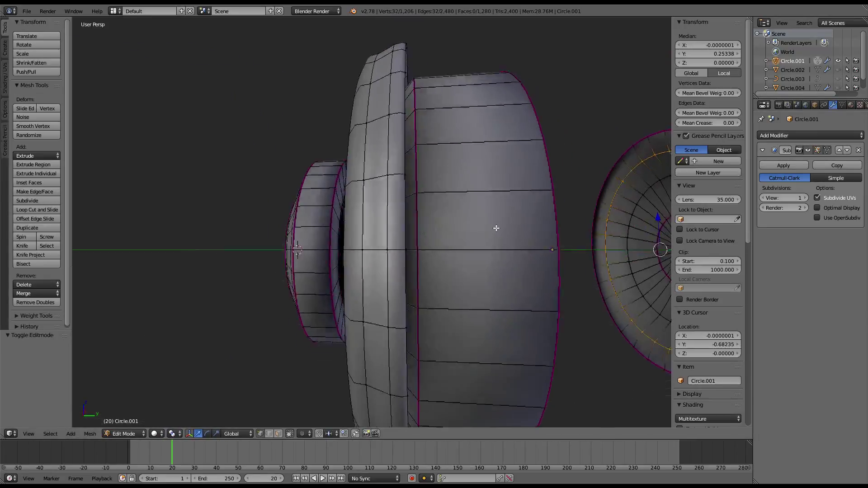
{"action": "mouse_move", "coordinate": [496, 228]}
{"action": "middle_mouse_down"}
{"action": "mouse_move", "coordinate": [401, 223]}
{"action": "mouse_move", "coordinate": [364, 243]}
{"action": "mouse_move", "coordinate": [402, 263]}
{"action": "mouse_move", "coordinate": [509, 269]}
{"action": "mouse_move", "coordinate": [370, 235]}
{"action": "mouse_move", "coordinate": [397, 237]}
{"action": "mouse_move", "coordinate": [343, 210]}
{"action": "middle_mouse_up"}
{"action": "right_click", "coordinate": [344, 209]}
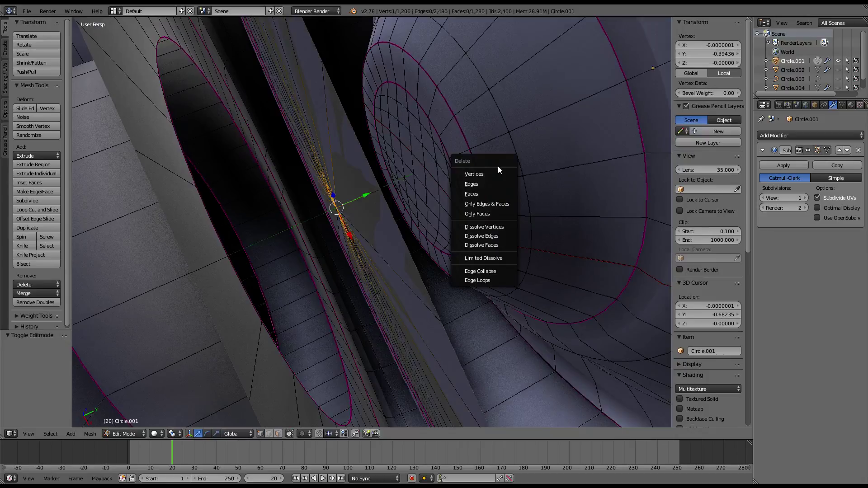
{"action": "scroll", "coordinate": [478, 165], "scroll_direction": "down", "scroll_amount": 4}
{"action": "scroll", "coordinate": [451, 163], "scroll_direction": "down", "scroll_amount": 3}
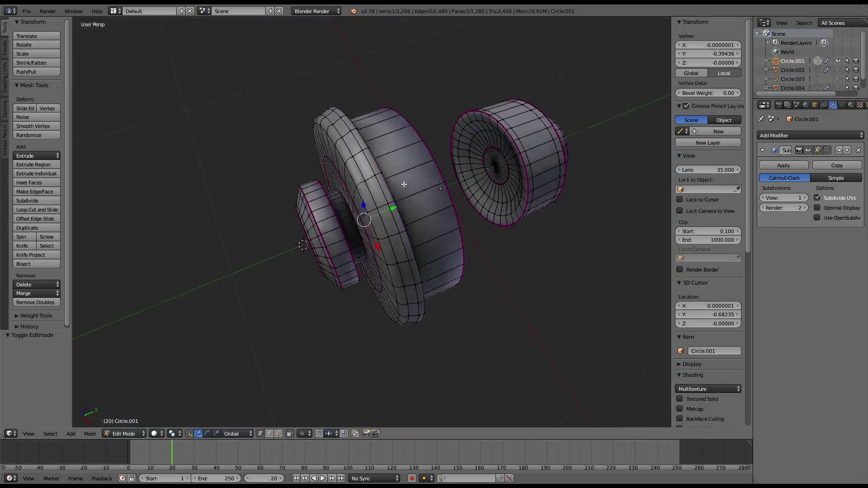
{"action": "scroll", "coordinate": [429, 159], "scroll_direction": "down", "scroll_amount": 2}
{"action": "scroll", "coordinate": [415, 161], "scroll_direction": "up", "scroll_amount": 3}
{"action": "scroll", "coordinate": [416, 162], "scroll_direction": "up", "scroll_amount": 3}
{"action": "key", "text": "x"}
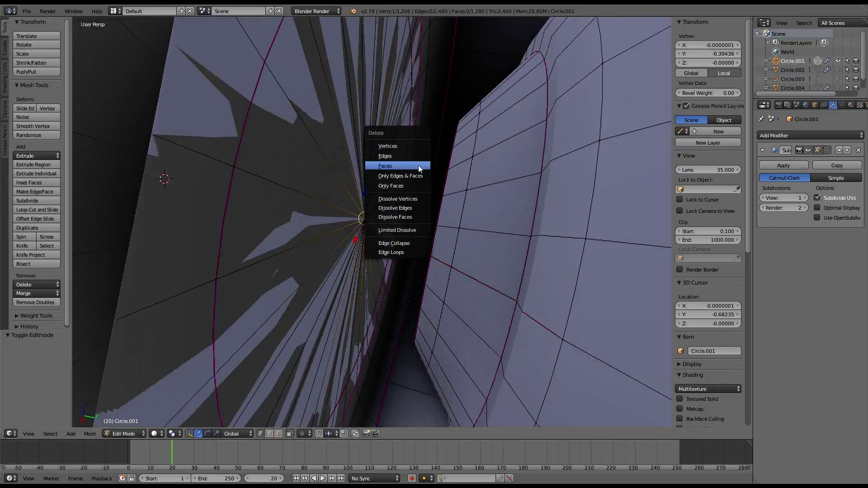
{"action": "left_click", "coordinate": [418, 164]}
Delete the second hub disk's centre vertex, opening holes in both caps.
{"action": "right_click", "coordinate": [375, 233]}
{"action": "key", "text": "x"}
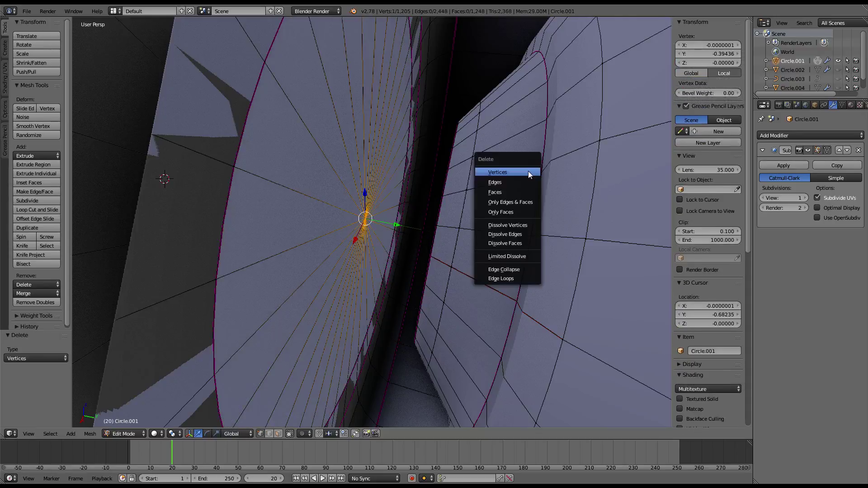
{"action": "left_click", "coordinate": [527, 170]}
{"action": "mouse_move", "coordinate": [528, 171]}
{"action": "middle_mouse_down"}
{"action": "mouse_move", "coordinate": [380, 170]}
{"action": "mouse_move", "coordinate": [406, 149]}
{"action": "middle_mouse_up"}
{"action": "scroll", "coordinate": [406, 147], "scroll_direction": "down", "scroll_amount": 4}
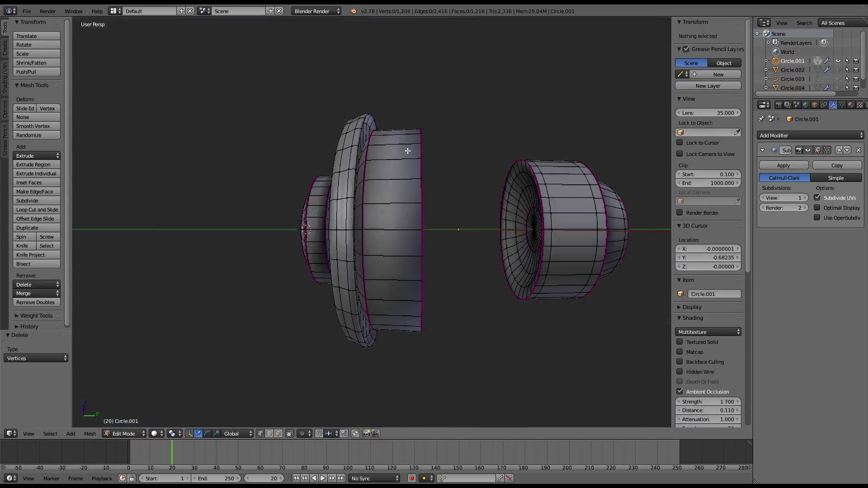
{"action": "scroll", "coordinate": [406, 149], "scroll_direction": "up", "scroll_amount": 4}
{"action": "scroll", "coordinate": [411, 140], "scroll_direction": "up", "scroll_amount": 2}
Select the whole hub mesh, then narrow it to the 64 boundary-loop vertices.
{"action": "key", "text": "a"}
{"action": "key", "text": "a"}
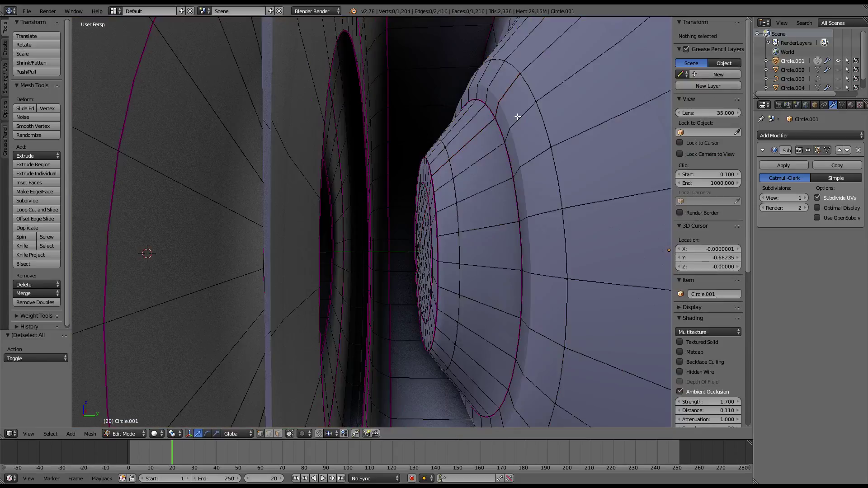
{"action": "key", "text": "a"}
{"action": "key", "text": "ctrl+e"}
{"action": "left_click", "coordinate": [482, 247]}
{"action": "scroll", "coordinate": [497, 226], "scroll_direction": "down", "scroll_amount": 3}
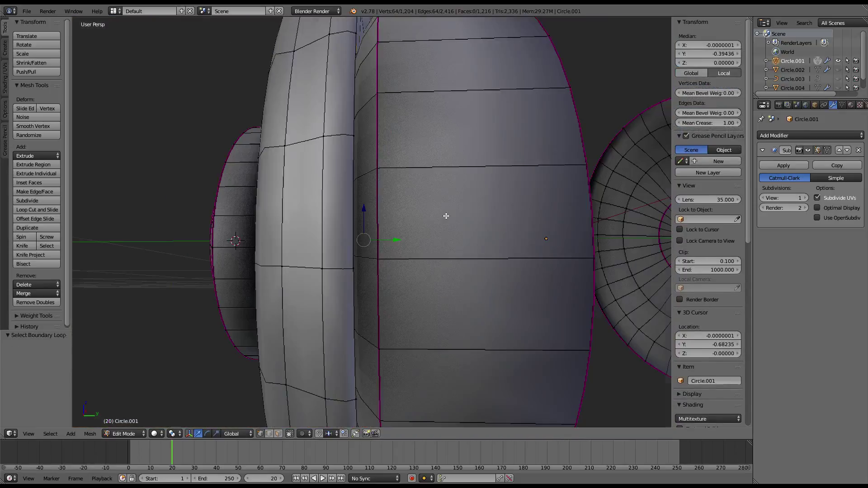
{"action": "scroll", "coordinate": [520, 201], "scroll_direction": "down", "scroll_amount": 3}
{"action": "scroll", "coordinate": [513, 209], "scroll_direction": "up", "scroll_amount": 6}
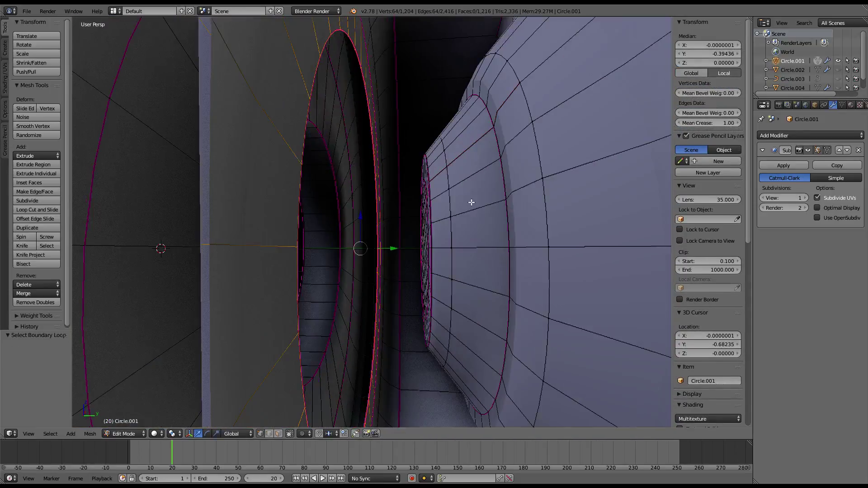
{"action": "mouse_move", "coordinate": [471, 203]}
{"action": "middle_mouse_down"}
{"action": "mouse_move", "coordinate": [482, 222]}
{"action": "mouse_move", "coordinate": [517, 207]}
{"action": "middle_mouse_up"}
Remove doubles on the hub mesh and nudge a single vertex slightly.
{"action": "key", "text": "w"}
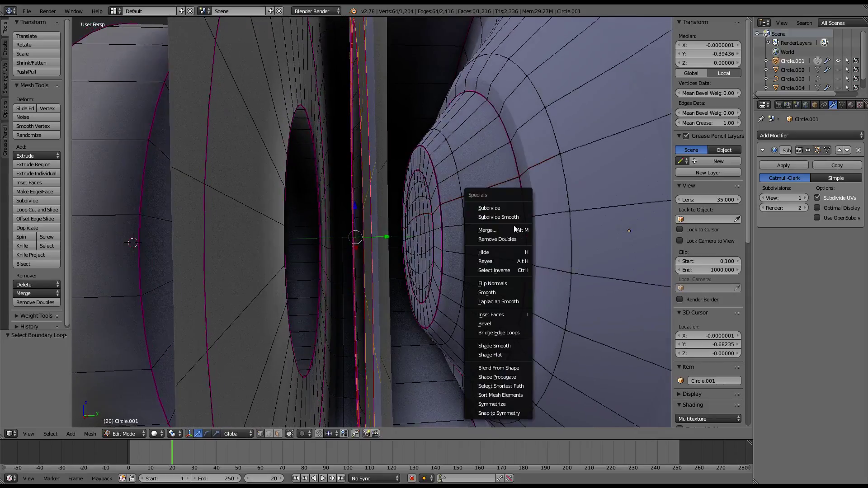
{"action": "left_click", "coordinate": [510, 240]}
{"action": "mouse_move", "coordinate": [401, 213]}
{"action": "middle_mouse_down"}
{"action": "mouse_move", "coordinate": [355, 212]}
{"action": "mouse_move", "coordinate": [407, 208]}
{"action": "mouse_move", "coordinate": [397, 236]}
{"action": "mouse_move", "coordinate": [405, 157]}
{"action": "mouse_move", "coordinate": [397, 151]}
{"action": "middle_mouse_up"}
{"action": "right_click", "coordinate": [383, 216]}
{"action": "left_click", "coordinate": [415, 206]}
Select the boundary loops and flatten them to 0 along Y.
{"action": "key", "text": "a"}
{"action": "key", "text": "a"}
{"action": "key", "text": "ctrl+e"}
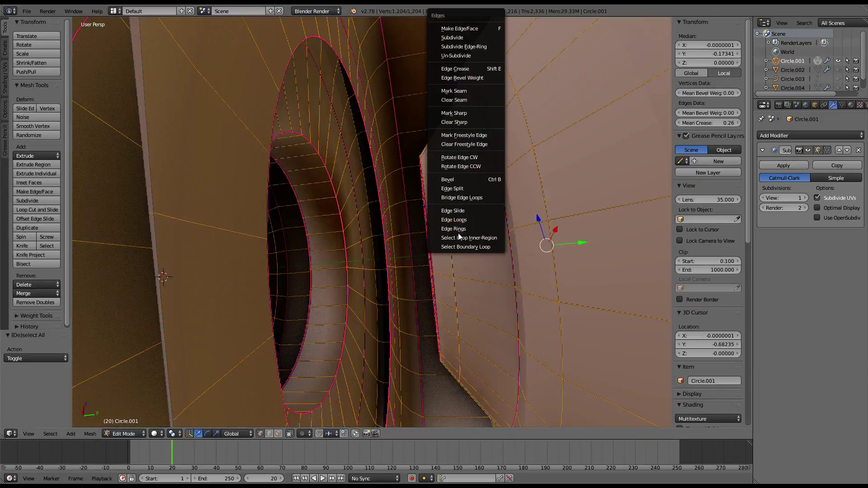
{"action": "left_click", "coordinate": [459, 247]}
{"action": "scroll", "coordinate": [457, 244], "scroll_direction": "down", "scroll_amount": 4}
{"action": "middle_click_drag", "start_coordinate": [462, 229], "coordinate": [465, 228]}
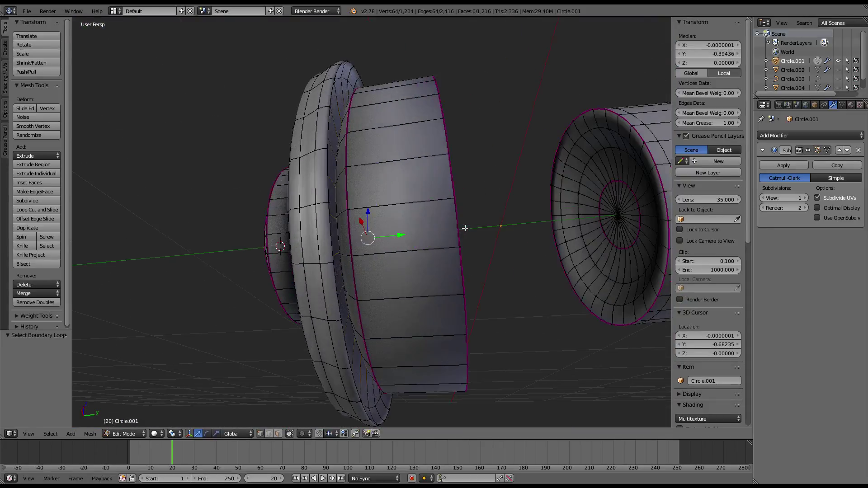
{"action": "scroll", "coordinate": [464, 229], "scroll_direction": "up", "scroll_amount": 5}
{"action": "mouse_move", "coordinate": [473, 262]}
{"action": "middle_mouse_down"}
{"action": "mouse_move", "coordinate": [470, 283]}
{"action": "mouse_move", "coordinate": [492, 283]}
{"action": "middle_mouse_up"}
{"action": "type", "text": "0"}
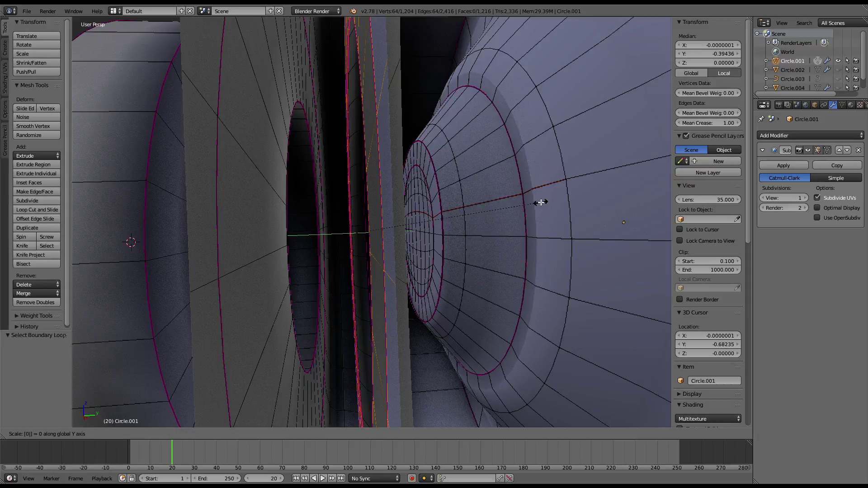
{"action": "key", "text": "Return"}
{"action": "mouse_move", "coordinate": [541, 202]}
{"action": "middle_mouse_down"}
{"action": "mouse_move", "coordinate": [442, 194]}
{"action": "mouse_move", "coordinate": [377, 223]}
{"action": "mouse_move", "coordinate": [499, 244]}
{"action": "mouse_move", "coordinate": [460, 260]}
{"action": "mouse_move", "coordinate": [415, 247]}
{"action": "mouse_move", "coordinate": [454, 258]}
{"action": "mouse_move", "coordinate": [465, 202]}
{"action": "mouse_move", "coordinate": [445, 141]}
{"action": "mouse_move", "coordinate": [403, 146]}
{"action": "middle_mouse_up"}
Try moving and deleting the boundary loops, then undo the deletion.
{"action": "key", "text": "g"}
{"action": "right_click", "coordinate": [459, 264]}
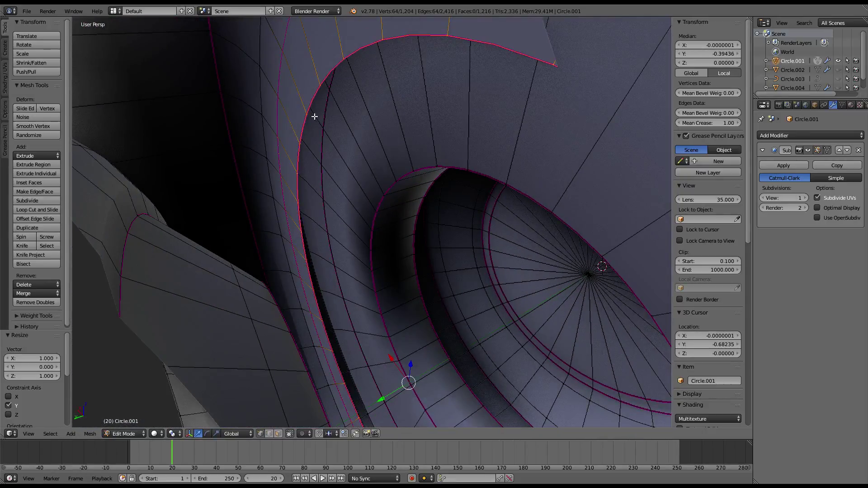
{"action": "mouse_move", "coordinate": [331, 133]}
{"action": "middle_mouse_down"}
{"action": "mouse_move", "coordinate": [466, 100]}
{"action": "mouse_move", "coordinate": [418, 142]}
{"action": "mouse_move", "coordinate": [418, 120]}
{"action": "mouse_move", "coordinate": [438, 112]}
{"action": "mouse_move", "coordinate": [434, 76]}
{"action": "mouse_move", "coordinate": [427, 205]}
{"action": "mouse_move", "coordinate": [446, 182]}
{"action": "mouse_move", "coordinate": [448, 196]}
{"action": "mouse_move", "coordinate": [413, 213]}
{"action": "mouse_move", "coordinate": [366, 271]}
{"action": "mouse_move", "coordinate": [415, 236]}
{"action": "mouse_move", "coordinate": [413, 205]}
{"action": "mouse_move", "coordinate": [434, 167]}
{"action": "middle_mouse_up"}
{"action": "left_click", "coordinate": [337, 137]}
{"action": "key", "text": "ctrl+z"}
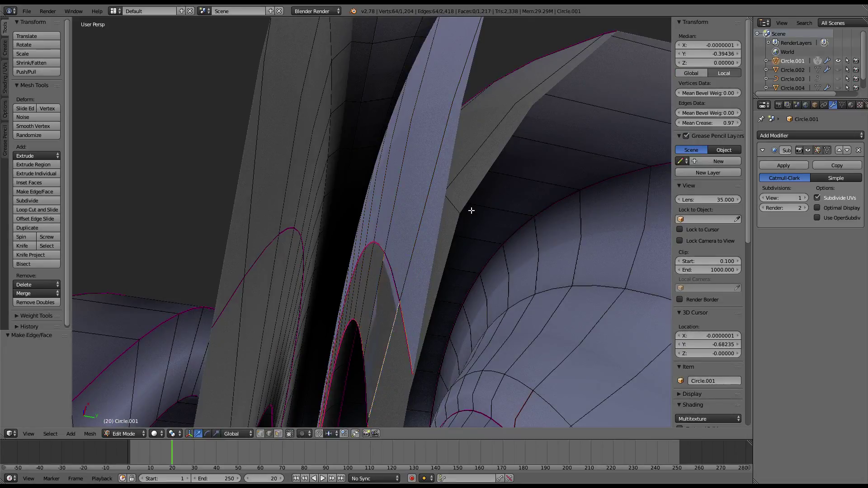
Patch the open gap between the boundary loops with Grid Fill.
{"action": "key", "text": "ctrl+e"}
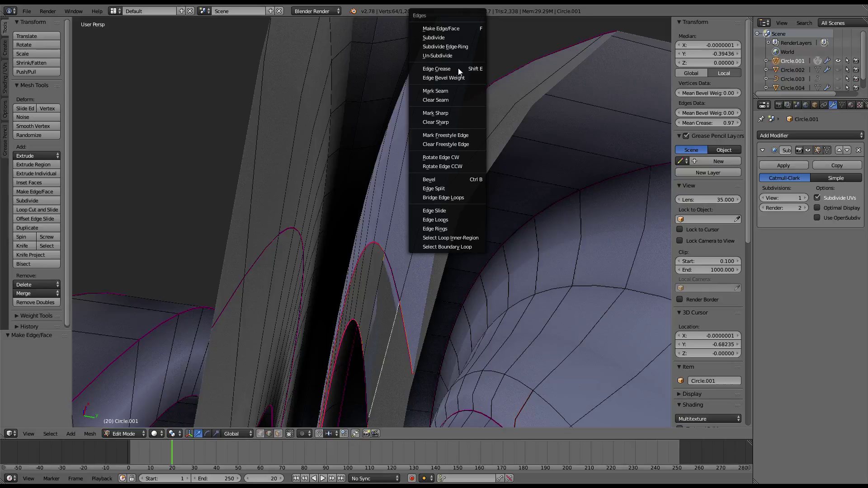
{"action": "key", "text": "ctrl+f"}
{"action": "left_click", "coordinate": [372, 221]}
{"action": "scroll", "coordinate": [382, 224], "scroll_direction": "up", "scroll_amount": 2}
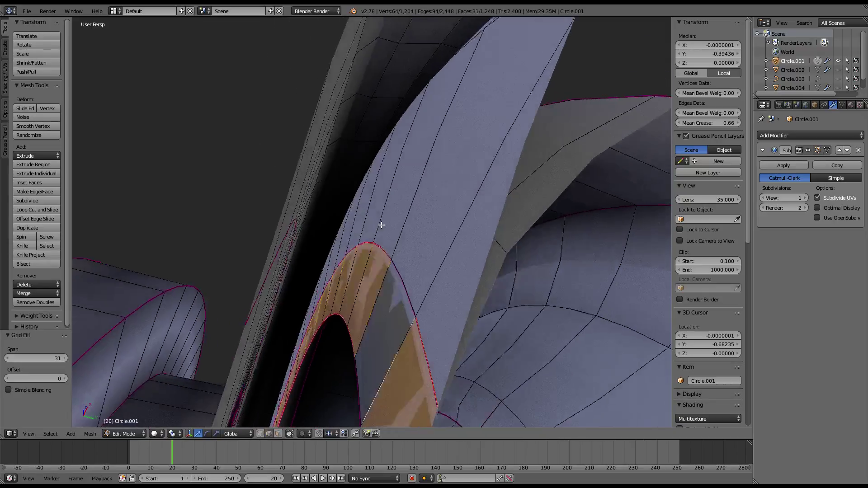
{"action": "mouse_move", "coordinate": [381, 225]}
{"action": "middle_mouse_down"}
{"action": "mouse_move", "coordinate": [405, 203]}
{"action": "mouse_move", "coordinate": [438, 221]}
{"action": "middle_mouse_up"}
{"action": "right_click", "coordinate": [438, 220]}
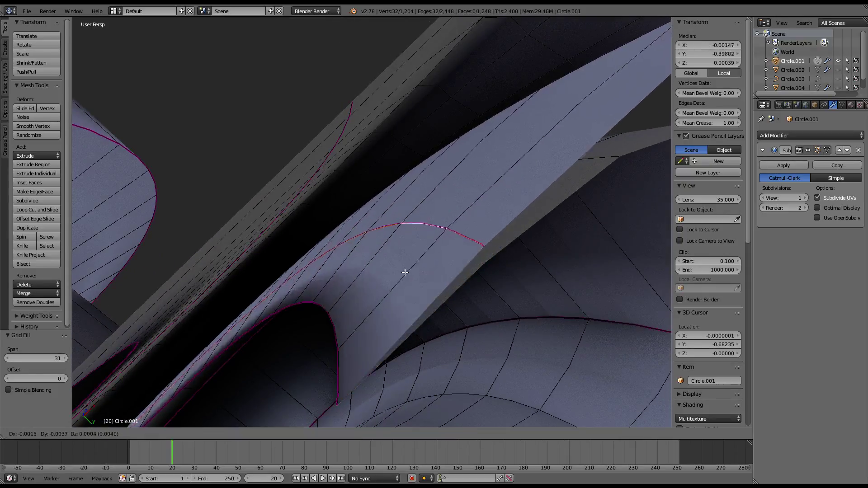
Slide the loop onto the arch edge and merge the 32 duplicate vertices.
{"action": "key", "text": "g"}
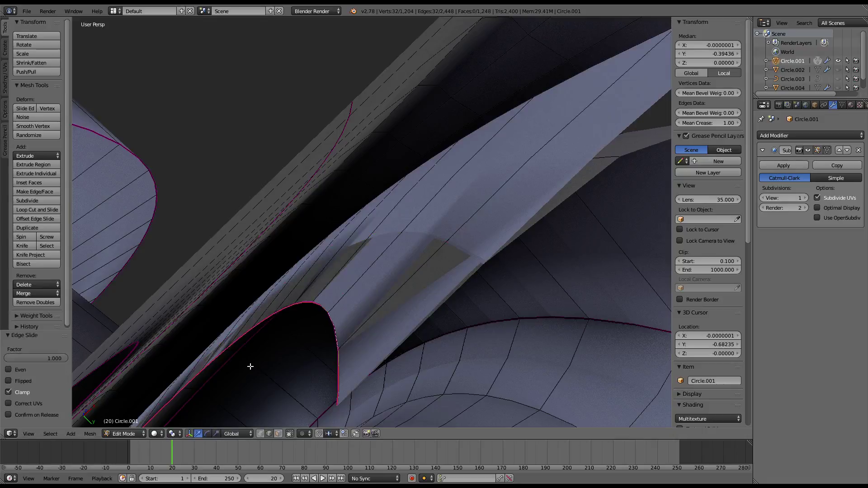
{"action": "key", "text": "a"}
{"action": "key", "text": "w"}
{"action": "left_click", "coordinate": [382, 251]}
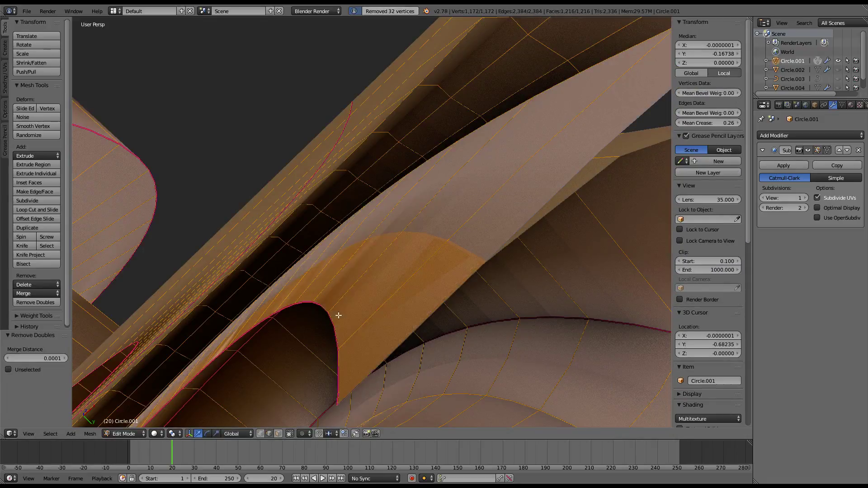
Edge-slide the creased arch loop and remove doubles again.
{"action": "left_click", "coordinate": [329, 327], "text": "alt"}
{"action": "mouse_move", "coordinate": [396, 240]}
{"action": "middle_mouse_down"}
{"action": "mouse_move", "coordinate": [352, 258]}
{"action": "mouse_move", "coordinate": [372, 245]}
{"action": "middle_mouse_up"}
{"action": "key", "text": "g"}
{"action": "key", "text": "g"}
{"action": "mouse_move", "coordinate": [391, 198]}
{"action": "middle_mouse_down"}
{"action": "mouse_move", "coordinate": [373, 226]}
{"action": "mouse_move", "coordinate": [438, 205]}
{"action": "mouse_move", "coordinate": [378, 223]}
{"action": "middle_mouse_up"}
{"action": "key", "text": "a"}
{"action": "key", "text": "w"}
{"action": "left_click", "coordinate": [442, 204]}
Select edge loops on the ring and set their Mean Crease to 0.
{"action": "left_click", "coordinate": [349, 219], "text": "alt"}
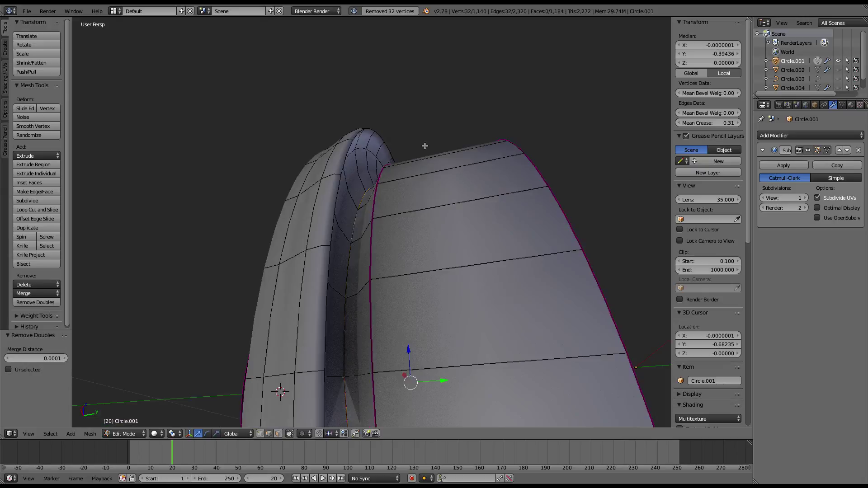
{"action": "mouse_move", "coordinate": [424, 145]}
{"action": "middle_mouse_down"}
{"action": "mouse_move", "coordinate": [438, 216]}
{"action": "mouse_move", "coordinate": [452, 189]}
{"action": "middle_mouse_up"}
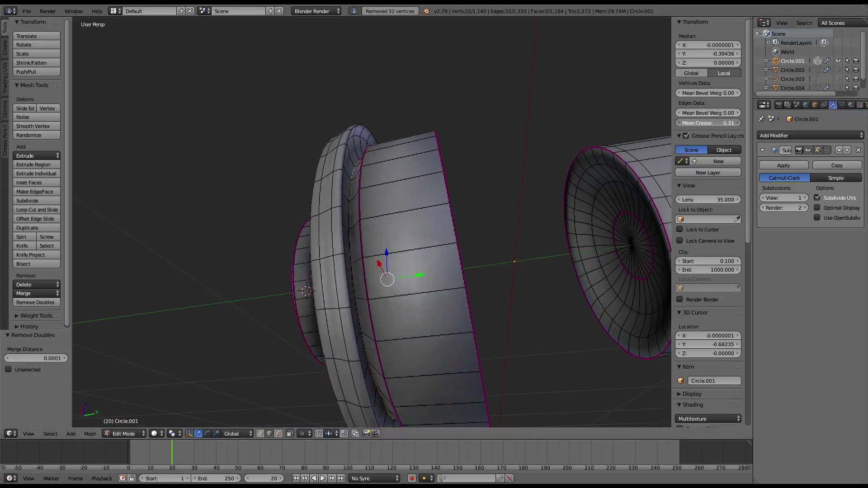
{"action": "scroll", "coordinate": [377, 213], "scroll_direction": "up", "scroll_amount": 3}
{"action": "middle_click_drag", "start_coordinate": [378, 213], "coordinate": [298, 83]}
{"action": "left_click", "coordinate": [326, 104], "text": "alt"}
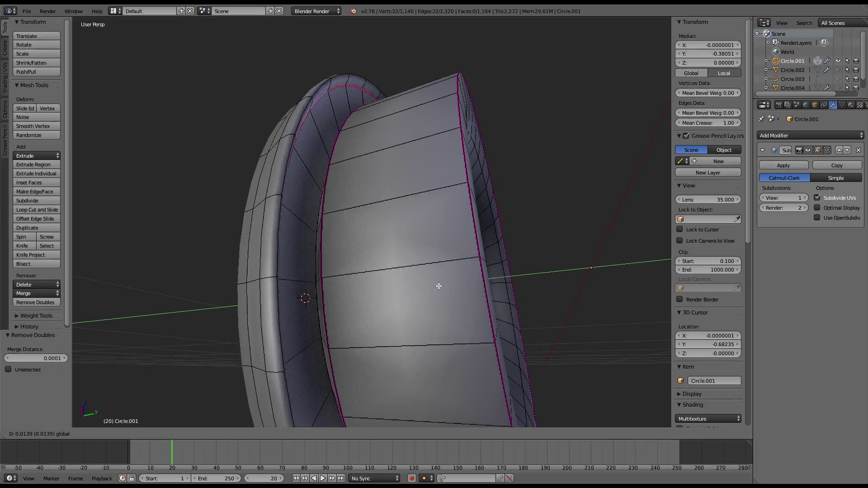
Unhide all hidden wheel parts in Object Mode and select the hub object.
{"action": "key", "text": "Tab"}
{"action": "key", "text": "alt+h"}
{"action": "mouse_move", "coordinate": [417, 224]}
{"action": "middle_mouse_down"}
{"action": "mouse_move", "coordinate": [492, 216]}
{"action": "mouse_move", "coordinate": [390, 169]}
{"action": "mouse_move", "coordinate": [367, 238]}
{"action": "mouse_move", "coordinate": [339, 257]}
{"action": "mouse_move", "coordinate": [424, 272]}
{"action": "mouse_move", "coordinate": [320, 250]}
{"action": "mouse_move", "coordinate": [300, 257]}
{"action": "mouse_move", "coordinate": [302, 264]}
{"action": "mouse_move", "coordinate": [313, 199]}
{"action": "mouse_move", "coordinate": [309, 240]}
{"action": "middle_mouse_up"}
{"action": "scroll", "coordinate": [499, 208], "scroll_direction": "down", "scroll_amount": 2}
{"action": "scroll", "coordinate": [499, 209], "scroll_direction": "up", "scroll_amount": 5}
{"action": "key", "text": "a"}
{"action": "scroll", "coordinate": [498, 209], "scroll_direction": "down", "scroll_amount": 5}
{"action": "right_click", "coordinate": [367, 238]}
{"action": "key", "text": "g"}
{"action": "scroll", "coordinate": [320, 250], "scroll_direction": "up", "scroll_amount": 4}
Slide the hub's support loop by factor 0.951, then return to Object Mode.
{"action": "key", "text": "Tab"}
{"action": "scroll", "coordinate": [390, 204], "scroll_direction": "up", "scroll_amount": 2}
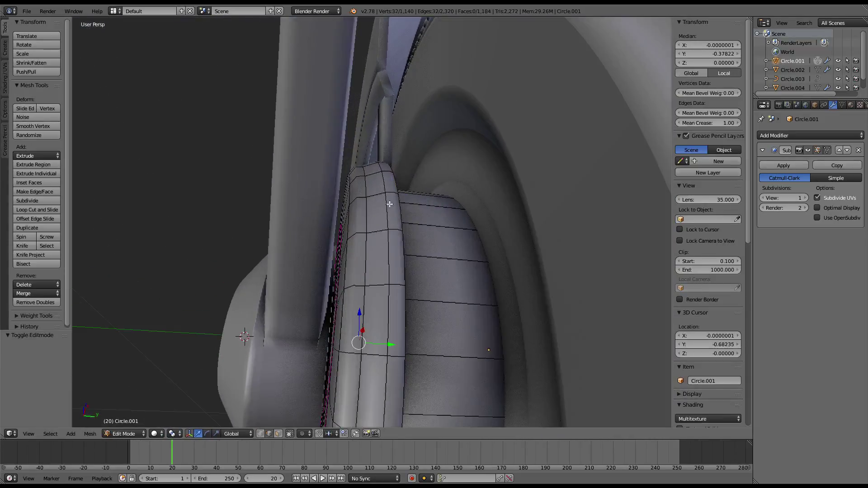
{"action": "mouse_move", "coordinate": [392, 193]}
{"action": "middle_mouse_down"}
{"action": "mouse_move", "coordinate": [390, 181]}
{"action": "mouse_move", "coordinate": [381, 178]}
{"action": "mouse_move", "coordinate": [397, 197]}
{"action": "mouse_move", "coordinate": [372, 184]}
{"action": "mouse_move", "coordinate": [358, 149]}
{"action": "middle_mouse_up"}
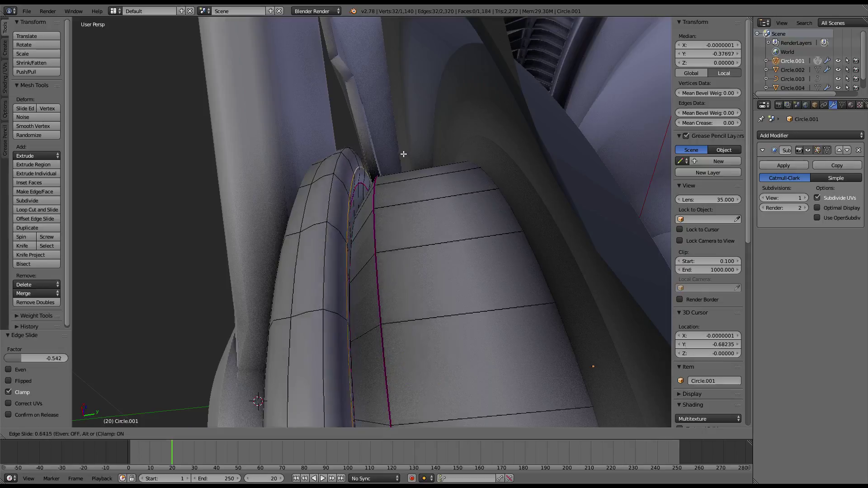
{"action": "mouse_move", "coordinate": [402, 160]}
{"action": "middle_mouse_down"}
{"action": "mouse_move", "coordinate": [415, 202]}
{"action": "mouse_move", "coordinate": [360, 218]}
{"action": "mouse_move", "coordinate": [355, 210]}
{"action": "middle_mouse_up"}
{"action": "key", "text": "Tab"}
{"action": "key", "text": "a"}
{"action": "scroll", "coordinate": [408, 202], "scroll_direction": "down", "scroll_amount": 3}
Move the selected Circle.002 vertices 0.036 units along negative Y, then leave Edit Mode.
{"action": "scroll", "coordinate": [407, 201], "scroll_direction": "down", "scroll_amount": 4}
{"action": "right_click", "coordinate": [377, 194]}
{"action": "scroll", "coordinate": [377, 194], "scroll_direction": "up", "scroll_amount": 5}
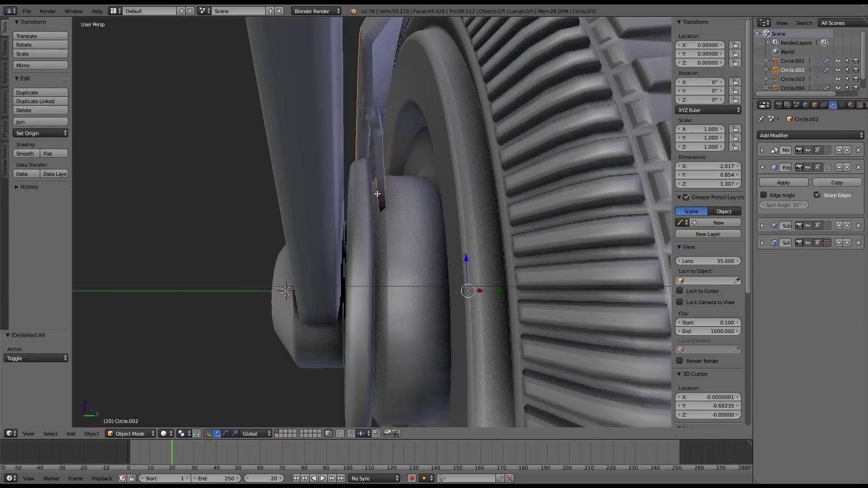
{"action": "key", "text": "Tab"}
{"action": "scroll", "coordinate": [378, 163], "scroll_direction": "up", "scroll_amount": 5}
{"action": "scroll", "coordinate": [378, 155], "scroll_direction": "up", "scroll_amount": 4}
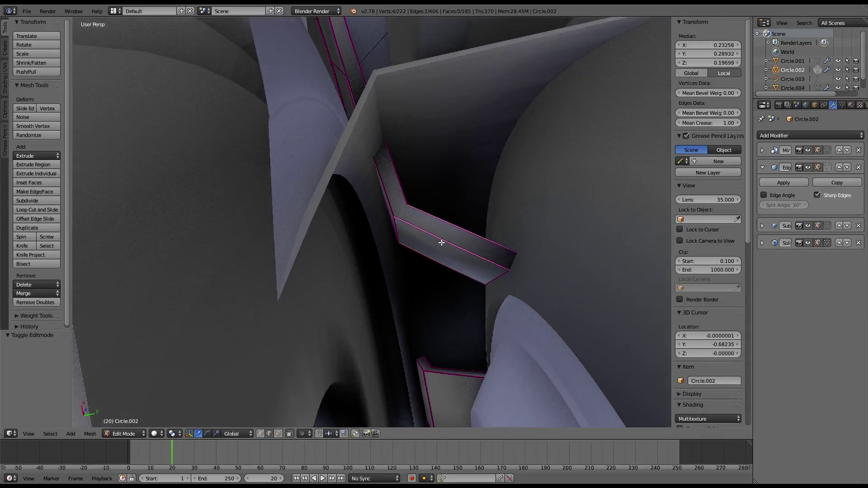
{"action": "middle_click_drag", "start_coordinate": [441, 242], "coordinate": [408, 182], "text": "shift"}
{"action": "mouse_move", "coordinate": [434, 322]}
{"action": "middle_mouse_down"}
{"action": "mouse_move", "coordinate": [438, 349]}
{"action": "mouse_move", "coordinate": [415, 346]}
{"action": "mouse_move", "coordinate": [555, 287]}
{"action": "middle_mouse_up"}
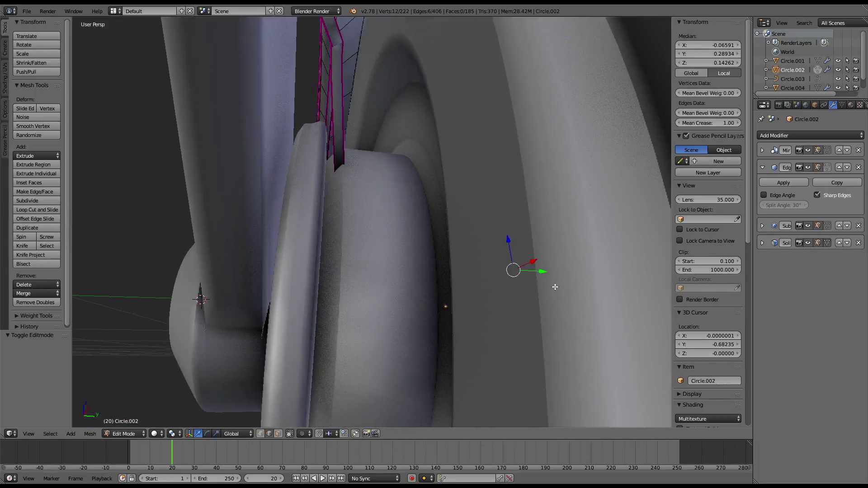
{"action": "left_click_drag", "start_coordinate": [544, 271], "coordinate": [545, 270]}
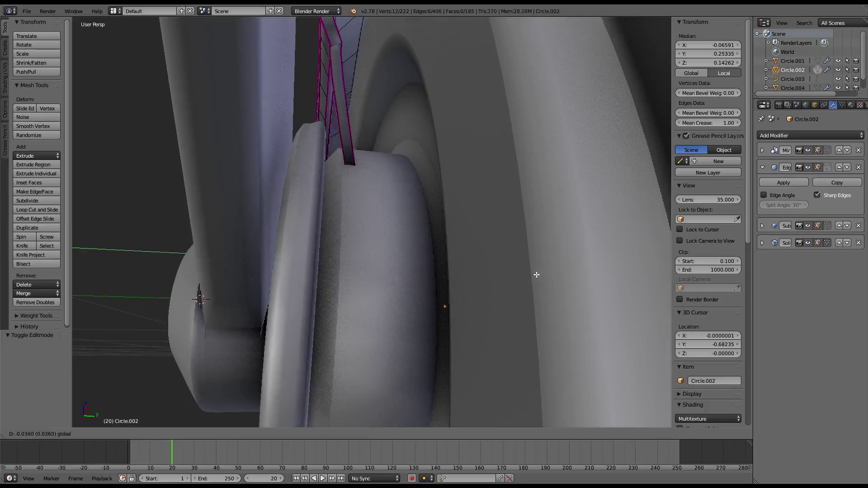
{"action": "left_click", "coordinate": [523, 275]}
{"action": "key", "text": "Tab"}
Deselect everything and orbit around the whole wheel assembly.
{"action": "mouse_move", "coordinate": [400, 236]}
{"action": "middle_mouse_down"}
{"action": "mouse_move", "coordinate": [359, 218]}
{"action": "mouse_move", "coordinate": [449, 267]}
{"action": "mouse_move", "coordinate": [505, 263]}
{"action": "middle_mouse_up"}
{"action": "scroll", "coordinate": [503, 258], "scroll_direction": "down", "scroll_amount": 5}
{"action": "key", "text": "a"}
{"action": "scroll", "coordinate": [452, 242], "scroll_direction": "down", "scroll_amount": 3}
{"action": "mouse_move", "coordinate": [442, 239]}
{"action": "middle_mouse_down"}
{"action": "mouse_move", "coordinate": [428, 200]}
{"action": "mouse_move", "coordinate": [450, 180]}
{"action": "mouse_move", "coordinate": [384, 261]}
{"action": "mouse_move", "coordinate": [291, 218]}
{"action": "mouse_move", "coordinate": [278, 221]}
{"action": "mouse_move", "coordinate": [327, 206]}
{"action": "mouse_move", "coordinate": [389, 263]}
{"action": "mouse_move", "coordinate": [435, 200]}
{"action": "middle_mouse_up"}
{"action": "scroll", "coordinate": [417, 265], "scroll_direction": "up", "scroll_amount": 5}
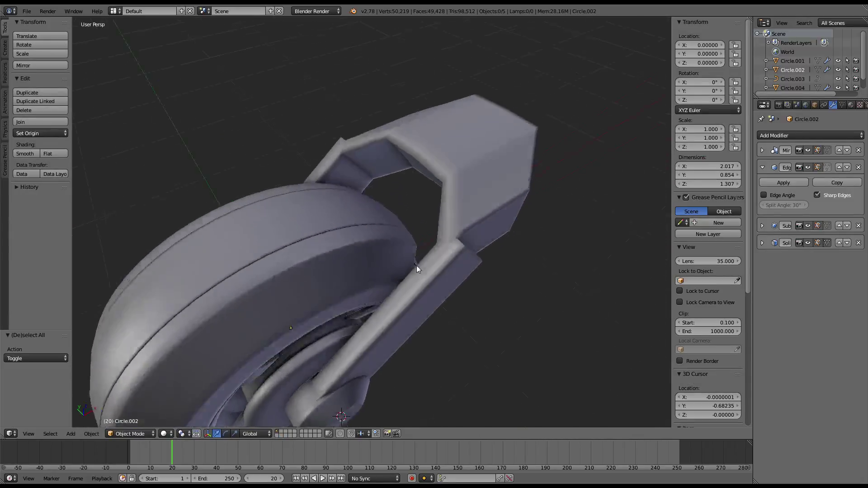
{"action": "mouse_move", "coordinate": [416, 265]}
{"action": "middle_mouse_down"}
{"action": "mouse_move", "coordinate": [415, 288]}
{"action": "mouse_move", "coordinate": [422, 185]}
{"action": "middle_mouse_up"}
Add a loop cut across the Circle.004 arch and view the result in Object Mode.
{"action": "key", "text": "Tab"}
{"action": "mouse_move", "coordinate": [423, 183]}
{"action": "middle_mouse_down"}
{"action": "mouse_move", "coordinate": [388, 164]}
{"action": "mouse_move", "coordinate": [417, 149]}
{"action": "mouse_move", "coordinate": [420, 191]}
{"action": "mouse_move", "coordinate": [442, 208]}
{"action": "mouse_move", "coordinate": [391, 215]}
{"action": "middle_mouse_up"}
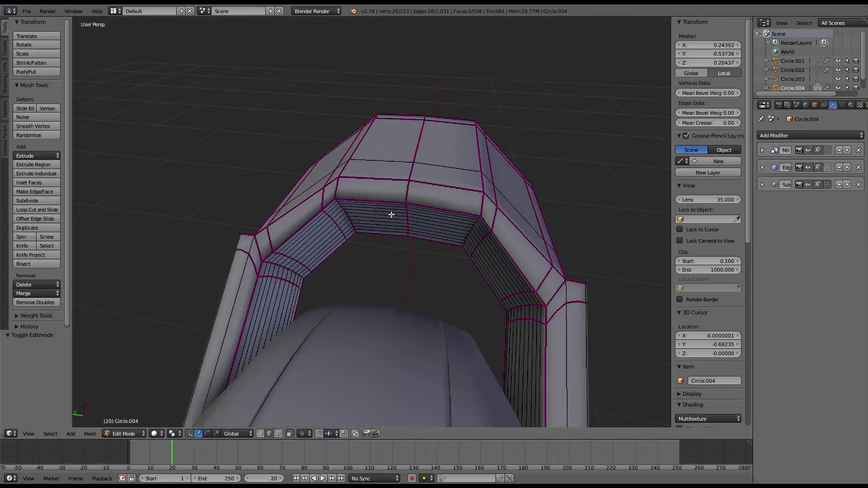
{"action": "key", "text": "ctrl+r"}
{"action": "left_click", "coordinate": [479, 180]}
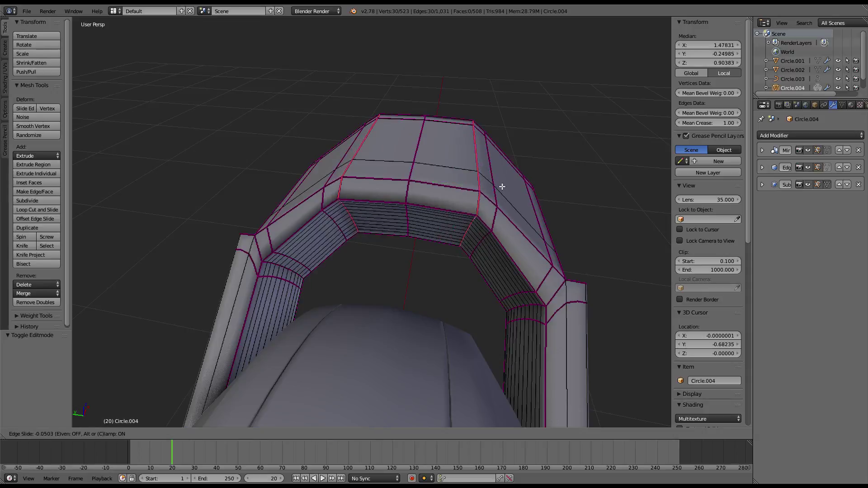
{"action": "left_click", "coordinate": [500, 186]}
{"action": "key", "text": "Tab"}
{"action": "middle_click_drag", "start_coordinate": [500, 186], "coordinate": [396, 184]}
{"action": "scroll", "coordinate": [397, 184], "scroll_direction": "down", "scroll_amount": 3}
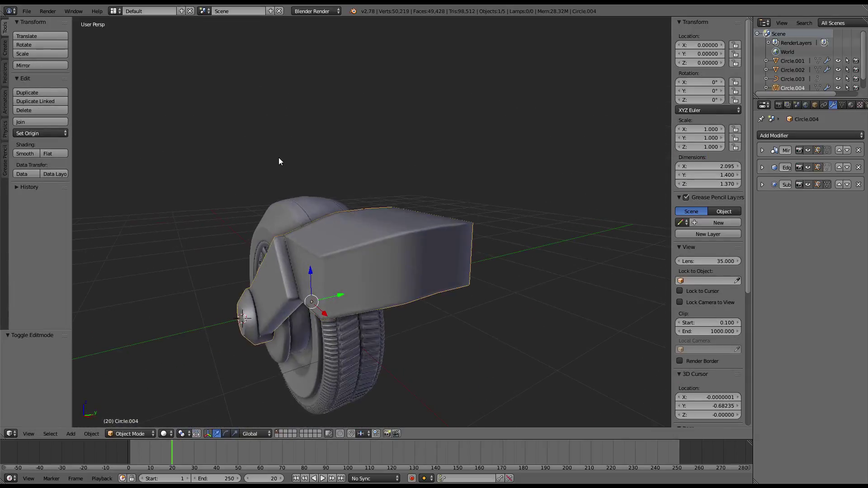
{"action": "mouse_move", "coordinate": [278, 158]}
{"action": "middle_mouse_down"}
{"action": "mouse_move", "coordinate": [295, 180]}
{"action": "mouse_move", "coordinate": [292, 217]}
{"action": "mouse_move", "coordinate": [348, 199]}
{"action": "middle_mouse_up"}
{"action": "scroll", "coordinate": [388, 190], "scroll_direction": "up", "scroll_amount": 4}
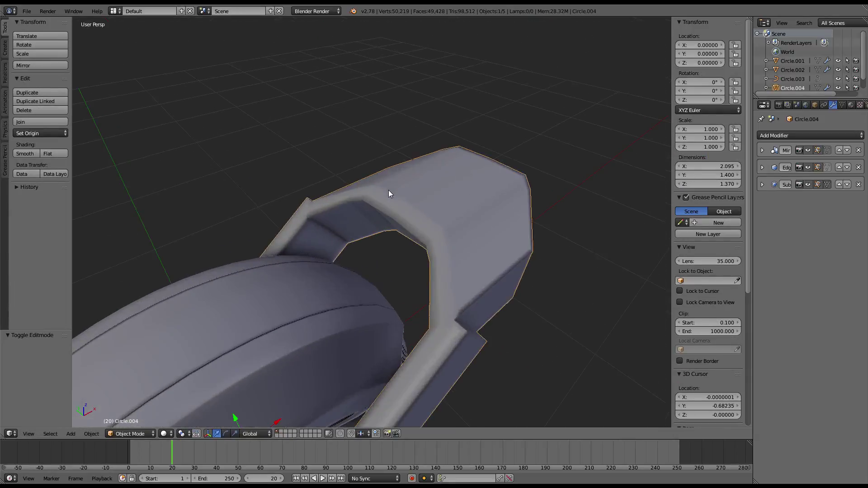
Subdivide the selected arch faces once in Edit Mode.
{"action": "key", "text": "Tab"}
{"action": "mouse_move", "coordinate": [446, 260]}
{"action": "middle_mouse_down"}
{"action": "mouse_move", "coordinate": [475, 79]}
{"action": "mouse_move", "coordinate": [458, 170]}
{"action": "middle_mouse_up"}
{"action": "scroll", "coordinate": [476, 79], "scroll_direction": "up", "scroll_amount": 4}
{"action": "scroll", "coordinate": [457, 170], "scroll_direction": "down", "scroll_amount": 3}
{"action": "scroll", "coordinate": [486, 163], "scroll_direction": "up", "scroll_amount": 3}
{"action": "key", "text": "w"}
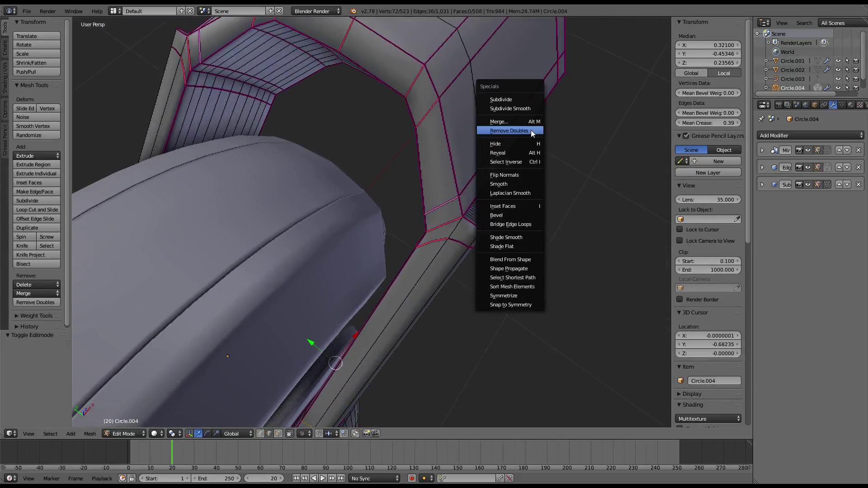
{"action": "left_click", "coordinate": [518, 99]}
Slide the new edge loop close to the arch edge and check the smoothed shape.
{"action": "mouse_move", "coordinate": [443, 153]}
{"action": "middle_mouse_down"}
{"action": "mouse_move", "coordinate": [300, 53]}
{"action": "mouse_move", "coordinate": [373, 118]}
{"action": "middle_mouse_up"}
{"action": "left_click", "coordinate": [330, 117], "text": "alt"}
{"action": "key", "text": "g"}
{"action": "key", "text": "g"}
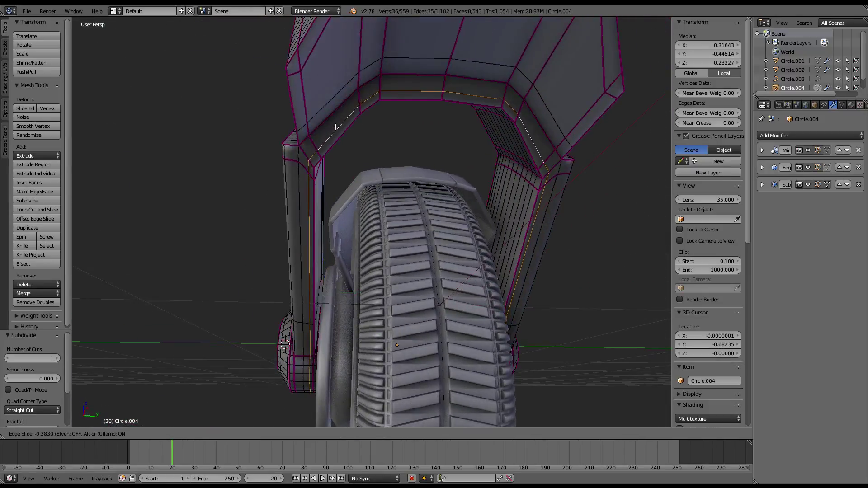
{"action": "left_click", "coordinate": [341, 136]}
{"action": "mouse_move", "coordinate": [333, 131]}
{"action": "middle_mouse_down"}
{"action": "mouse_move", "coordinate": [314, 132]}
{"action": "mouse_move", "coordinate": [333, 139]}
{"action": "middle_mouse_up"}
{"action": "key", "text": "Tab"}
{"action": "key", "text": "Tab"}
{"action": "scroll", "coordinate": [312, 181], "scroll_direction": "up", "scroll_amount": 5}
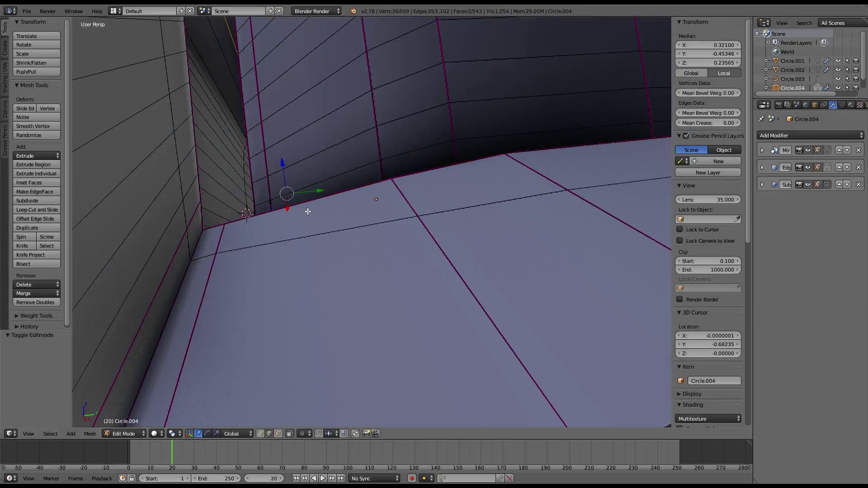
{"action": "mouse_move", "coordinate": [304, 207]}
{"action": "middle_mouse_down"}
{"action": "mouse_move", "coordinate": [322, 216]}
{"action": "mouse_move", "coordinate": [434, 202]}
{"action": "mouse_move", "coordinate": [464, 235]}
{"action": "mouse_move", "coordinate": [446, 152]}
{"action": "mouse_move", "coordinate": [492, 202]}
{"action": "mouse_move", "coordinate": [493, 178]}
{"action": "middle_mouse_up"}
{"action": "scroll", "coordinate": [322, 216], "scroll_direction": "down", "scroll_amount": 3}
{"action": "scroll", "coordinate": [322, 216], "scroll_direction": "down", "scroll_amount": 5}
{"action": "key", "text": "Tab"}
Briefly inspect the bracket mesh in Edit Mode from a new angle, then return to Object Mode.
{"action": "scroll", "coordinate": [481, 153], "scroll_direction": "up", "scroll_amount": 3}
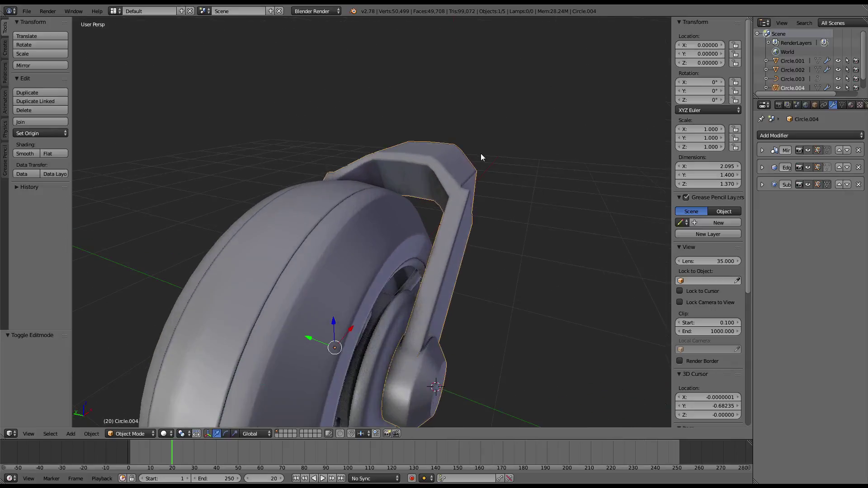
{"action": "scroll", "coordinate": [447, 144], "scroll_direction": "up", "scroll_amount": 2}
{"action": "scroll", "coordinate": [457, 172], "scroll_direction": "up", "scroll_amount": 3}
{"action": "key", "text": "Tab"}
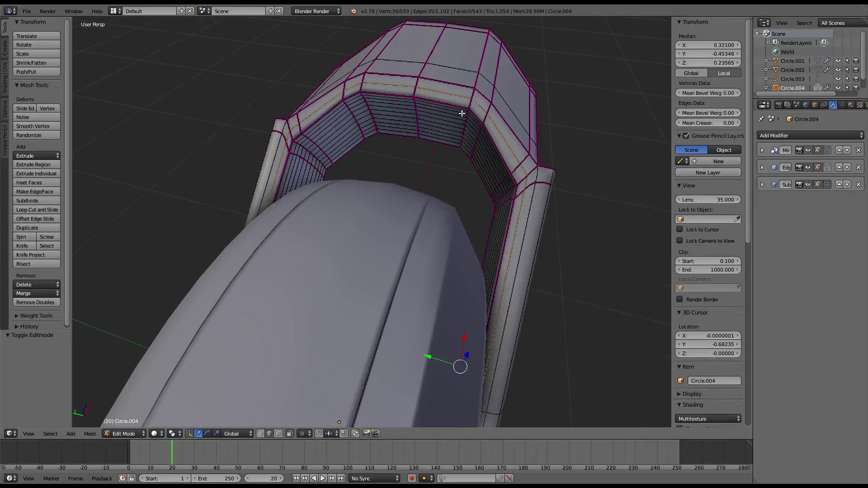
{"action": "mouse_move", "coordinate": [461, 116]}
{"action": "middle_mouse_down"}
{"action": "mouse_move", "coordinate": [428, 182]}
{"action": "mouse_move", "coordinate": [342, 160]}
{"action": "middle_mouse_up"}
{"action": "key", "text": "Tab"}
Deselect all and orbit around the wheel, fender and arm from lower angles.
{"action": "scroll", "coordinate": [308, 159], "scroll_direction": "down", "scroll_amount": 3}
{"action": "key", "text": "a"}
{"action": "scroll", "coordinate": [308, 159], "scroll_direction": "down", "scroll_amount": 2}
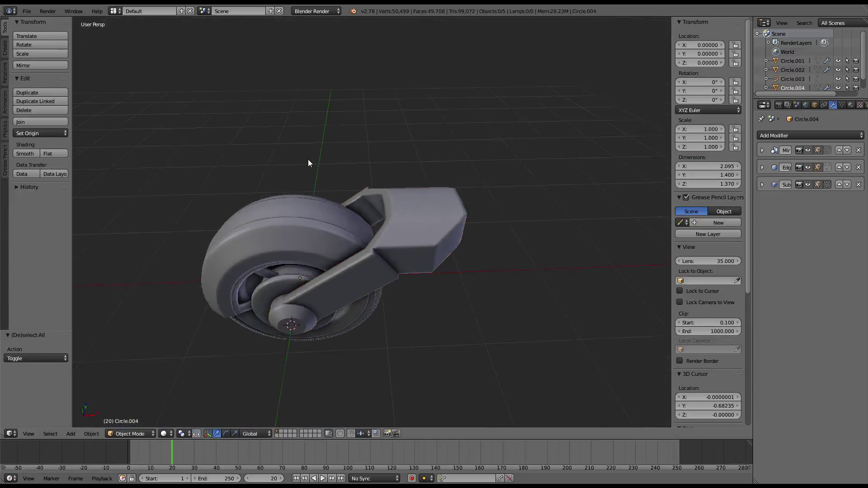
{"action": "scroll", "coordinate": [293, 136], "scroll_direction": "down", "scroll_amount": 2}
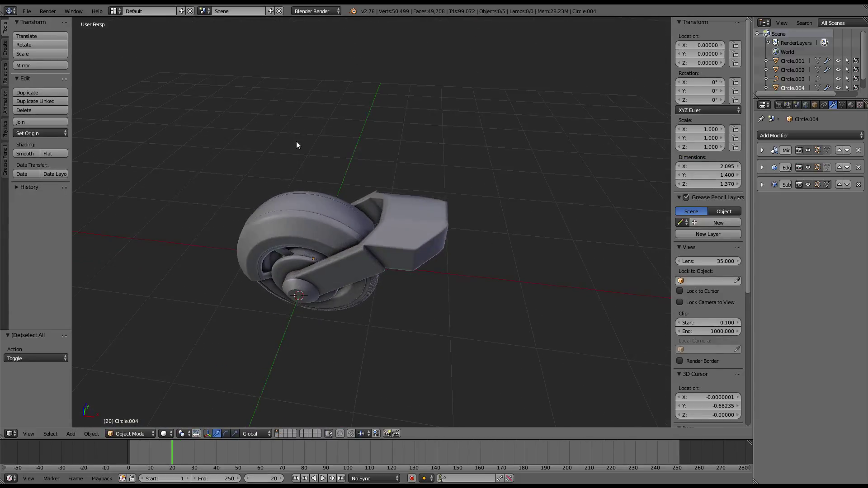
{"action": "mouse_move", "coordinate": [297, 142]}
{"action": "middle_mouse_down"}
{"action": "mouse_move", "coordinate": [456, 229]}
{"action": "mouse_move", "coordinate": [465, 225]}
{"action": "middle_mouse_up"}
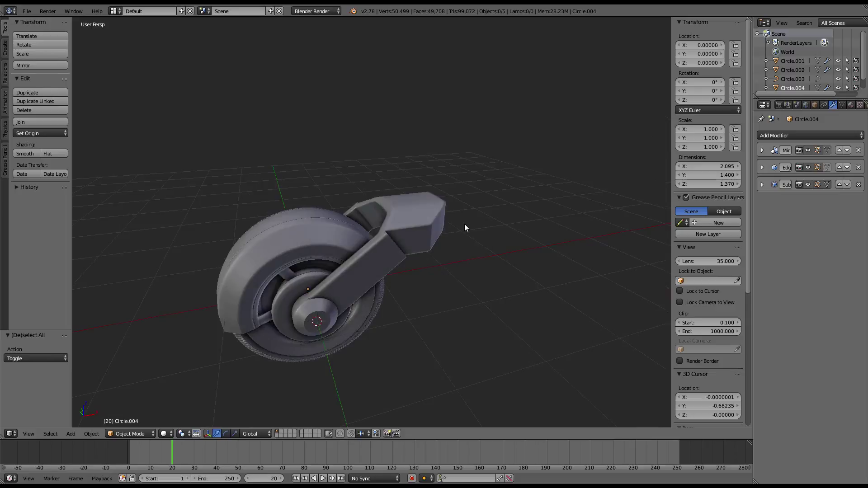
{"action": "mouse_move", "coordinate": [427, 204]}
{"action": "middle_mouse_down"}
{"action": "mouse_move", "coordinate": [384, 173]}
{"action": "mouse_move", "coordinate": [302, 146]}
{"action": "mouse_move", "coordinate": [394, 197]}
{"action": "mouse_move", "coordinate": [447, 264]}
{"action": "middle_mouse_up"}
{"action": "scroll", "coordinate": [394, 197], "scroll_direction": "up", "scroll_amount": 2}
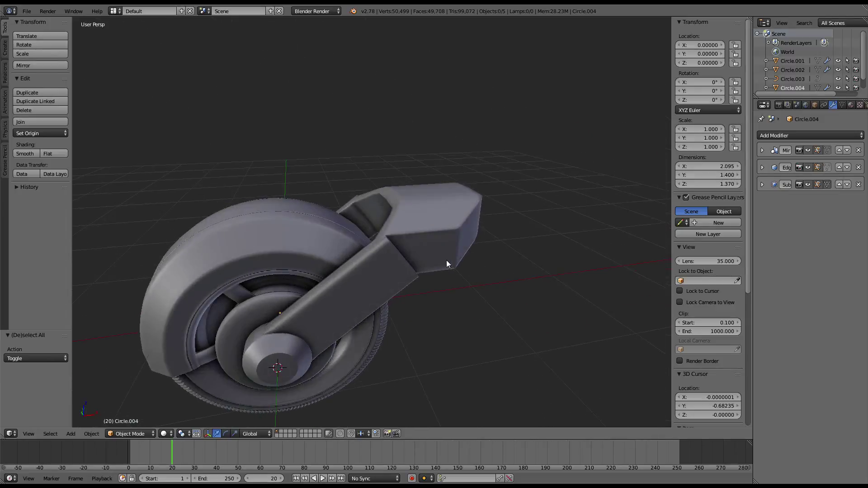
{"action": "scroll", "coordinate": [445, 239], "scroll_direction": "up", "scroll_amount": 3}
Edge-slide the arm's corner edge loop tight toward the corner.
{"action": "key", "text": "Tab"}
{"action": "middle_click_drag", "start_coordinate": [443, 216], "coordinate": [396, 234]}
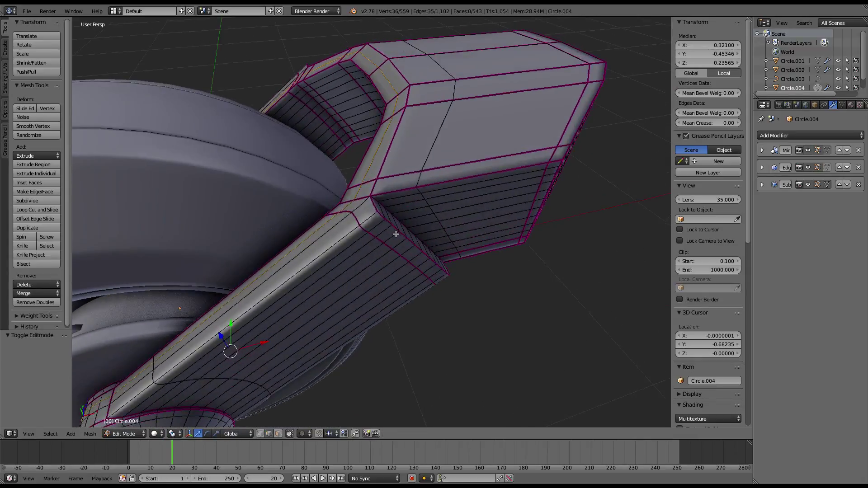
{"action": "right_click", "coordinate": [380, 216], "text": "alt"}
{"action": "key", "text": "g"}
{"action": "key", "text": "g"}
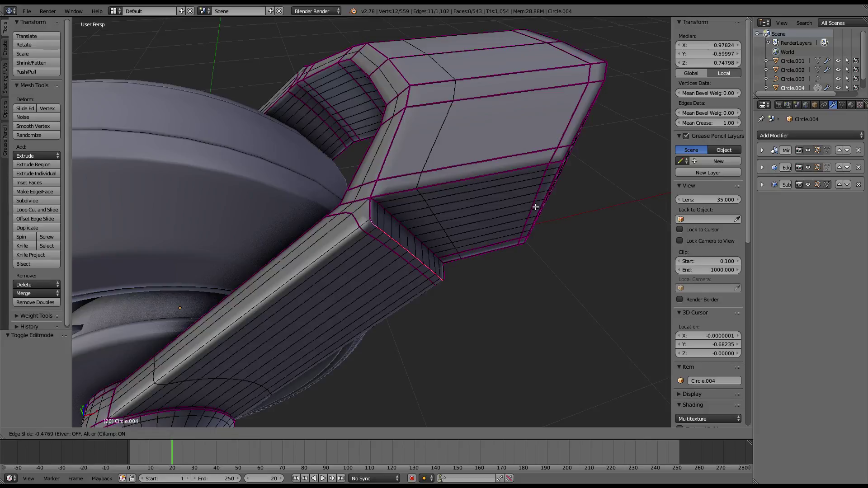
{"action": "left_click", "coordinate": [428, 223]}
{"action": "key", "text": "g"}
{"action": "key", "text": "g"}
{"action": "left_click", "coordinate": [518, 195]}
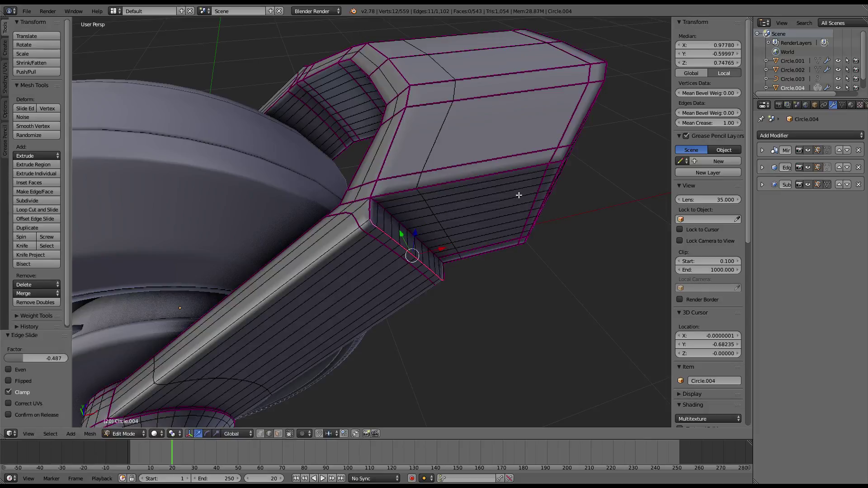
Give the arm's corner edges a mean crease of 1.00 and preview the result.
{"action": "right_click", "coordinate": [376, 222]}
{"action": "middle_click_drag", "start_coordinate": [376, 222], "coordinate": [335, 179]}
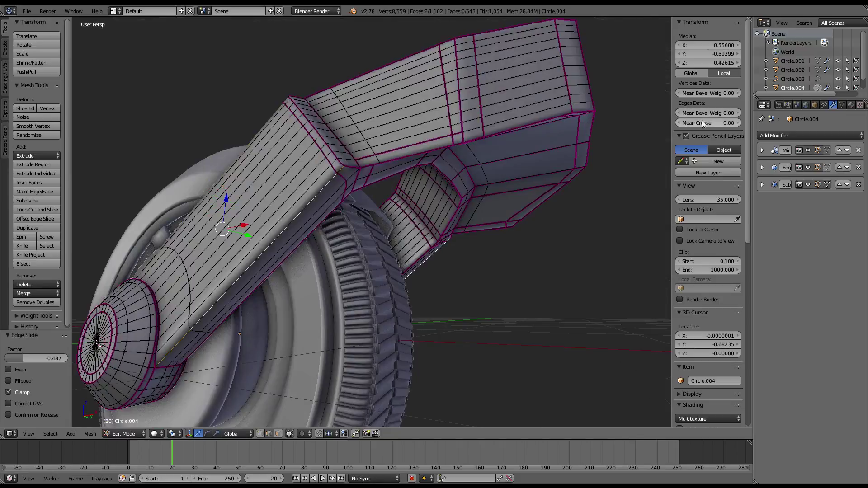
{"action": "left_click_drag", "start_coordinate": [703, 124], "coordinate": [736, 124]}
{"action": "key", "text": "Tab"}
{"action": "mouse_move", "coordinate": [421, 160]}
{"action": "middle_mouse_down"}
{"action": "mouse_move", "coordinate": [348, 190]}
{"action": "mouse_move", "coordinate": [322, 159]}
{"action": "mouse_move", "coordinate": [334, 200]}
{"action": "mouse_move", "coordinate": [319, 81]}
{"action": "mouse_move", "coordinate": [330, 146]}
{"action": "mouse_move", "coordinate": [316, 135]}
{"action": "middle_mouse_up"}
Slide the edge loop around the arm toward the end cap, redoing it for final placement.
{"action": "key", "text": "Tab"}
{"action": "right_click", "coordinate": [334, 200]}
{"action": "right_click", "coordinate": [333, 202], "text": "alt"}
{"action": "key", "text": "g"}
{"action": "key", "text": "g"}
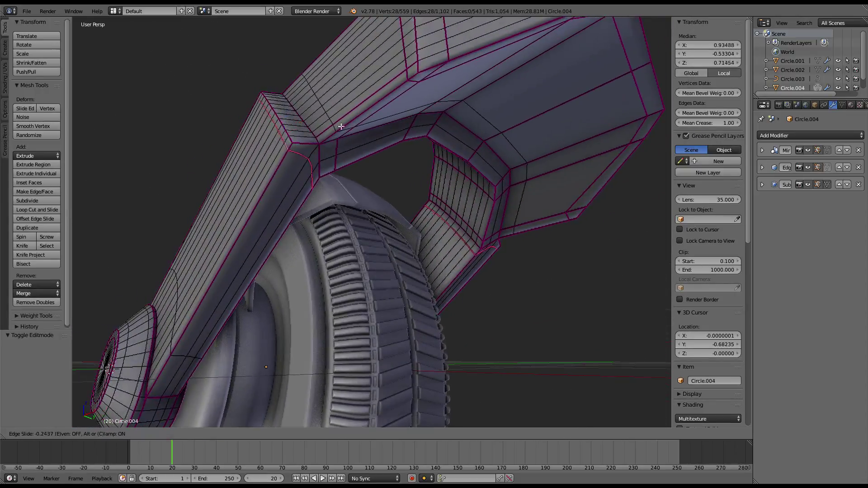
{"action": "left_click", "coordinate": [516, 34]}
{"action": "key", "text": "ctrl+z"}
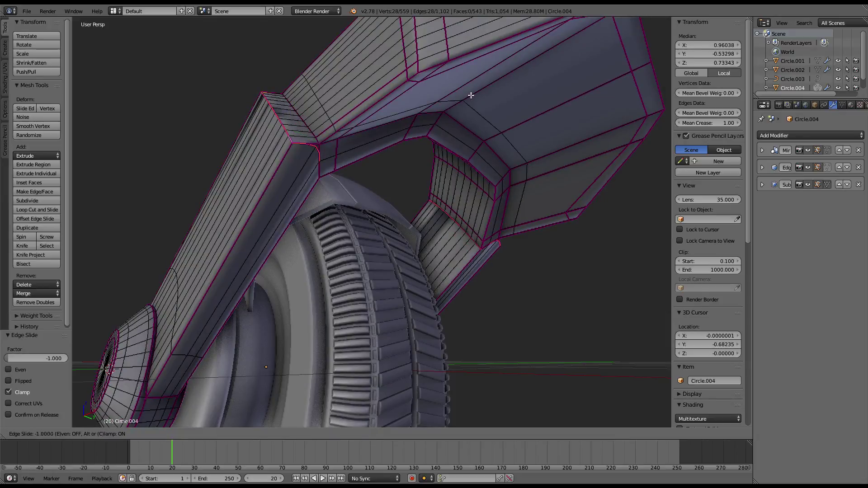
{"action": "key", "text": "g"}
{"action": "key", "text": "g"}
{"action": "left_click", "coordinate": [465, 100]}
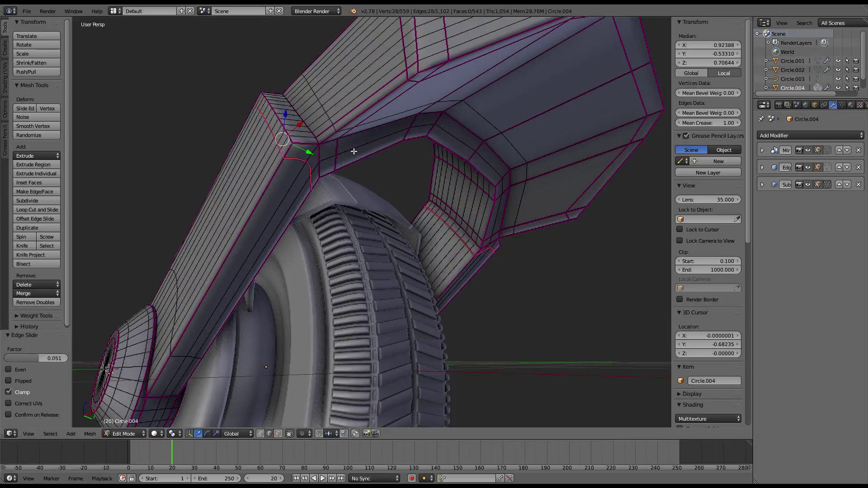
Select the inner arch edge loop from a side view of the wheel and arm.
{"action": "mouse_move", "coordinate": [328, 155]}
{"action": "middle_mouse_down"}
{"action": "mouse_move", "coordinate": [405, 227]}
{"action": "mouse_move", "coordinate": [448, 224]}
{"action": "mouse_move", "coordinate": [480, 238]}
{"action": "middle_mouse_up"}
{"action": "key", "text": "Tab"}
{"action": "key", "text": "Tab"}
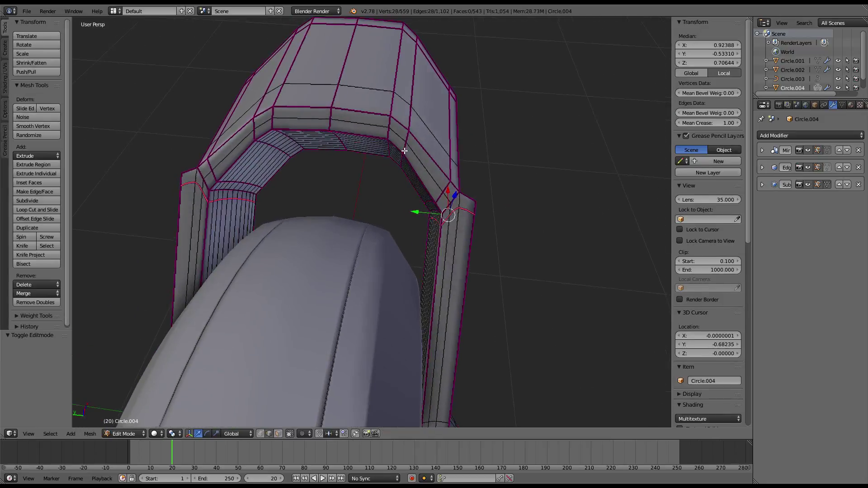
{"action": "left_click", "coordinate": [401, 145], "text": "alt"}
{"action": "scroll", "coordinate": [401, 144], "scroll_direction": "down", "scroll_amount": 3}
{"action": "middle_click_drag", "start_coordinate": [400, 145], "coordinate": [275, 192]}
{"action": "key", "text": "Tab"}
{"action": "key", "text": "Tab"}
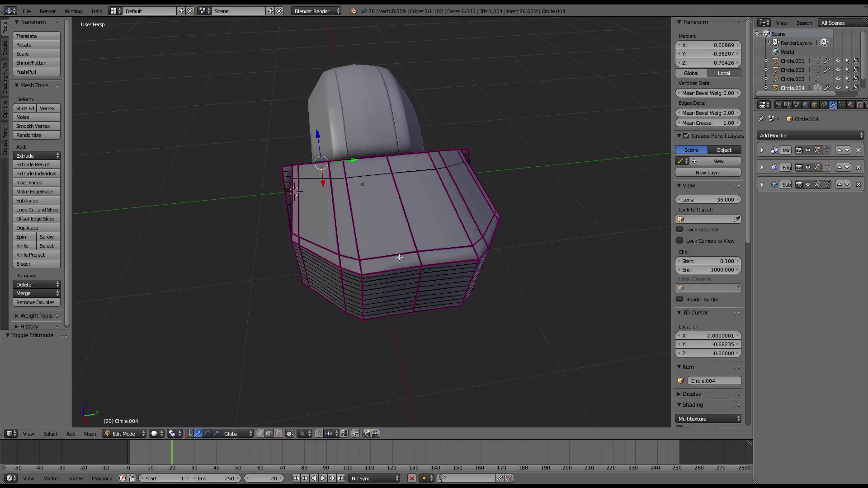
Delete a column of faces on the arm's inner side.
{"action": "left_click", "coordinate": [278, 434]}
{"action": "mouse_move", "coordinate": [343, 203]}
{"action": "middle_mouse_down"}
{"action": "mouse_move", "coordinate": [387, 131]}
{"action": "mouse_move", "coordinate": [423, 157]}
{"action": "mouse_move", "coordinate": [321, 347]}
{"action": "middle_mouse_up"}
{"action": "right_click", "coordinate": [388, 136], "text": "ctrl"}
{"action": "key", "text": "x"}
{"action": "left_click", "coordinate": [411, 178]}
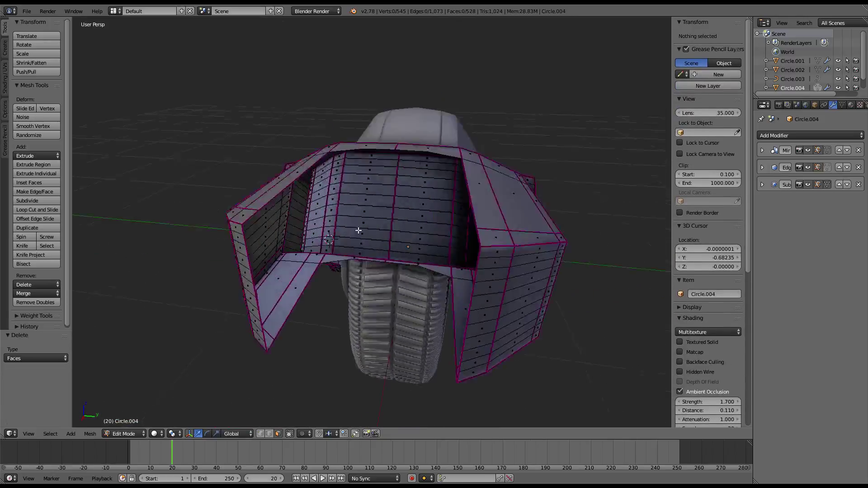
Fill the opening with two new faces between its border edges.
{"action": "right_click", "coordinate": [357, 180]}
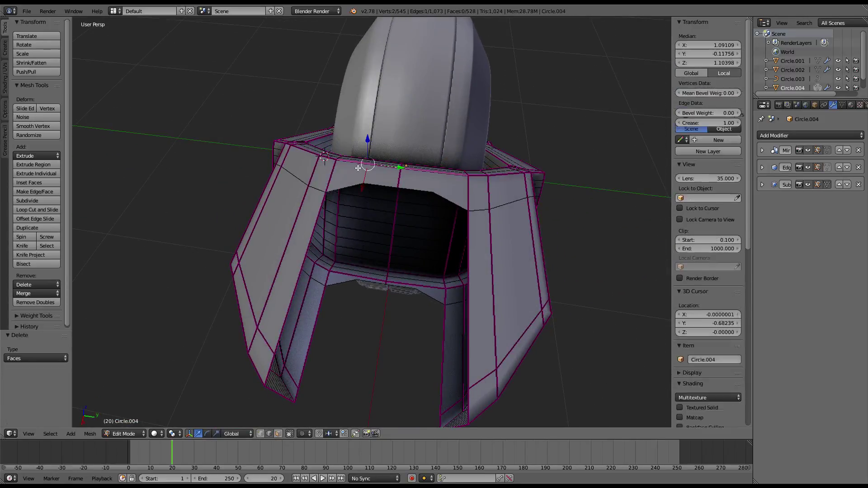
{"action": "key", "text": "f"}
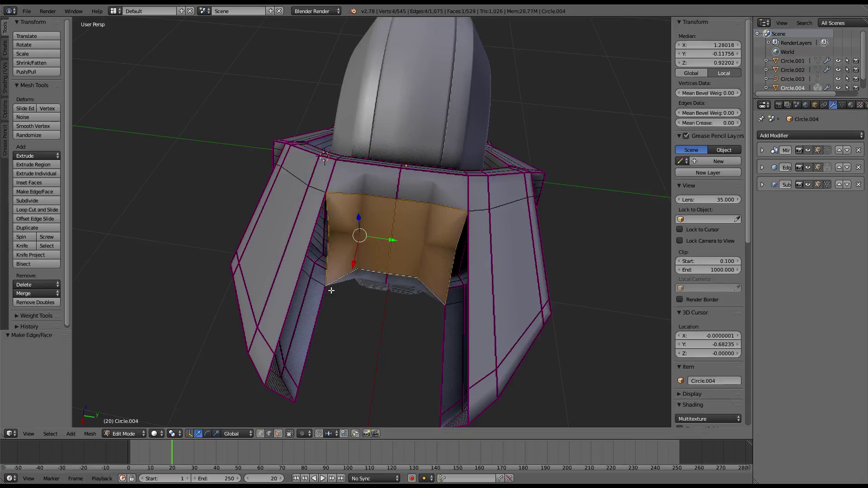
{"action": "right_click", "coordinate": [315, 322]}
{"action": "right_click", "coordinate": [301, 224], "text": "shift"}
{"action": "key", "text": "f"}
{"action": "mouse_move", "coordinate": [307, 223]}
{"action": "middle_mouse_down"}
{"action": "mouse_move", "coordinate": [290, 184]}
{"action": "mouse_move", "coordinate": [407, 163]}
{"action": "middle_mouse_up"}
Try subdividing the edges across the new faces, then undo it.
{"action": "right_click", "coordinate": [333, 208], "text": "ctrl+alt"}
{"action": "key", "text": "w"}
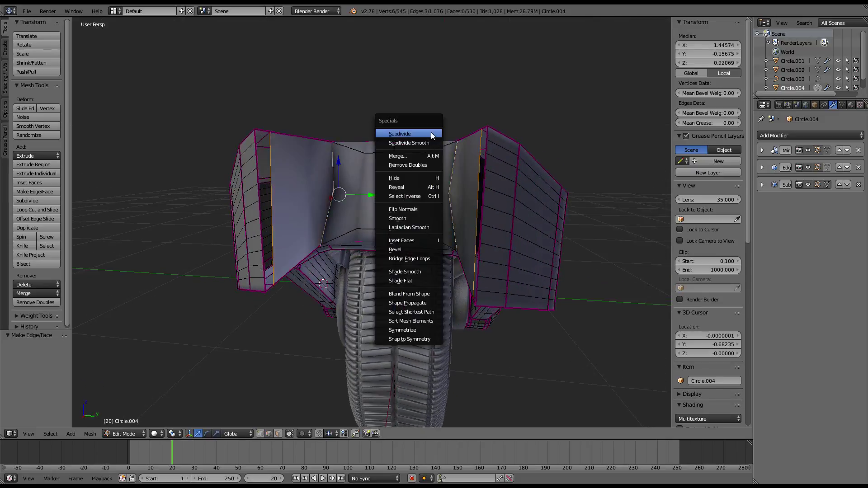
{"action": "left_click", "coordinate": [431, 135]}
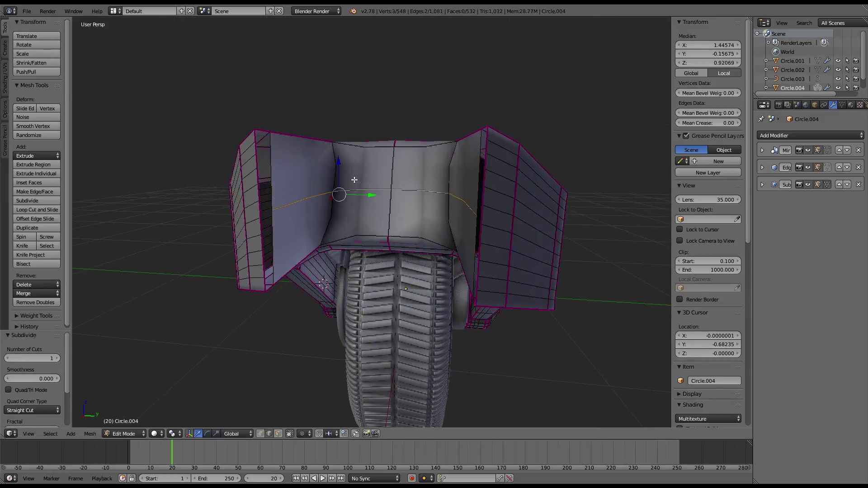
{"action": "key", "text": "ctrl+z"}
{"action": "mouse_move", "coordinate": [329, 178]}
{"action": "middle_mouse_down"}
{"action": "mouse_move", "coordinate": [450, 140]}
{"action": "mouse_move", "coordinate": [471, 94]}
{"action": "middle_mouse_up"}
{"action": "scroll", "coordinate": [466, 128], "scroll_direction": "up", "scroll_amount": 4}
Undo the most recently filled face on the arm.
{"action": "scroll", "coordinate": [467, 128], "scroll_direction": "down", "scroll_amount": 4}
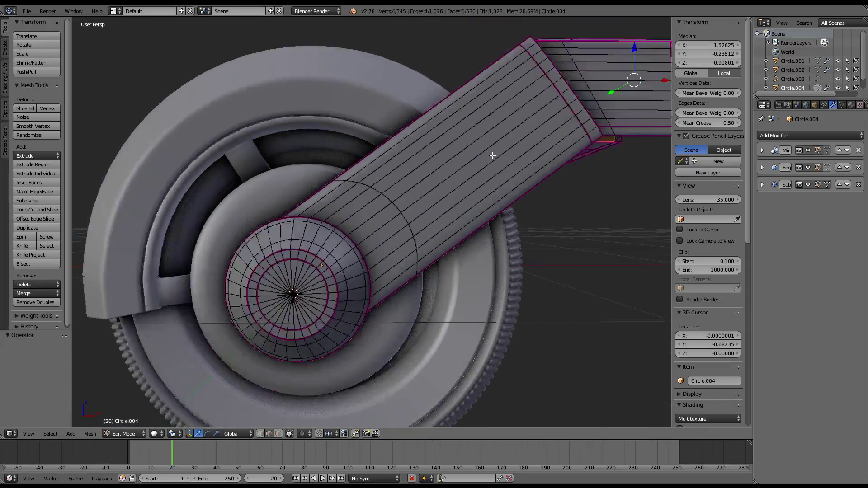
{"action": "mouse_move", "coordinate": [492, 153]}
{"action": "middle_mouse_down"}
{"action": "mouse_move", "coordinate": [363, 179]}
{"action": "mouse_move", "coordinate": [320, 99]}
{"action": "mouse_move", "coordinate": [447, 173]}
{"action": "middle_mouse_up"}
{"action": "key", "text": "ctrl+z"}
{"action": "scroll", "coordinate": [447, 173], "scroll_direction": "up", "scroll_amount": 4}
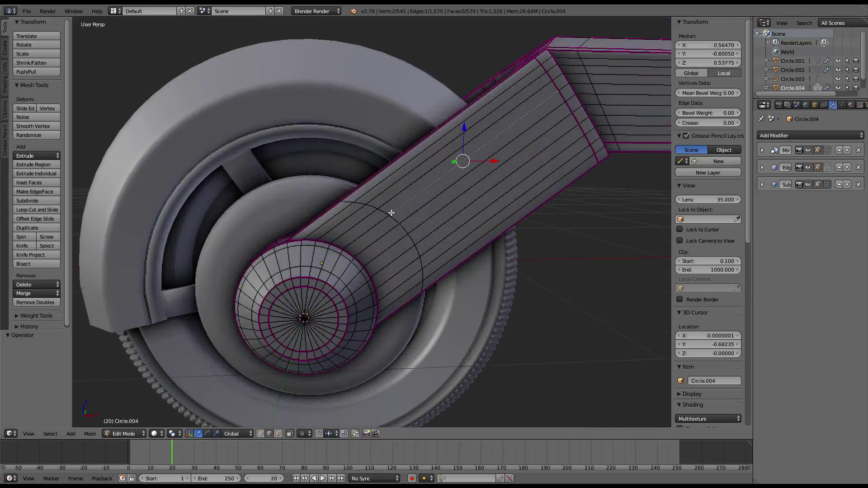
{"action": "middle_click_drag", "start_coordinate": [382, 209], "coordinate": [361, 186]}
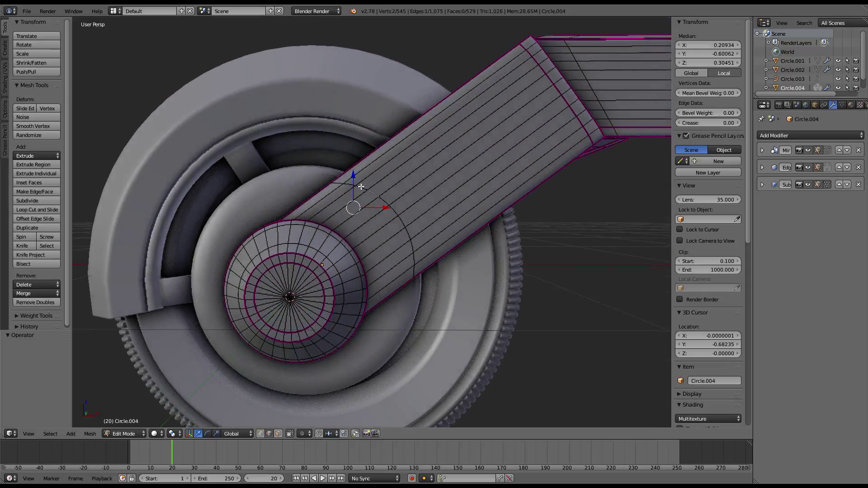
Select an edge path near the hub and open Merge, but cancel without merging.
{"action": "right_click", "coordinate": [414, 248], "text": "ctrl"}
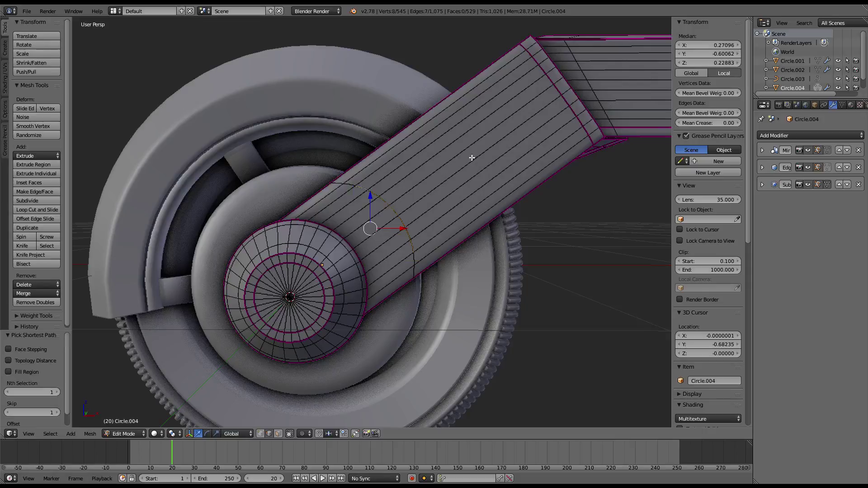
{"action": "key", "text": "w"}
{"action": "left_click", "coordinate": [462, 181]}
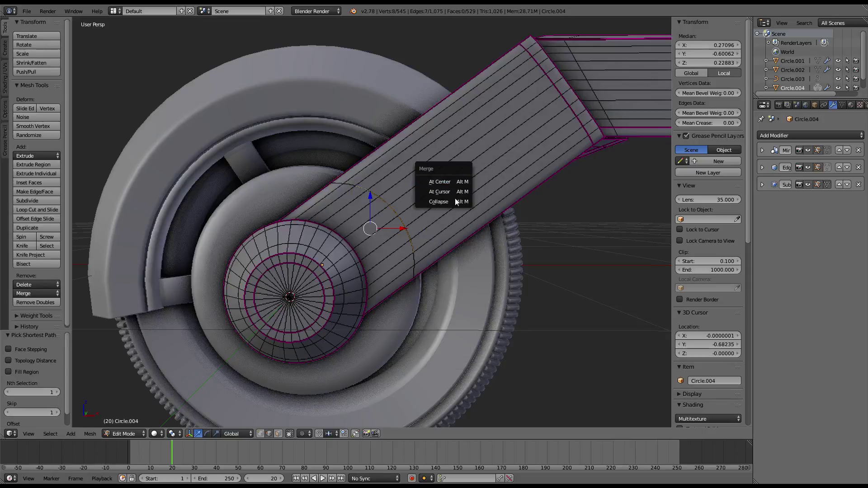
{"action": "right_click", "coordinate": [367, 191]}
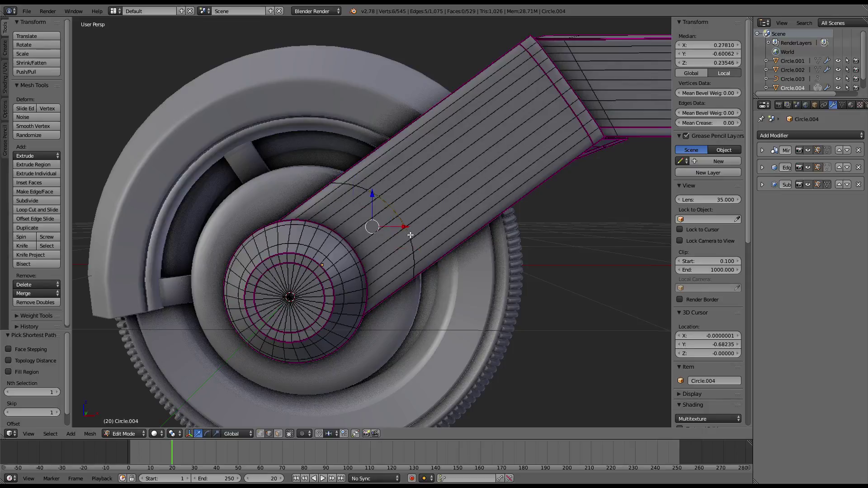
Collapse the stray vertices where the fender arm meets the hub into one point.
{"action": "key", "text": "w"}
{"action": "key", "text": "w"}
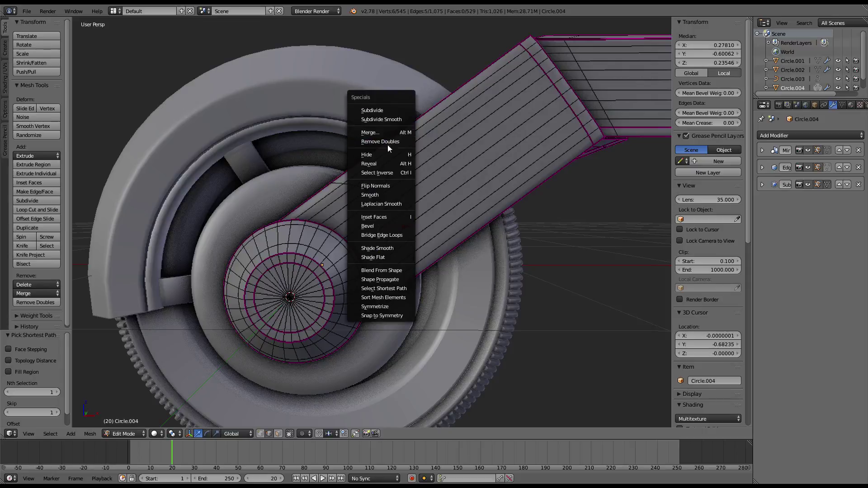
{"action": "left_click", "coordinate": [380, 130]}
{"action": "left_click", "coordinate": [346, 151]}
{"action": "mouse_move", "coordinate": [346, 152]}
{"action": "middle_mouse_down"}
{"action": "mouse_move", "coordinate": [338, 144]}
{"action": "mouse_move", "coordinate": [376, 159]}
{"action": "mouse_move", "coordinate": [363, 172]}
{"action": "middle_mouse_up"}
{"action": "key", "text": "Tab"}
{"action": "key", "text": "Tab"}
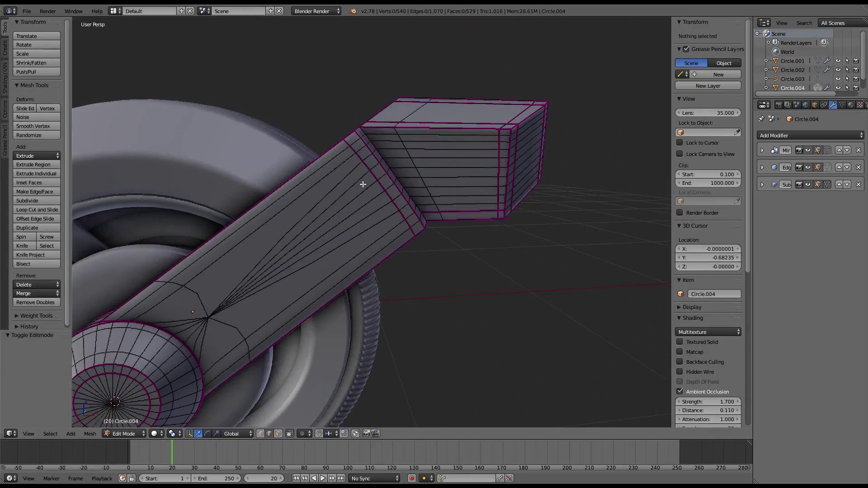
Collapse an edge ring across the arm to simplify its seam geometry.
{"action": "right_click", "coordinate": [365, 166], "text": "ctrl+alt"}
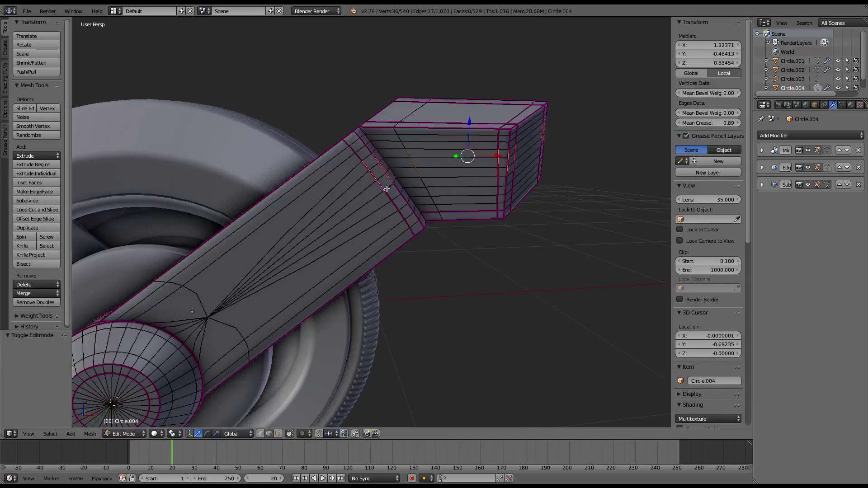
{"action": "key", "text": "w"}
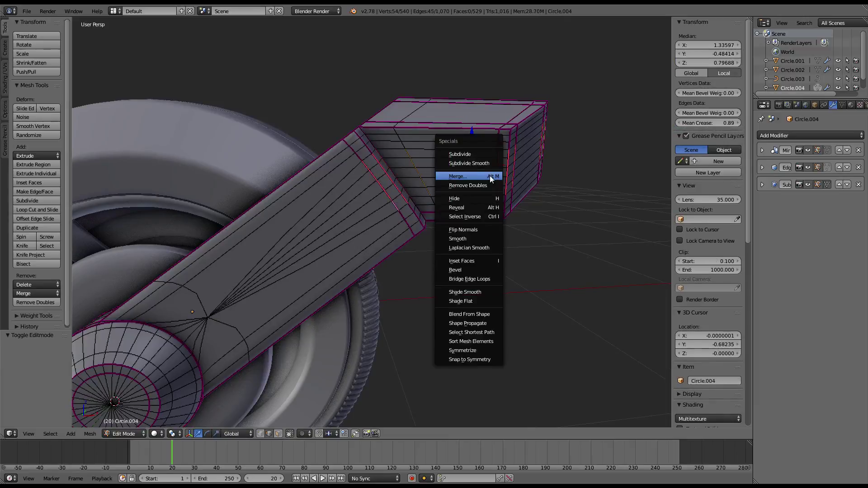
{"action": "left_click", "coordinate": [490, 175]}
{"action": "mouse_move", "coordinate": [490, 175]}
{"action": "middle_mouse_down"}
{"action": "mouse_move", "coordinate": [444, 170]}
{"action": "mouse_move", "coordinate": [427, 132]}
{"action": "mouse_move", "coordinate": [329, 163]}
{"action": "mouse_move", "coordinate": [326, 180]}
{"action": "mouse_move", "coordinate": [330, 174]}
{"action": "middle_mouse_up"}
{"action": "key", "text": "Tab"}
{"action": "key", "text": "Tab"}
{"action": "mouse_move", "coordinate": [349, 138]}
{"action": "middle_mouse_down"}
{"action": "mouse_move", "coordinate": [359, 143]}
{"action": "mouse_move", "coordinate": [346, 151]}
{"action": "mouse_move", "coordinate": [304, 118]}
{"action": "middle_mouse_up"}
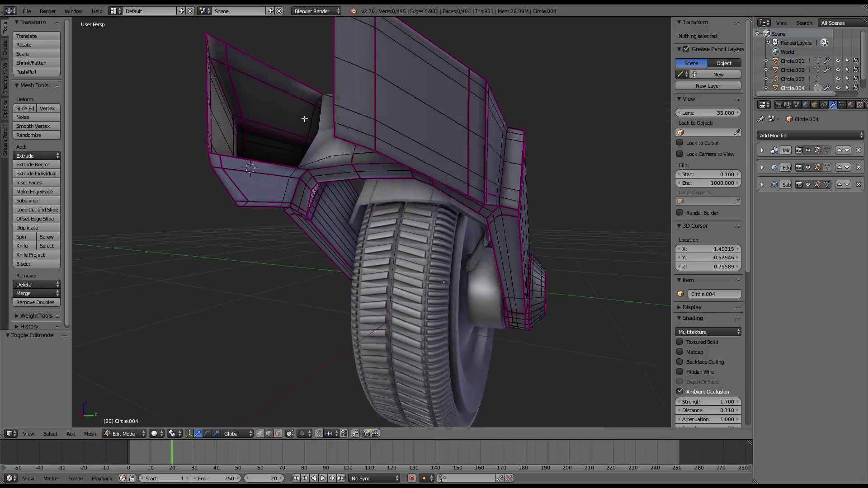
Fill a face between two edges on the fender's inner side.
{"action": "right_click", "coordinate": [283, 166]}
{"action": "right_click", "coordinate": [282, 77], "text": "shift"}
{"action": "key", "text": "f"}
{"action": "mouse_move", "coordinate": [282, 77]}
{"action": "middle_mouse_down"}
{"action": "mouse_move", "coordinate": [310, 100]}
{"action": "mouse_move", "coordinate": [298, 150]}
{"action": "middle_mouse_up"}
Give the fender's top edges a full crease.
{"action": "right_click", "coordinate": [276, 180]}
{"action": "key", "text": "w"}
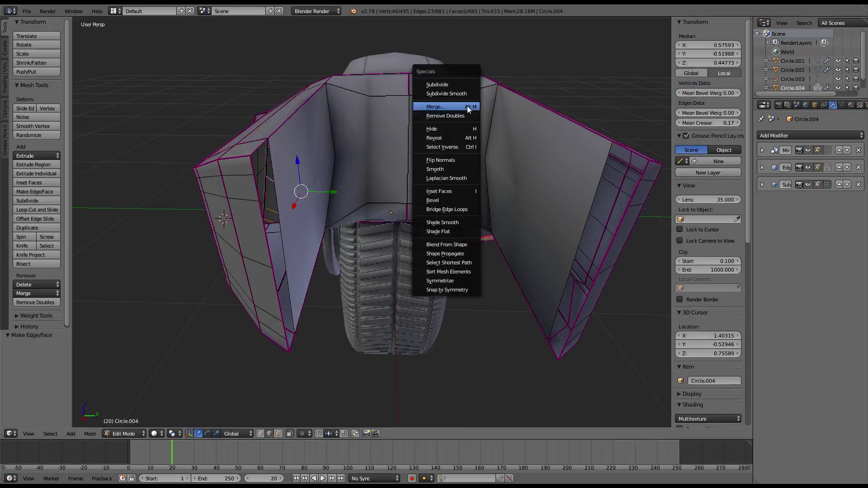
{"action": "right_click", "coordinate": [606, 164], "text": "shift"}
{"action": "key", "text": "w"}
{"action": "right_click", "coordinate": [452, 109]}
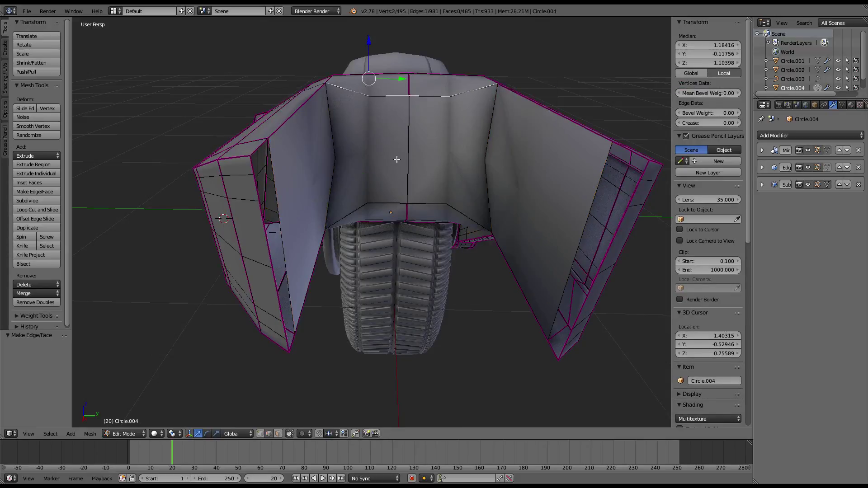
{"action": "left_click_drag", "start_coordinate": [716, 122], "coordinate": [741, 123]}
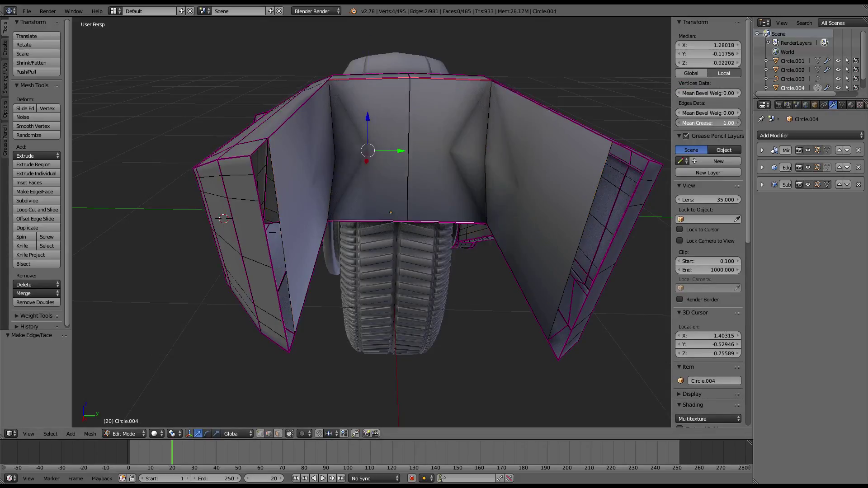
{"action": "key", "text": "ctrl+z"}
{"action": "key", "text": "ctrl+shift+z"}
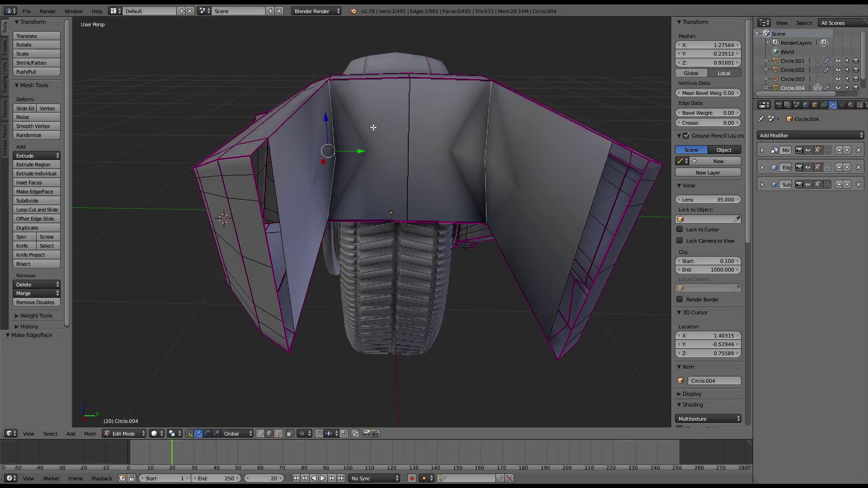
Subdivide the centre and right-side edges and slide the new loop upward.
{"action": "right_click", "coordinate": [420, 108]}
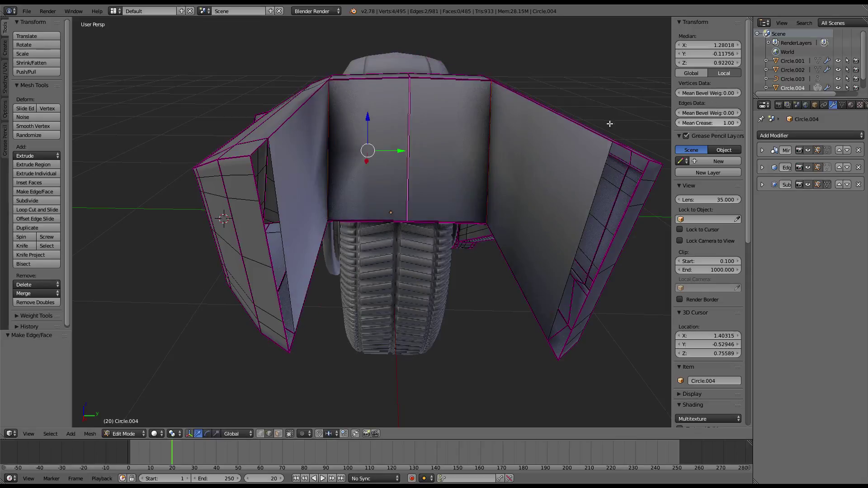
{"action": "right_click", "coordinate": [583, 253], "text": "shift"}
{"action": "key", "text": "w"}
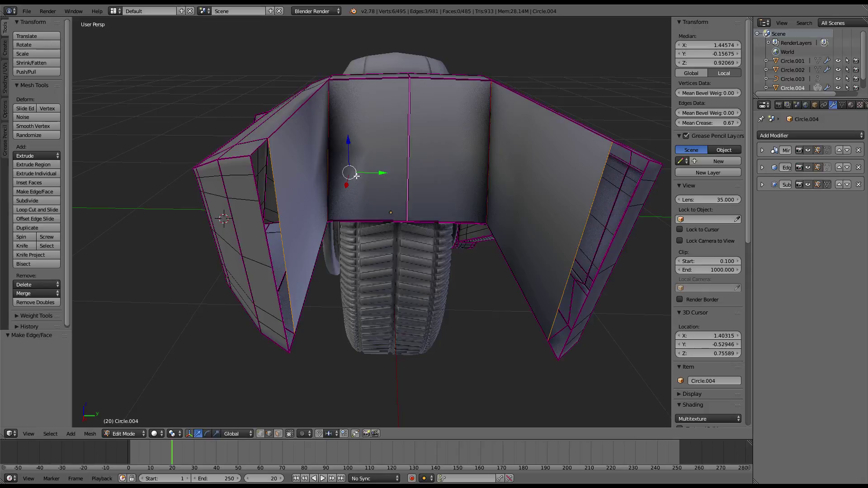
{"action": "key", "text": "w"}
{"action": "left_click", "coordinate": [440, 111]}
{"action": "right_click", "coordinate": [359, 149], "text": "alt"}
{"action": "key", "text": "g"}
{"action": "key", "text": "g"}
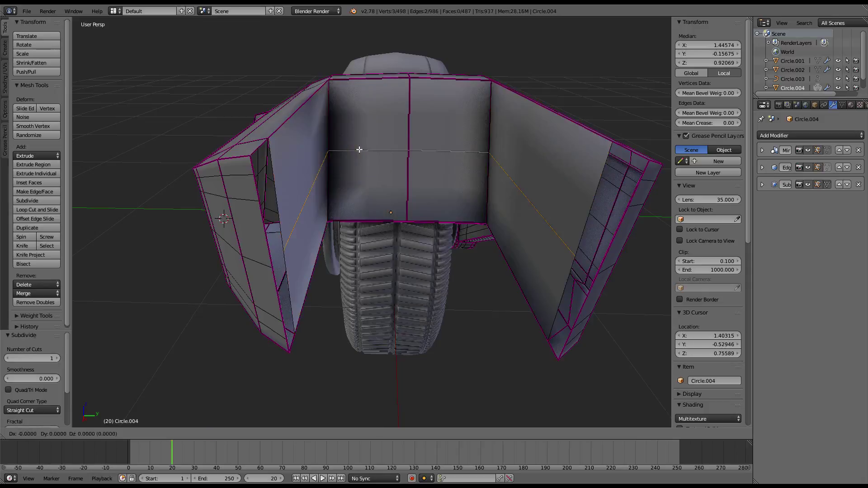
{"action": "left_click", "coordinate": [356, 93]}
Subdivide the faces and slide the new horizontal loop to a new height.
{"action": "mouse_move", "coordinate": [393, 163]}
{"action": "middle_mouse_down"}
{"action": "mouse_move", "coordinate": [384, 121]}
{"action": "mouse_move", "coordinate": [348, 221]}
{"action": "middle_mouse_up"}
{"action": "key", "text": "w"}
{"action": "left_click", "coordinate": [384, 121]}
{"action": "right_click", "coordinate": [375, 120], "text": "alt"}
{"action": "key", "text": "g"}
{"action": "key", "text": "g"}
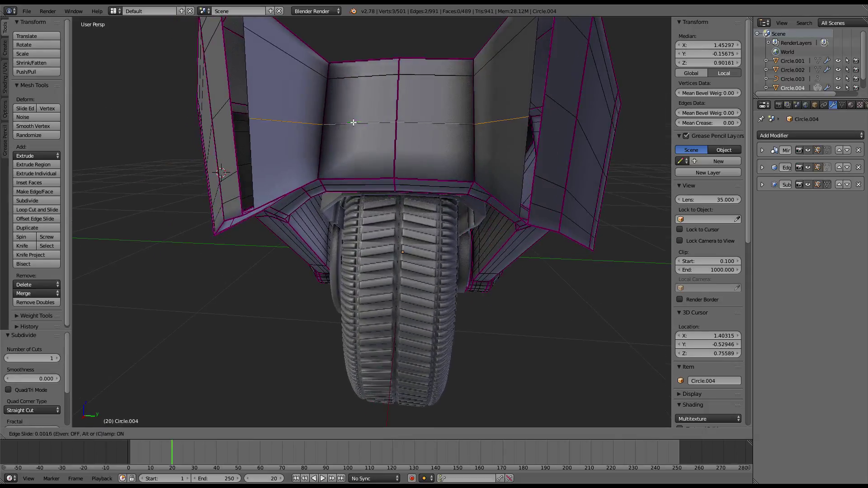
{"action": "left_click", "coordinate": [351, 174]}
Subdivide another face band and slide its new loop up to the fender top.
{"action": "key", "text": "w"}
{"action": "left_click", "coordinate": [427, 93]}
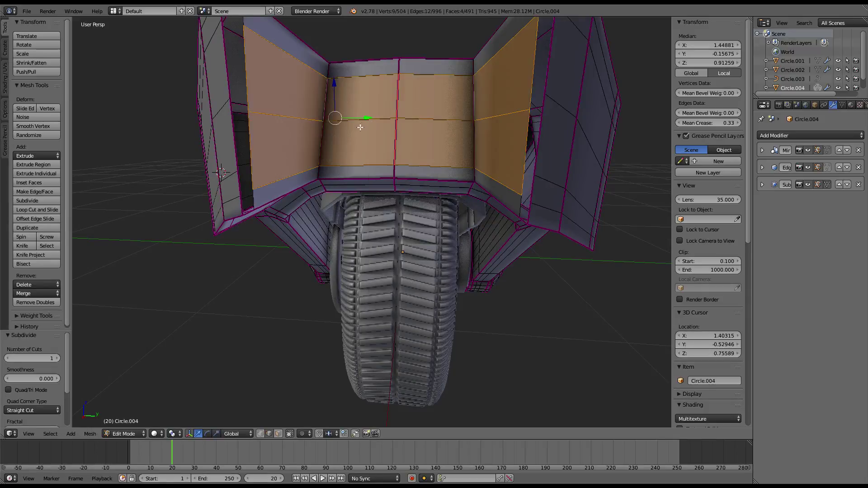
{"action": "right_click", "coordinate": [340, 117], "text": "alt"}
{"action": "key", "text": "g"}
{"action": "key", "text": "g"}
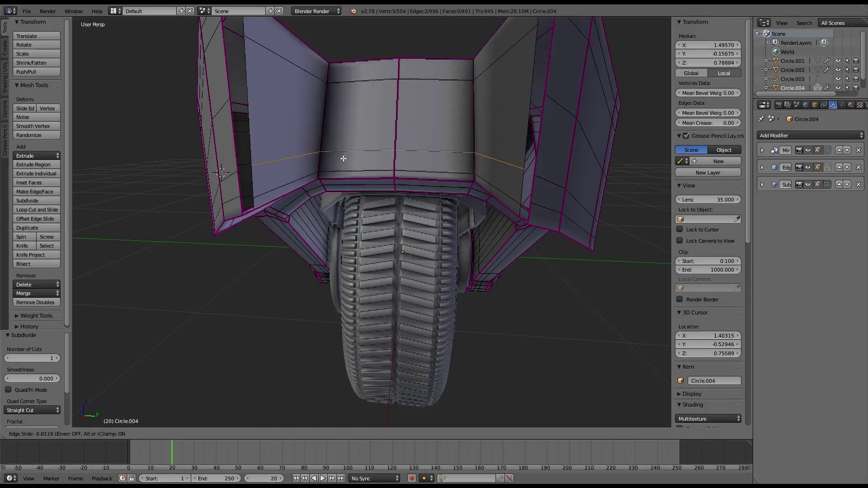
{"action": "left_click", "coordinate": [345, 165]}
{"action": "key", "text": "g"}
{"action": "key", "text": "g"}
{"action": "left_click", "coordinate": [345, 160]}
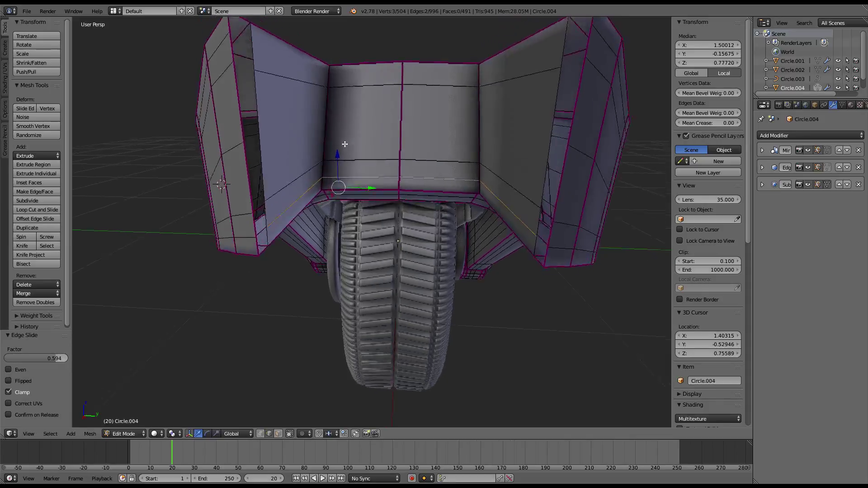
{"action": "middle_click_drag", "start_coordinate": [345, 145], "coordinate": [337, 180]}
{"action": "key", "text": "g"}
{"action": "key", "text": "g"}
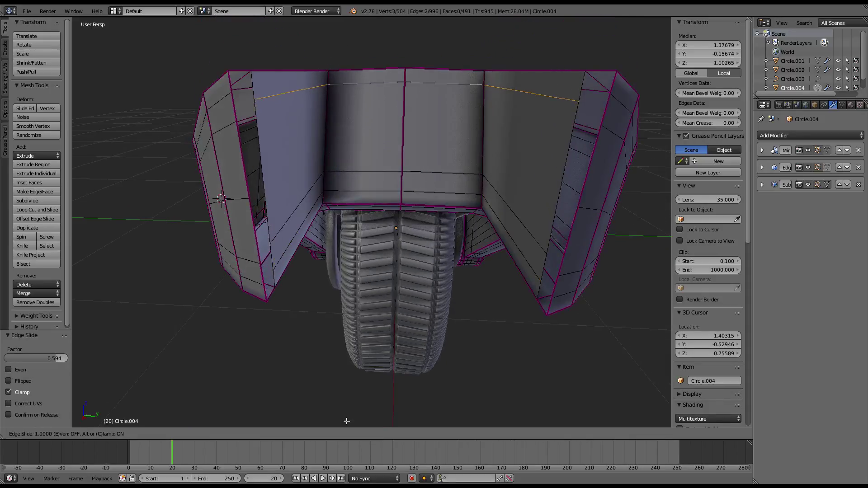
{"action": "left_click", "coordinate": [355, 62]}
Subdivide the face ring and slide the new loop just below the top edge.
{"action": "right_click", "coordinate": [357, 82], "text": "ctrl+alt"}
{"action": "key", "text": "w"}
{"action": "left_click", "coordinate": [392, 105]}
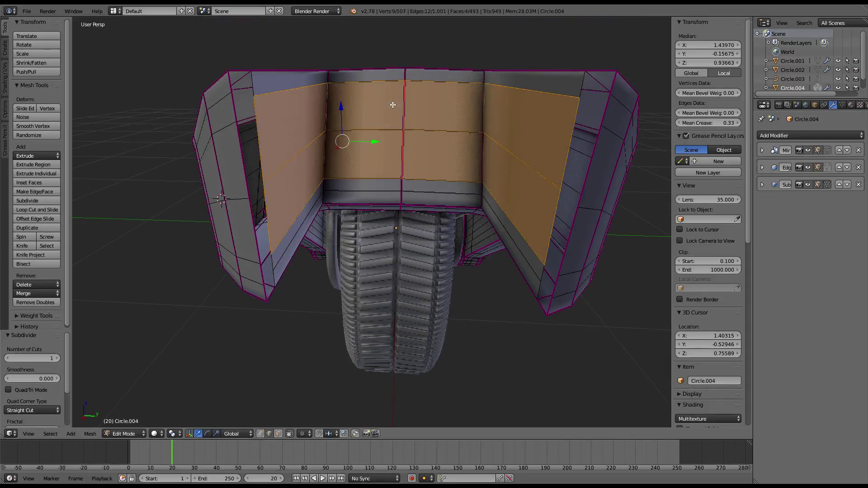
{"action": "right_click", "coordinate": [379, 129], "text": "alt"}
{"action": "key", "text": "g"}
{"action": "key", "text": "g"}
{"action": "left_click", "coordinate": [376, 72]}
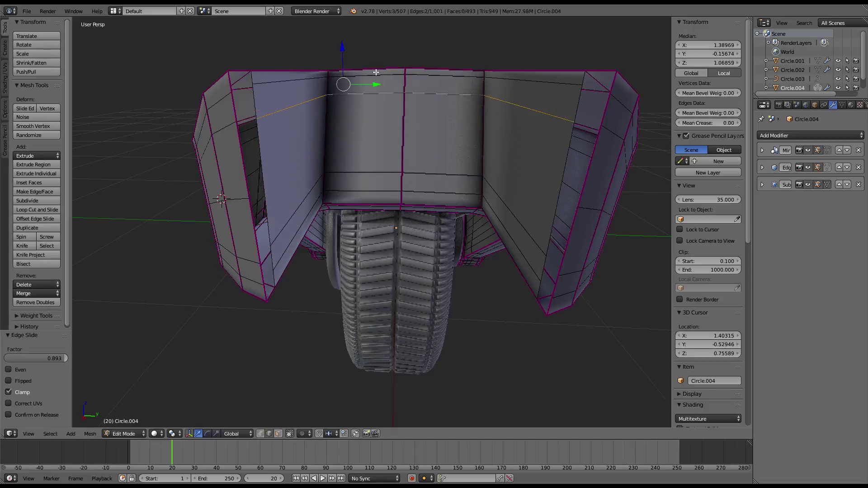
{"action": "key", "text": "g"}
{"action": "key", "text": "g"}
{"action": "left_click", "coordinate": [374, 81]}
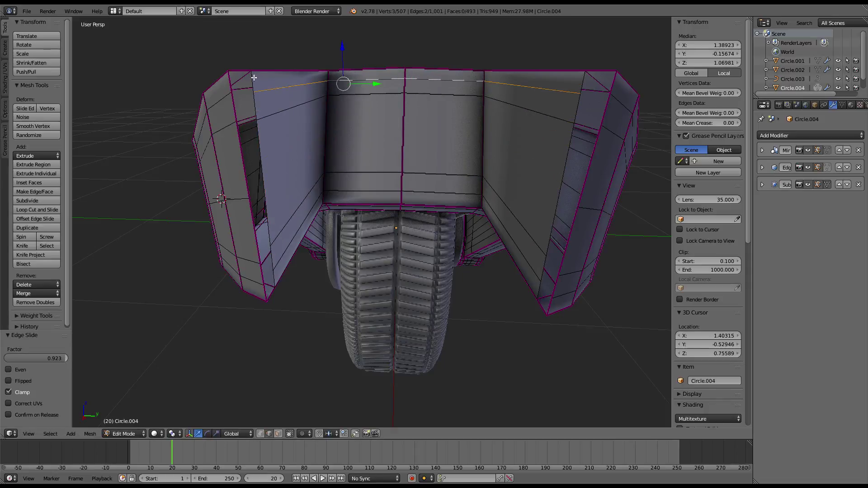
Fill the gaps at the fender's top and lower corners and side with faces.
{"action": "right_click", "coordinate": [229, 80]}
{"action": "key", "text": "f"}
{"action": "right_click", "coordinate": [232, 100]}
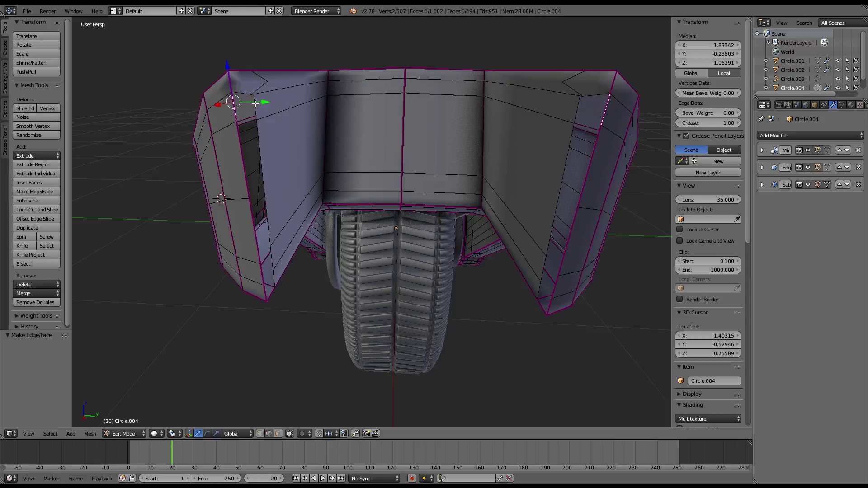
{"action": "right_click", "coordinate": [255, 104], "text": "shift"}
{"action": "key", "text": "f"}
{"action": "right_click", "coordinate": [269, 290]}
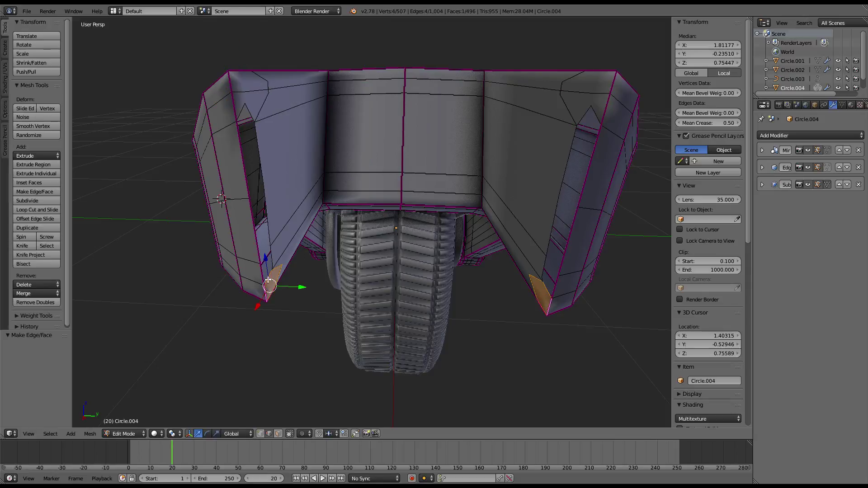
{"action": "right_click", "coordinate": [269, 256]}
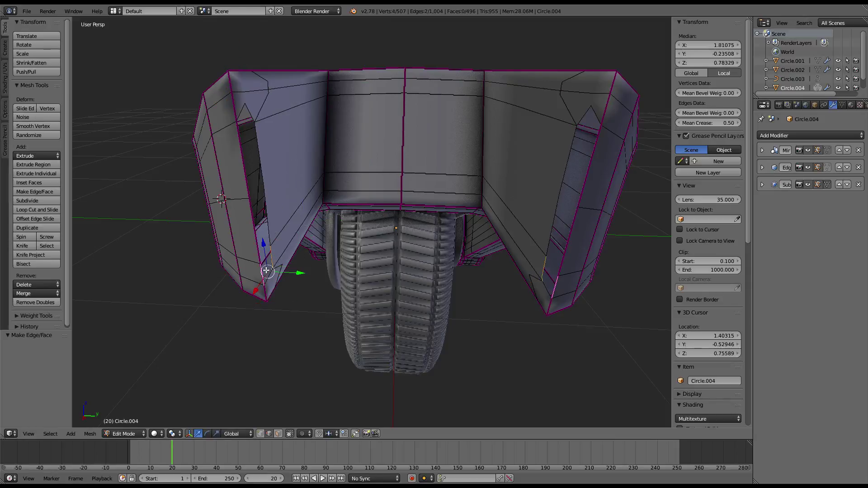
{"action": "key", "text": "f"}
{"action": "right_click", "coordinate": [261, 198]}
{"action": "key", "text": "f"}
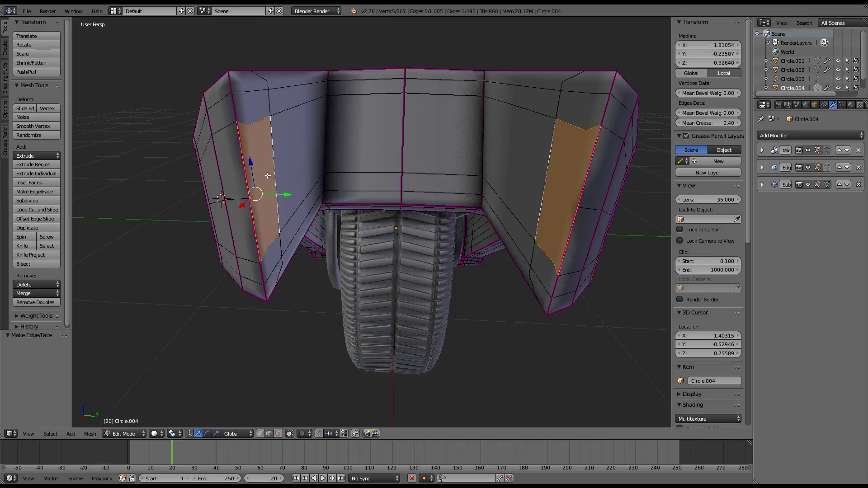
Give the vertical edge loop on the fender side a full crease.
{"action": "right_click", "coordinate": [271, 96], "text": "alt"}
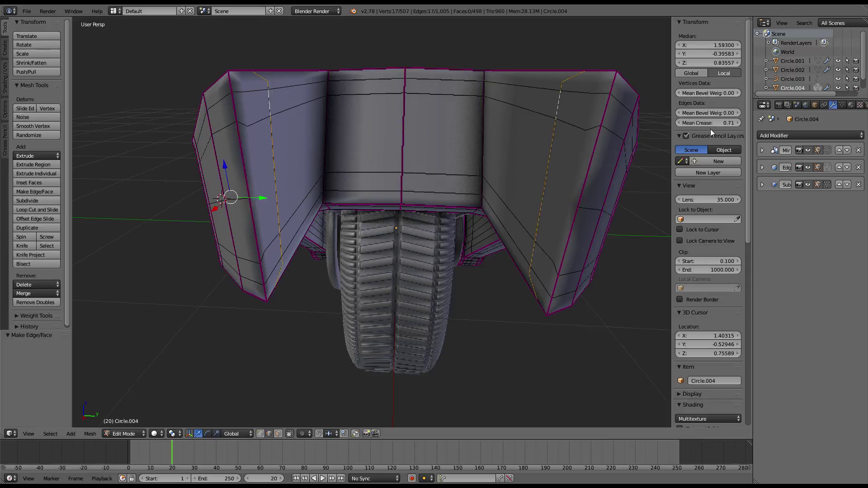
{"action": "left_click_drag", "start_coordinate": [709, 126], "coordinate": [741, 126]}
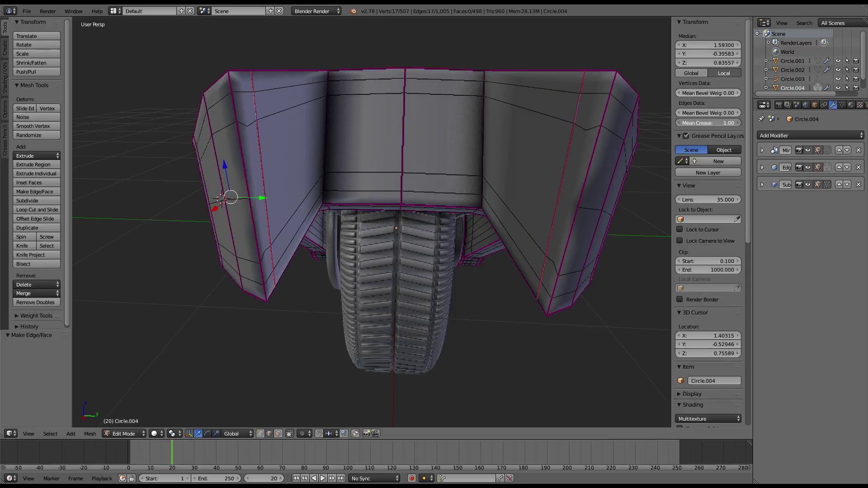
{"action": "right_click", "coordinate": [259, 114], "text": "alt"}
{"action": "mouse_move", "coordinate": [438, 105]}
{"action": "middle_mouse_down"}
{"action": "mouse_move", "coordinate": [523, 91]}
{"action": "mouse_move", "coordinate": [515, 97]}
{"action": "mouse_move", "coordinate": [524, 98]}
{"action": "mouse_move", "coordinate": [345, 109]}
{"action": "middle_mouse_up"}
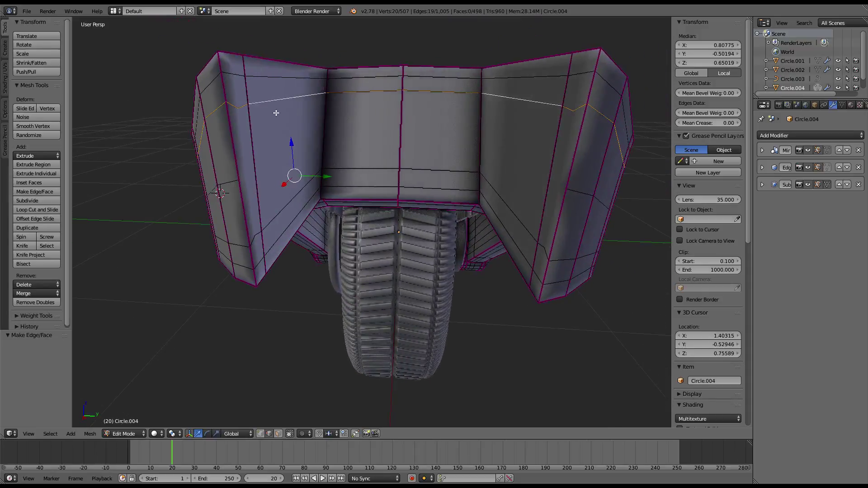
Crease the top edge paths of the fender to 1 with Shift+E.
{"action": "right_click", "coordinate": [239, 107]}
{"action": "right_click", "coordinate": [378, 100], "text": "ctrl"}
{"action": "key", "text": "shift+e"}
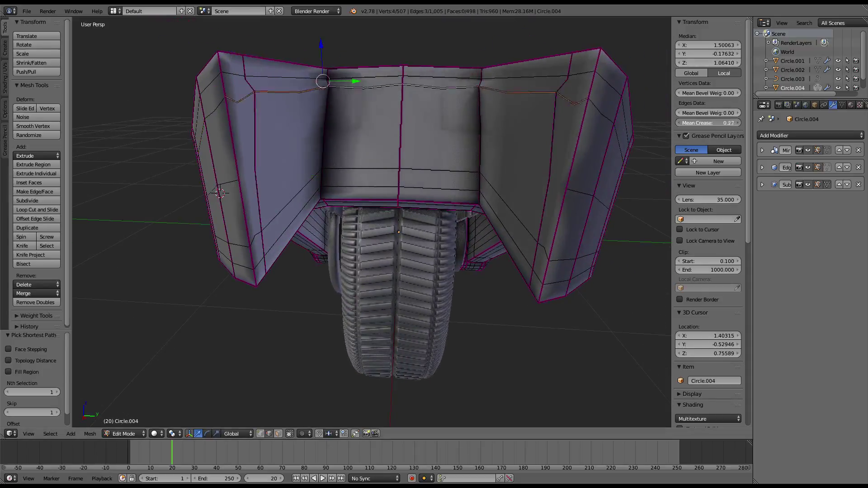
{"action": "key", "text": "1"}
{"action": "key", "text": "Return"}
{"action": "right_click", "coordinate": [238, 73]}
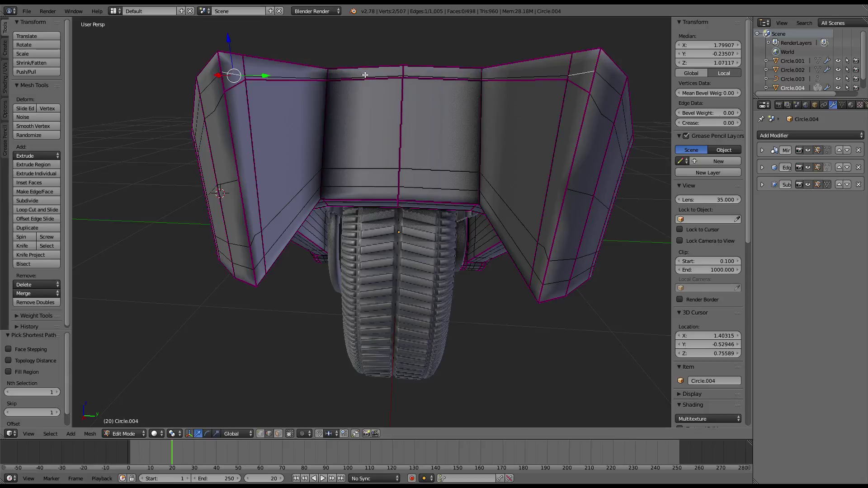
{"action": "key", "text": "shift+e"}
{"action": "key", "text": "1"}
{"action": "key", "text": "Return"}
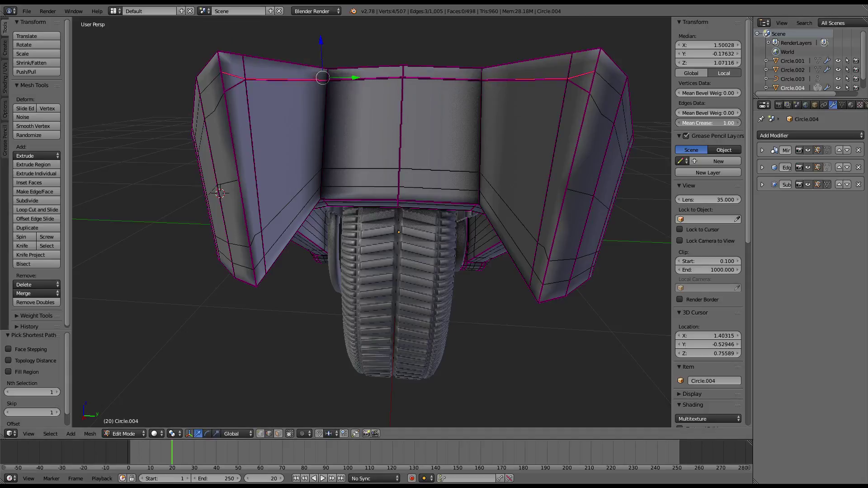
Slide a top edge loop to a new position along the shell.
{"action": "right_click", "coordinate": [266, 86]}
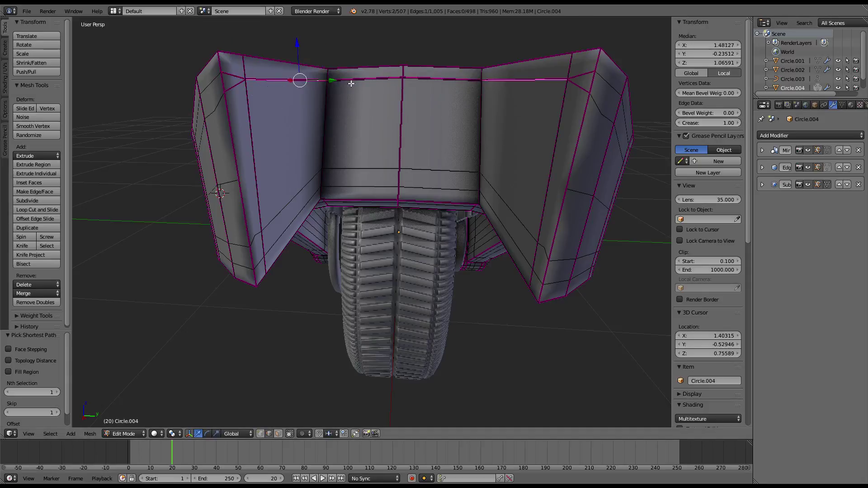
{"action": "key", "text": "g"}
{"action": "key", "text": "g"}
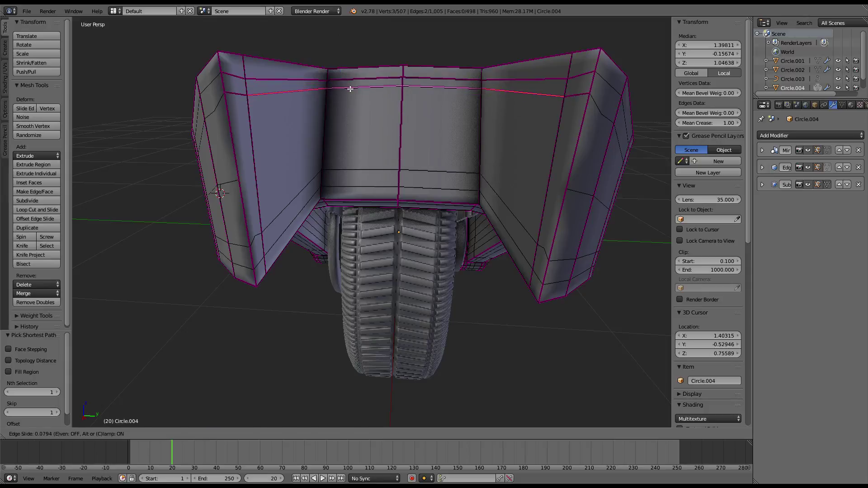
{"action": "left_click", "coordinate": [257, 100]}
Slide an upper edge loop of the shell further upward.
{"action": "key", "text": "Tab"}
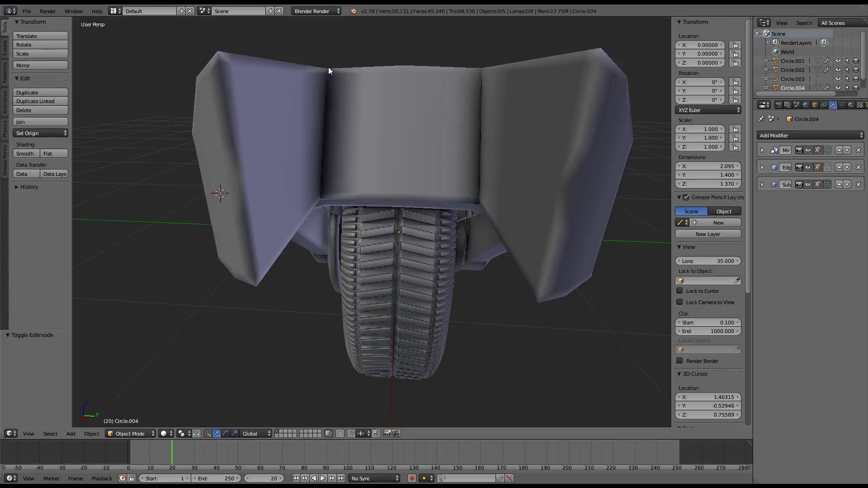
{"action": "key", "text": "Tab"}
{"action": "right_click", "coordinate": [277, 78]}
{"action": "left_click", "coordinate": [355, 77], "text": "shift"}
{"action": "key", "text": "g"}
{"action": "key", "text": "g"}
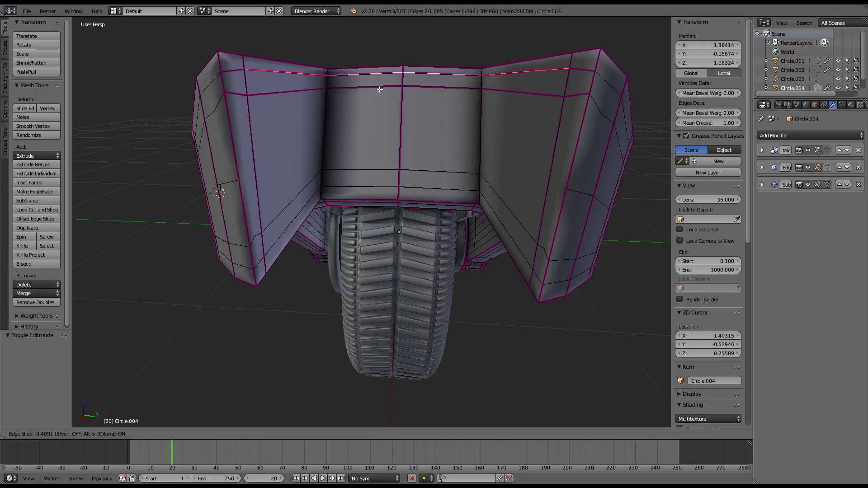
{"action": "left_click", "coordinate": [298, 149]}
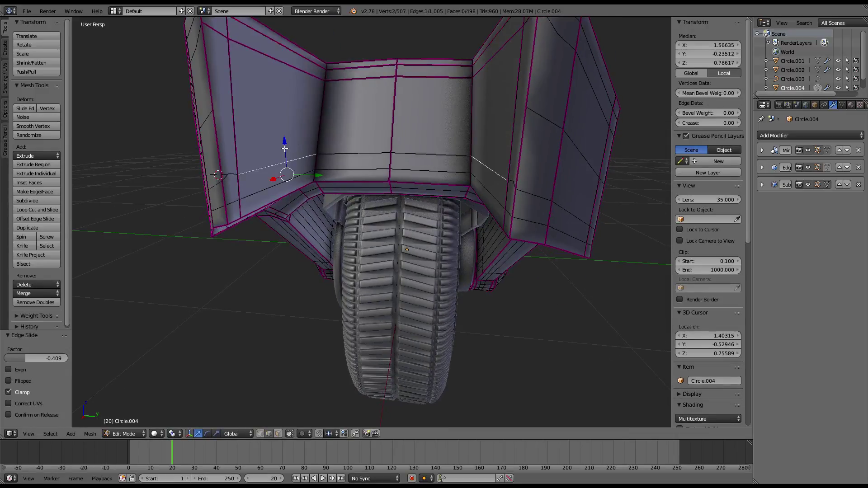
{"action": "middle_click_drag", "start_coordinate": [285, 148], "coordinate": [278, 141]}
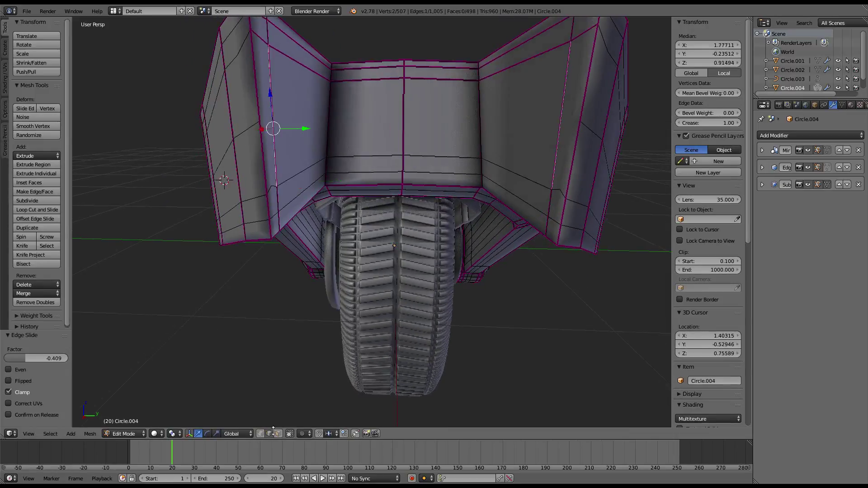
Delete the faces on the arm's inner side.
{"action": "key", "text": "a"}
{"action": "right_click", "coordinate": [273, 128]}
{"action": "key", "text": "x"}
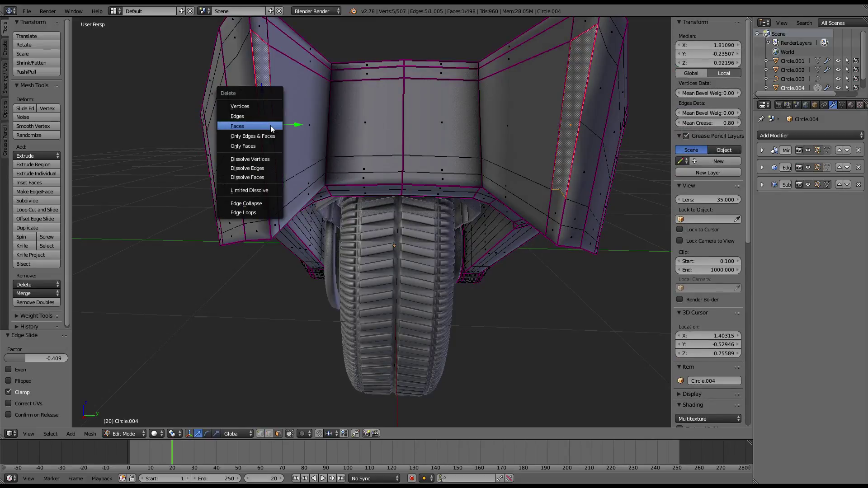
{"action": "left_click", "coordinate": [272, 128]}
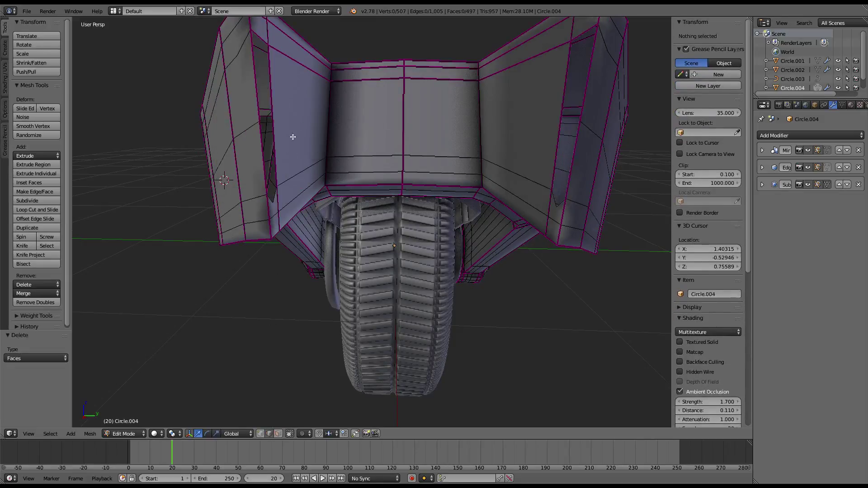
Subdivide an edge ring across the shell to add a supporting loop.
{"action": "right_click", "coordinate": [405, 78], "text": "ctrl+alt"}
{"action": "key", "text": "w"}
{"action": "left_click", "coordinate": [405, 78]}
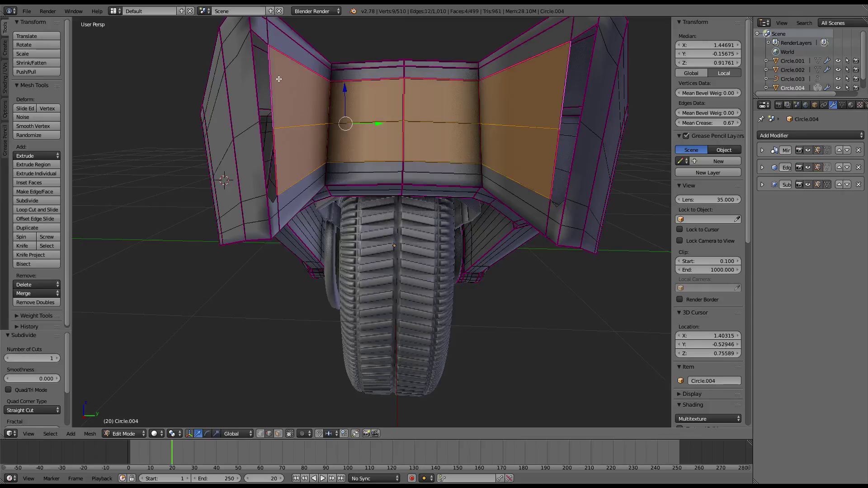
{"action": "right_click", "coordinate": [255, 71]}
{"action": "right_click", "coordinate": [268, 150], "text": "alt"}
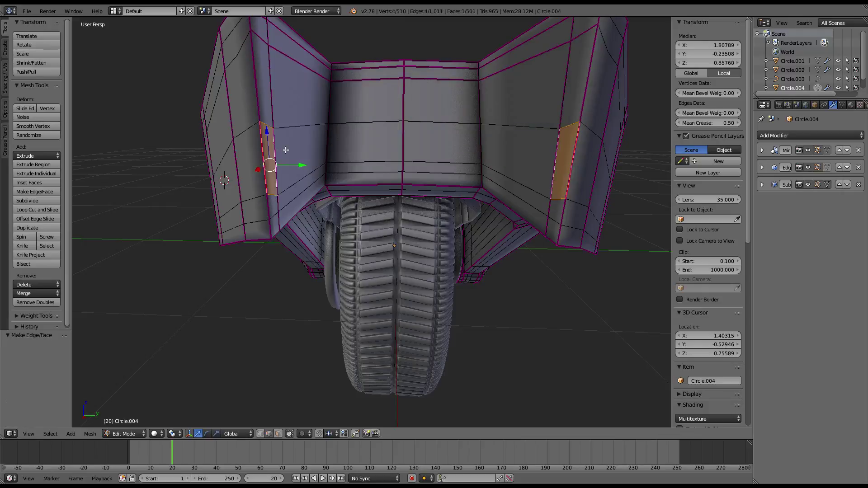
{"action": "key", "text": "Tab"}
{"action": "mouse_move", "coordinate": [321, 116]}
{"action": "middle_mouse_down"}
{"action": "mouse_move", "coordinate": [282, 166]}
{"action": "mouse_move", "coordinate": [372, 153]}
{"action": "middle_mouse_up"}
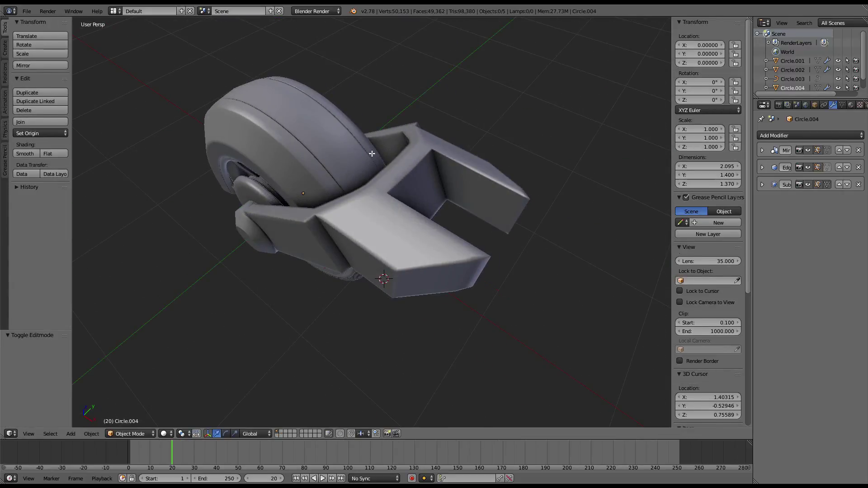
{"action": "key", "text": "Tab"}
Set a Mean Crease of 1.00 on the edge loop where the arm meets the hub.
{"action": "mouse_move", "coordinate": [331, 121]}
{"action": "middle_mouse_down"}
{"action": "mouse_move", "coordinate": [320, 116]}
{"action": "mouse_move", "coordinate": [338, 151]}
{"action": "mouse_move", "coordinate": [470, 192]}
{"action": "mouse_move", "coordinate": [387, 83]}
{"action": "mouse_move", "coordinate": [304, 151]}
{"action": "mouse_move", "coordinate": [286, 91]}
{"action": "mouse_move", "coordinate": [467, 145]}
{"action": "middle_mouse_up"}
{"action": "right_click", "coordinate": [471, 192], "text": "alt"}
{"action": "right_click", "coordinate": [455, 179], "text": "alt"}
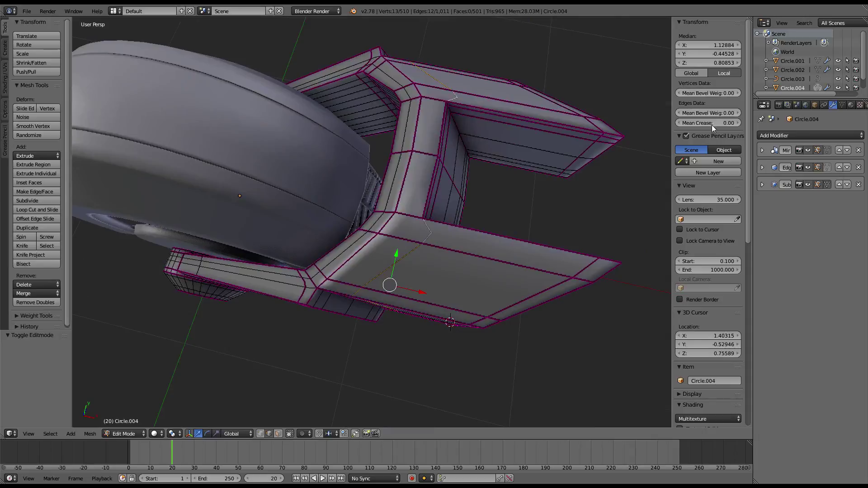
{"action": "left_click_drag", "start_coordinate": [711, 124], "coordinate": [741, 125]}
{"action": "mouse_move", "coordinate": [452, 180]}
{"action": "middle_mouse_down"}
{"action": "mouse_move", "coordinate": [290, 111]}
{"action": "mouse_move", "coordinate": [340, 128]}
{"action": "mouse_move", "coordinate": [346, 121]}
{"action": "mouse_move", "coordinate": [348, 220]}
{"action": "mouse_move", "coordinate": [355, 202]}
{"action": "middle_mouse_up"}
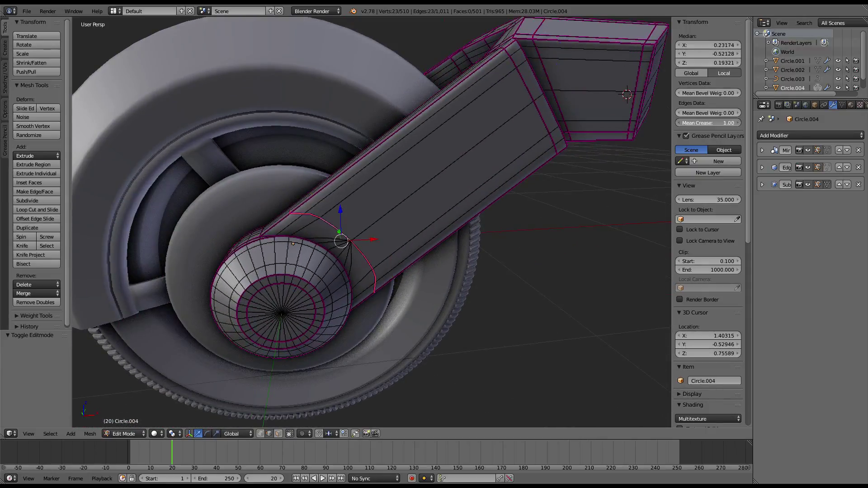
{"action": "mouse_move", "coordinate": [497, 162]}
{"action": "middle_mouse_down"}
{"action": "mouse_move", "coordinate": [414, 171]}
{"action": "mouse_move", "coordinate": [388, 139]}
{"action": "mouse_move", "coordinate": [494, 170]}
{"action": "mouse_move", "coordinate": [485, 188]}
{"action": "mouse_move", "coordinate": [460, 197]}
{"action": "mouse_move", "coordinate": [376, 207]}
{"action": "mouse_move", "coordinate": [456, 147]}
{"action": "mouse_move", "coordinate": [449, 224]}
{"action": "mouse_move", "coordinate": [351, 214]}
{"action": "mouse_move", "coordinate": [337, 157]}
{"action": "middle_mouse_up"}
{"action": "key", "text": "Tab"}
{"action": "key", "text": "Tab"}
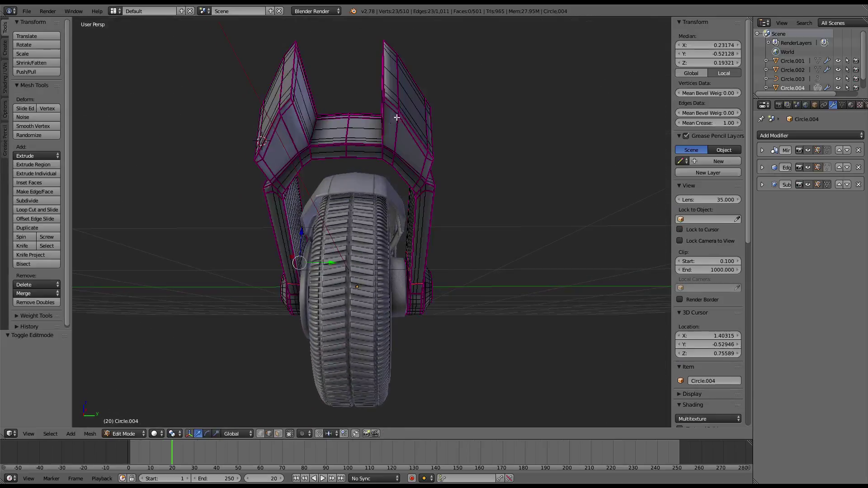
{"action": "mouse_move", "coordinate": [394, 117]}
{"action": "middle_mouse_down"}
{"action": "mouse_move", "coordinate": [453, 149]}
{"action": "mouse_move", "coordinate": [397, 167]}
{"action": "mouse_move", "coordinate": [333, 153]}
{"action": "mouse_move", "coordinate": [343, 180]}
{"action": "middle_mouse_up"}
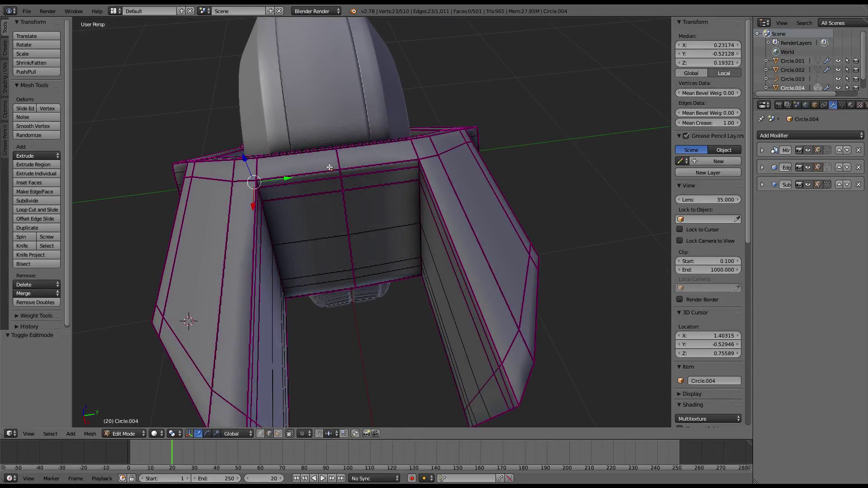
Subdivide the edge ring through the fender's centre faces and slide the new loop into place.
{"action": "right_click", "coordinate": [328, 168], "text": "ctrl+alt"}
{"action": "key", "text": "w"}
{"action": "left_click", "coordinate": [432, 107]}
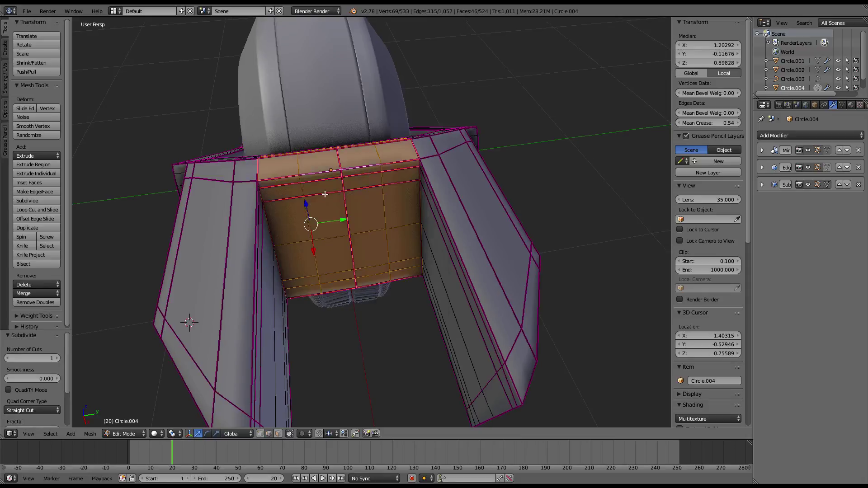
{"action": "key", "text": "g"}
{"action": "key", "text": "g"}
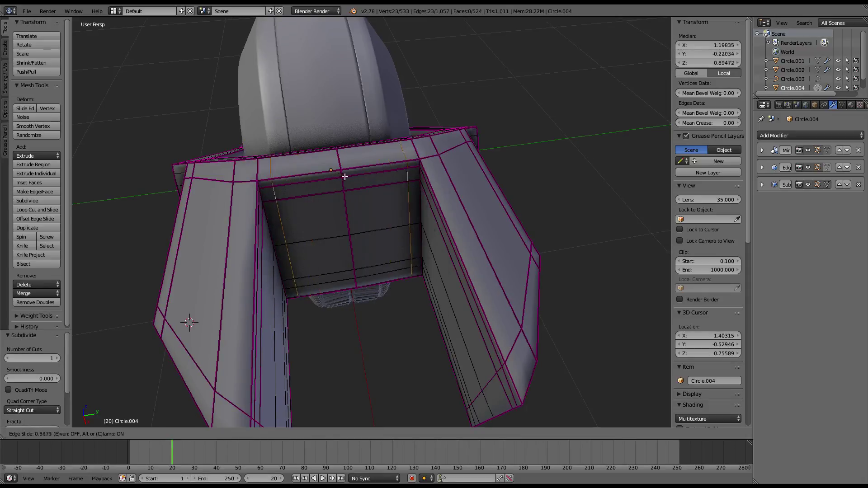
{"action": "left_click", "coordinate": [351, 177]}
Subdivide across the arm and slide the new loop along it.
{"action": "middle_click_drag", "start_coordinate": [259, 233], "coordinate": [546, 122]}
{"action": "key", "text": "w"}
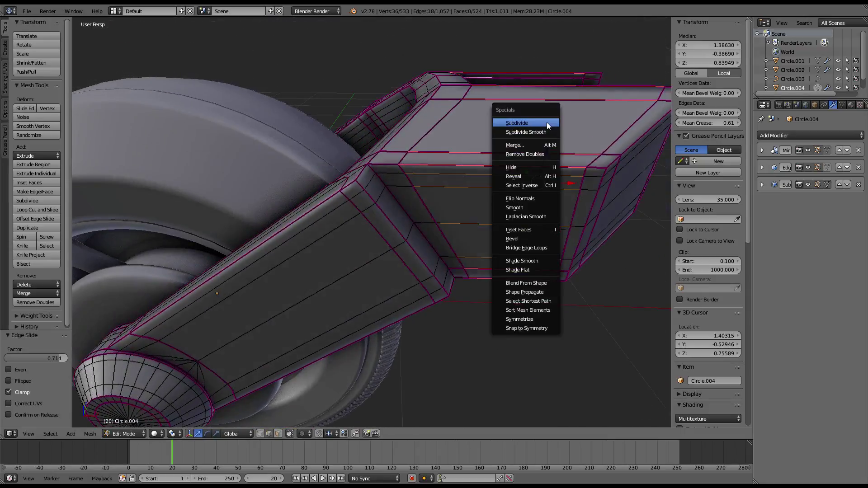
{"action": "left_click", "coordinate": [547, 121]}
{"action": "key", "text": "g"}
{"action": "key", "text": "g"}
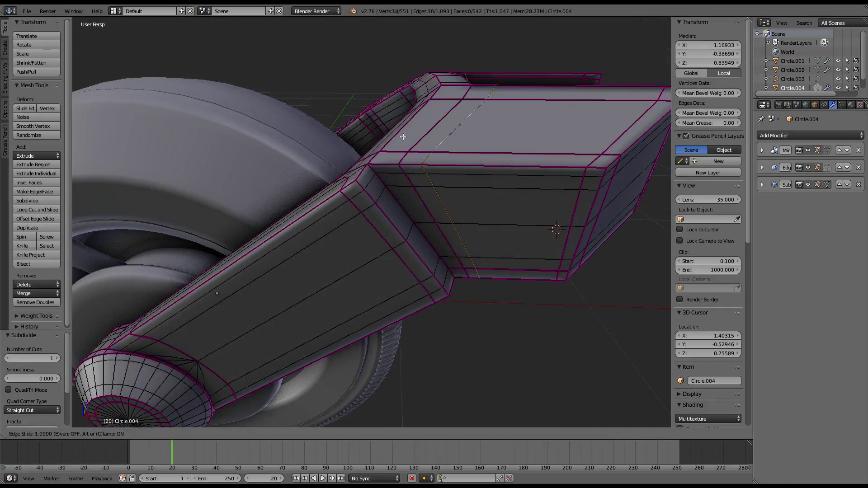
{"action": "left_click", "coordinate": [454, 134]}
{"action": "mouse_move", "coordinate": [464, 135]}
{"action": "middle_mouse_down"}
{"action": "mouse_move", "coordinate": [409, 137]}
{"action": "mouse_move", "coordinate": [374, 155]}
{"action": "mouse_move", "coordinate": [369, 167]}
{"action": "mouse_move", "coordinate": [475, 194]}
{"action": "mouse_move", "coordinate": [345, 156]}
{"action": "mouse_move", "coordinate": [381, 174]}
{"action": "mouse_move", "coordinate": [271, 153]}
{"action": "mouse_move", "coordinate": [301, 127]}
{"action": "middle_mouse_up"}
{"action": "key", "text": "g"}
{"action": "key", "text": "g"}
{"action": "left_click", "coordinate": [423, 160]}
Select the edge path along the arm and across the shell's top face.
{"action": "left_click", "coordinate": [253, 149], "text": "alt"}
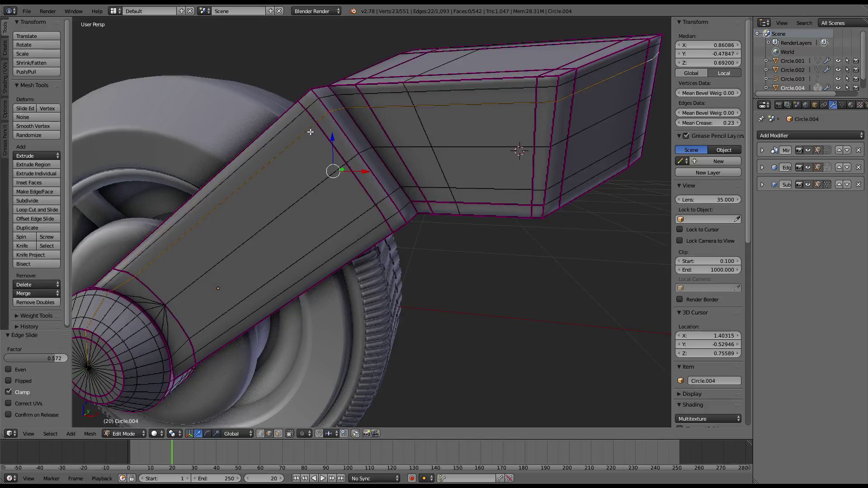
{"action": "right_click", "coordinate": [268, 181]}
{"action": "middle_click_drag", "start_coordinate": [452, 121], "coordinate": [413, 130]}
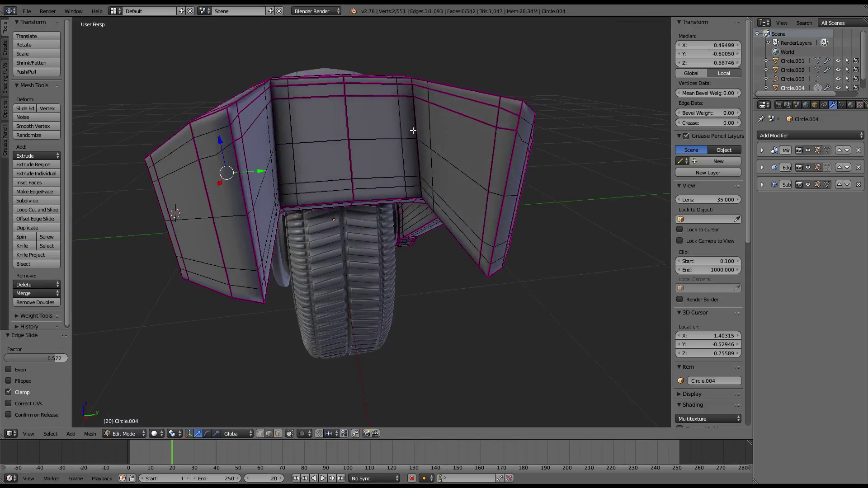
{"action": "right_click", "coordinate": [327, 98], "text": "ctrl"}
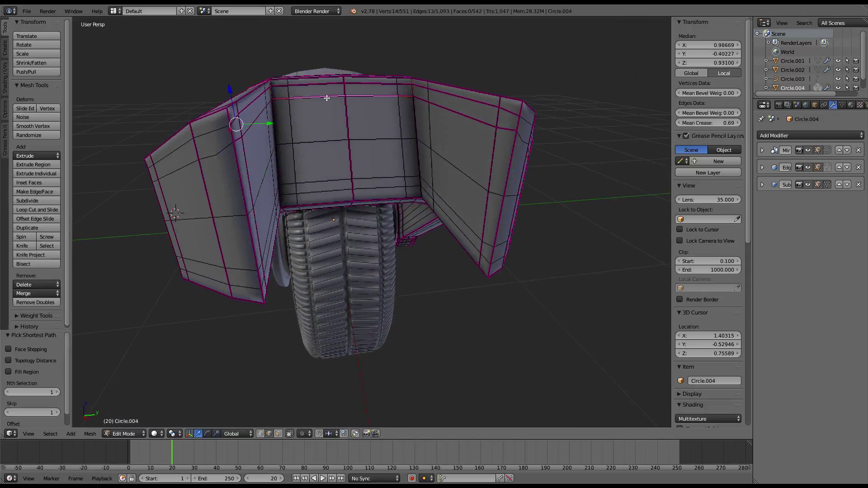
{"action": "right_click", "coordinate": [224, 155], "text": "ctrl"}
{"action": "middle_click_drag", "start_coordinate": [224, 155], "coordinate": [362, 114]}
{"action": "right_click", "coordinate": [278, 126], "text": "ctrl"}
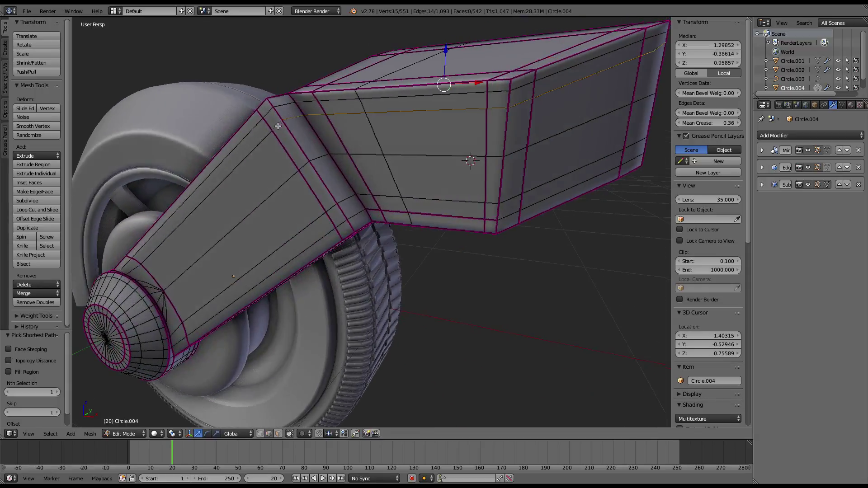
{"action": "middle_click_drag", "start_coordinate": [639, 51], "coordinate": [386, 105]}
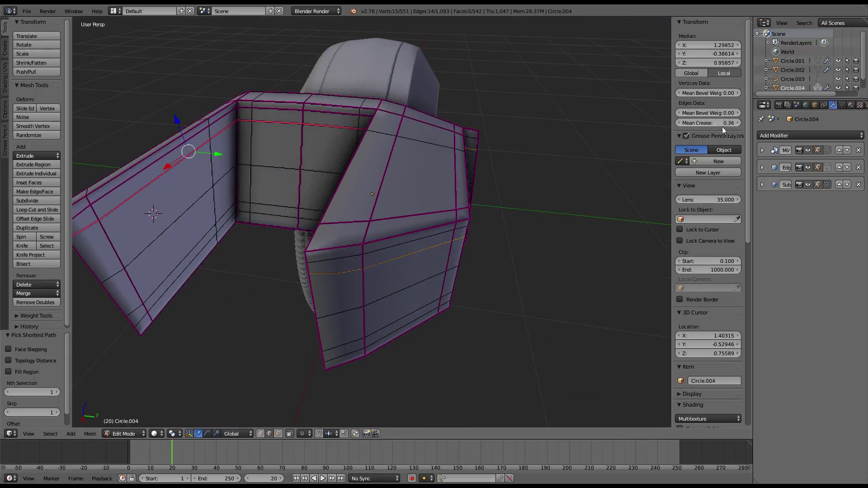
{"action": "middle_click_drag", "start_coordinate": [497, 217], "coordinate": [320, 145]}
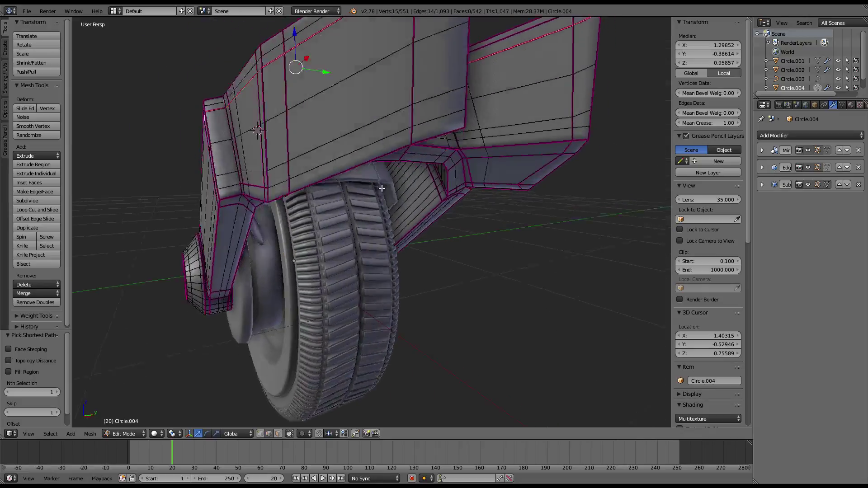
{"action": "right_click", "coordinate": [320, 144]}
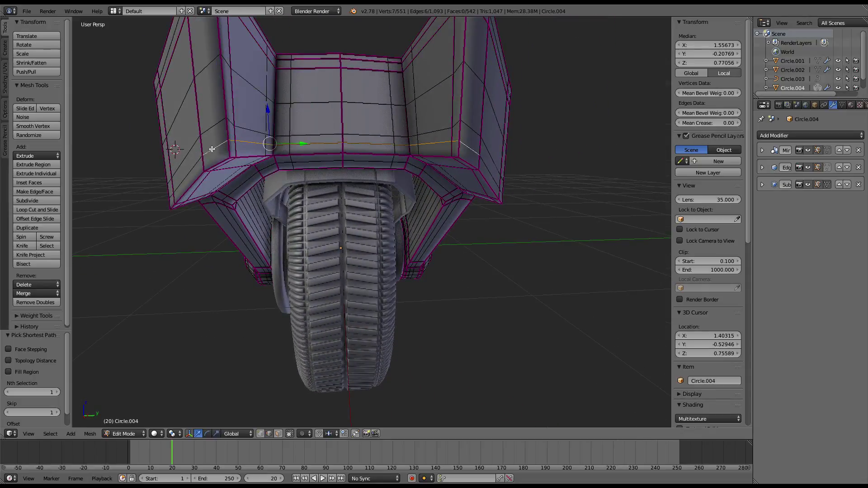
Give the selected edges a full crease of 1.00.
{"action": "middle_click_drag", "start_coordinate": [211, 149], "coordinate": [296, 134]}
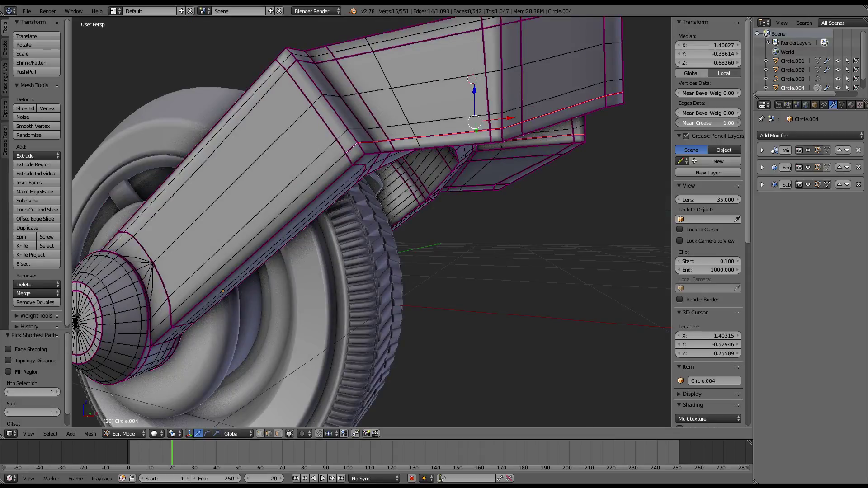
{"action": "middle_click_drag", "start_coordinate": [471, 135], "coordinate": [458, 178]}
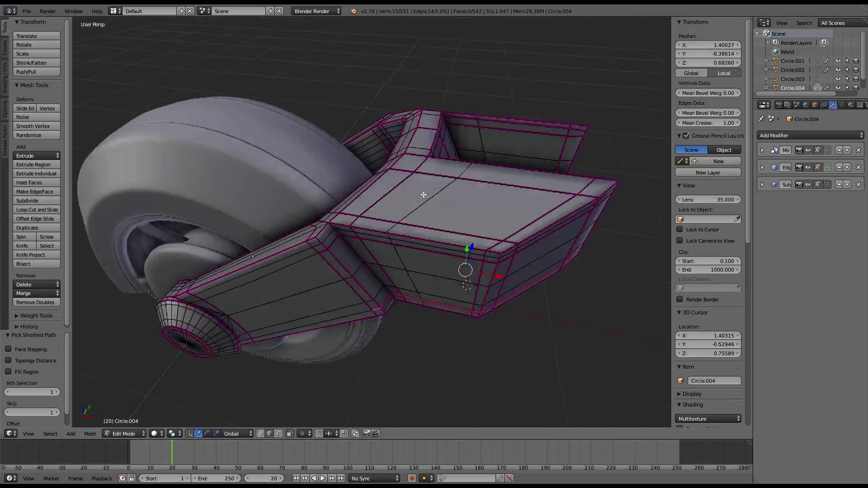
{"action": "middle_click_drag", "start_coordinate": [431, 127], "coordinate": [362, 149]}
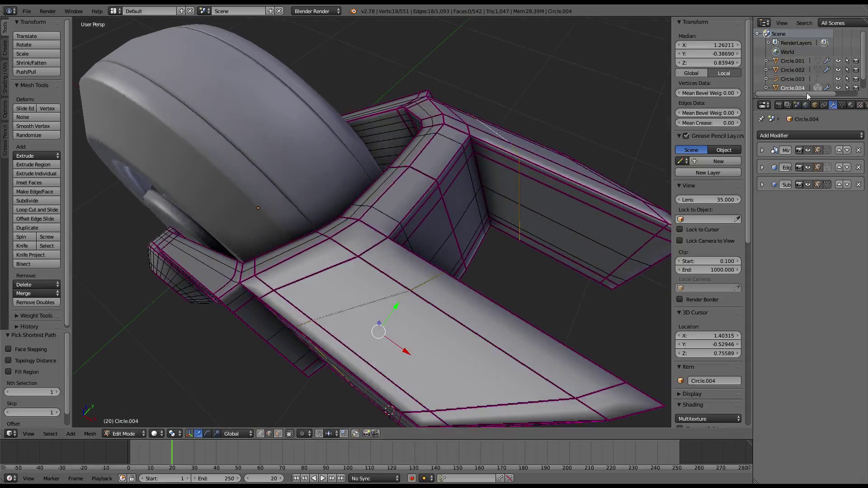
{"action": "key", "text": "shift+e"}
{"action": "type", "text": "1"}
{"action": "key", "text": "Return"}
Slide the arm's edge loops along the arm into their final positions.
{"action": "middle_click_drag", "start_coordinate": [540, 193], "coordinate": [553, 176]}
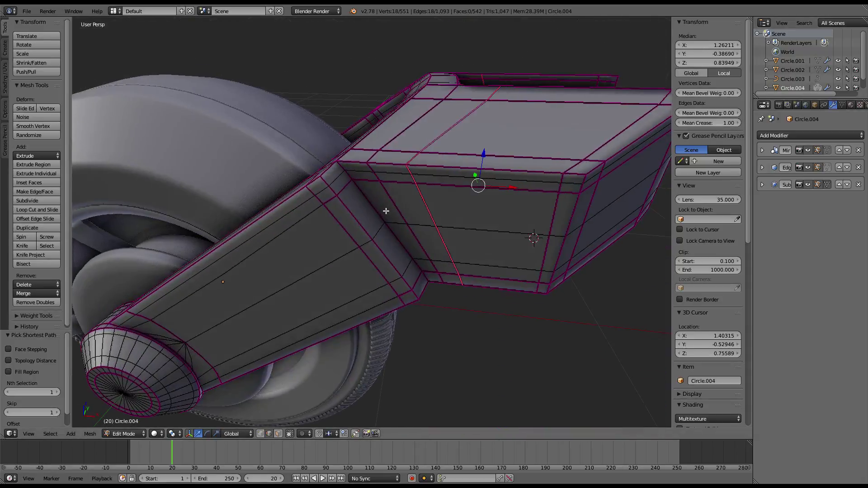
{"action": "key", "text": "g"}
{"action": "key", "text": "g"}
{"action": "left_click", "coordinate": [486, 171]}
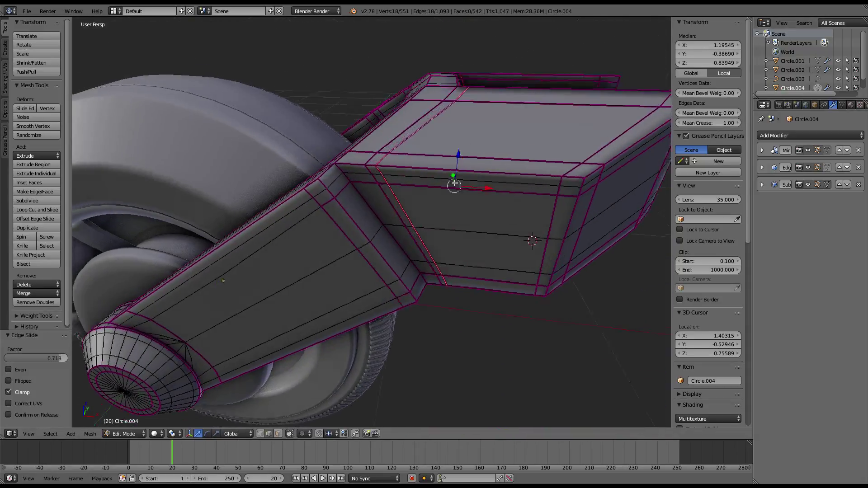
{"action": "mouse_move", "coordinate": [486, 170]}
{"action": "middle_mouse_down"}
{"action": "mouse_move", "coordinate": [416, 207]}
{"action": "mouse_move", "coordinate": [399, 233]}
{"action": "mouse_move", "coordinate": [308, 268]}
{"action": "middle_mouse_up"}
{"action": "key", "text": "Tab"}
{"action": "key", "text": "Tab"}
{"action": "right_click", "coordinate": [307, 268], "text": "alt"}
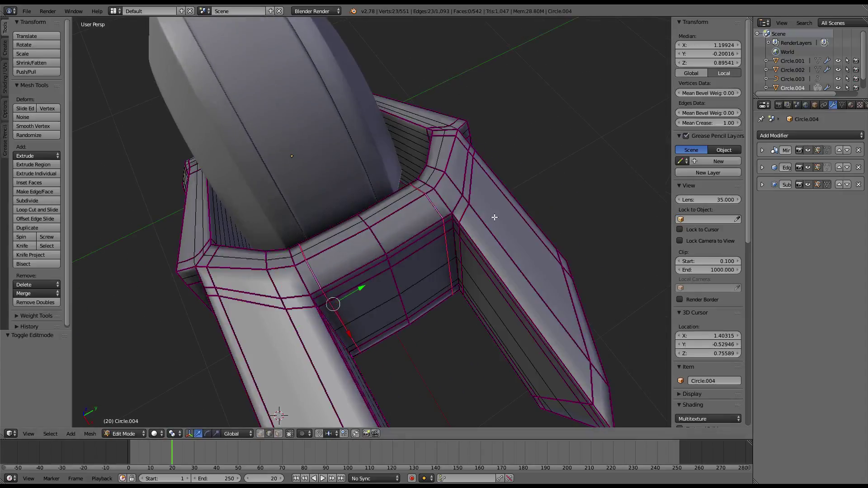
{"action": "key", "text": "g"}
{"action": "key", "text": "g"}
{"action": "left_click", "coordinate": [430, 236]}
{"action": "key", "text": "Tab"}
{"action": "mouse_move", "coordinate": [343, 228]}
{"action": "middle_mouse_down"}
{"action": "mouse_move", "coordinate": [290, 198]}
{"action": "mouse_move", "coordinate": [264, 98]}
{"action": "mouse_move", "coordinate": [269, 172]}
{"action": "mouse_move", "coordinate": [232, 119]}
{"action": "mouse_move", "coordinate": [278, 155]}
{"action": "mouse_move", "coordinate": [273, 214]}
{"action": "mouse_move", "coordinate": [309, 232]}
{"action": "mouse_move", "coordinate": [283, 257]}
{"action": "mouse_move", "coordinate": [413, 236]}
{"action": "mouse_move", "coordinate": [426, 194]}
{"action": "mouse_move", "coordinate": [409, 194]}
{"action": "mouse_move", "coordinate": [405, 235]}
{"action": "mouse_move", "coordinate": [318, 166]}
{"action": "mouse_move", "coordinate": [386, 205]}
{"action": "mouse_move", "coordinate": [441, 156]}
{"action": "mouse_move", "coordinate": [392, 157]}
{"action": "mouse_move", "coordinate": [381, 166]}
{"action": "mouse_move", "coordinate": [407, 197]}
{"action": "middle_mouse_up"}
{"action": "scroll", "coordinate": [405, 234], "scroll_direction": "up", "scroll_amount": 5}
{"action": "scroll", "coordinate": [405, 234], "scroll_direction": "down", "scroll_amount": 5}
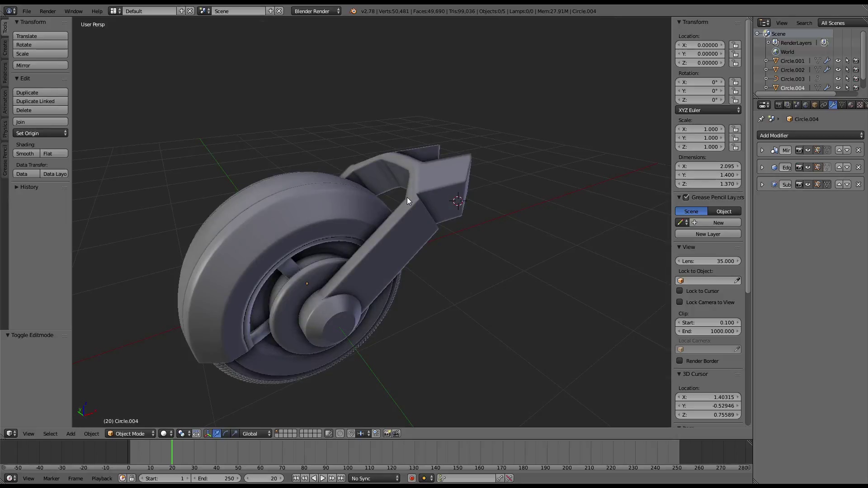
{"action": "middle_click_drag", "start_coordinate": [407, 197], "coordinate": [430, 185]}
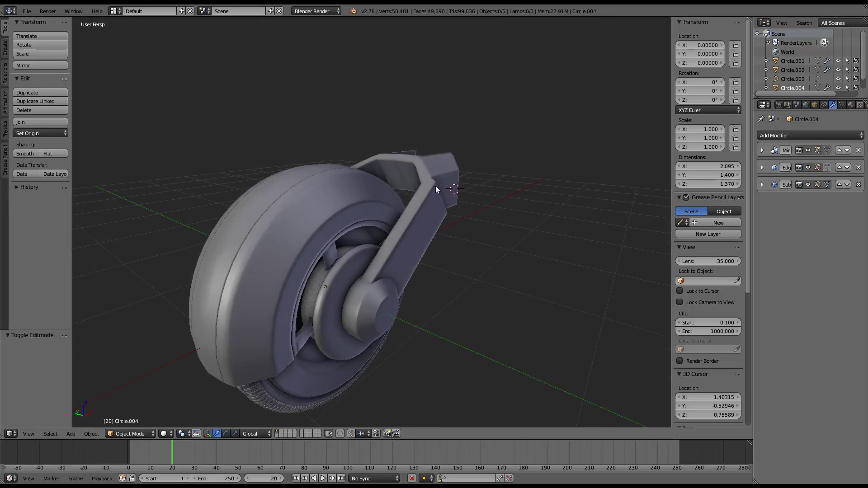
{"action": "mouse_move", "coordinate": [435, 186]}
{"action": "middle_mouse_down"}
{"action": "mouse_move", "coordinate": [410, 272]}
{"action": "mouse_move", "coordinate": [370, 223]}
{"action": "mouse_move", "coordinate": [280, 205]}
{"action": "mouse_move", "coordinate": [305, 186]}
{"action": "mouse_move", "coordinate": [321, 103]}
{"action": "mouse_move", "coordinate": [259, 137]}
{"action": "mouse_move", "coordinate": [454, 172]}
{"action": "mouse_move", "coordinate": [328, 136]}
{"action": "mouse_move", "coordinate": [381, 159]}
{"action": "mouse_move", "coordinate": [391, 142]}
{"action": "mouse_move", "coordinate": [600, 185]}
{"action": "middle_mouse_up"}
Set the Solidify thickness of fender shell Circle.002 to 0.0330.
{"action": "right_click", "coordinate": [328, 136]}
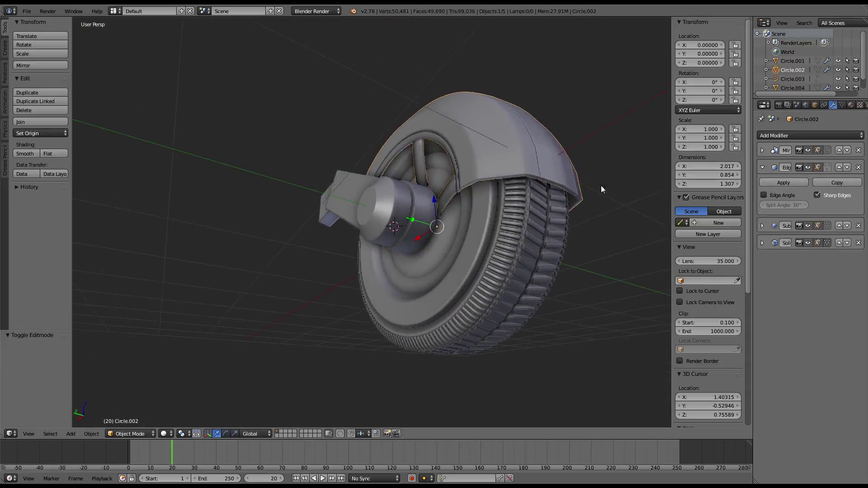
{"action": "left_click", "coordinate": [762, 243]}
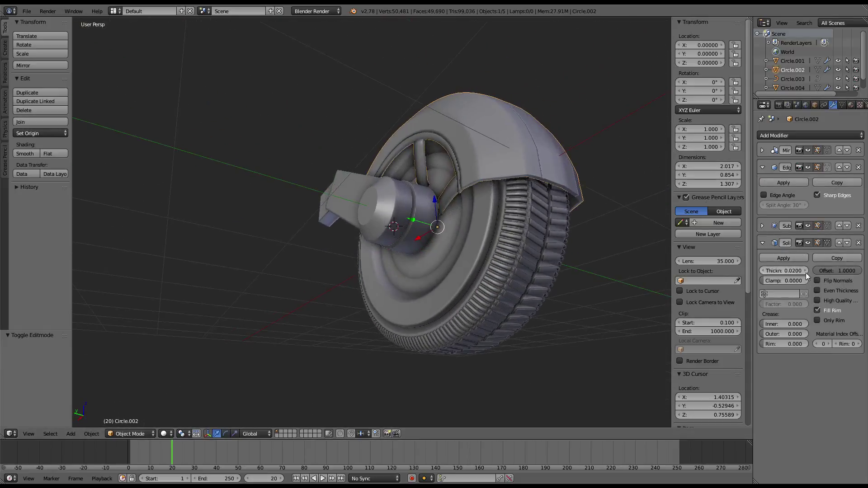
{"action": "left_click_drag", "start_coordinate": [784, 271], "coordinate": [800, 270]}
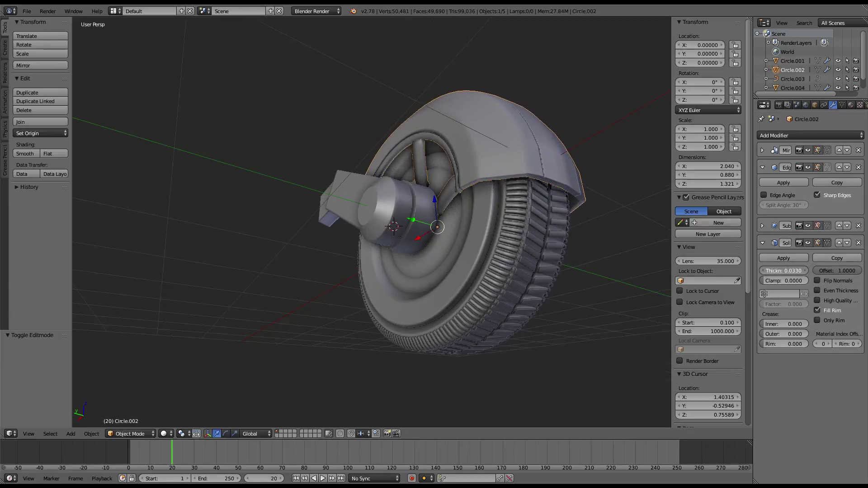
{"action": "mouse_move", "coordinate": [580, 194]}
{"action": "middle_mouse_down"}
{"action": "mouse_move", "coordinate": [538, 168]}
{"action": "mouse_move", "coordinate": [436, 302]}
{"action": "mouse_move", "coordinate": [447, 230]}
{"action": "middle_mouse_up"}
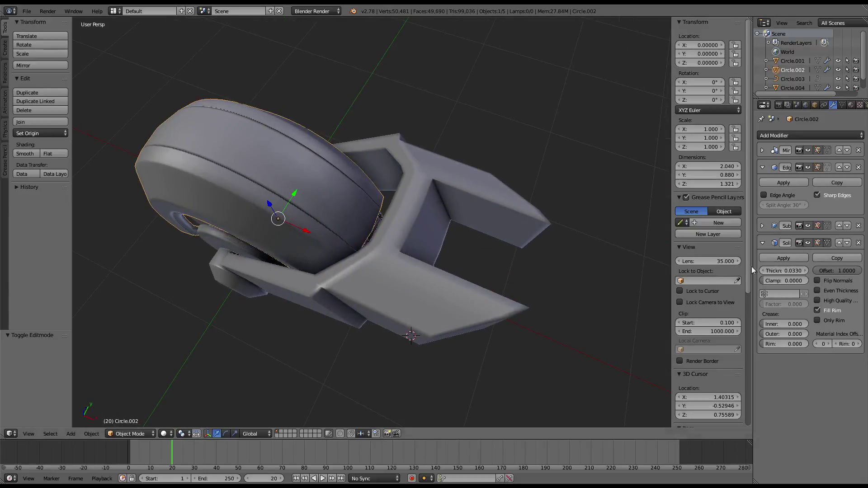
{"action": "mouse_move", "coordinate": [532, 296]}
{"action": "middle_mouse_down"}
{"action": "mouse_move", "coordinate": [375, 196]}
{"action": "mouse_move", "coordinate": [365, 156]}
{"action": "mouse_move", "coordinate": [362, 203]}
{"action": "mouse_move", "coordinate": [353, 205]}
{"action": "mouse_move", "coordinate": [387, 213]}
{"action": "mouse_move", "coordinate": [443, 291]}
{"action": "mouse_move", "coordinate": [346, 300]}
{"action": "mouse_move", "coordinate": [313, 287]}
{"action": "mouse_move", "coordinate": [321, 271]}
{"action": "mouse_move", "coordinate": [298, 242]}
{"action": "middle_mouse_up"}
Select the arm object Circle.004 and snap the 3D cursor to it.
{"action": "key", "text": "a"}
{"action": "right_click", "coordinate": [362, 200]}
{"action": "scroll", "coordinate": [366, 216], "scroll_direction": "up", "scroll_amount": 3}
{"action": "scroll", "coordinate": [385, 213], "scroll_direction": "down", "scroll_amount": 1}
{"action": "scroll", "coordinate": [384, 213], "scroll_direction": "down", "scroll_amount": 5}
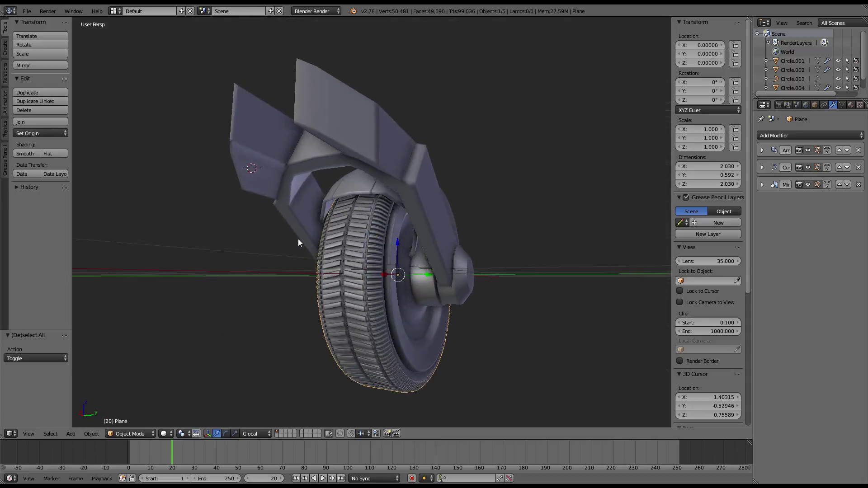
{"action": "key", "text": "Tab"}
{"action": "key", "text": "Tab"}
{"action": "right_click", "coordinate": [297, 158]}
{"action": "key", "text": "Tab"}
{"action": "mouse_move", "coordinate": [297, 158]}
{"action": "middle_mouse_down"}
{"action": "mouse_move", "coordinate": [337, 144]}
{"action": "mouse_move", "coordinate": [505, 190]}
{"action": "mouse_move", "coordinate": [389, 197]}
{"action": "mouse_move", "coordinate": [455, 194]}
{"action": "mouse_move", "coordinate": [442, 192]}
{"action": "middle_mouse_up"}
{"action": "key", "text": "shift+s"}
{"action": "left_click", "coordinate": [505, 191]}
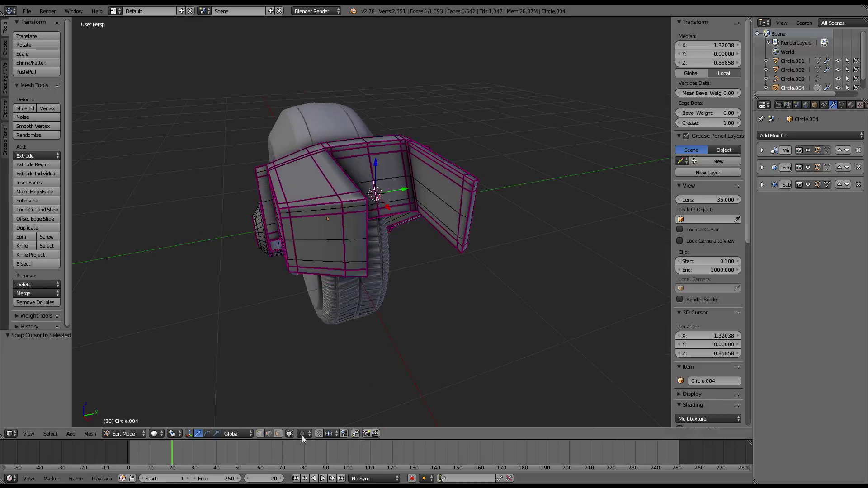
Duplicate the arm's left door face and separate it into a new object, Circle.000.
{"action": "left_click", "coordinate": [277, 434]}
{"action": "middle_click_drag", "start_coordinate": [407, 226], "coordinate": [316, 217]}
{"action": "right_click", "coordinate": [266, 194]}
{"action": "key", "text": "shift+d"}
{"action": "right_click", "coordinate": [353, 209]}
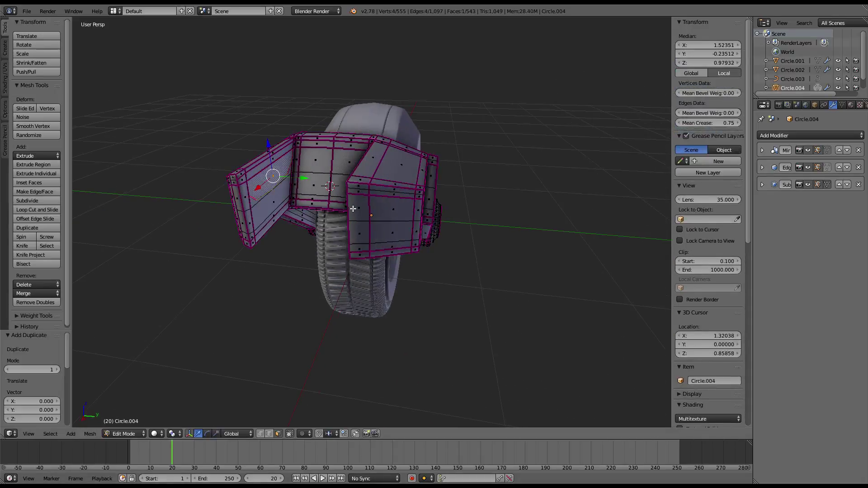
{"action": "key", "text": "p"}
{"action": "key", "text": "Tab"}
{"action": "right_click", "coordinate": [267, 178]}
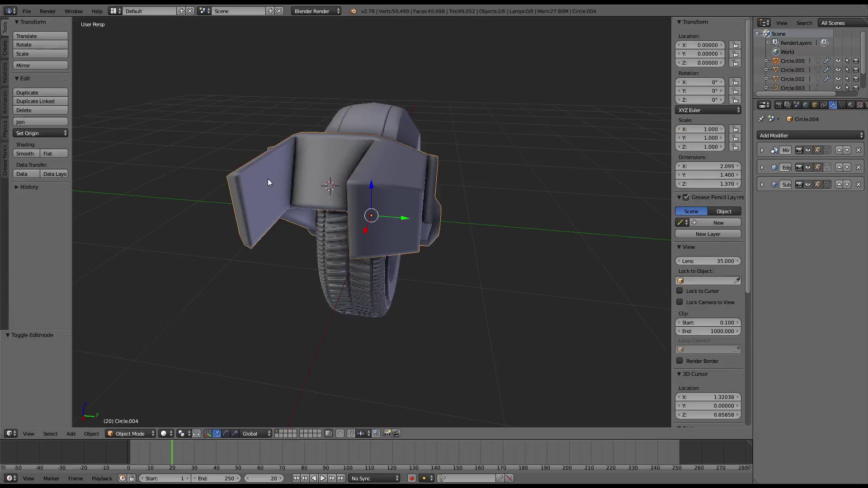
{"action": "key", "text": "Tab"}
Delete the copied door face from Circle.000's mesh.
{"action": "middle_click_drag", "start_coordinate": [355, 166], "coordinate": [429, 183]}
{"action": "key", "text": "shift+a"}
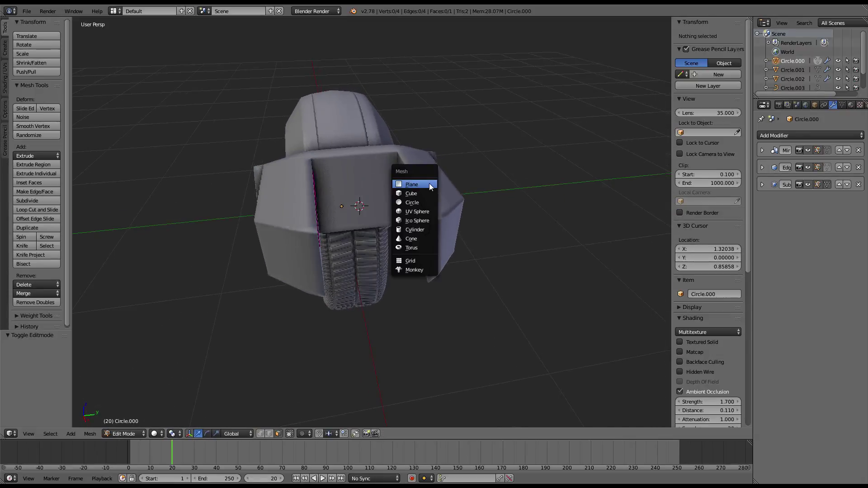
{"action": "mouse_move", "coordinate": [292, 192]}
{"action": "middle_mouse_down"}
{"action": "mouse_move", "coordinate": [274, 183]}
{"action": "mouse_move", "coordinate": [417, 161]}
{"action": "middle_mouse_up"}
{"action": "right_click", "coordinate": [275, 183]}
{"action": "key", "text": "x"}
{"action": "left_click", "coordinate": [418, 161]}
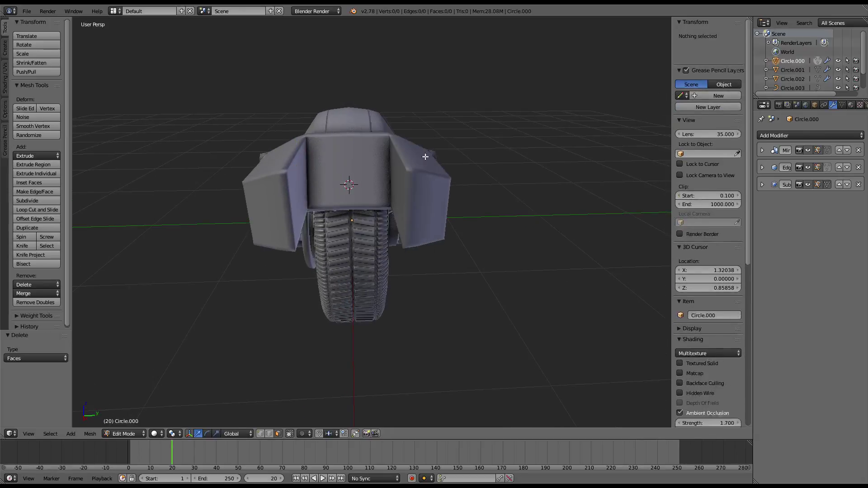
Add a circle primitive at the cursor with 12 vertices.
{"action": "key", "text": "shift+a"}
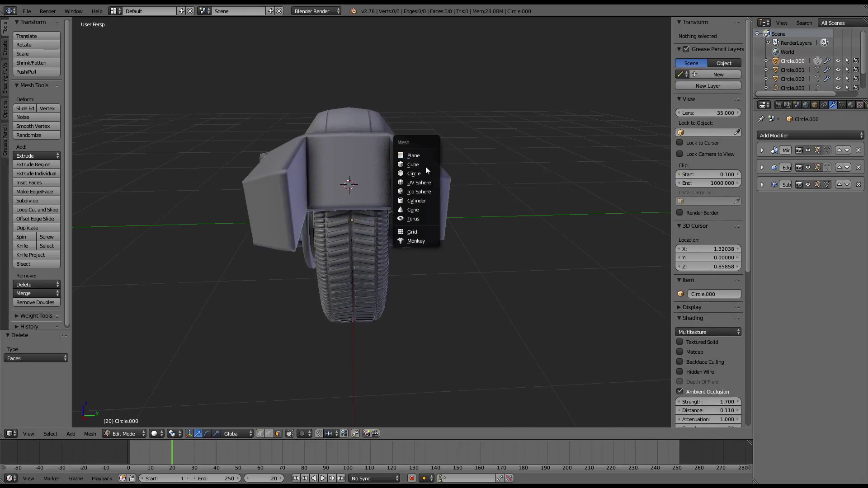
{"action": "left_click", "coordinate": [412, 176]}
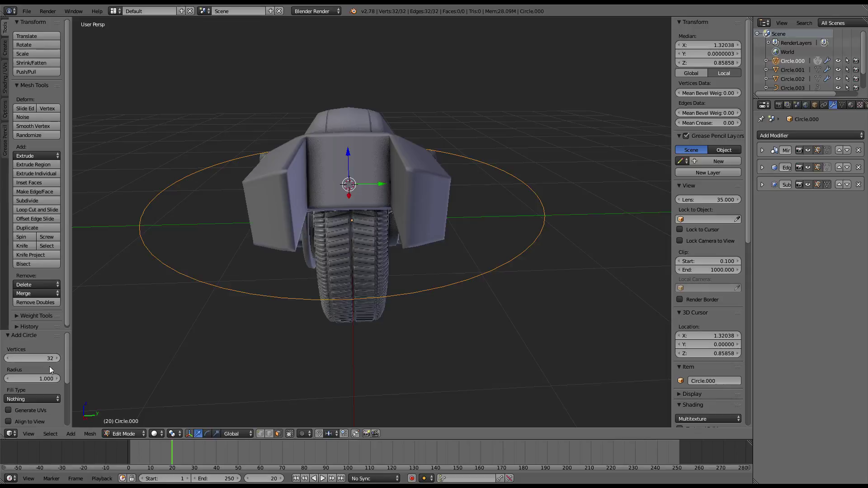
{"action": "left_click", "coordinate": [762, 151]}
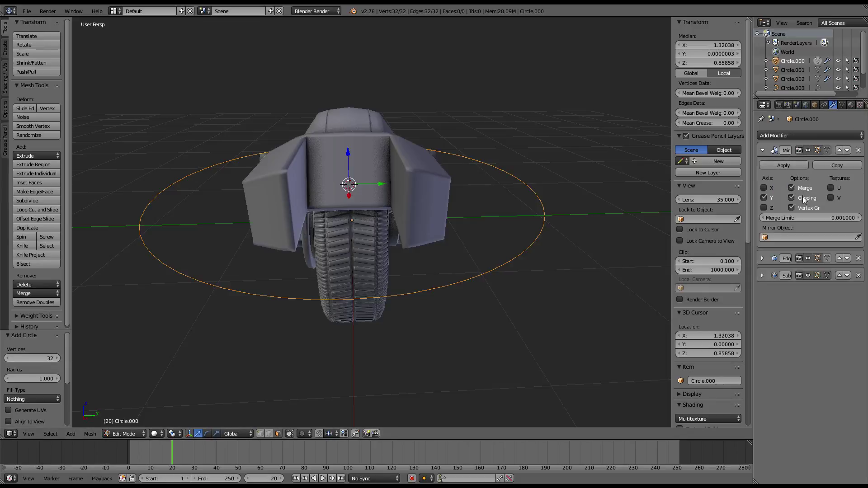
{"action": "left_click", "coordinate": [172, 434]}
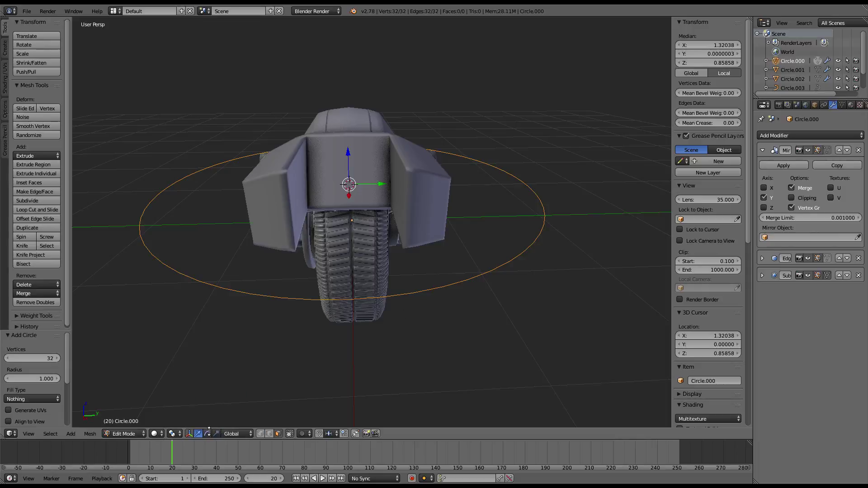
{"action": "left_click_drag", "start_coordinate": [367, 163], "coordinate": [384, 203]}
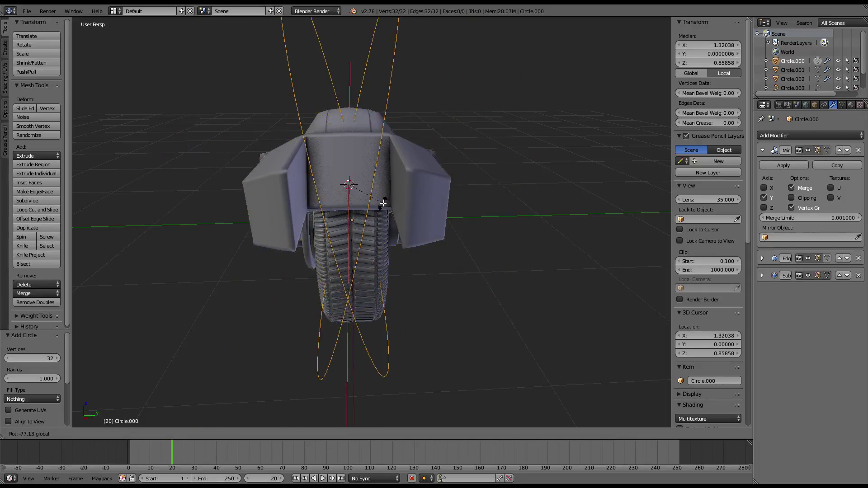
{"action": "type", "text": "90"}
{"action": "key", "text": "Escape"}
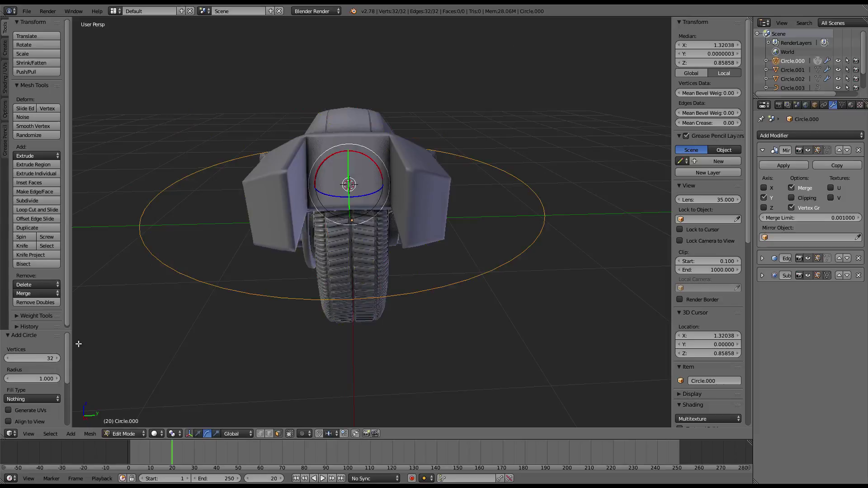
{"action": "type", "text": "12"}
{"action": "key", "text": "Return"}
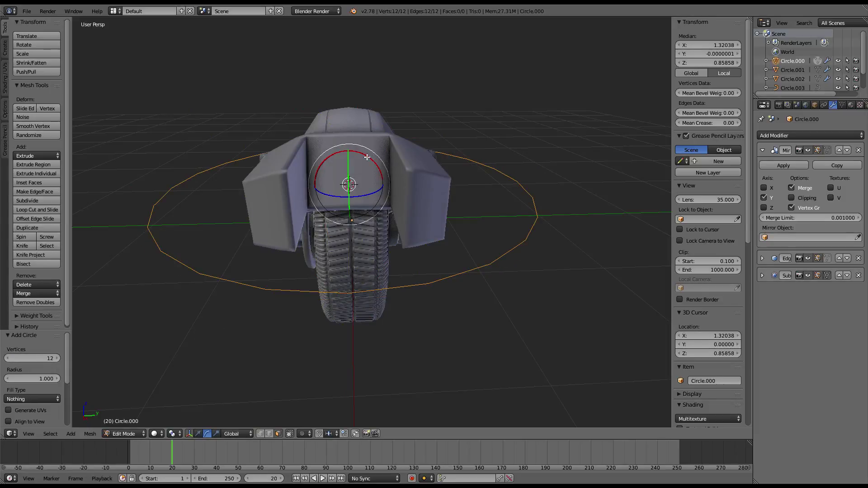
Rotate the circle 90° around X so it stands upright.
{"action": "left_click", "coordinate": [367, 157]}
{"action": "type", "text": "1"}
{"action": "key", "text": "Escape"}
{"action": "left_click_drag", "start_coordinate": [371, 159], "coordinate": [377, 163]}
{"action": "type", "text": "90"}
{"action": "key", "text": "Return"}
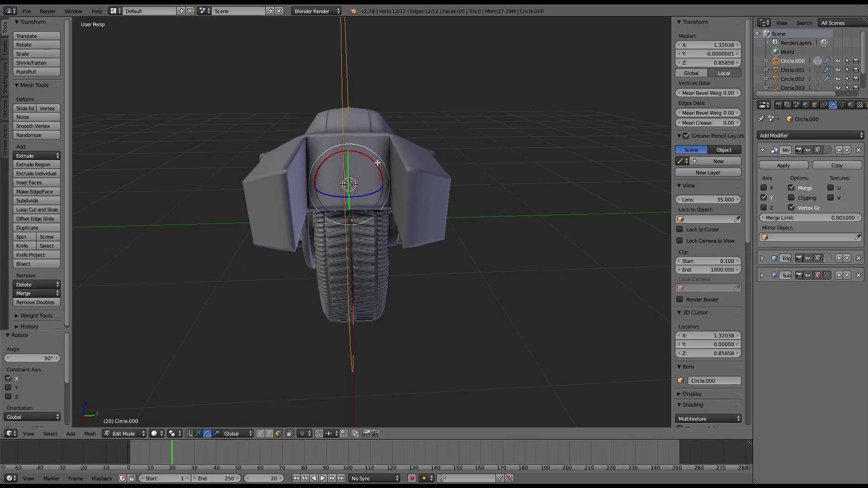
{"action": "middle_click_drag", "start_coordinate": [377, 164], "coordinate": [614, 126]}
Scale the ring down to 0.362 to fit inside the arm opening.
{"action": "key", "text": "s"}
{"action": "left_click", "coordinate": [428, 190]}
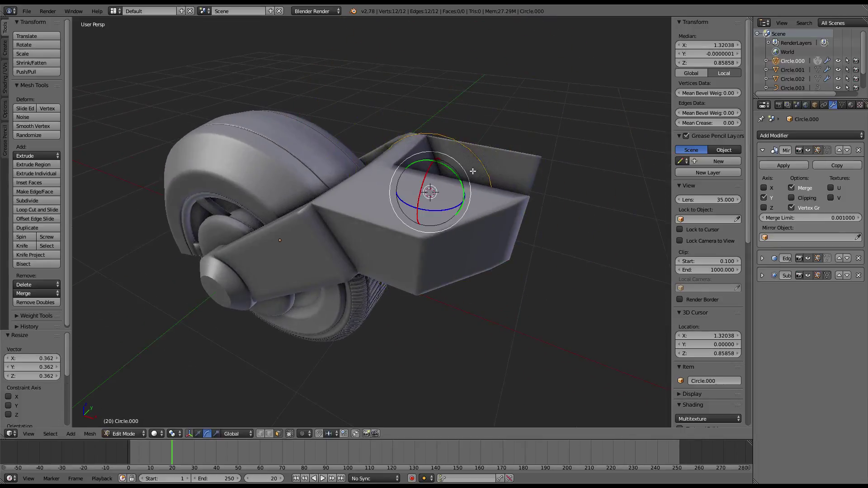
{"action": "scroll", "coordinate": [429, 190], "scroll_direction": "up", "scroll_amount": 3}
{"action": "mouse_move", "coordinate": [428, 190]}
{"action": "middle_mouse_down"}
{"action": "mouse_move", "coordinate": [454, 229]}
{"action": "mouse_move", "coordinate": [396, 245]}
{"action": "mouse_move", "coordinate": [467, 191]}
{"action": "middle_mouse_up"}
{"action": "key", "text": "Tab"}
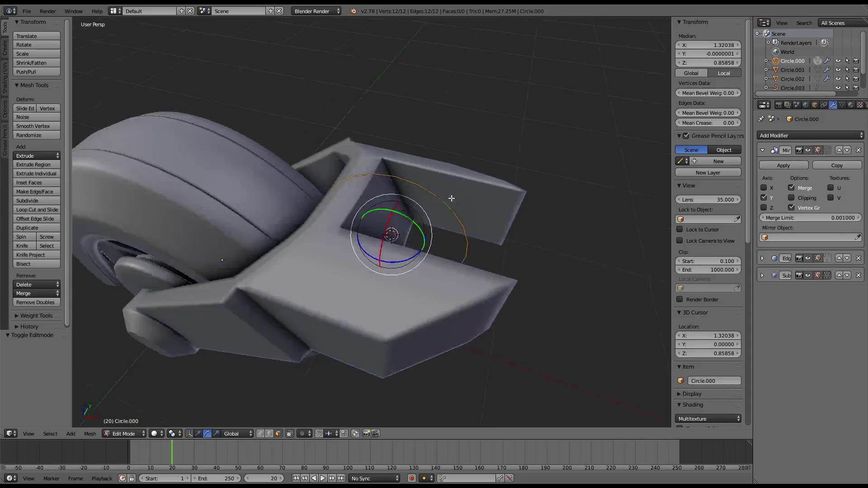
{"action": "key", "text": "shift+s"}
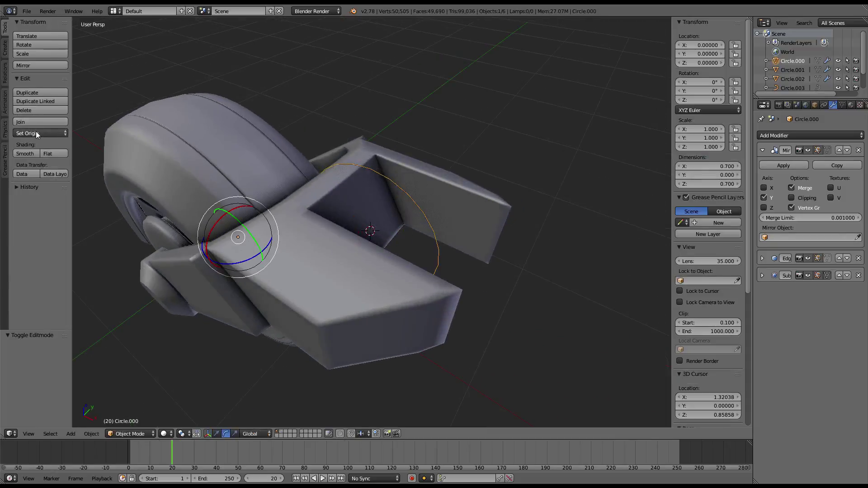
Move the ring's origin to the 3D cursor and scale the ring to 0.644.
{"action": "left_click", "coordinate": [36, 132]}
{"action": "left_click", "coordinate": [55, 164]}
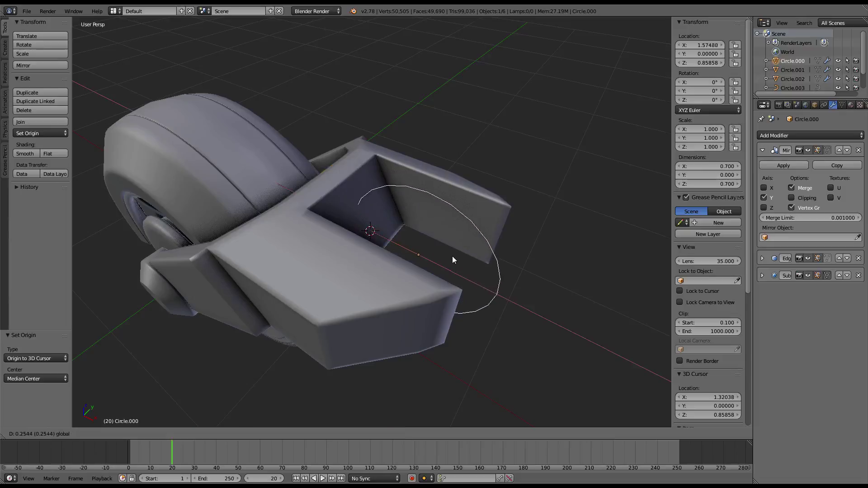
{"action": "key", "text": "Tab"}
{"action": "key", "text": "s"}
{"action": "left_click", "coordinate": [499, 221]}
{"action": "mouse_move", "coordinate": [499, 221]}
{"action": "middle_mouse_down"}
{"action": "mouse_move", "coordinate": [408, 230]}
{"action": "mouse_move", "coordinate": [444, 209]}
{"action": "middle_mouse_up"}
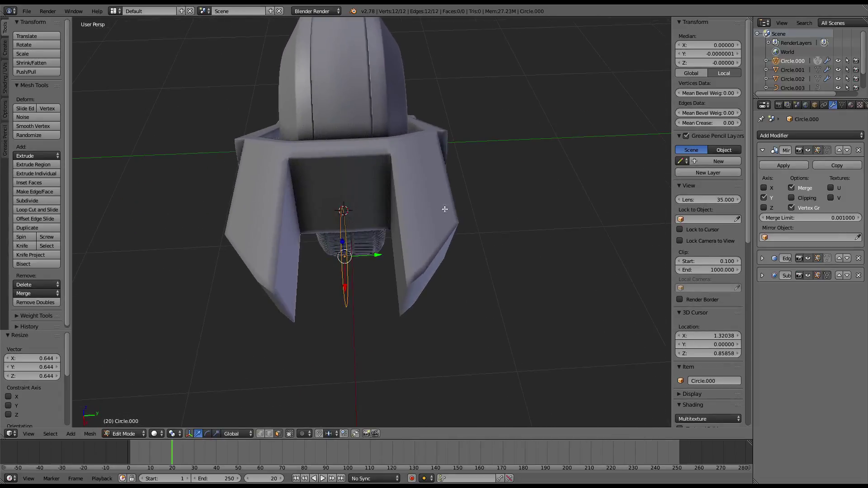
Extrude the ring -0.240 along Y into the hub cylinder.
{"action": "key", "text": "e"}
{"action": "key", "text": "y"}
{"action": "right_click", "coordinate": [332, 255]}
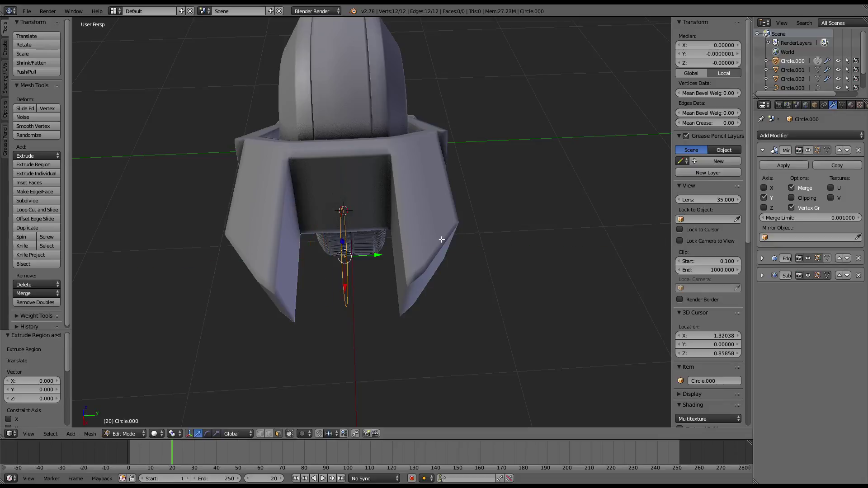
{"action": "left_click_drag", "start_coordinate": [376, 255], "coordinate": [372, 256]}
{"action": "key", "text": "Escape"}
{"action": "key", "text": "e"}
{"action": "key", "text": "y"}
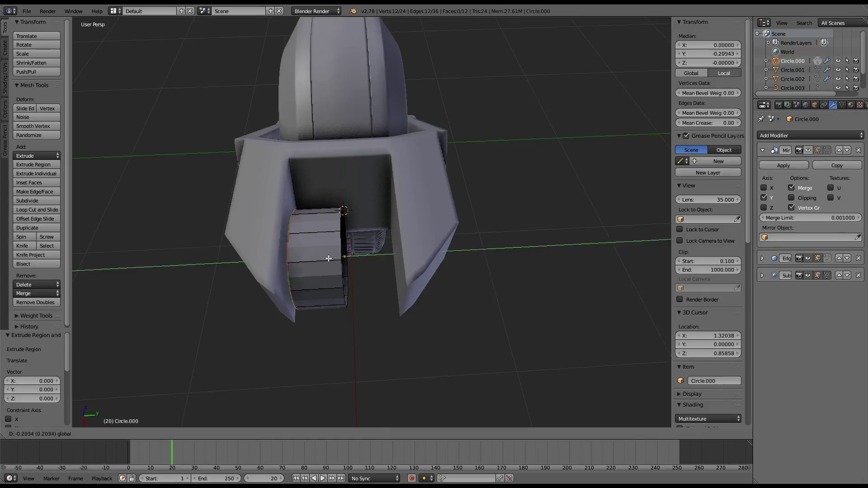
{"action": "left_click", "coordinate": [322, 259]}
{"action": "mouse_move", "coordinate": [322, 258]}
{"action": "middle_mouse_down"}
{"action": "mouse_move", "coordinate": [369, 210]}
{"action": "mouse_move", "coordinate": [359, 292]}
{"action": "middle_mouse_up"}
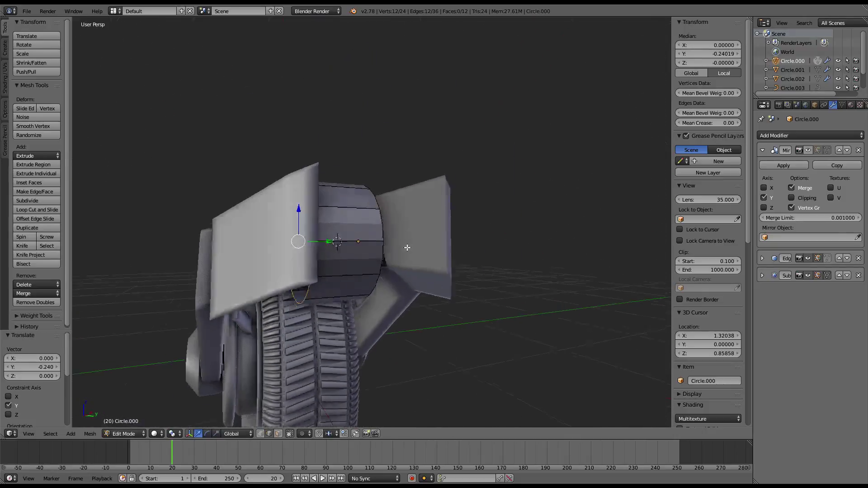
{"action": "key", "text": "Tab"}
Shrink the mirrored hub mesh and raise the hub object along Z.
{"action": "left_click", "coordinate": [808, 150]}
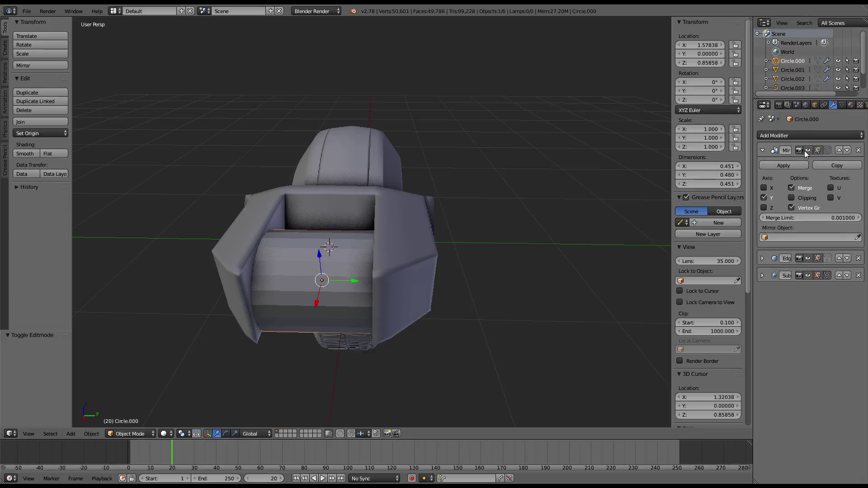
{"action": "mouse_move", "coordinate": [419, 201]}
{"action": "middle_mouse_down"}
{"action": "mouse_move", "coordinate": [448, 169]}
{"action": "mouse_move", "coordinate": [519, 202]}
{"action": "middle_mouse_up"}
{"action": "key", "text": "Tab"}
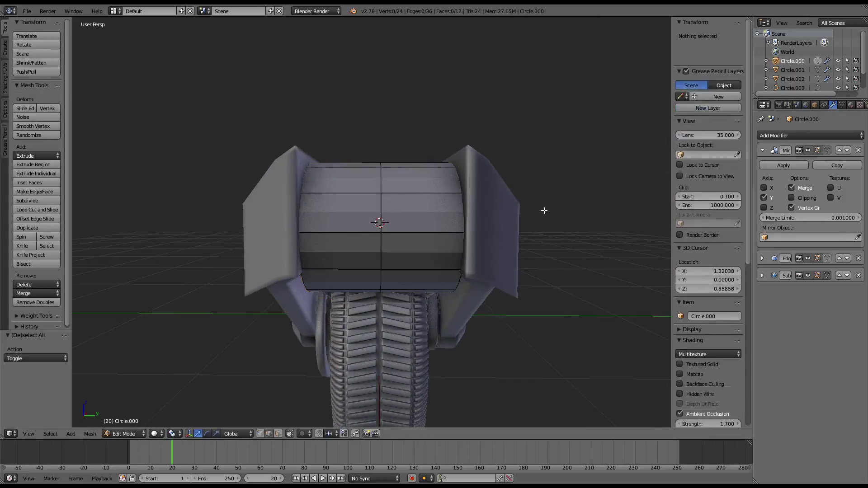
{"action": "key", "text": "a"}
{"action": "key", "text": "s"}
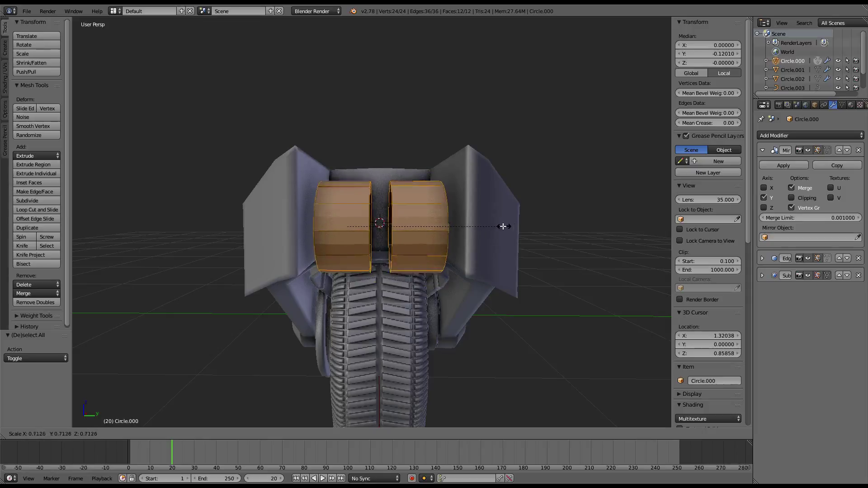
{"action": "left_click", "coordinate": [480, 231]}
{"action": "key", "text": "Tab"}
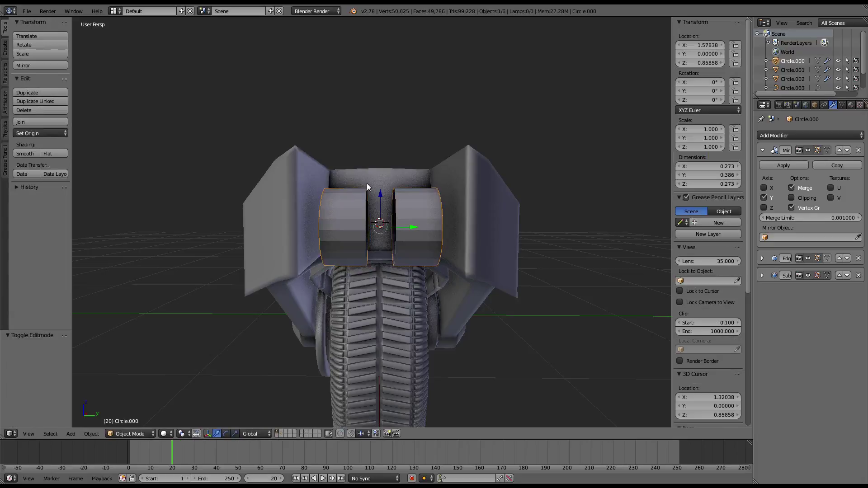
{"action": "key", "text": "g"}
{"action": "key", "text": "z"}
{"action": "left_click", "coordinate": [381, 177]}
Spread the hub halves apart along the Y axis.
{"action": "key", "text": "Tab"}
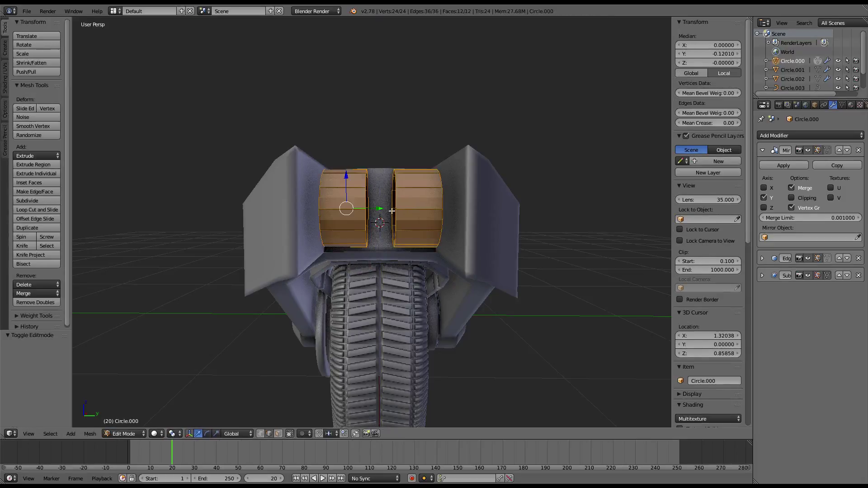
{"action": "key", "text": "g"}
{"action": "key", "text": "y"}
{"action": "left_click", "coordinate": [360, 211]}
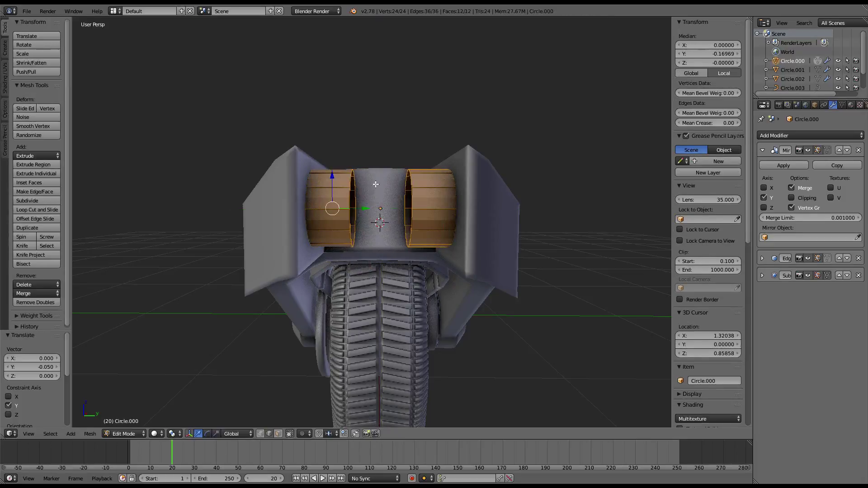
{"action": "key", "text": "Tab"}
{"action": "middle_click_drag", "start_coordinate": [376, 185], "coordinate": [511, 275]}
{"action": "middle_click_drag", "start_coordinate": [461, 232], "coordinate": [281, 157]}
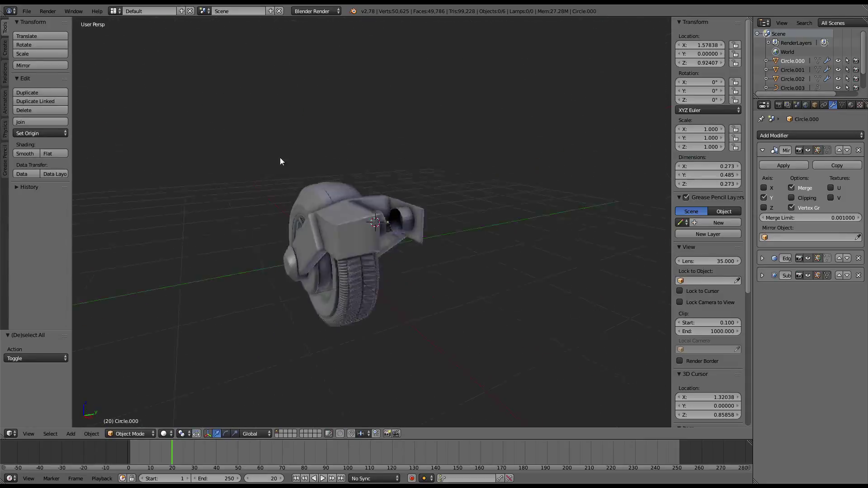
{"action": "scroll", "coordinate": [381, 167], "scroll_direction": "up", "scroll_amount": 3}
{"action": "middle_click_drag", "start_coordinate": [381, 167], "coordinate": [298, 148]}
{"action": "scroll", "coordinate": [309, 143], "scroll_direction": "up", "scroll_amount": 3}
{"action": "scroll", "coordinate": [309, 144], "scroll_direction": "down", "scroll_amount": 5}
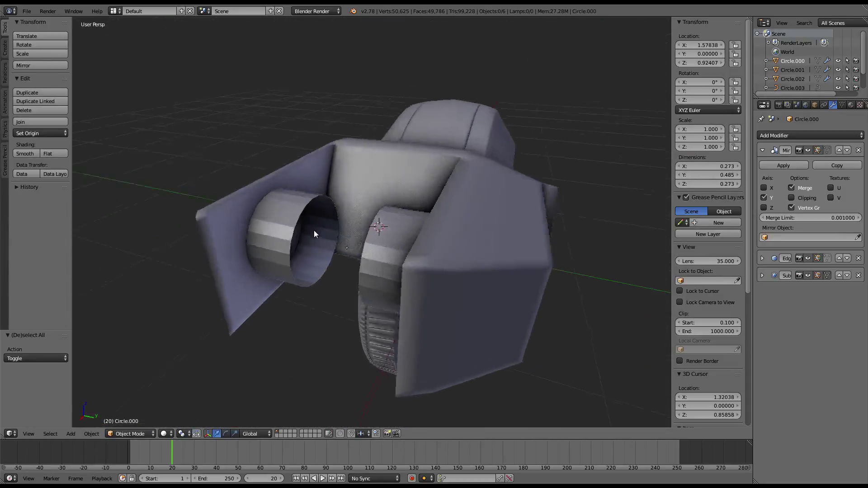
Enlarge the hub cylinders to 1.185 and shift them along Y.
{"action": "key", "text": "Tab"}
{"action": "middle_click_drag", "start_coordinate": [310, 232], "coordinate": [362, 244]}
{"action": "scroll", "coordinate": [361, 244], "scroll_direction": "up", "scroll_amount": 2}
{"action": "key", "text": "s"}
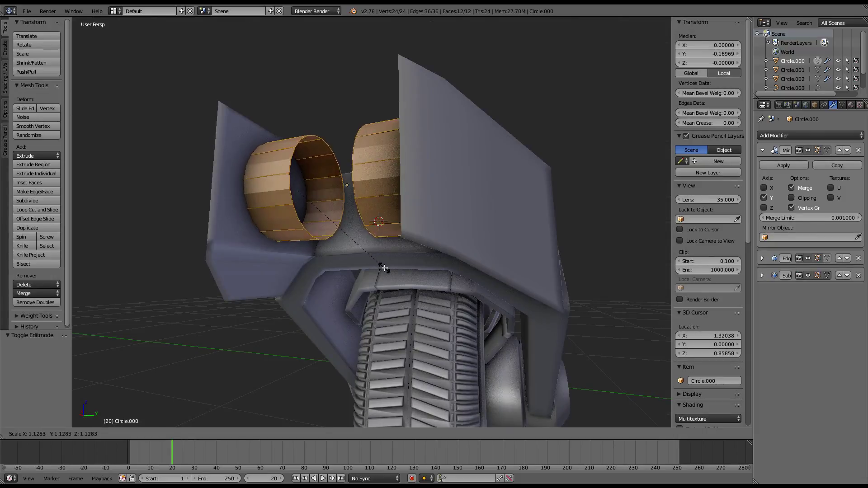
{"action": "left_click", "coordinate": [387, 271]}
{"action": "middle_click_drag", "start_coordinate": [387, 271], "coordinate": [376, 256]}
{"action": "key", "text": "g"}
{"action": "key", "text": "y"}
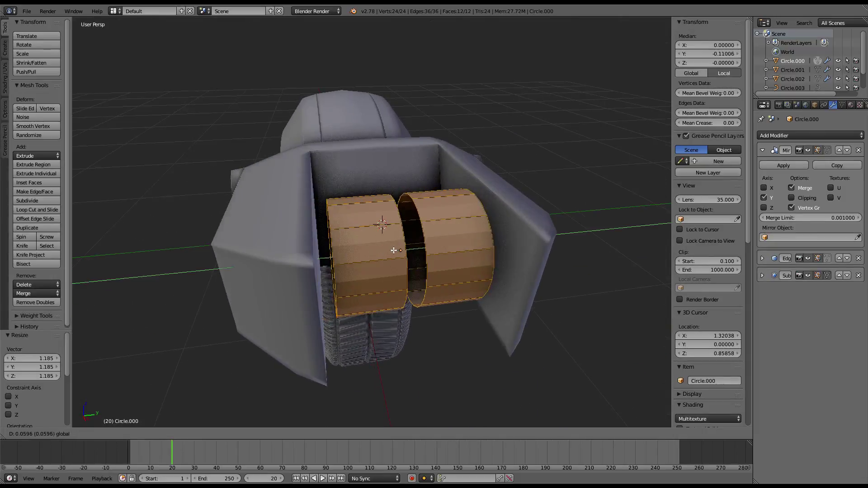
{"action": "left_click", "coordinate": [380, 250]}
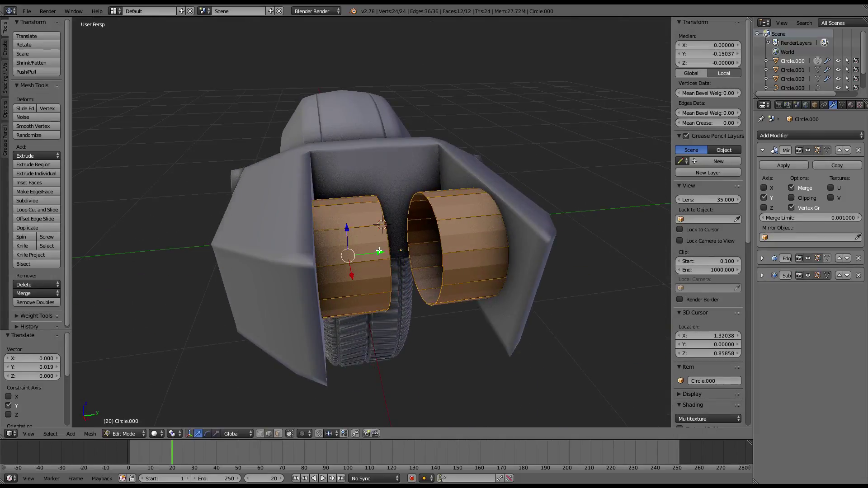
Slide one hub cylinder further apart along Y between the fender arms.
{"action": "key", "text": "Tab"}
{"action": "middle_click_drag", "start_coordinate": [391, 226], "coordinate": [357, 177]}
{"action": "key", "text": "Tab"}
{"action": "right_click", "coordinate": [358, 174]}
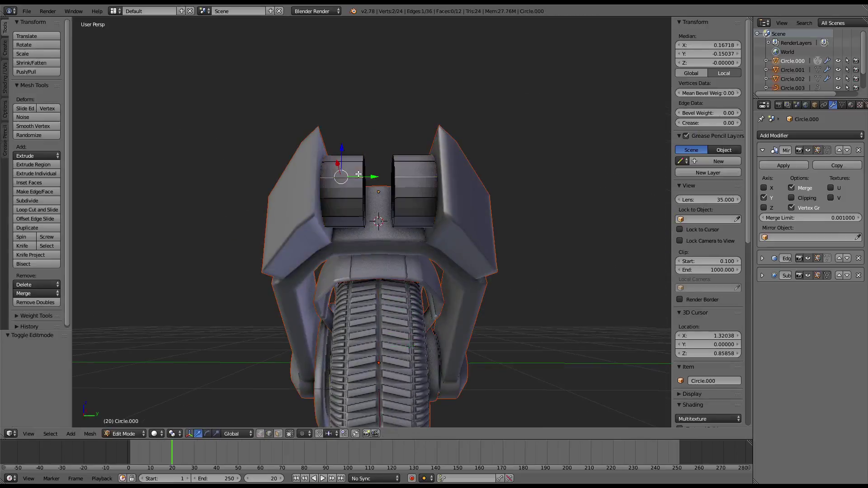
{"action": "key", "text": "g"}
{"action": "key", "text": "y"}
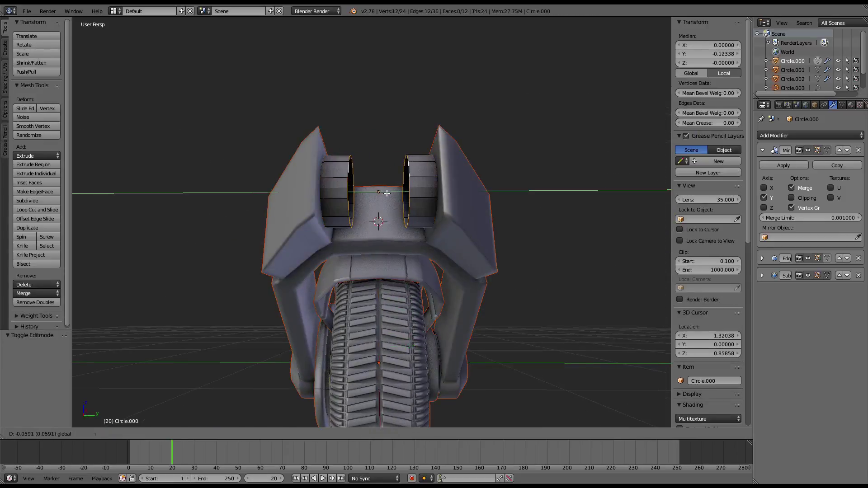
{"action": "left_click", "coordinate": [387, 193]}
{"action": "key", "text": "a"}
{"action": "mouse_move", "coordinate": [386, 192]}
{"action": "middle_mouse_down"}
{"action": "mouse_move", "coordinate": [357, 253]}
{"action": "mouse_move", "coordinate": [374, 219]}
{"action": "mouse_move", "coordinate": [362, 159]}
{"action": "mouse_move", "coordinate": [375, 107]}
{"action": "mouse_move", "coordinate": [368, 193]}
{"action": "mouse_move", "coordinate": [329, 180]}
{"action": "mouse_move", "coordinate": [361, 201]}
{"action": "mouse_move", "coordinate": [281, 158]}
{"action": "mouse_move", "coordinate": [280, 210]}
{"action": "mouse_move", "coordinate": [242, 159]}
{"action": "mouse_move", "coordinate": [235, 199]}
{"action": "mouse_move", "coordinate": [210, 192]}
{"action": "mouse_move", "coordinate": [262, 217]}
{"action": "middle_mouse_up"}
Select the fender shell and slide an outer arm edge loop inward.
{"action": "key", "text": "Tab"}
{"action": "key", "text": "Tab"}
{"action": "key", "text": "a"}
{"action": "key", "text": "a"}
{"action": "key", "text": "a"}
{"action": "key", "text": "Tab"}
{"action": "right_click", "coordinate": [280, 158]}
{"action": "key", "text": "Tab"}
{"action": "right_click", "coordinate": [210, 192], "text": "alt"}
{"action": "key", "text": "g"}
{"action": "key", "text": "g"}
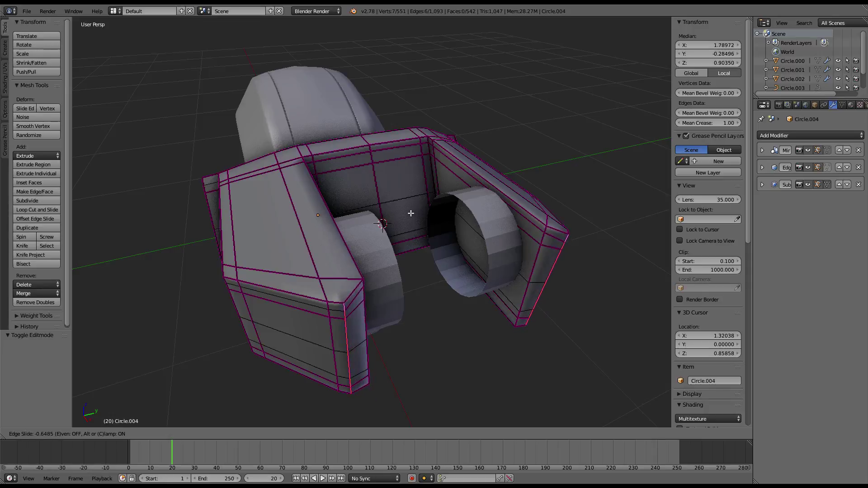
{"action": "left_click", "coordinate": [364, 283]}
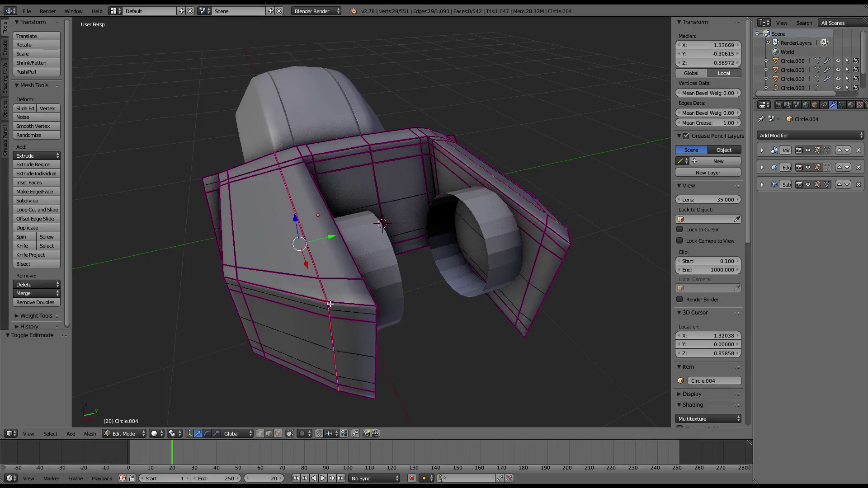
{"action": "key", "text": "g"}
{"action": "key", "text": "g"}
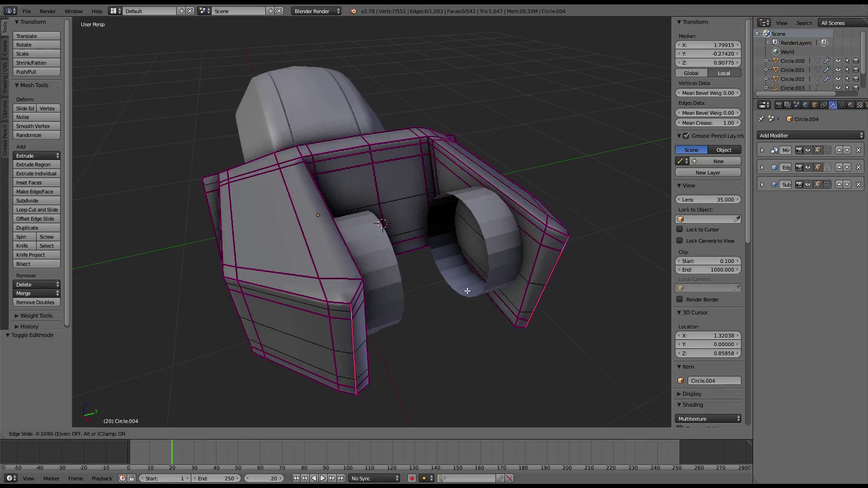
{"action": "left_click", "coordinate": [390, 241]}
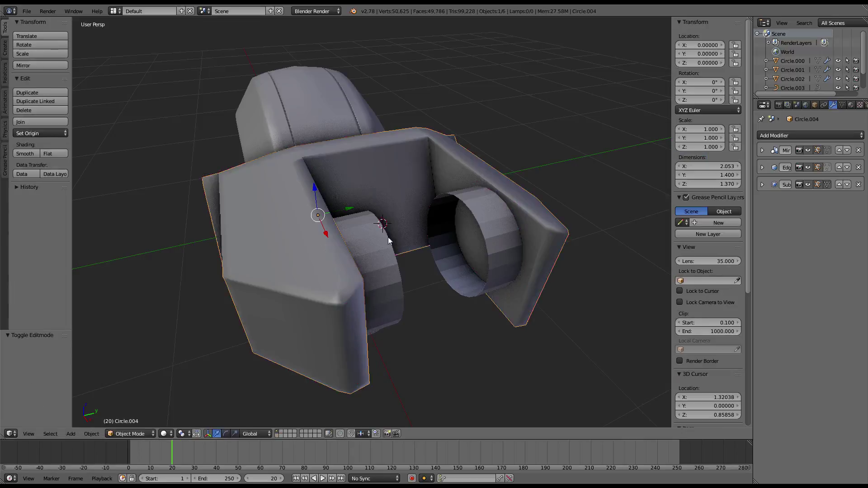
Mark a second edge loop on the arm as a seam.
{"action": "mouse_move", "coordinate": [390, 242]}
{"action": "middle_mouse_down"}
{"action": "mouse_move", "coordinate": [341, 258]}
{"action": "mouse_move", "coordinate": [379, 253]}
{"action": "middle_mouse_up"}
{"action": "scroll", "coordinate": [413, 248], "scroll_direction": "up", "scroll_amount": 3}
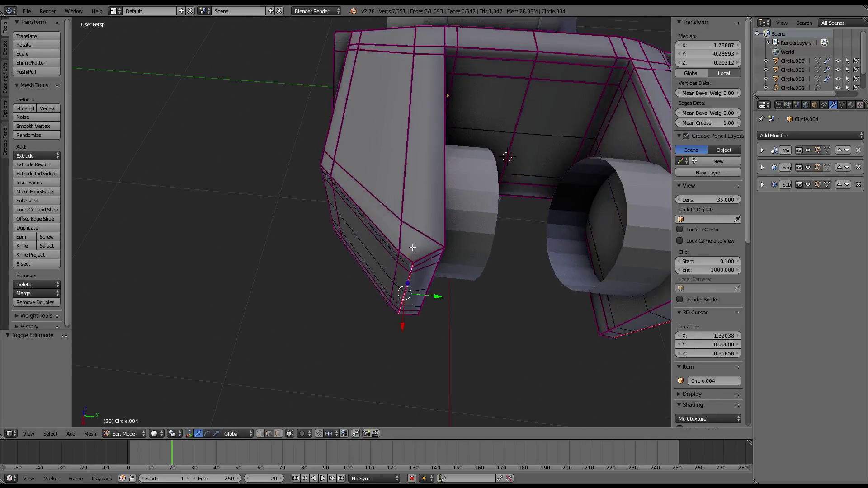
{"action": "right_click", "coordinate": [438, 262], "text": "alt+shift"}
{"action": "mouse_move", "coordinate": [437, 262]}
{"action": "middle_mouse_down"}
{"action": "mouse_move", "coordinate": [234, 207]}
{"action": "mouse_move", "coordinate": [269, 207]}
{"action": "mouse_move", "coordinate": [252, 192]}
{"action": "mouse_move", "coordinate": [220, 205]}
{"action": "middle_mouse_up"}
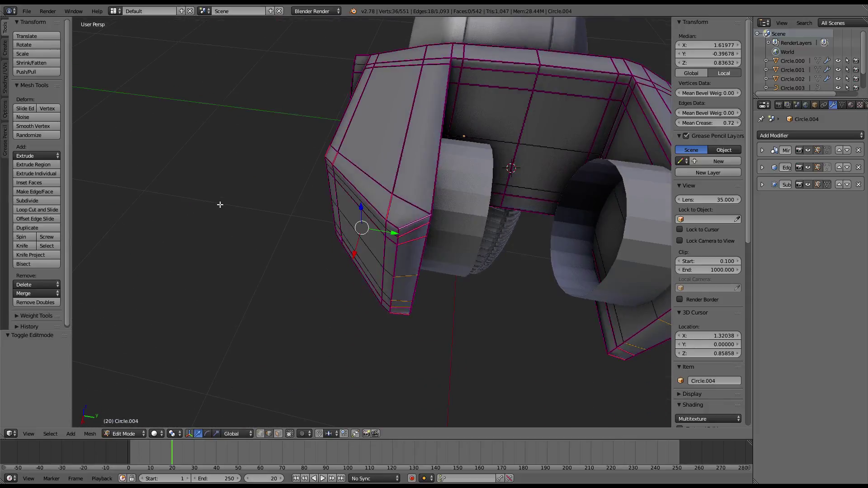
{"action": "key", "text": "ctrl+e"}
{"action": "left_click", "coordinate": [473, 153]}
{"action": "key", "text": "Tab"}
{"action": "mouse_move", "coordinate": [421, 211]}
{"action": "middle_mouse_down"}
{"action": "mouse_move", "coordinate": [505, 194]}
{"action": "mouse_move", "coordinate": [422, 249]}
{"action": "mouse_move", "coordinate": [324, 265]}
{"action": "middle_mouse_up"}
{"action": "key", "text": "Tab"}
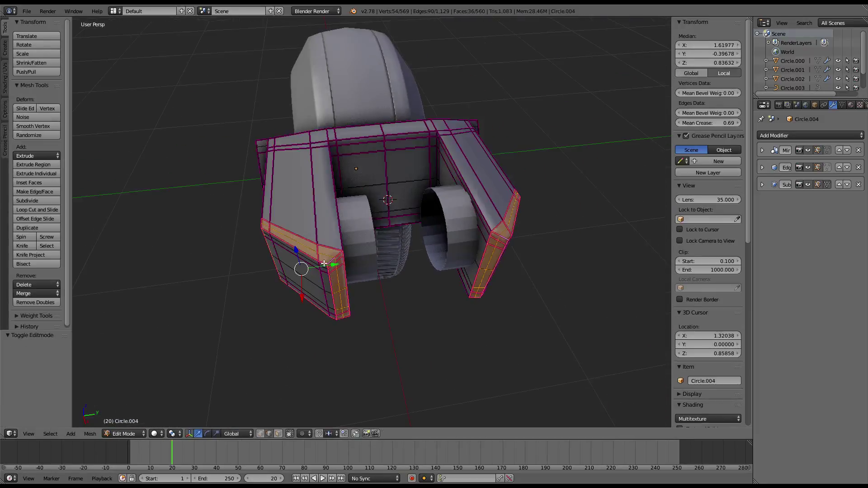
Subdivide the selected arm faces once and pick an edge loop across the arm.
{"action": "key", "text": "w"}
{"action": "left_click", "coordinate": [398, 188]}
{"action": "scroll", "coordinate": [328, 248], "scroll_direction": "up", "scroll_amount": 2}
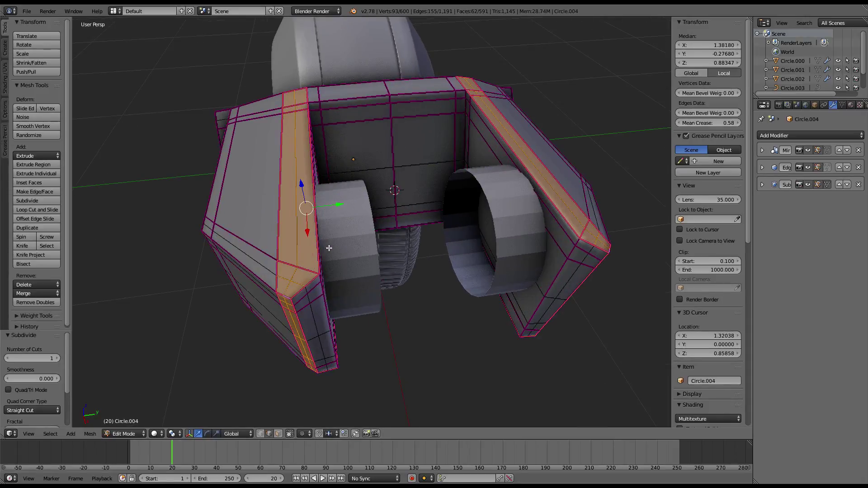
{"action": "left_click", "coordinate": [294, 275], "text": "alt"}
{"action": "key", "text": "Tab"}
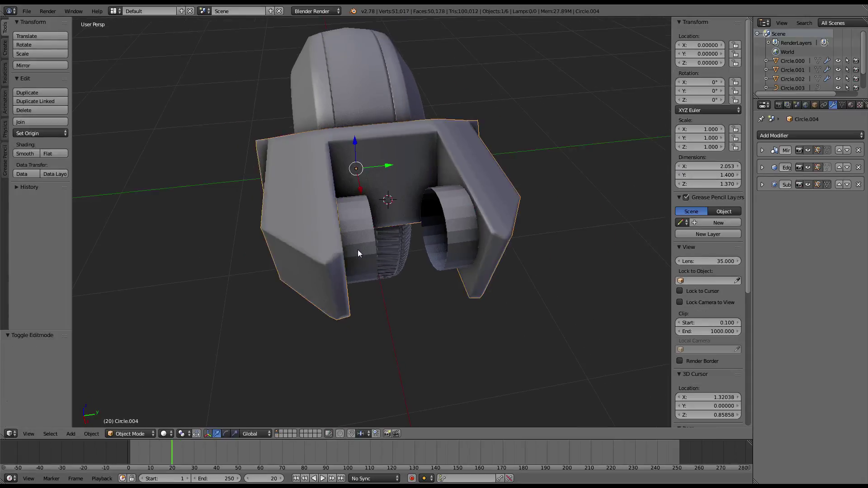
{"action": "middle_click_drag", "start_coordinate": [357, 249], "coordinate": [391, 260]}
{"action": "key", "text": "Tab"}
{"action": "scroll", "coordinate": [398, 281], "scroll_direction": "up", "scroll_amount": 2}
Select another arm edge loop and drag its Mean Crease to 0.
{"action": "left_click", "coordinate": [417, 323], "text": "alt"}
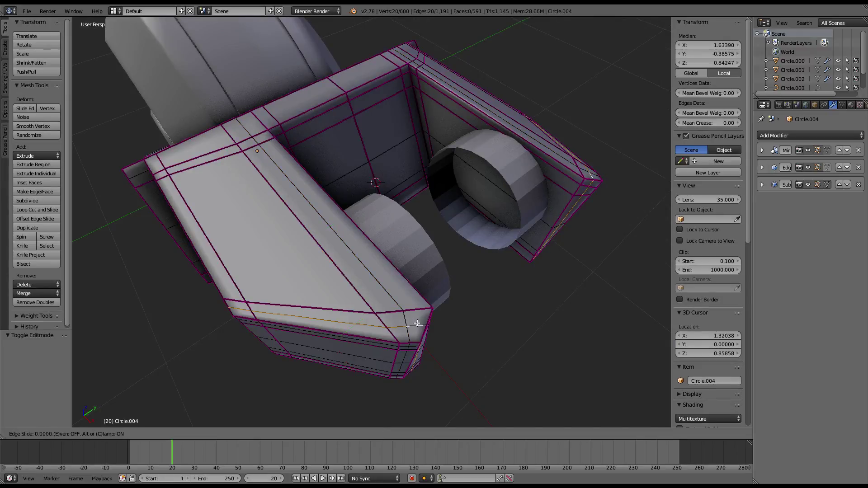
{"action": "mouse_move", "coordinate": [333, 339]}
{"action": "middle_mouse_down"}
{"action": "mouse_move", "coordinate": [373, 236]}
{"action": "mouse_move", "coordinate": [361, 149]}
{"action": "mouse_move", "coordinate": [341, 251]}
{"action": "mouse_move", "coordinate": [324, 277]}
{"action": "mouse_move", "coordinate": [382, 285]}
{"action": "middle_mouse_up"}
{"action": "key", "text": "Tab"}
{"action": "key", "text": "Tab"}
{"action": "scroll", "coordinate": [382, 285], "scroll_direction": "up", "scroll_amount": 3}
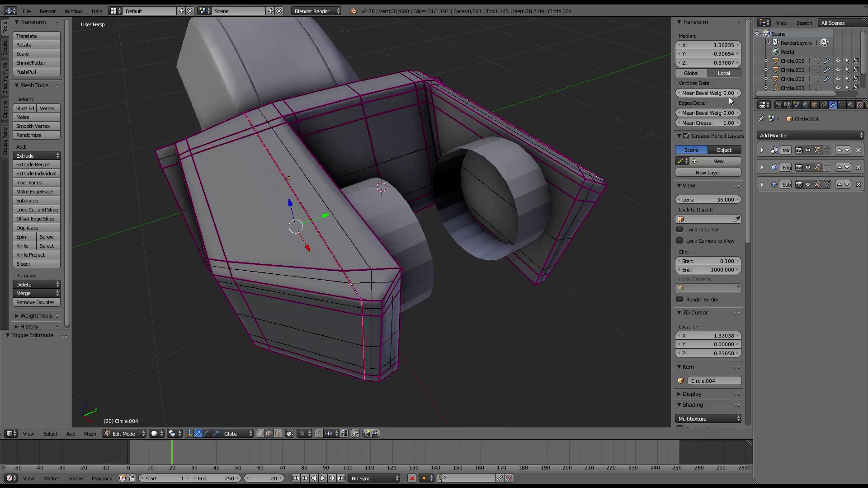
{"action": "mouse_move", "coordinate": [586, 120]}
{"action": "middle_mouse_down"}
{"action": "mouse_move", "coordinate": [345, 210]}
{"action": "mouse_move", "coordinate": [315, 256]}
{"action": "middle_mouse_up"}
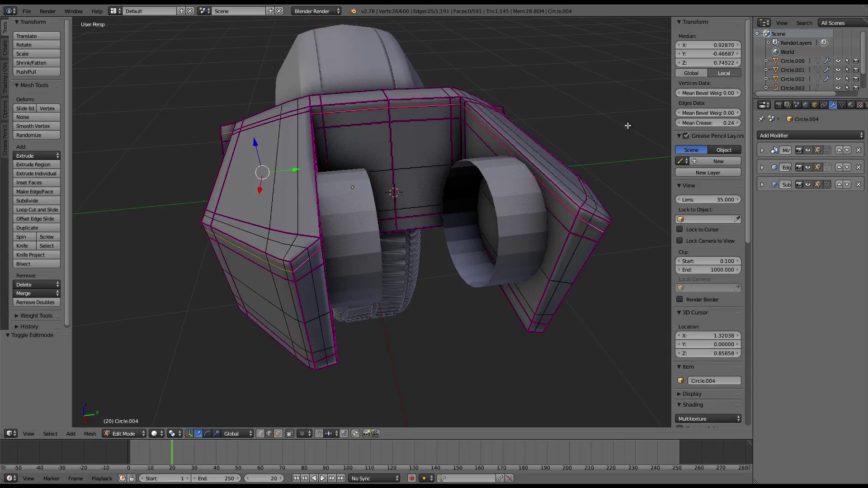
{"action": "mouse_move", "coordinate": [627, 126]}
{"action": "middle_mouse_down"}
{"action": "mouse_move", "coordinate": [351, 200]}
{"action": "mouse_move", "coordinate": [266, 184]}
{"action": "mouse_move", "coordinate": [432, 147]}
{"action": "middle_mouse_up"}
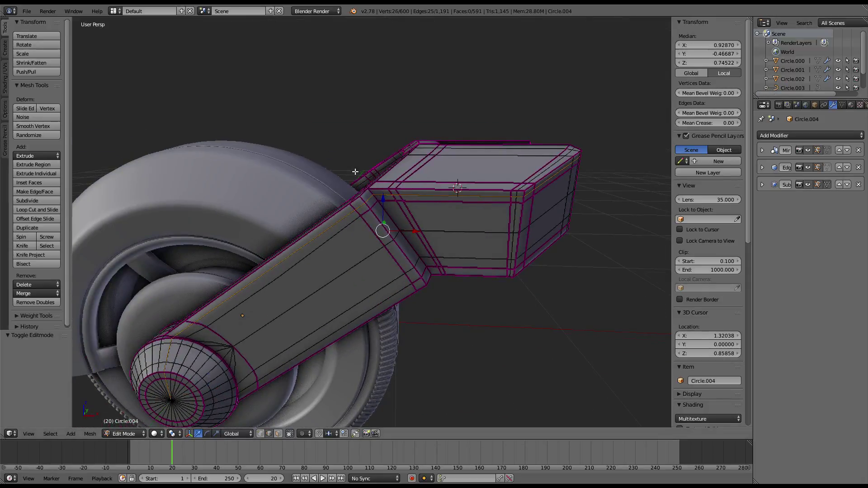
{"action": "mouse_move", "coordinate": [355, 171]}
{"action": "middle_mouse_down"}
{"action": "mouse_move", "coordinate": [234, 188]}
{"action": "mouse_move", "coordinate": [286, 166]}
{"action": "mouse_move", "coordinate": [451, 181]}
{"action": "middle_mouse_up"}
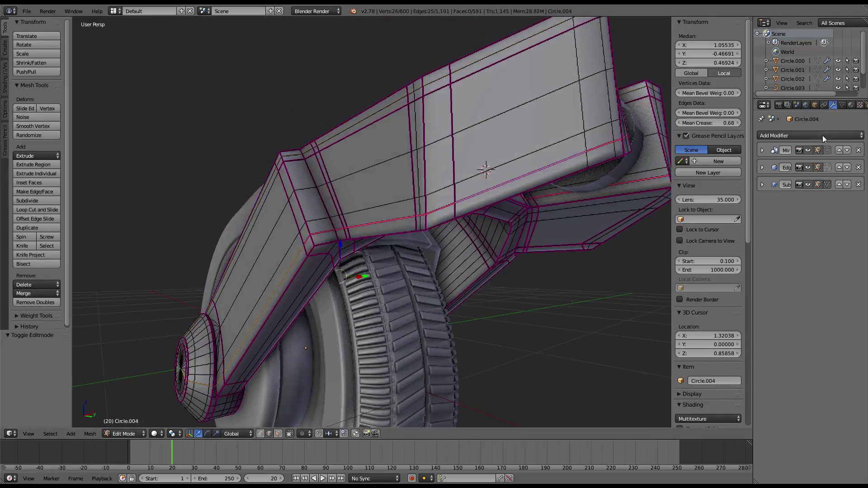
{"action": "left_click_drag", "start_coordinate": [727, 118], "coordinate": [705, 123]}
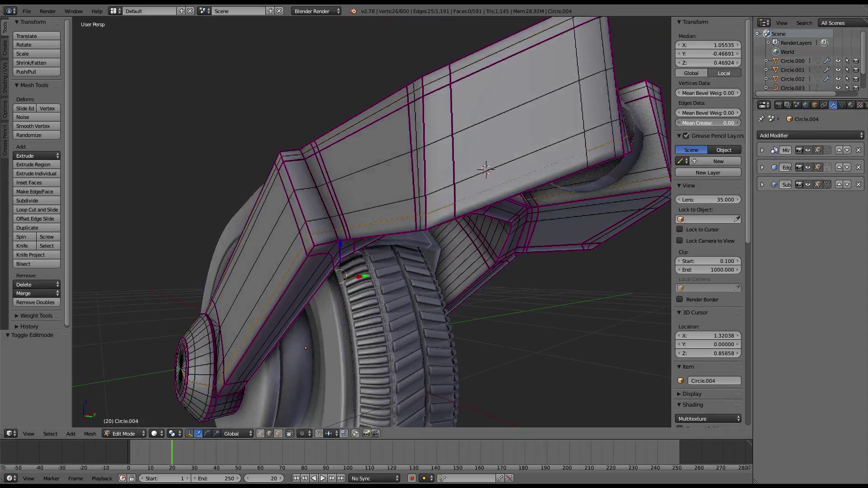
{"action": "mouse_move", "coordinate": [431, 125]}
{"action": "middle_mouse_down"}
{"action": "mouse_move", "coordinate": [397, 135]}
{"action": "mouse_move", "coordinate": [407, 145]}
{"action": "mouse_move", "coordinate": [377, 184]}
{"action": "mouse_move", "coordinate": [357, 171]}
{"action": "middle_mouse_up"}
Leave the fender and select the hub cylinders Circle.000 for editing.
{"action": "key", "text": "Tab"}
{"action": "key", "text": "Tab"}
{"action": "key", "text": "Tab"}
{"action": "right_click", "coordinate": [294, 178]}
{"action": "key", "text": "Tab"}
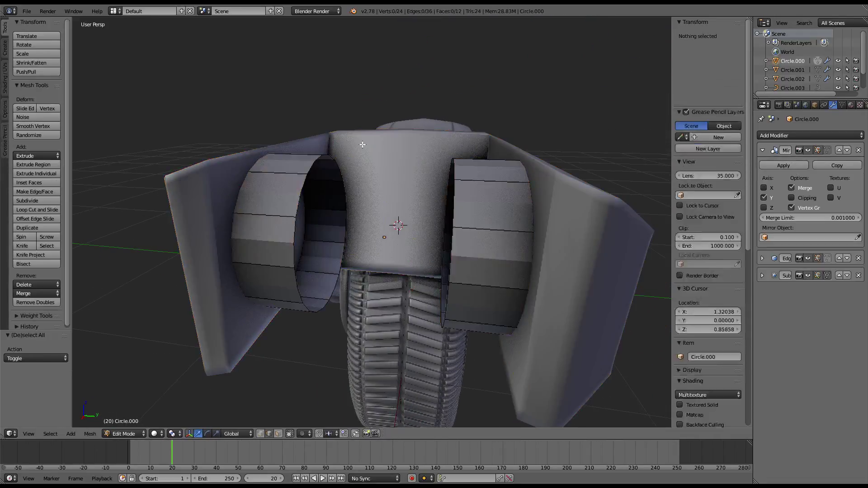
Smooth-shade all faces of the hub cylinders.
{"action": "key", "text": "a"}
{"action": "key", "text": "w"}
{"action": "left_click", "coordinate": [366, 282]}
{"action": "key", "text": "Tab"}
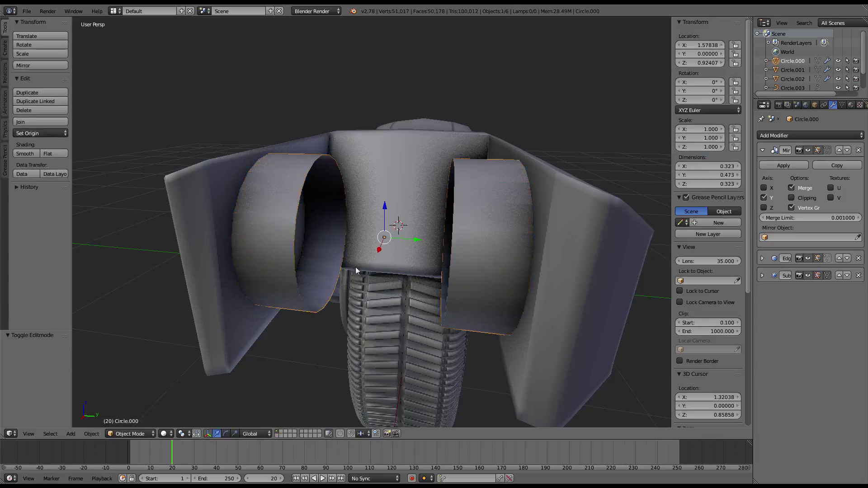
{"action": "scroll", "coordinate": [356, 266], "scroll_direction": "down", "scroll_amount": 3}
{"action": "mouse_move", "coordinate": [356, 267]}
{"action": "middle_mouse_down"}
{"action": "mouse_move", "coordinate": [307, 205]}
{"action": "mouse_move", "coordinate": [337, 208]}
{"action": "middle_mouse_up"}
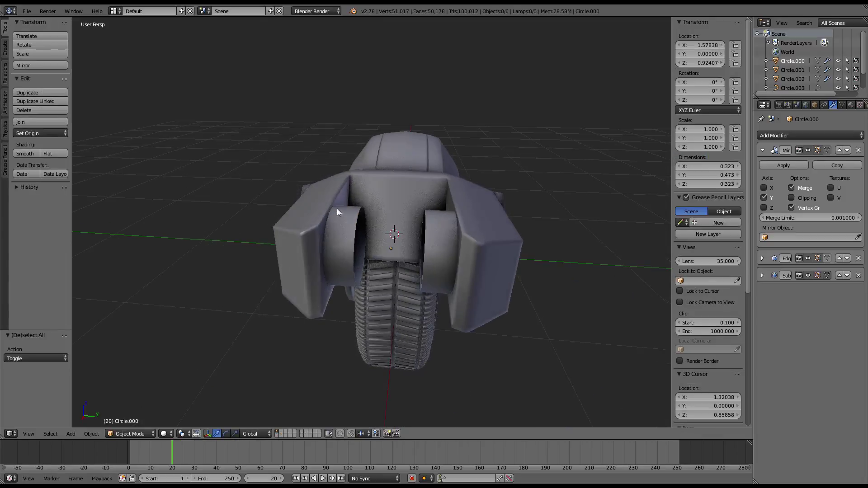
Raise the hub's Subdivision Surface view level to 2.
{"action": "left_click", "coordinate": [762, 150]}
{"action": "left_click", "coordinate": [761, 185]}
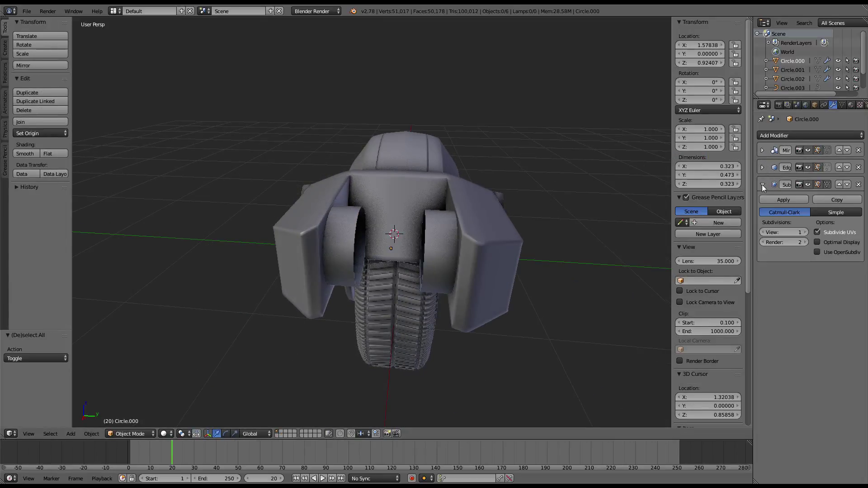
{"action": "key", "text": "ctrl+2"}
{"action": "scroll", "coordinate": [418, 192], "scroll_direction": "up", "scroll_amount": 2}
{"action": "mouse_move", "coordinate": [419, 192]}
{"action": "middle_mouse_down"}
{"action": "mouse_move", "coordinate": [386, 200]}
{"action": "mouse_move", "coordinate": [362, 240]}
{"action": "mouse_move", "coordinate": [409, 240]}
{"action": "mouse_move", "coordinate": [426, 189]}
{"action": "middle_mouse_up"}
{"action": "key", "text": "a"}
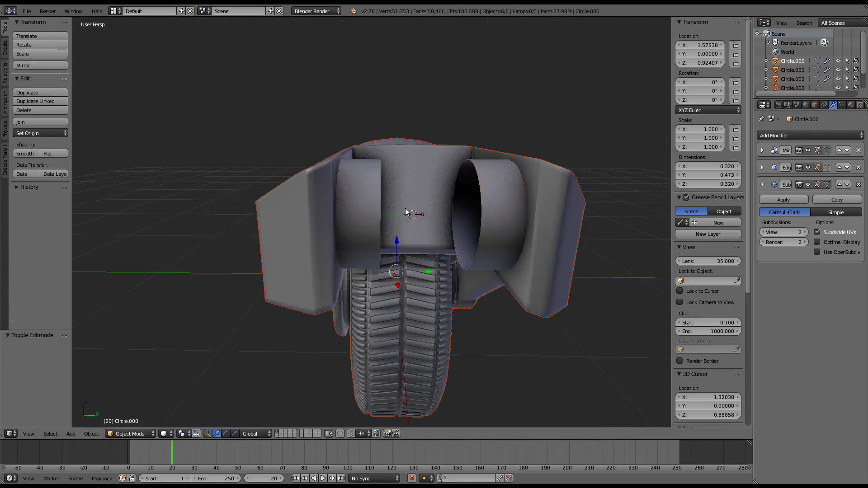
Enable Mirror clipping and pull the left cylinder's inner rim loop to the centre.
{"action": "key", "text": "Tab"}
{"action": "key", "text": "KP_Decimal"}
{"action": "right_click", "coordinate": [324, 145], "text": "alt"}
{"action": "mouse_move", "coordinate": [324, 146]}
{"action": "middle_mouse_down"}
{"action": "mouse_move", "coordinate": [330, 100]}
{"action": "mouse_move", "coordinate": [324, 140]}
{"action": "mouse_move", "coordinate": [343, 168]}
{"action": "mouse_move", "coordinate": [374, 177]}
{"action": "middle_mouse_up"}
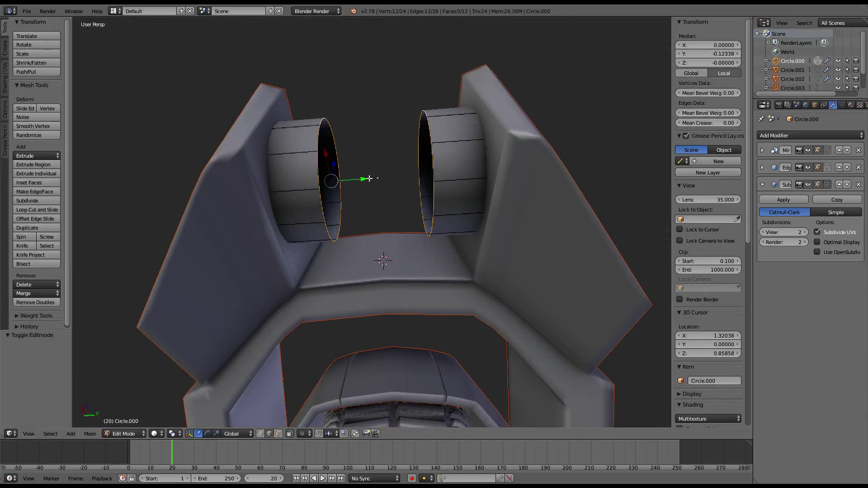
{"action": "left_click_drag", "start_coordinate": [369, 178], "coordinate": [424, 171]}
{"action": "right_click", "coordinate": [426, 169]}
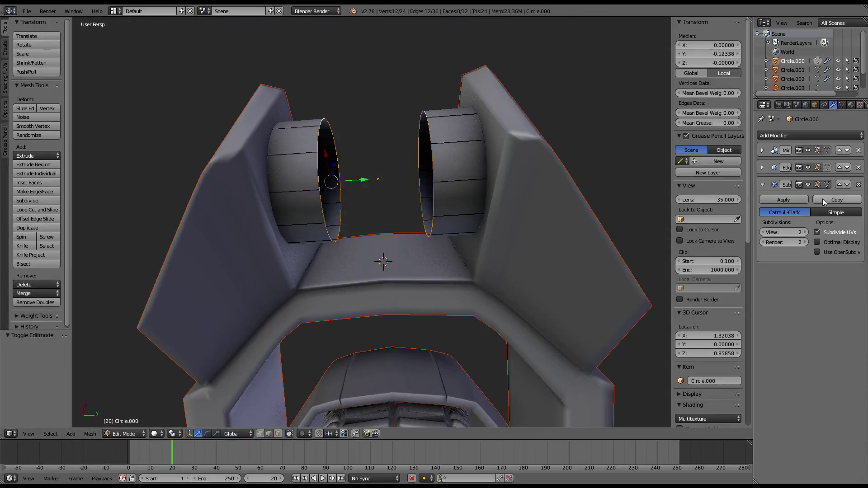
{"action": "left_click", "coordinate": [762, 185]}
{"action": "left_click", "coordinate": [762, 150]}
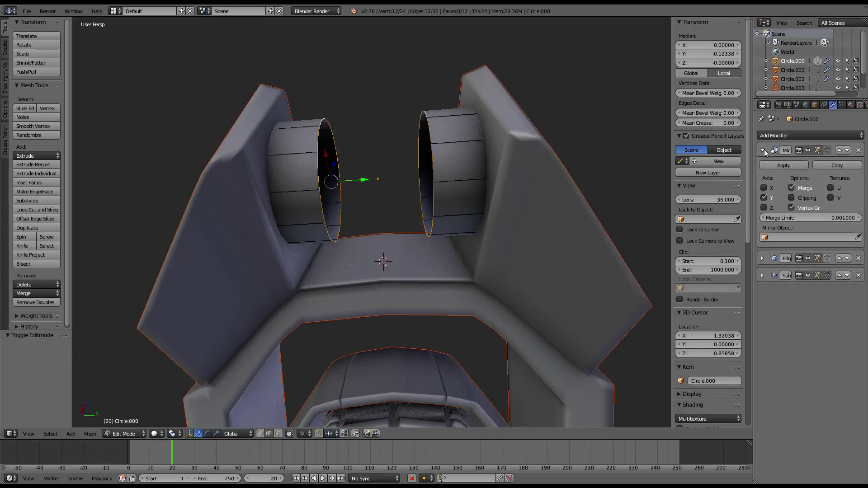
{"action": "left_click", "coordinate": [796, 199]}
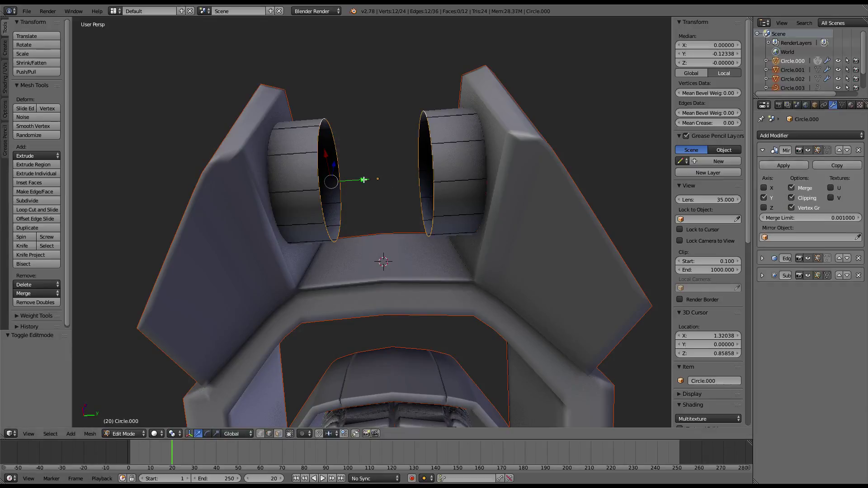
{"action": "left_click_drag", "start_coordinate": [363, 179], "coordinate": [510, 149]}
{"action": "scroll", "coordinate": [433, 113], "scroll_direction": "down", "scroll_amount": 5}
Inspect the joined spool hub, then select the fork Circle.004 for editing.
{"action": "key", "text": "Tab"}
{"action": "middle_click_drag", "start_coordinate": [378, 168], "coordinate": [486, 278]}
{"action": "key", "text": "a"}
{"action": "scroll", "coordinate": [448, 263], "scroll_direction": "up", "scroll_amount": 3}
{"action": "scroll", "coordinate": [441, 234], "scroll_direction": "up", "scroll_amount": 2}
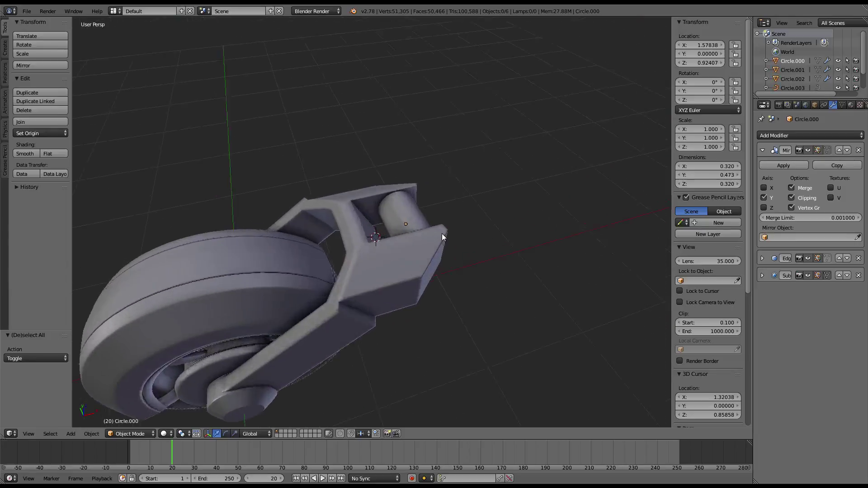
{"action": "scroll", "coordinate": [441, 234], "scroll_direction": "up", "scroll_amount": 3}
{"action": "mouse_move", "coordinate": [405, 265]}
{"action": "middle_mouse_down"}
{"action": "mouse_move", "coordinate": [430, 272]}
{"action": "mouse_move", "coordinate": [307, 103]}
{"action": "middle_mouse_up"}
{"action": "right_click", "coordinate": [429, 273]}
{"action": "key", "text": "Tab"}
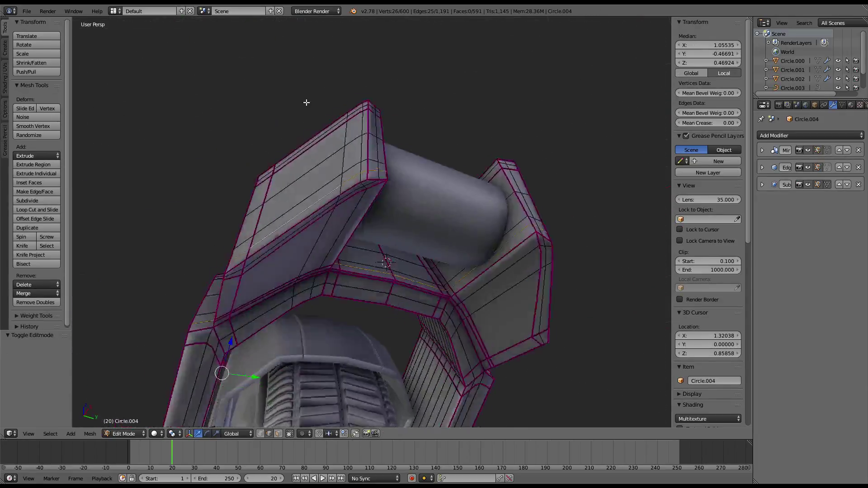
Pull the fork's centre edge loop inward along X into a V.
{"action": "scroll", "coordinate": [389, 226], "scroll_direction": "up", "scroll_amount": 3}
{"action": "scroll", "coordinate": [385, 248], "scroll_direction": "up", "scroll_amount": 3}
{"action": "scroll", "coordinate": [386, 278], "scroll_direction": "down", "scroll_amount": 5}
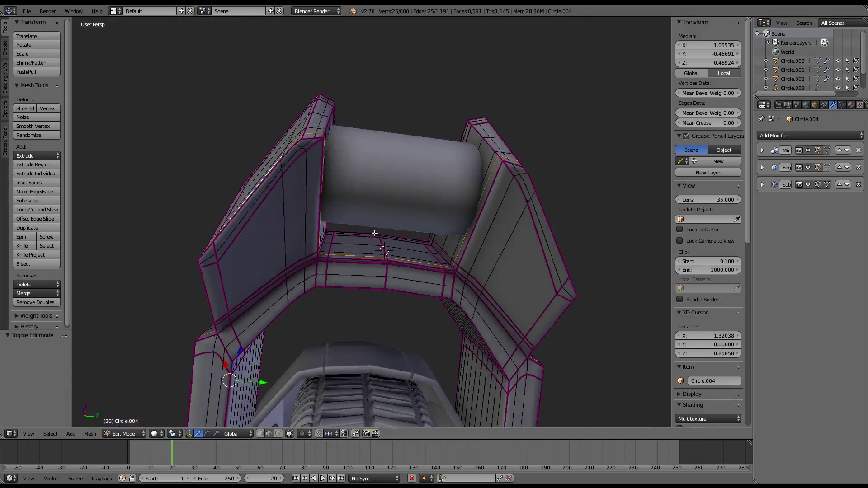
{"action": "scroll", "coordinate": [387, 231], "scroll_direction": "down", "scroll_amount": 1}
{"action": "key", "text": "g"}
{"action": "key", "text": "x"}
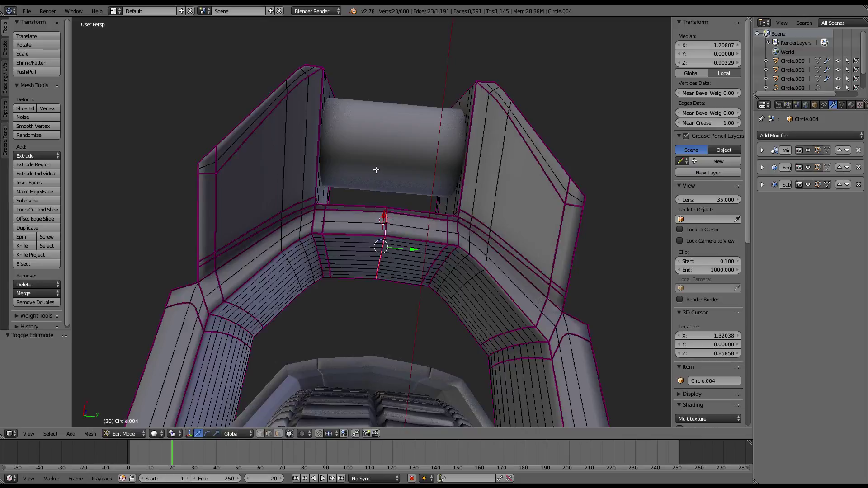
{"action": "middle_click_drag", "start_coordinate": [385, 245], "coordinate": [533, 339]}
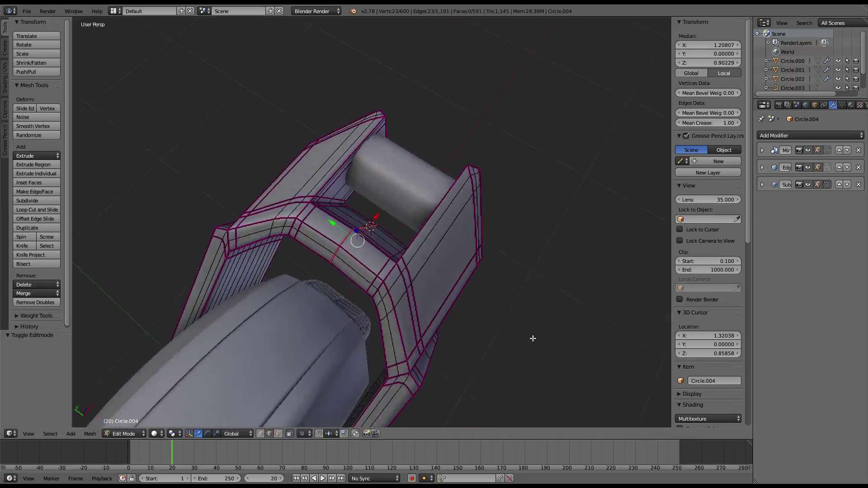
{"action": "left_click", "coordinate": [367, 224]}
{"action": "mouse_move", "coordinate": [367, 224]}
{"action": "middle_mouse_down"}
{"action": "mouse_move", "coordinate": [339, 199]}
{"action": "mouse_move", "coordinate": [405, 231]}
{"action": "mouse_move", "coordinate": [405, 181]}
{"action": "mouse_move", "coordinate": [432, 218]}
{"action": "mouse_move", "coordinate": [451, 170]}
{"action": "middle_mouse_up"}
{"action": "key", "text": "Tab"}
Grow the selection across the bracket end and delete those faces to open a hole.
{"action": "mouse_move", "coordinate": [428, 131]}
{"action": "middle_mouse_down"}
{"action": "mouse_move", "coordinate": [443, 170]}
{"action": "mouse_move", "coordinate": [364, 166]}
{"action": "mouse_move", "coordinate": [405, 175]}
{"action": "mouse_move", "coordinate": [428, 145]}
{"action": "mouse_move", "coordinate": [428, 85]}
{"action": "mouse_move", "coordinate": [424, 101]}
{"action": "mouse_move", "coordinate": [485, 192]}
{"action": "mouse_move", "coordinate": [552, 229]}
{"action": "mouse_move", "coordinate": [604, 230]}
{"action": "mouse_move", "coordinate": [496, 257]}
{"action": "middle_mouse_up"}
{"action": "scroll", "coordinate": [395, 172], "scroll_direction": "down", "scroll_amount": 2}
{"action": "scroll", "coordinate": [462, 254], "scroll_direction": "up", "scroll_amount": 5}
{"action": "key", "text": "Tab"}
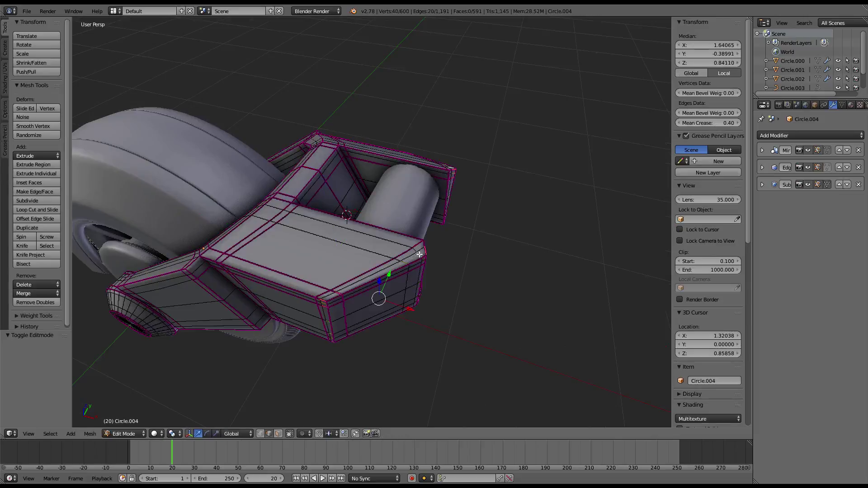
{"action": "key", "text": "ctrl+KP_Add"}
{"action": "key", "text": "ctrl+KP_Add"}
{"action": "key", "text": "x"}
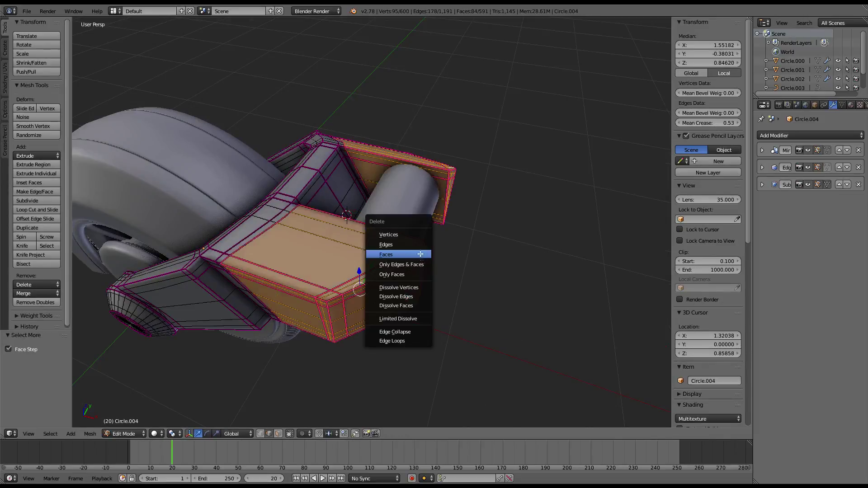
{"action": "left_click", "coordinate": [420, 254]}
{"action": "key", "text": "Tab"}
{"action": "right_click", "coordinate": [398, 234]}
{"action": "key", "text": "Tab"}
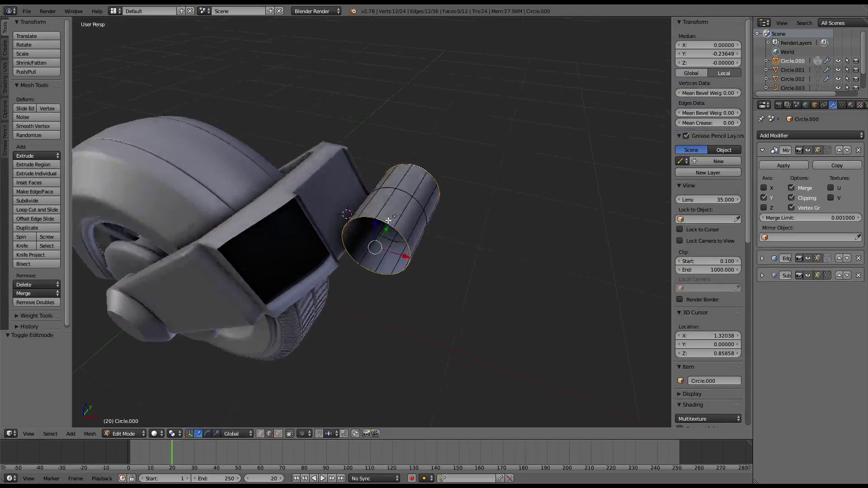
Duplicate the cylinder's end ring and separate it into its own object, Circle.005.
{"action": "key", "text": "shift+d"}
{"action": "mouse_move", "coordinate": [388, 221]}
{"action": "middle_mouse_down"}
{"action": "mouse_move", "coordinate": [452, 205]}
{"action": "mouse_move", "coordinate": [473, 226]}
{"action": "mouse_move", "coordinate": [463, 242]}
{"action": "middle_mouse_up"}
{"action": "right_click", "coordinate": [451, 205]}
{"action": "key", "text": "s"}
{"action": "right_click", "coordinate": [506, 256]}
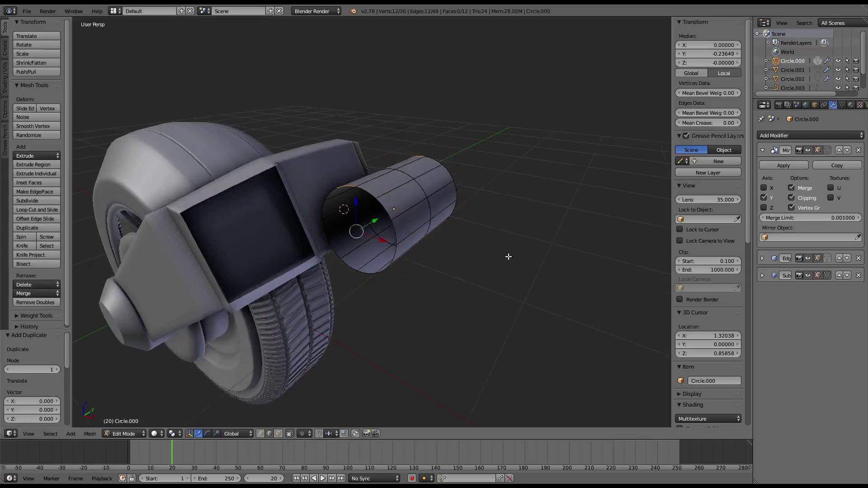
{"action": "key", "text": "p"}
{"action": "left_click", "coordinate": [503, 254]}
{"action": "key", "text": "Tab"}
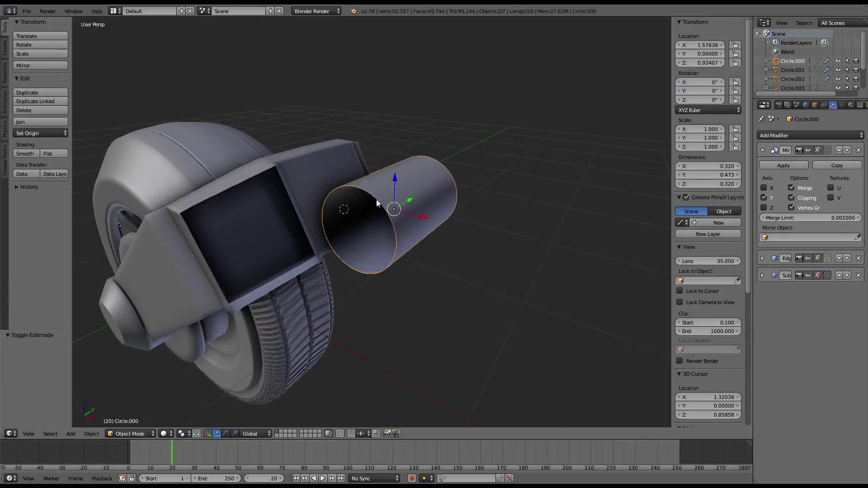
{"action": "right_click", "coordinate": [376, 199]}
{"action": "key", "text": "Tab"}
Scale the ring into flanges (1.791, 0.830), extrude along Y, and set Mean Crease 0.91.
{"action": "key", "text": "a"}
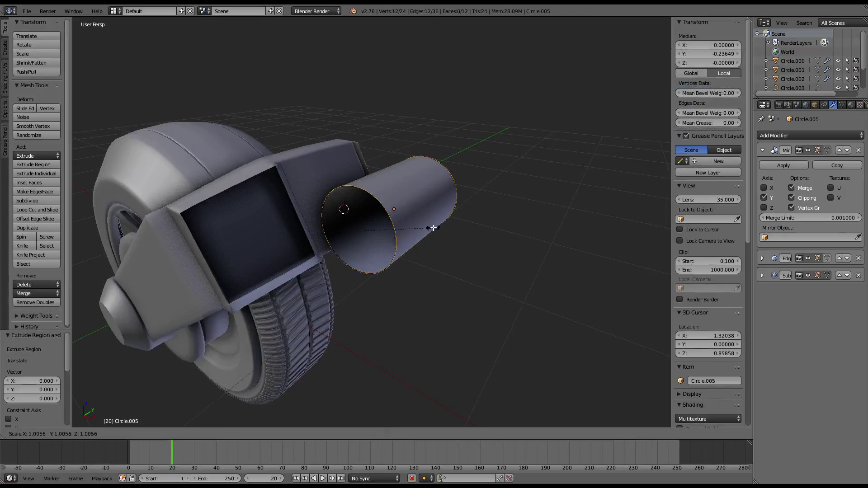
{"action": "left_click", "coordinate": [488, 241]}
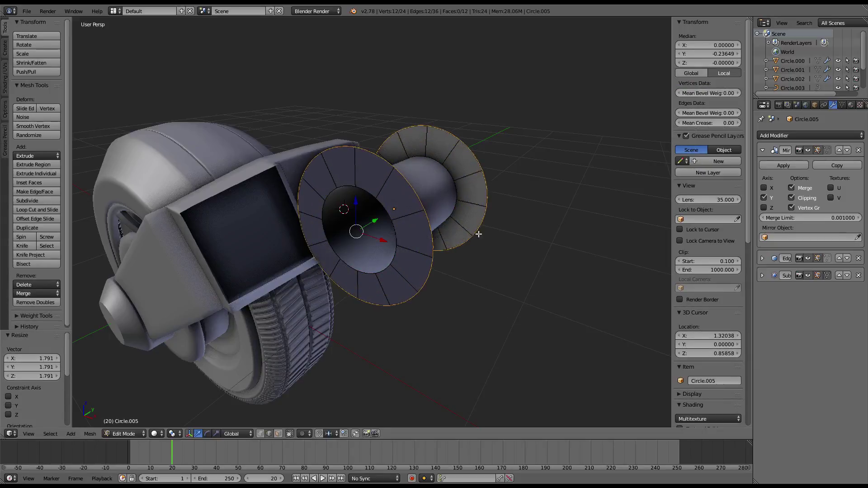
{"action": "mouse_move", "coordinate": [488, 241]}
{"action": "middle_mouse_down"}
{"action": "mouse_move", "coordinate": [402, 143]}
{"action": "mouse_move", "coordinate": [401, 83]}
{"action": "mouse_move", "coordinate": [397, 157]}
{"action": "mouse_move", "coordinate": [592, 172]}
{"action": "mouse_move", "coordinate": [331, 209]}
{"action": "middle_mouse_up"}
{"action": "key", "text": "s"}
{"action": "left_click", "coordinate": [564, 171]}
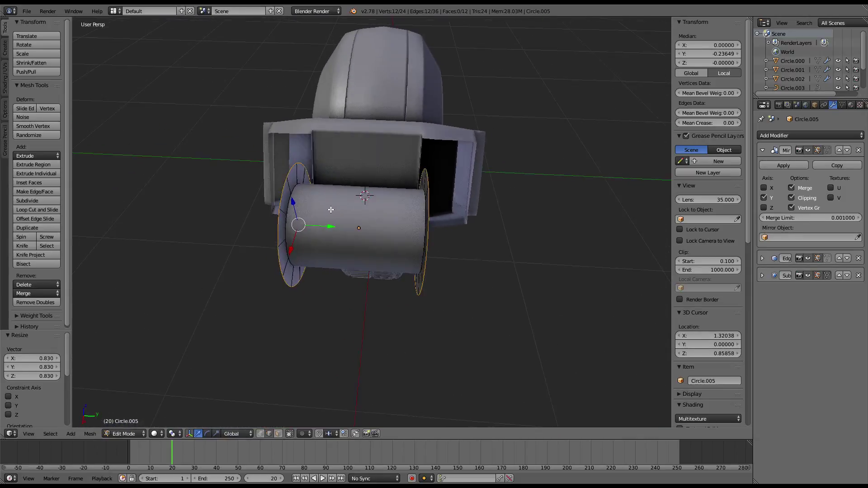
{"action": "key", "text": "e"}
{"action": "key", "text": "y"}
{"action": "left_click", "coordinate": [272, 205]}
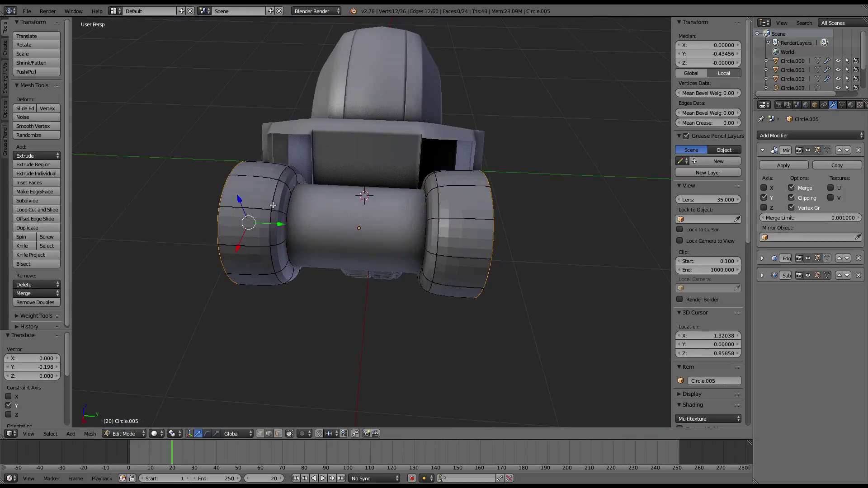
{"action": "left_click_drag", "start_coordinate": [731, 125], "coordinate": [773, 125]}
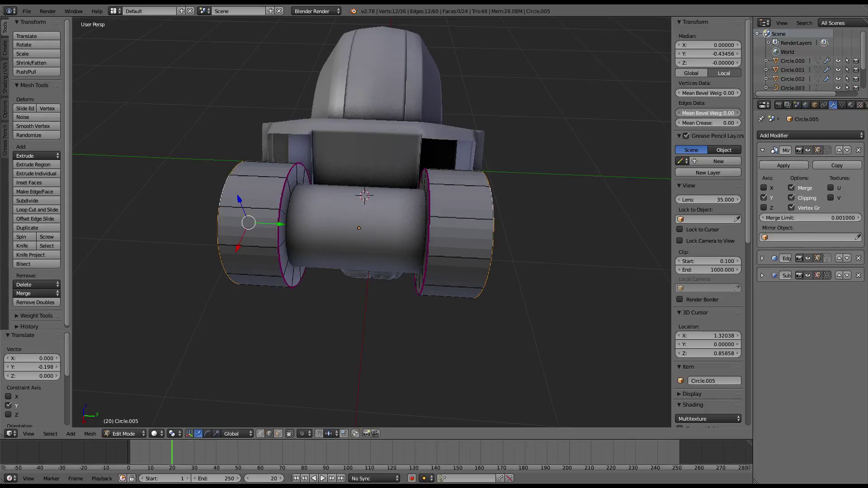
Move the spool outward along X and raise it above the fork in front view.
{"action": "key", "text": "Tab"}
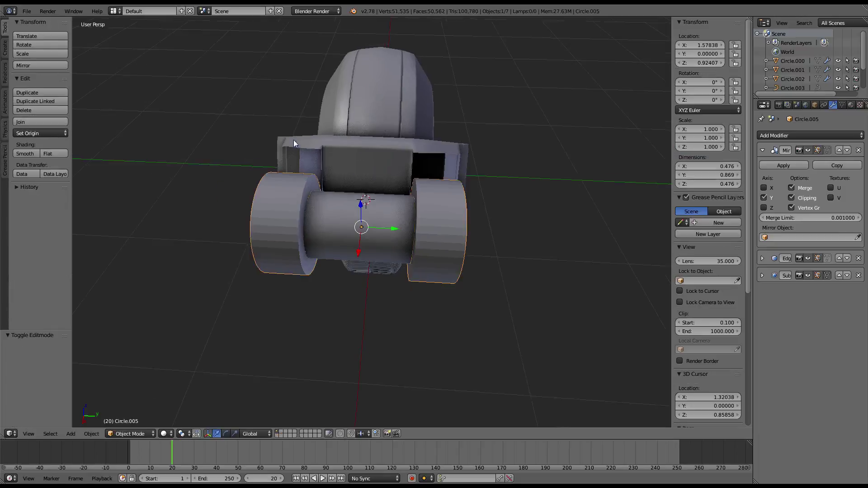
{"action": "mouse_move", "coordinate": [406, 189]}
{"action": "middle_mouse_down"}
{"action": "mouse_move", "coordinate": [428, 119]}
{"action": "mouse_move", "coordinate": [416, 31]}
{"action": "mouse_move", "coordinate": [437, 97]}
{"action": "mouse_move", "coordinate": [375, 69]}
{"action": "mouse_move", "coordinate": [400, 202]}
{"action": "mouse_move", "coordinate": [421, 218]}
{"action": "middle_mouse_up"}
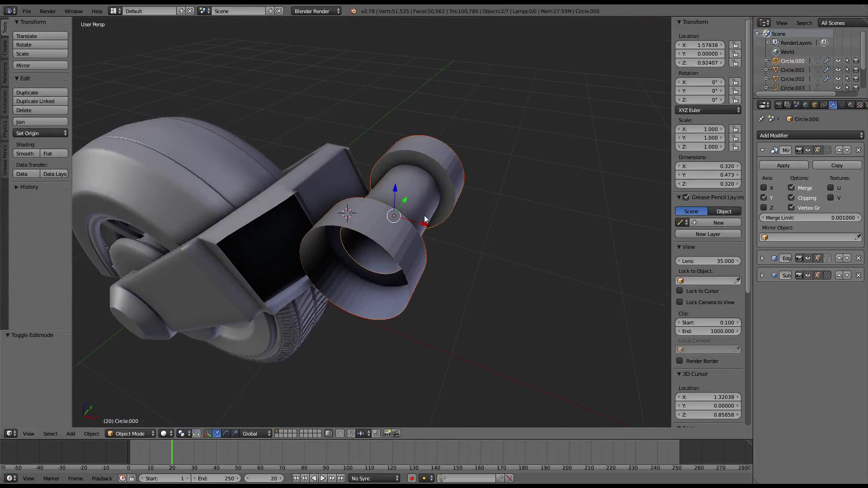
{"action": "left_click_drag", "start_coordinate": [428, 228], "coordinate": [450, 233]}
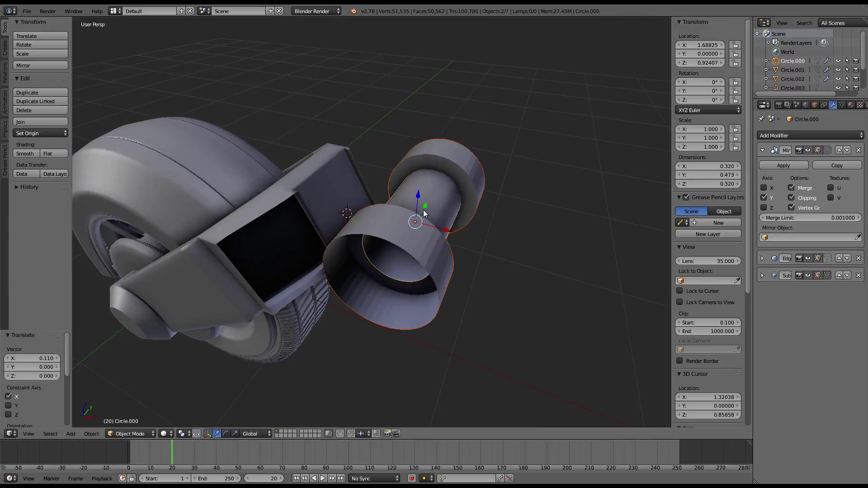
{"action": "key", "text": "KP_3"}
{"action": "key", "text": "KP_1"}
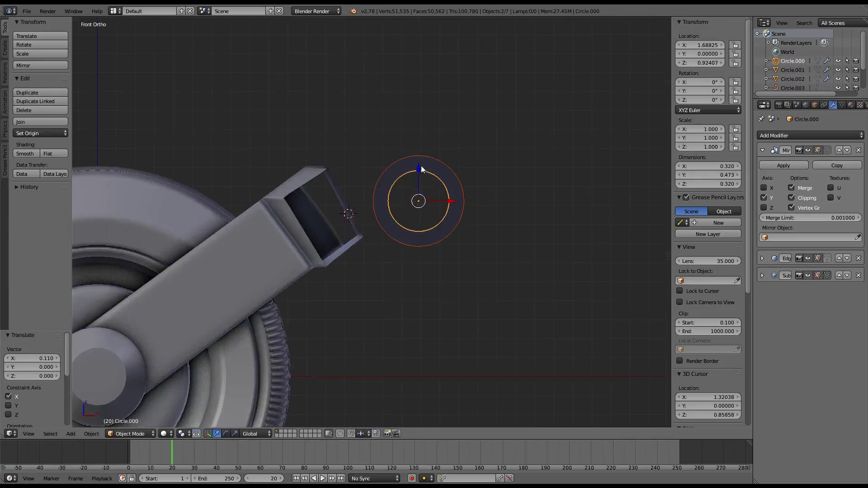
{"action": "left_click_drag", "start_coordinate": [422, 168], "coordinate": [418, 141]}
Scale the spool to 1.5, lift it slightly, and select the cylinder with the flanges.
{"action": "scroll", "coordinate": [414, 137], "scroll_direction": "down", "scroll_amount": 2}
{"action": "key", "text": "s"}
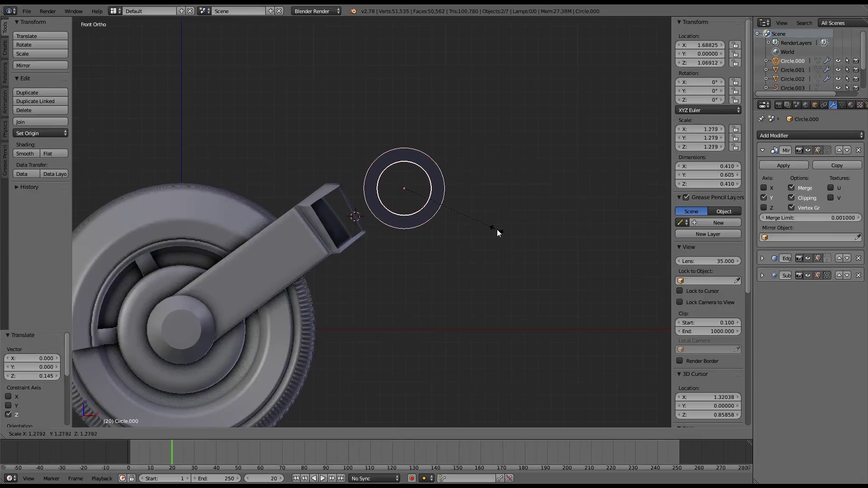
{"action": "left_click", "coordinate": [513, 235]}
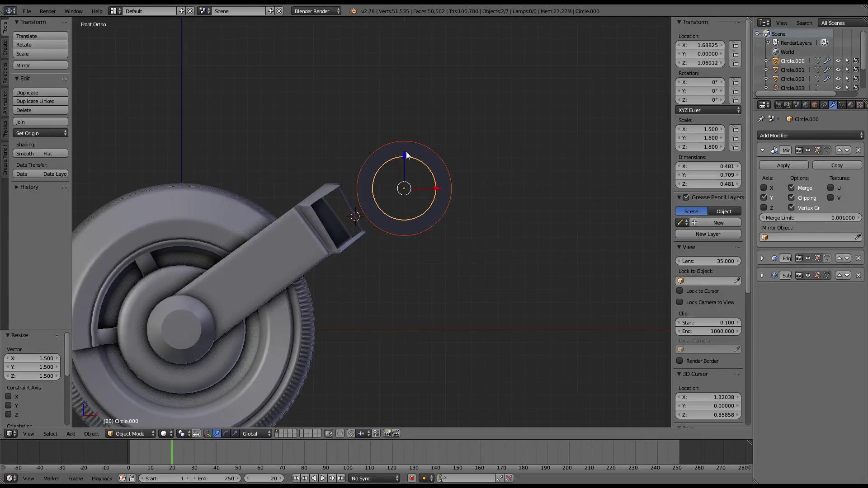
{"action": "left_click_drag", "start_coordinate": [407, 155], "coordinate": [406, 150]}
{"action": "key", "text": "KP_5"}
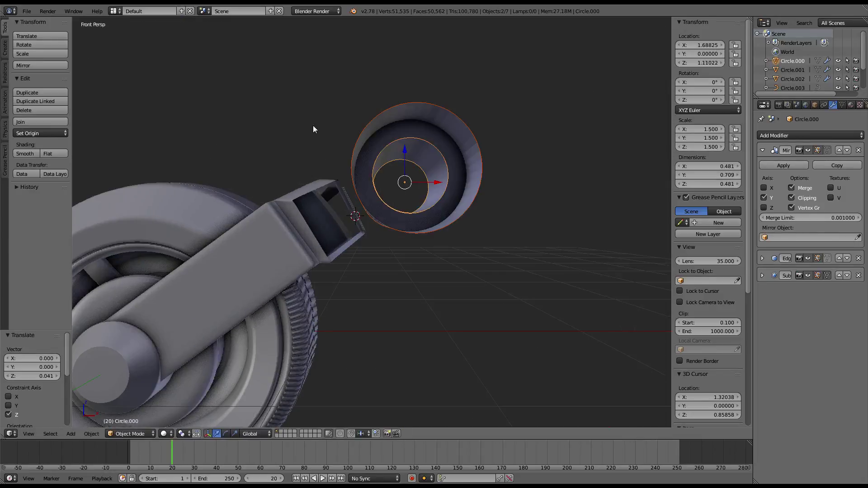
{"action": "mouse_move", "coordinate": [314, 127]}
{"action": "middle_mouse_down"}
{"action": "mouse_move", "coordinate": [427, 191]}
{"action": "mouse_move", "coordinate": [415, 254]}
{"action": "mouse_move", "coordinate": [421, 196]}
{"action": "middle_mouse_up"}
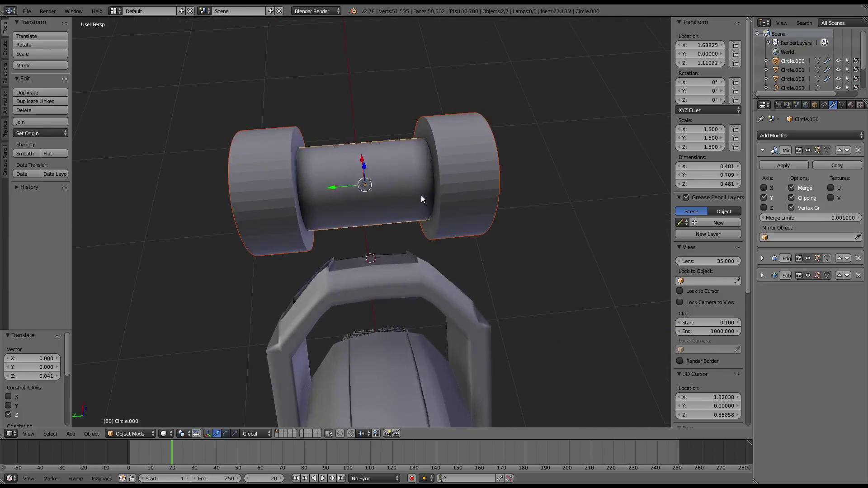
{"action": "key", "text": "Tab"}
{"action": "key", "text": "Tab"}
{"action": "key", "text": "Tab"}
{"action": "key", "text": "Tab"}
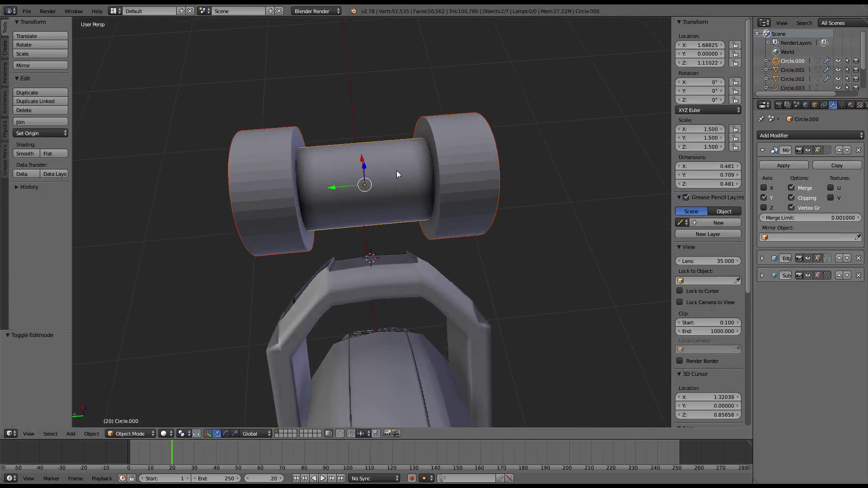
{"action": "key", "text": "shift+d"}
{"action": "right_click", "coordinate": [468, 142]}
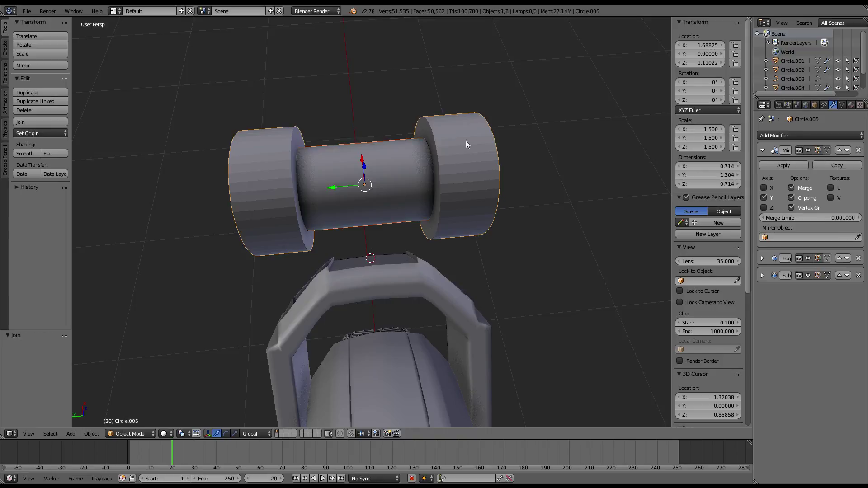
Join the cylinder and flanges, smooth-shade the spool, and merge its duplicate vertices.
{"action": "key", "text": "Tab"}
{"action": "key", "text": "a"}
{"action": "key", "text": "w"}
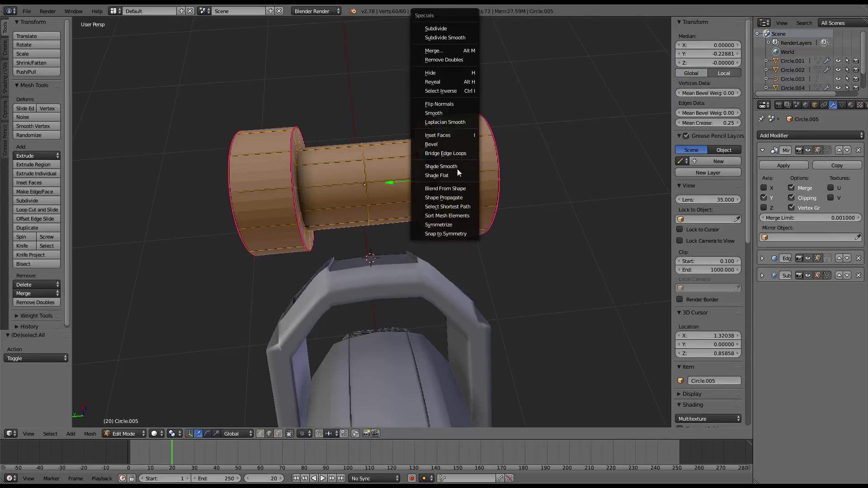
{"action": "left_click", "coordinate": [446, 167]}
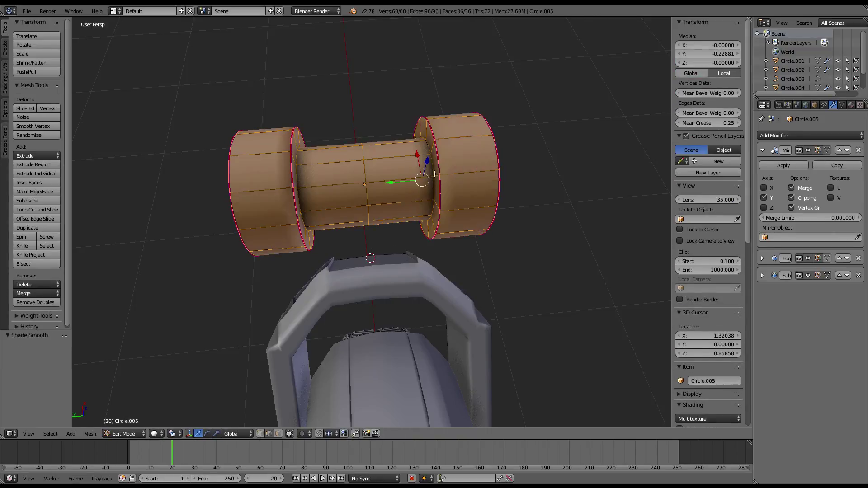
{"action": "key", "text": "a"}
{"action": "mouse_move", "coordinate": [434, 173]}
{"action": "middle_mouse_down"}
{"action": "mouse_move", "coordinate": [325, 132]}
{"action": "mouse_move", "coordinate": [440, 136]}
{"action": "middle_mouse_up"}
{"action": "key", "text": "a"}
{"action": "key", "text": "w"}
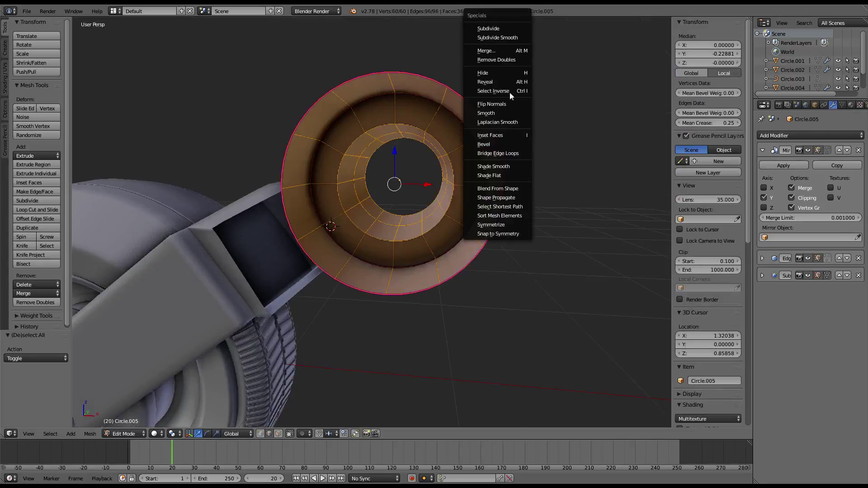
{"action": "left_click", "coordinate": [506, 61]}
Shift one flange's inner edge loop along the spool axis in top view.
{"action": "middle_click_drag", "start_coordinate": [286, 135], "coordinate": [408, 195]}
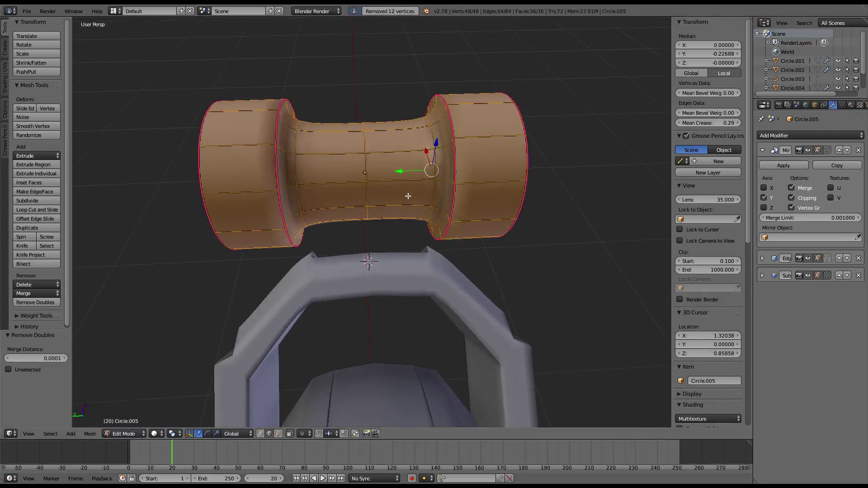
{"action": "right_click", "coordinate": [431, 177], "text": "alt"}
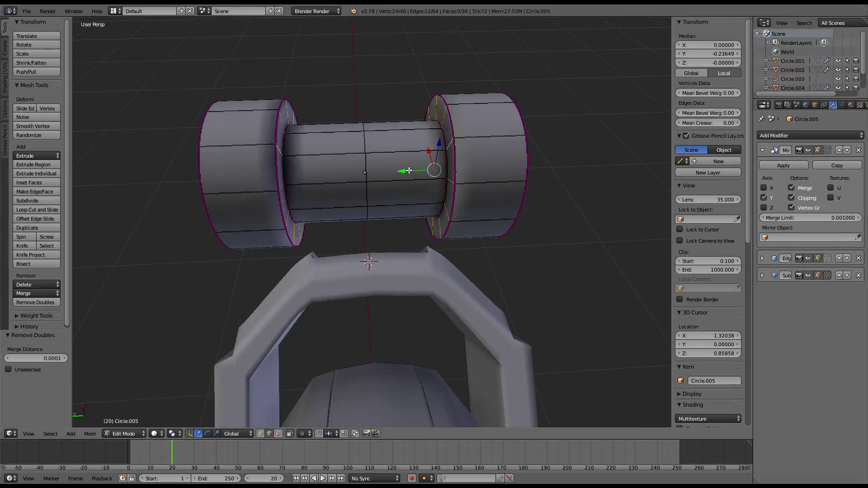
{"action": "key", "text": "KP_7"}
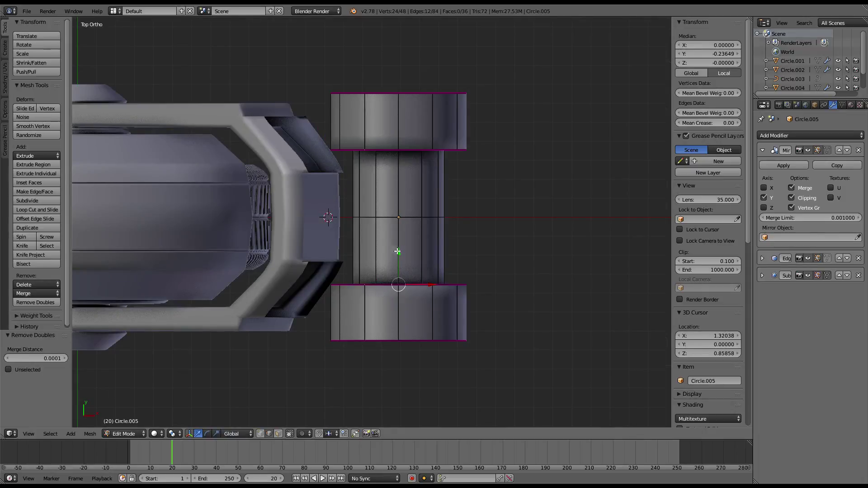
{"action": "left_click_drag", "start_coordinate": [398, 252], "coordinate": [400, 228]}
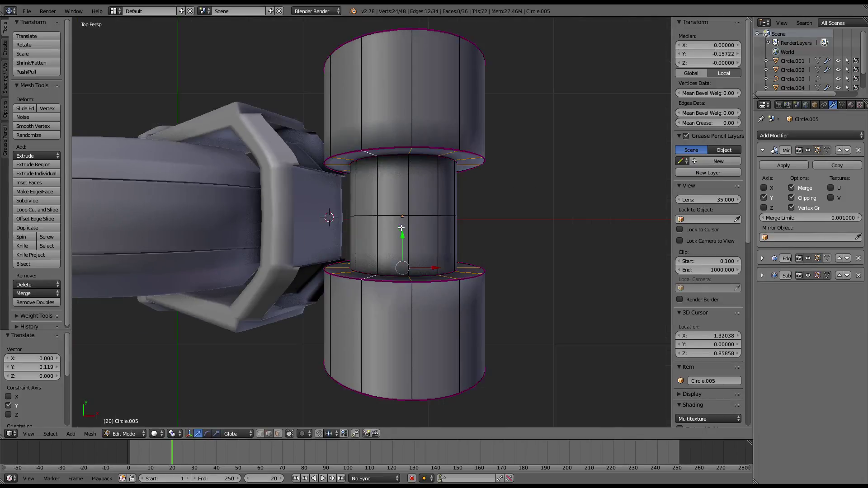
{"action": "key", "text": "Tab"}
{"action": "mouse_move", "coordinate": [393, 272]}
{"action": "middle_mouse_down"}
{"action": "mouse_move", "coordinate": [365, 271]}
{"action": "mouse_move", "coordinate": [383, 181]}
{"action": "mouse_move", "coordinate": [410, 222]}
{"action": "middle_mouse_up"}
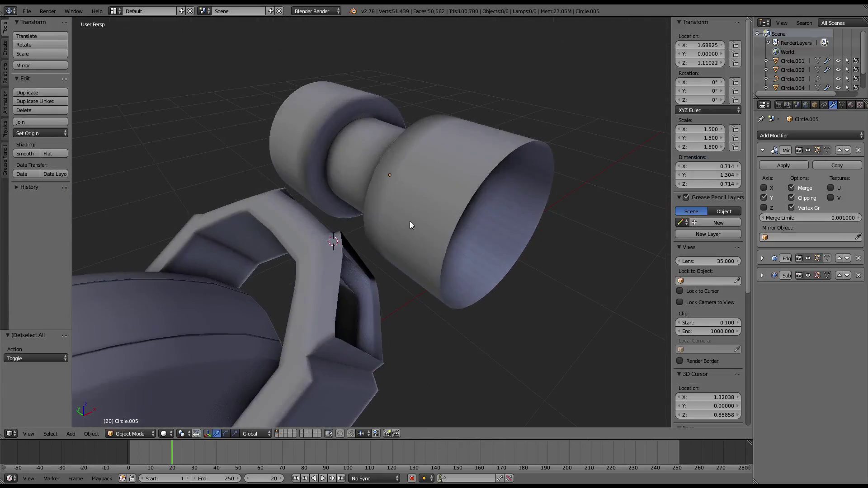
Move the spool hub 0.111 along X, then start raising it along Z.
{"action": "key", "text": "Tab"}
{"action": "key", "text": "Tab"}
{"action": "right_click_drag", "start_coordinate": [401, 175], "coordinate": [421, 132]}
{"action": "key", "text": "x"}
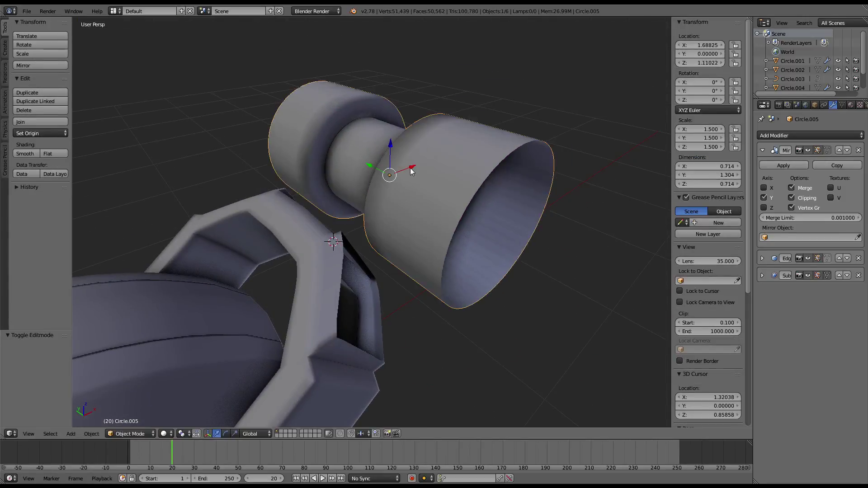
{"action": "left_click", "coordinate": [424, 159]}
{"action": "key", "text": "g"}
{"action": "key", "text": "z"}
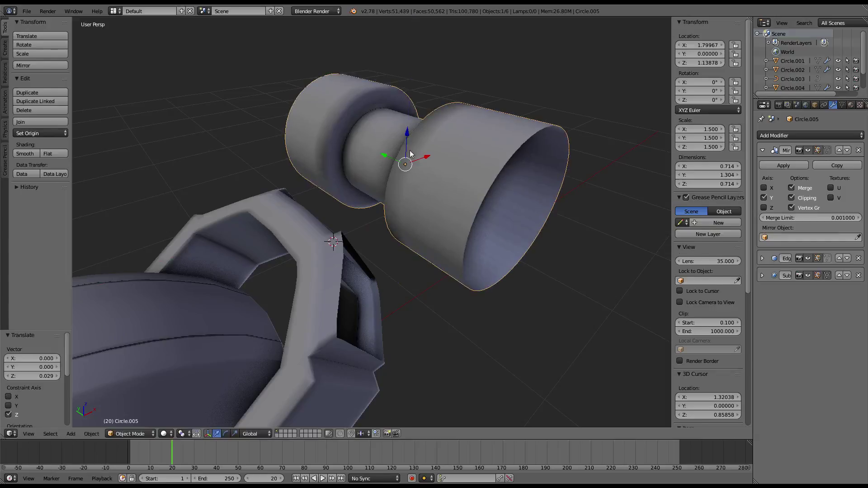
Select the fender arm Circle.004 and enter its Edit Mode.
{"action": "key", "text": "Tab"}
{"action": "mouse_move", "coordinate": [410, 154]}
{"action": "middle_mouse_down"}
{"action": "mouse_move", "coordinate": [334, 199]}
{"action": "mouse_move", "coordinate": [310, 262]}
{"action": "mouse_move", "coordinate": [362, 244]}
{"action": "mouse_move", "coordinate": [380, 221]}
{"action": "middle_mouse_up"}
{"action": "key", "text": "Tab"}
{"action": "right_click", "coordinate": [327, 206]}
{"action": "key", "text": "Tab"}
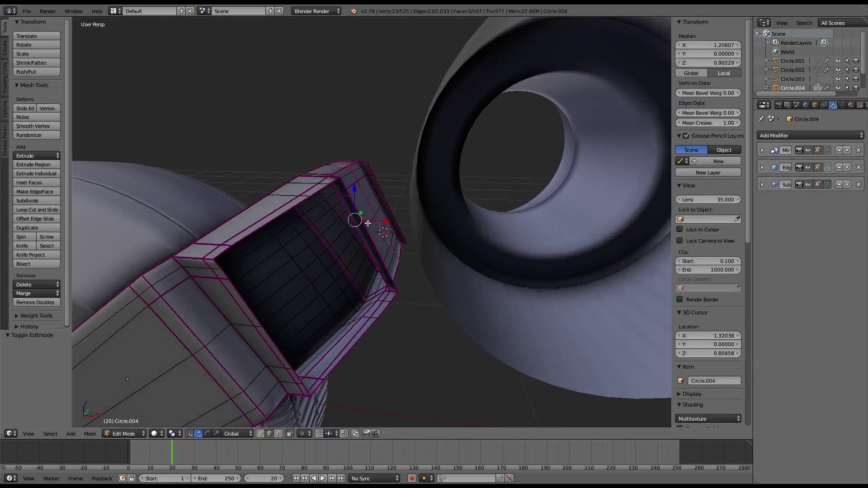
Confirm the arm's edge slide and run Remove Doubles twice on the whole Circle.004 mesh.
{"action": "left_click", "coordinate": [429, 320]}
{"action": "middle_click_drag", "start_coordinate": [428, 321], "coordinate": [432, 287]}
{"action": "key", "text": "a"}
{"action": "key", "text": "w"}
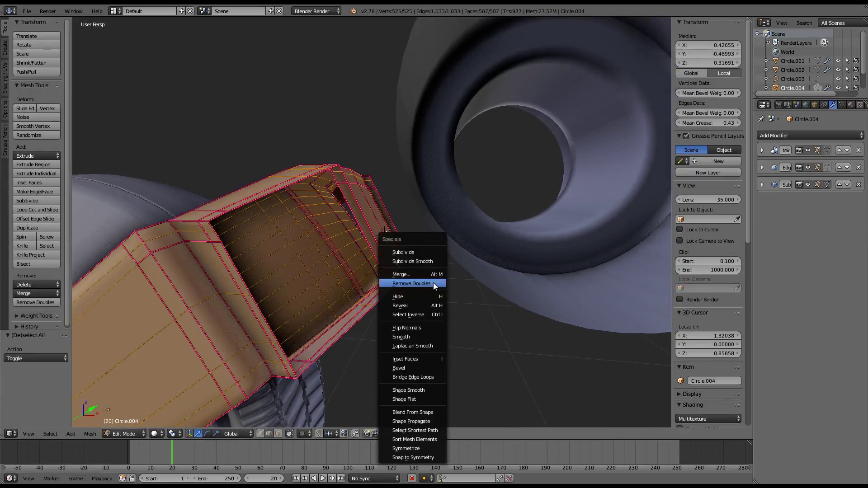
{"action": "left_click", "coordinate": [433, 286]}
{"action": "middle_click_drag", "start_coordinate": [410, 246], "coordinate": [382, 253]}
{"action": "right_click", "coordinate": [382, 253]}
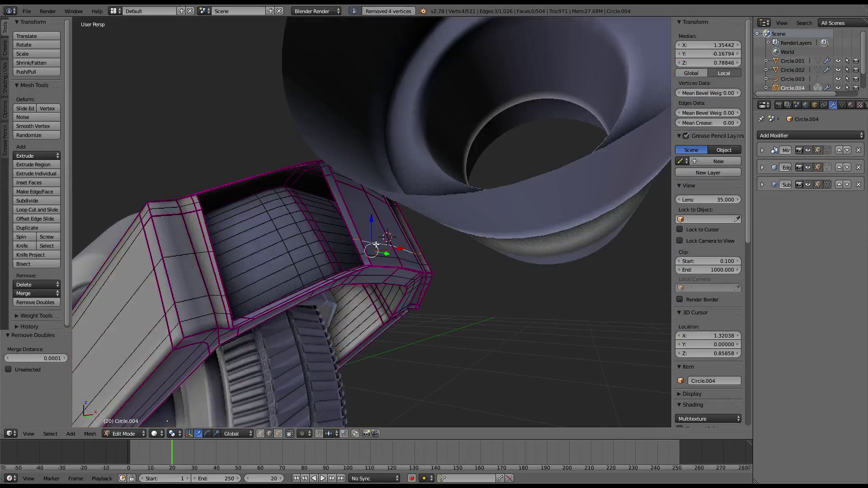
{"action": "key", "text": "a"}
{"action": "key", "text": "w"}
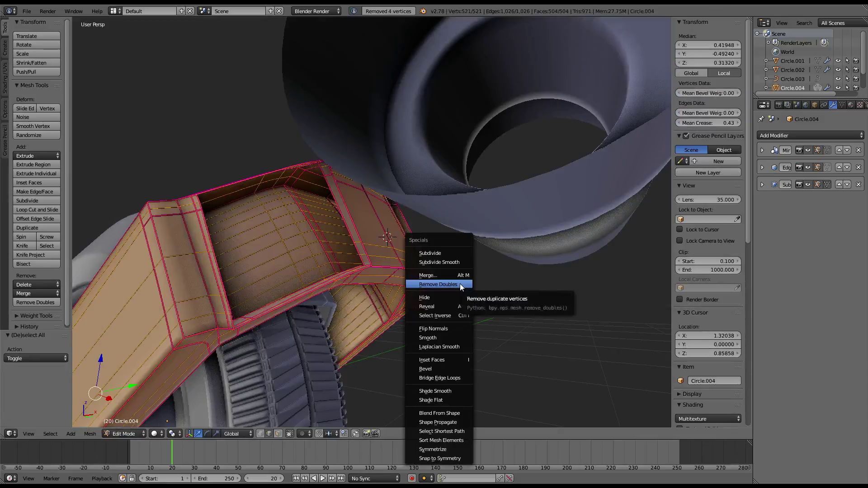
{"action": "left_click", "coordinate": [459, 283]}
{"action": "mouse_move", "coordinate": [392, 231]}
{"action": "middle_mouse_down"}
{"action": "mouse_move", "coordinate": [389, 243]}
{"action": "mouse_move", "coordinate": [475, 286]}
{"action": "mouse_move", "coordinate": [401, 257]}
{"action": "middle_mouse_up"}
Inspect the spool hub's mesh, then select the hub together with the fender arm.
{"action": "key", "text": "Tab"}
{"action": "right_click", "coordinate": [408, 191]}
{"action": "key", "text": "Tab"}
{"action": "mouse_move", "coordinate": [408, 193]}
{"action": "middle_mouse_down"}
{"action": "mouse_move", "coordinate": [341, 178]}
{"action": "mouse_move", "coordinate": [449, 178]}
{"action": "mouse_move", "coordinate": [306, 169]}
{"action": "mouse_move", "coordinate": [316, 200]}
{"action": "middle_mouse_up"}
{"action": "key", "text": "Tab"}
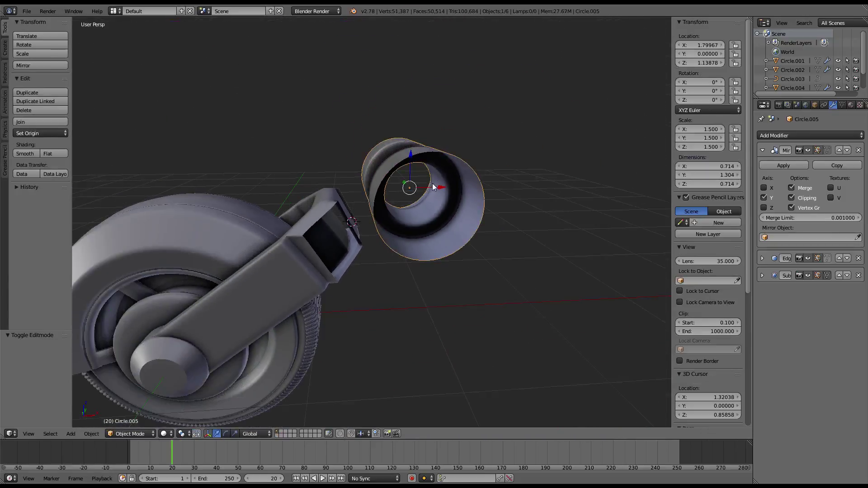
{"action": "mouse_move", "coordinate": [432, 183]}
{"action": "middle_mouse_down"}
{"action": "mouse_move", "coordinate": [287, 250]}
{"action": "mouse_move", "coordinate": [454, 209]}
{"action": "middle_mouse_up"}
{"action": "right_click", "coordinate": [351, 257]}
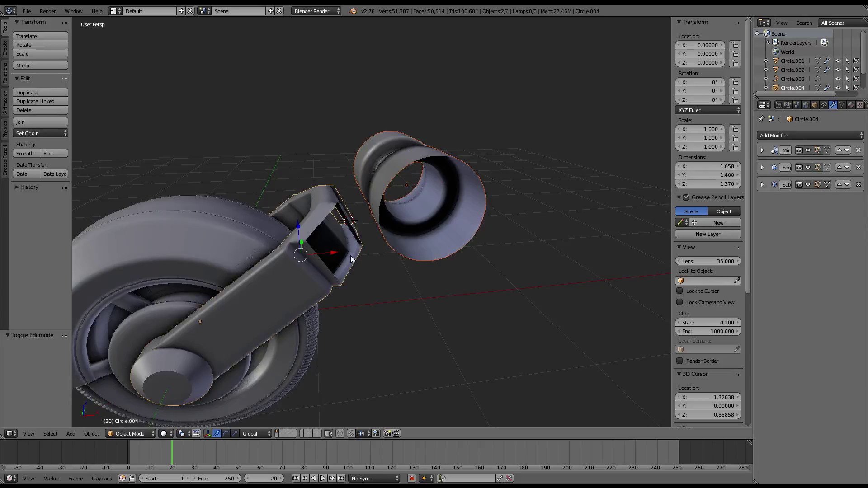
{"action": "mouse_move", "coordinate": [351, 257]}
{"action": "middle_mouse_down"}
{"action": "mouse_move", "coordinate": [379, 232]}
{"action": "mouse_move", "coordinate": [337, 217]}
{"action": "mouse_move", "coordinate": [305, 188]}
{"action": "mouse_move", "coordinate": [380, 226]}
{"action": "mouse_move", "coordinate": [454, 243]}
{"action": "mouse_move", "coordinate": [357, 266]}
{"action": "middle_mouse_up"}
{"action": "key", "text": "Tab"}
Extrude the cup's face strip -0.144 along X to extend the outer cup.
{"action": "scroll", "coordinate": [454, 243], "scroll_direction": "up", "scroll_amount": 3}
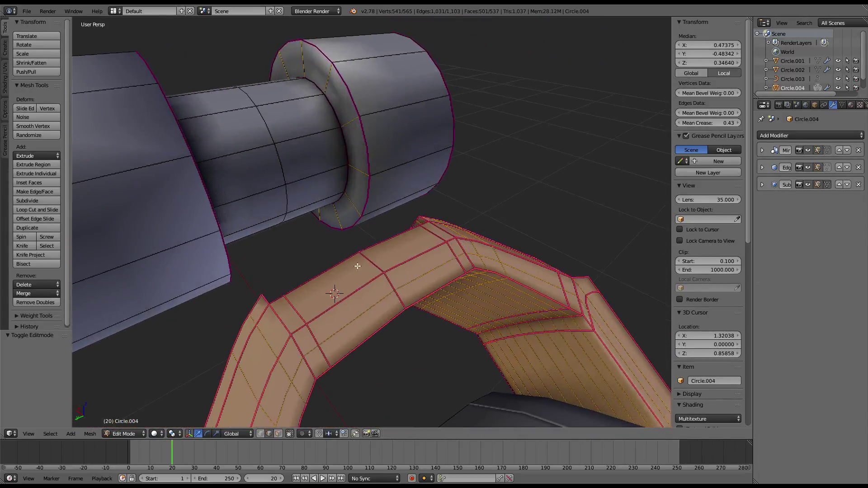
{"action": "right_click", "coordinate": [387, 153]}
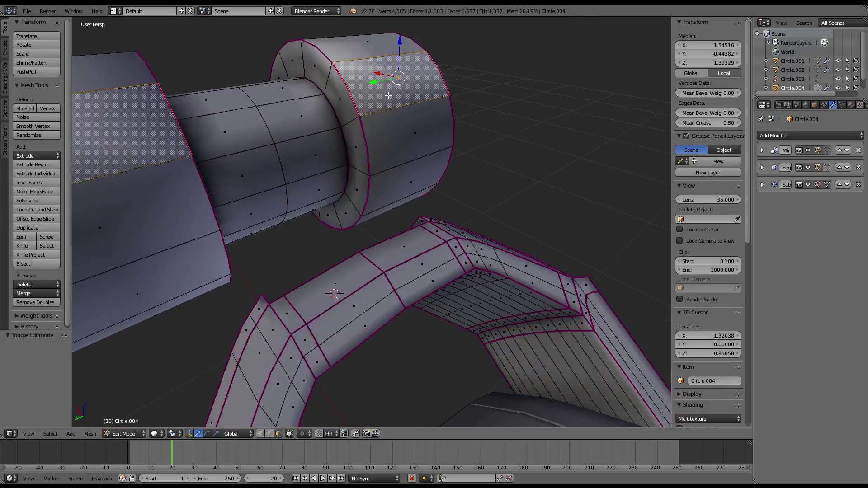
{"action": "mouse_move", "coordinate": [387, 153]}
{"action": "middle_mouse_down"}
{"action": "mouse_move", "coordinate": [363, 188]}
{"action": "mouse_move", "coordinate": [281, 110]}
{"action": "middle_mouse_up"}
{"action": "right_click", "coordinate": [425, 205], "text": "ctrl"}
{"action": "mouse_move", "coordinate": [425, 204]}
{"action": "middle_mouse_down"}
{"action": "mouse_move", "coordinate": [416, 217]}
{"action": "mouse_move", "coordinate": [503, 178]}
{"action": "mouse_move", "coordinate": [429, 186]}
{"action": "mouse_move", "coordinate": [445, 199]}
{"action": "middle_mouse_up"}
{"action": "key", "text": "e"}
{"action": "key", "text": "Escape"}
{"action": "key", "text": "g"}
{"action": "key", "text": "x"}
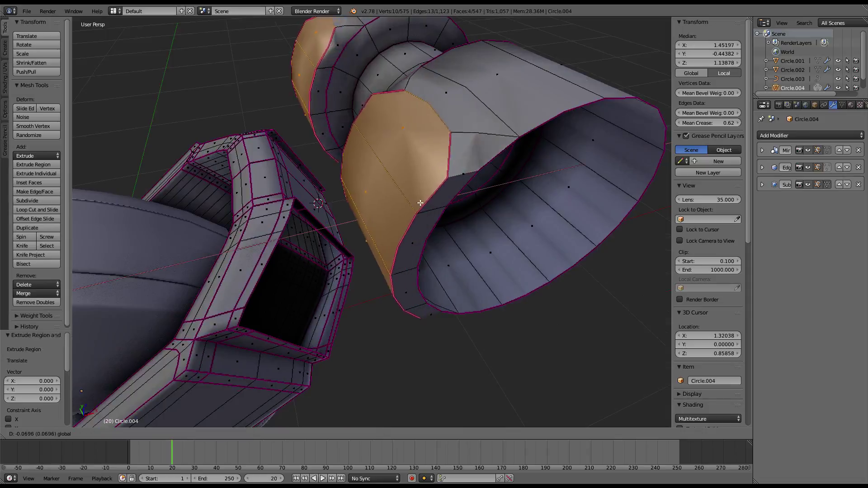
{"action": "left_click", "coordinate": [396, 204]}
Select the boundary loop of the extruded faces and give it full crease 1.
{"action": "right_click", "coordinate": [409, 115], "text": "alt"}
{"action": "key", "text": "ctrl+e"}
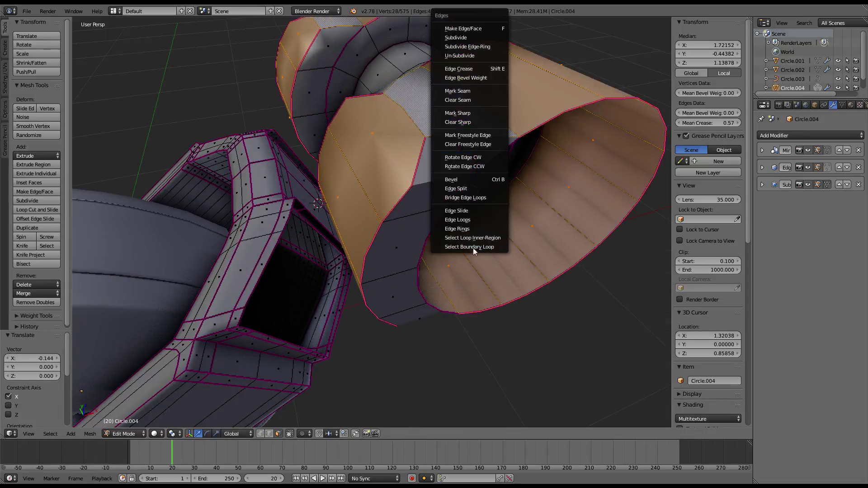
{"action": "left_click", "coordinate": [470, 247]}
{"action": "left_click_drag", "start_coordinate": [710, 126], "coordinate": [732, 125]}
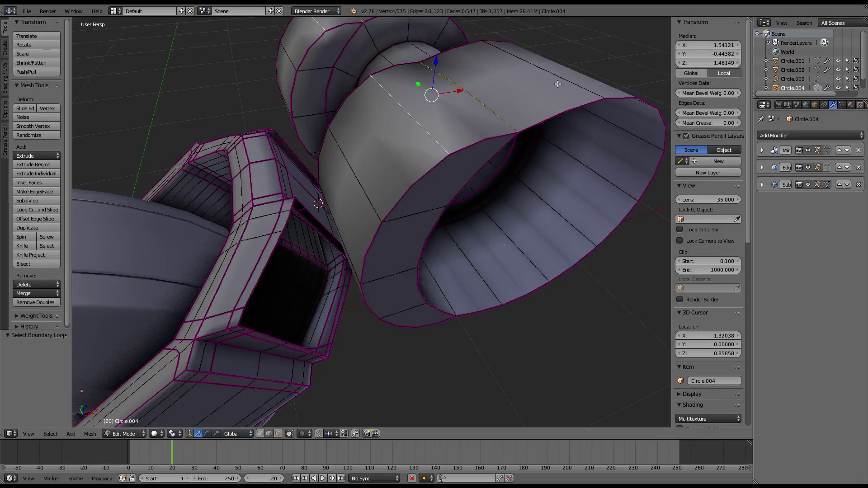
{"action": "middle_click_drag", "start_coordinate": [497, 135], "coordinate": [388, 93]}
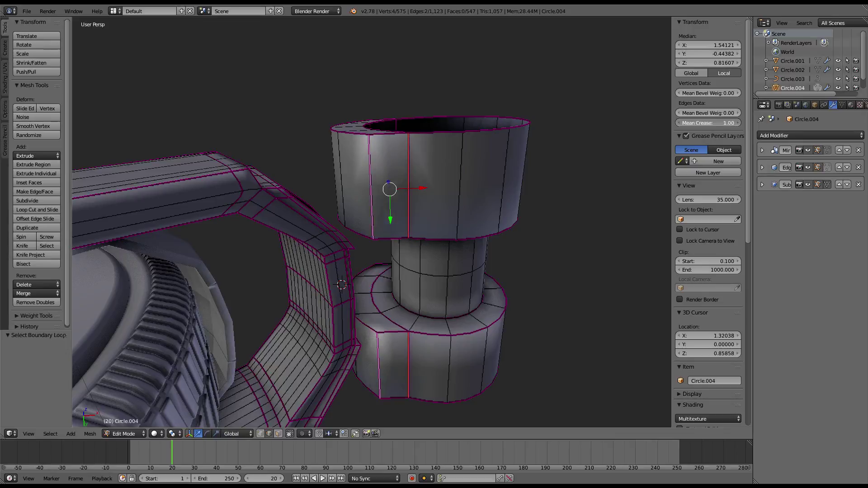
Subdivide the edge ring under the cup and slide the new loop close to the rim.
{"action": "key", "text": "Tab"}
{"action": "mouse_move", "coordinate": [443, 107]}
{"action": "middle_mouse_down"}
{"action": "mouse_move", "coordinate": [333, 223]}
{"action": "mouse_move", "coordinate": [304, 141]}
{"action": "mouse_move", "coordinate": [242, 155]}
{"action": "mouse_move", "coordinate": [333, 165]}
{"action": "mouse_move", "coordinate": [325, 181]}
{"action": "middle_mouse_up"}
{"action": "key", "text": "Tab"}
{"action": "left_click", "coordinate": [325, 181], "text": "ctrl+alt"}
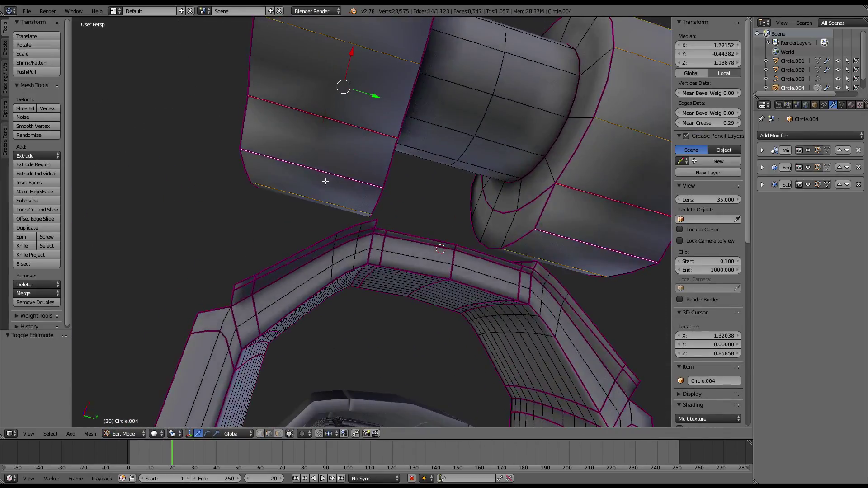
{"action": "key", "text": "w"}
{"action": "left_click", "coordinate": [454, 100]}
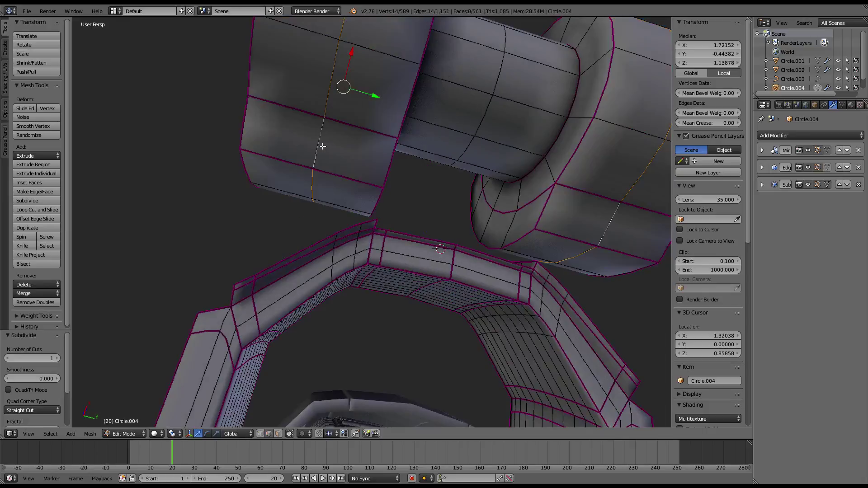
{"action": "left_click", "coordinate": [389, 169]}
{"action": "key", "text": "w"}
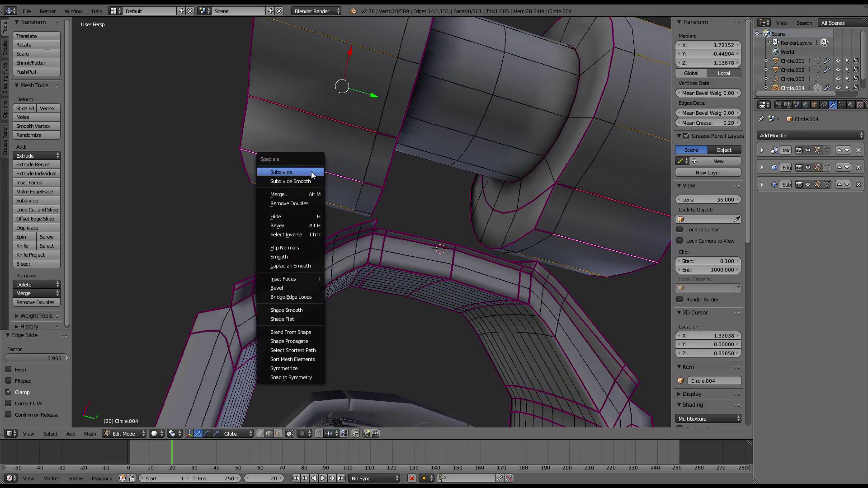
{"action": "key", "text": "Escape"}
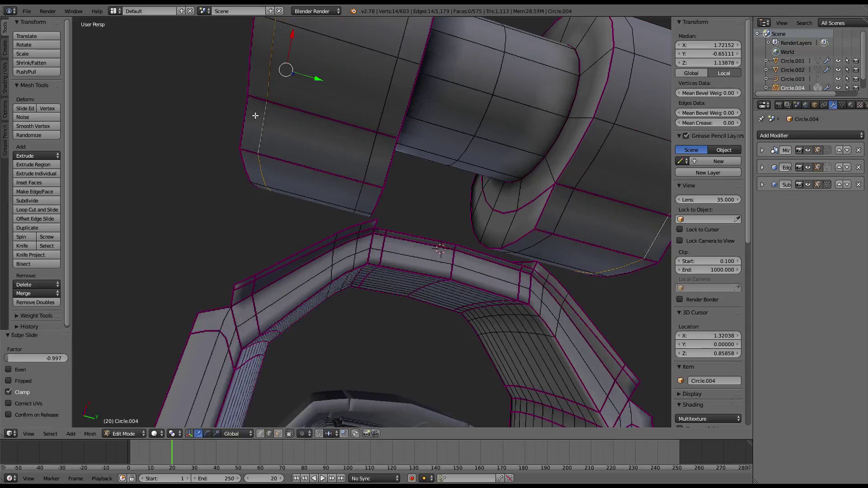
Orbit and zoom around the wheel assembly to inspect the bracket from below.
{"action": "key", "text": "Tab"}
{"action": "scroll", "coordinate": [255, 119], "scroll_direction": "down", "scroll_amount": 8}
{"action": "mouse_move", "coordinate": [255, 119]}
{"action": "middle_mouse_down"}
{"action": "mouse_move", "coordinate": [538, 161]}
{"action": "mouse_move", "coordinate": [453, 187]}
{"action": "middle_mouse_up"}
{"action": "scroll", "coordinate": [391, 200], "scroll_direction": "up", "scroll_amount": 3}
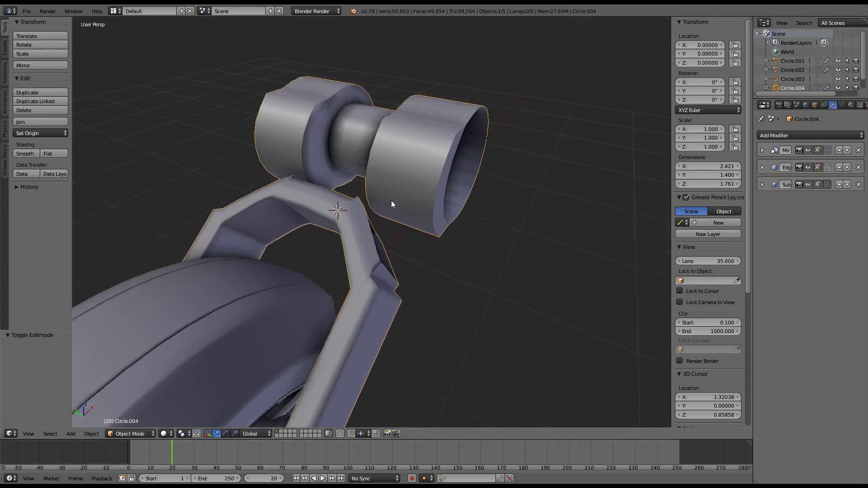
{"action": "scroll", "coordinate": [337, 167], "scroll_direction": "up", "scroll_amount": 3}
{"action": "mouse_move", "coordinate": [337, 164]}
{"action": "middle_mouse_down"}
{"action": "mouse_move", "coordinate": [321, 177]}
{"action": "mouse_move", "coordinate": [387, 189]}
{"action": "middle_mouse_up"}
{"action": "key", "text": "Tab"}
{"action": "scroll", "coordinate": [459, 189], "scroll_direction": "up", "scroll_amount": 2}
{"action": "scroll", "coordinate": [459, 188], "scroll_direction": "down", "scroll_amount": 4}
{"action": "scroll", "coordinate": [260, 247], "scroll_direction": "up", "scroll_amount": 4}
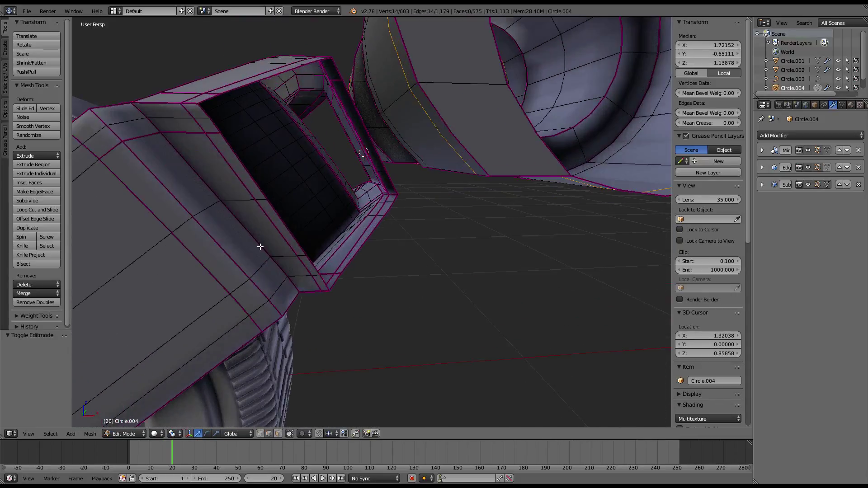
{"action": "mouse_move", "coordinate": [321, 223]}
{"action": "middle_mouse_down"}
{"action": "mouse_move", "coordinate": [345, 246]}
{"action": "mouse_move", "coordinate": [263, 182]}
{"action": "mouse_move", "coordinate": [548, 351]}
{"action": "mouse_move", "coordinate": [393, 180]}
{"action": "mouse_move", "coordinate": [422, 175]}
{"action": "middle_mouse_up"}
Collapse an edge ring on the arm into one loop and slide it along the arm.
{"action": "right_click", "coordinate": [386, 238], "text": "ctrl+alt"}
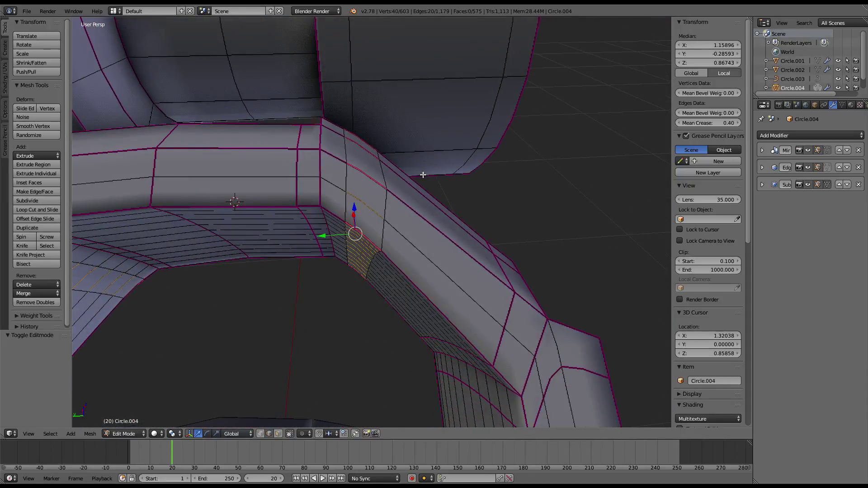
{"action": "key", "text": "w"}
{"action": "left_click", "coordinate": [420, 197]}
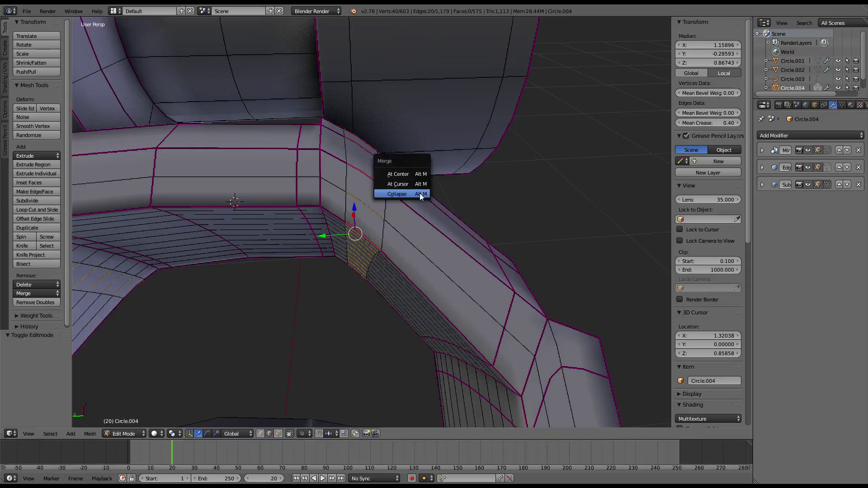
{"action": "middle_click_drag", "start_coordinate": [421, 173], "coordinate": [490, 194]}
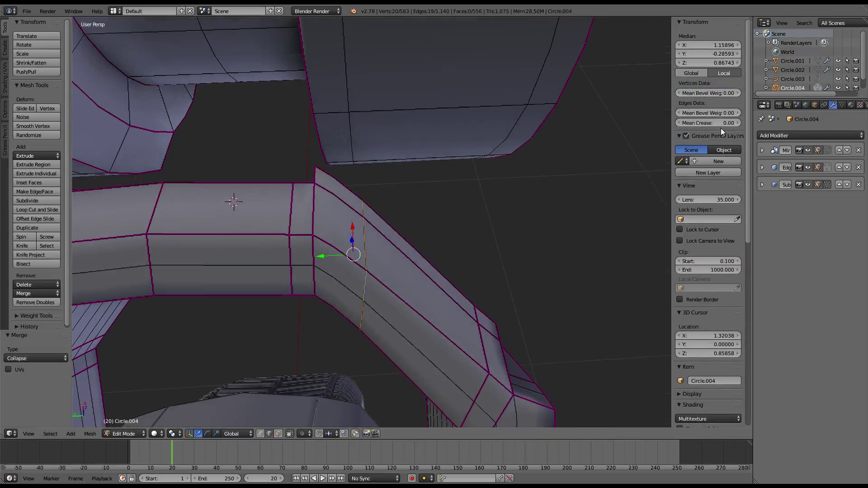
{"action": "left_click", "coordinate": [485, 218]}
{"action": "mouse_move", "coordinate": [485, 219]}
{"action": "middle_mouse_down"}
{"action": "mouse_move", "coordinate": [374, 147]}
{"action": "mouse_move", "coordinate": [450, 200]}
{"action": "mouse_move", "coordinate": [569, 191]}
{"action": "mouse_move", "coordinate": [534, 219]}
{"action": "mouse_move", "coordinate": [389, 151]}
{"action": "mouse_move", "coordinate": [405, 140]}
{"action": "mouse_move", "coordinate": [393, 227]}
{"action": "middle_mouse_up"}
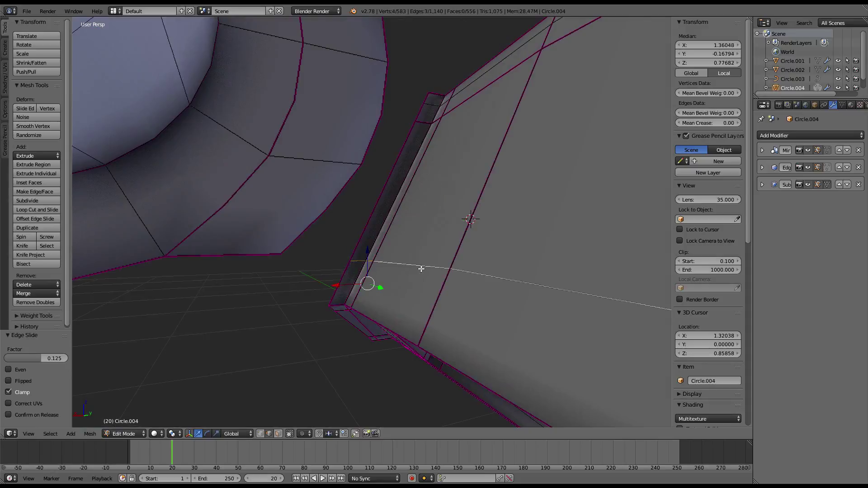
{"action": "key", "text": "g"}
{"action": "key", "text": "g"}
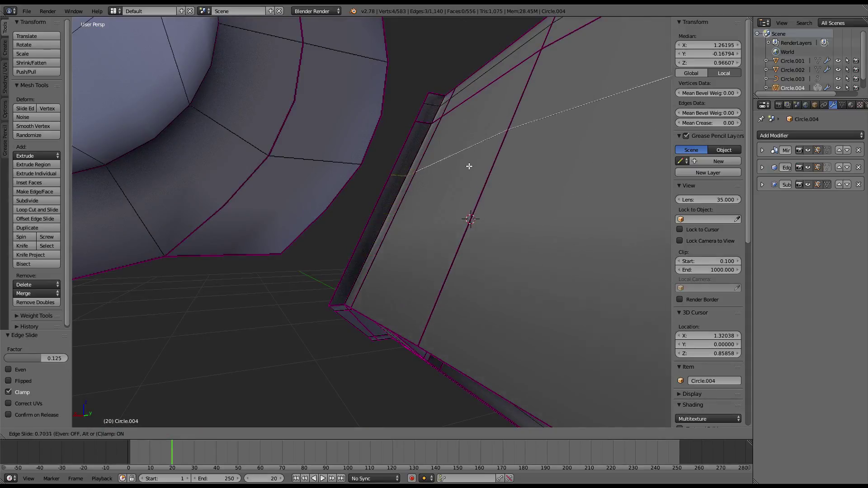
Fill a face between the selected edges at the arm joint.
{"action": "right_click", "coordinate": [346, 197], "text": "shift"}
{"action": "key", "text": "f"}
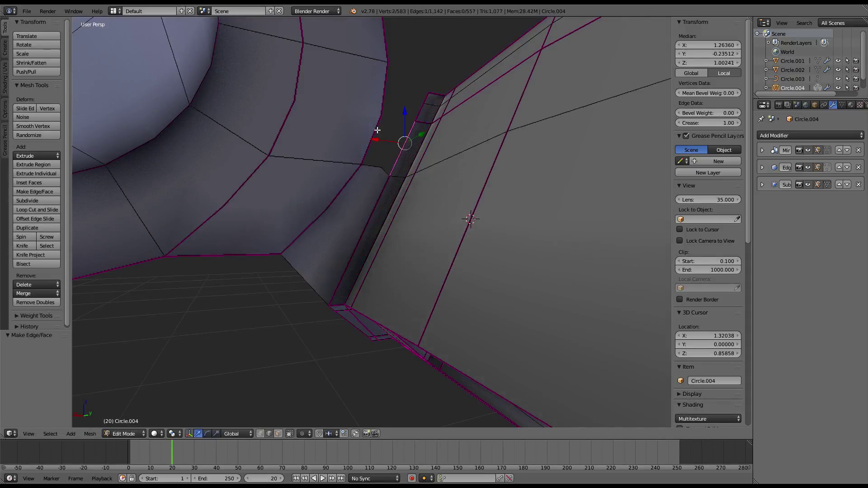
{"action": "mouse_move", "coordinate": [382, 131]}
{"action": "middle_mouse_down"}
{"action": "mouse_move", "coordinate": [413, 91]}
{"action": "mouse_move", "coordinate": [365, 183]}
{"action": "mouse_move", "coordinate": [229, 196]}
{"action": "mouse_move", "coordinate": [222, 171]}
{"action": "middle_mouse_up"}
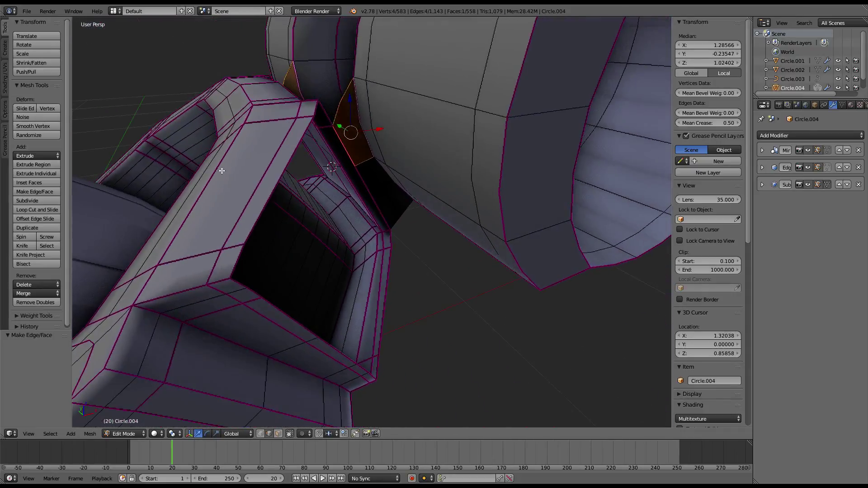
{"action": "mouse_move", "coordinate": [382, 174]}
{"action": "middle_mouse_down"}
{"action": "mouse_move", "coordinate": [442, 252]}
{"action": "mouse_move", "coordinate": [523, 252]}
{"action": "middle_mouse_up"}
{"action": "middle_click_drag", "start_coordinate": [427, 227], "coordinate": [485, 221]}
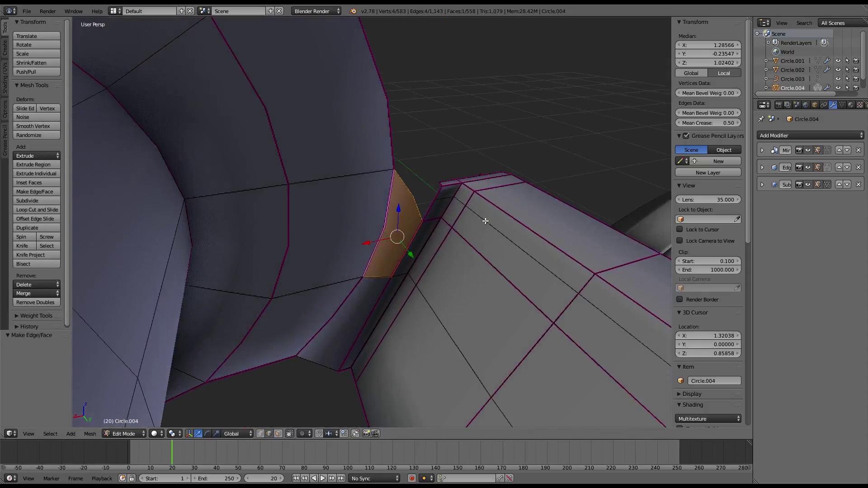
{"action": "left_click", "coordinate": [375, 337]}
Remove doubles across the whole arm mesh twice to merge duplicate vertices.
{"action": "key", "text": "a"}
{"action": "key", "text": "w"}
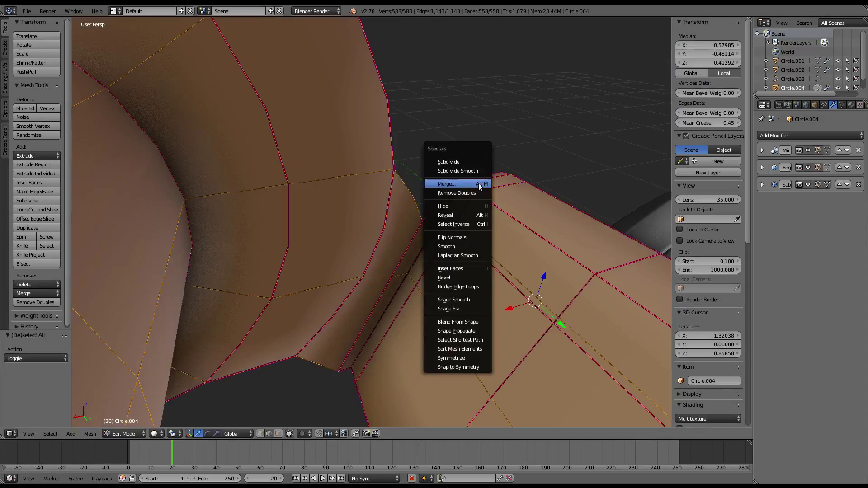
{"action": "left_click", "coordinate": [478, 183]}
{"action": "right_click", "coordinate": [440, 208]}
{"action": "mouse_move", "coordinate": [441, 208]}
{"action": "middle_mouse_down"}
{"action": "mouse_move", "coordinate": [461, 176]}
{"action": "mouse_move", "coordinate": [416, 219]}
{"action": "mouse_move", "coordinate": [321, 181]}
{"action": "mouse_move", "coordinate": [393, 184]}
{"action": "mouse_move", "coordinate": [260, 149]}
{"action": "mouse_move", "coordinate": [322, 163]}
{"action": "mouse_move", "coordinate": [326, 187]}
{"action": "middle_mouse_up"}
{"action": "scroll", "coordinate": [326, 187], "scroll_direction": "up", "scroll_amount": 3}
{"action": "scroll", "coordinate": [394, 178], "scroll_direction": "up", "scroll_amount": 2}
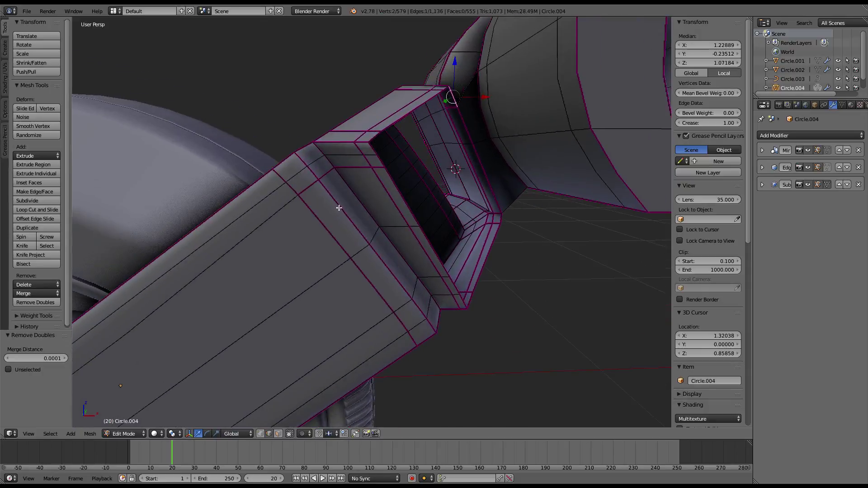
{"action": "right_click", "coordinate": [291, 174]}
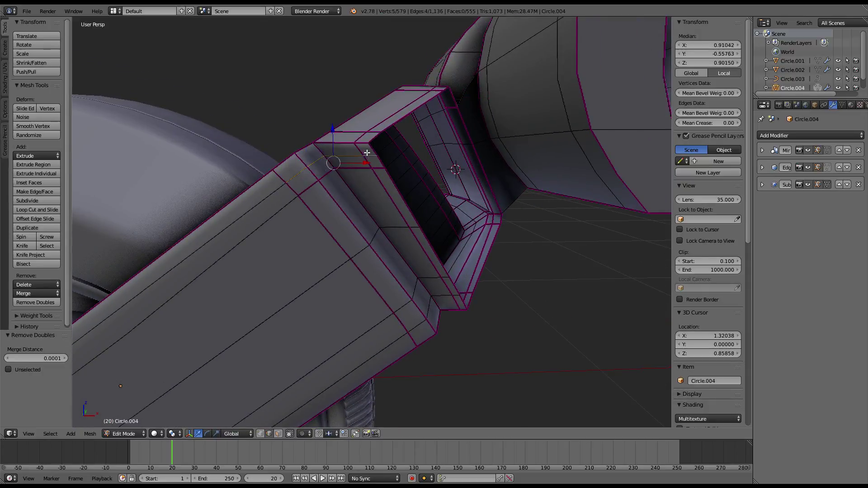
{"action": "key", "text": "a"}
{"action": "key", "text": "w"}
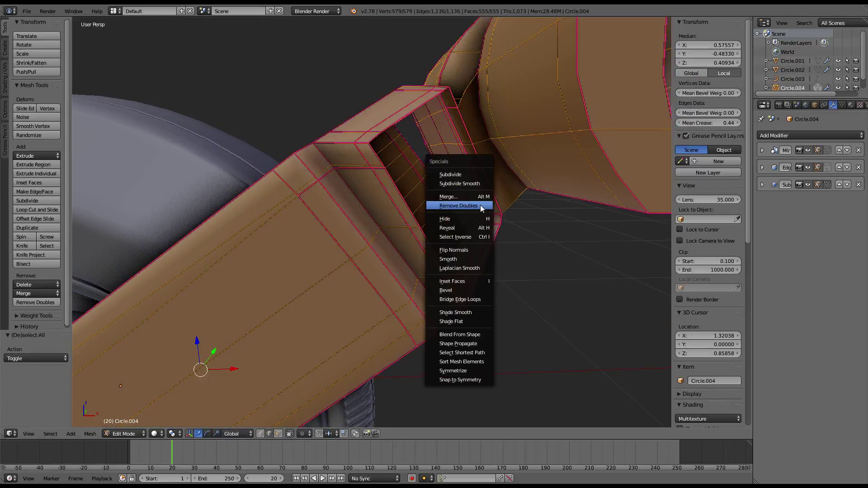
{"action": "left_click", "coordinate": [480, 205]}
Collapse the stray edge on the arm into a single vertex.
{"action": "mouse_move", "coordinate": [480, 204]}
{"action": "middle_mouse_down"}
{"action": "mouse_move", "coordinate": [268, 190]}
{"action": "mouse_move", "coordinate": [351, 197]}
{"action": "middle_mouse_up"}
{"action": "scroll", "coordinate": [352, 197], "scroll_direction": "up", "scroll_amount": 2}
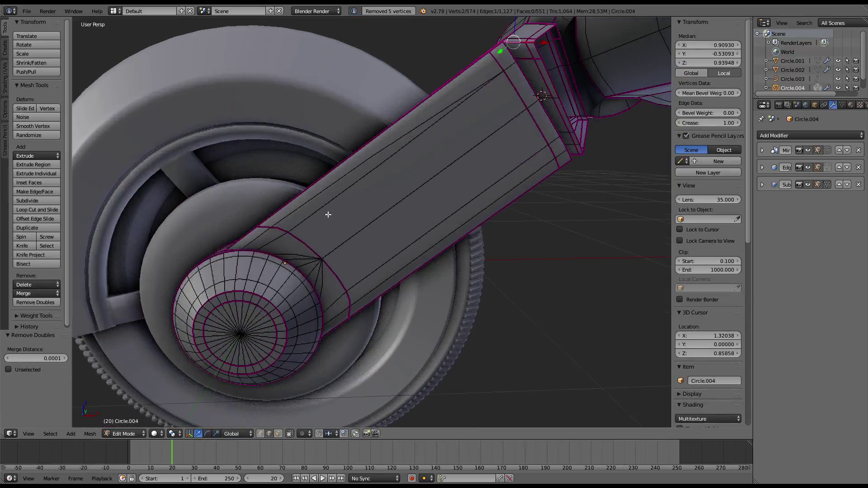
{"action": "right_click", "coordinate": [329, 214]}
{"action": "key", "text": "w"}
{"action": "key", "text": "Escape"}
{"action": "key", "text": "w"}
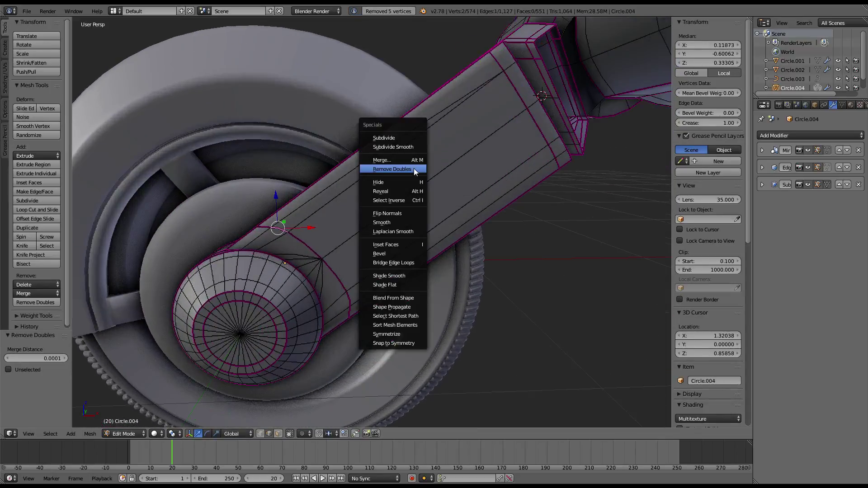
{"action": "left_click", "coordinate": [406, 155]}
{"action": "left_click", "coordinate": [406, 156]}
Check the arm joint in Object mode, then return to Edit mode.
{"action": "key", "text": "Tab"}
{"action": "mouse_move", "coordinate": [440, 163]}
{"action": "middle_mouse_down"}
{"action": "mouse_move", "coordinate": [512, 120]}
{"action": "mouse_move", "coordinate": [512, 95]}
{"action": "middle_mouse_up"}
{"action": "scroll", "coordinate": [512, 95], "scroll_direction": "up", "scroll_amount": 5}
{"action": "key", "text": "Tab"}
{"action": "mouse_move", "coordinate": [377, 175]}
{"action": "middle_mouse_down"}
{"action": "mouse_move", "coordinate": [391, 196]}
{"action": "mouse_move", "coordinate": [511, 188]}
{"action": "mouse_move", "coordinate": [462, 187]}
{"action": "mouse_move", "coordinate": [421, 118]}
{"action": "mouse_move", "coordinate": [387, 111]}
{"action": "mouse_move", "coordinate": [426, 140]}
{"action": "mouse_move", "coordinate": [311, 177]}
{"action": "middle_mouse_up"}
Delete the overlapping face path where the arm meets the fender cup.
{"action": "right_click", "coordinate": [280, 168]}
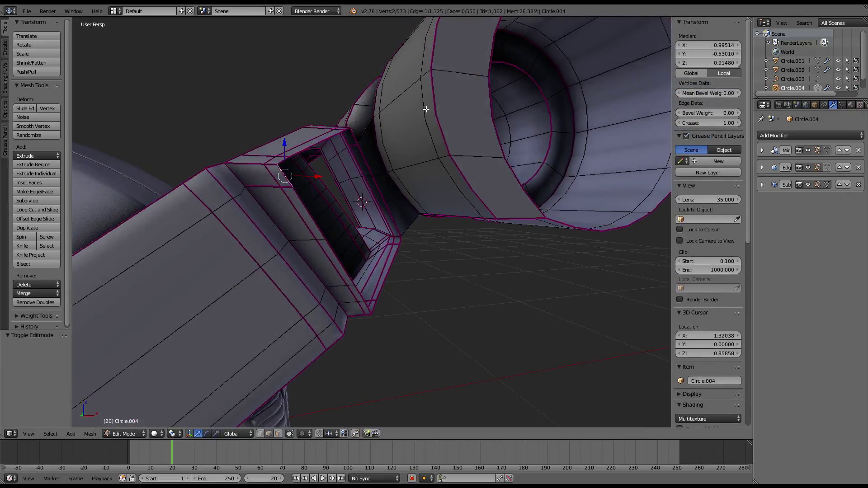
{"action": "mouse_move", "coordinate": [426, 109]}
{"action": "middle_mouse_down"}
{"action": "mouse_move", "coordinate": [449, 122]}
{"action": "mouse_move", "coordinate": [471, 168]}
{"action": "mouse_move", "coordinate": [418, 101]}
{"action": "middle_mouse_up"}
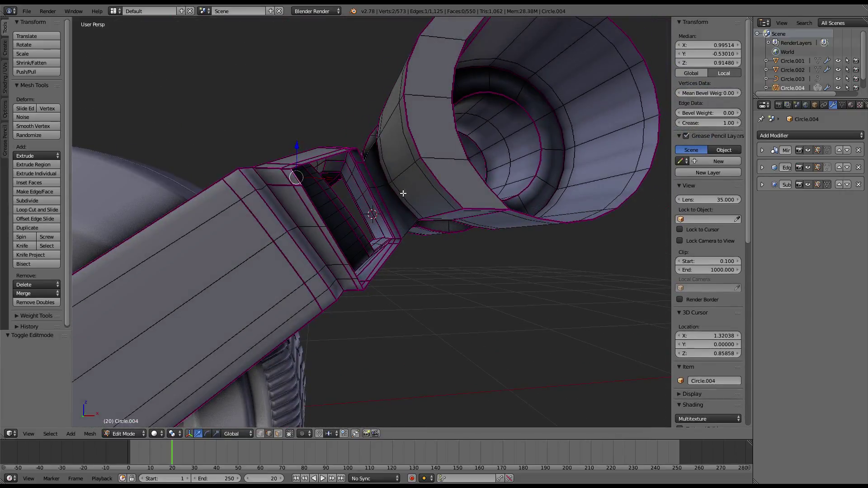
{"action": "middle_click_drag", "start_coordinate": [344, 277], "coordinate": [328, 242]}
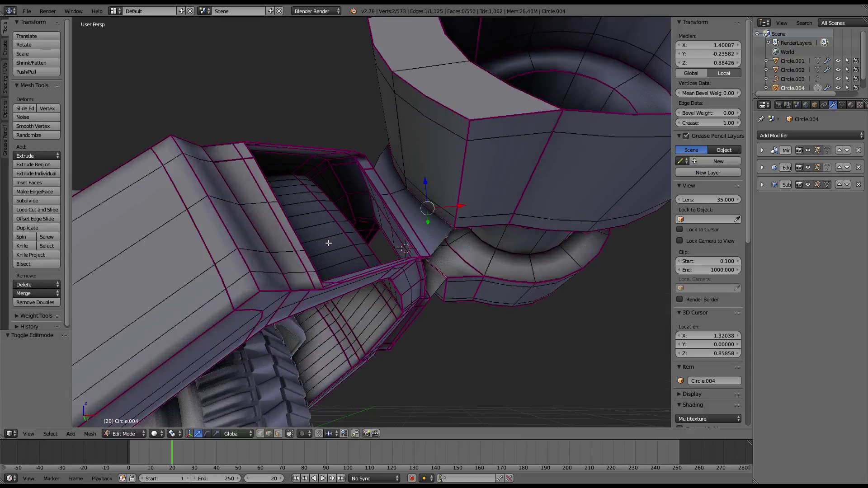
{"action": "mouse_move", "coordinate": [420, 219]}
{"action": "middle_mouse_down"}
{"action": "mouse_move", "coordinate": [451, 226]}
{"action": "mouse_move", "coordinate": [398, 244]}
{"action": "mouse_move", "coordinate": [323, 209]}
{"action": "mouse_move", "coordinate": [387, 253]}
{"action": "middle_mouse_up"}
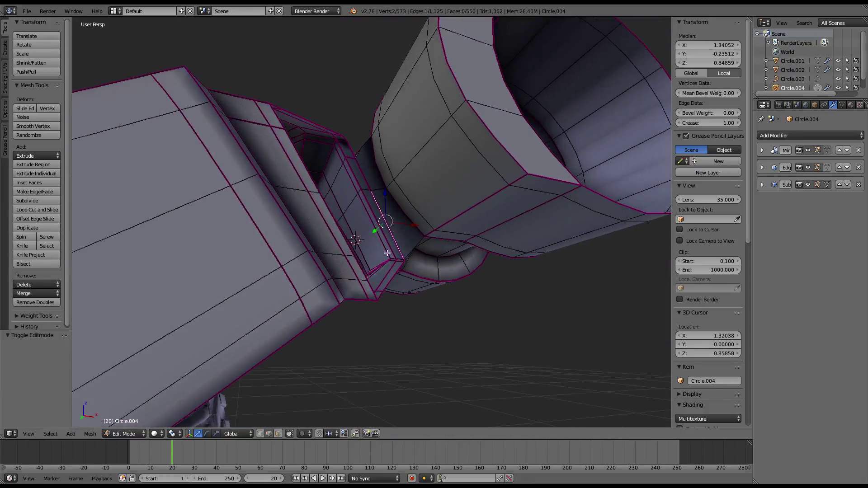
{"action": "left_click", "coordinate": [278, 433]}
{"action": "left_click", "coordinate": [406, 210]}
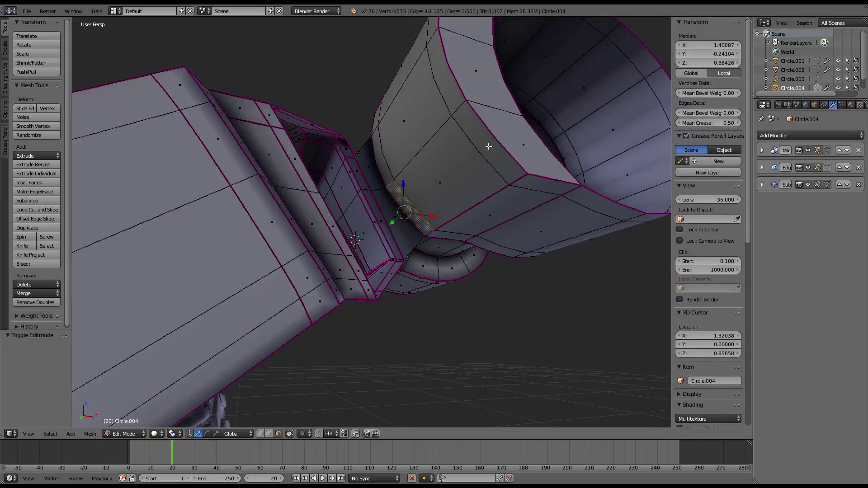
{"action": "left_click", "coordinate": [490, 146], "text": "ctrl"}
{"action": "key", "text": "x"}
{"action": "left_click", "coordinate": [378, 157]}
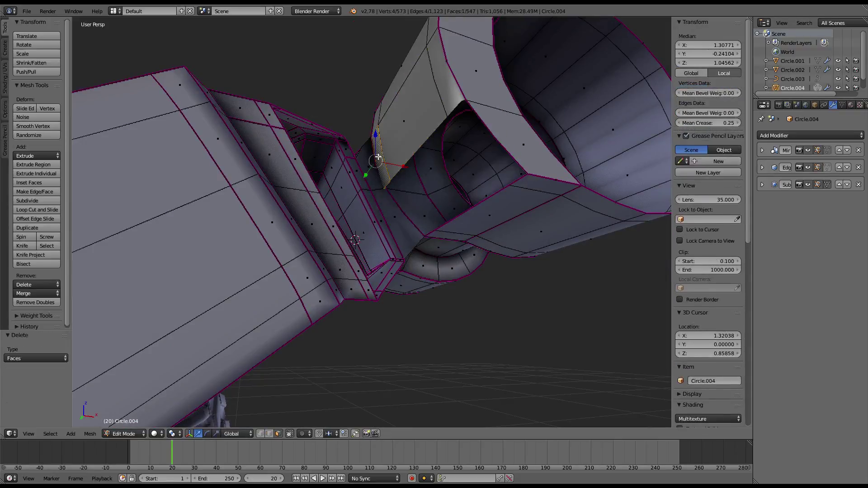
Delete the larger joint face and a strip of cylinder faces to open the cup.
{"action": "key", "text": "x"}
{"action": "left_click", "coordinate": [385, 161], "text": "ctrl"}
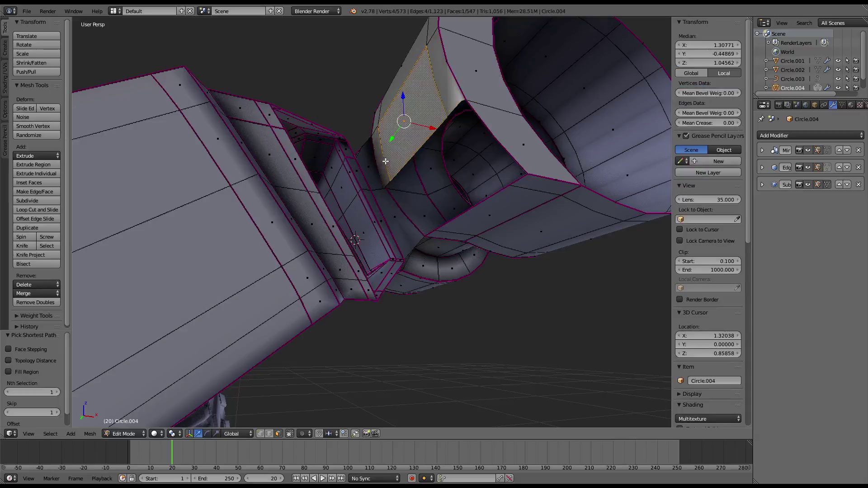
{"action": "key", "text": "x"}
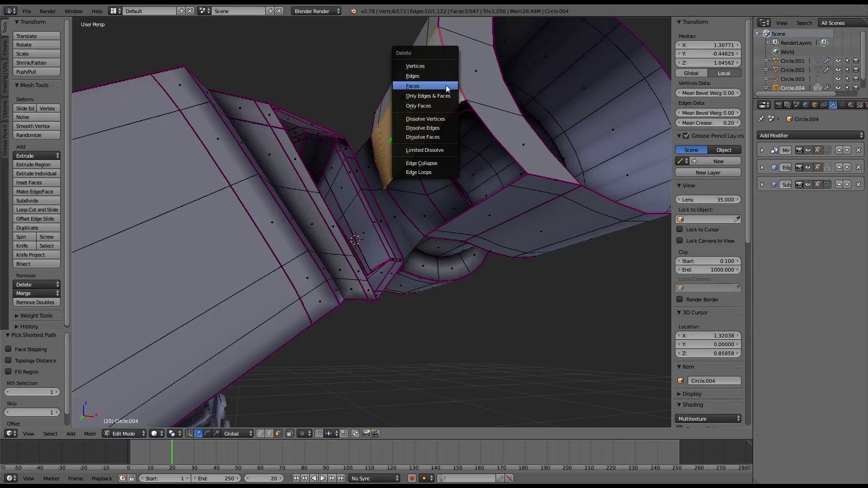
{"action": "left_click", "coordinate": [397, 88]}
{"action": "middle_click_drag", "start_coordinate": [397, 88], "coordinate": [435, 165]}
{"action": "left_click", "coordinate": [358, 124]}
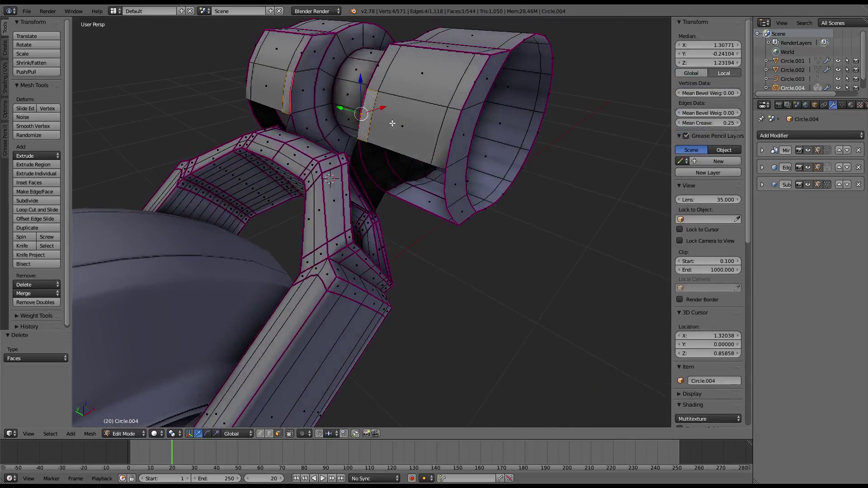
{"action": "left_click", "coordinate": [429, 138], "text": "ctrl"}
{"action": "key", "text": "x"}
In edge select, fill the first two faces across the arm-cup gap.
{"action": "scroll", "coordinate": [444, 143], "scroll_direction": "down", "scroll_amount": 5}
{"action": "scroll", "coordinate": [406, 158], "scroll_direction": "up", "scroll_amount": 5}
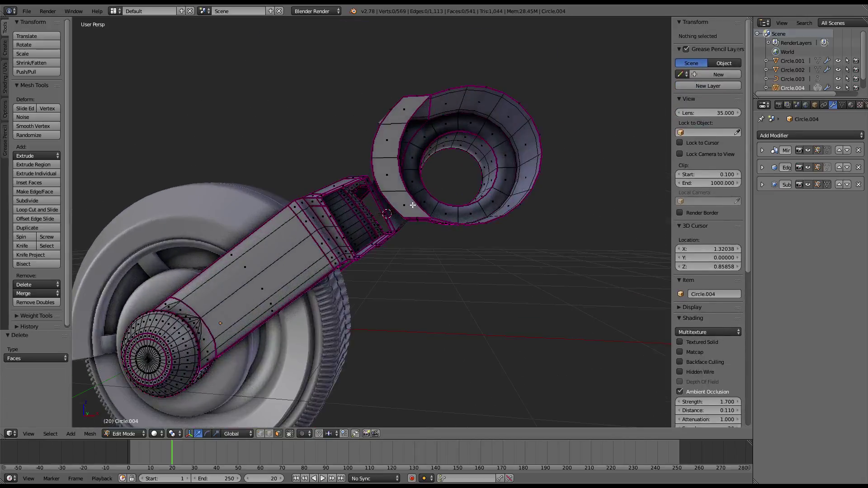
{"action": "mouse_move", "coordinate": [407, 158]}
{"action": "middle_mouse_down"}
{"action": "mouse_move", "coordinate": [384, 177]}
{"action": "mouse_move", "coordinate": [346, 159]}
{"action": "middle_mouse_up"}
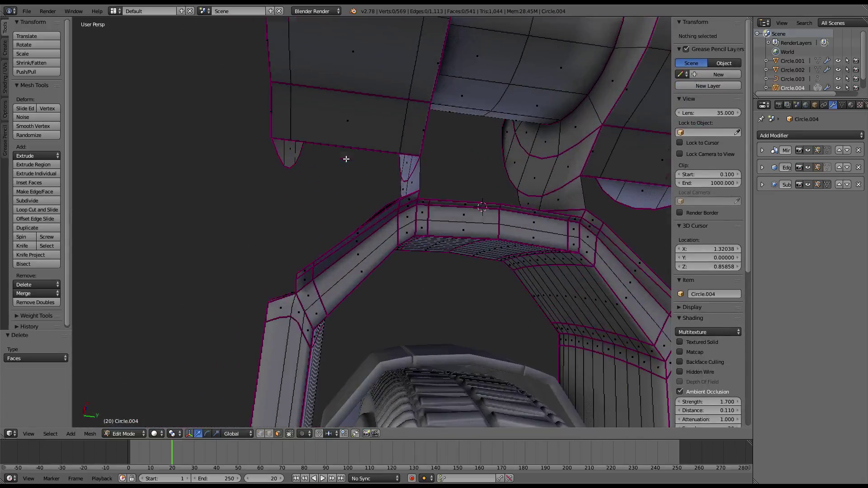
{"action": "left_click", "coordinate": [269, 434]}
{"action": "middle_click_drag", "start_coordinate": [329, 258], "coordinate": [338, 200]}
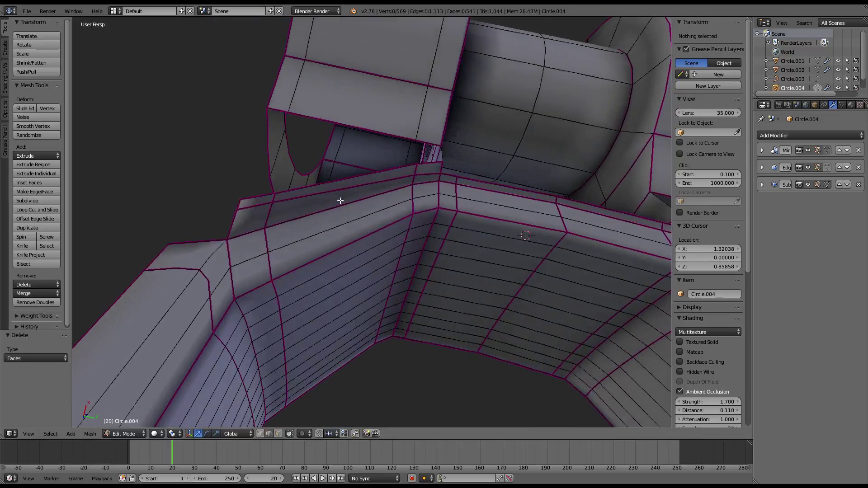
{"action": "right_click", "coordinate": [346, 172]}
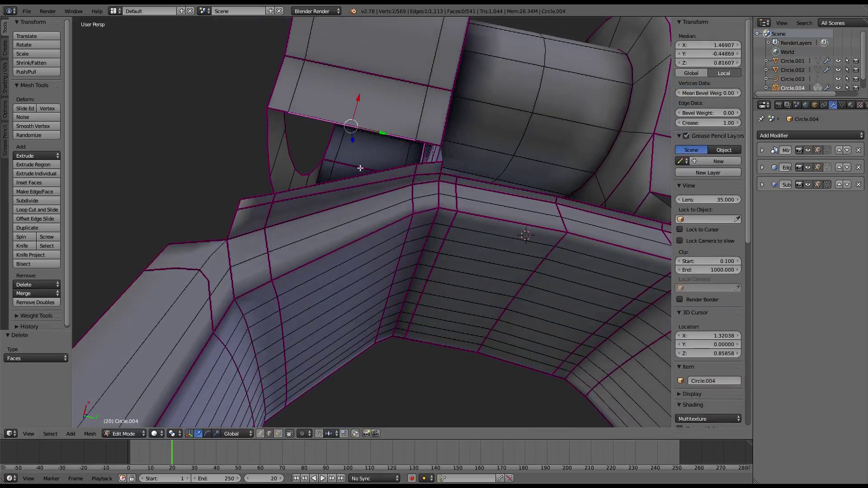
{"action": "key", "text": "f"}
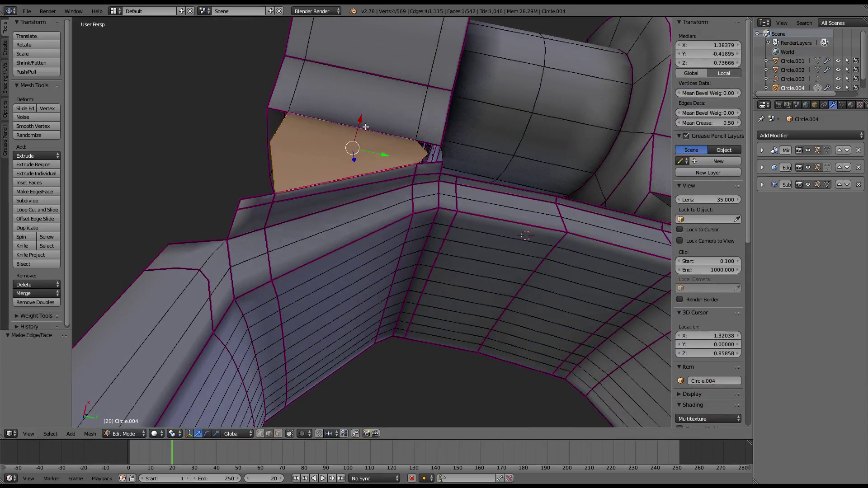
{"action": "mouse_move", "coordinate": [364, 131]}
{"action": "middle_mouse_down"}
{"action": "mouse_move", "coordinate": [322, 171]}
{"action": "mouse_move", "coordinate": [405, 184]}
{"action": "mouse_move", "coordinate": [386, 184]}
{"action": "middle_mouse_up"}
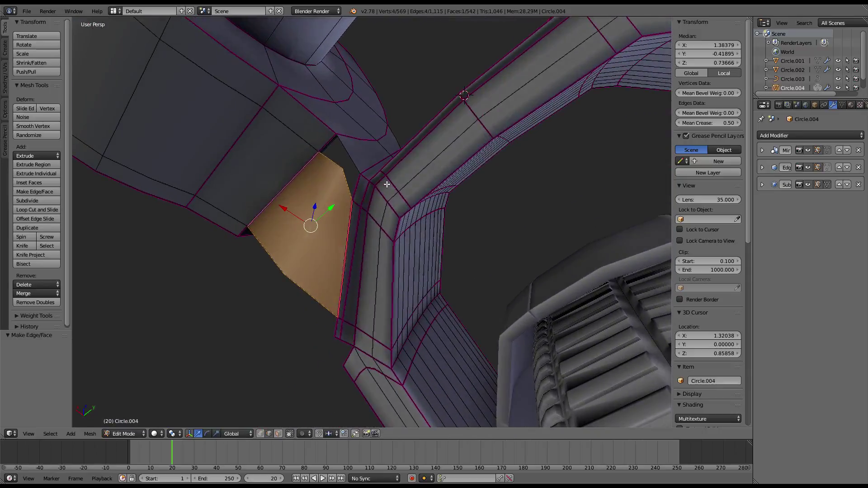
{"action": "right_click", "coordinate": [358, 181]}
{"action": "key", "text": "f"}
{"action": "mouse_move", "coordinate": [304, 190]}
{"action": "middle_mouse_down"}
{"action": "mouse_move", "coordinate": [426, 184]}
{"action": "mouse_move", "coordinate": [304, 205]}
{"action": "middle_mouse_up"}
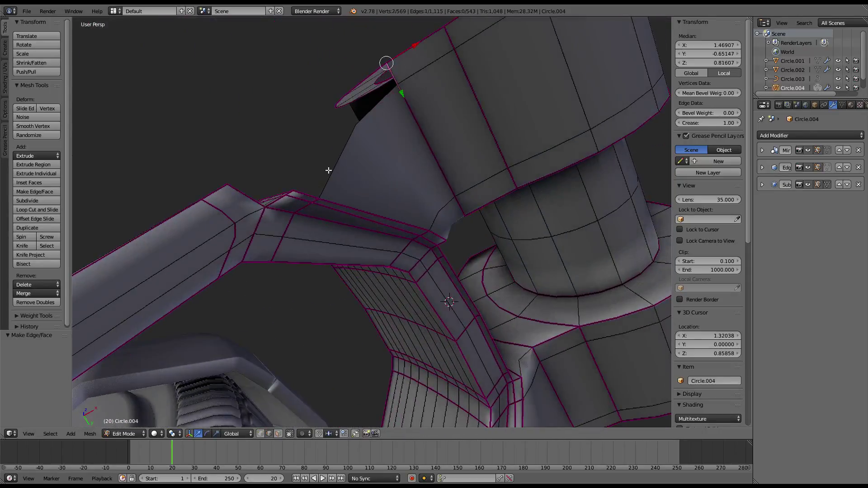
{"action": "mouse_move", "coordinate": [330, 116]}
{"action": "middle_mouse_down"}
{"action": "mouse_move", "coordinate": [357, 178]}
{"action": "mouse_move", "coordinate": [360, 165]}
{"action": "mouse_move", "coordinate": [380, 182]}
{"action": "mouse_move", "coordinate": [306, 159]}
{"action": "mouse_move", "coordinate": [413, 117]}
{"action": "mouse_move", "coordinate": [464, 215]}
{"action": "middle_mouse_up"}
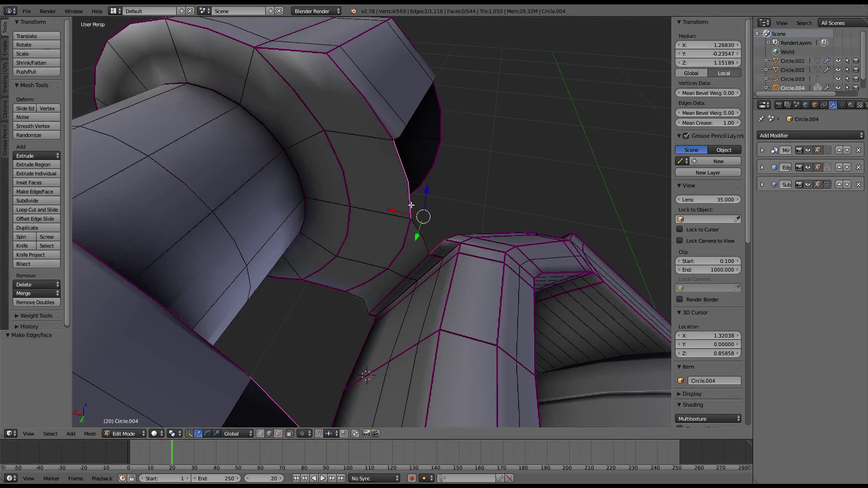
Fill faces across the next gaps between arm and cup edges.
{"action": "key", "text": "f"}
{"action": "mouse_move", "coordinate": [411, 205]}
{"action": "middle_mouse_down"}
{"action": "mouse_move", "coordinate": [436, 209]}
{"action": "mouse_move", "coordinate": [310, 190]}
{"action": "mouse_move", "coordinate": [373, 179]}
{"action": "mouse_move", "coordinate": [417, 183]}
{"action": "mouse_move", "coordinate": [315, 206]}
{"action": "middle_mouse_up"}
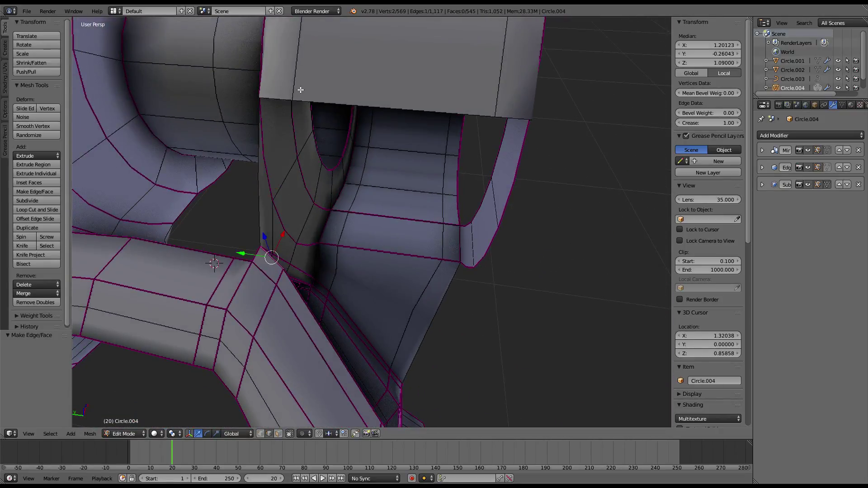
{"action": "key", "text": "f"}
{"action": "middle_click_drag", "start_coordinate": [265, 95], "coordinate": [242, 132]}
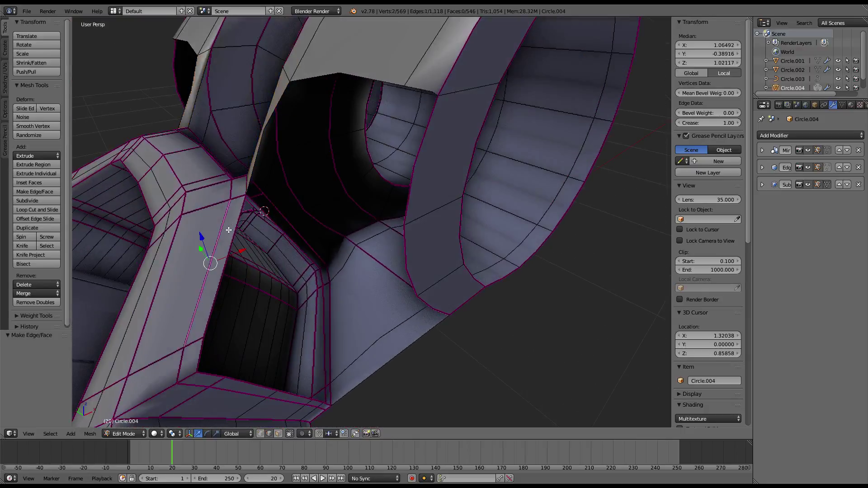
{"action": "right_click", "coordinate": [364, 75], "text": "shift"}
{"action": "key", "text": "f"}
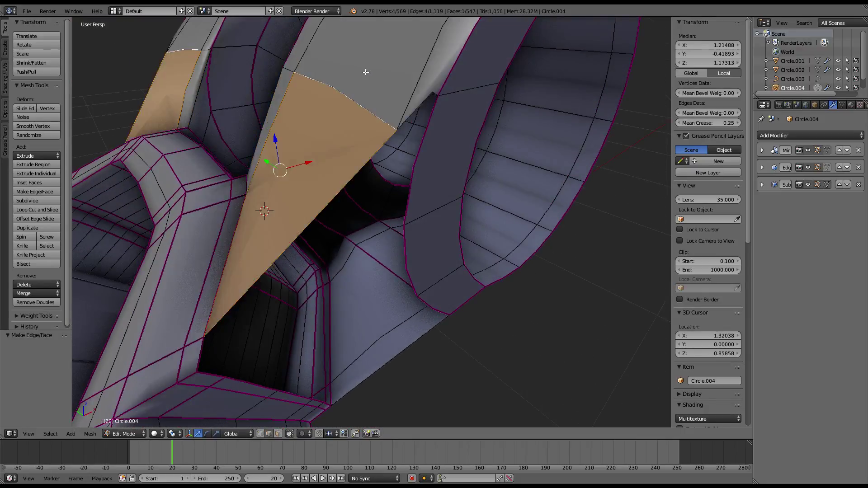
{"action": "mouse_move", "coordinate": [365, 76]}
{"action": "middle_mouse_down"}
{"action": "mouse_move", "coordinate": [424, 120]}
{"action": "mouse_move", "coordinate": [379, 137]}
{"action": "mouse_move", "coordinate": [401, 169]}
{"action": "middle_mouse_up"}
{"action": "scroll", "coordinate": [379, 137], "scroll_direction": "up", "scroll_amount": 3}
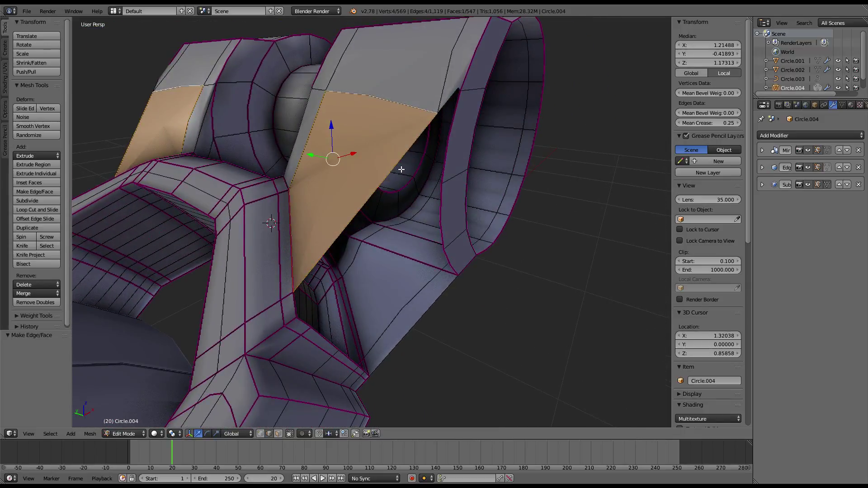
{"action": "right_click", "coordinate": [300, 314]}
{"action": "key", "text": "f"}
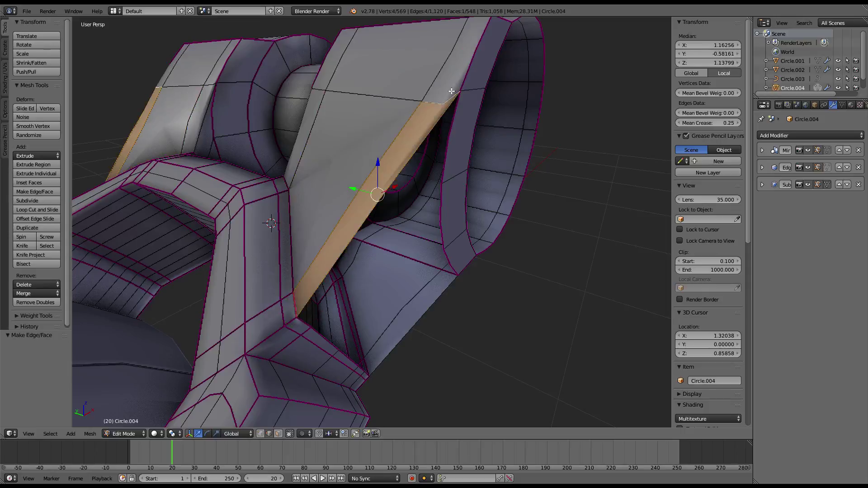
Bridge the remaining arm-to-cup gaps, including the bottom gap, with new faces.
{"action": "mouse_move", "coordinate": [451, 90]}
{"action": "middle_mouse_down"}
{"action": "mouse_move", "coordinate": [411, 97]}
{"action": "mouse_move", "coordinate": [307, 245]}
{"action": "middle_mouse_up"}
{"action": "right_click", "coordinate": [399, 94]}
{"action": "right_click", "coordinate": [257, 251], "text": "shift"}
{"action": "key", "text": "f"}
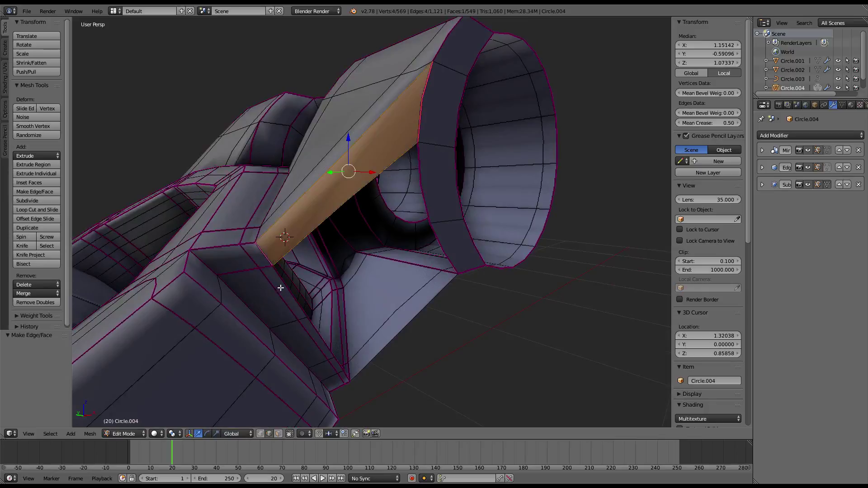
{"action": "middle_click_drag", "start_coordinate": [280, 288], "coordinate": [319, 344]}
{"action": "right_click", "coordinate": [323, 360]}
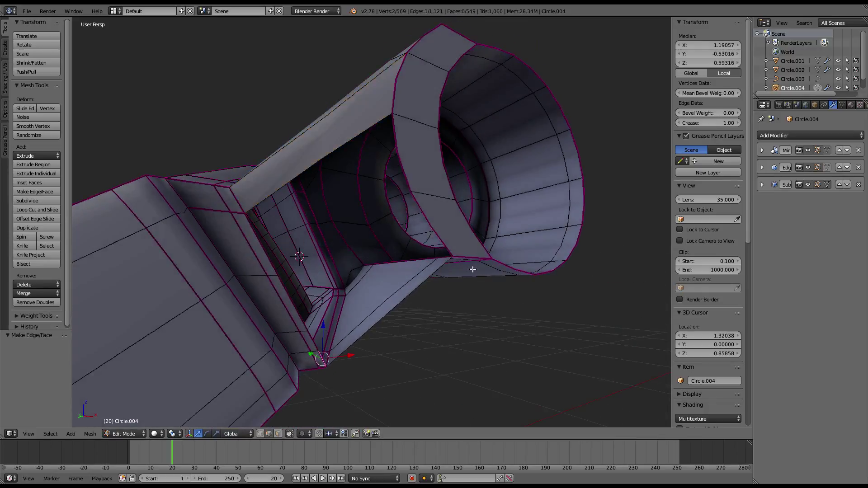
{"action": "key", "text": "f"}
{"action": "middle_click_drag", "start_coordinate": [439, 233], "coordinate": [433, 221]}
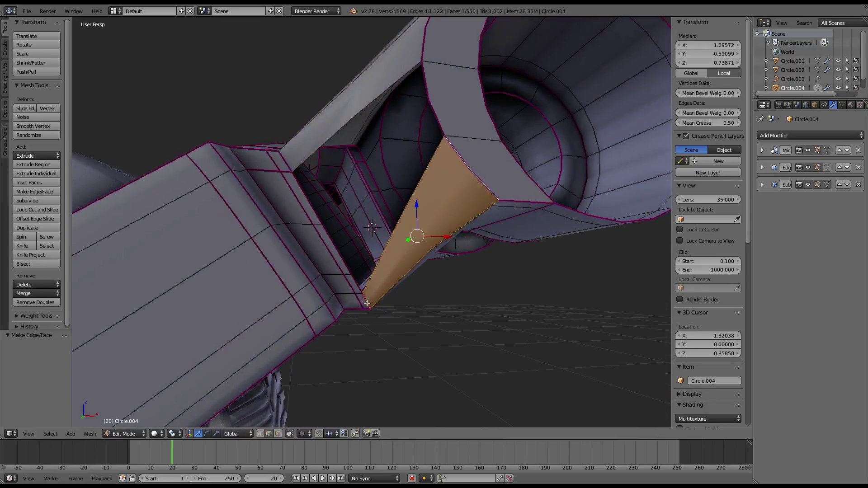
{"action": "right_click", "coordinate": [346, 274]}
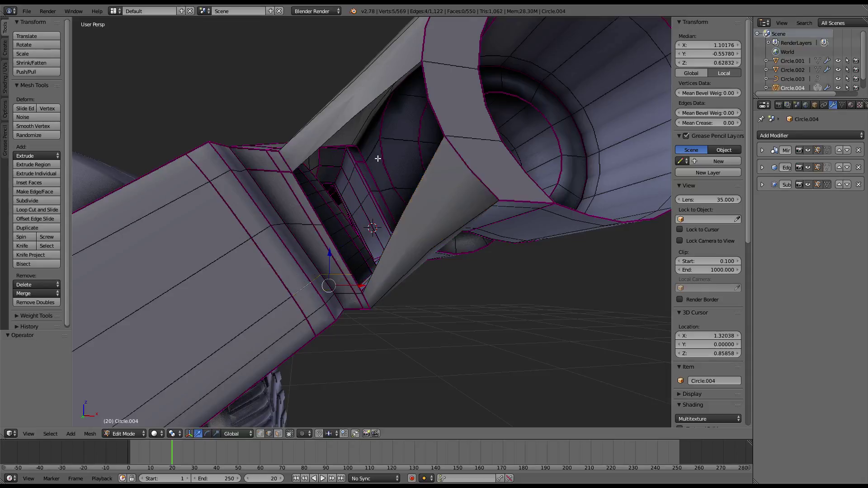
Select the whole fender mesh and remove doubles.
{"action": "left_click", "coordinate": [662, 412]}
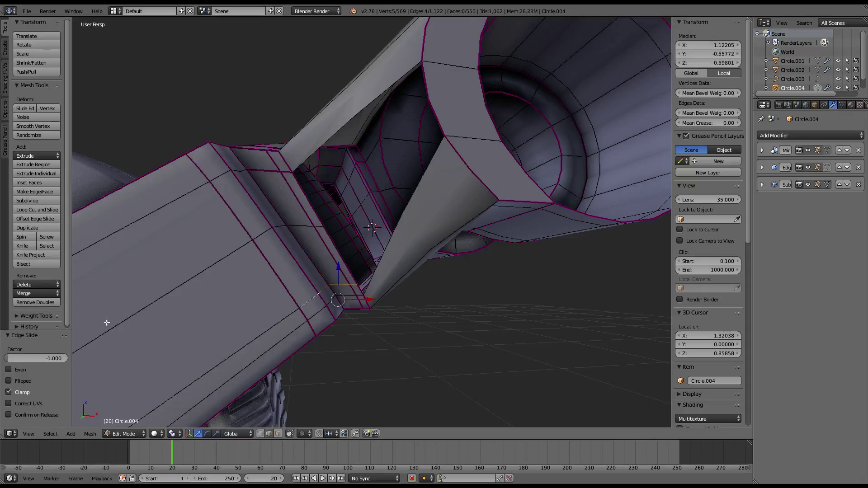
{"action": "key", "text": "a"}
{"action": "key", "text": "w"}
{"action": "left_click", "coordinate": [403, 268]}
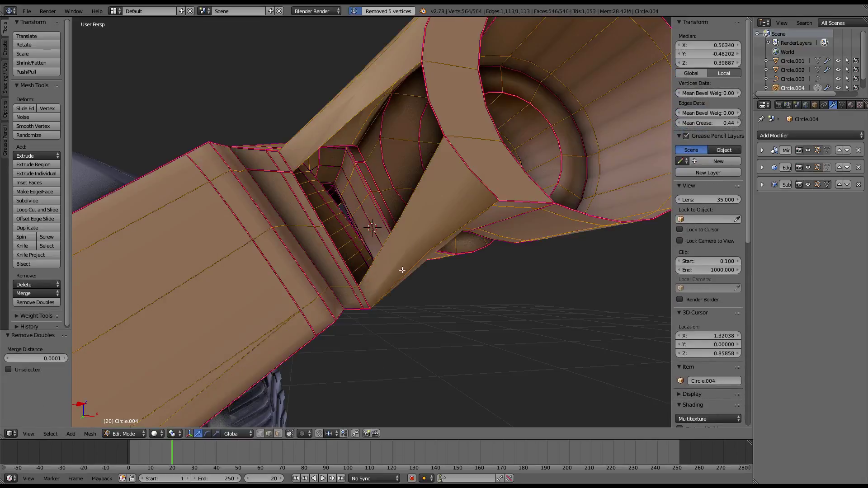
Slide an arm edge loop into place and remove doubles across the mesh again.
{"action": "right_click", "coordinate": [354, 287]}
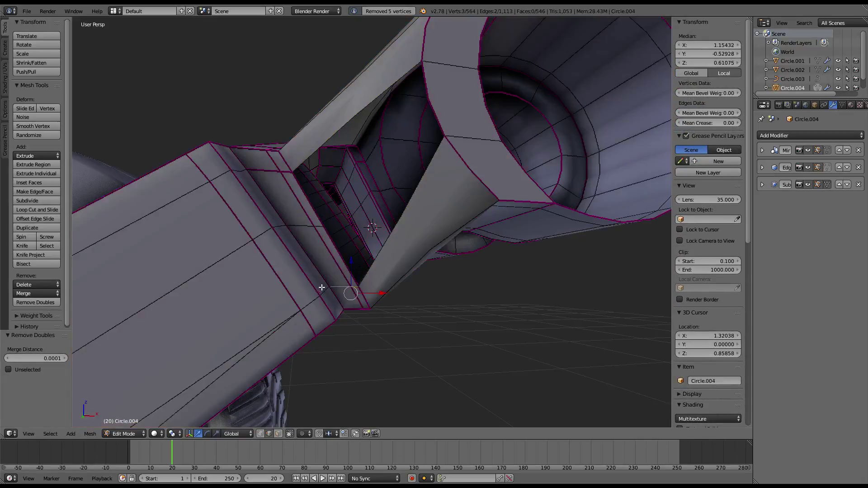
{"action": "key", "text": "g"}
{"action": "key", "text": "g"}
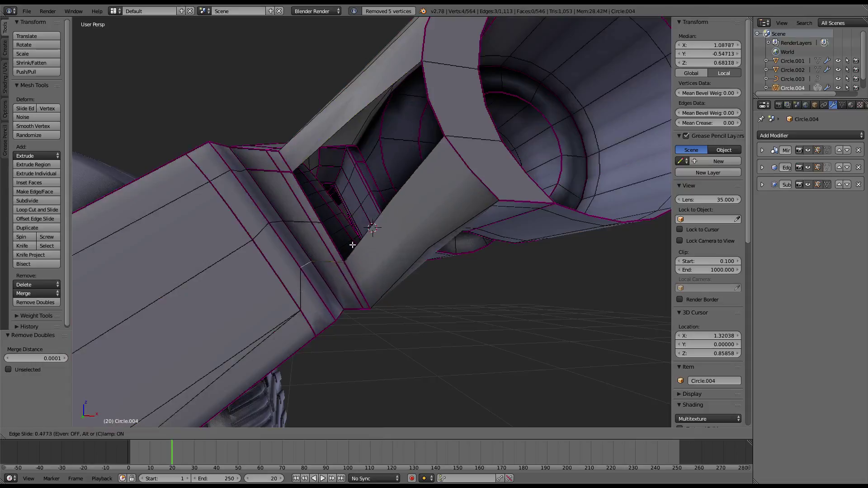
{"action": "left_click", "coordinate": [356, 246]}
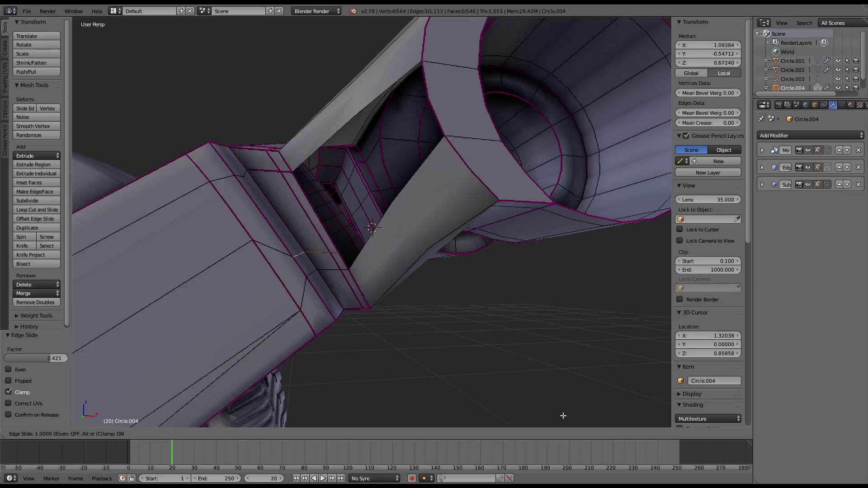
{"action": "key", "text": "a"}
{"action": "key", "text": "w"}
{"action": "left_click", "coordinate": [333, 174]}
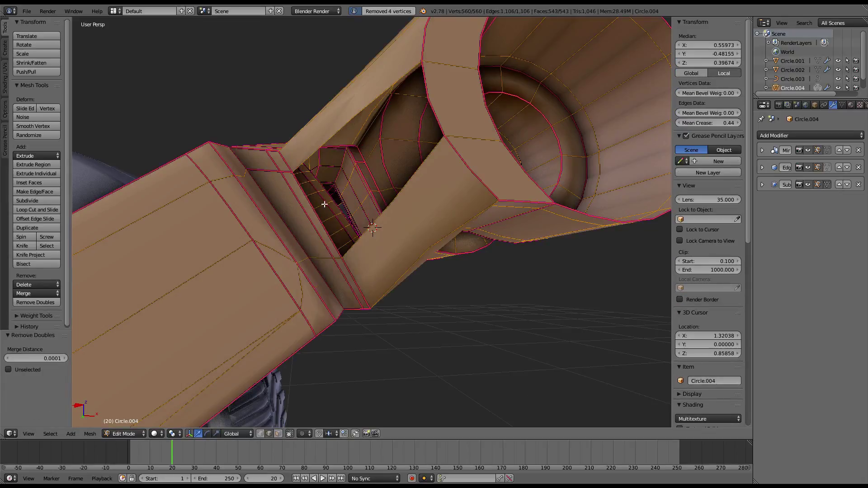
Inspect the model in Object mode, then return to Edit mode.
{"action": "right_click", "coordinate": [318, 217]}
{"action": "scroll", "coordinate": [442, 95], "scroll_direction": "down", "scroll_amount": 5}
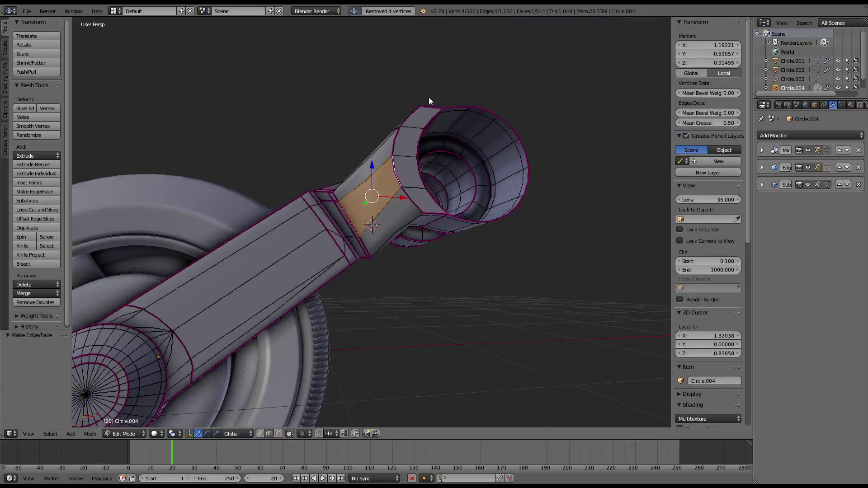
{"action": "key", "text": "Tab"}
{"action": "mouse_move", "coordinate": [429, 97]}
{"action": "middle_mouse_down"}
{"action": "mouse_move", "coordinate": [411, 172]}
{"action": "mouse_move", "coordinate": [482, 207]}
{"action": "mouse_move", "coordinate": [495, 191]}
{"action": "mouse_move", "coordinate": [387, 180]}
{"action": "mouse_move", "coordinate": [304, 156]}
{"action": "middle_mouse_up"}
{"action": "scroll", "coordinate": [304, 156], "scroll_direction": "up", "scroll_amount": 5}
{"action": "key", "text": "Tab"}
Select the joint edge and run Remove Doubles once more.
{"action": "right_click", "coordinate": [385, 167]}
{"action": "middle_click_drag", "start_coordinate": [386, 167], "coordinate": [407, 190]}
{"action": "right_click", "coordinate": [345, 230]}
{"action": "key", "text": "w"}
{"action": "left_click", "coordinate": [417, 189]}
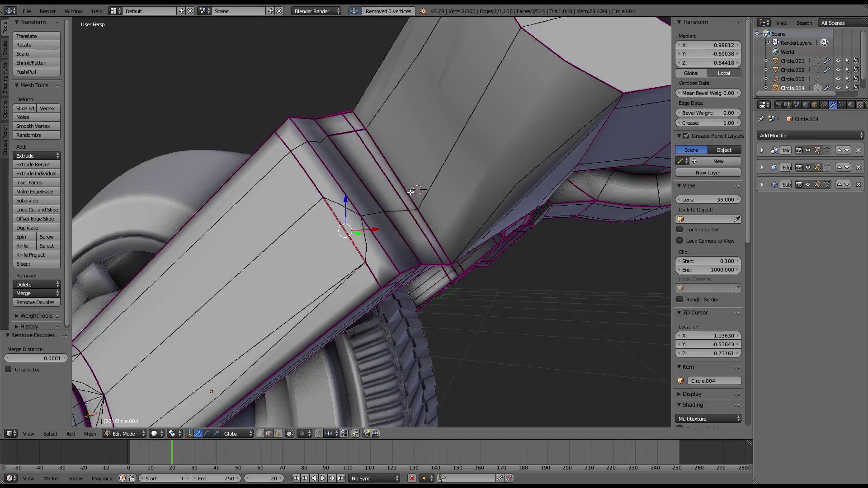
Collapse the stray arm-joint edge into one vertex with Alt+M.
{"action": "key", "text": "w"}
{"action": "key", "text": "Escape"}
{"action": "key", "text": "alt+m"}
{"action": "left_click", "coordinate": [382, 190]}
{"action": "mouse_move", "coordinate": [382, 190]}
{"action": "middle_mouse_down"}
{"action": "mouse_move", "coordinate": [372, 228]}
{"action": "mouse_move", "coordinate": [381, 147]}
{"action": "mouse_move", "coordinate": [397, 201]}
{"action": "middle_mouse_up"}
Slide two selected arm edges along the arm into position.
{"action": "right_click", "coordinate": [381, 147]}
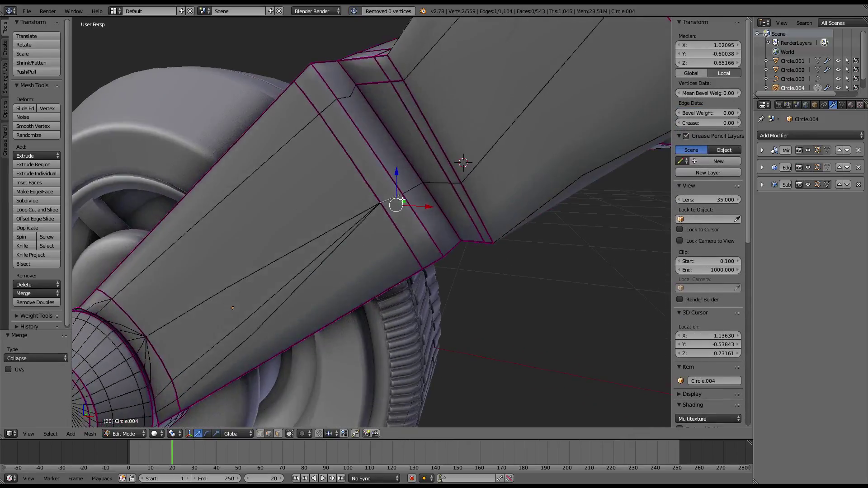
{"action": "right_click", "coordinate": [398, 199], "text": "shift"}
{"action": "key", "text": "g"}
{"action": "key", "text": "g"}
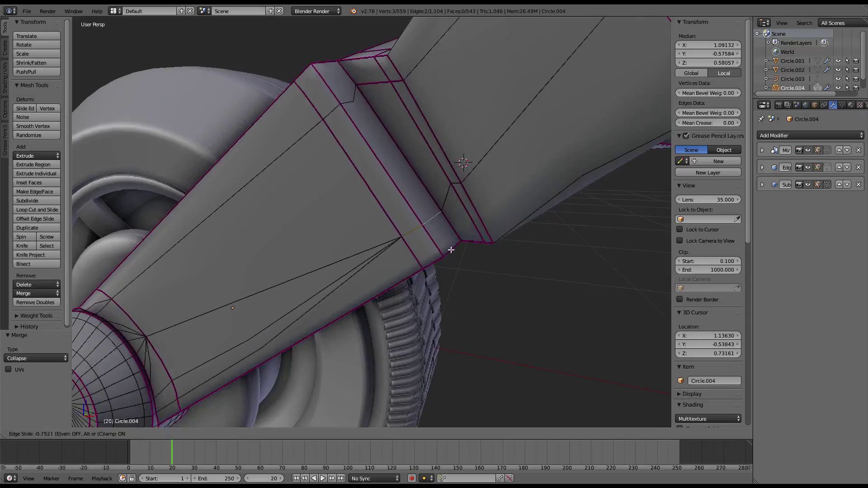
{"action": "left_click", "coordinate": [451, 250]}
{"action": "key", "text": "g"}
{"action": "key", "text": "g"}
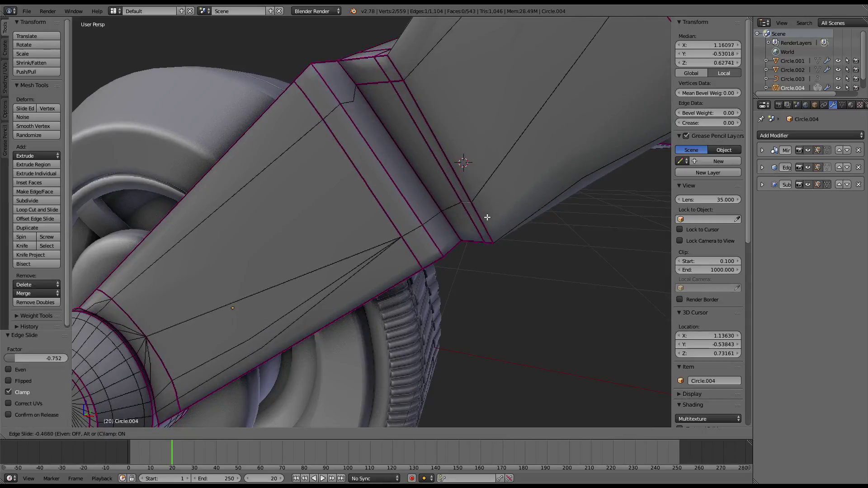
{"action": "left_click", "coordinate": [485, 211]}
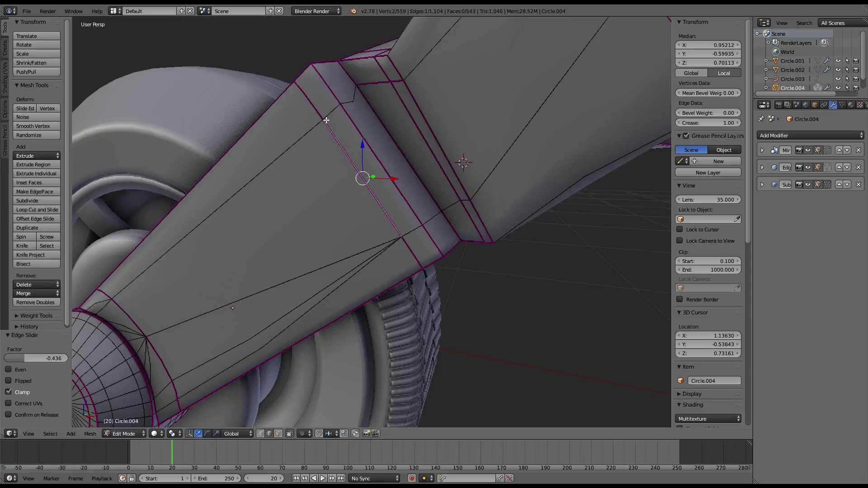
Set crease 1.0 on the arm's corner, diagonal and adjoining sharp edges.
{"action": "right_click", "coordinate": [335, 90]}
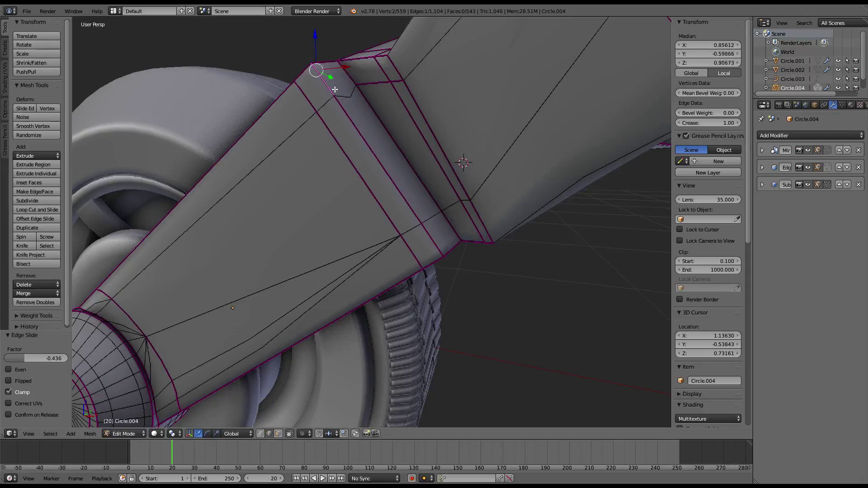
{"action": "key", "text": "shift+e"}
{"action": "key", "text": "1"}
{"action": "key", "text": "Return"}
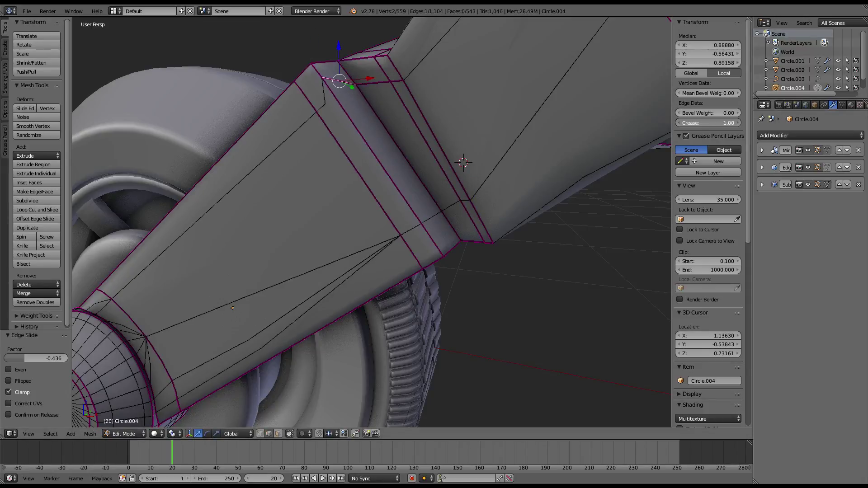
{"action": "right_click", "coordinate": [264, 175]}
{"action": "right_click", "coordinate": [319, 103], "text": "shift"}
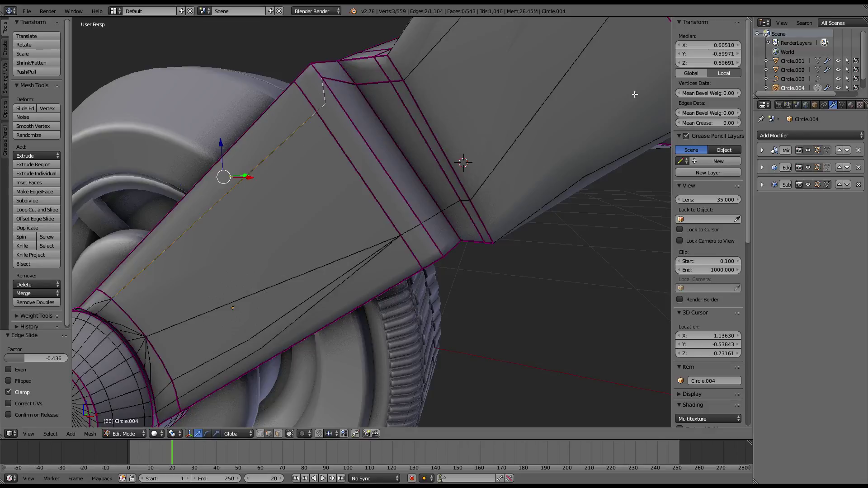
{"action": "left_click_drag", "start_coordinate": [709, 125], "coordinate": [732, 125]}
{"action": "middle_click_drag", "start_coordinate": [281, 230], "coordinate": [323, 216]}
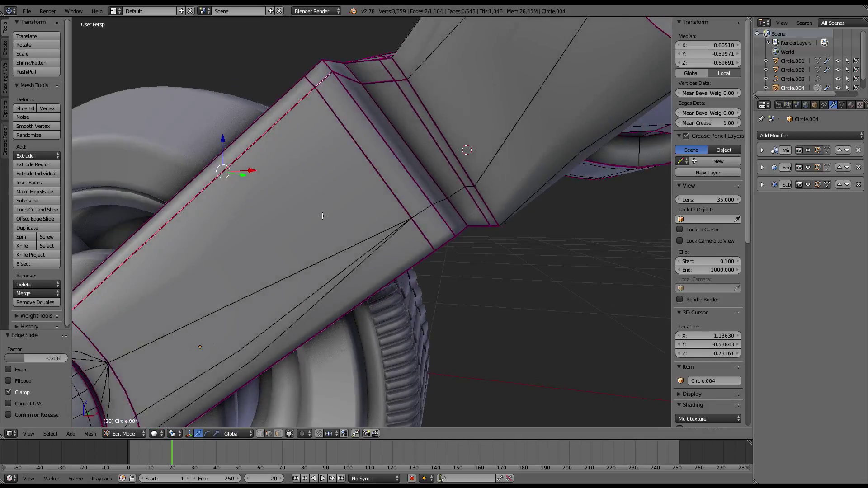
{"action": "right_click", "coordinate": [419, 215], "text": "shift"}
{"action": "right_click", "coordinate": [467, 187], "text": "ctrl"}
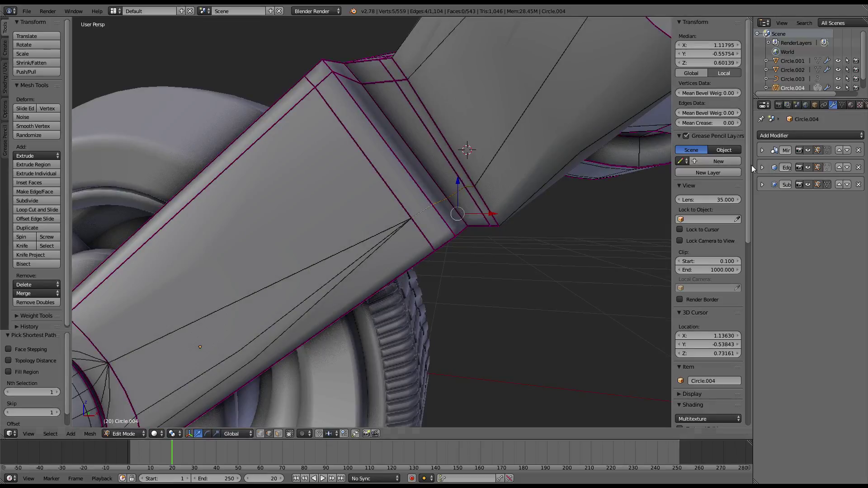
{"action": "left_click_drag", "start_coordinate": [714, 122], "coordinate": [741, 123]}
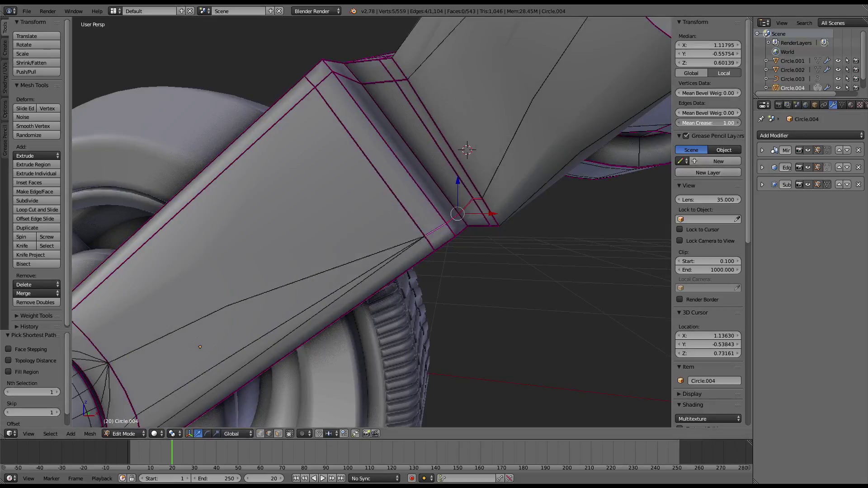
Slide the edge loop slightly, then slide the arm-joint edge fully across.
{"action": "key", "text": "g"}
{"action": "key", "text": "g"}
{"action": "left_click", "coordinate": [441, 200]}
{"action": "middle_click_drag", "start_coordinate": [440, 200], "coordinate": [416, 210]}
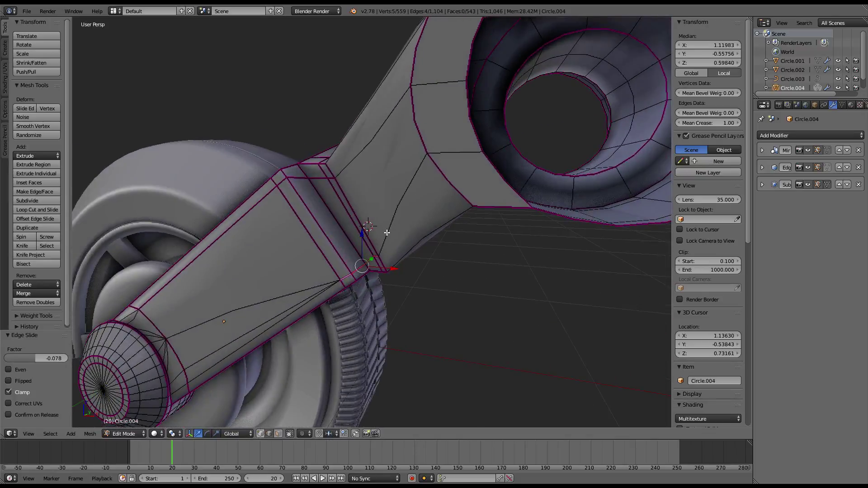
{"action": "right_click", "coordinate": [445, 153]}
{"action": "key", "text": "g"}
{"action": "key", "text": "g"}
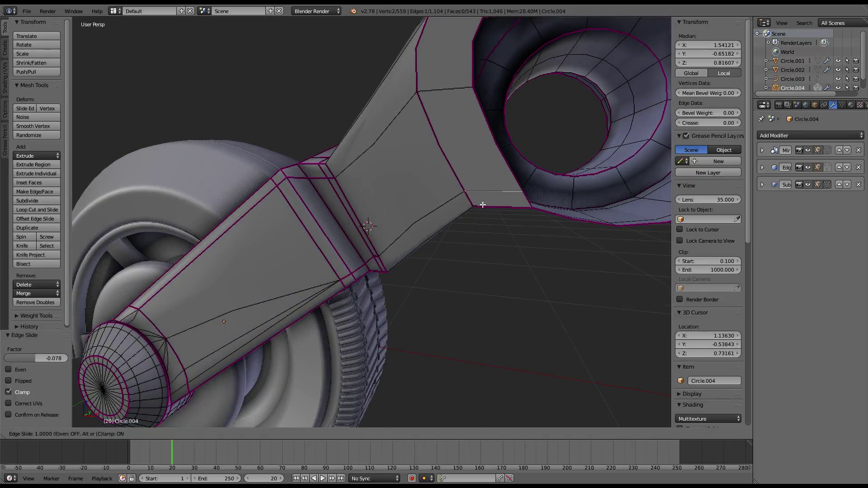
{"action": "left_click", "coordinate": [482, 205]}
{"action": "mouse_move", "coordinate": [451, 137]}
{"action": "middle_mouse_down"}
{"action": "mouse_move", "coordinate": [444, 153]}
{"action": "mouse_move", "coordinate": [469, 150]}
{"action": "middle_mouse_up"}
Give the fender arm's top edge path a Mean Crease of 1.
{"action": "right_click", "coordinate": [380, 140]}
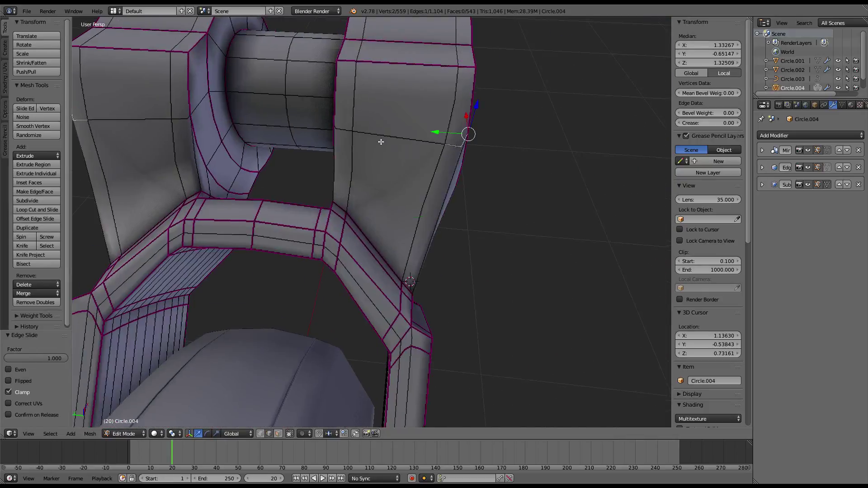
{"action": "middle_click_drag", "start_coordinate": [379, 140], "coordinate": [373, 126]}
{"action": "right_click", "coordinate": [324, 140], "text": "ctrl"}
{"action": "left_click", "coordinate": [705, 122]}
{"action": "type", "text": "1"}
{"action": "key", "text": "Return"}
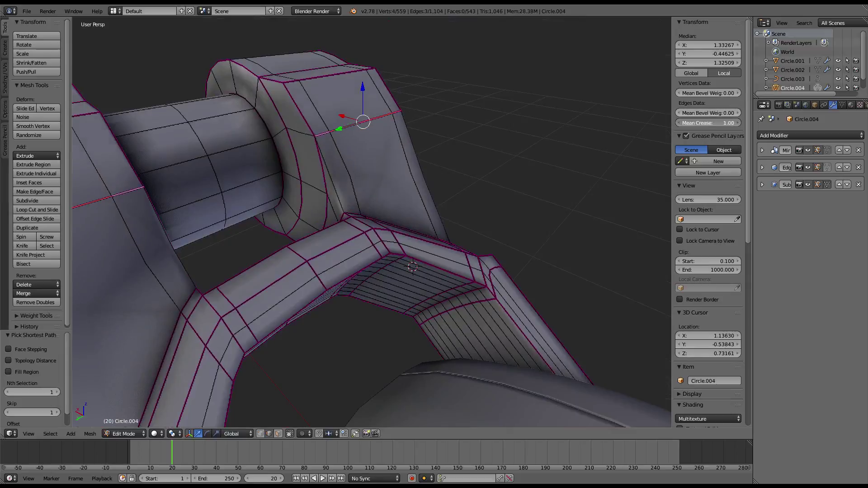
Select the hub ring edges, then fully crease a 12-edge path along the arm.
{"action": "right_click", "coordinate": [290, 135]}
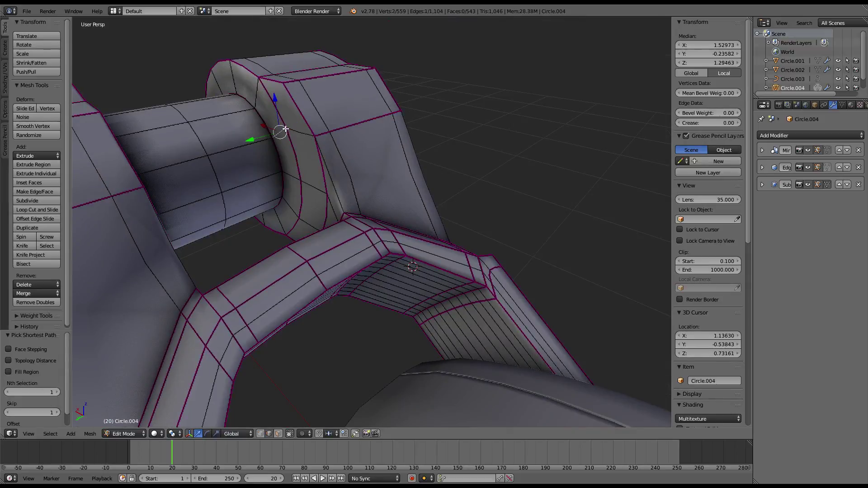
{"action": "right_click", "coordinate": [256, 138], "text": "ctrl"}
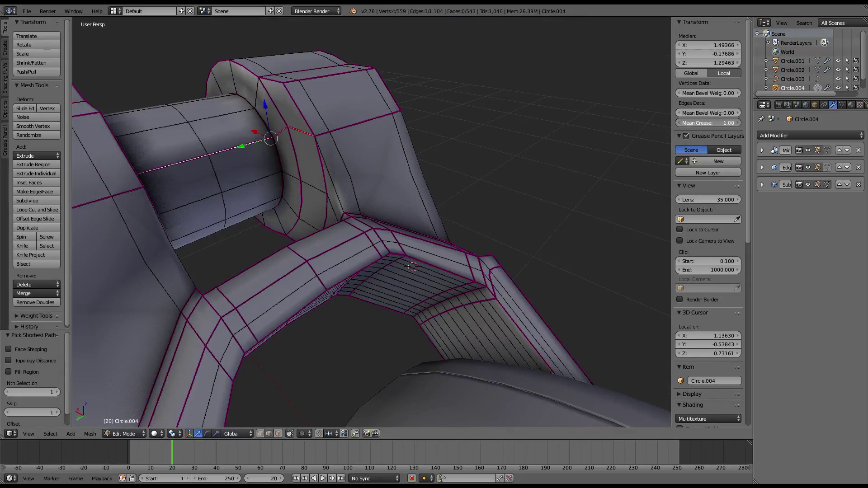
{"action": "right_click", "coordinate": [282, 130], "text": "shift"}
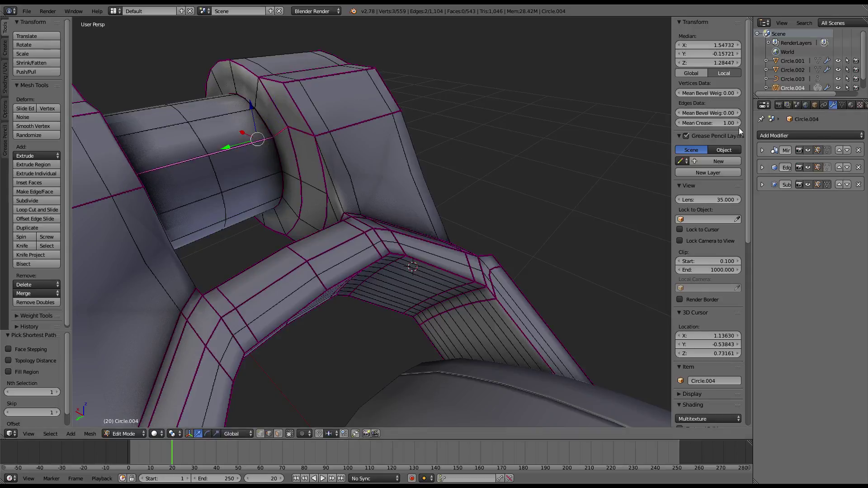
{"action": "mouse_move", "coordinate": [537, 127]}
{"action": "middle_mouse_down"}
{"action": "mouse_move", "coordinate": [515, 147]}
{"action": "mouse_move", "coordinate": [362, 205]}
{"action": "mouse_move", "coordinate": [253, 211]}
{"action": "middle_mouse_up"}
{"action": "right_click", "coordinate": [366, 213]}
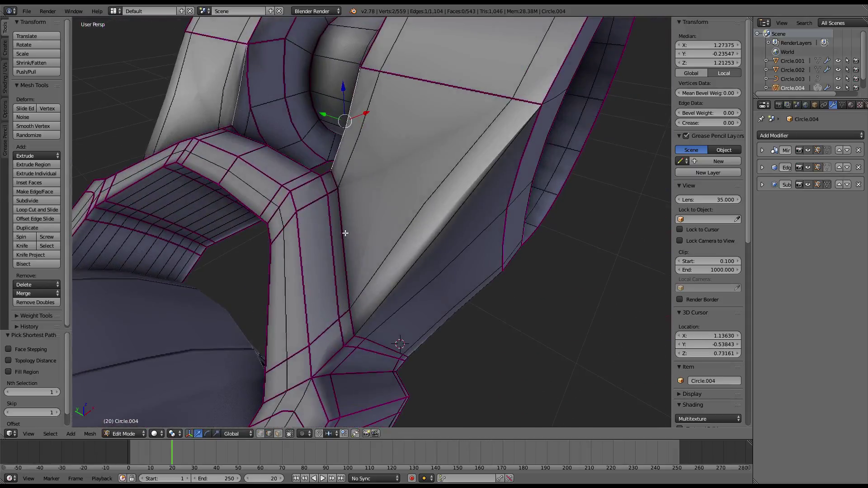
{"action": "right_click", "coordinate": [345, 233], "text": "ctrl"}
{"action": "mouse_move", "coordinate": [344, 233]}
{"action": "middle_mouse_down"}
{"action": "mouse_move", "coordinate": [313, 155]}
{"action": "mouse_move", "coordinate": [234, 101]}
{"action": "mouse_move", "coordinate": [429, 186]}
{"action": "mouse_move", "coordinate": [391, 192]}
{"action": "mouse_move", "coordinate": [418, 200]}
{"action": "mouse_move", "coordinate": [388, 222]}
{"action": "middle_mouse_up"}
{"action": "key", "text": "shift+e"}
{"action": "left_click", "coordinate": [521, 203]}
Remove doubles across the whole mesh, merging 14 duplicate vertices.
{"action": "key", "text": "a"}
{"action": "key", "text": "w"}
{"action": "left_click", "coordinate": [387, 232]}
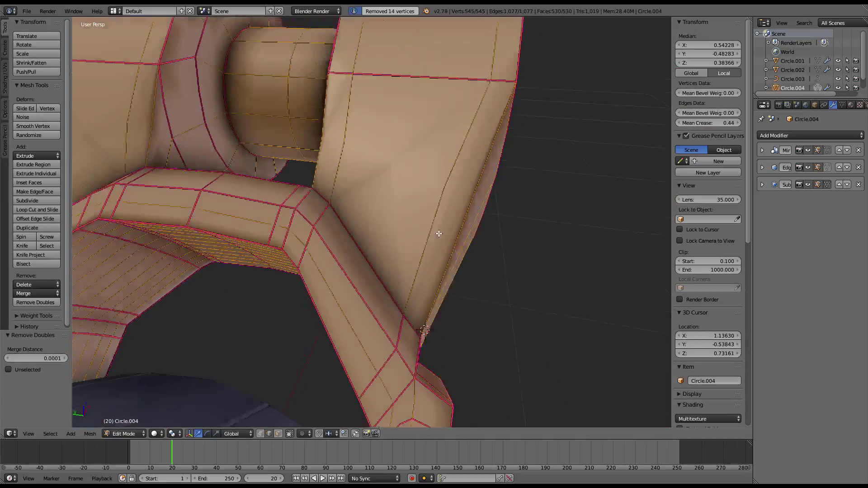
{"action": "mouse_move", "coordinate": [438, 232]}
{"action": "middle_mouse_down"}
{"action": "mouse_move", "coordinate": [281, 132]}
{"action": "mouse_move", "coordinate": [234, 145]}
{"action": "mouse_move", "coordinate": [397, 231]}
{"action": "mouse_move", "coordinate": [458, 203]}
{"action": "middle_mouse_up"}
Fully crease the arm junction edge and select the edge where the arm meets the cup.
{"action": "right_click", "coordinate": [397, 230]}
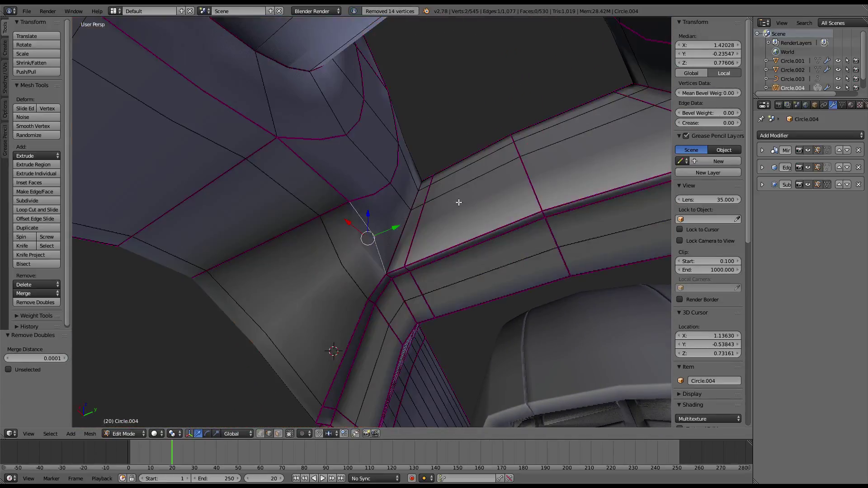
{"action": "left_click_drag", "start_coordinate": [725, 122], "coordinate": [760, 123]}
{"action": "middle_click_drag", "start_coordinate": [418, 153], "coordinate": [503, 180]}
{"action": "mouse_move", "coordinate": [401, 227]}
{"action": "middle_mouse_down"}
{"action": "mouse_move", "coordinate": [419, 188]}
{"action": "mouse_move", "coordinate": [372, 139]}
{"action": "mouse_move", "coordinate": [388, 163]}
{"action": "mouse_move", "coordinate": [395, 158]}
{"action": "mouse_move", "coordinate": [394, 112]}
{"action": "mouse_move", "coordinate": [419, 173]}
{"action": "mouse_move", "coordinate": [377, 201]}
{"action": "mouse_move", "coordinate": [359, 188]}
{"action": "mouse_move", "coordinate": [369, 154]}
{"action": "middle_mouse_up"}
{"action": "key", "text": "Tab"}
{"action": "key", "text": "Tab"}
{"action": "right_click", "coordinate": [369, 155]}
{"action": "mouse_move", "coordinate": [339, 223]}
{"action": "middle_mouse_down"}
{"action": "mouse_move", "coordinate": [338, 206]}
{"action": "mouse_move", "coordinate": [314, 184]}
{"action": "middle_mouse_up"}
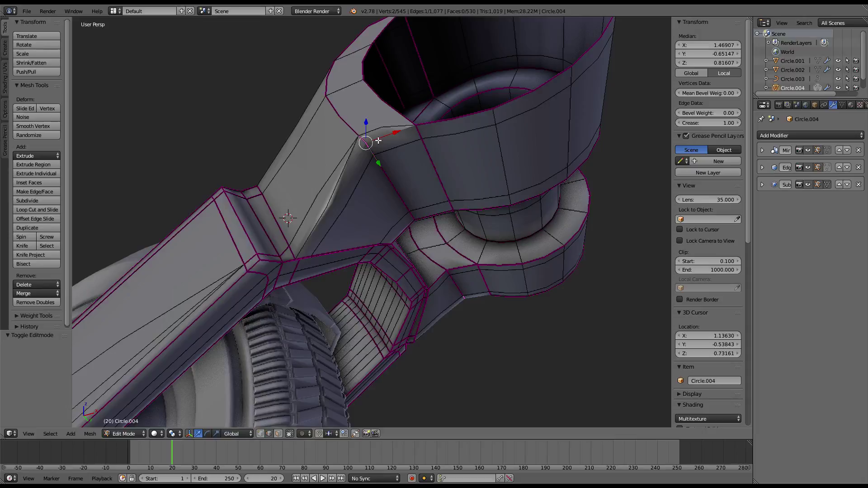
Orbit and zoom around Circle.004's arm to inspect where it meets the ring.
{"action": "mouse_move", "coordinate": [377, 140]}
{"action": "middle_mouse_down"}
{"action": "mouse_move", "coordinate": [387, 171]}
{"action": "mouse_move", "coordinate": [379, 171]}
{"action": "middle_mouse_up"}
{"action": "scroll", "coordinate": [388, 172], "scroll_direction": "up", "scroll_amount": 2}
{"action": "right_click", "coordinate": [388, 171]}
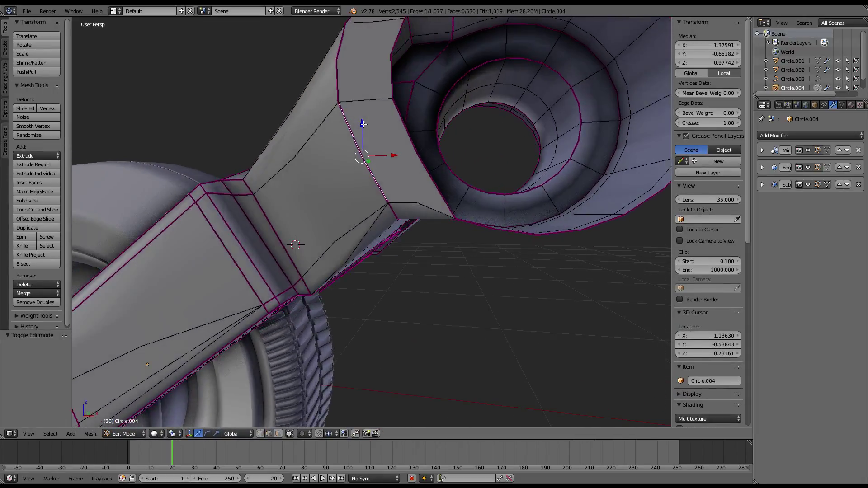
{"action": "scroll", "coordinate": [362, 124], "scroll_direction": "down", "scroll_amount": 1}
{"action": "scroll", "coordinate": [370, 135], "scroll_direction": "down", "scroll_amount": 3}
{"action": "middle_click_drag", "start_coordinate": [370, 135], "coordinate": [408, 218]}
{"action": "scroll", "coordinate": [458, 185], "scroll_direction": "up", "scroll_amount": 3}
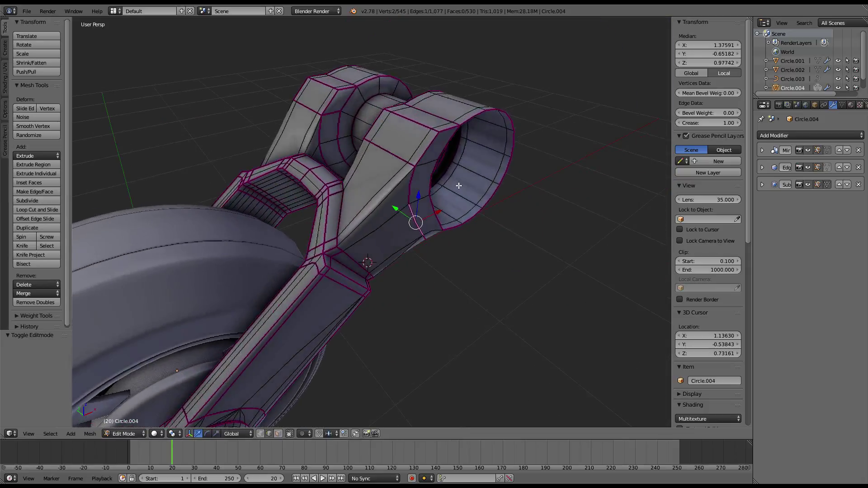
{"action": "scroll", "coordinate": [459, 185], "scroll_direction": "up", "scroll_amount": 3}
Leave edit mode to view the whole wheel assembly, then return to editing the arm.
{"action": "key", "text": "Tab"}
{"action": "scroll", "coordinate": [403, 174], "scroll_direction": "down", "scroll_amount": 6}
{"action": "mouse_move", "coordinate": [403, 174]}
{"action": "middle_mouse_down"}
{"action": "mouse_move", "coordinate": [279, 165]}
{"action": "mouse_move", "coordinate": [265, 142]}
{"action": "mouse_move", "coordinate": [361, 141]}
{"action": "mouse_move", "coordinate": [400, 163]}
{"action": "mouse_move", "coordinate": [387, 120]}
{"action": "mouse_move", "coordinate": [333, 140]}
{"action": "mouse_move", "coordinate": [371, 189]}
{"action": "middle_mouse_up"}
{"action": "scroll", "coordinate": [360, 142], "scroll_direction": "up", "scroll_amount": 3}
{"action": "key", "text": "Tab"}
{"action": "scroll", "coordinate": [380, 150], "scroll_direction": "up", "scroll_amount": 2}
Subdivide the edge ring across the arm junction and slide the new loop aside (factor -0.633).
{"action": "right_click", "coordinate": [332, 139]}
{"action": "right_click", "coordinate": [371, 189], "text": "ctrl+alt"}
{"action": "key", "text": "w"}
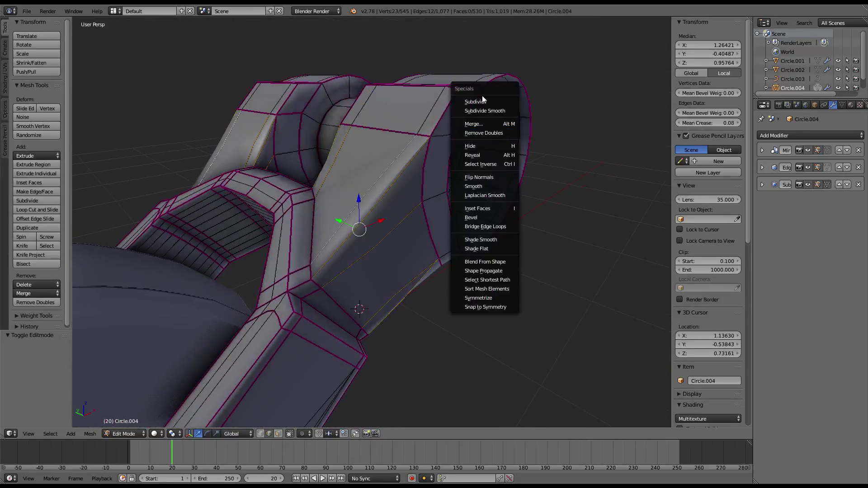
{"action": "left_click", "coordinate": [475, 102]}
{"action": "right_click", "coordinate": [352, 179], "text": "alt"}
{"action": "key", "text": "g"}
{"action": "key", "text": "g"}
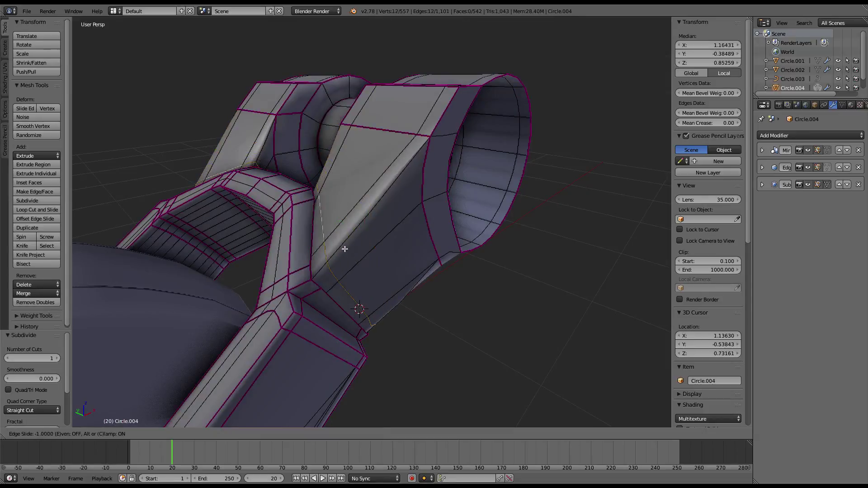
{"action": "left_click", "coordinate": [398, 205]}
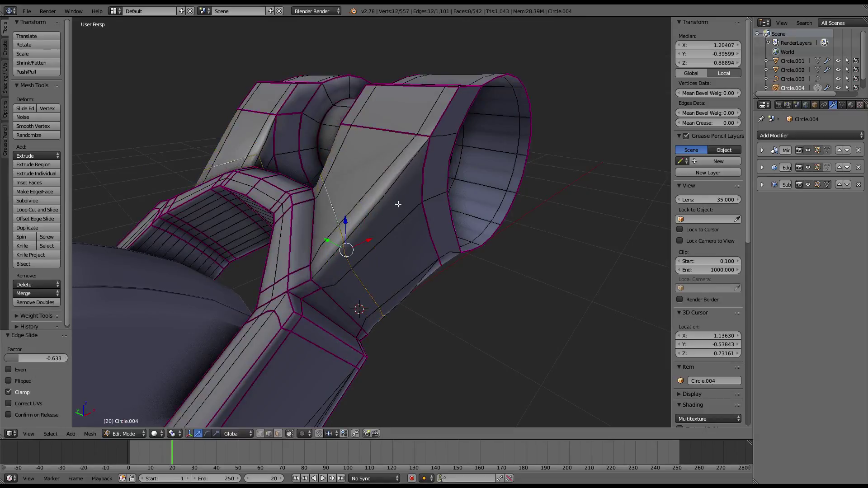
Set Mean Crease to 1.00 on several edges at the arm–ring junction.
{"action": "right_click", "coordinate": [397, 176]}
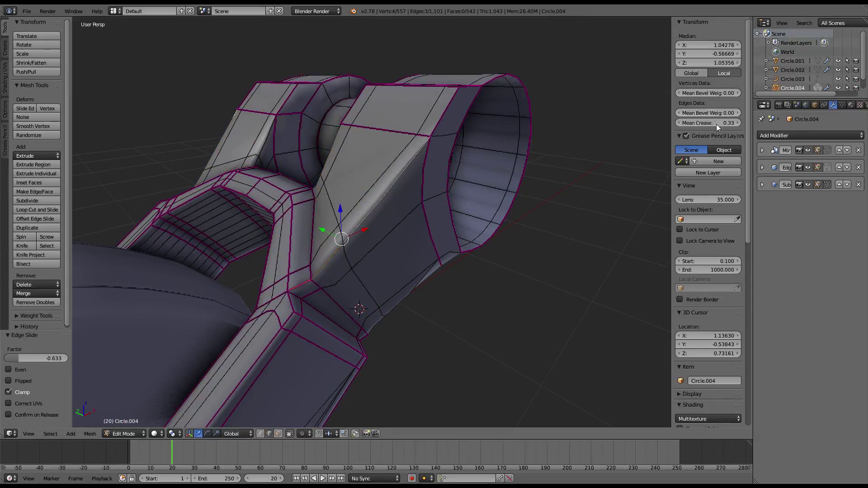
{"action": "left_click_drag", "start_coordinate": [718, 128], "coordinate": [750, 128]}
{"action": "middle_click_drag", "start_coordinate": [594, 136], "coordinate": [406, 179]}
{"action": "right_click", "coordinate": [406, 178]}
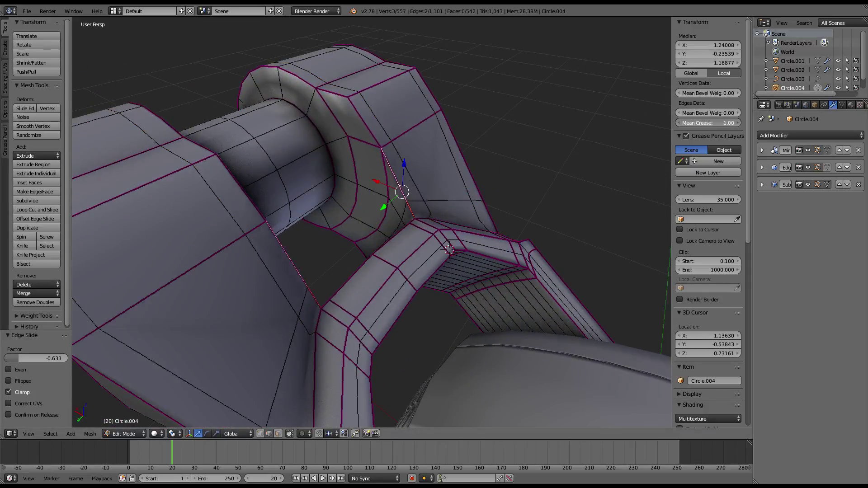
{"action": "left_click_drag", "start_coordinate": [710, 124], "coordinate": [741, 124]}
{"action": "mouse_move", "coordinate": [472, 162]}
{"action": "middle_mouse_down"}
{"action": "mouse_move", "coordinate": [324, 146]}
{"action": "mouse_move", "coordinate": [365, 192]}
{"action": "mouse_move", "coordinate": [385, 178]}
{"action": "mouse_move", "coordinate": [387, 161]}
{"action": "middle_mouse_up"}
{"action": "key", "text": "Tab"}
{"action": "key", "text": "Tab"}
{"action": "right_click", "coordinate": [342, 210]}
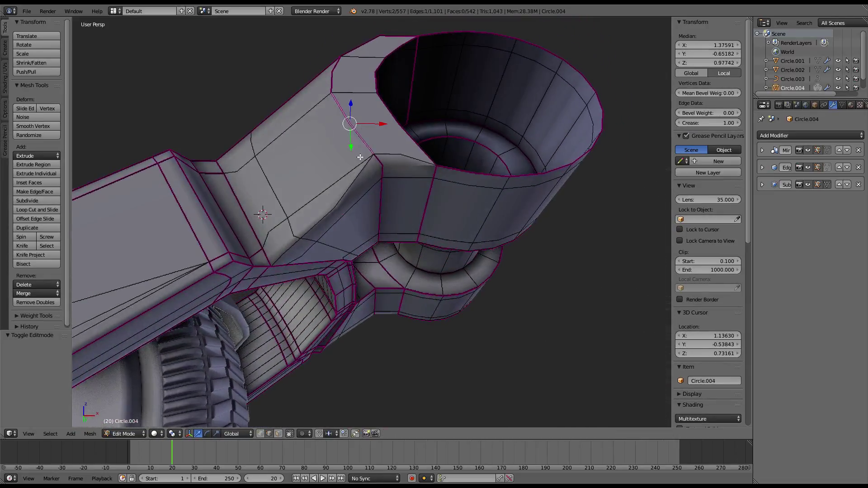
Subdivide the junction edges with Quad/Tri Inner Vert fill, then try a face fill and undo it.
{"action": "key", "text": "w"}
{"action": "left_click", "coordinate": [480, 117]}
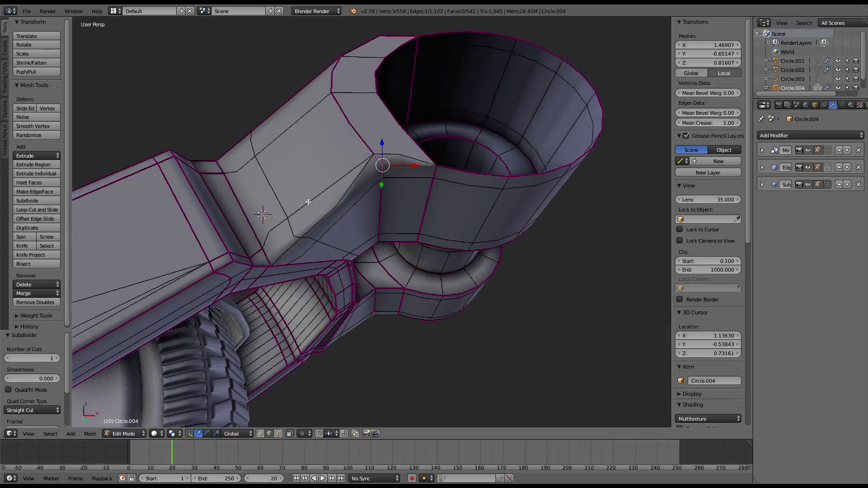
{"action": "left_click", "coordinate": [26, 388]}
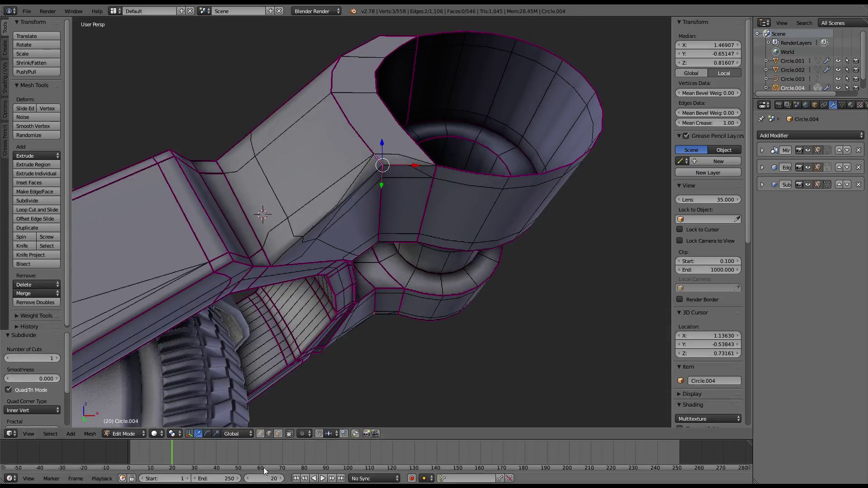
{"action": "middle_click_drag", "start_coordinate": [321, 227], "coordinate": [316, 203]}
{"action": "scroll", "coordinate": [307, 144], "scroll_direction": "up", "scroll_amount": 2}
{"action": "right_click", "coordinate": [314, 145]}
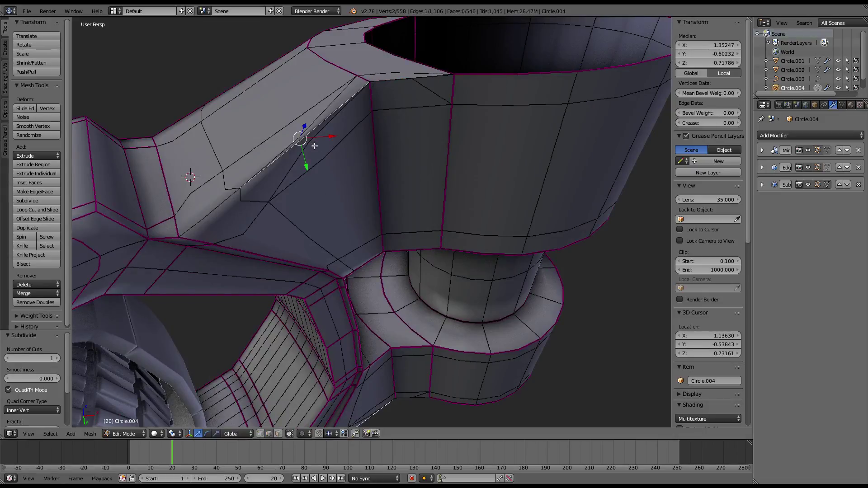
{"action": "key", "text": "1"}
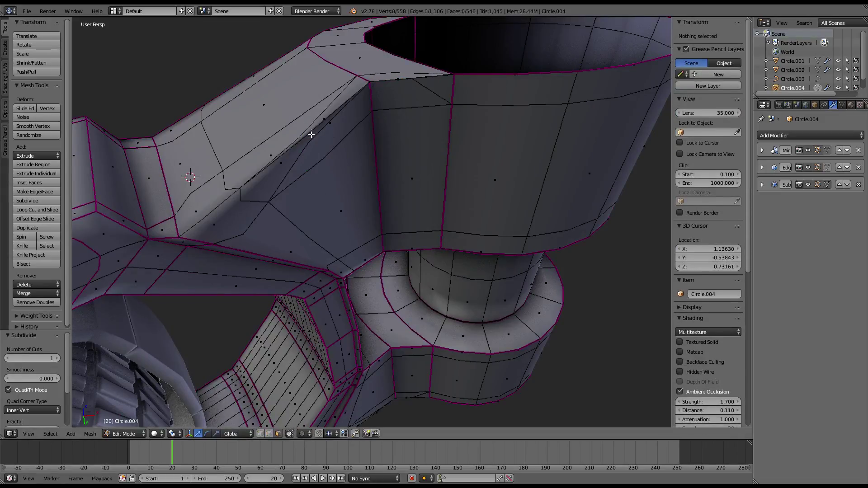
{"action": "right_click", "coordinate": [269, 201], "text": "shift"}
{"action": "key", "text": "f"}
{"action": "key", "text": "ctrl+z"}
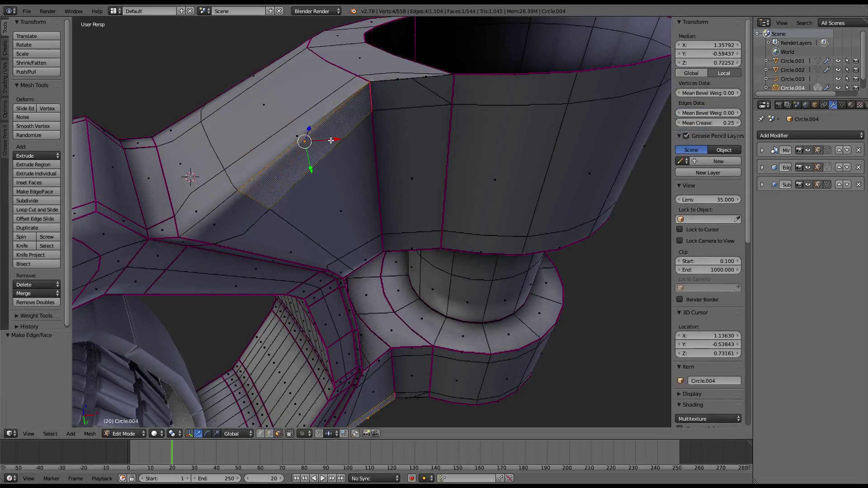
Inspect a thin triangle face at the junction and subdivide the ring's rim edge.
{"action": "mouse_move", "coordinate": [329, 143]}
{"action": "middle_mouse_down"}
{"action": "mouse_move", "coordinate": [435, 105]}
{"action": "mouse_move", "coordinate": [398, 119]}
{"action": "middle_mouse_up"}
{"action": "right_click", "coordinate": [394, 91]}
{"action": "key", "text": "g"}
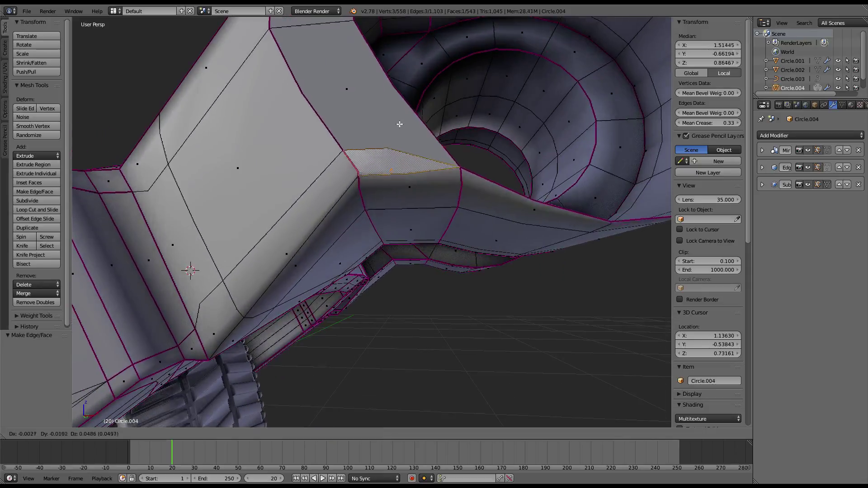
{"action": "key", "text": "Escape"}
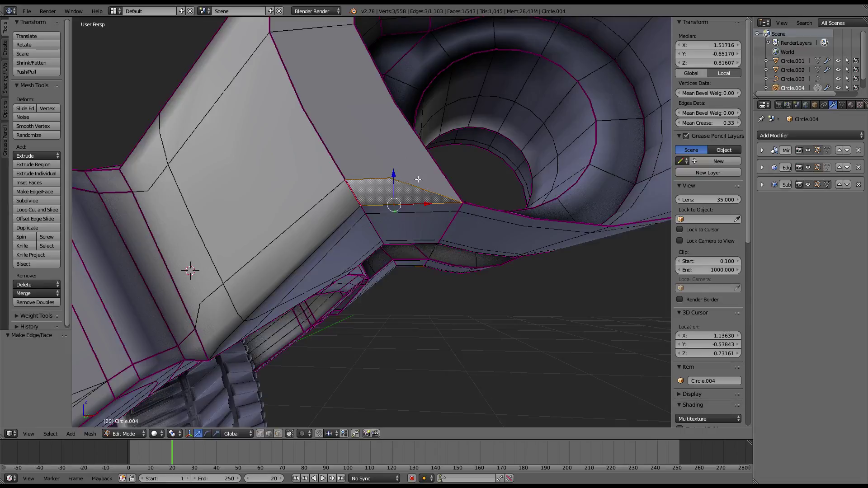
{"action": "right_click", "coordinate": [440, 147]}
{"action": "key", "text": "w"}
{"action": "left_click", "coordinate": [507, 121]}
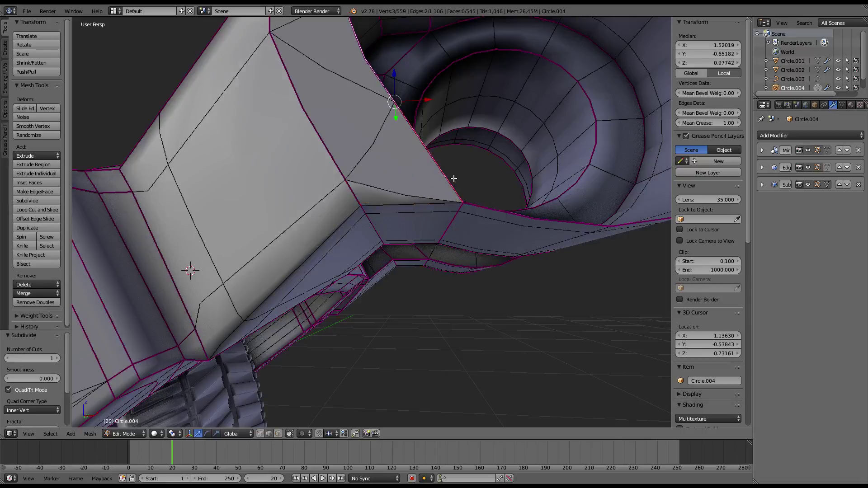
Select the faces beside the rim, try filling a face between them, and undo it.
{"action": "left_click", "coordinate": [278, 434]}
{"action": "right_click", "coordinate": [393, 181]}
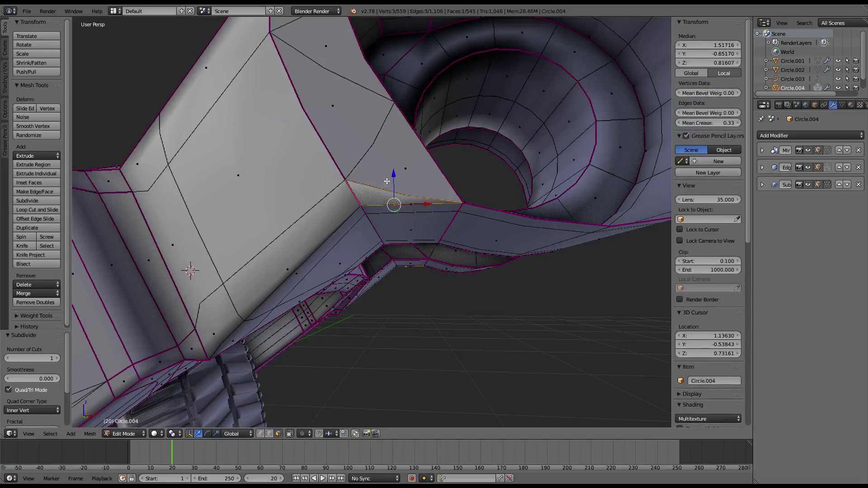
{"action": "right_click", "coordinate": [336, 89], "text": "shift"}
{"action": "key", "text": "f"}
{"action": "key", "text": "ctrl+z"}
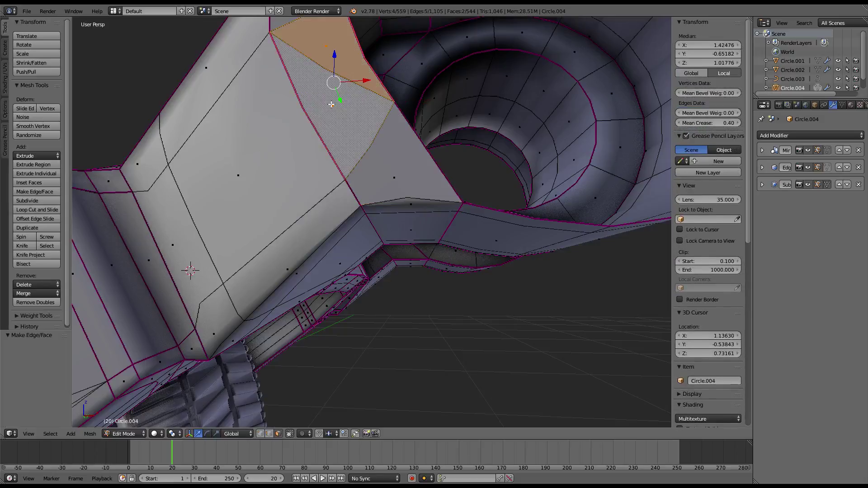
{"action": "middle_click_drag", "start_coordinate": [336, 89], "coordinate": [310, 98]}
{"action": "right_click", "coordinate": [310, 98]}
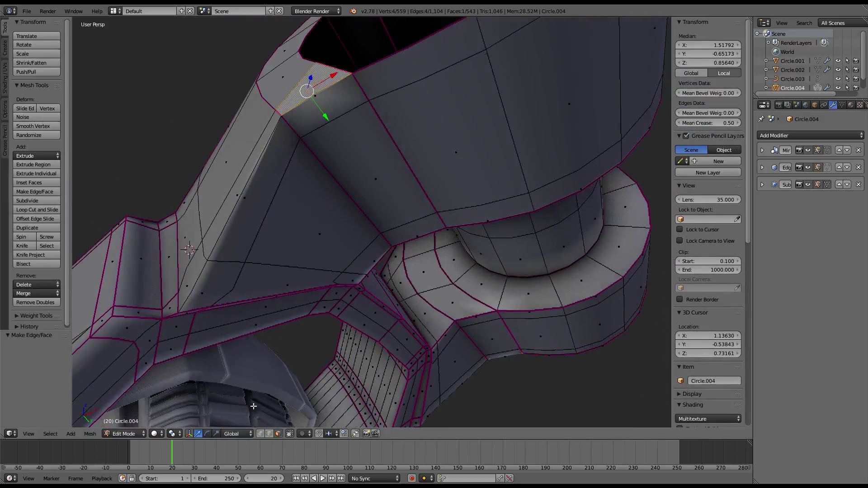
Fully crease (1.00) the edge loops running along and across the arm's ridge.
{"action": "left_click", "coordinate": [269, 434]}
{"action": "right_click", "coordinate": [216, 289]}
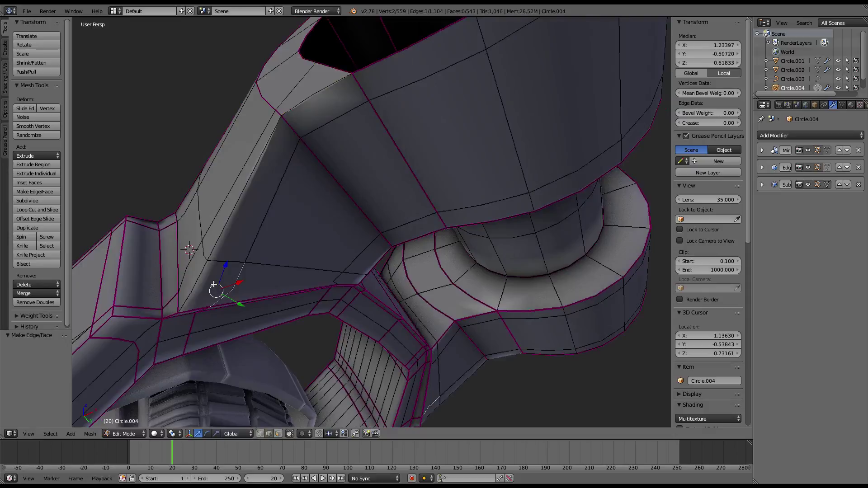
{"action": "right_click", "coordinate": [206, 281], "text": "alt"}
{"action": "left_click_drag", "start_coordinate": [705, 123], "coordinate": [734, 122]}
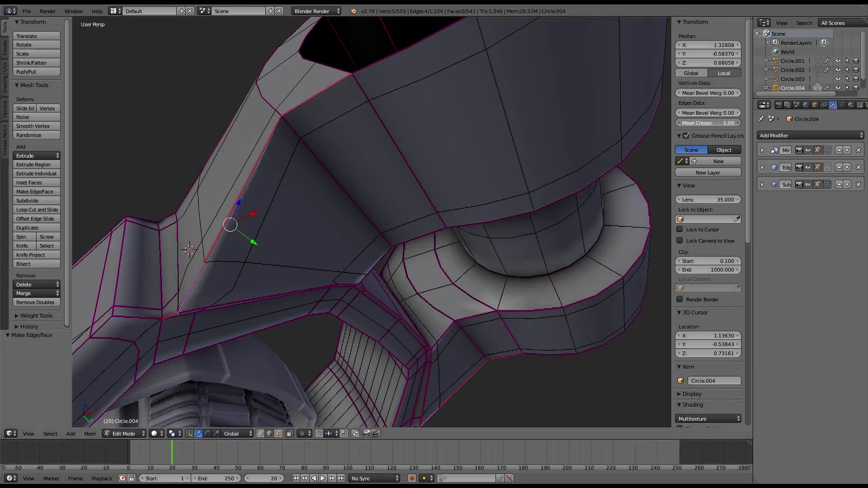
{"action": "middle_click_drag", "start_coordinate": [472, 216], "coordinate": [444, 181]}
{"action": "right_click", "coordinate": [224, 226], "text": "alt"}
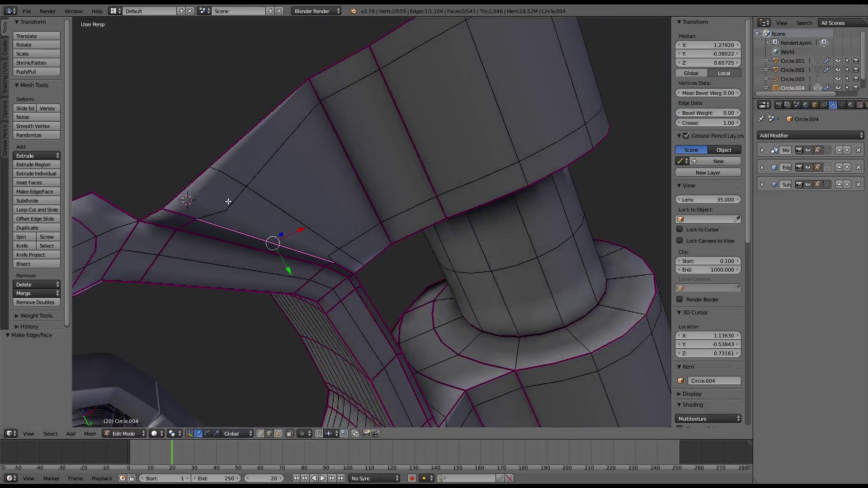
{"action": "right_click", "coordinate": [230, 204], "text": "alt"}
{"action": "left_click_drag", "start_coordinate": [705, 122], "coordinate": [734, 122]}
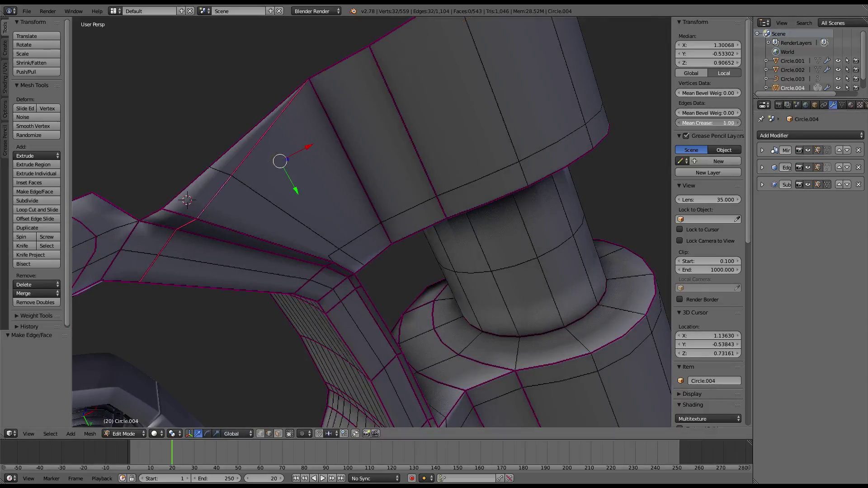
{"action": "mouse_move", "coordinate": [413, 91]}
{"action": "middle_mouse_down"}
{"action": "mouse_move", "coordinate": [436, 131]}
{"action": "mouse_move", "coordinate": [384, 93]}
{"action": "middle_mouse_up"}
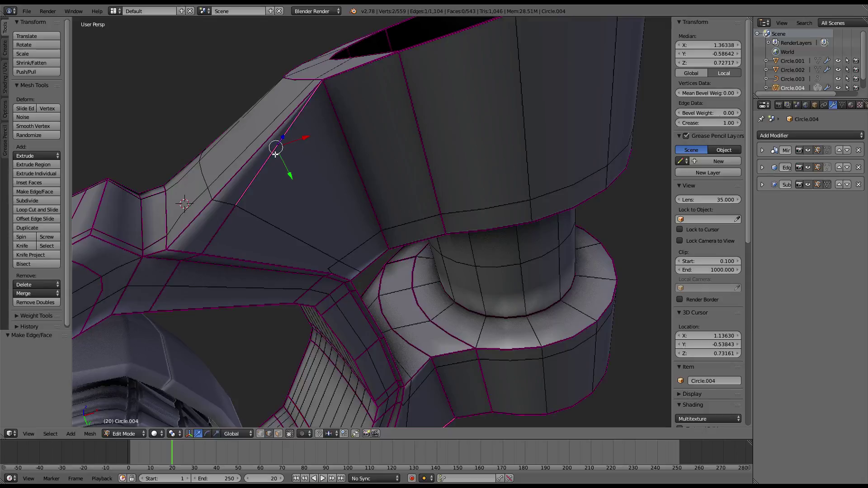
Slide two loops toward the ridge and fully crease the selected edges with Shift+E.
{"action": "key", "text": "g"}
{"action": "key", "text": "g"}
{"action": "left_click", "coordinate": [109, 80]}
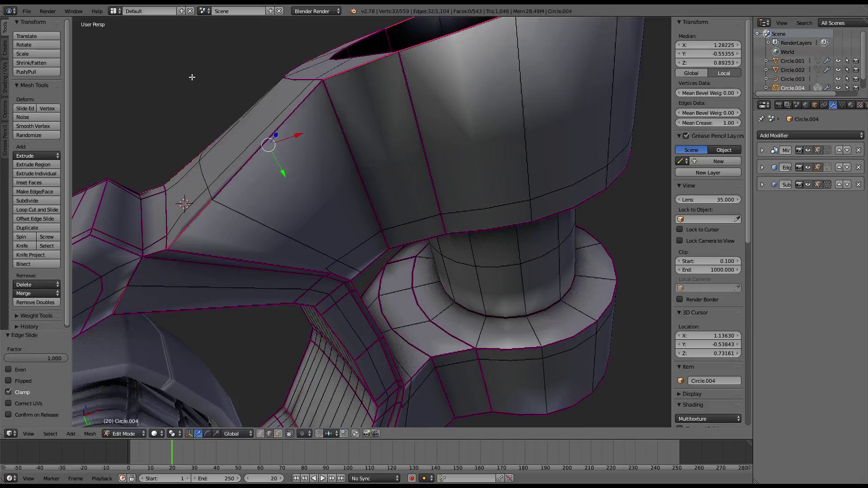
{"action": "key", "text": "g"}
{"action": "key", "text": "g"}
{"action": "left_click", "coordinate": [200, 86]}
{"action": "mouse_move", "coordinate": [200, 87]}
{"action": "middle_mouse_down"}
{"action": "mouse_move", "coordinate": [320, 248]}
{"action": "mouse_move", "coordinate": [381, 240]}
{"action": "middle_mouse_up"}
{"action": "key", "text": "Tab"}
{"action": "key", "text": "Tab"}
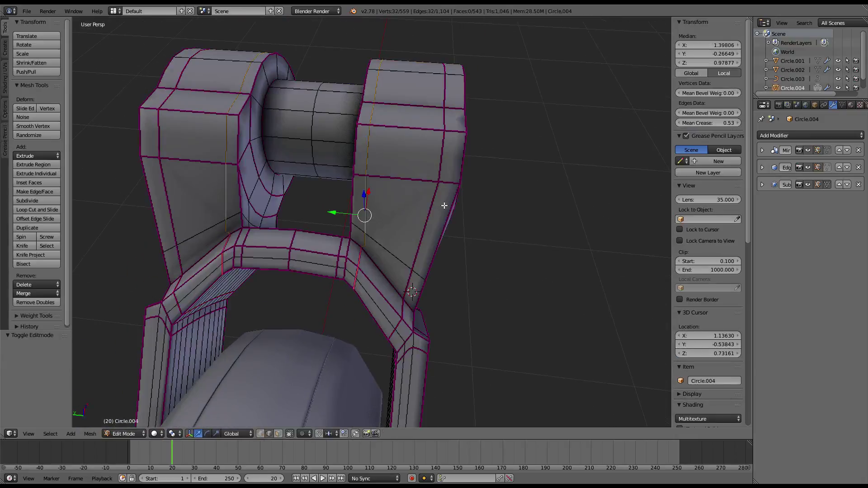
{"action": "key", "text": "shift+e"}
{"action": "left_click", "coordinate": [733, 129]}
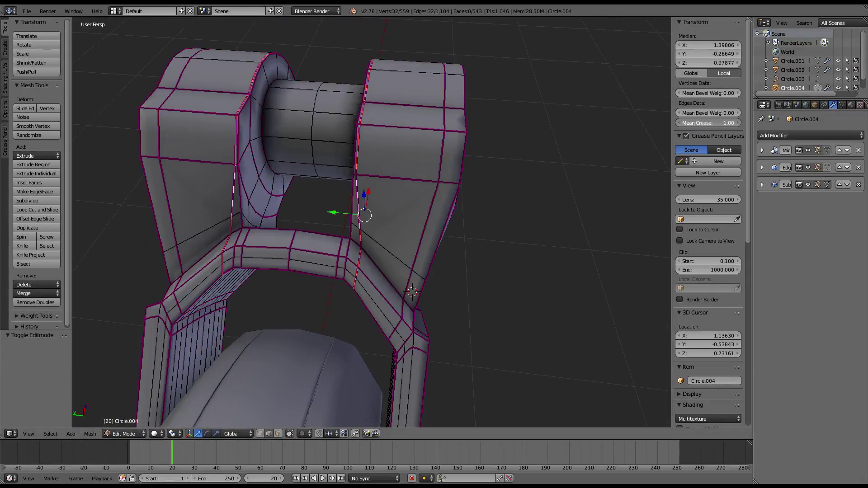
Edge-slide four more loops along the arm, checking from front and side views.
{"action": "middle_click_drag", "start_coordinate": [378, 226], "coordinate": [481, 200]}
{"action": "key", "text": "g"}
{"action": "key", "text": "g"}
{"action": "left_click", "coordinate": [313, 190]}
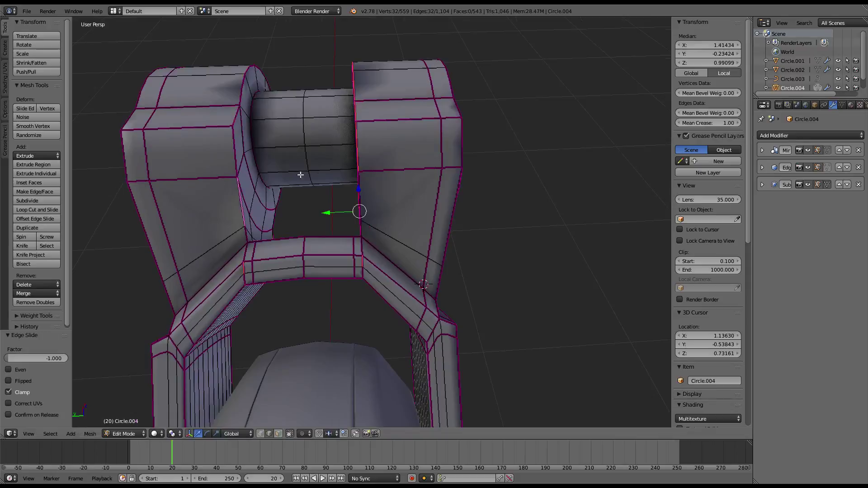
{"action": "key", "text": "g"}
{"action": "key", "text": "g"}
{"action": "left_click", "coordinate": [333, 171]}
{"action": "mouse_move", "coordinate": [335, 171]}
{"action": "middle_mouse_down"}
{"action": "mouse_move", "coordinate": [270, 71]}
{"action": "mouse_move", "coordinate": [381, 136]}
{"action": "mouse_move", "coordinate": [317, 149]}
{"action": "middle_mouse_up"}
{"action": "key", "text": "g"}
{"action": "key", "text": "g"}
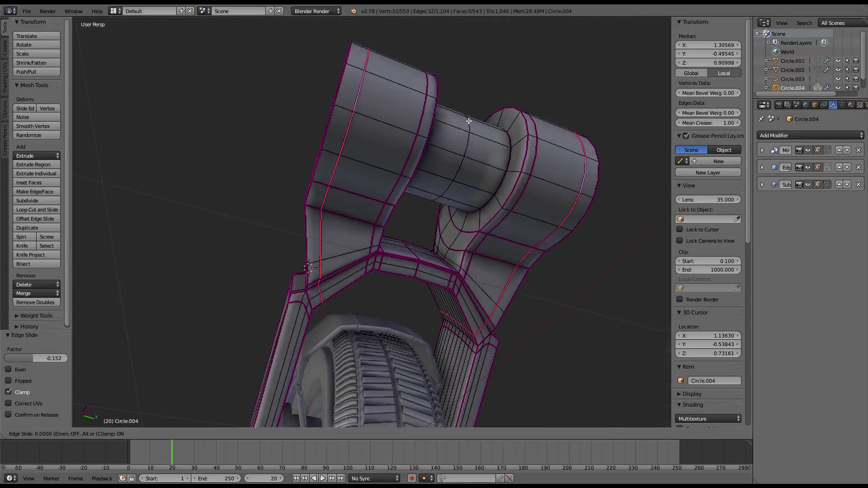
{"action": "left_click", "coordinate": [140, 163]}
{"action": "key", "text": "g"}
{"action": "key", "text": "g"}
{"action": "left_click", "coordinate": [351, 178]}
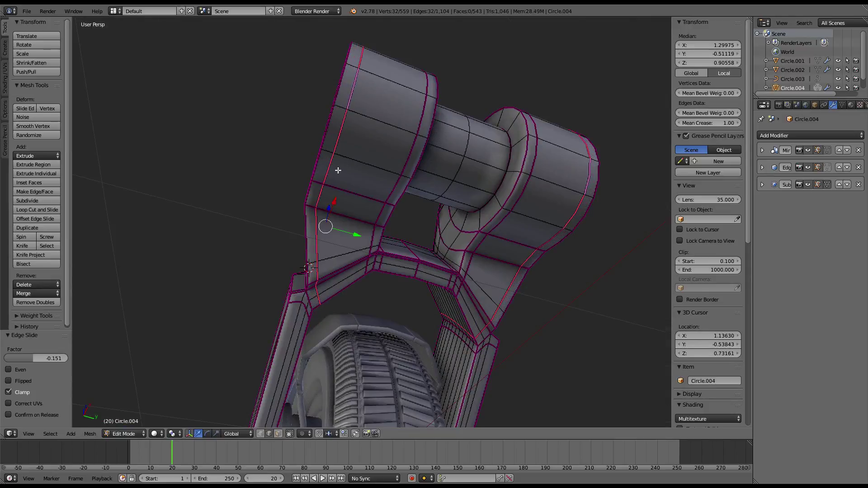
{"action": "mouse_move", "coordinate": [351, 178]}
{"action": "middle_mouse_down"}
{"action": "mouse_move", "coordinate": [513, 236]}
{"action": "mouse_move", "coordinate": [484, 319]}
{"action": "mouse_move", "coordinate": [419, 259]}
{"action": "mouse_move", "coordinate": [441, 244]}
{"action": "mouse_move", "coordinate": [444, 262]}
{"action": "mouse_move", "coordinate": [482, 241]}
{"action": "mouse_move", "coordinate": [480, 228]}
{"action": "mouse_move", "coordinate": [380, 222]}
{"action": "middle_mouse_up"}
{"action": "key", "text": "Tab"}
{"action": "key", "text": "Tab"}
Select another edge loop on the arm and slide it twice along the arm.
{"action": "right_click", "coordinate": [337, 226], "text": "alt"}
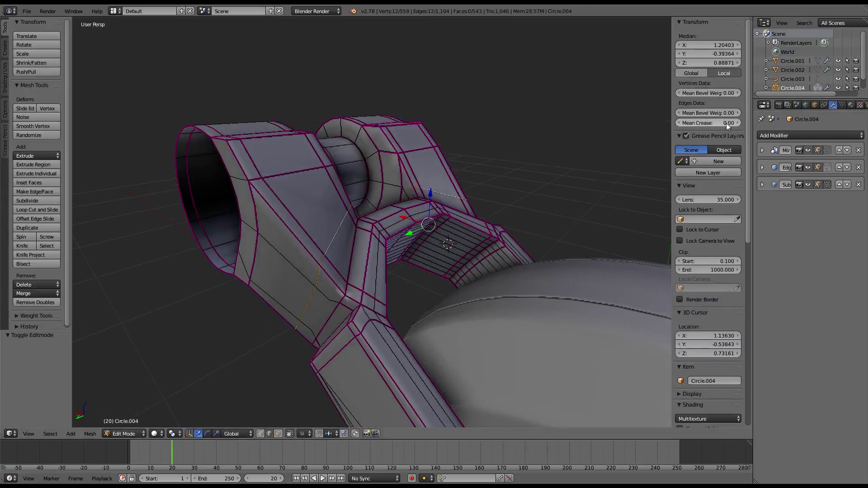
{"action": "middle_click_drag", "start_coordinate": [478, 197], "coordinate": [320, 229]}
{"action": "key", "text": "g"}
{"action": "key", "text": "g"}
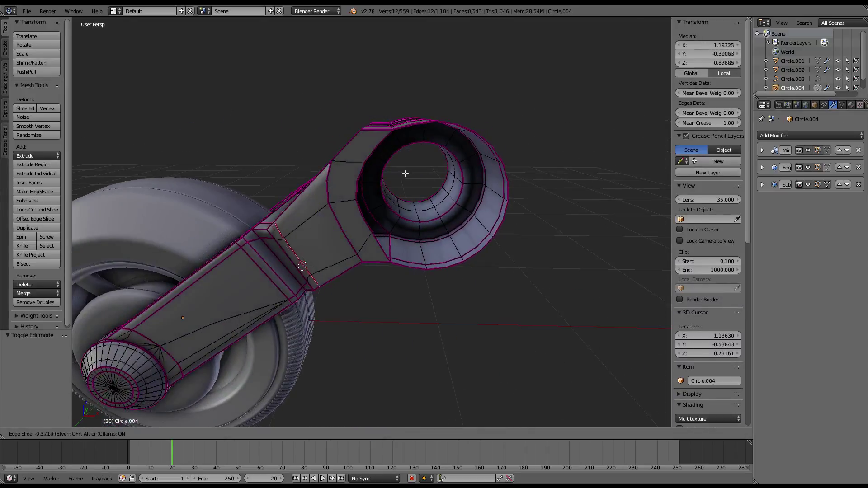
{"action": "left_click", "coordinate": [194, 251]}
{"action": "middle_click_drag", "start_coordinate": [194, 252], "coordinate": [319, 247]}
{"action": "key", "text": "g"}
{"action": "key", "text": "g"}
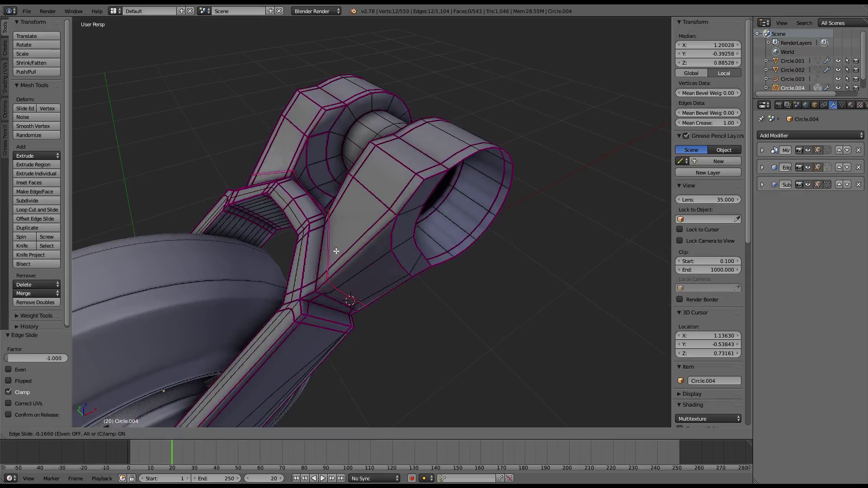
{"action": "left_click", "coordinate": [339, 250]}
{"action": "middle_click_drag", "start_coordinate": [339, 251], "coordinate": [319, 189]}
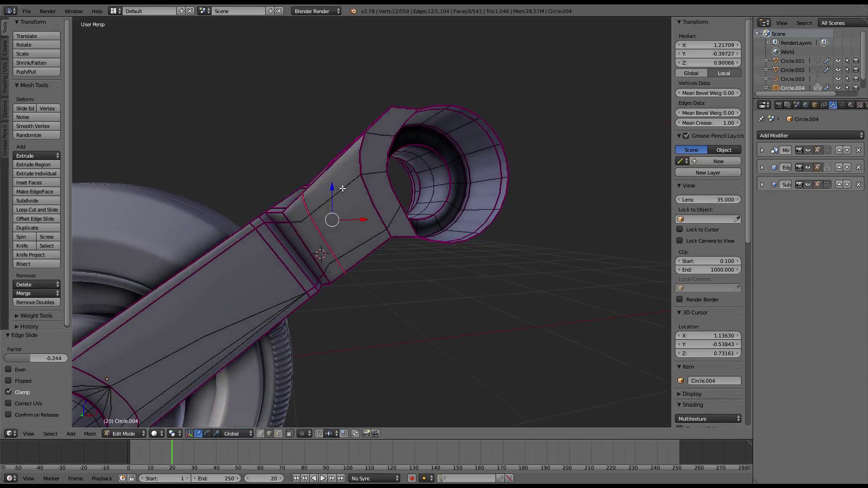
Fully crease the edge at the ring junction and slide it, ending at factor -1.000.
{"action": "right_click", "coordinate": [306, 218]}
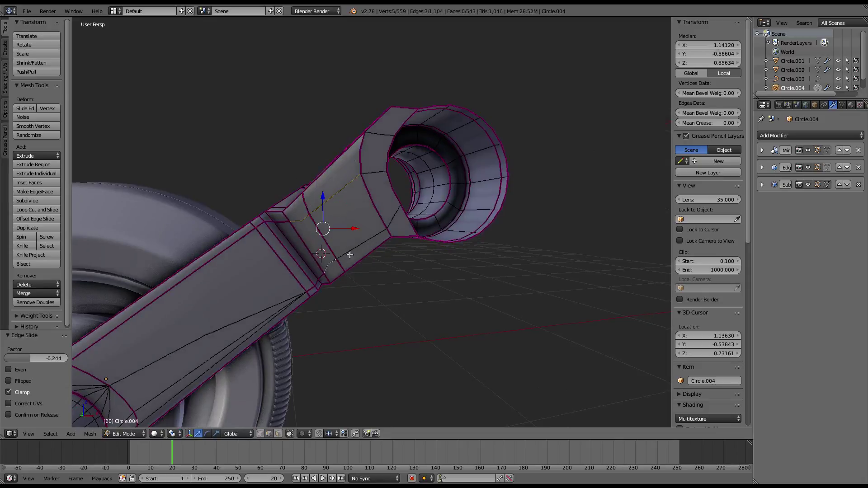
{"action": "left_click_drag", "start_coordinate": [703, 124], "coordinate": [732, 125]}
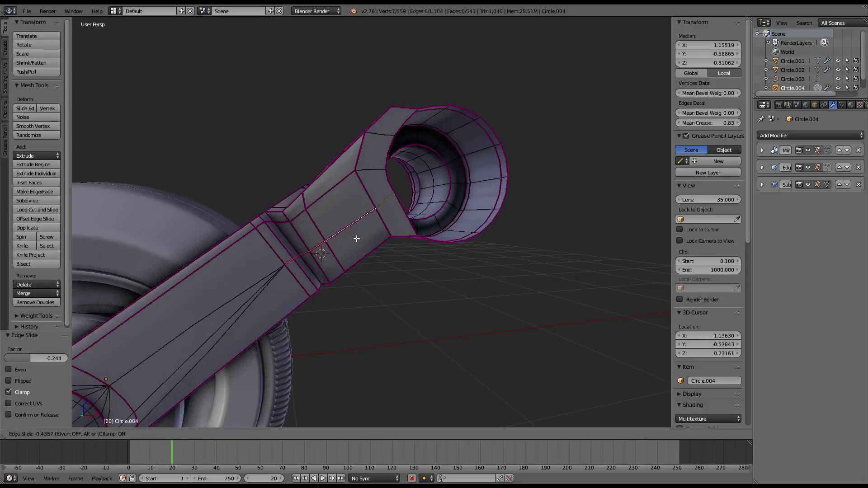
{"action": "key", "text": "g"}
{"action": "key", "text": "g"}
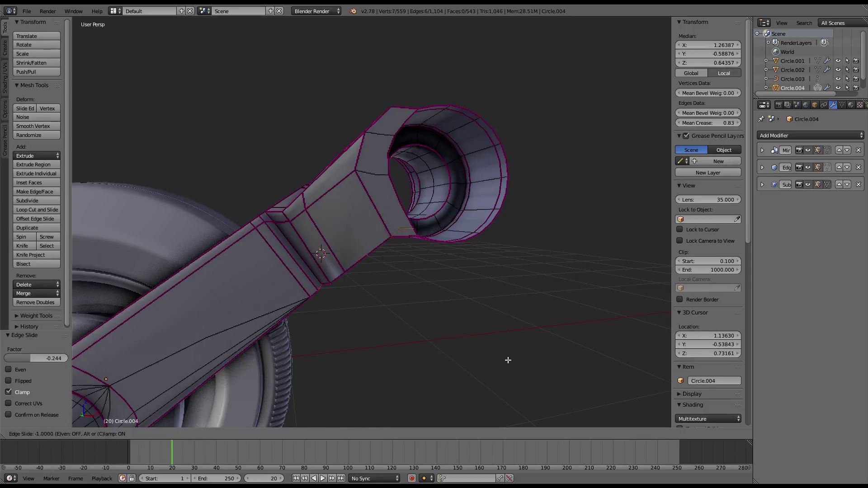
{"action": "left_click", "coordinate": [507, 359]}
{"action": "key", "text": "g"}
{"action": "key", "text": "g"}
{"action": "left_click", "coordinate": [492, 338]}
{"action": "scroll", "coordinate": [488, 331], "scroll_direction": "up", "scroll_amount": 3}
{"action": "middle_click_drag", "start_coordinate": [488, 332], "coordinate": [517, 285]}
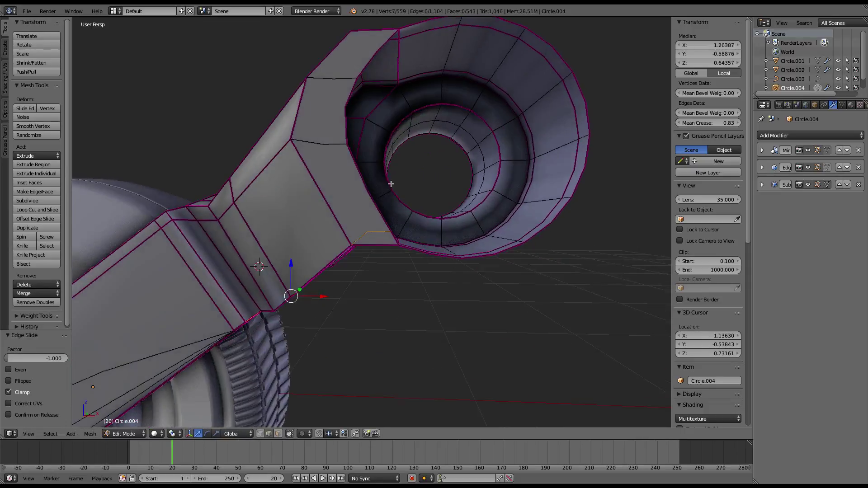
{"action": "left_click", "coordinate": [469, 290]}
{"action": "middle_click_drag", "start_coordinate": [469, 291], "coordinate": [382, 188]}
Apply Shade Smooth to the whole arm mesh.
{"action": "key", "text": "a"}
{"action": "key", "text": "w"}
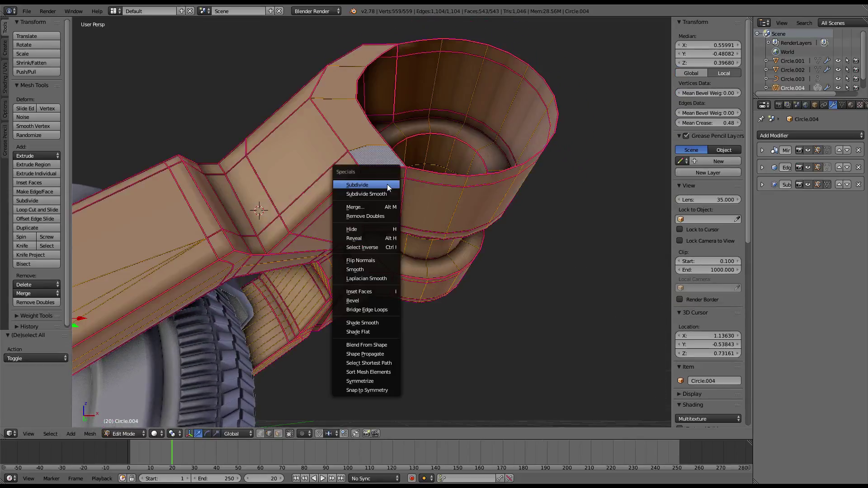
{"action": "left_click", "coordinate": [362, 323]}
{"action": "right_click", "coordinate": [332, 176]}
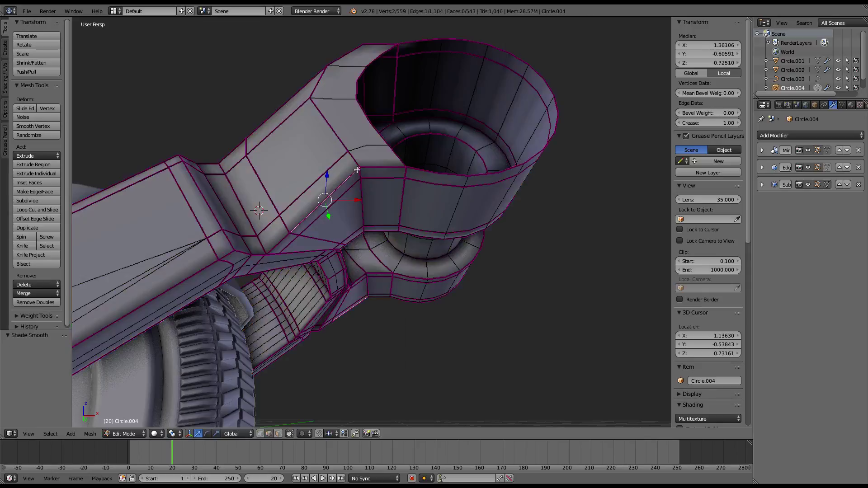
{"action": "mouse_move", "coordinate": [332, 176]}
{"action": "middle_mouse_down"}
{"action": "mouse_move", "coordinate": [410, 216]}
{"action": "mouse_move", "coordinate": [362, 220]}
{"action": "mouse_move", "coordinate": [372, 253]}
{"action": "middle_mouse_up"}
{"action": "key", "text": "Tab"}
{"action": "key", "text": "Tab"}
Slide an arm edge loop to factor 0.163 and preview the shading in object mode.
{"action": "right_click", "coordinate": [362, 220], "text": "alt"}
{"action": "scroll", "coordinate": [361, 220], "scroll_direction": "down", "scroll_amount": 4}
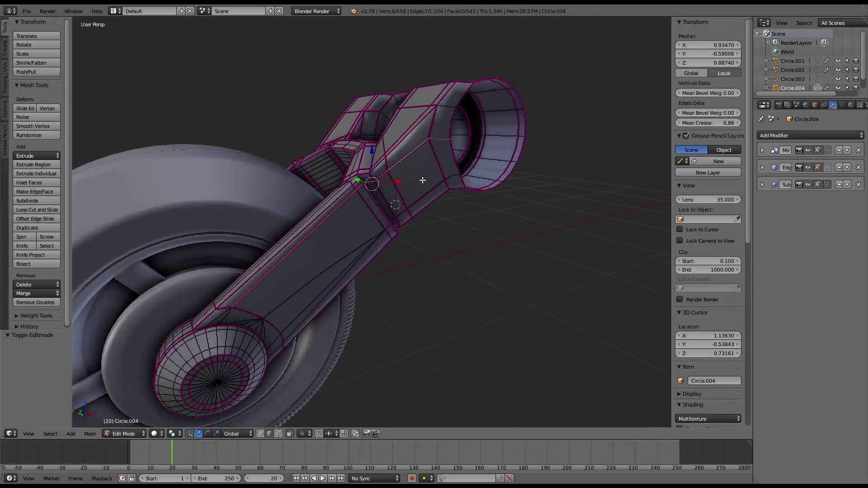
{"action": "scroll", "coordinate": [372, 253], "scroll_direction": "up", "scroll_amount": 4}
{"action": "key", "text": "g"}
{"action": "key", "text": "g"}
{"action": "left_click", "coordinate": [373, 172]}
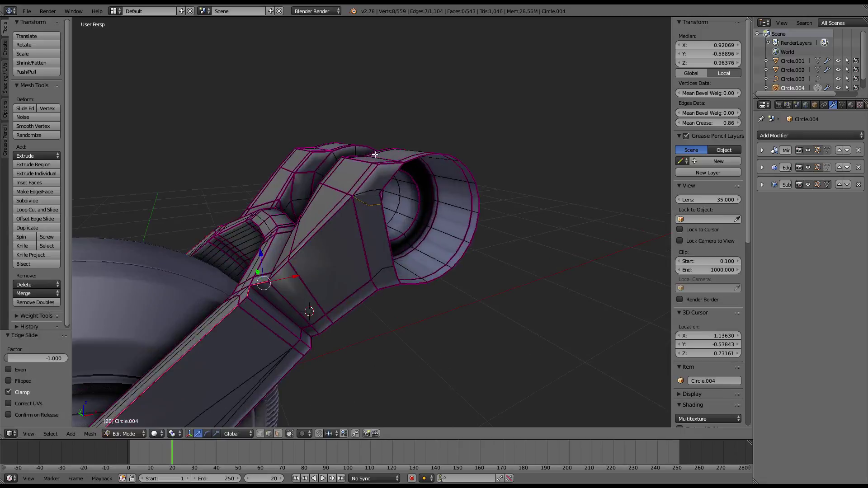
{"action": "key", "text": "g"}
{"action": "key", "text": "g"}
{"action": "left_click", "coordinate": [375, 161]}
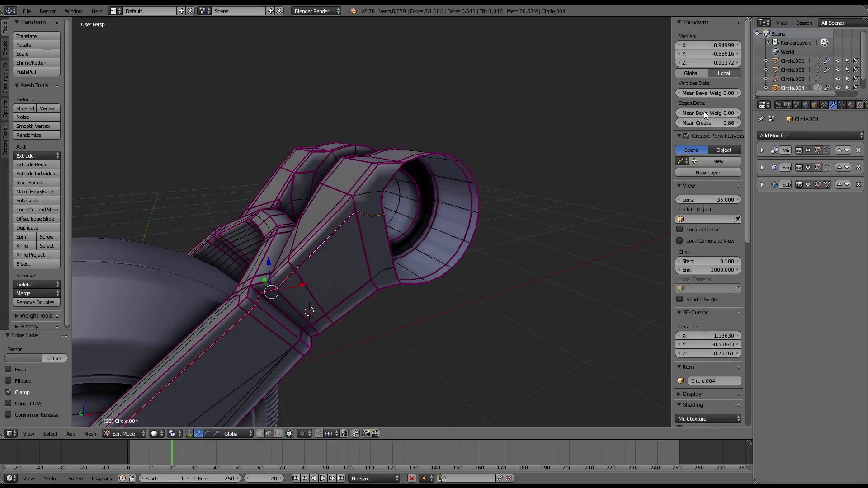
{"action": "key", "text": "Tab"}
{"action": "mouse_move", "coordinate": [407, 185]}
{"action": "middle_mouse_down"}
{"action": "mouse_move", "coordinate": [355, 174]}
{"action": "mouse_move", "coordinate": [384, 217]}
{"action": "mouse_move", "coordinate": [360, 199]}
{"action": "mouse_move", "coordinate": [385, 182]}
{"action": "mouse_move", "coordinate": [393, 190]}
{"action": "mouse_move", "coordinate": [354, 203]}
{"action": "mouse_move", "coordinate": [532, 207]}
{"action": "mouse_move", "coordinate": [331, 173]}
{"action": "mouse_move", "coordinate": [474, 172]}
{"action": "mouse_move", "coordinate": [395, 179]}
{"action": "mouse_move", "coordinate": [392, 161]}
{"action": "middle_mouse_up"}
{"action": "key", "text": "Tab"}
{"action": "right_click", "coordinate": [388, 221]}
{"action": "key", "text": "Tab"}
Subdivide the edge loop next to the ring and slide the new loop into place.
{"action": "key", "text": "Tab"}
{"action": "right_click", "coordinate": [354, 202], "text": "alt"}
{"action": "key", "text": "w"}
{"action": "left_click", "coordinate": [337, 35]}
{"action": "key", "text": "g"}
{"action": "key", "text": "g"}
{"action": "left_click", "coordinate": [465, 175]}
{"action": "key", "text": "Tab"}
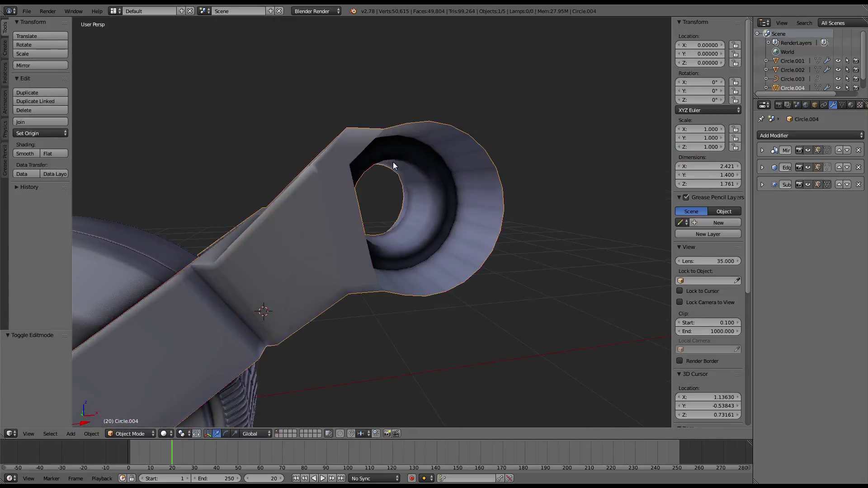
{"action": "key", "text": "Tab"}
Merge the junction's two upper-corner vertices at center, then preview the cylinder joint.
{"action": "left_click", "coordinate": [261, 434]}
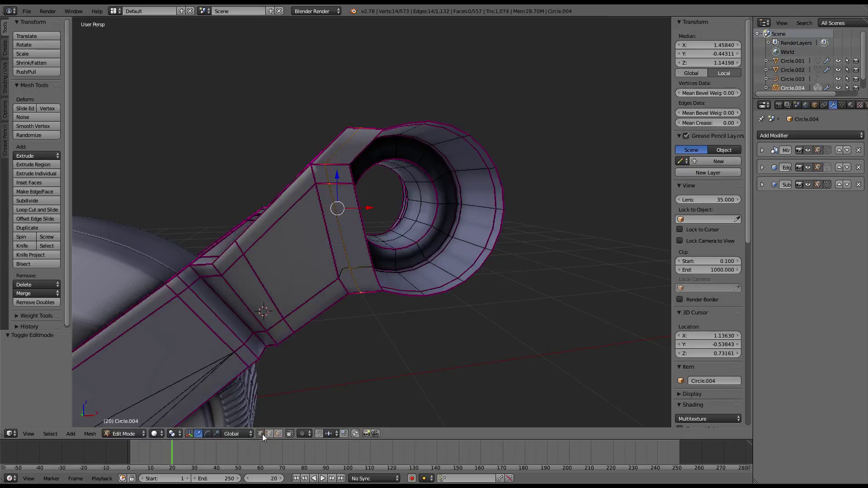
{"action": "right_click", "coordinate": [323, 166]}
{"action": "key", "text": "w"}
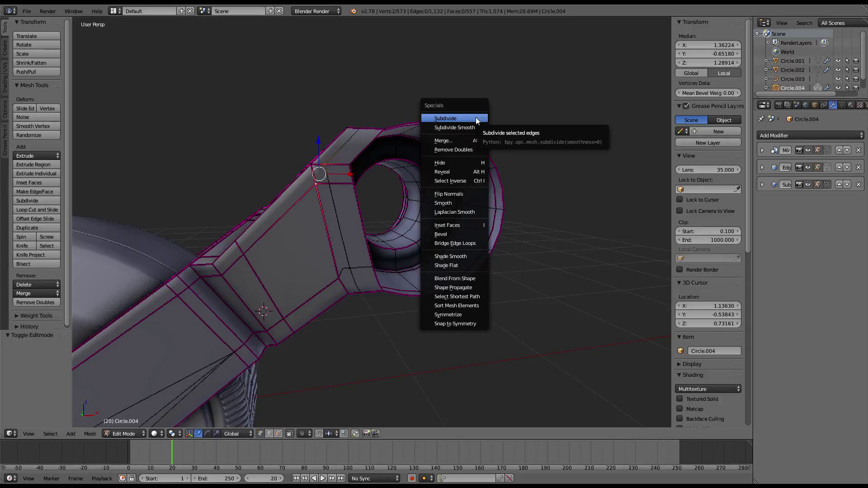
{"action": "left_click", "coordinate": [467, 139]}
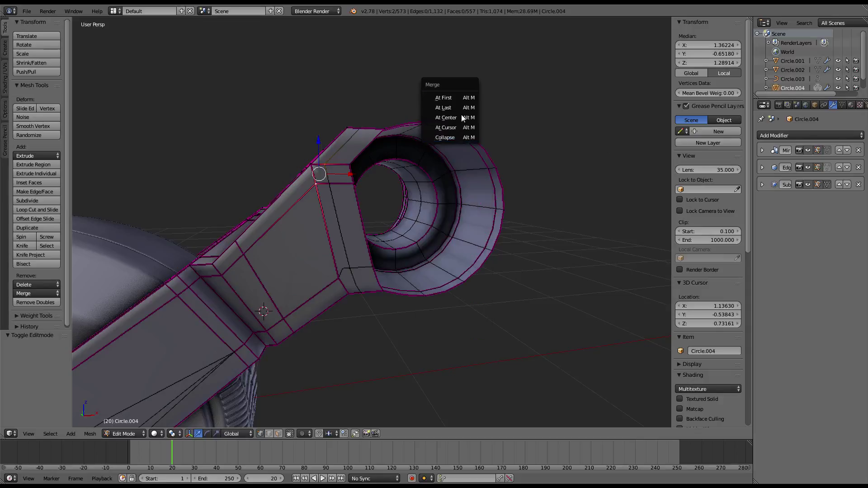
{"action": "left_click", "coordinate": [461, 115]}
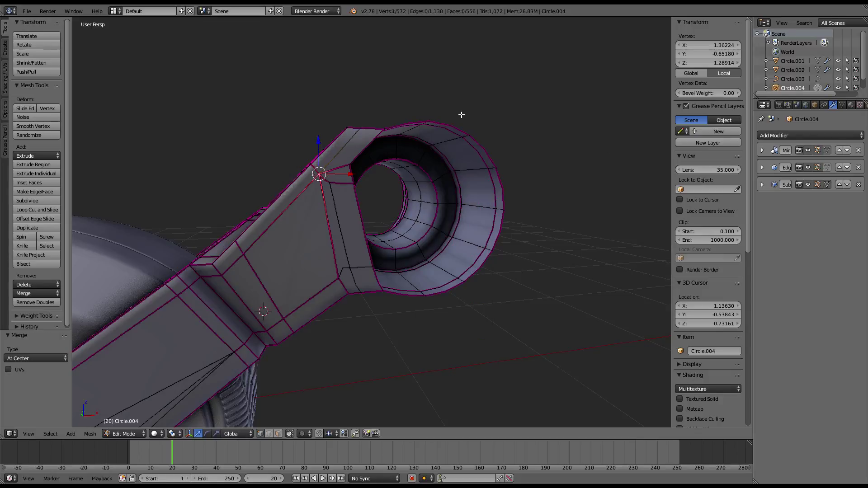
{"action": "right_click", "coordinate": [314, 160], "text": "shift"}
{"action": "right_click", "coordinate": [340, 278]}
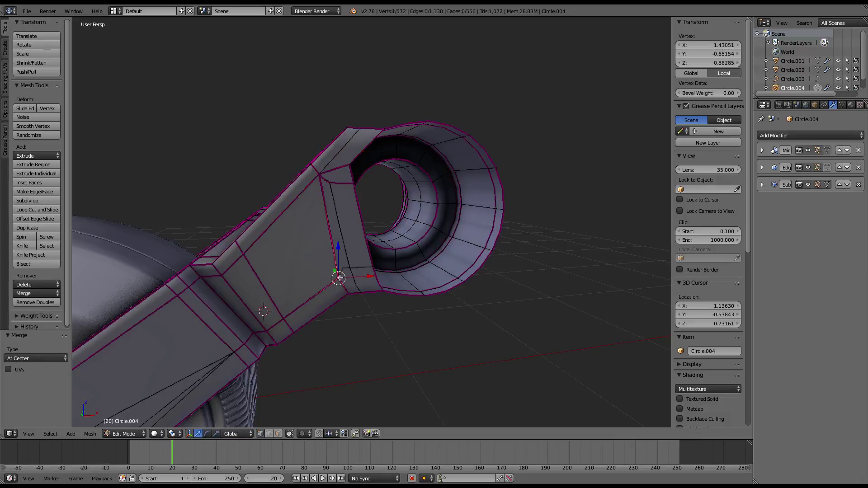
{"action": "mouse_move", "coordinate": [351, 268]}
{"action": "middle_mouse_down"}
{"action": "mouse_move", "coordinate": [350, 203]}
{"action": "mouse_move", "coordinate": [381, 193]}
{"action": "mouse_move", "coordinate": [393, 175]}
{"action": "middle_mouse_up"}
{"action": "key", "text": "Tab"}
{"action": "key", "text": "Tab"}
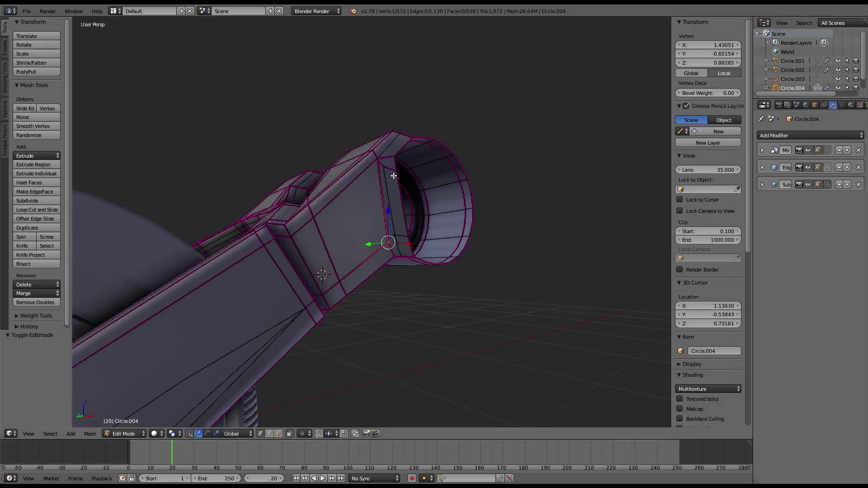
{"action": "mouse_move", "coordinate": [346, 282]}
{"action": "middle_mouse_down"}
{"action": "mouse_move", "coordinate": [370, 235]}
{"action": "mouse_move", "coordinate": [437, 168]}
{"action": "mouse_move", "coordinate": [409, 150]}
{"action": "mouse_move", "coordinate": [279, 158]}
{"action": "mouse_move", "coordinate": [316, 178]}
{"action": "mouse_move", "coordinate": [348, 155]}
{"action": "mouse_move", "coordinate": [356, 171]}
{"action": "middle_mouse_up"}
{"action": "key", "text": "Tab"}
{"action": "key", "text": "Tab"}
Select the ring faces around the cylinder on the first fork plate and scale them along Y.
{"action": "key", "text": "a"}
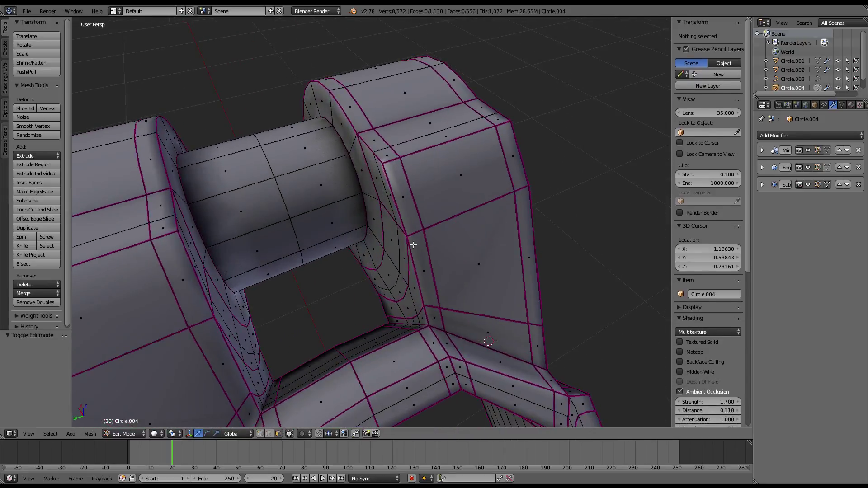
{"action": "right_click", "coordinate": [374, 229], "text": "alt"}
{"action": "middle_click_drag", "start_coordinate": [377, 212], "coordinate": [393, 180]}
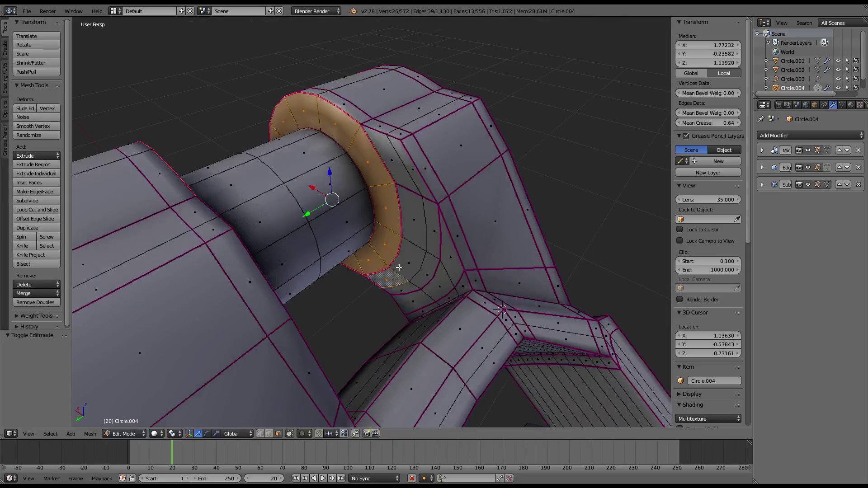
{"action": "right_click", "coordinate": [397, 176], "text": "ctrl"}
{"action": "right_click", "coordinate": [424, 186], "text": "ctrl"}
{"action": "right_click", "coordinate": [409, 287], "text": "ctrl"}
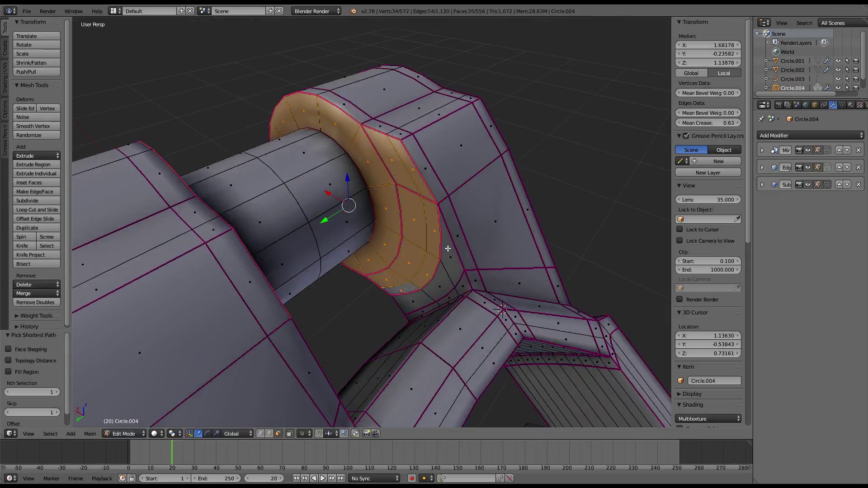
{"action": "middle_click_drag", "start_coordinate": [446, 248], "coordinate": [443, 194]}
{"action": "key", "text": "s"}
{"action": "key", "text": "y"}
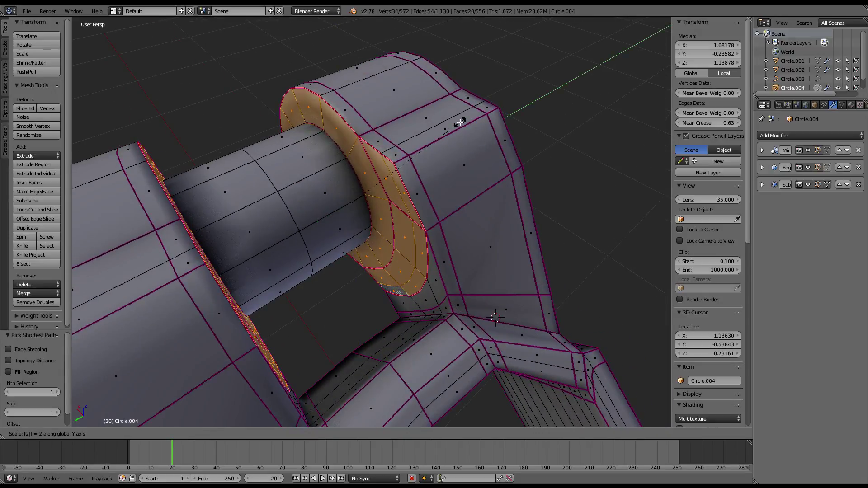
{"action": "key", "text": "Return"}
{"action": "middle_click_drag", "start_coordinate": [459, 122], "coordinate": [313, 218]}
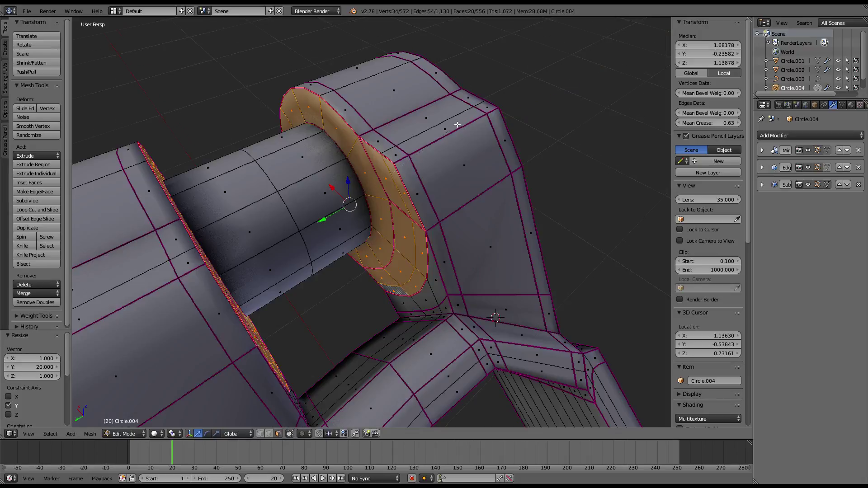
{"action": "key", "text": "ctrl+z"}
{"action": "key", "text": "ctrl+z"}
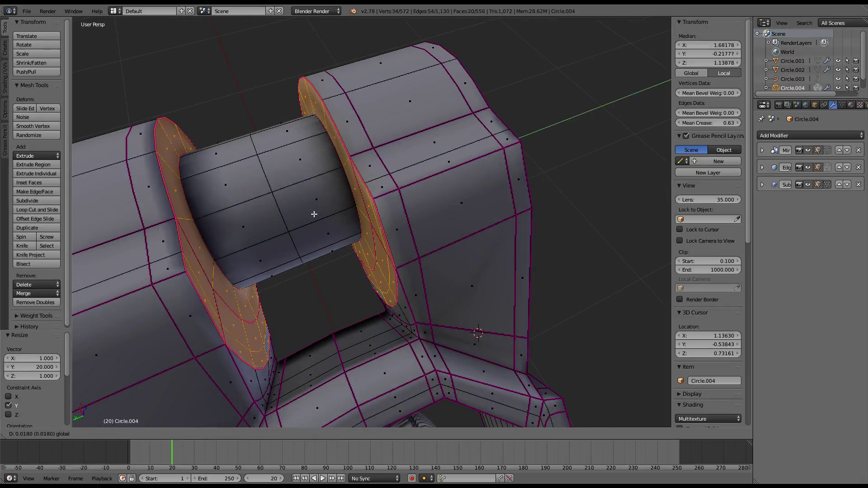
{"action": "key", "text": "ctrl+shift+z"}
{"action": "key", "text": "ctrl+shift+z"}
Add the other fork plate's ring faces and flatten both rings to 0 along Y.
{"action": "middle_click_drag", "start_coordinate": [416, 330], "coordinate": [452, 306]}
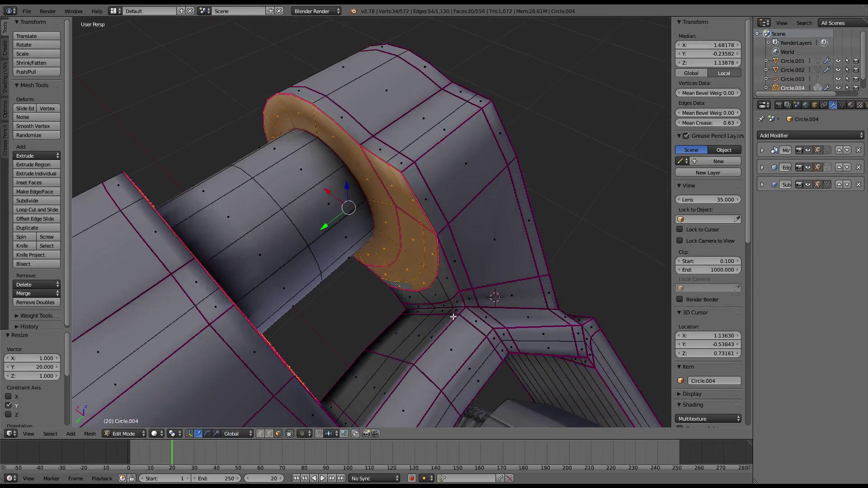
{"action": "right_click", "coordinate": [457, 304], "text": "ctrl"}
{"action": "right_click", "coordinate": [449, 287], "text": "ctrl"}
{"action": "middle_click_drag", "start_coordinate": [443, 251], "coordinate": [480, 153]}
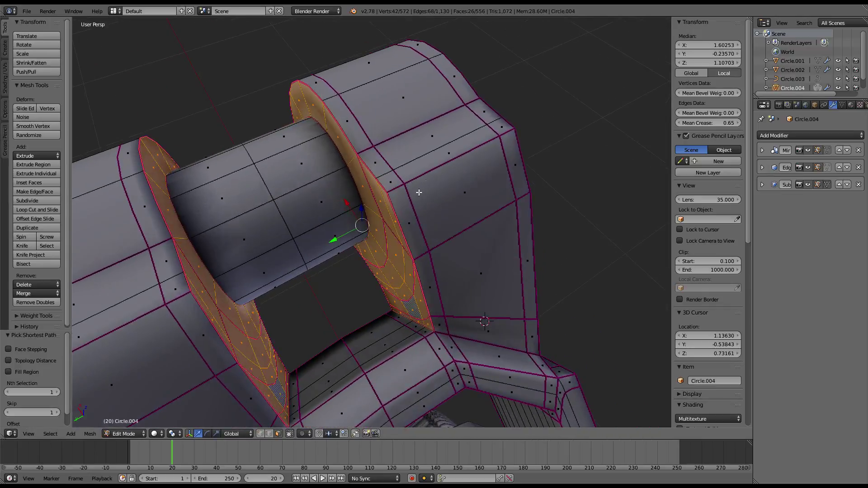
{"action": "type", "text": "sxy"}
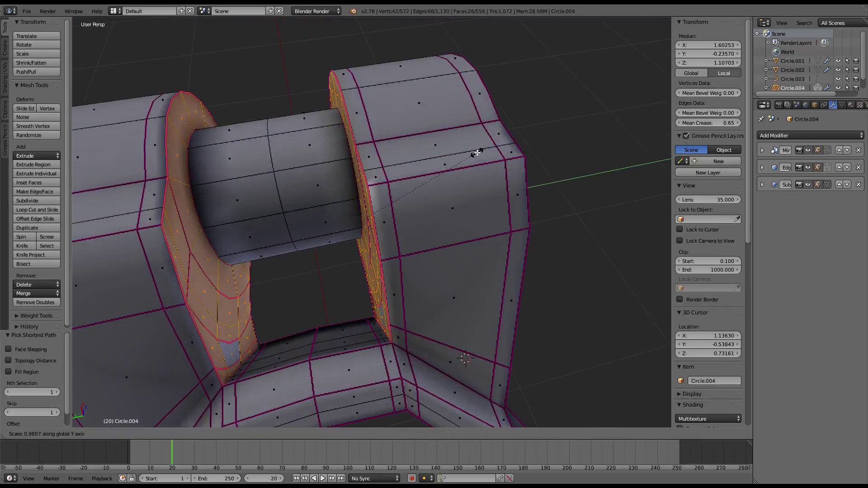
{"action": "type", "text": "0"}
{"action": "key", "text": "Return"}
{"action": "mouse_move", "coordinate": [477, 153]}
{"action": "middle_mouse_down"}
{"action": "mouse_move", "coordinate": [320, 104]}
{"action": "mouse_move", "coordinate": [494, 117]}
{"action": "mouse_move", "coordinate": [517, 130]}
{"action": "mouse_move", "coordinate": [511, 123]}
{"action": "mouse_move", "coordinate": [434, 172]}
{"action": "mouse_move", "coordinate": [448, 108]}
{"action": "middle_mouse_up"}
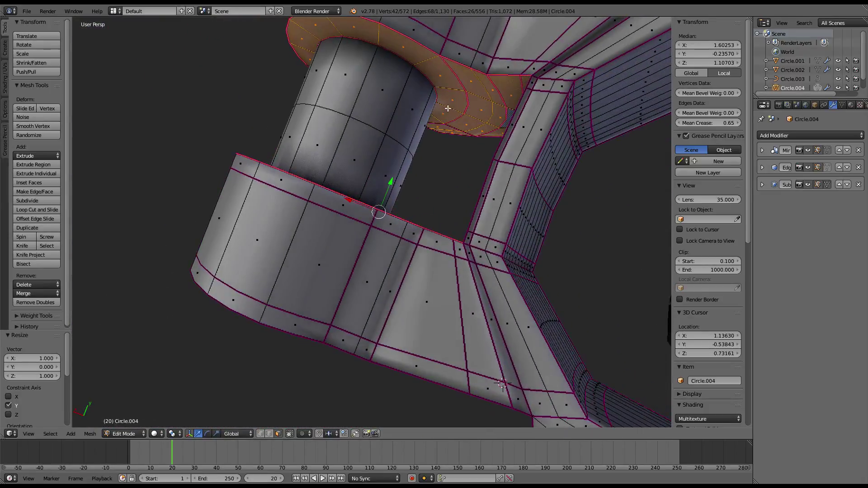
{"action": "mouse_move", "coordinate": [451, 182]}
{"action": "middle_mouse_down"}
{"action": "mouse_move", "coordinate": [547, 101]}
{"action": "mouse_move", "coordinate": [551, 248]}
{"action": "mouse_move", "coordinate": [417, 192]}
{"action": "middle_mouse_up"}
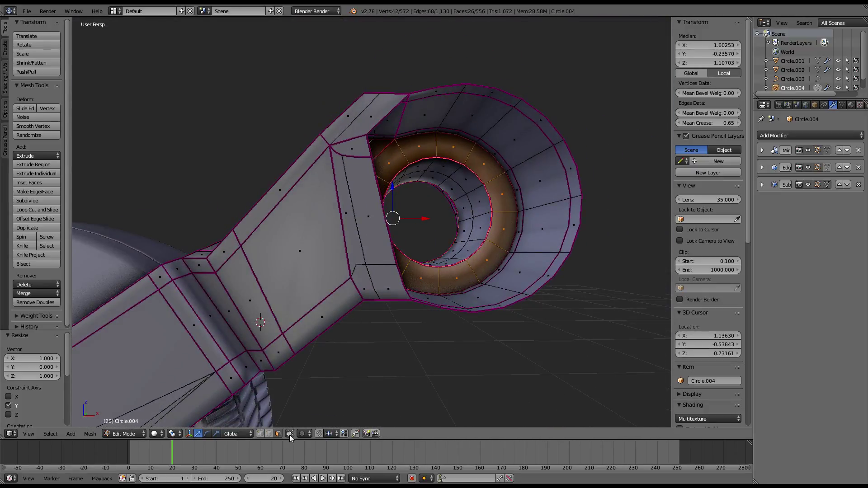
Shift the creased junction edge left, smooth it, scale it by 1.259 and nudge it 0.018 along X.
{"action": "left_click", "coordinate": [362, 264]}
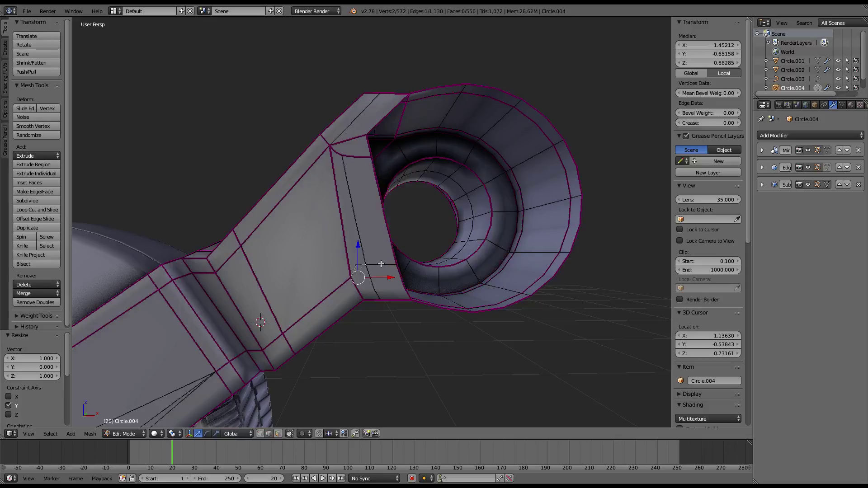
{"action": "left_click", "coordinate": [360, 155], "text": "shift"}
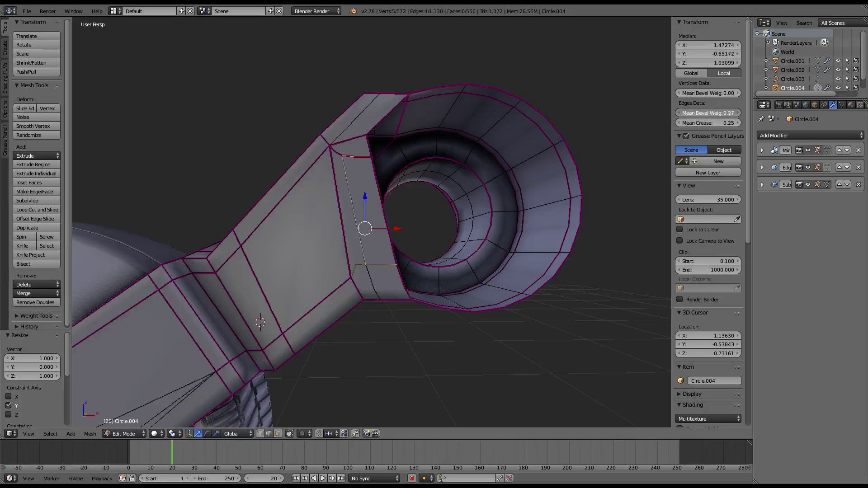
{"action": "left_click", "coordinate": [379, 190]}
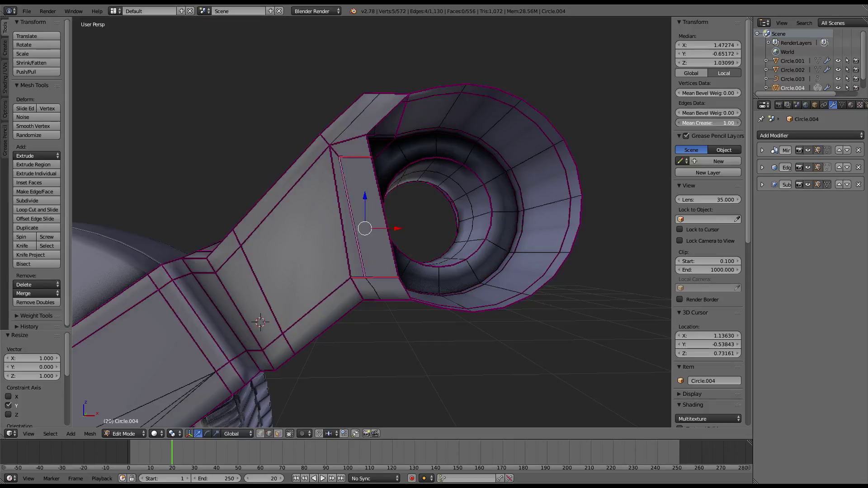
{"action": "key", "text": "g"}
{"action": "left_click", "coordinate": [348, 179]}
{"action": "key", "text": "w"}
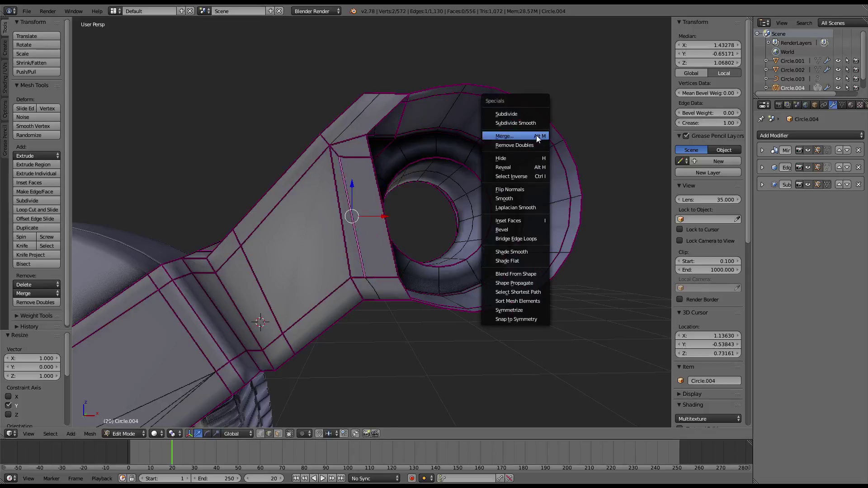
{"action": "left_click", "coordinate": [524, 198]}
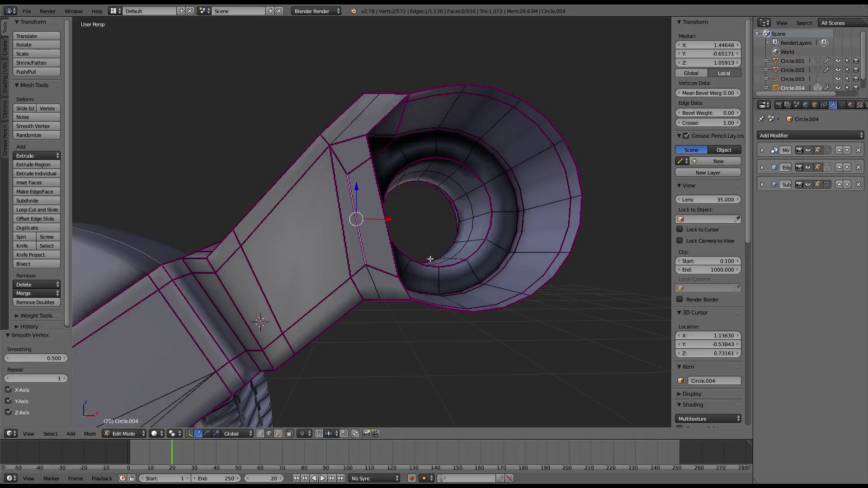
{"action": "key", "text": "s"}
{"action": "left_click", "coordinate": [420, 169]}
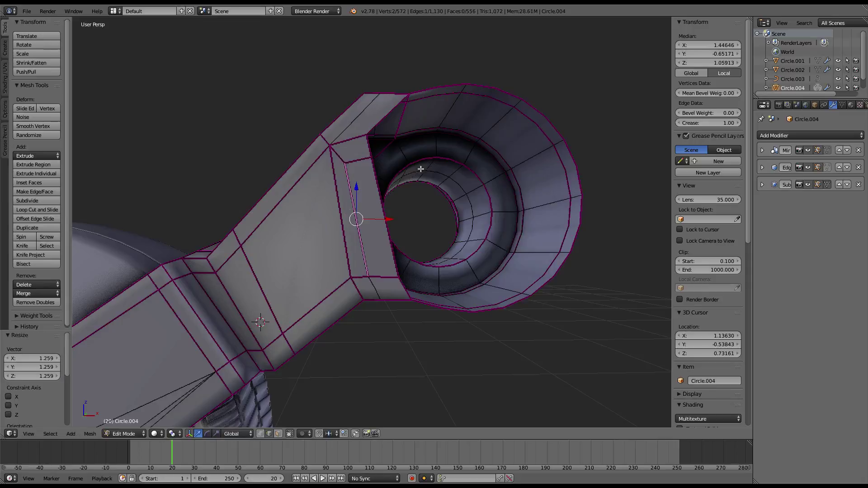
{"action": "left_click_drag", "start_coordinate": [393, 219], "coordinate": [401, 194]}
{"action": "mouse_move", "coordinate": [401, 194]}
{"action": "middle_mouse_down"}
{"action": "mouse_move", "coordinate": [338, 238]}
{"action": "mouse_move", "coordinate": [333, 277]}
{"action": "mouse_move", "coordinate": [343, 237]}
{"action": "middle_mouse_up"}
Extrude the hole's edge loop in place, shrink it and make it round with To Sphere.
{"action": "left_click", "coordinate": [407, 236], "text": "alt"}
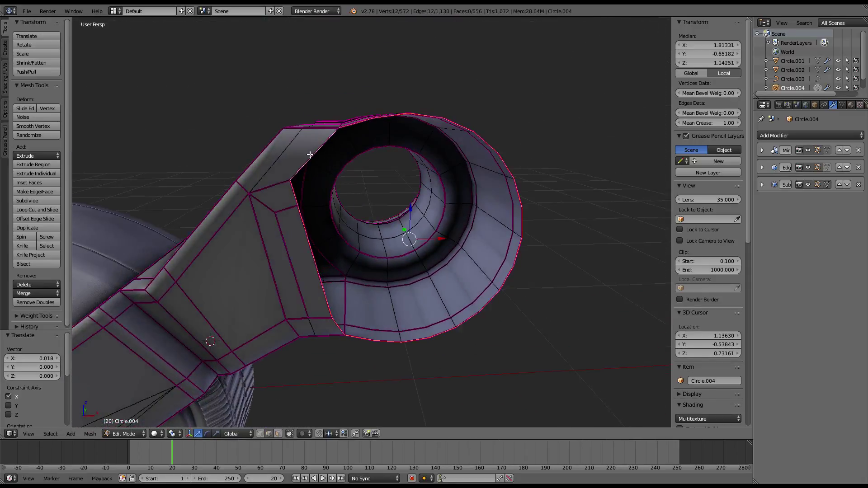
{"action": "mouse_move", "coordinate": [407, 236]}
{"action": "middle_mouse_down"}
{"action": "mouse_move", "coordinate": [296, 185]}
{"action": "mouse_move", "coordinate": [310, 145]}
{"action": "middle_mouse_up"}
{"action": "key", "text": "e"}
{"action": "right_click", "coordinate": [296, 184]}
{"action": "key", "text": "s"}
{"action": "left_click", "coordinate": [324, 164]}
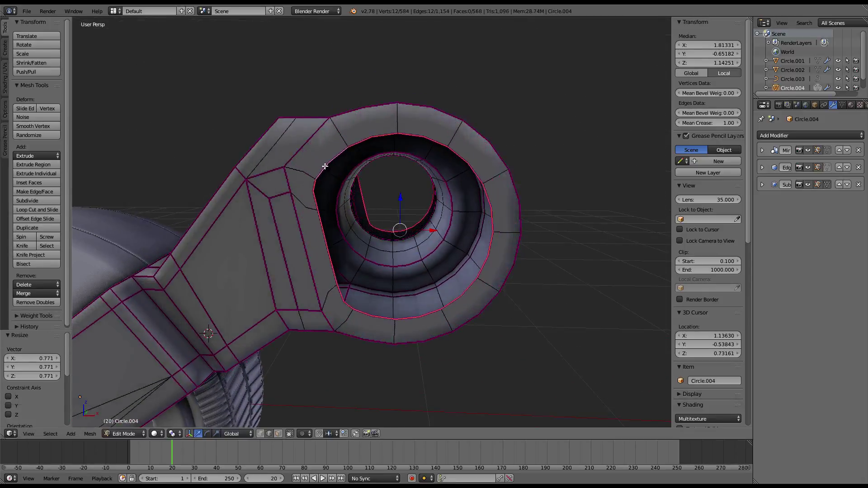
{"action": "key", "text": "shift+alt+s"}
{"action": "left_click", "coordinate": [134, 279]}
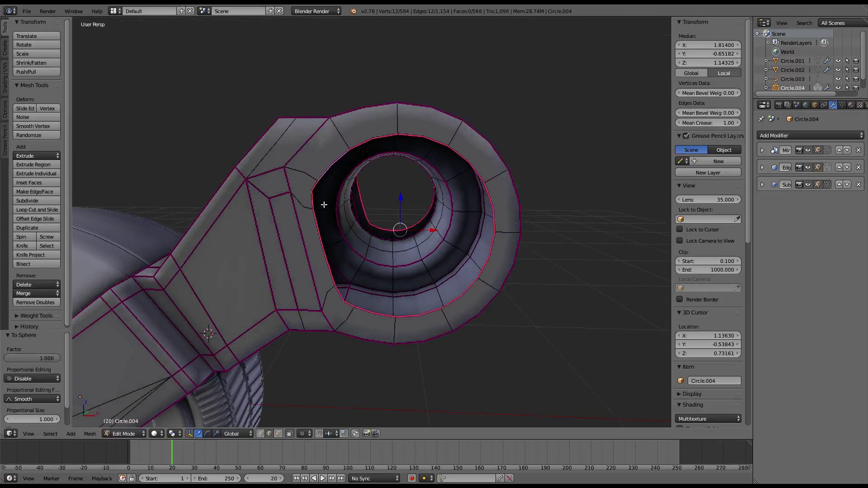
Rescale the inner ring loop, trying 0.864 and settling at 1.110.
{"action": "right_click", "coordinate": [324, 246]}
{"action": "key", "text": "s"}
{"action": "left_click", "coordinate": [319, 199]}
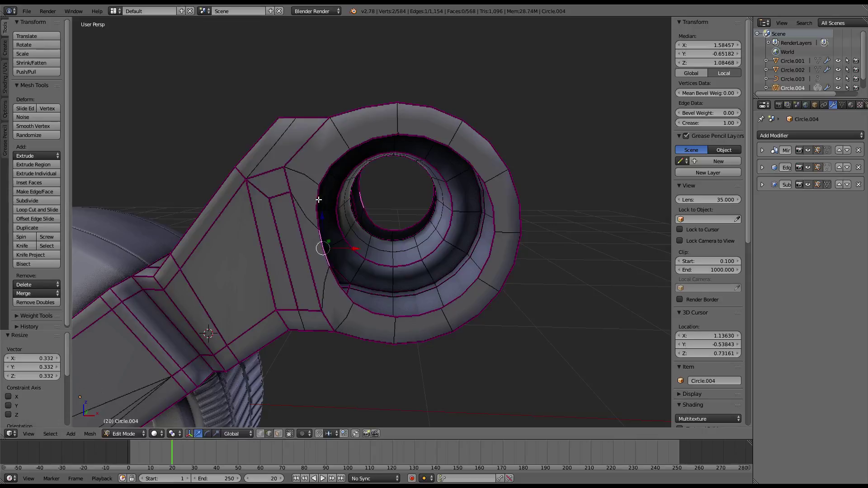
{"action": "key", "text": "ctrl+z"}
{"action": "key", "text": "ctrl+z"}
{"action": "key", "text": "s"}
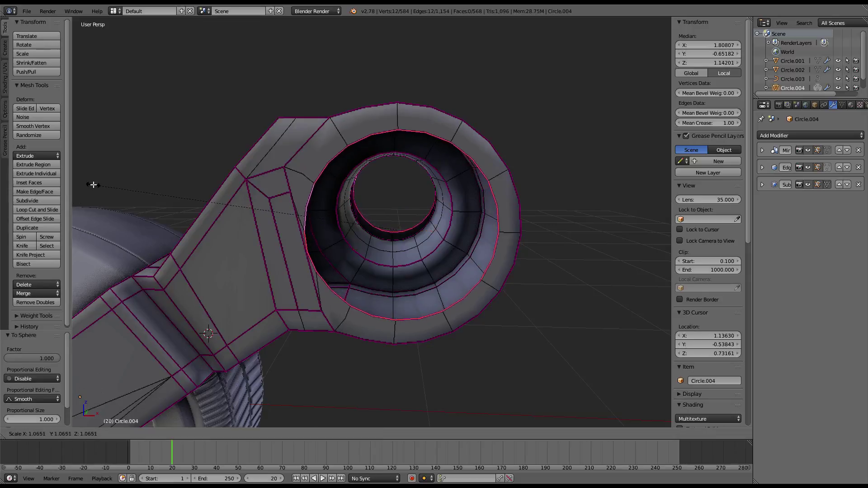
{"action": "key", "text": "Escape"}
{"action": "key", "text": "s"}
{"action": "left_click", "coordinate": [521, 178]}
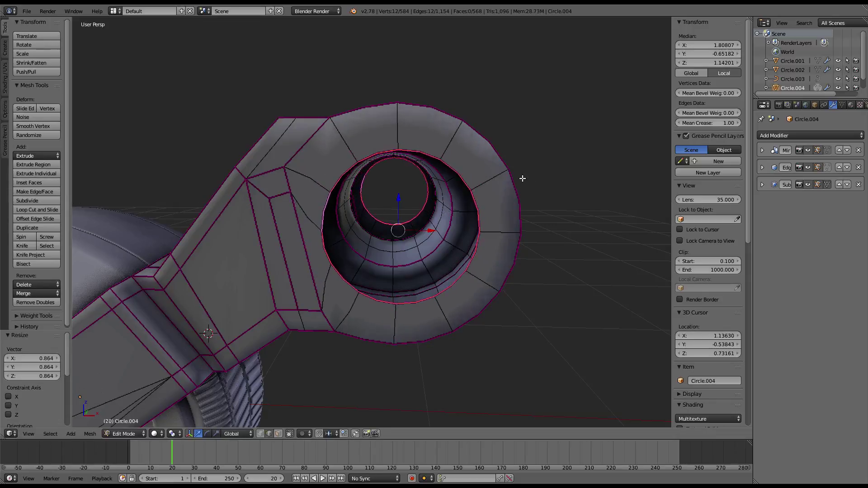
{"action": "middle_click_drag", "start_coordinate": [521, 178], "coordinate": [530, 155]}
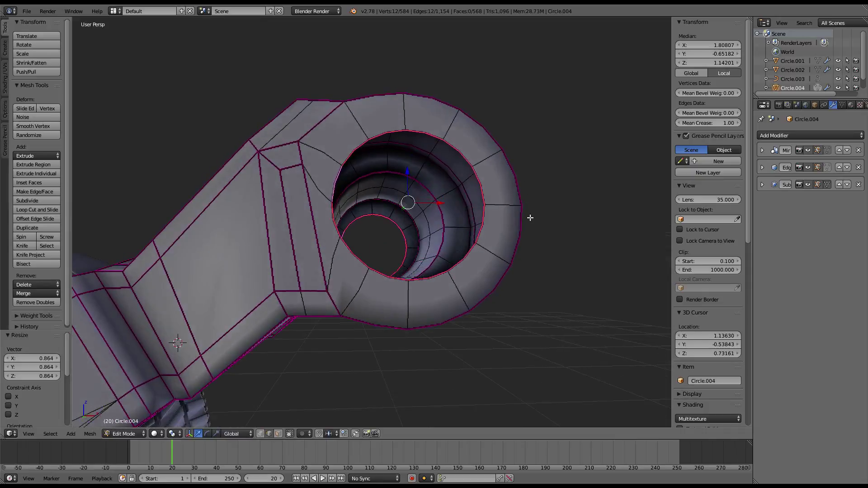
{"action": "key", "text": "s"}
{"action": "left_click", "coordinate": [508, 217]}
{"action": "mouse_move", "coordinate": [486, 204]}
{"action": "middle_mouse_down"}
{"action": "mouse_move", "coordinate": [279, 218]}
{"action": "mouse_move", "coordinate": [382, 248]}
{"action": "mouse_move", "coordinate": [509, 182]}
{"action": "middle_mouse_up"}
{"action": "scroll", "coordinate": [509, 182], "scroll_direction": "up", "scroll_amount": 2}
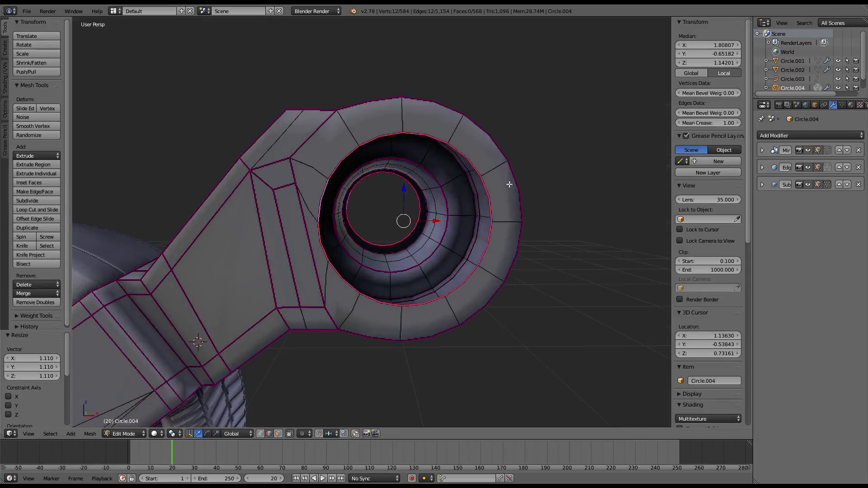
Extrude another loop inside the hole, shrink it, smooth it and round it with To Sphere.
{"action": "key", "text": "e"}
{"action": "key", "text": "Escape"}
{"action": "key", "text": "s"}
{"action": "left_click", "coordinate": [508, 178]}
{"action": "key", "text": "w"}
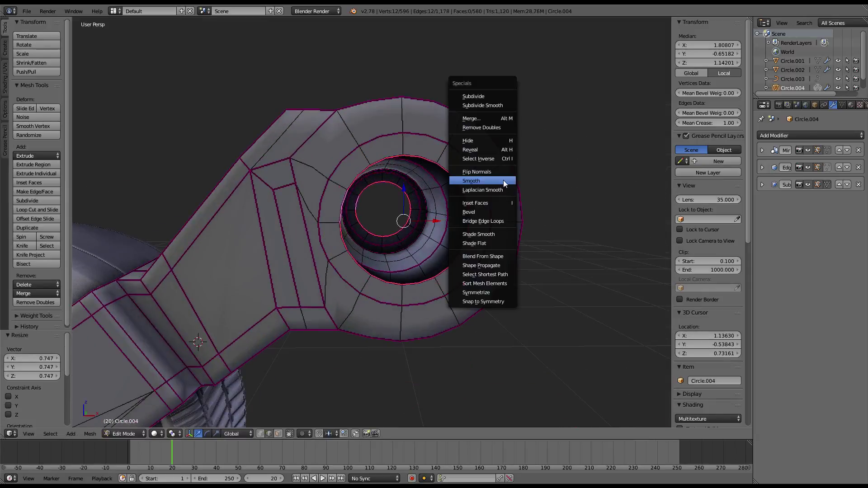
{"action": "left_click", "coordinate": [503, 180]}
{"action": "key", "text": "w"}
{"action": "middle_click_drag", "start_coordinate": [446, 199], "coordinate": [452, 182]}
{"action": "key", "text": "shift+alt+s"}
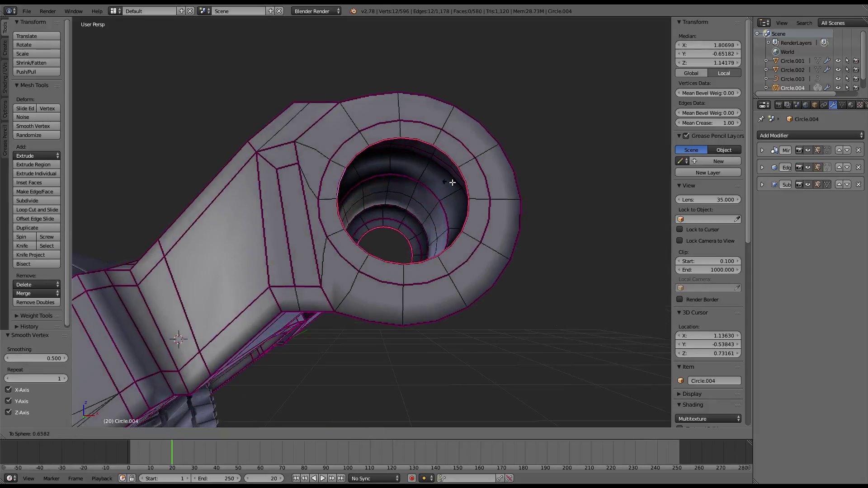
{"action": "left_click", "coordinate": [530, 123]}
{"action": "middle_click_drag", "start_coordinate": [400, 211], "coordinate": [457, 214]}
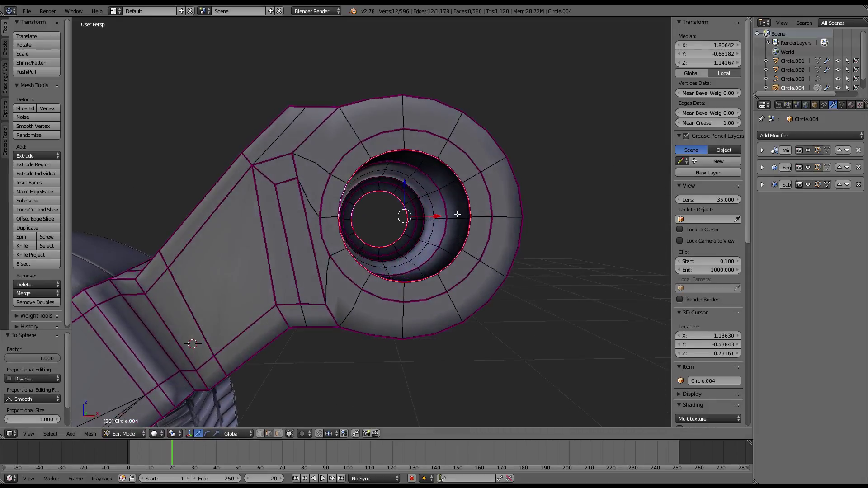
{"action": "left_click_drag", "start_coordinate": [441, 216], "coordinate": [445, 216]}
Smooth the edge ring around the hole, enlarge it to 1.0676 and round it with To Sphere.
{"action": "right_click", "coordinate": [350, 310], "text": "alt"}
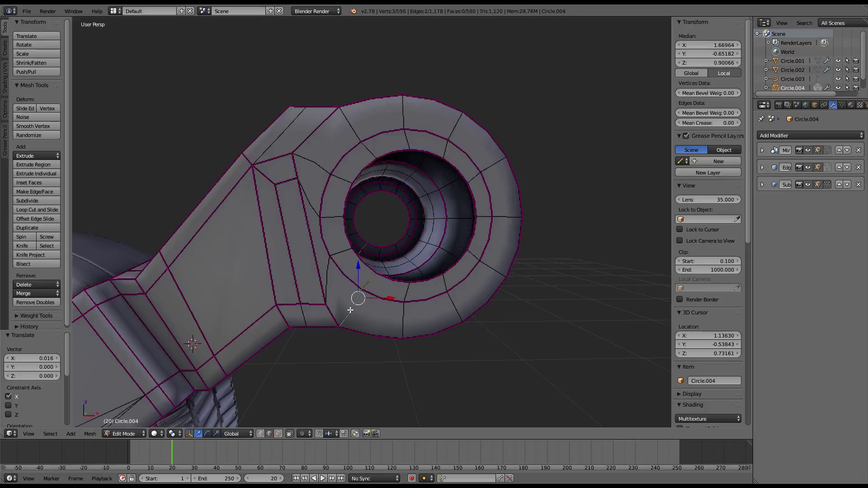
{"action": "right_click", "coordinate": [345, 279], "text": "alt"}
{"action": "key", "text": "w"}
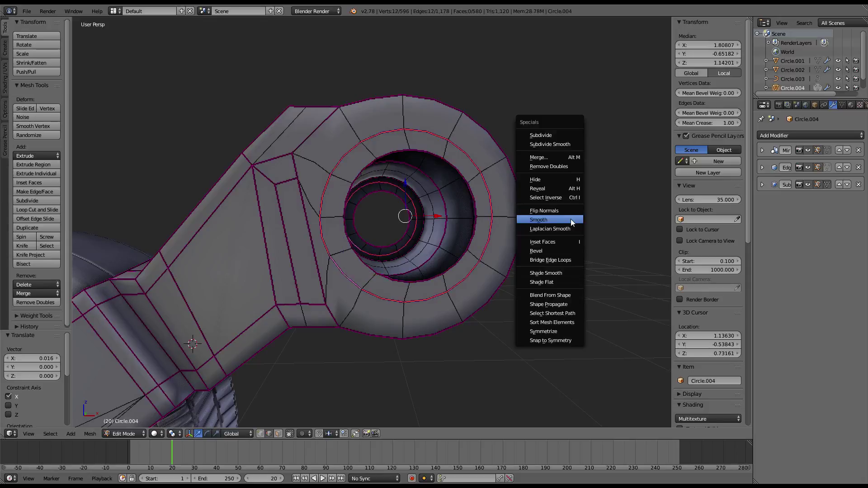
{"action": "left_click", "coordinate": [570, 218]}
{"action": "key", "text": "w"}
{"action": "key", "text": "s"}
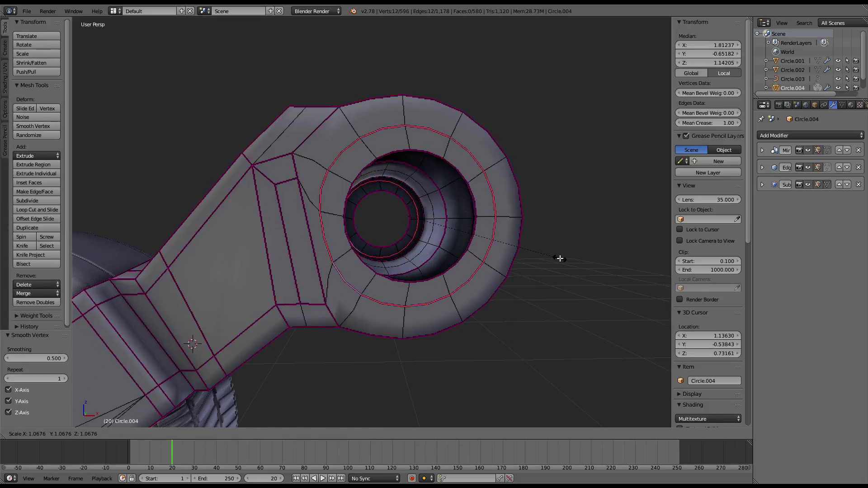
{"action": "left_click", "coordinate": [560, 258]}
{"action": "key", "text": "shift+alt+s"}
{"action": "left_click", "coordinate": [155, 259]}
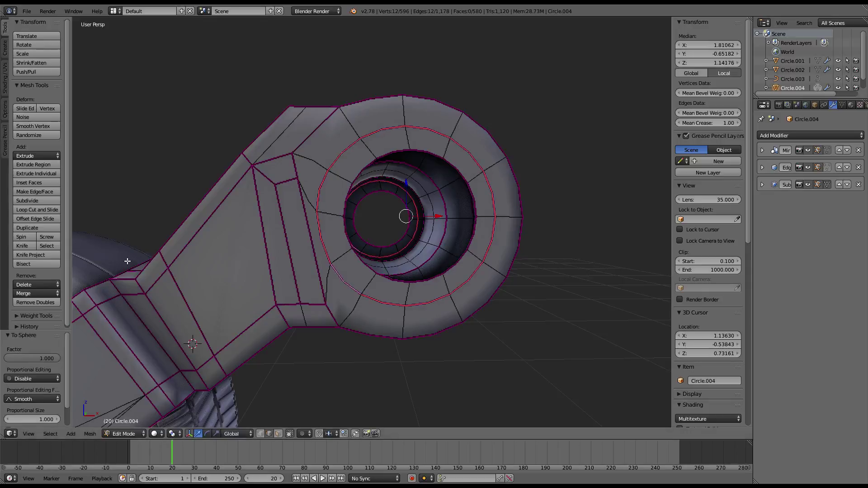
{"action": "left_click", "coordinate": [428, 279], "text": "alt"}
{"action": "key", "text": "shift+s"}
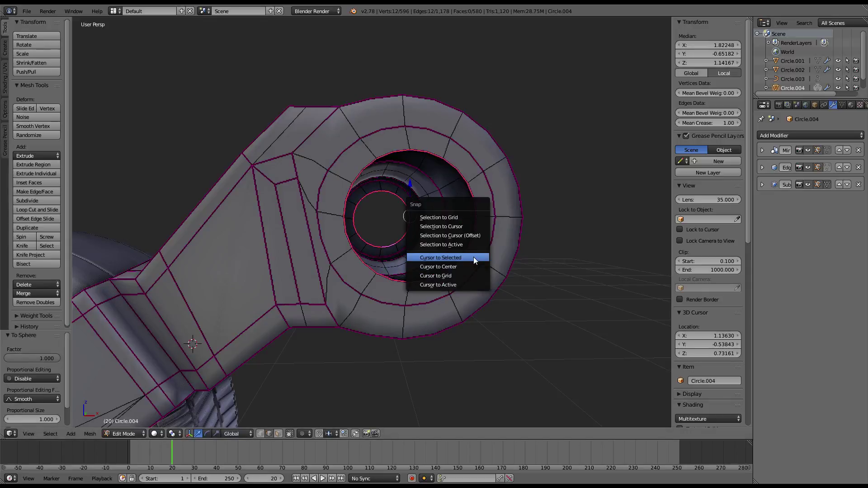
Add a circle at the hole loop, toggle Mirror clipping, and rotate the circle 90° about X.
{"action": "left_click", "coordinate": [473, 257]}
{"action": "key", "text": "shift+a"}
{"action": "left_click", "coordinate": [484, 222]}
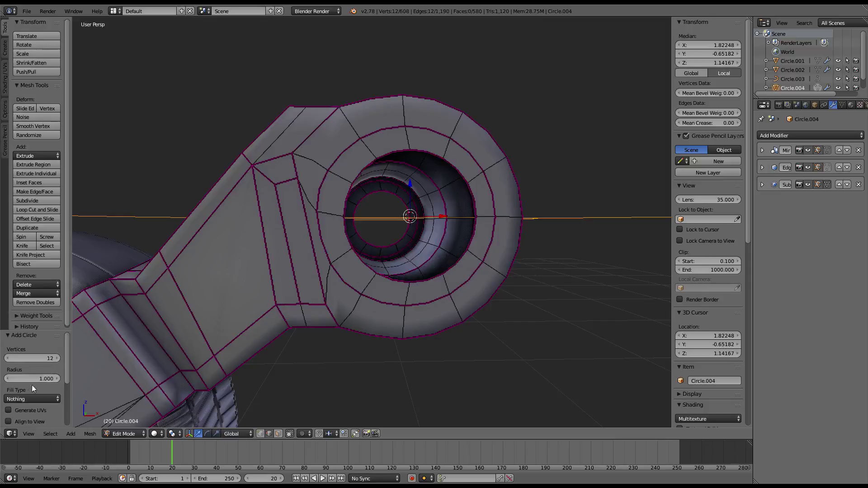
{"action": "middle_click_drag", "start_coordinate": [378, 220], "coordinate": [388, 226]}
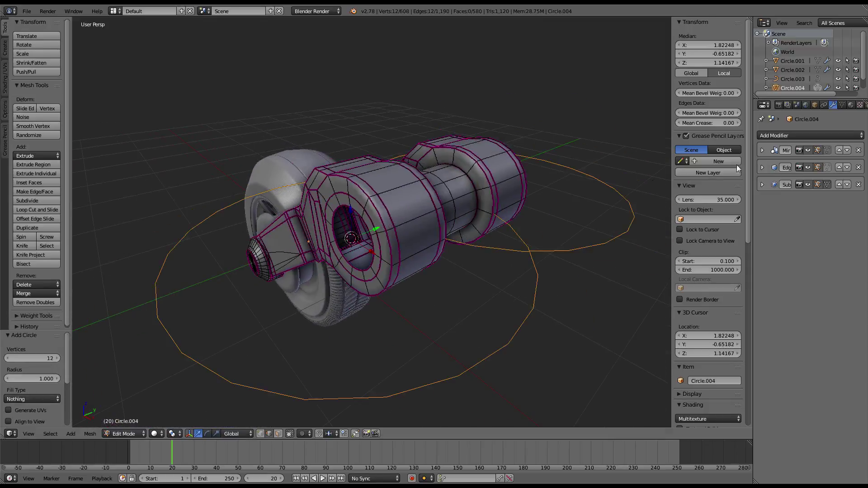
{"action": "left_click", "coordinate": [762, 150]}
{"action": "left_click", "coordinate": [790, 198]}
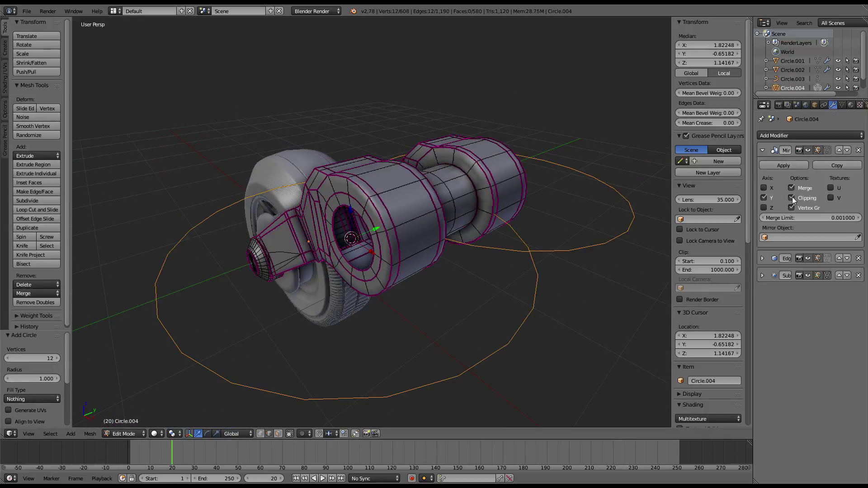
{"action": "left_click", "coordinate": [208, 434], "text": "shift"}
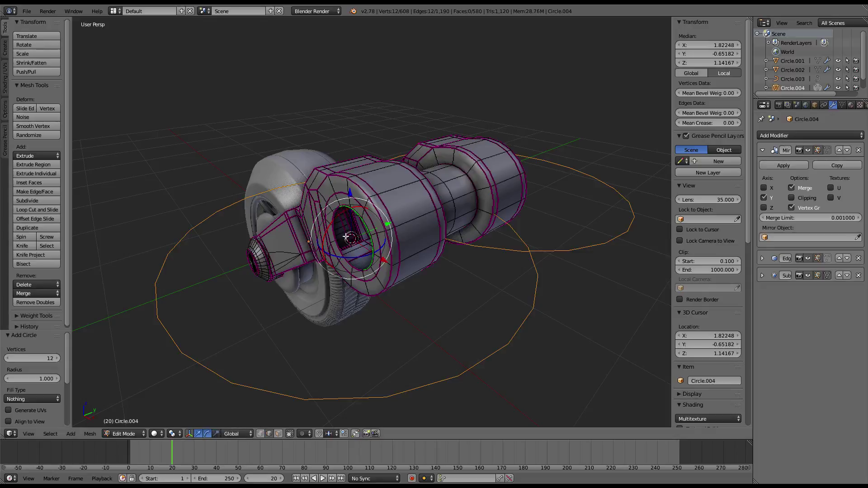
{"action": "left_click_drag", "start_coordinate": [335, 214], "coordinate": [331, 221]}
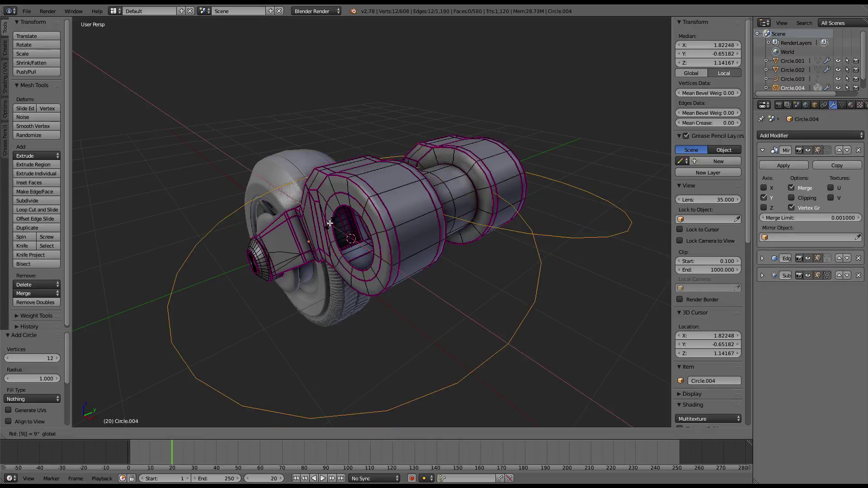
{"action": "middle_click_drag", "start_coordinate": [332, 222], "coordinate": [495, 167]}
Scale the new circle down to fit the hole, ending at 0.782.
{"action": "key", "text": "a"}
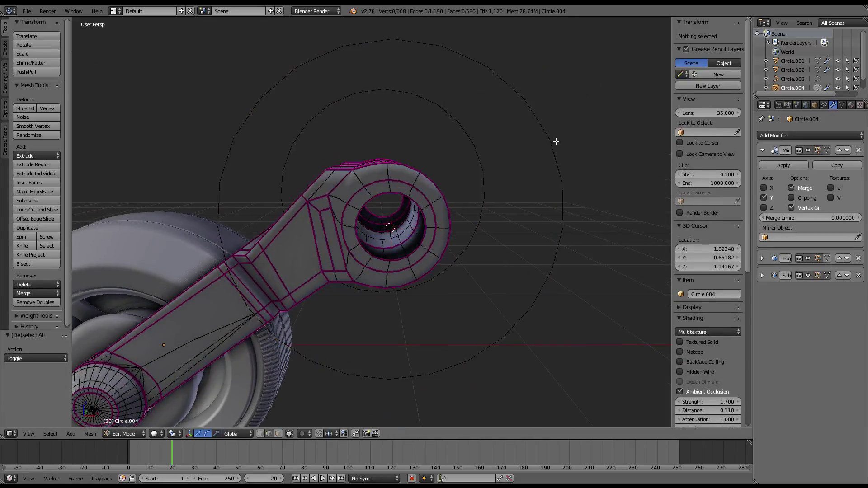
{"action": "key", "text": "l"}
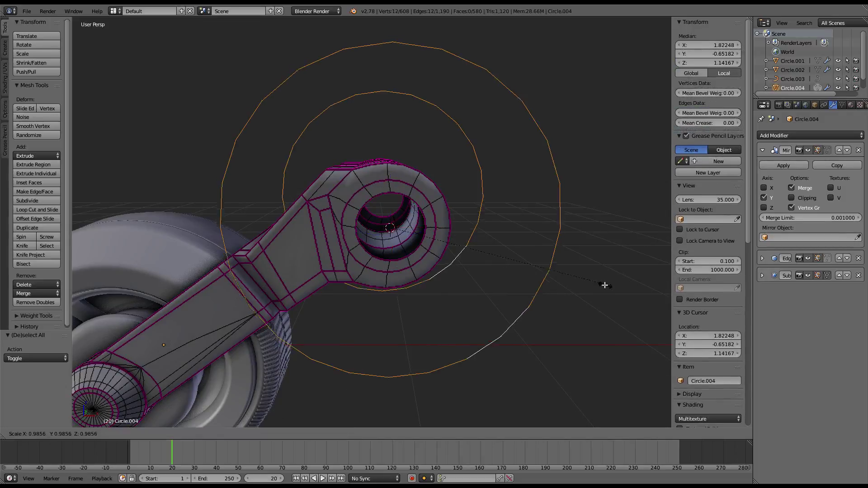
{"action": "key", "text": "s"}
{"action": "left_click", "coordinate": [416, 267]}
{"action": "scroll", "coordinate": [465, 226], "scroll_direction": "up", "scroll_amount": 3}
{"action": "scroll", "coordinate": [514, 185], "scroll_direction": "up", "scroll_amount": 2}
{"action": "key", "text": "s"}
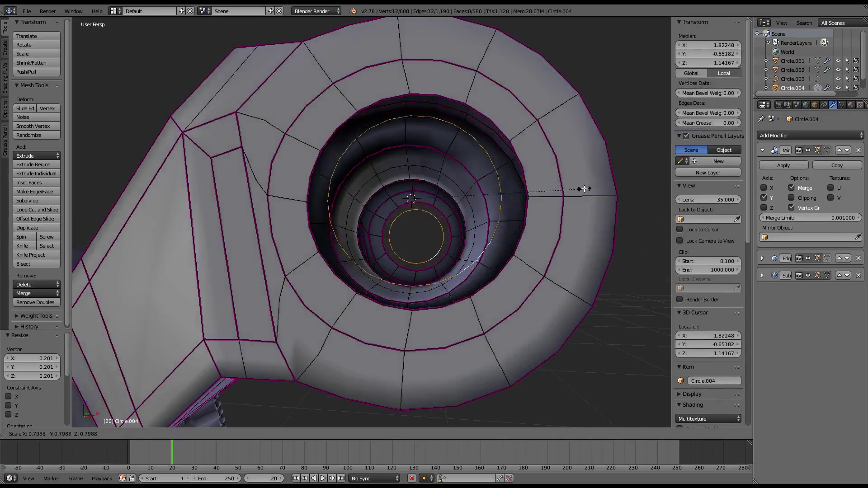
{"action": "left_click", "coordinate": [578, 189]}
Make a face from a hole edge and try a Grid Fill between the rings, then undo it.
{"action": "middle_click_drag", "start_coordinate": [437, 277], "coordinate": [445, 322]}
{"action": "left_click", "coordinate": [445, 322]}
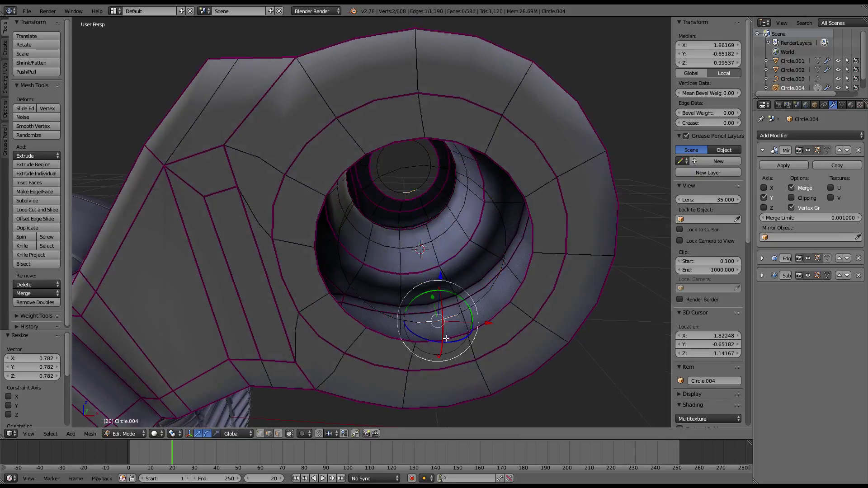
{"action": "key", "text": "f"}
{"action": "left_click", "coordinate": [473, 312], "text": "alt+shift"}
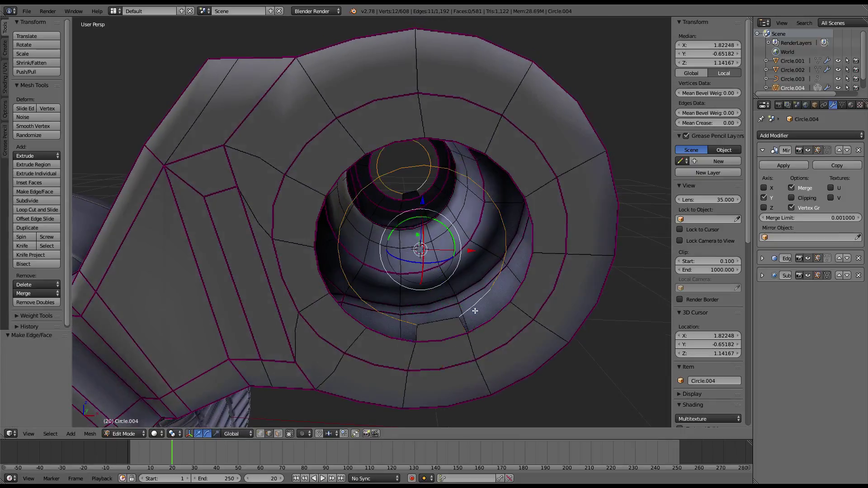
{"action": "left_click", "coordinate": [495, 319], "text": "alt+shift"}
{"action": "key", "text": "ctrl+f"}
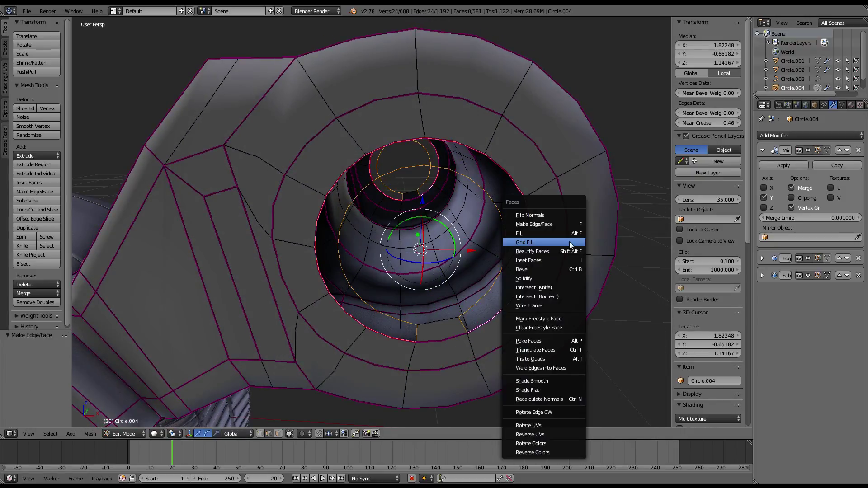
{"action": "left_click", "coordinate": [569, 242]}
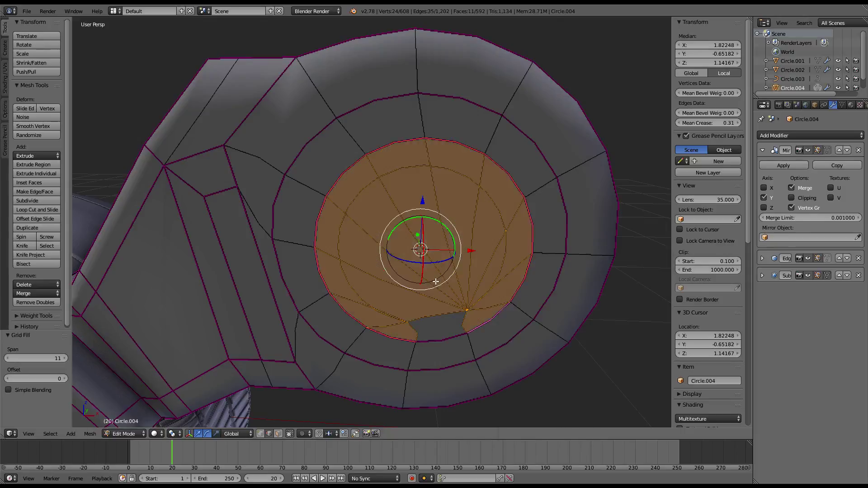
{"action": "key", "text": "ctrl+z"}
{"action": "key", "text": "ctrl+z"}
{"action": "key", "text": "ctrl+z"}
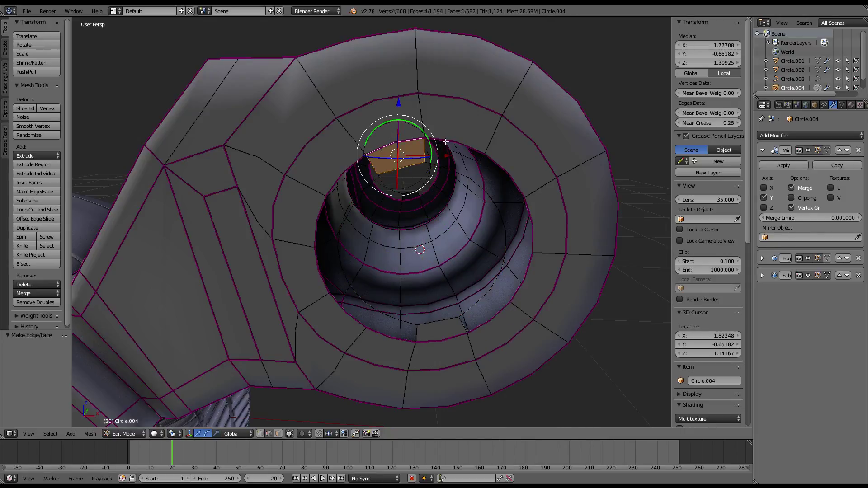
Fill two open gaps on the hole's rim with new faces.
{"action": "right_click", "coordinate": [459, 135]}
{"action": "middle_click_drag", "start_coordinate": [459, 135], "coordinate": [451, 111]}
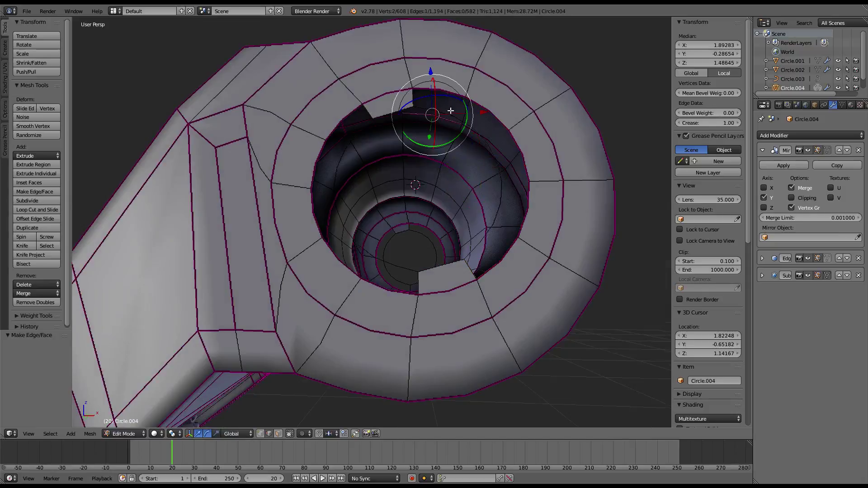
{"action": "key", "text": "f"}
{"action": "right_click", "coordinate": [485, 105]}
{"action": "mouse_move", "coordinate": [486, 105]}
{"action": "middle_mouse_down"}
{"action": "mouse_move", "coordinate": [475, 159]}
{"action": "mouse_move", "coordinate": [379, 190]}
{"action": "middle_mouse_up"}
{"action": "right_click", "coordinate": [379, 190]}
{"action": "key", "text": "f"}
Grid Fill the remaining open edge loops on the hole's rims.
{"action": "right_click", "coordinate": [371, 241], "text": "shift"}
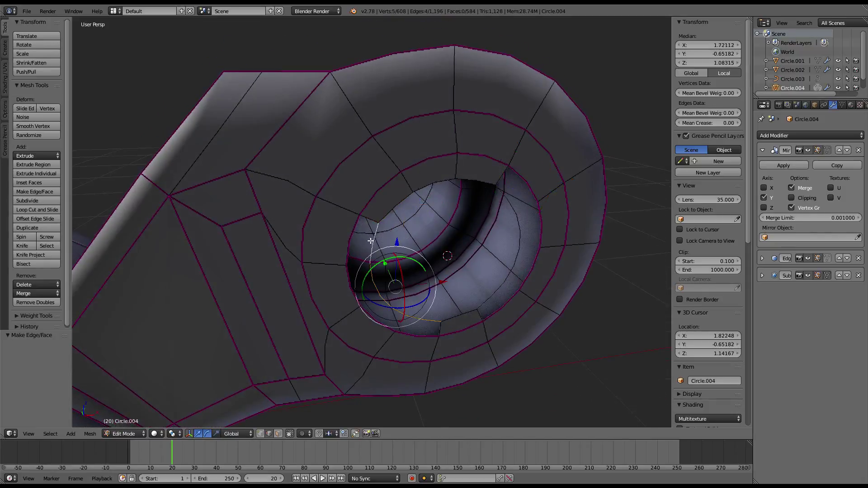
{"action": "right_click", "coordinate": [359, 236], "text": "alt+shift"}
{"action": "key", "text": "ctrl+f"}
{"action": "left_click", "coordinate": [473, 203]}
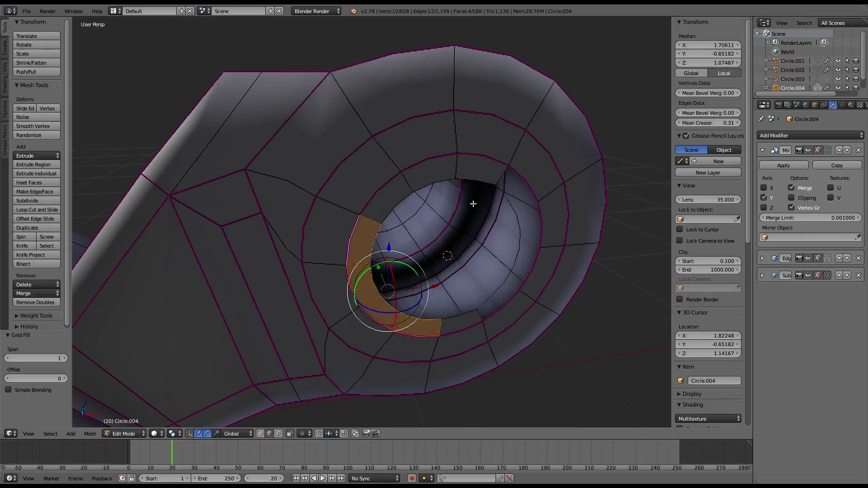
{"action": "middle_click_drag", "start_coordinate": [465, 193], "coordinate": [446, 182]}
{"action": "right_click", "coordinate": [480, 166], "text": "alt"}
{"action": "right_click", "coordinate": [483, 188], "text": "alt+shift"}
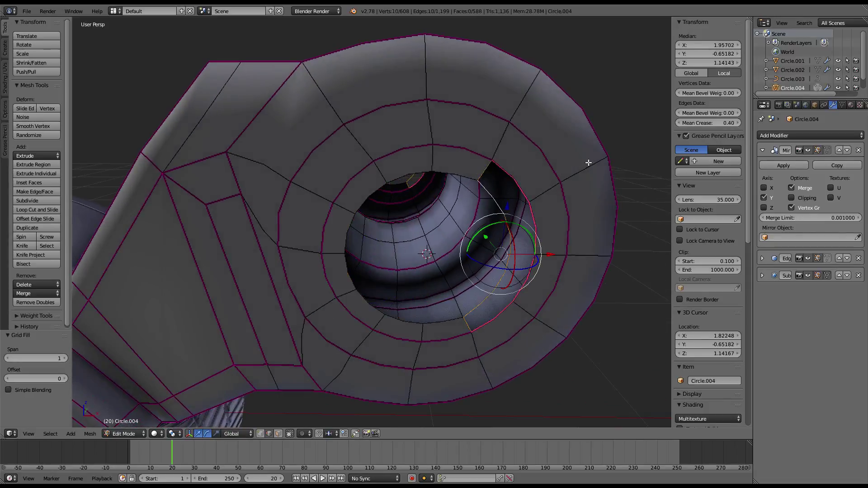
{"action": "key", "text": "ctrl+f"}
{"action": "left_click", "coordinate": [587, 162]}
{"action": "middle_click_drag", "start_coordinate": [500, 145], "coordinate": [527, 159]}
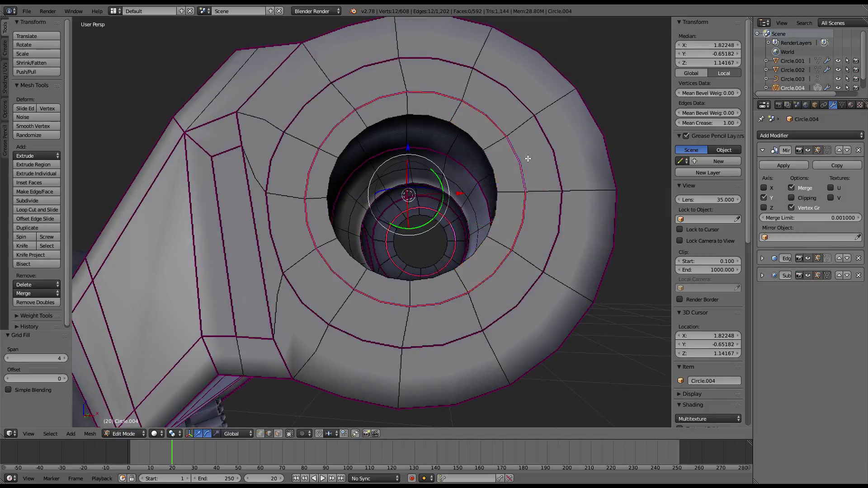
Round the inner ring with To Sphere, smooth it and enlarge it to 1.105.
{"action": "key", "text": "shift+alt+s"}
{"action": "left_click", "coordinate": [86, 49]}
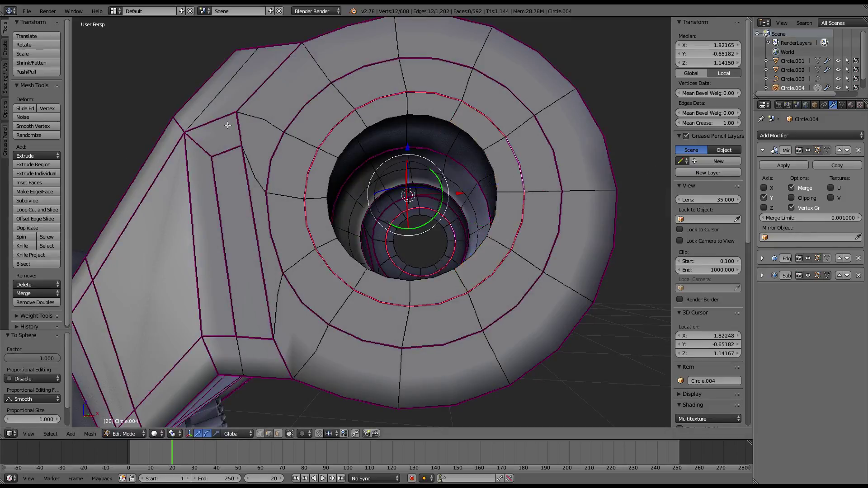
{"action": "key", "text": "w"}
{"action": "left_click", "coordinate": [616, 155]}
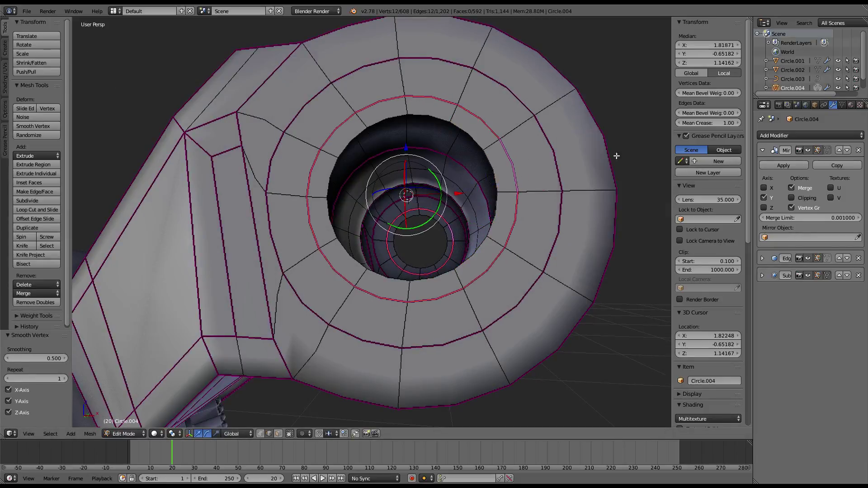
{"action": "key", "text": "s"}
{"action": "left_click", "coordinate": [592, 185]}
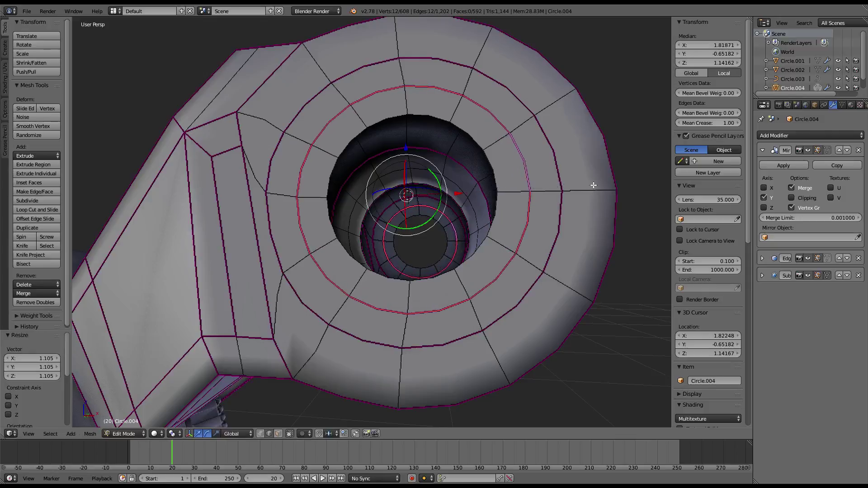
{"action": "scroll", "coordinate": [495, 150], "scroll_direction": "down", "scroll_amount": 3}
{"action": "mouse_move", "coordinate": [495, 150]}
{"action": "middle_mouse_down"}
{"action": "mouse_move", "coordinate": [500, 187]}
{"action": "mouse_move", "coordinate": [342, 158]}
{"action": "middle_mouse_up"}
{"action": "right_click", "coordinate": [330, 219], "text": "alt+shift"}
Edge-slide the outer ring to sit between the middle ring and the rim.
{"action": "key", "text": "g"}
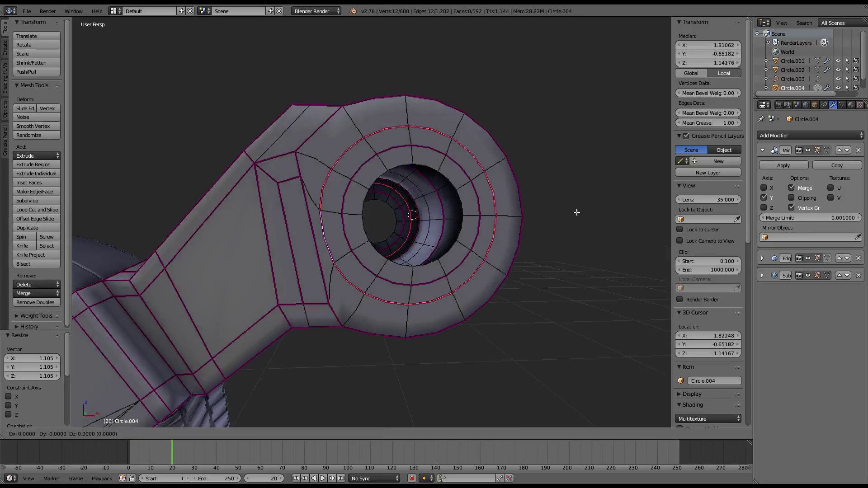
{"action": "key", "text": "g"}
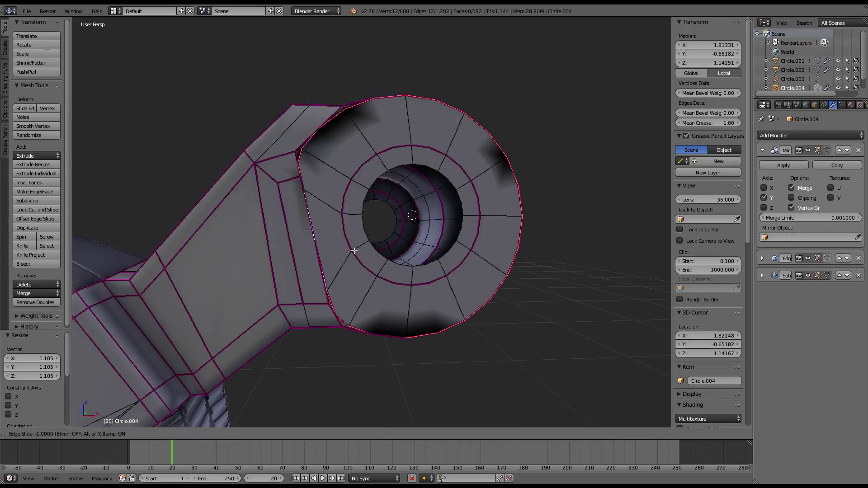
{"action": "left_click", "coordinate": [214, 156]}
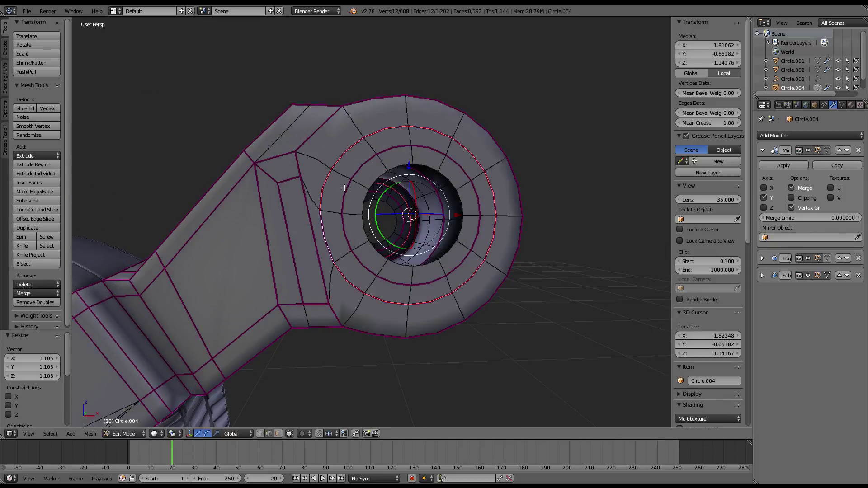
Select the whole mesh and remove doubles to merge the duplicate vertices.
{"action": "key", "text": "a"}
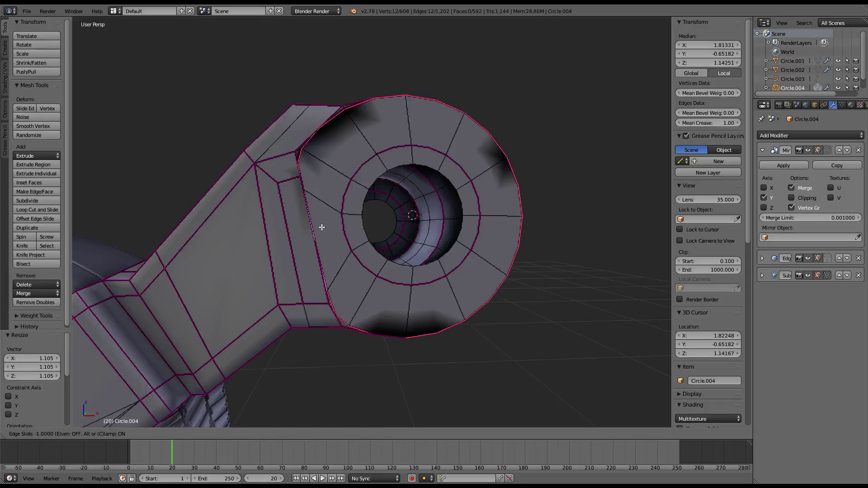
{"action": "key", "text": "a"}
{"action": "key", "text": "w"}
{"action": "left_click", "coordinate": [519, 139]}
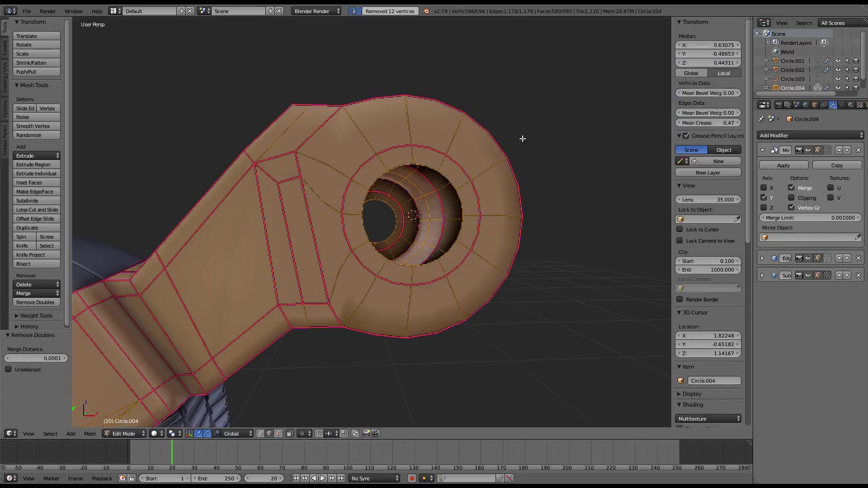
Slide the ring around the hole and scale it outward to 1.508.
{"action": "right_click", "coordinate": [361, 169], "text": "alt"}
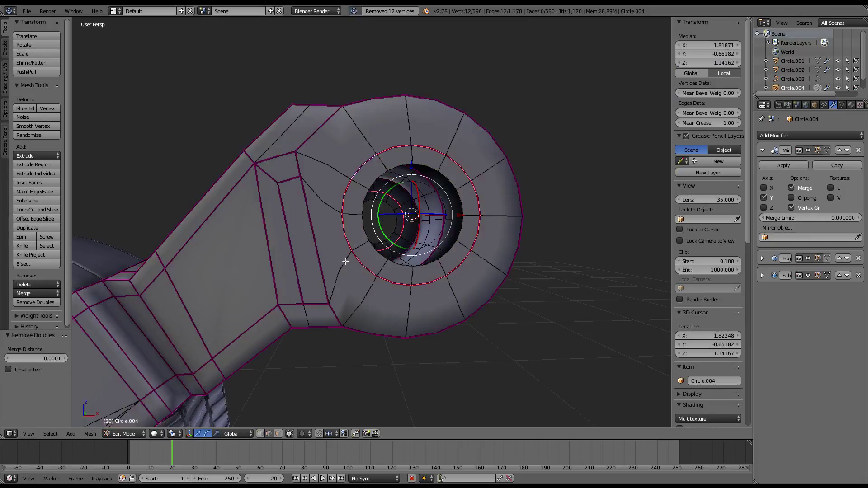
{"action": "key", "text": "g"}
{"action": "key", "text": "g"}
{"action": "left_click", "coordinate": [97, 265]}
{"action": "key", "text": "s"}
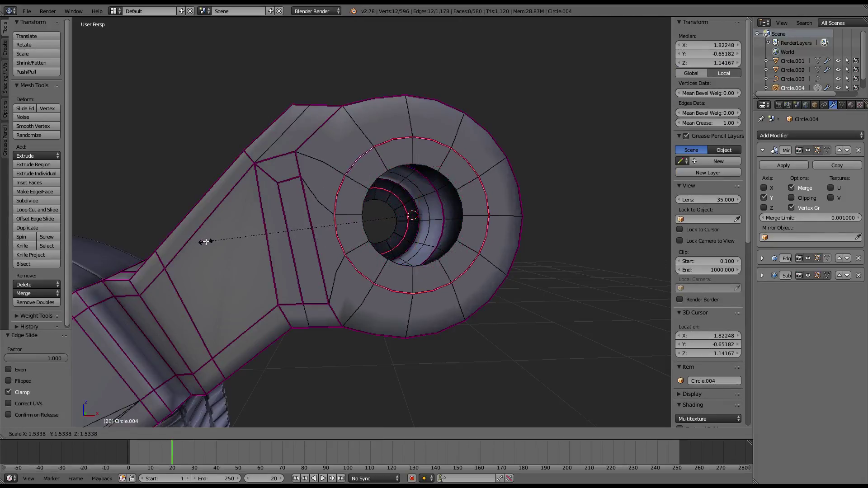
{"action": "key", "text": "Escape"}
{"action": "key", "text": "s"}
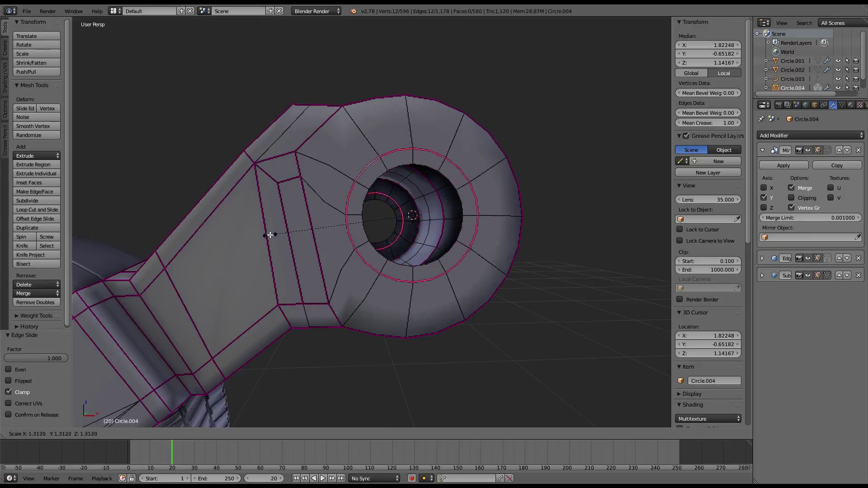
{"action": "left_click", "coordinate": [248, 235]}
Smooth the narrow strip face twice in face select mode.
{"action": "right_click", "coordinate": [299, 233]}
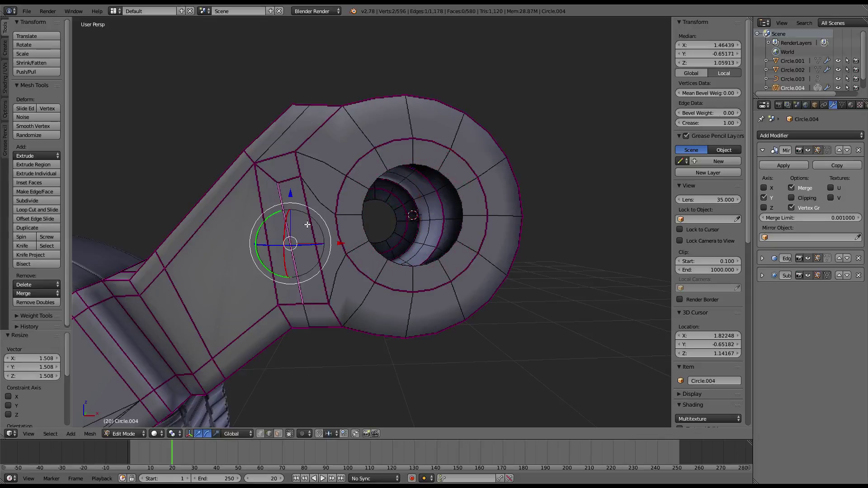
{"action": "left_click", "coordinate": [278, 434]}
{"action": "right_click", "coordinate": [302, 244]}
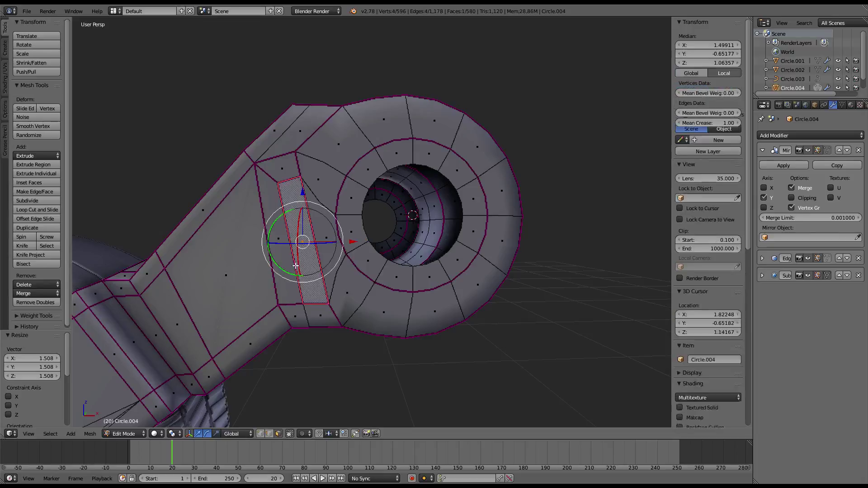
{"action": "key", "text": "w"}
{"action": "left_click", "coordinate": [450, 236]}
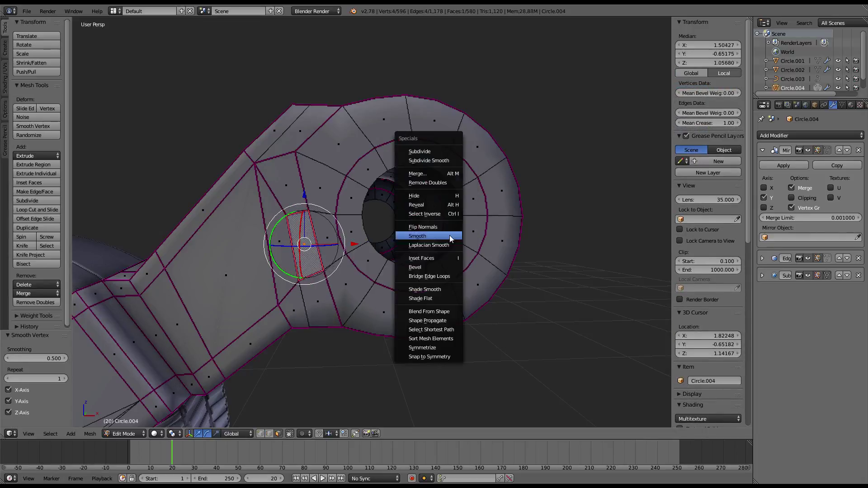
{"action": "left_click", "coordinate": [449, 236]}
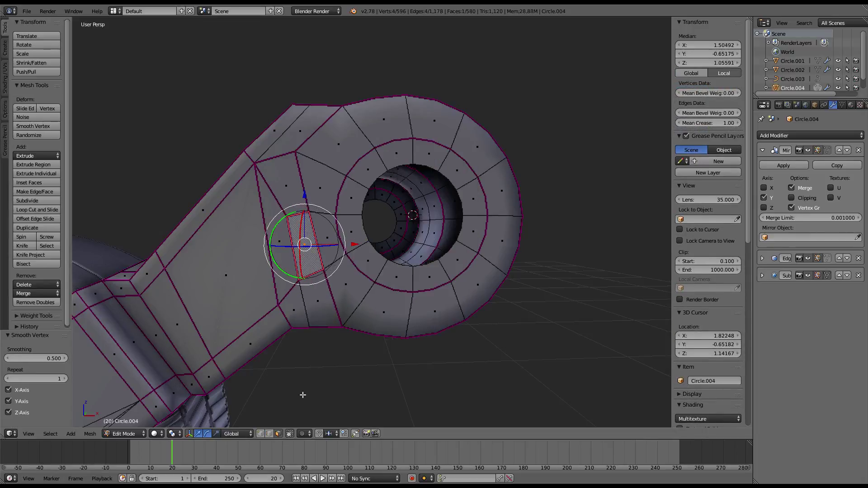
Select the hole loop and junction edge path and crease them to 1.0.
{"action": "right_click", "coordinate": [338, 230], "text": "alt"}
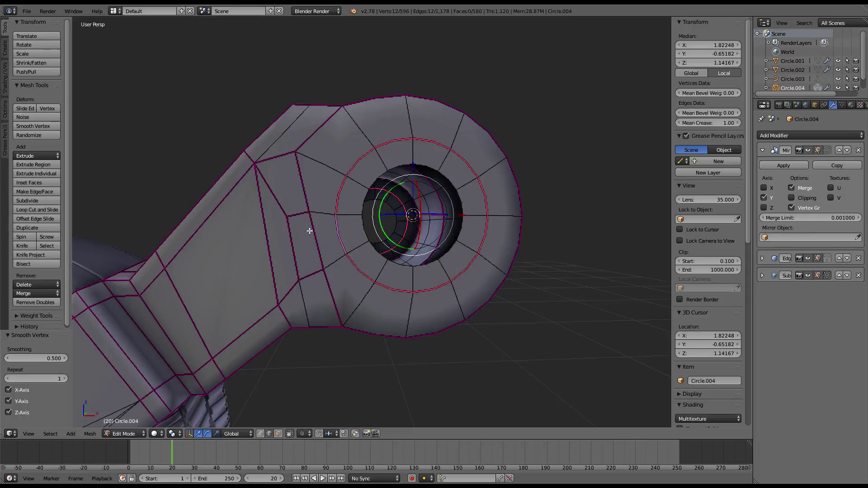
{"action": "right_click", "coordinate": [305, 294], "text": "alt"}
{"action": "middle_click_drag", "start_coordinate": [305, 294], "coordinate": [298, 231]}
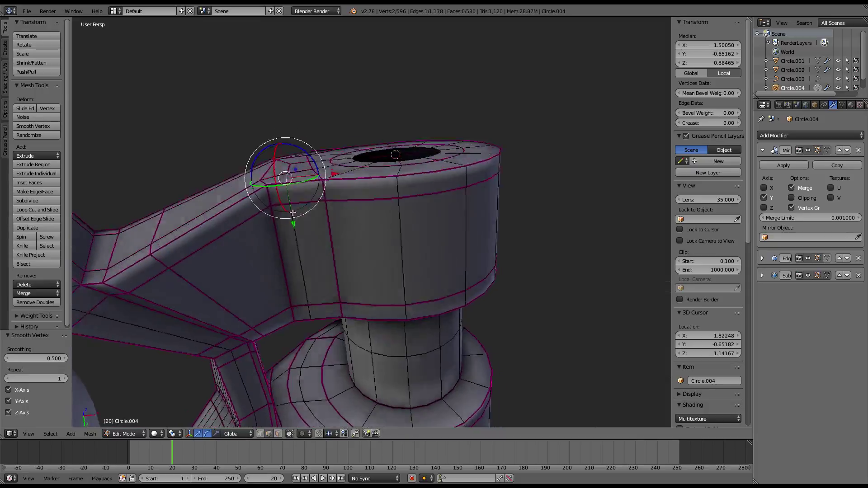
{"action": "left_click_drag", "start_coordinate": [709, 123], "coordinate": [741, 122]}
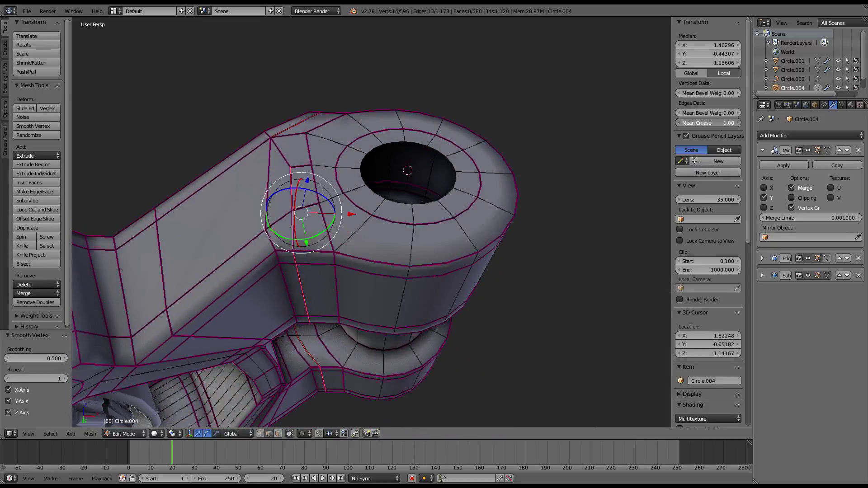
{"action": "mouse_move", "coordinate": [280, 199]}
{"action": "middle_mouse_down"}
{"action": "mouse_move", "coordinate": [231, 239]}
{"action": "mouse_move", "coordinate": [307, 247]}
{"action": "middle_mouse_up"}
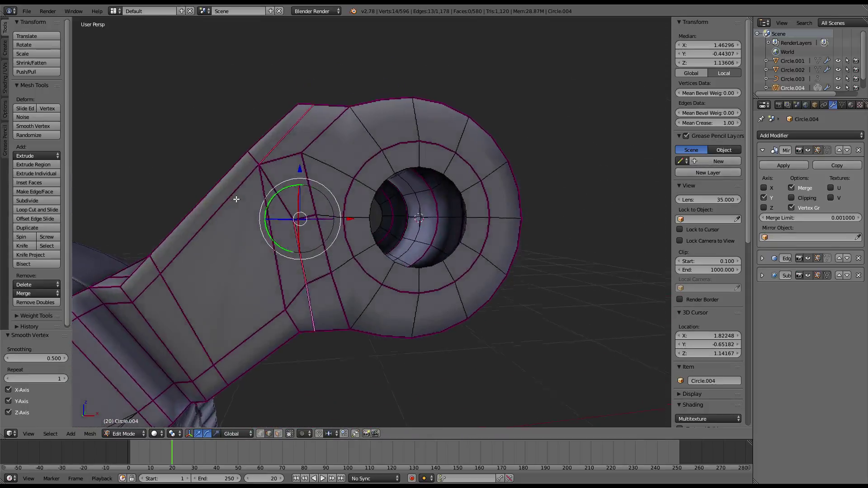
Edge-slide a single junction edge slightly along the mesh.
{"action": "right_click", "coordinate": [307, 247]}
{"action": "key", "text": "g"}
{"action": "key", "text": "g"}
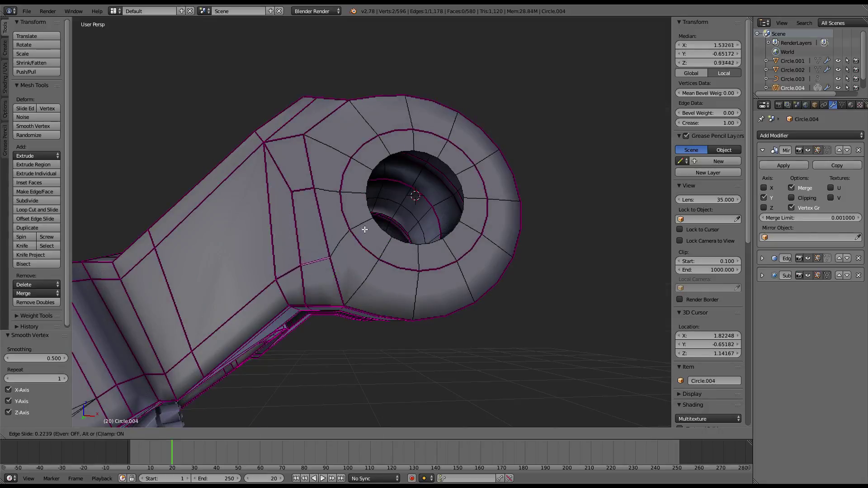
{"action": "left_click", "coordinate": [368, 243]}
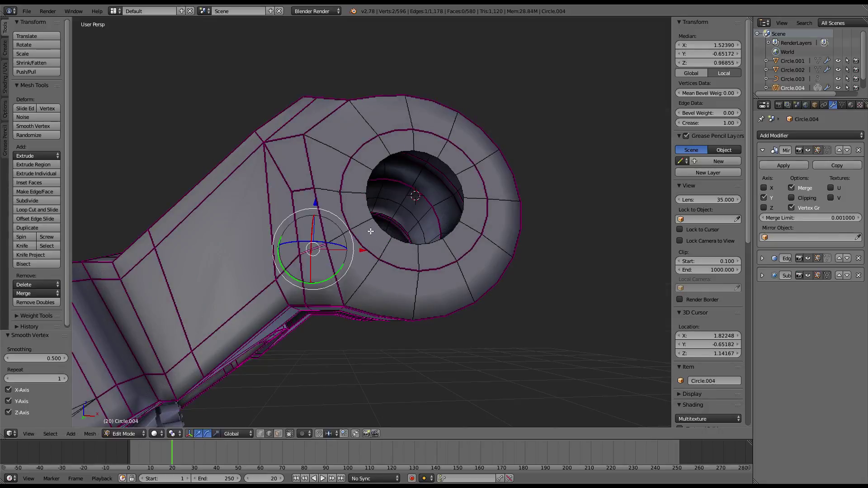
{"action": "key", "text": "g"}
{"action": "key", "text": "g"}
{"action": "left_click", "coordinate": [356, 224]}
Enlarge the ring loop around the hole slightly.
{"action": "right_click", "coordinate": [346, 217], "text": "alt"}
{"action": "key", "text": "s"}
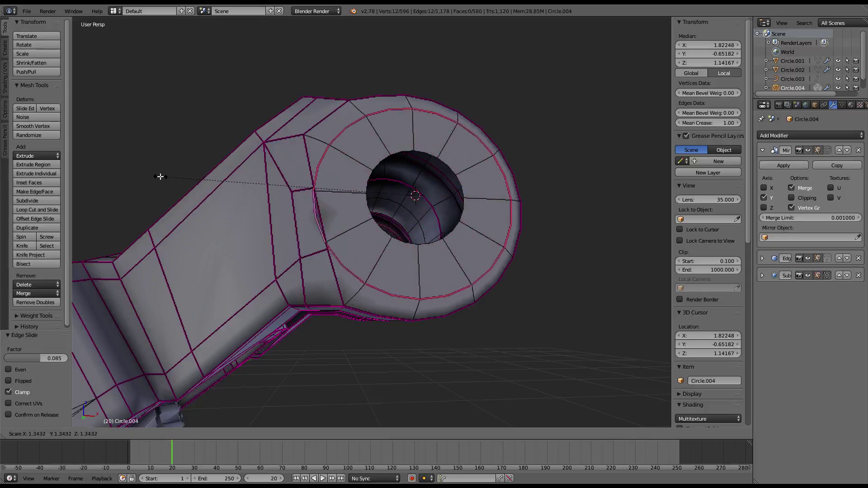
{"action": "left_click", "coordinate": [223, 177]}
{"action": "key", "text": "s"}
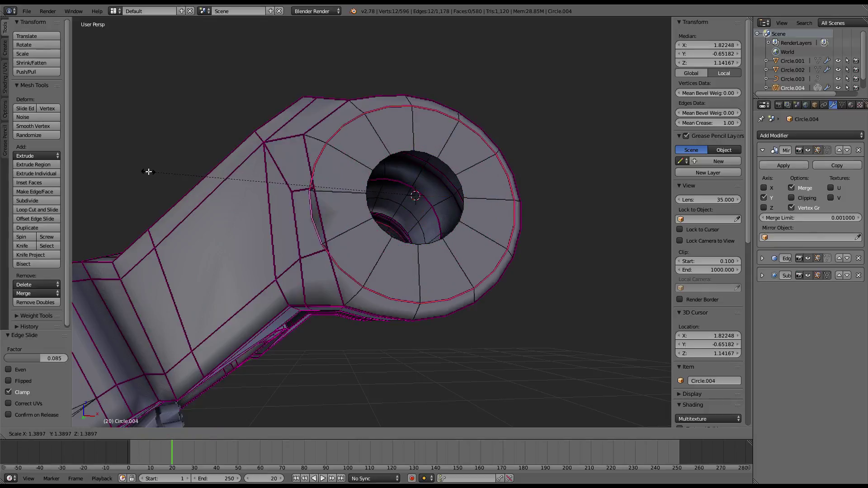
{"action": "key", "text": "Escape"}
{"action": "key", "text": "s"}
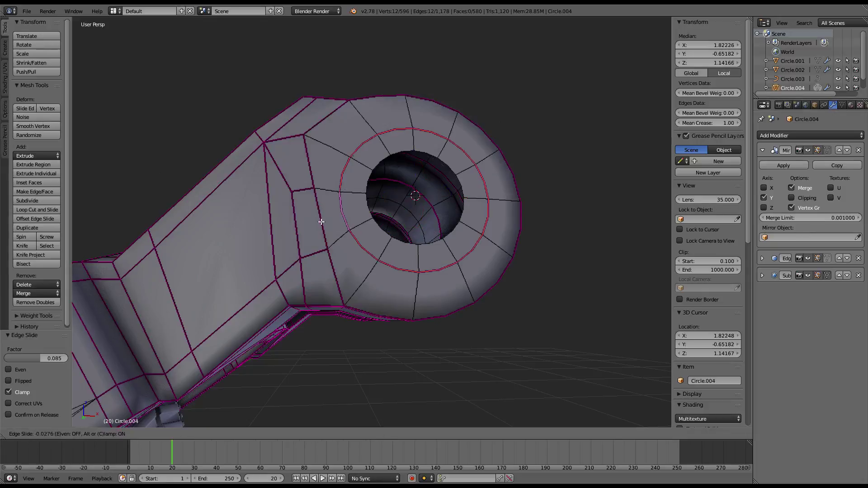
{"action": "key", "text": "Escape"}
Subdivide between the two loops around the hole to add an extra loop.
{"action": "left_click", "coordinate": [358, 219], "text": "alt+shift"}
{"action": "key", "text": "w"}
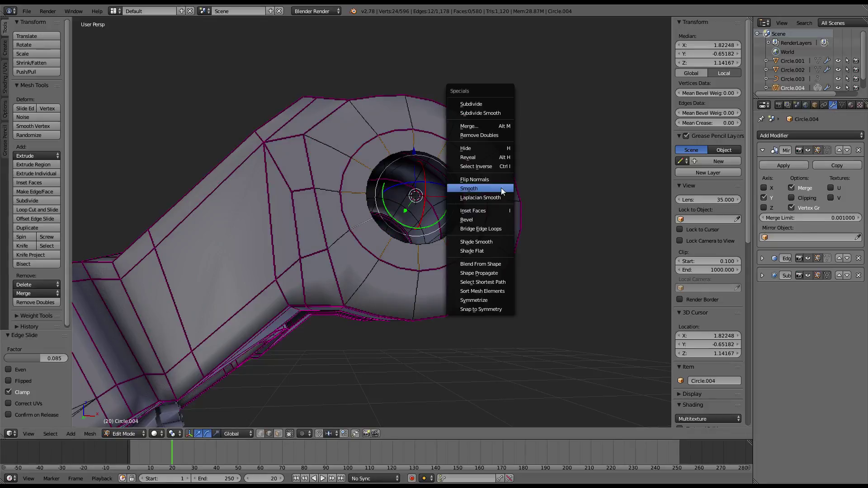
{"action": "left_click", "coordinate": [470, 103]}
Edge-slide the new hole loop outward.
{"action": "left_click", "coordinate": [350, 242], "text": "alt"}
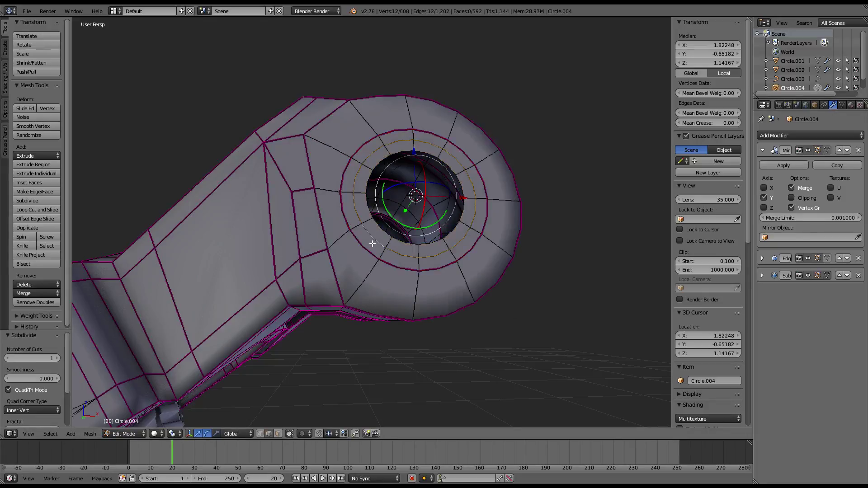
{"action": "key", "text": "g"}
{"action": "key", "text": "g"}
{"action": "key", "text": "Escape"}
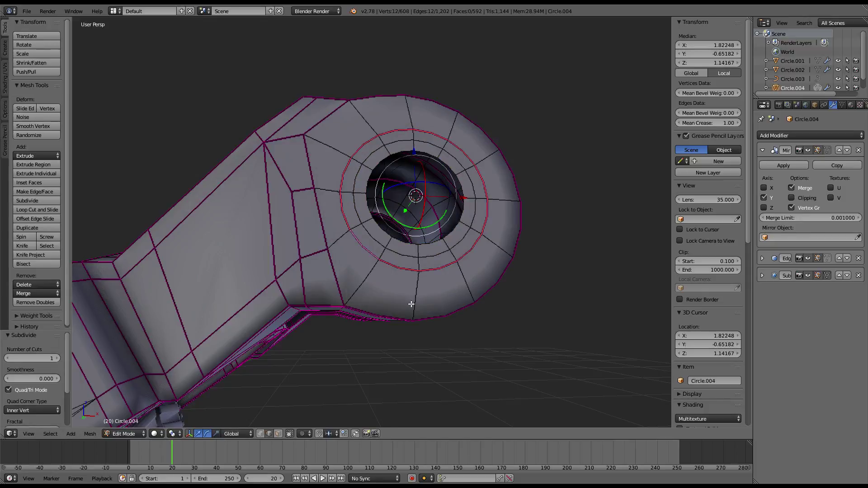
{"action": "key", "text": "g"}
{"action": "key", "text": "g"}
{"action": "key", "text": "Escape"}
{"action": "key", "text": "g"}
{"action": "key", "text": "g"}
{"action": "key", "text": "Escape"}
{"action": "key", "text": "g"}
{"action": "key", "text": "g"}
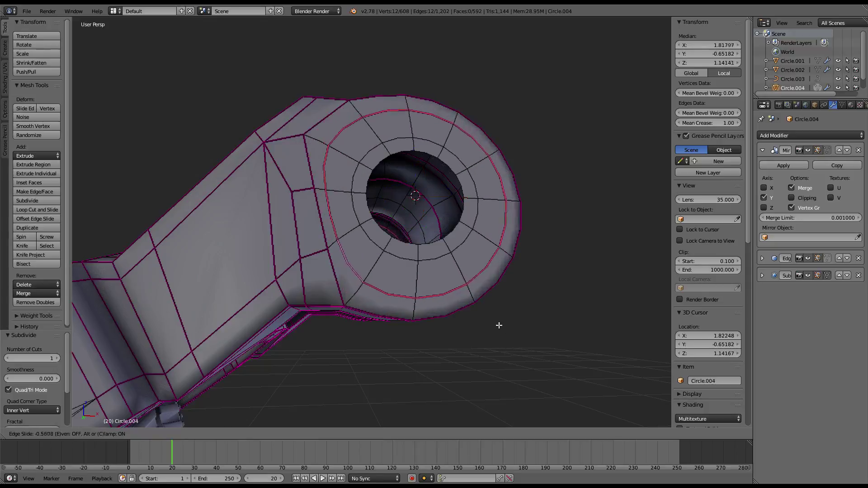
{"action": "left_click", "coordinate": [491, 319]}
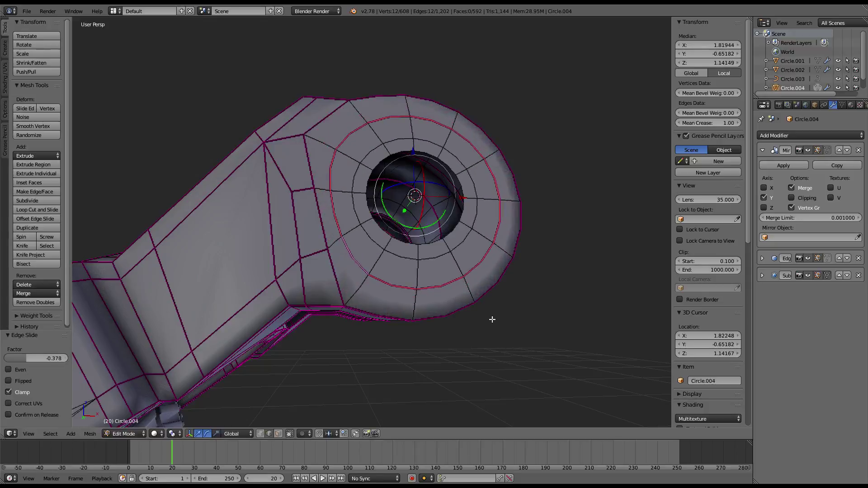
Subdivide the edge ring around the hole and shrink the new loop to 0.736.
{"action": "left_click", "coordinate": [445, 246], "text": "ctrl+alt"}
{"action": "key", "text": "w"}
{"action": "left_click", "coordinate": [575, 207]}
{"action": "key", "text": "ctrl+KP_Subtract"}
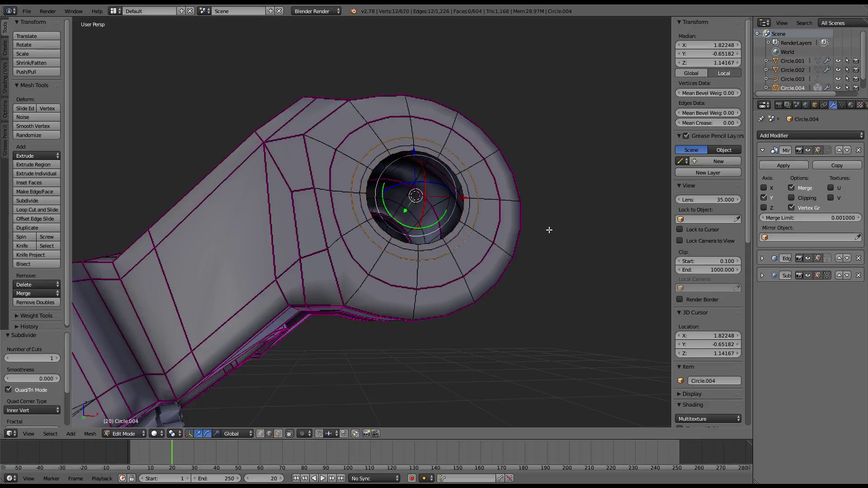
{"action": "key", "text": "s"}
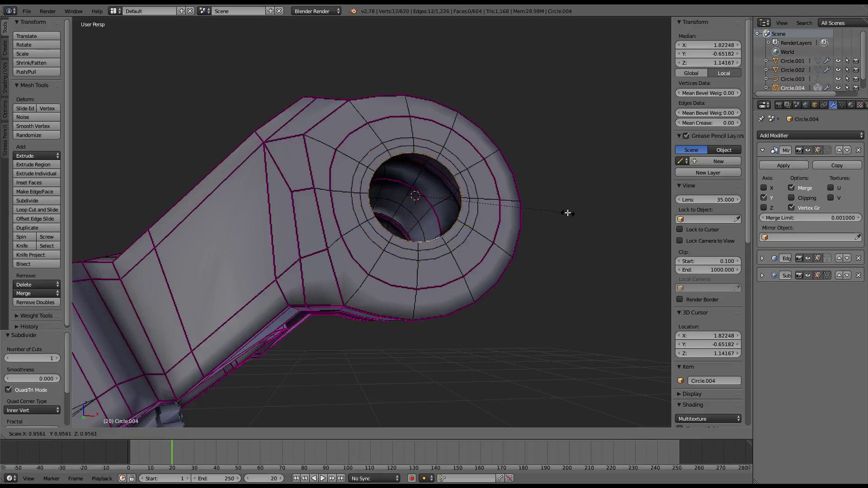
{"action": "left_click", "coordinate": [533, 209]}
Remove the crease from two arm-head junction edges, setting Mean Crease to 0.
{"action": "key", "text": "Tab"}
{"action": "scroll", "coordinate": [452, 162], "scroll_direction": "down", "scroll_amount": 3}
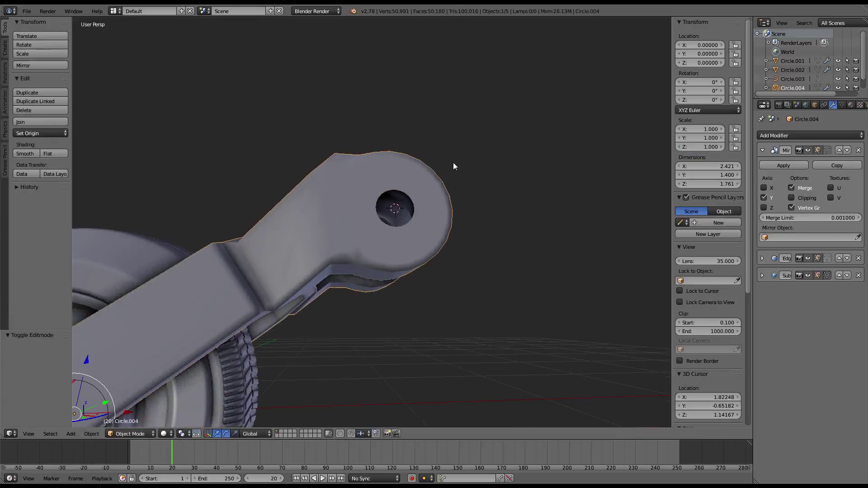
{"action": "key", "text": "Tab"}
{"action": "scroll", "coordinate": [398, 189], "scroll_direction": "up", "scroll_amount": 2}
{"action": "scroll", "coordinate": [343, 223], "scroll_direction": "up", "scroll_amount": 2}
{"action": "right_click", "coordinate": [344, 223]}
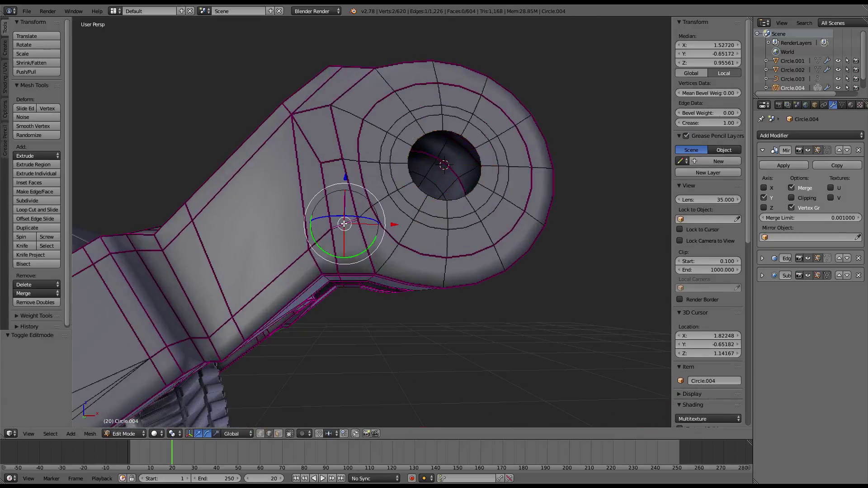
{"action": "right_click", "coordinate": [330, 162], "text": "shift"}
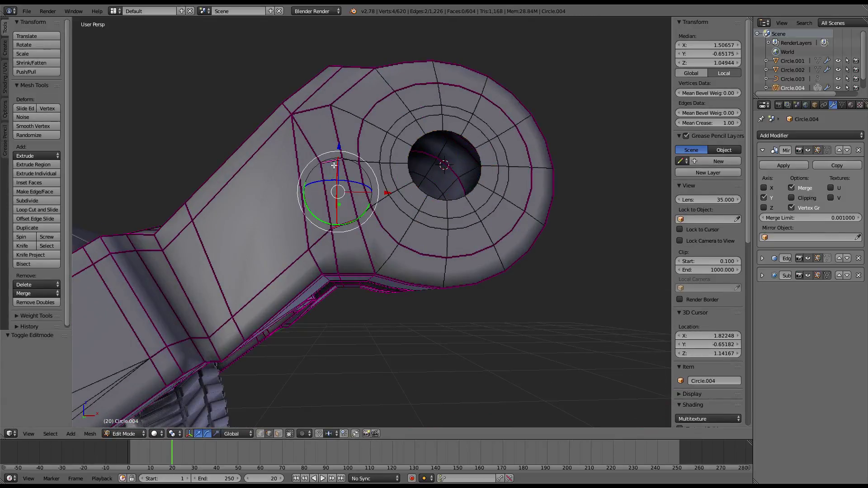
{"action": "left_click_drag", "start_coordinate": [732, 122], "coordinate": [677, 123]}
Edge-slide a junction edge twice and nudge its vertices upward.
{"action": "key", "text": "Tab"}
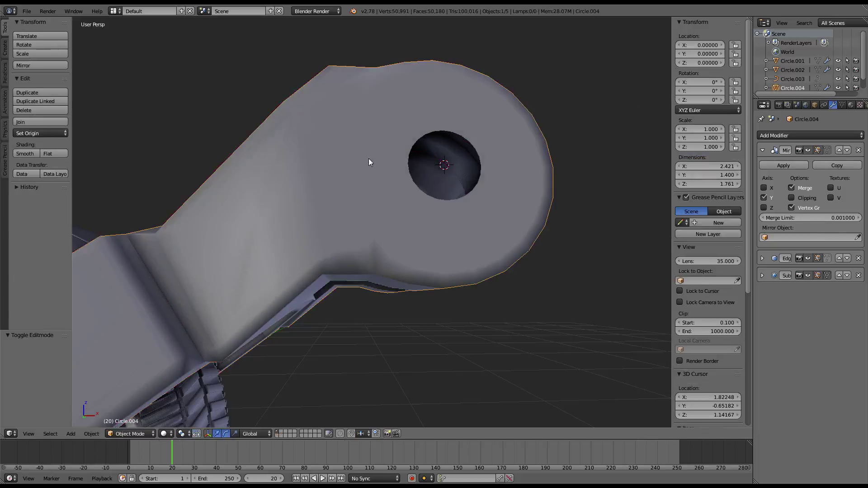
{"action": "key", "text": "Tab"}
{"action": "right_click", "coordinate": [357, 222]}
{"action": "right_click", "coordinate": [326, 236]}
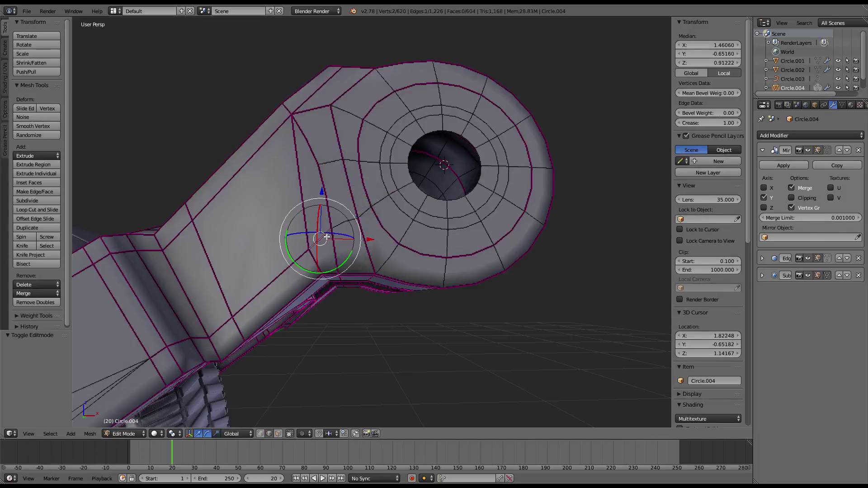
{"action": "key", "text": "g"}
{"action": "key", "text": "g"}
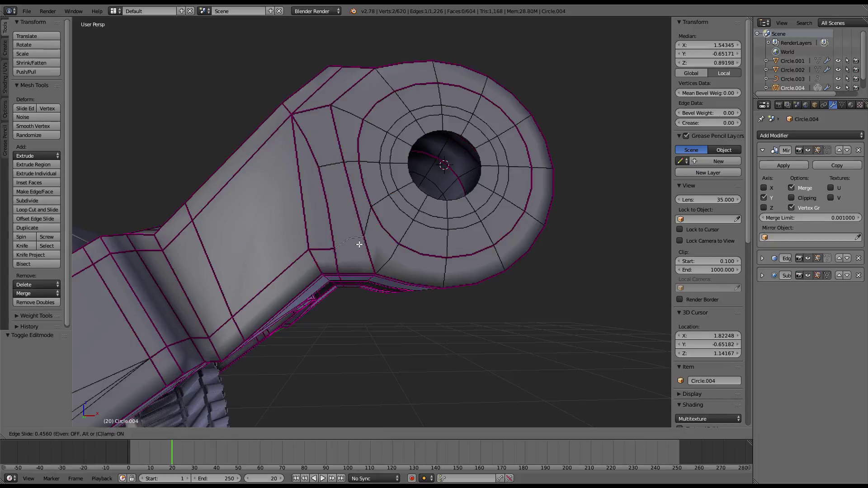
{"action": "left_click", "coordinate": [359, 243]}
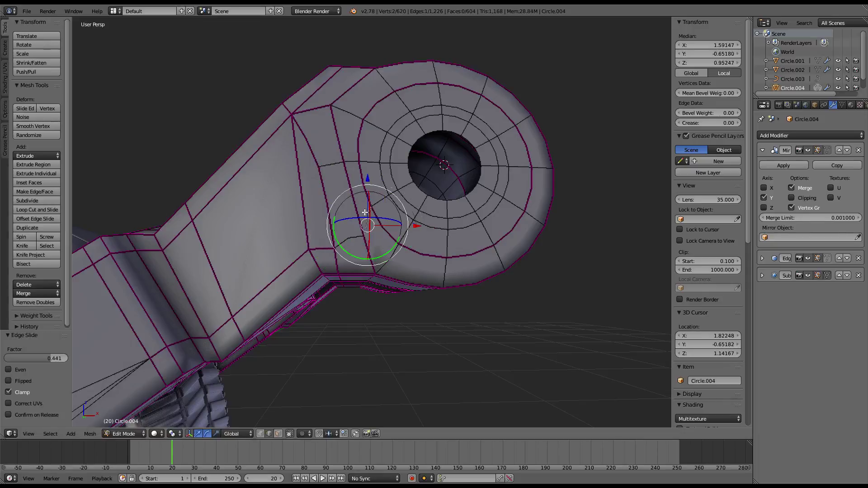
{"action": "key", "text": "g"}
{"action": "key", "text": "g"}
{"action": "left_click", "coordinate": [373, 239]}
{"action": "left_click_drag", "start_coordinate": [346, 240], "coordinate": [341, 220]}
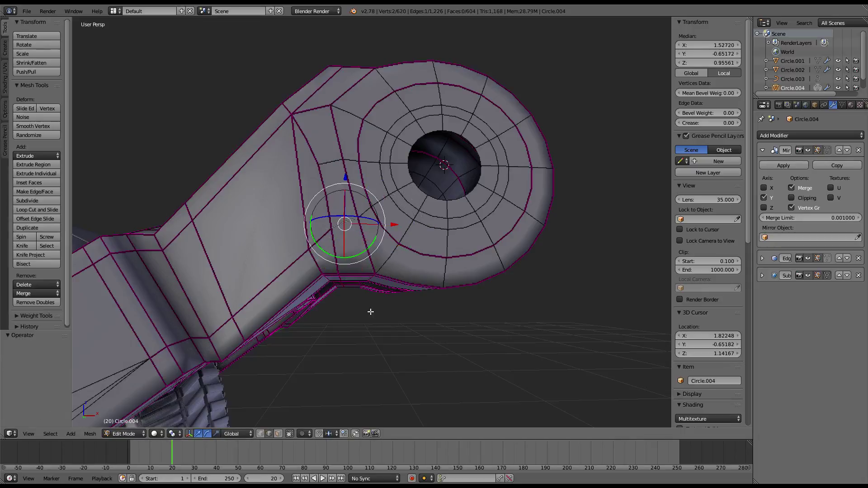
Merge two junction vertices at their center.
{"action": "right_click", "coordinate": [392, 226]}
{"action": "right_click", "coordinate": [388, 250], "text": "shift"}
{"action": "key", "text": "w"}
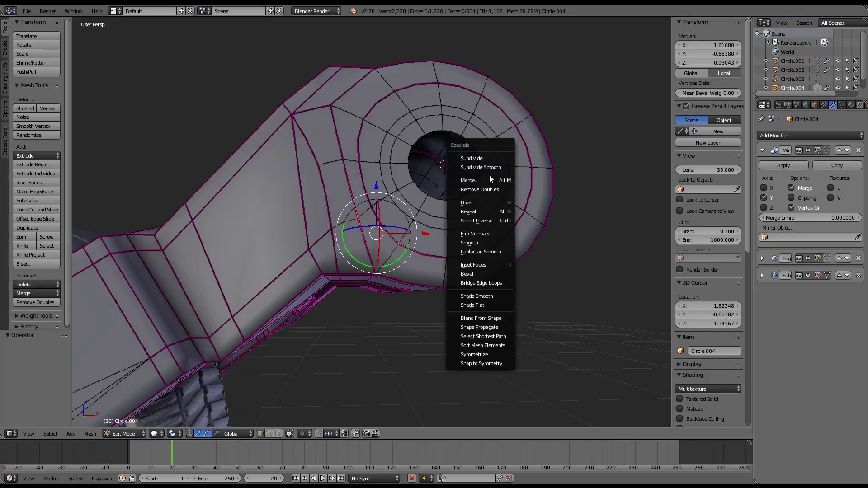
{"action": "left_click", "coordinate": [489, 176]}
{"action": "left_click", "coordinate": [489, 175]}
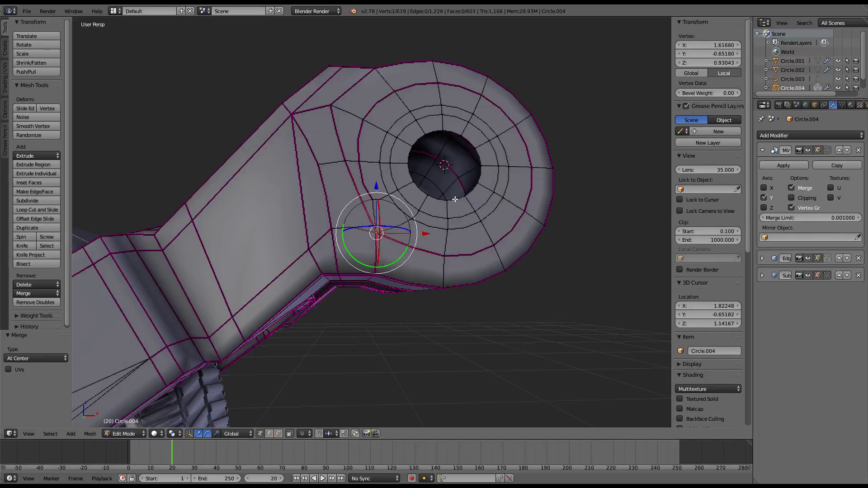
Scale junction vertices around the active element, to 0.716 then 0.786.
{"action": "right_click", "coordinate": [368, 270], "text": "shift"}
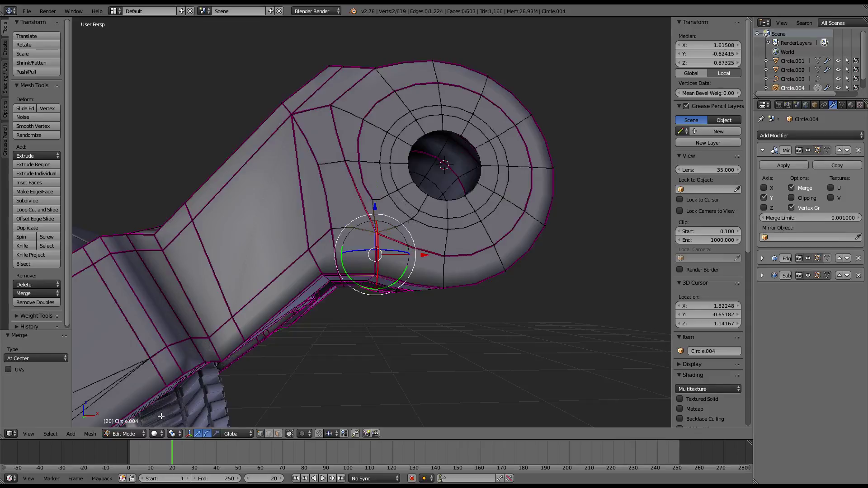
{"action": "left_click", "coordinate": [173, 433]}
{"action": "left_click", "coordinate": [197, 383]}
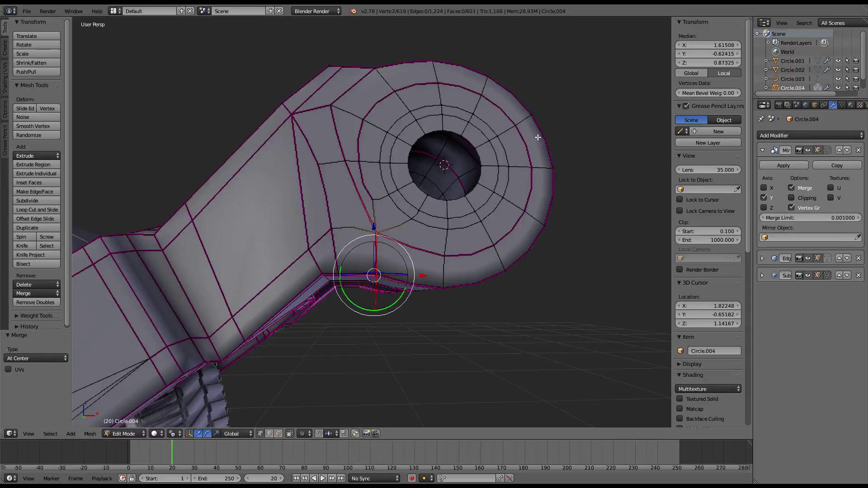
{"action": "key", "text": "s"}
{"action": "left_click", "coordinate": [497, 183]}
{"action": "right_click", "coordinate": [339, 270], "text": "shift"}
{"action": "key", "text": "s"}
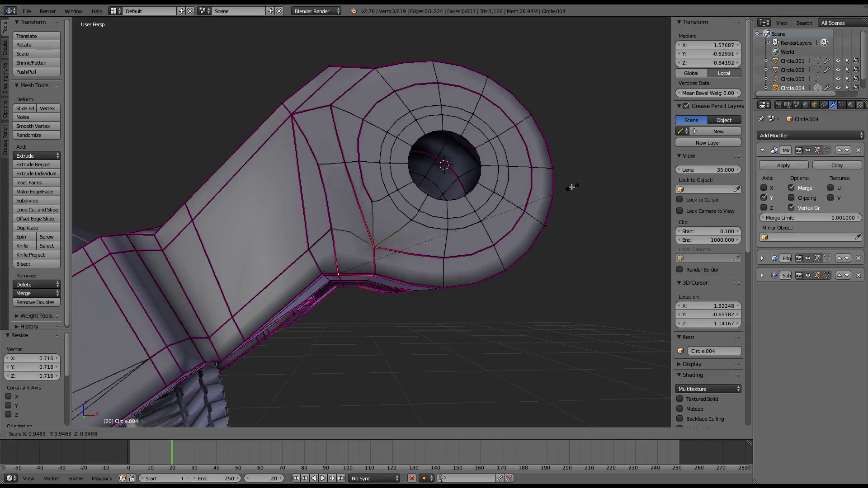
{"action": "left_click", "coordinate": [524, 197]}
Scale an edge near the junction down to 0.727.
{"action": "mouse_move", "coordinate": [524, 196]}
{"action": "middle_mouse_down"}
{"action": "mouse_move", "coordinate": [412, 170]}
{"action": "mouse_move", "coordinate": [418, 210]}
{"action": "middle_mouse_up"}
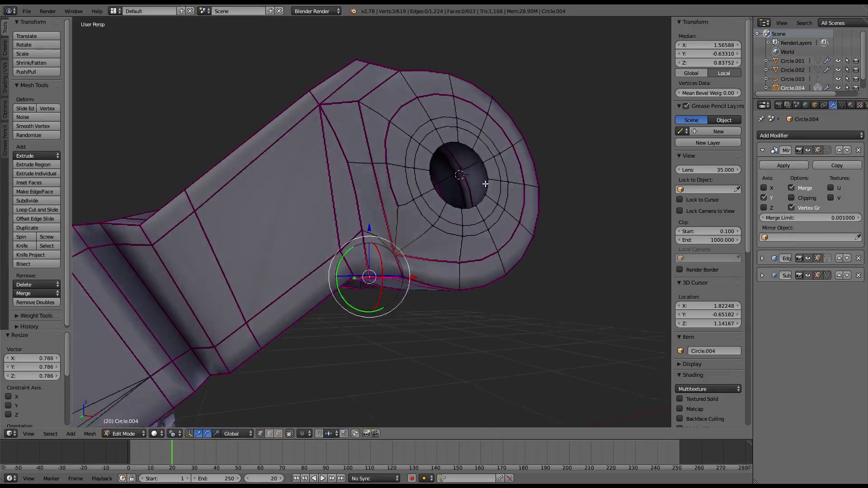
{"action": "right_click", "coordinate": [361, 232]}
{"action": "key", "text": "s"}
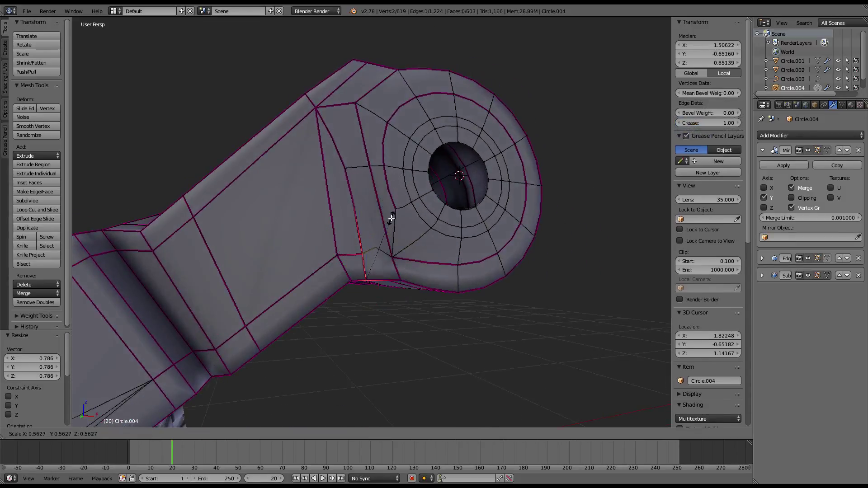
{"action": "left_click", "coordinate": [391, 199]}
Set a junction edge's crease to 1.00 and preview the smoothed mesh.
{"action": "right_click", "coordinate": [382, 245]}
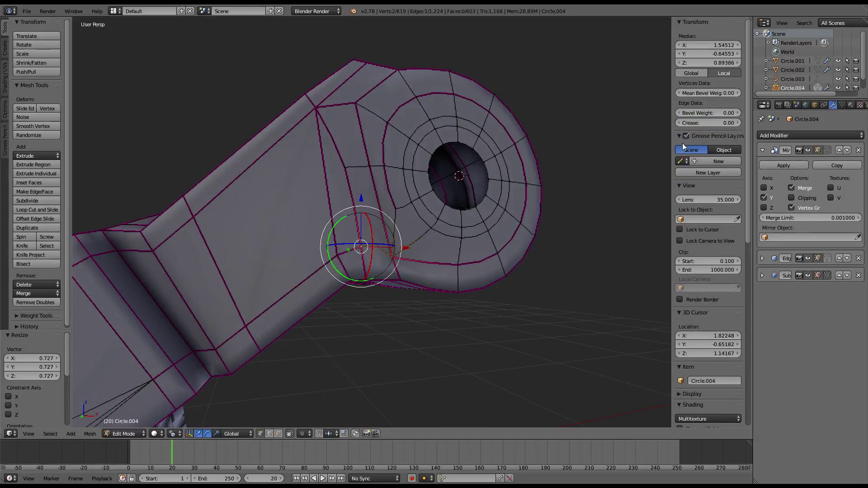
{"action": "left_click_drag", "start_coordinate": [720, 122], "coordinate": [741, 122]}
{"action": "mouse_move", "coordinate": [397, 198]}
{"action": "middle_mouse_down"}
{"action": "mouse_move", "coordinate": [379, 205]}
{"action": "mouse_move", "coordinate": [314, 371]}
{"action": "middle_mouse_up"}
{"action": "key", "text": "Tab"}
{"action": "key", "text": "Tab"}
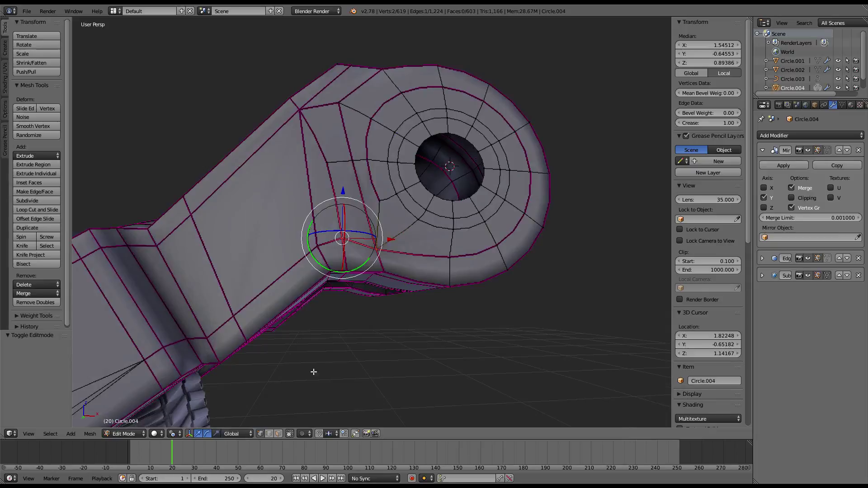
{"action": "left_click", "coordinate": [279, 434]}
Select all the round head's side faces around the pivot hole.
{"action": "right_click", "coordinate": [334, 243]}
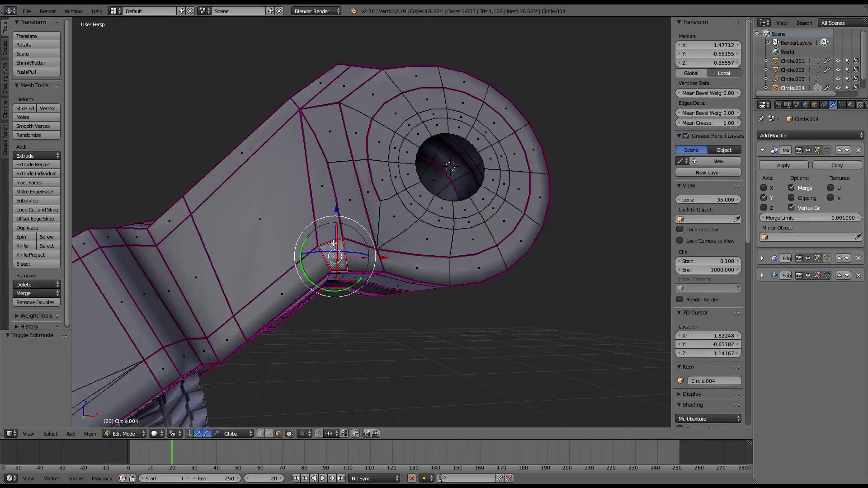
{"action": "right_click", "coordinate": [337, 94], "text": "ctrl"}
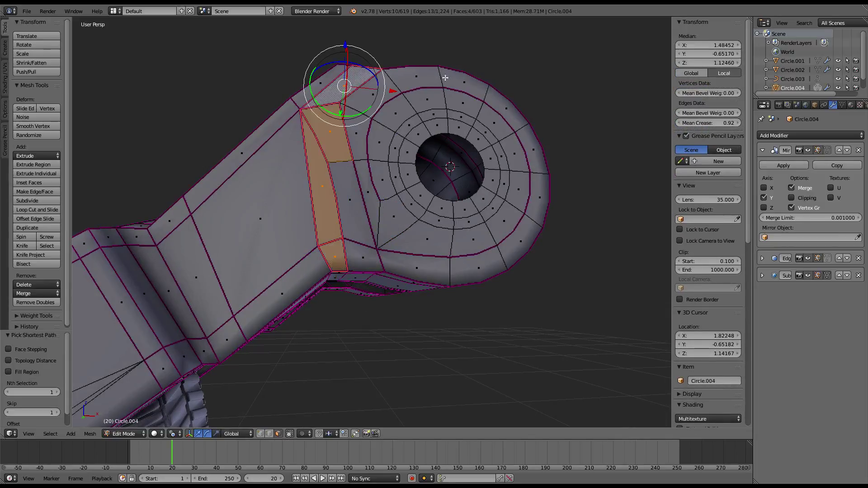
{"action": "right_click", "coordinate": [485, 90], "text": "ctrl"}
{"action": "right_click", "coordinate": [537, 182], "text": "ctrl"}
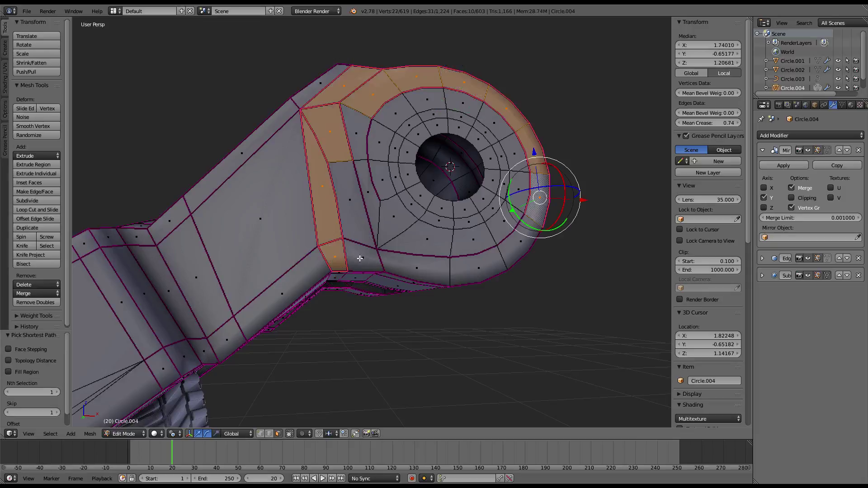
{"action": "right_click", "coordinate": [359, 201], "text": "ctrl"}
{"action": "right_click", "coordinate": [359, 128], "text": "ctrl"}
{"action": "right_click", "coordinate": [494, 244], "text": "ctrl"}
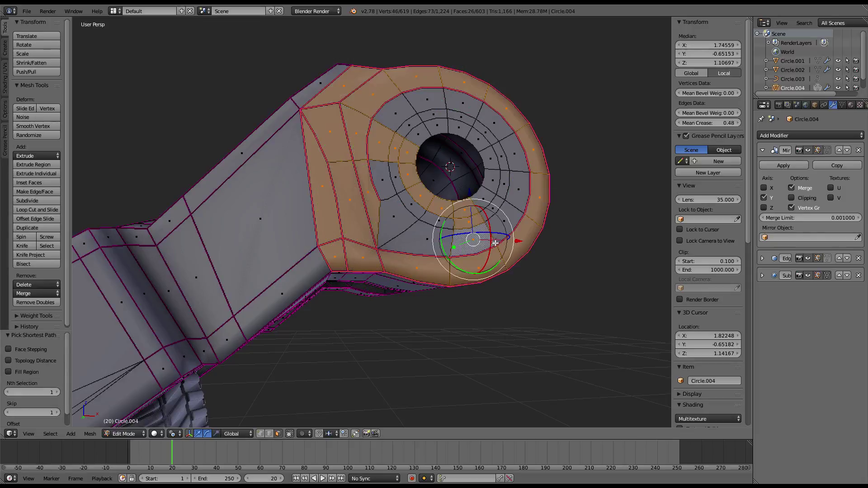
{"action": "right_click", "coordinate": [421, 239], "text": "ctrl"}
{"action": "right_click", "coordinate": [403, 203], "text": "ctrl"}
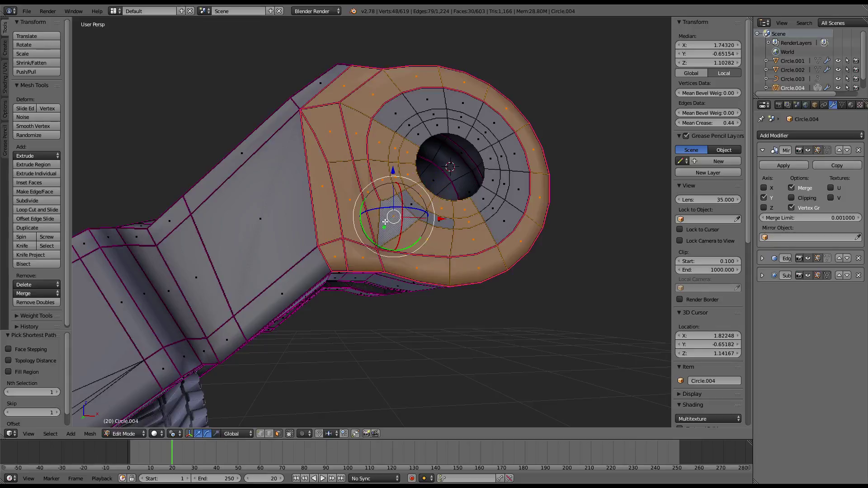
{"action": "right_click", "coordinate": [407, 212], "text": "ctrl"}
{"action": "right_click", "coordinate": [436, 219], "text": "ctrl"}
{"action": "right_click", "coordinate": [517, 200], "text": "ctrl"}
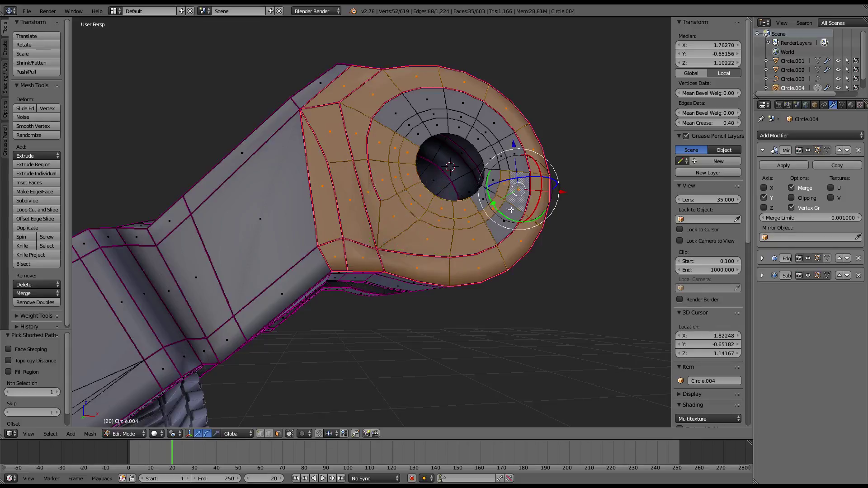
{"action": "right_click", "coordinate": [501, 190], "text": "ctrl"}
{"action": "right_click", "coordinate": [513, 151], "text": "ctrl"}
{"action": "right_click", "coordinate": [482, 179], "text": "ctrl"}
{"action": "right_click", "coordinate": [494, 161], "text": "ctrl"}
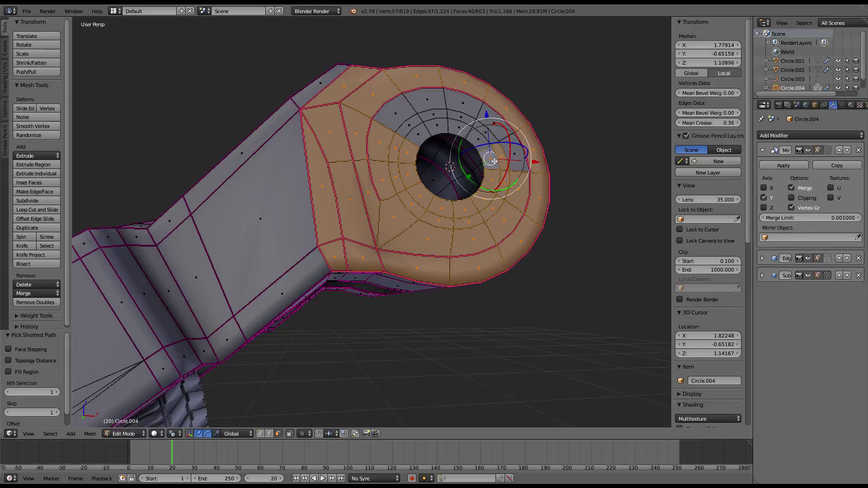
{"action": "right_click", "coordinate": [515, 140], "text": "ctrl"}
{"action": "right_click", "coordinate": [494, 127], "text": "ctrl"}
{"action": "right_click", "coordinate": [404, 114], "text": "ctrl"}
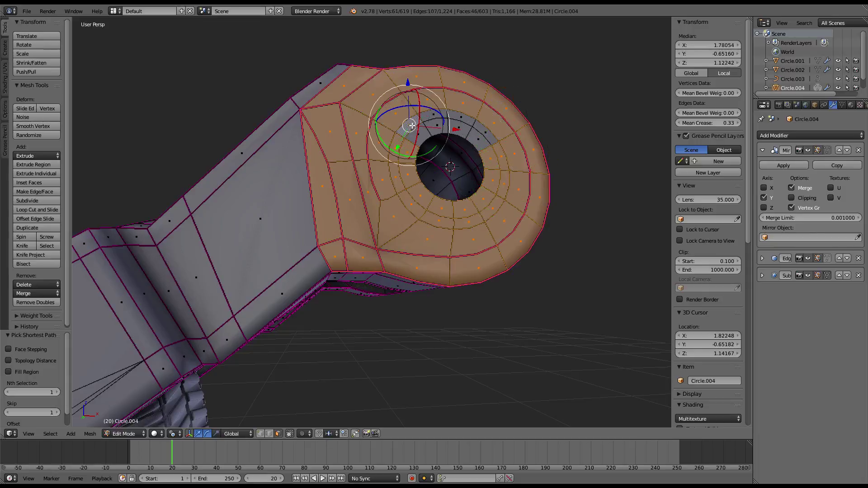
{"action": "right_click", "coordinate": [475, 136], "text": "ctrl"}
{"action": "right_click", "coordinate": [419, 135], "text": "ctrl"}
Scale the selected head faces to 0 along Y to flatten them.
{"action": "mouse_move", "coordinate": [419, 136]}
{"action": "middle_mouse_down"}
{"action": "mouse_move", "coordinate": [532, 204]}
{"action": "mouse_move", "coordinate": [467, 168]}
{"action": "middle_mouse_up"}
{"action": "key", "text": "s"}
{"action": "key", "text": "y"}
{"action": "key", "text": "0"}
{"action": "key", "text": "Return"}
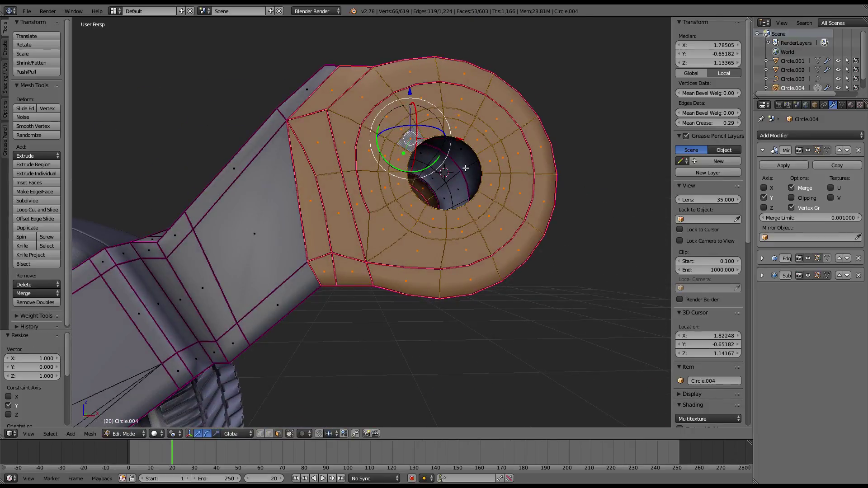
{"action": "mouse_move", "coordinate": [396, 214]}
{"action": "middle_mouse_down"}
{"action": "mouse_move", "coordinate": [418, 236]}
{"action": "mouse_move", "coordinate": [393, 226]}
{"action": "middle_mouse_up"}
{"action": "scroll", "coordinate": [393, 227], "scroll_direction": "up", "scroll_amount": 1}
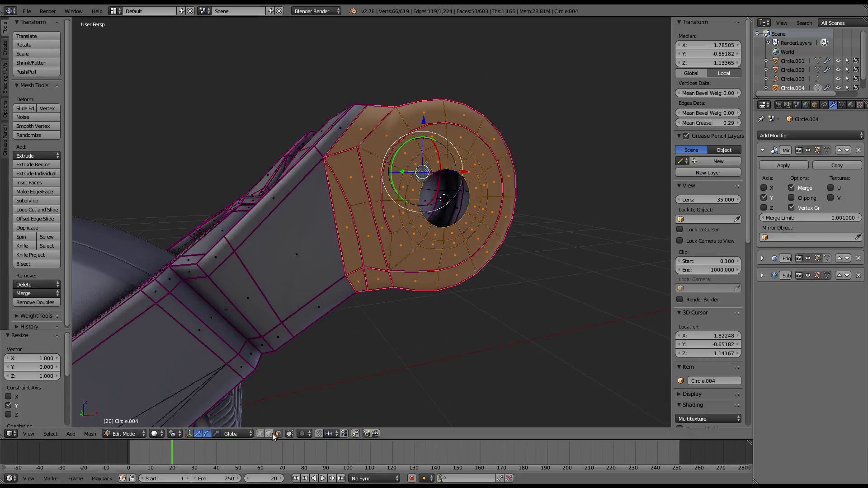
Slide the arm's elbow edge into a new position with three successive edge slides.
{"action": "right_click", "coordinate": [358, 266]}
{"action": "key", "text": "g"}
{"action": "key", "text": "g"}
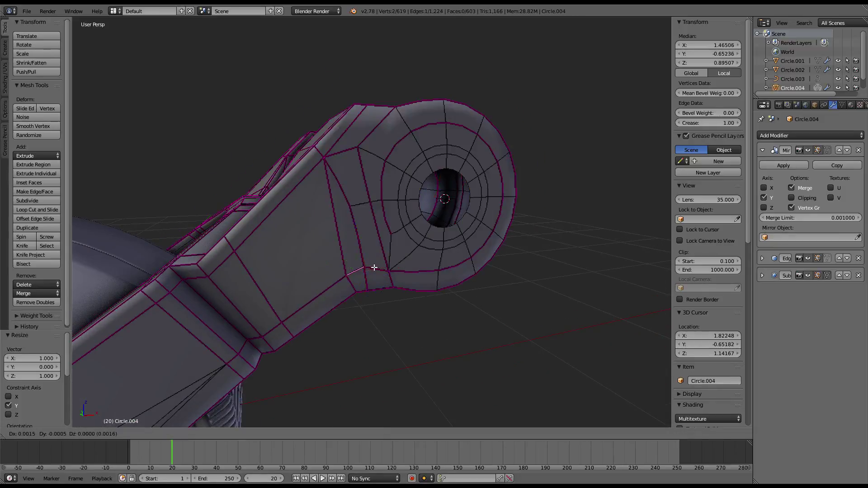
{"action": "left_click", "coordinate": [378, 272]}
{"action": "key", "text": "g"}
{"action": "key", "text": "g"}
{"action": "left_click", "coordinate": [374, 265]}
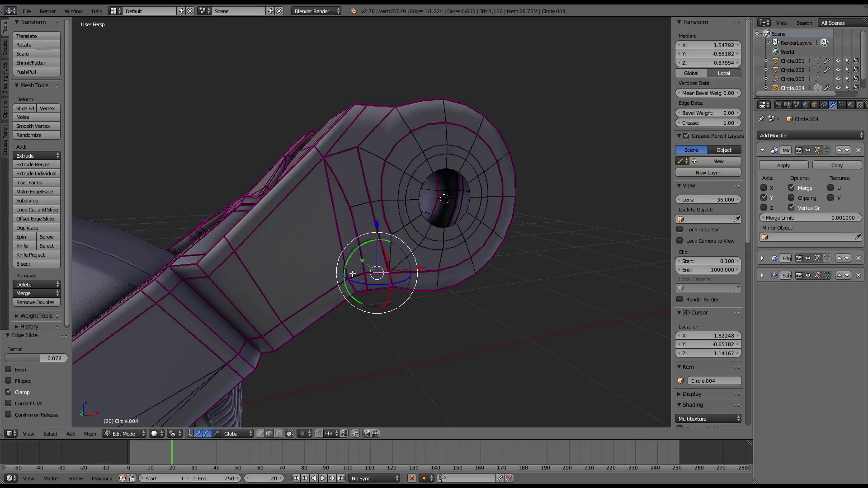
{"action": "key", "text": "g"}
{"action": "key", "text": "g"}
{"action": "left_click", "coordinate": [357, 277]}
Check the shape outside Edit Mode, then in face select pick the elbow faces toward the eyelet.
{"action": "key", "text": "Tab"}
{"action": "mouse_move", "coordinate": [357, 277]}
{"action": "middle_mouse_down"}
{"action": "mouse_move", "coordinate": [404, 184]}
{"action": "mouse_move", "coordinate": [368, 184]}
{"action": "mouse_move", "coordinate": [351, 196]}
{"action": "middle_mouse_up"}
{"action": "key", "text": "Tab"}
{"action": "scroll", "coordinate": [373, 188], "scroll_direction": "up", "scroll_amount": 3}
{"action": "scroll", "coordinate": [373, 188], "scroll_direction": "up", "scroll_amount": 1}
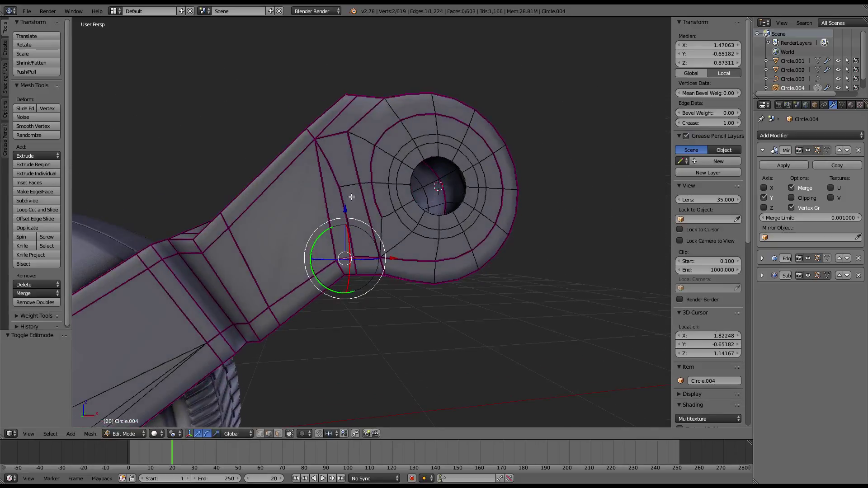
{"action": "left_click", "coordinate": [207, 434]}
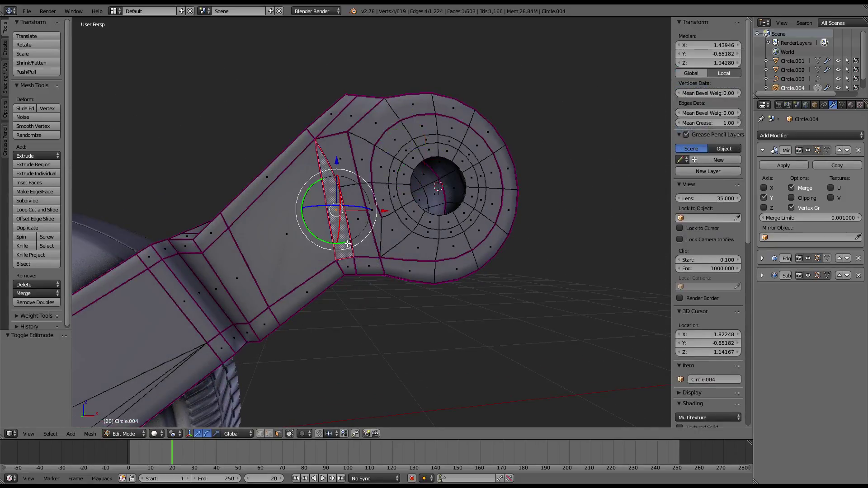
{"action": "left_click", "coordinate": [345, 265], "text": "alt"}
{"action": "left_click", "coordinate": [415, 275], "text": "shift"}
{"action": "right_click", "coordinate": [489, 130], "text": "ctrl"}
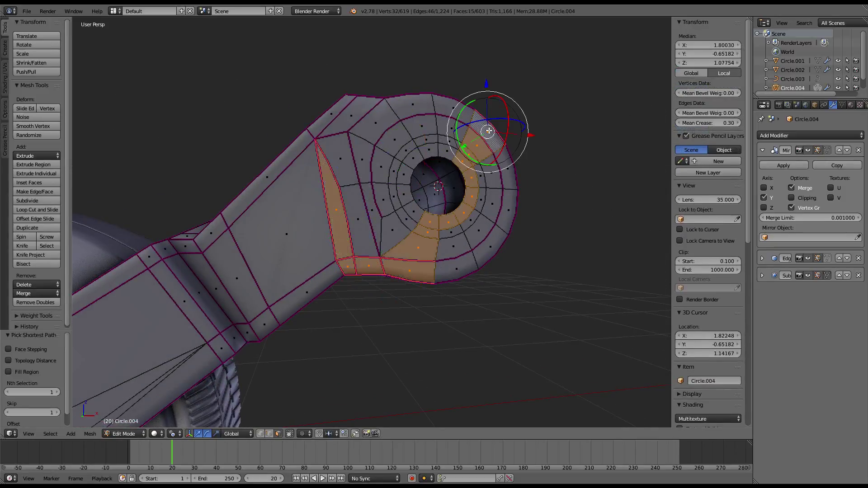
{"action": "middle_click_drag", "start_coordinate": [488, 130], "coordinate": [443, 154]}
Path-select faces down the arm and around the eyelet's lower, outer and top rim.
{"action": "right_click", "coordinate": [317, 121]}
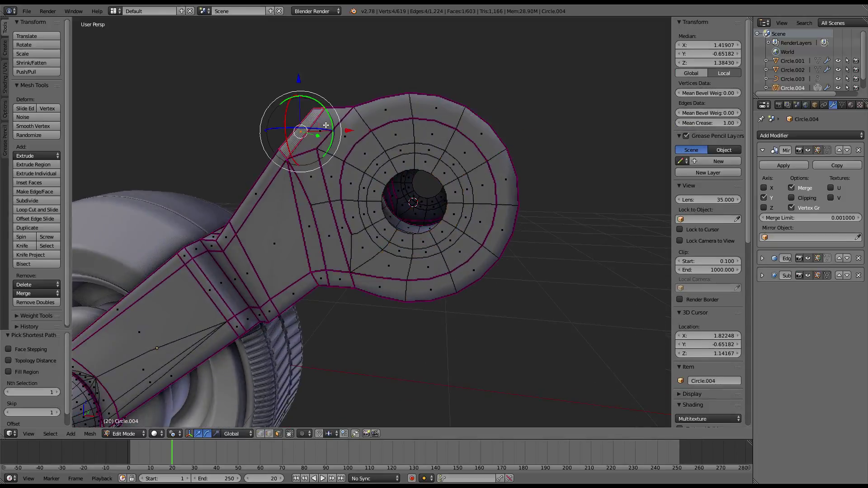
{"action": "right_click", "coordinate": [308, 235], "text": "ctrl"}
{"action": "right_click", "coordinate": [321, 272], "text": "ctrl"}
{"action": "right_click", "coordinate": [456, 293], "text": "ctrl"}
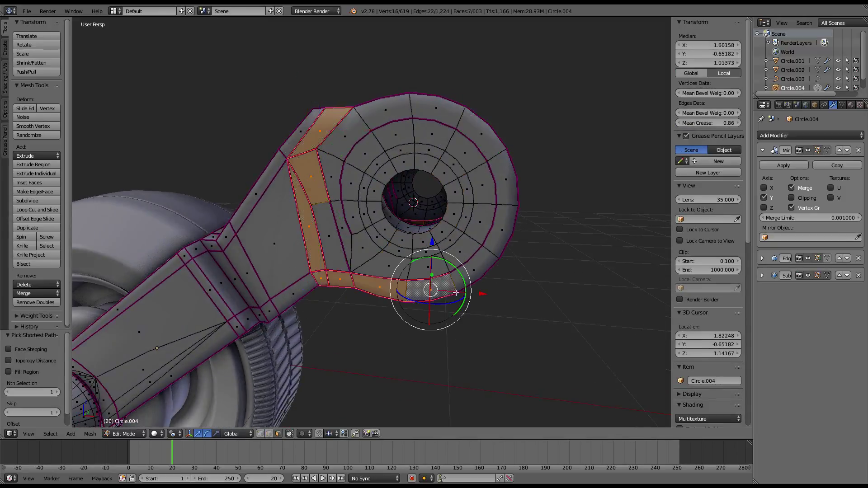
{"action": "right_click", "coordinate": [499, 188], "text": "ctrl"}
{"action": "right_click", "coordinate": [378, 109], "text": "ctrl"}
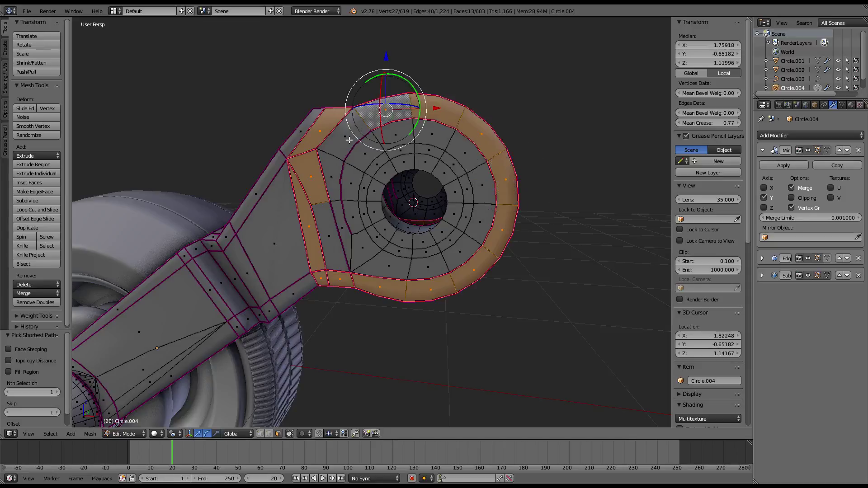
{"action": "right_click", "coordinate": [335, 134], "text": "ctrl"}
{"action": "right_click", "coordinate": [339, 235], "text": "ctrl"}
{"action": "right_click", "coordinate": [384, 265], "text": "ctrl"}
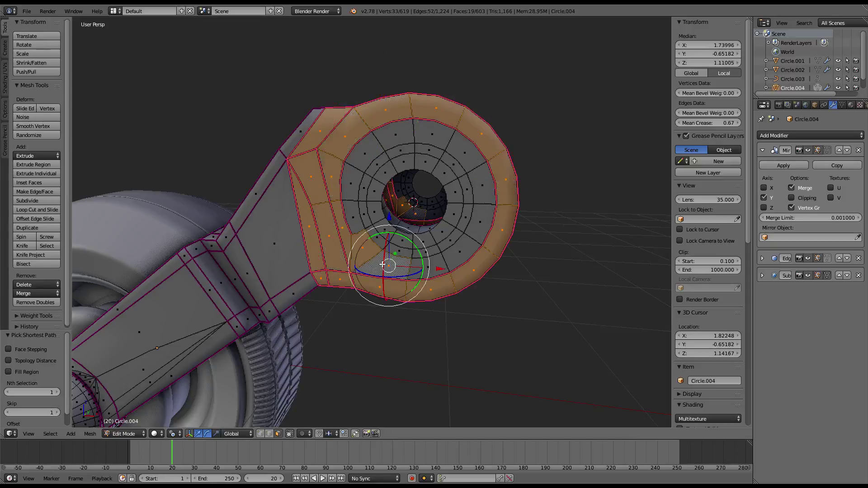
Add the eyelet's inner ring faces to the face selection.
{"action": "right_click", "coordinate": [477, 230], "text": "ctrl"}
{"action": "right_click", "coordinate": [483, 156], "text": "ctrl"}
{"action": "right_click", "coordinate": [349, 183], "text": "ctrl"}
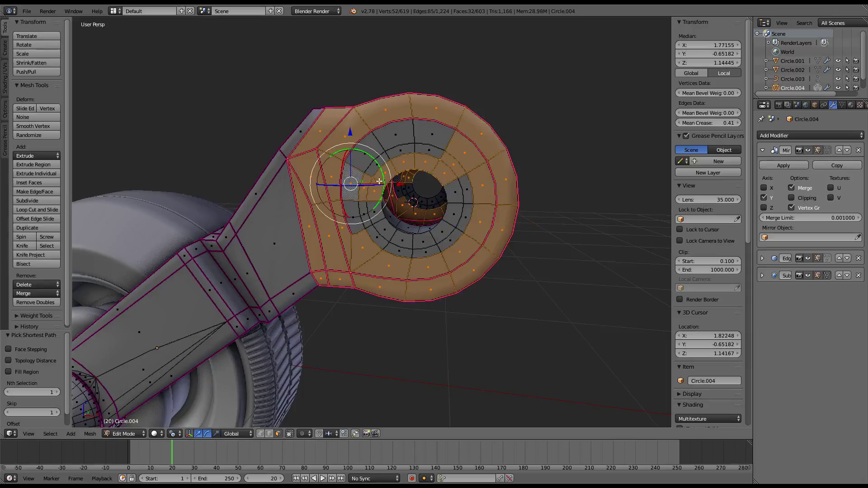
{"action": "right_click", "coordinate": [470, 152], "text": "ctrl"}
{"action": "right_click", "coordinate": [401, 121], "text": "ctrl"}
{"action": "right_click", "coordinate": [362, 156], "text": "ctrl"}
{"action": "right_click", "coordinate": [359, 219], "text": "ctrl"}
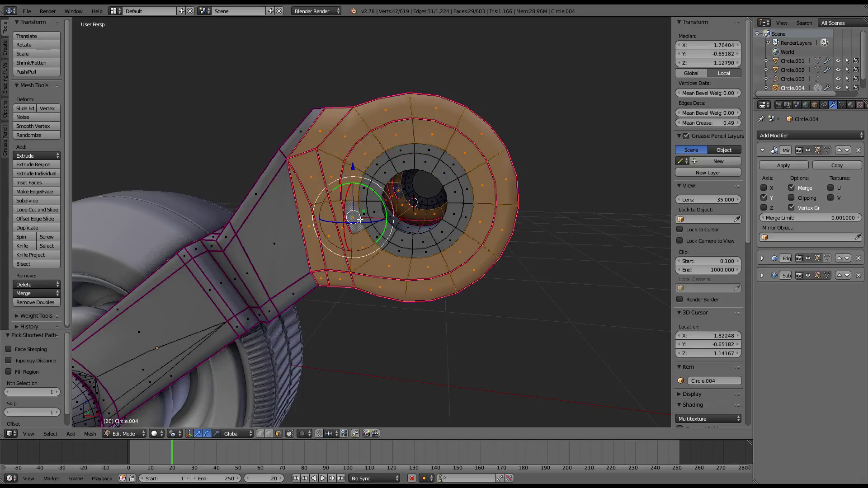
{"action": "right_click", "coordinate": [459, 234], "text": "ctrl"}
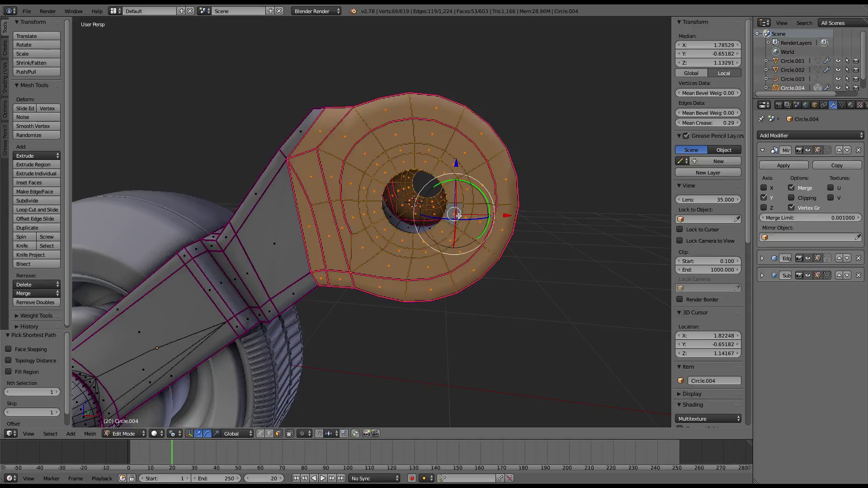
{"action": "mouse_move", "coordinate": [456, 168]}
{"action": "middle_mouse_down"}
{"action": "mouse_move", "coordinate": [494, 178]}
{"action": "mouse_move", "coordinate": [519, 170]}
{"action": "mouse_move", "coordinate": [449, 155]}
{"action": "mouse_move", "coordinate": [379, 225]}
{"action": "middle_mouse_up"}
Inset the selected eyelet faces with thickness 0.0237 and depth 0.
{"action": "key", "text": "ctrl+f"}
{"action": "left_click", "coordinate": [519, 170]}
{"action": "left_click", "coordinate": [514, 185]}
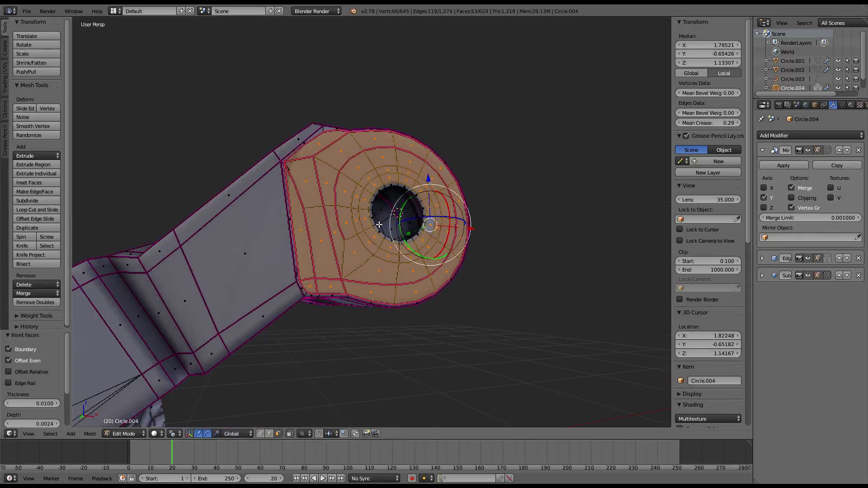
{"action": "left_click_drag", "start_coordinate": [30, 403], "coordinate": [50, 403]}
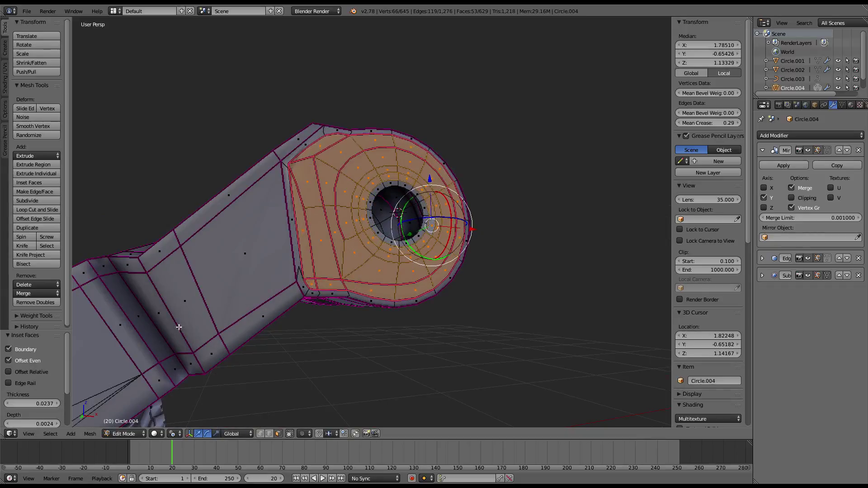
{"action": "mouse_move", "coordinate": [397, 226]}
{"action": "middle_mouse_down"}
{"action": "mouse_move", "coordinate": [434, 194]}
{"action": "mouse_move", "coordinate": [316, 263]}
{"action": "middle_mouse_up"}
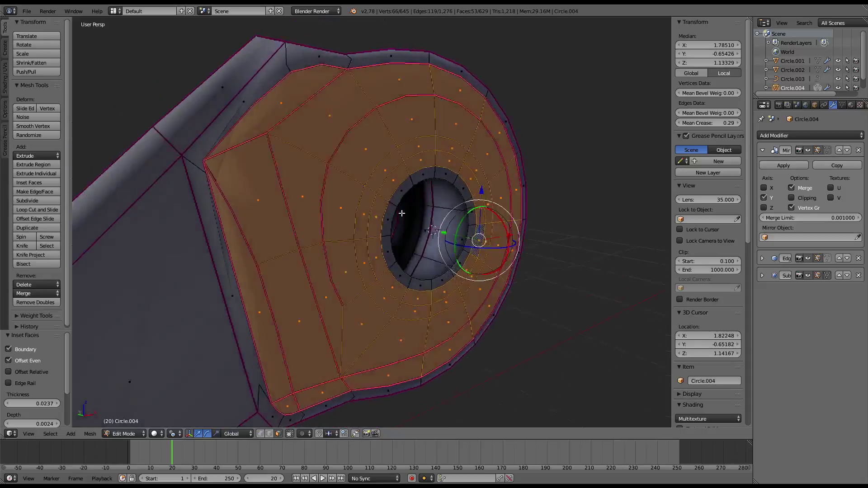
{"action": "left_click", "coordinate": [54, 427]}
{"action": "type", "text": "0"}
{"action": "key", "text": "Return"}
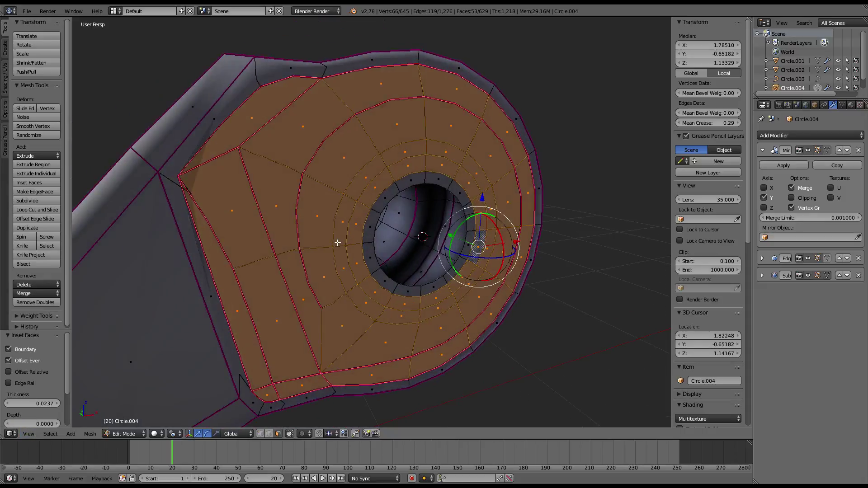
Move the inset eyelet faces -0.039 along Y and select the elbow face loop.
{"action": "mouse_move", "coordinate": [426, 216]}
{"action": "middle_mouse_down"}
{"action": "mouse_move", "coordinate": [398, 179]}
{"action": "mouse_move", "coordinate": [415, 180]}
{"action": "middle_mouse_up"}
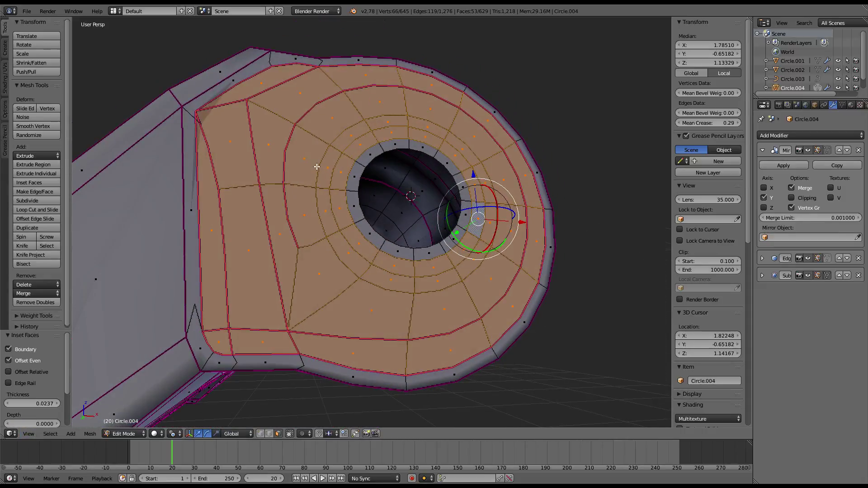
{"action": "middle_click_drag", "start_coordinate": [317, 167], "coordinate": [481, 211]}
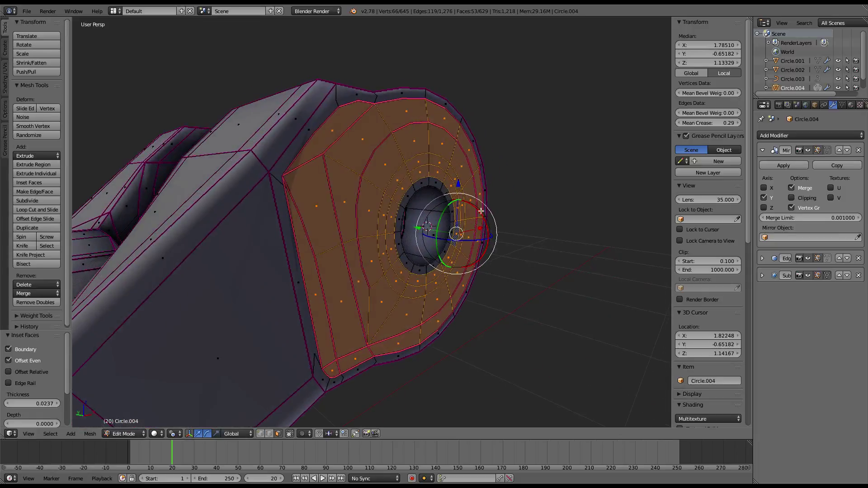
{"action": "left_click_drag", "start_coordinate": [416, 232], "coordinate": [428, 228]}
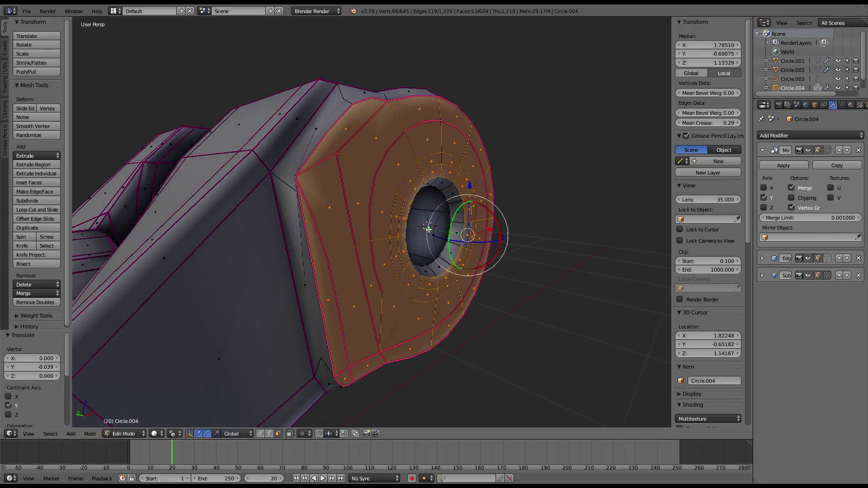
{"action": "left_click", "coordinate": [289, 178], "text": "alt"}
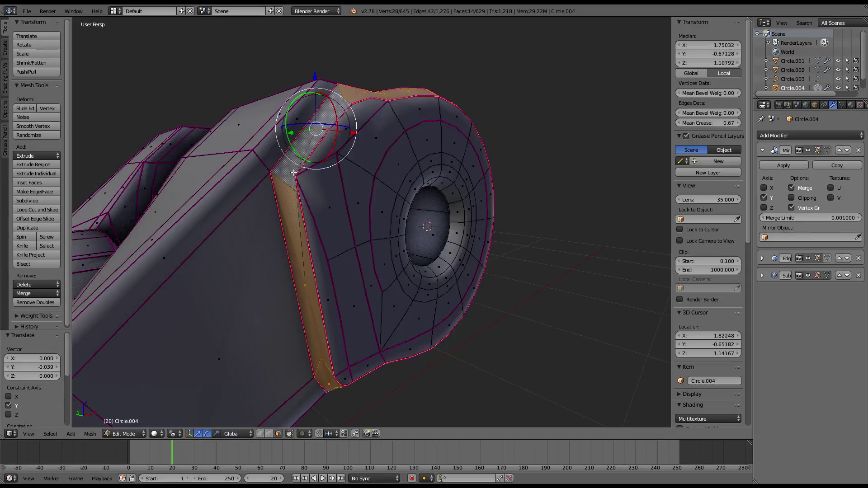
Raise the crease of the selected elbow loop to 1.00 and switch to edge select.
{"action": "left_click_drag", "start_coordinate": [707, 123], "coordinate": [740, 122]}
{"action": "mouse_move", "coordinate": [501, 165]}
{"action": "middle_mouse_down"}
{"action": "mouse_move", "coordinate": [489, 159]}
{"action": "mouse_move", "coordinate": [457, 197]}
{"action": "middle_mouse_up"}
{"action": "left_click", "coordinate": [268, 433]}
{"action": "middle_click_drag", "start_coordinate": [362, 253], "coordinate": [391, 221]}
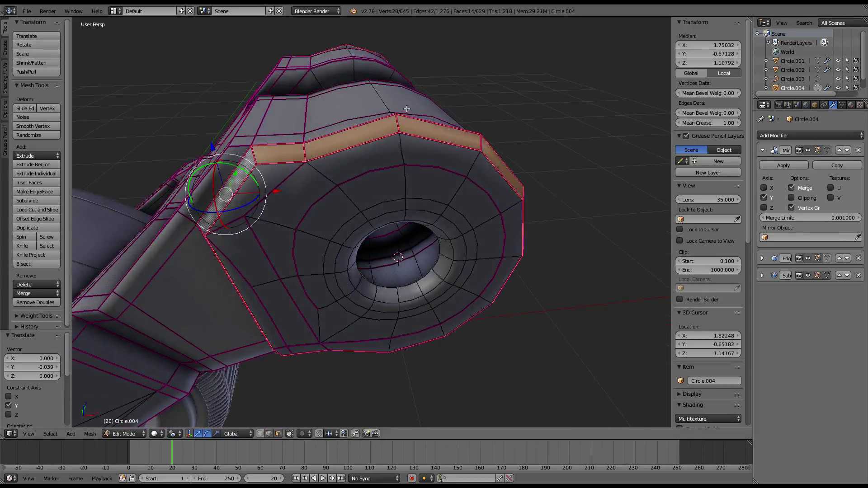
Pick several edges around the eyelet, then switch back to face select.
{"action": "left_click", "coordinate": [399, 125]}
{"action": "middle_click_drag", "start_coordinate": [398, 124], "coordinate": [350, 126]}
{"action": "left_click", "coordinate": [349, 148], "text": "shift"}
{"action": "left_click", "coordinate": [386, 253], "text": "shift"}
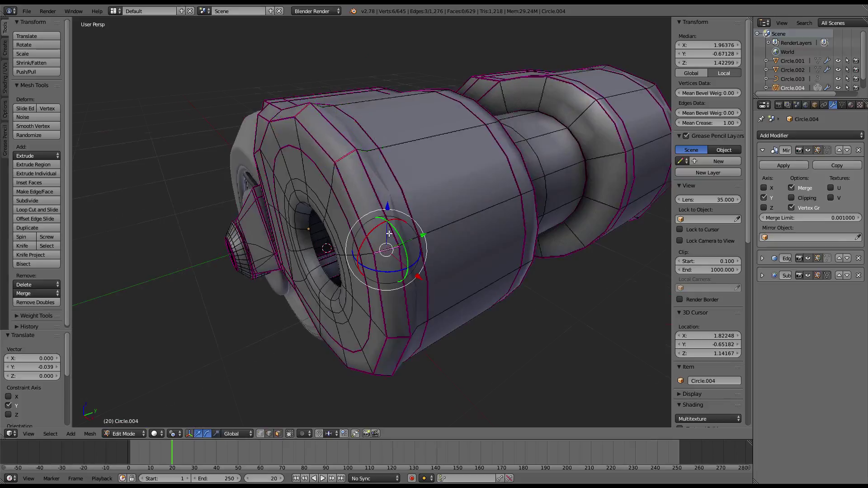
{"action": "middle_click_drag", "start_coordinate": [386, 254], "coordinate": [405, 165]}
{"action": "left_click", "coordinate": [447, 162], "text": "shift"}
{"action": "left_click", "coordinate": [440, 190], "text": "shift"}
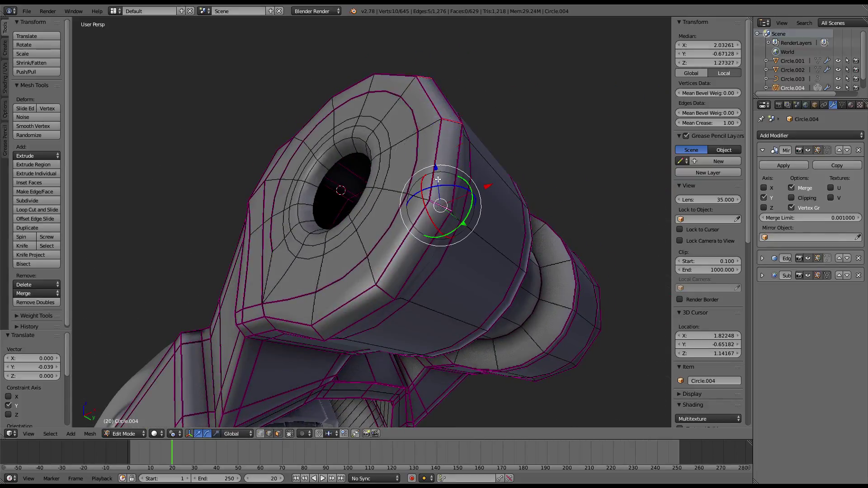
{"action": "middle_click_drag", "start_coordinate": [381, 251], "coordinate": [419, 230]}
{"action": "left_click", "coordinate": [449, 256], "text": "shift"}
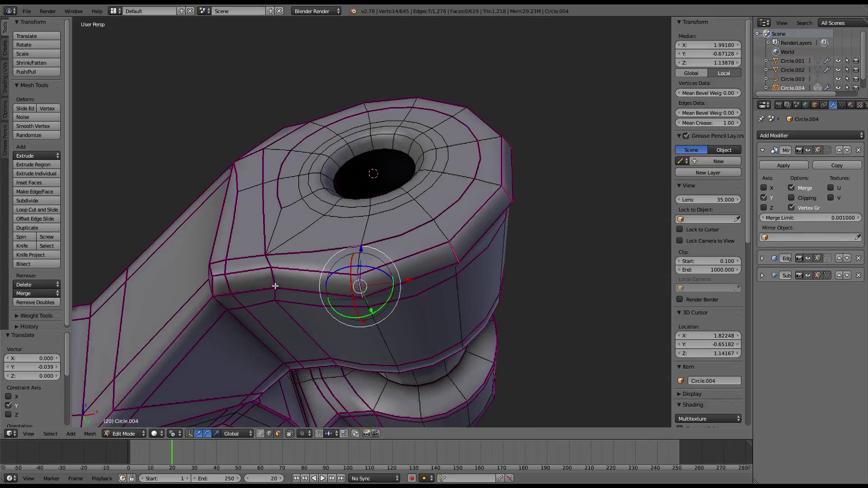
{"action": "key", "text": "3"}
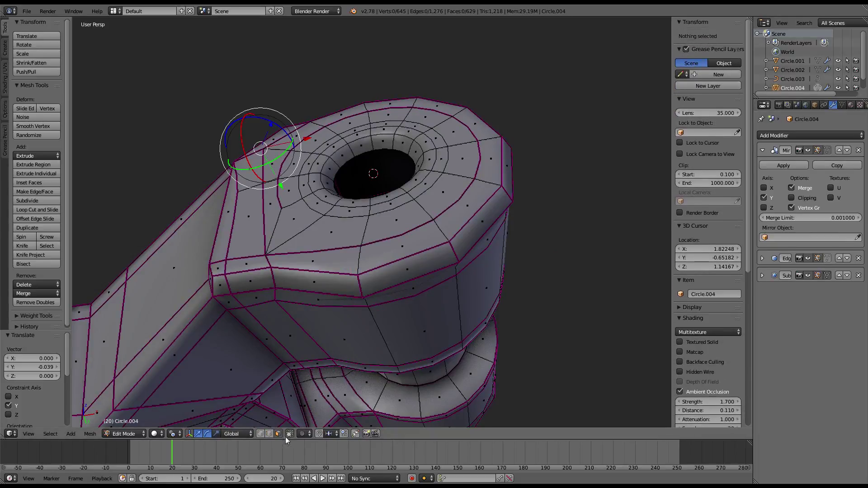
Select the eyelet rim edges and remove their crease.
{"action": "key", "text": "Tab"}
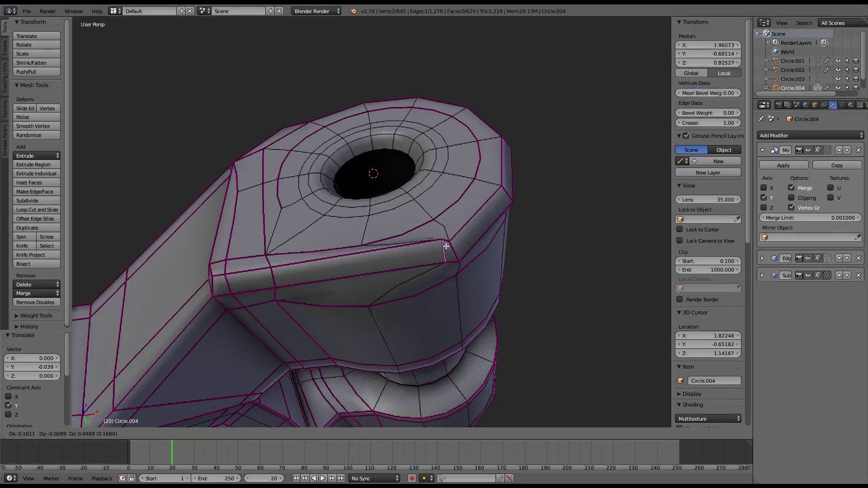
{"action": "mouse_move", "coordinate": [371, 282]}
{"action": "middle_mouse_down"}
{"action": "mouse_move", "coordinate": [418, 236]}
{"action": "mouse_move", "coordinate": [401, 218]}
{"action": "mouse_move", "coordinate": [435, 120]}
{"action": "mouse_move", "coordinate": [410, 177]}
{"action": "mouse_move", "coordinate": [338, 156]}
{"action": "mouse_move", "coordinate": [343, 205]}
{"action": "mouse_move", "coordinate": [408, 217]}
{"action": "mouse_move", "coordinate": [397, 213]}
{"action": "mouse_move", "coordinate": [453, 206]}
{"action": "mouse_move", "coordinate": [392, 232]}
{"action": "mouse_move", "coordinate": [490, 232]}
{"action": "middle_mouse_up"}
{"action": "key", "text": "Tab"}
{"action": "right_click", "coordinate": [335, 172]}
{"action": "right_click", "coordinate": [436, 116], "text": "shift"}
{"action": "middle_click_drag", "start_coordinate": [460, 125], "coordinate": [381, 119]}
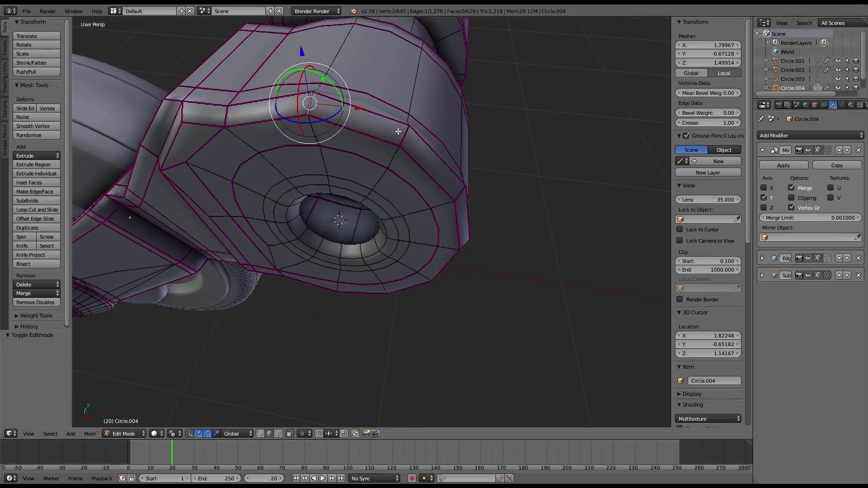
{"action": "right_click", "coordinate": [398, 131], "text": "shift"}
{"action": "mouse_move", "coordinate": [424, 154]}
{"action": "middle_mouse_down"}
{"action": "mouse_move", "coordinate": [438, 162]}
{"action": "mouse_move", "coordinate": [439, 87]}
{"action": "middle_mouse_up"}
{"action": "right_click", "coordinate": [471, 204], "text": "shift"}
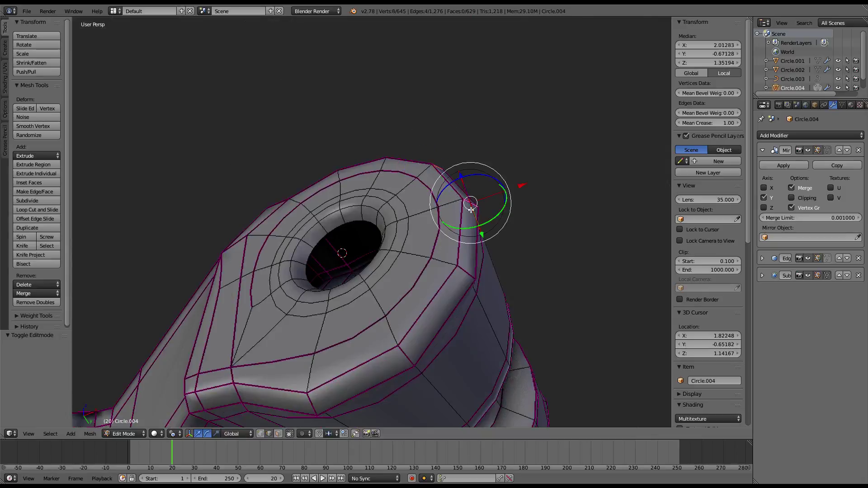
{"action": "right_click", "coordinate": [463, 263], "text": "shift"}
{"action": "middle_click_drag", "start_coordinate": [463, 263], "coordinate": [467, 201]}
{"action": "right_click", "coordinate": [444, 231], "text": "shift"}
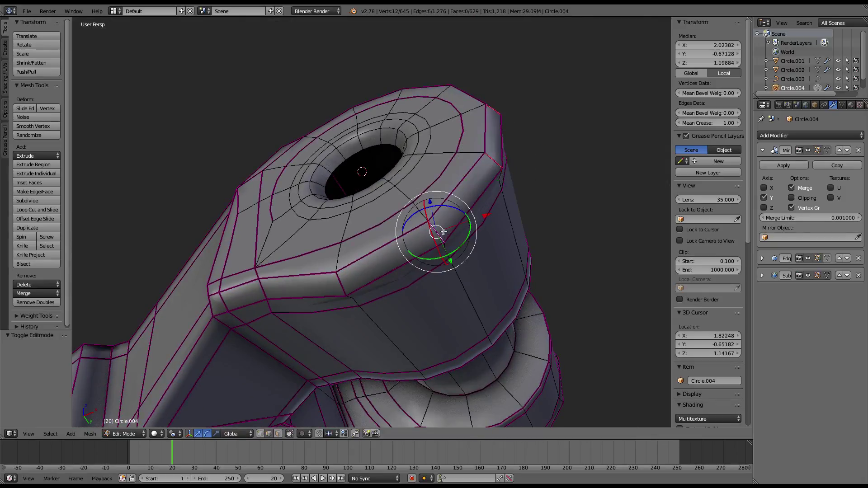
{"action": "right_click", "coordinate": [344, 283], "text": "shift"}
{"action": "left_click_drag", "start_coordinate": [728, 123], "coordinate": [696, 123]}
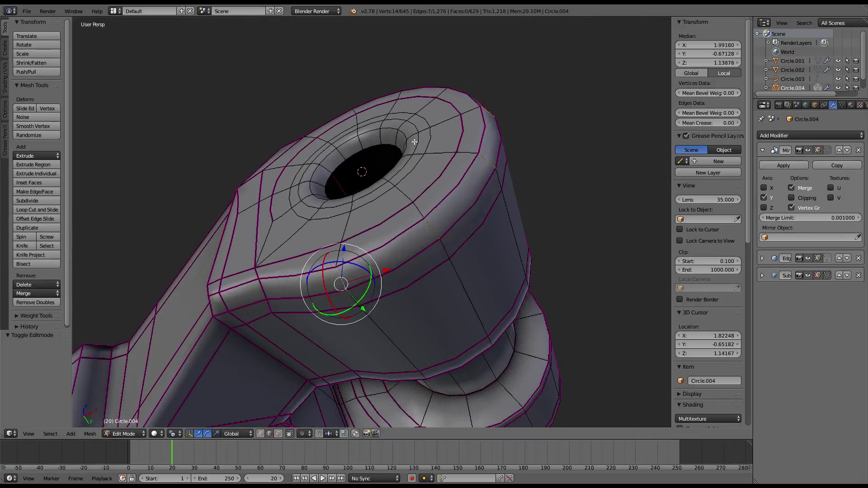
Select an edge near the elbow and move it into a new position.
{"action": "scroll", "coordinate": [398, 142], "scroll_direction": "down", "scroll_amount": 3}
{"action": "middle_click_drag", "start_coordinate": [382, 141], "coordinate": [411, 207]}
{"action": "scroll", "coordinate": [354, 149], "scroll_direction": "up", "scroll_amount": 2}
{"action": "scroll", "coordinate": [428, 179], "scroll_direction": "up", "scroll_amount": 2}
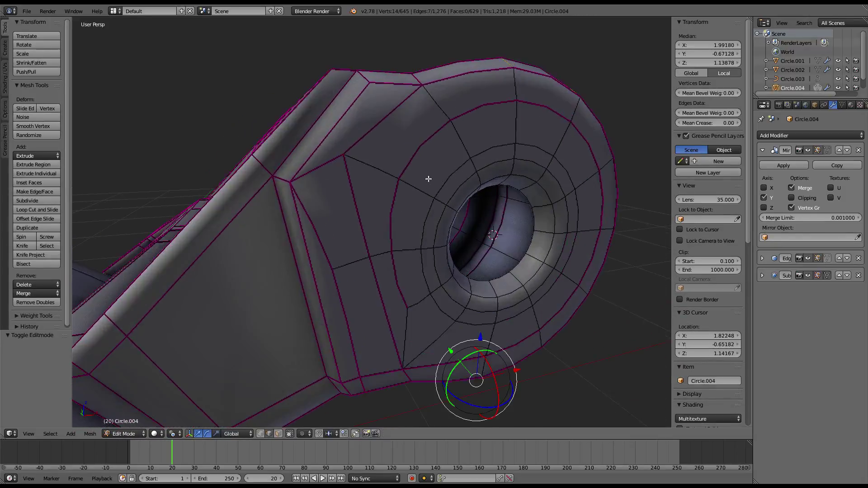
{"action": "middle_click_drag", "start_coordinate": [428, 179], "coordinate": [345, 217]}
{"action": "right_click", "coordinate": [329, 236]}
{"action": "right_click", "coordinate": [357, 207]}
{"action": "key", "text": "g"}
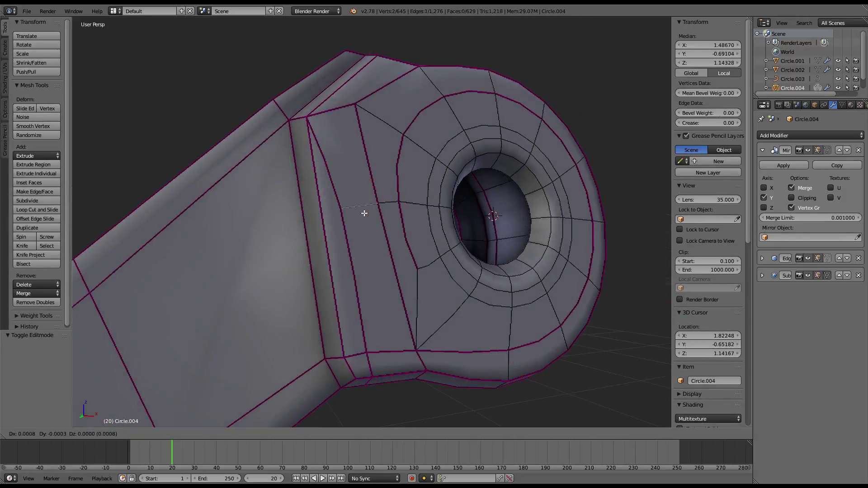
{"action": "left_click", "coordinate": [367, 192]}
Select the eyelet hole edge loop plus the bottom and vertical border loops.
{"action": "mouse_move", "coordinate": [367, 192]}
{"action": "middle_mouse_down"}
{"action": "mouse_move", "coordinate": [378, 214]}
{"action": "mouse_move", "coordinate": [367, 180]}
{"action": "middle_mouse_up"}
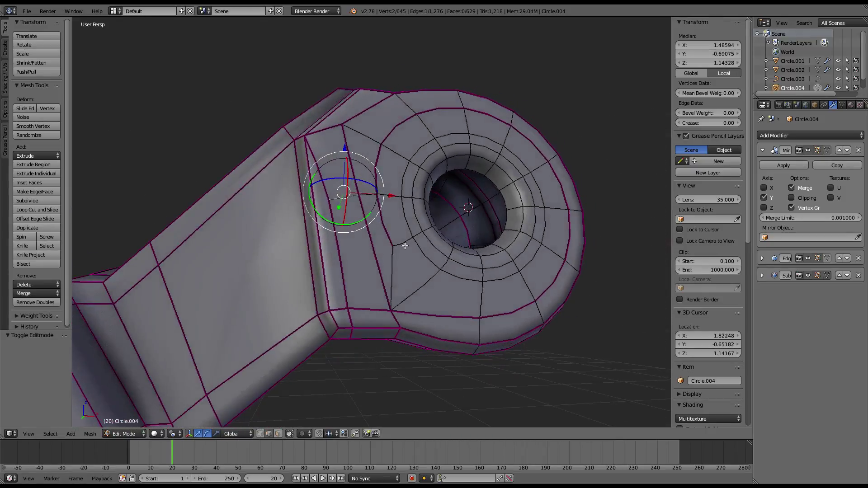
{"action": "middle_click_drag", "start_coordinate": [405, 245], "coordinate": [402, 180]}
{"action": "right_click", "coordinate": [398, 203], "text": "alt"}
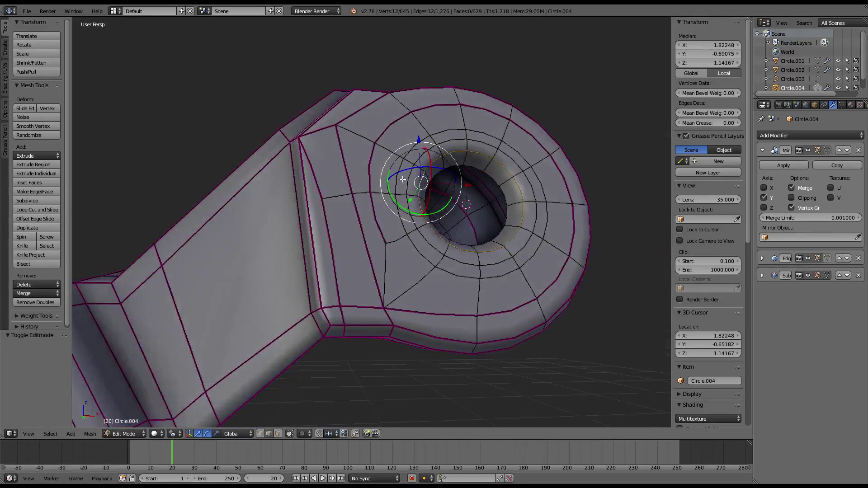
{"action": "right_click", "coordinate": [366, 326], "text": "alt+shift"}
{"action": "middle_click_drag", "start_coordinate": [324, 285], "coordinate": [353, 188]}
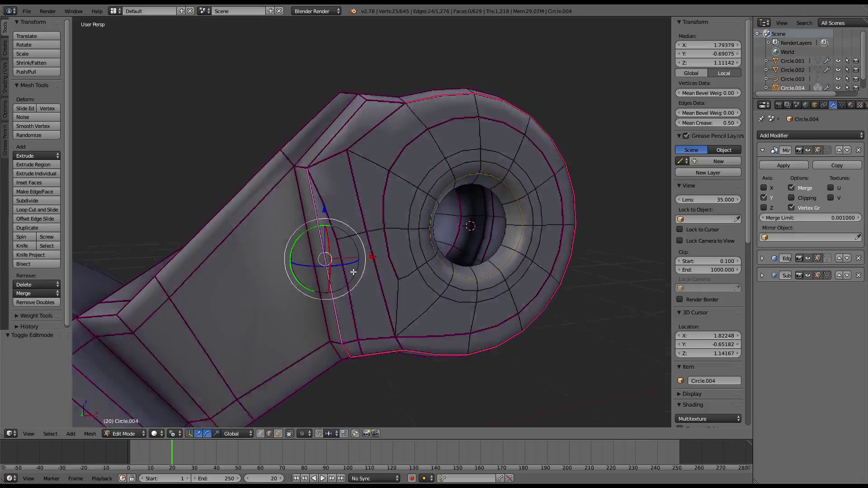
{"action": "left_click", "coordinate": [344, 143], "text": "alt+shift"}
Mark the border loops as a seam, select the linked eyelet faces, and inset them by 0.01.
{"action": "key", "text": "ctrl+e"}
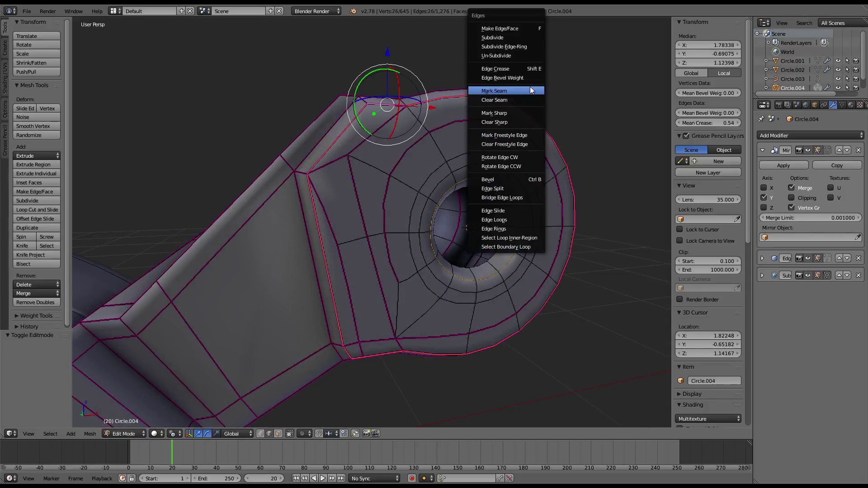
{"action": "left_click", "coordinate": [531, 90]}
{"action": "left_click", "coordinate": [278, 434]}
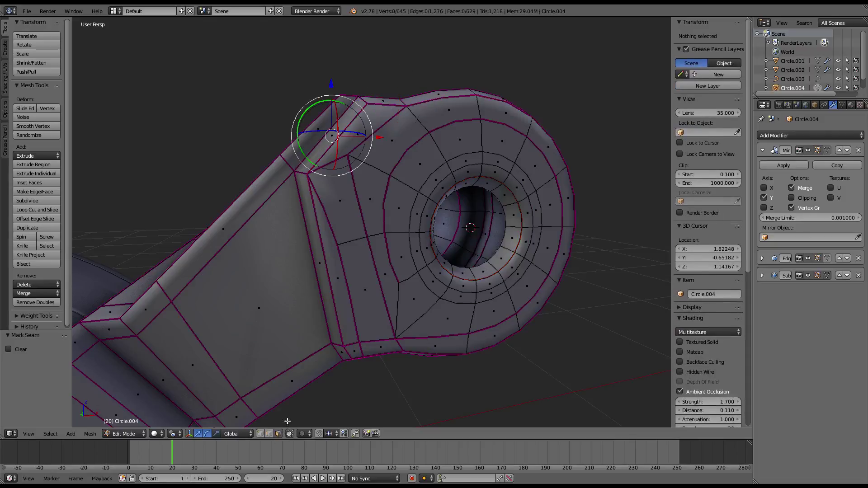
{"action": "right_click", "coordinate": [360, 242]}
{"action": "key", "text": "l"}
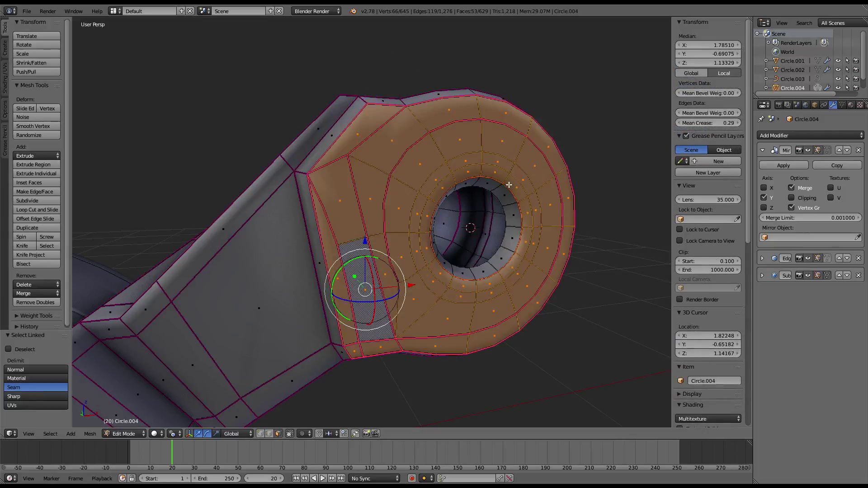
{"action": "key", "text": "ctrl+f"}
{"action": "left_click", "coordinate": [509, 187]}
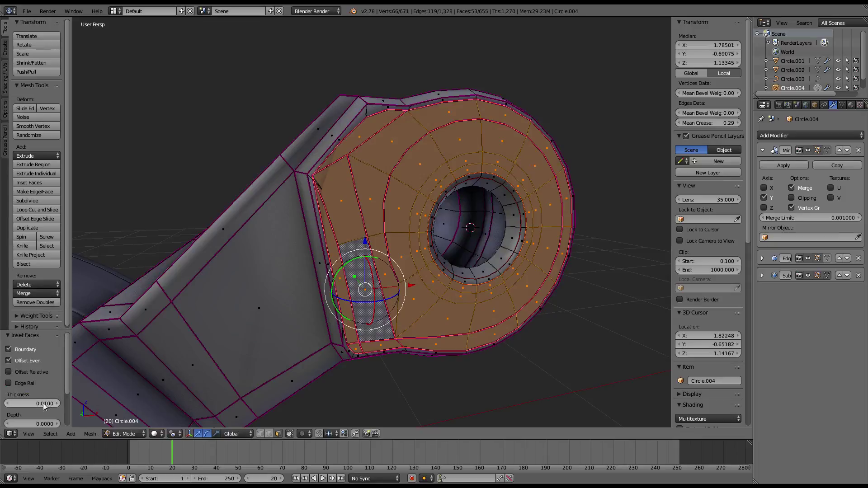
Remove the crease from the new border ring and select the neighbouring junction edge loops.
{"action": "right_click", "coordinate": [370, 111], "text": "alt"}
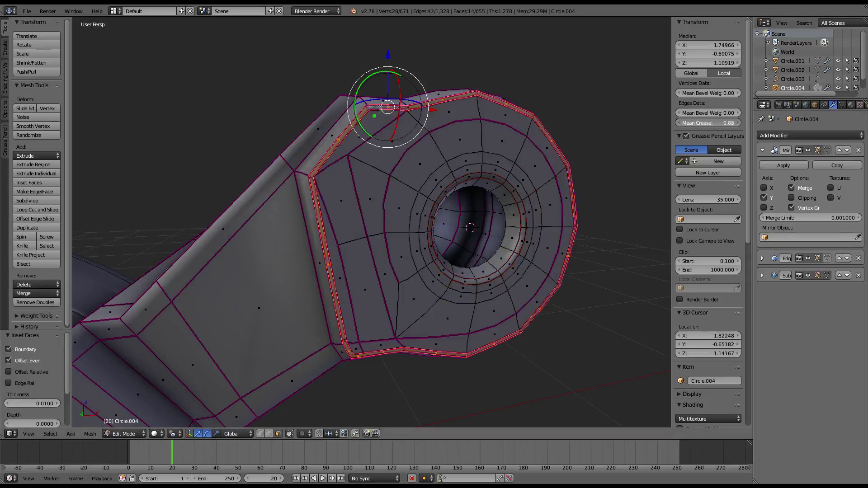
{"action": "middle_click_drag", "start_coordinate": [480, 243], "coordinate": [451, 214]}
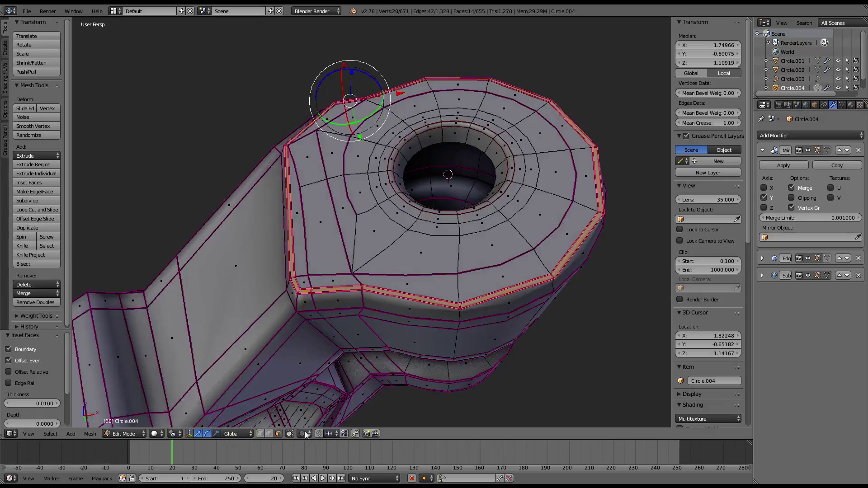
{"action": "right_click", "coordinate": [459, 306], "text": "ctrl+alt"}
{"action": "left_click_drag", "start_coordinate": [725, 127], "coordinate": [695, 126]}
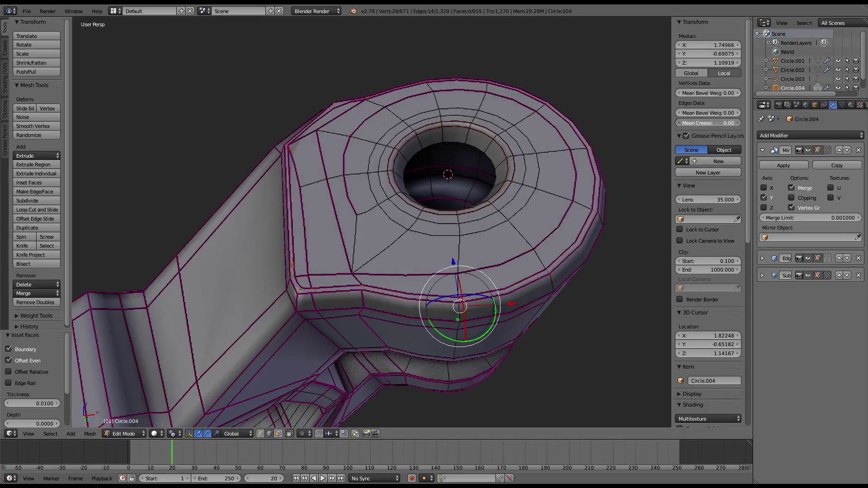
{"action": "right_click", "coordinate": [365, 298], "text": "alt"}
{"action": "right_click", "coordinate": [319, 298], "text": "alt+shift"}
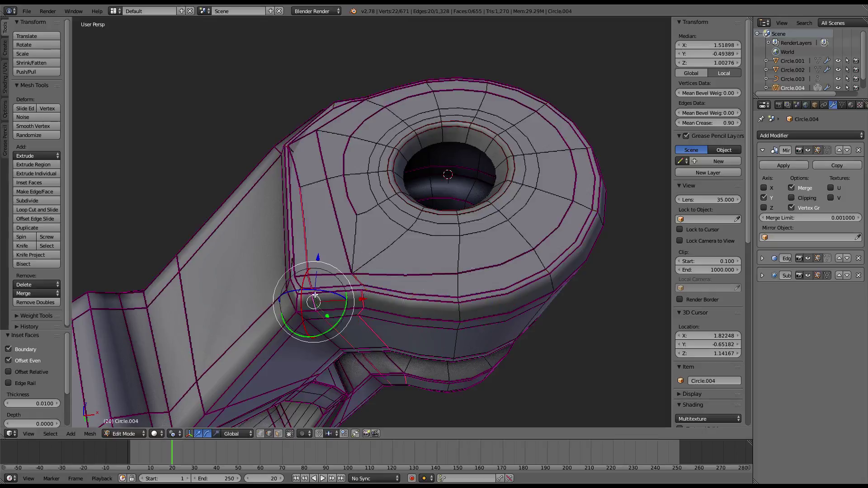
{"action": "right_click", "coordinate": [302, 296], "text": "alt"}
{"action": "middle_click_drag", "start_coordinate": [330, 235], "coordinate": [339, 294]}
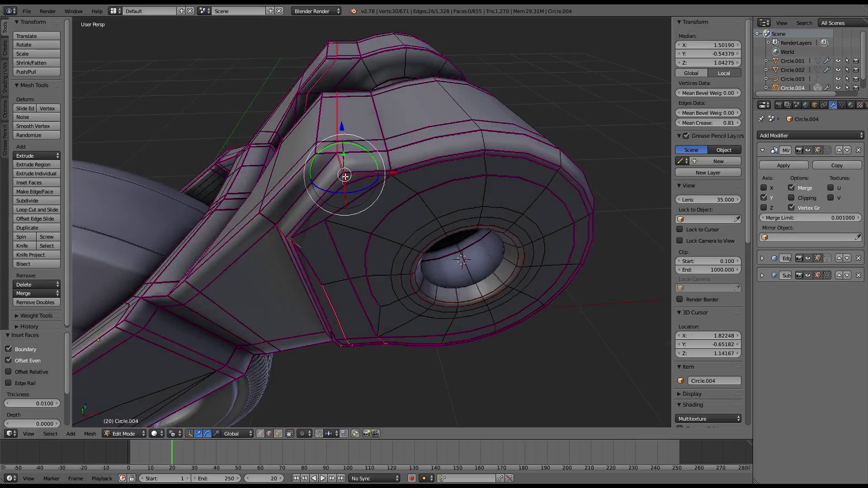
{"action": "middle_click_drag", "start_coordinate": [345, 177], "coordinate": [358, 319]}
{"action": "right_click", "coordinate": [347, 319], "text": "alt+shift"}
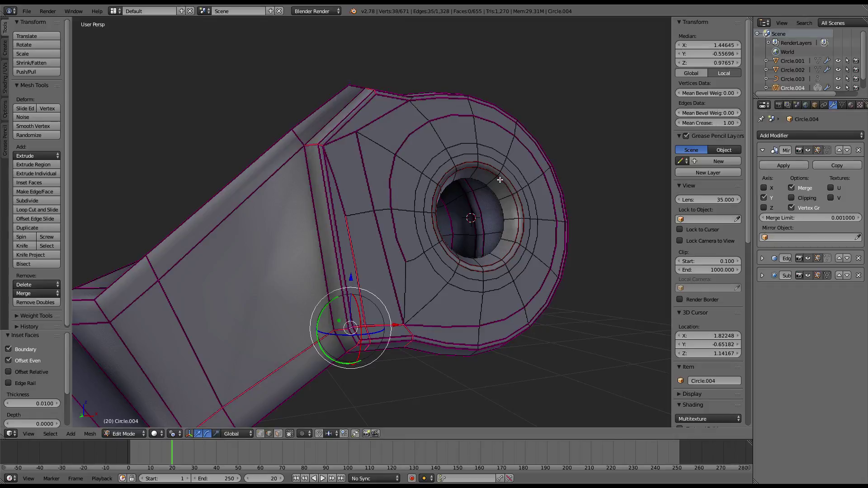
Toggle out of and back into Edit Mode to compare the arm's shape.
{"action": "scroll", "coordinate": [499, 180], "scroll_direction": "down", "scroll_amount": 4}
{"action": "key", "text": "Tab"}
{"action": "mouse_move", "coordinate": [294, 261]}
{"action": "middle_mouse_down"}
{"action": "mouse_move", "coordinate": [363, 185]}
{"action": "mouse_move", "coordinate": [356, 206]}
{"action": "mouse_move", "coordinate": [375, 207]}
{"action": "mouse_move", "coordinate": [321, 213]}
{"action": "mouse_move", "coordinate": [318, 248]}
{"action": "mouse_move", "coordinate": [295, 262]}
{"action": "mouse_move", "coordinate": [399, 127]}
{"action": "mouse_move", "coordinate": [435, 193]}
{"action": "mouse_move", "coordinate": [373, 196]}
{"action": "mouse_move", "coordinate": [521, 261]}
{"action": "middle_mouse_up"}
{"action": "key", "text": "Tab"}
{"action": "key", "text": "Tab"}
{"action": "key", "text": "Tab"}
{"action": "key", "text": "Tab"}
{"action": "scroll", "coordinate": [400, 134], "scroll_direction": "down", "scroll_amount": 2}
{"action": "scroll", "coordinate": [401, 142], "scroll_direction": "down", "scroll_amount": 2}
Subdivide the selected edges near the eyelet and slide the new edges into place.
{"action": "scroll", "coordinate": [373, 199], "scroll_direction": "up", "scroll_amount": 3}
{"action": "key", "text": "Tab"}
{"action": "scroll", "coordinate": [521, 262], "scroll_direction": "up", "scroll_amount": 2}
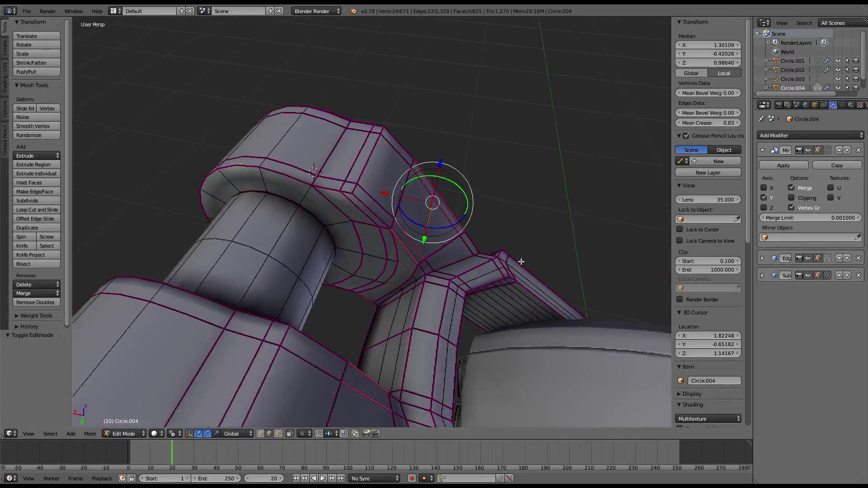
{"action": "scroll", "coordinate": [522, 261], "scroll_direction": "up", "scroll_amount": 1}
{"action": "key", "text": "w"}
{"action": "left_click", "coordinate": [563, 181]}
{"action": "key", "text": "Escape"}
{"action": "key", "text": "w"}
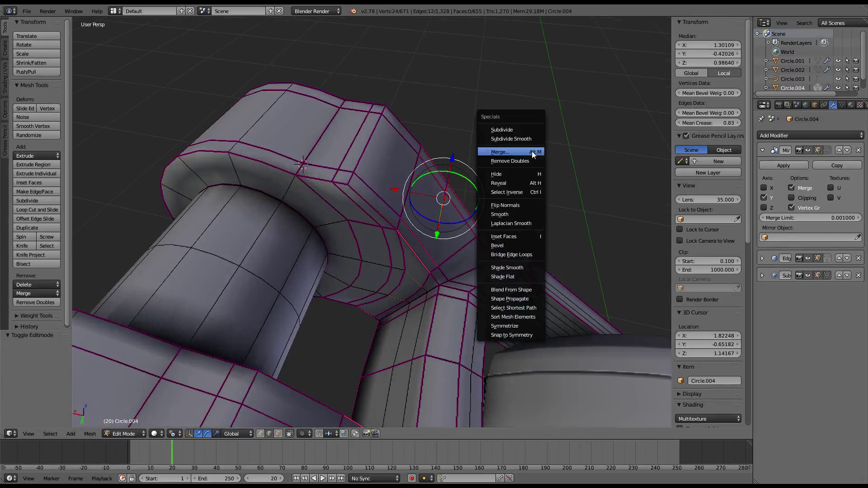
{"action": "left_click", "coordinate": [502, 130]}
{"action": "middle_click_drag", "start_coordinate": [520, 126], "coordinate": [329, 112]}
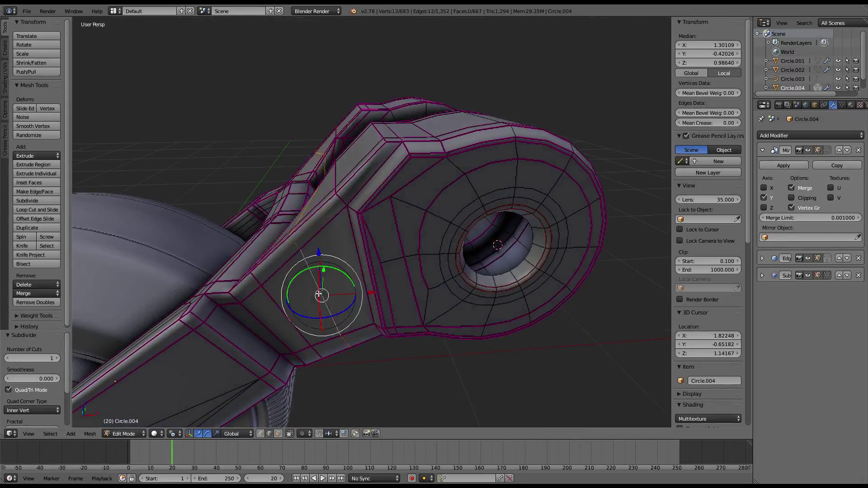
{"action": "middle_click_drag", "start_coordinate": [318, 294], "coordinate": [343, 274]}
{"action": "key", "text": "g"}
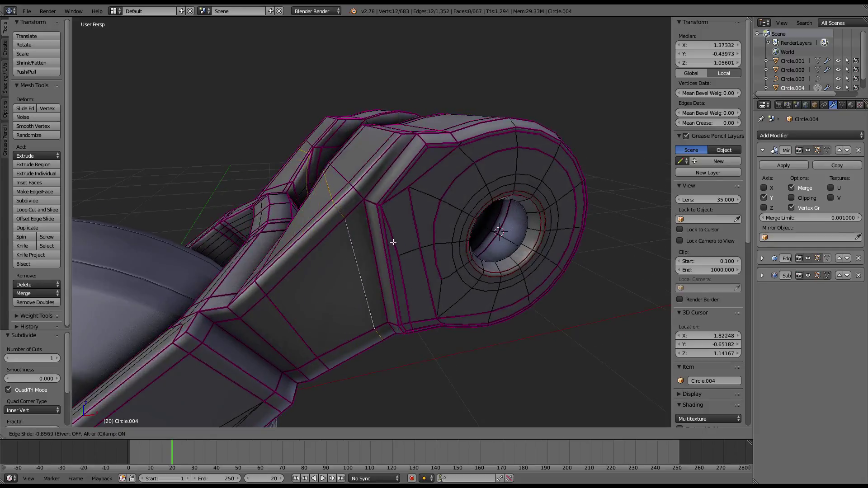
{"action": "left_click", "coordinate": [393, 242]}
Subdivide the fork faces and add a Ctrl+R edge loop across the fork, sliding it into position.
{"action": "key", "text": "Tab"}
{"action": "mouse_move", "coordinate": [385, 242]}
{"action": "middle_mouse_down"}
{"action": "mouse_move", "coordinate": [357, 170]}
{"action": "mouse_move", "coordinate": [422, 221]}
{"action": "mouse_move", "coordinate": [470, 223]}
{"action": "mouse_move", "coordinate": [419, 268]}
{"action": "mouse_move", "coordinate": [475, 216]}
{"action": "middle_mouse_up"}
{"action": "key", "text": "Tab"}
{"action": "key", "text": "w"}
{"action": "left_click", "coordinate": [470, 217]}
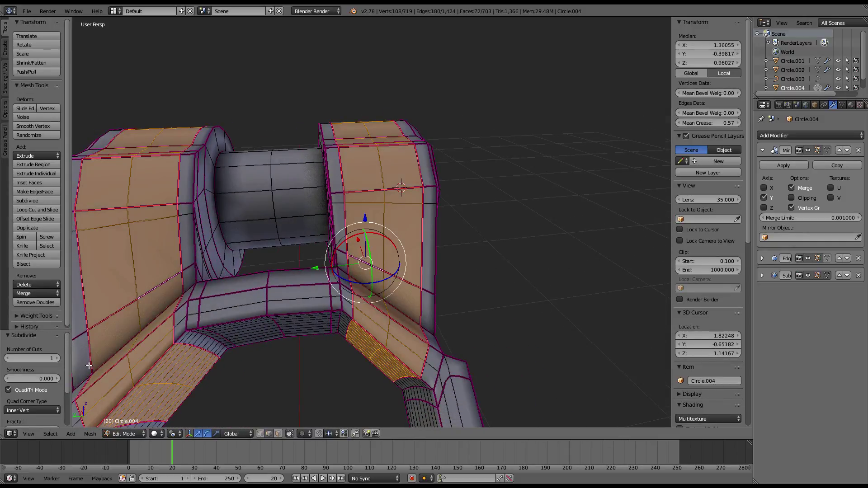
{"action": "key", "text": "ctrl+r"}
{"action": "left_click", "coordinate": [362, 226]}
{"action": "right_click", "coordinate": [361, 226]}
{"action": "key", "text": "g"}
{"action": "key", "text": "g"}
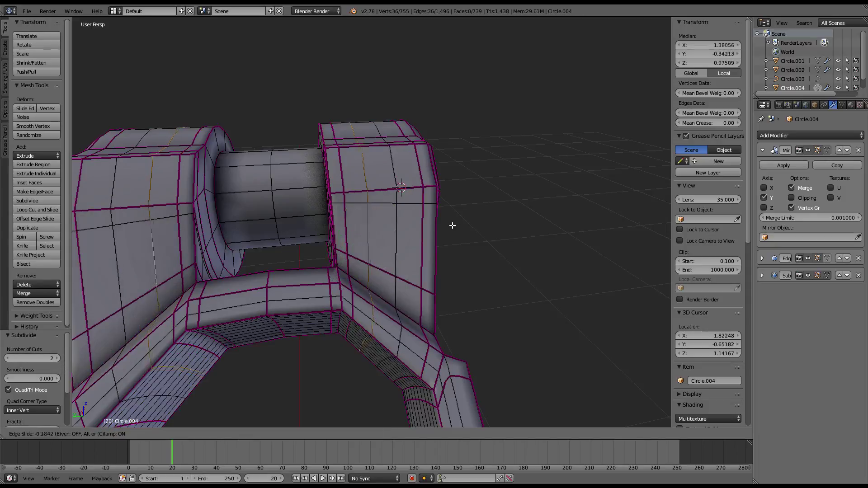
{"action": "left_click", "coordinate": [445, 224]}
Review the whole arm in object mode, then re-enter edit mode at the fork junction.
{"action": "key", "text": "a"}
{"action": "key", "text": "Tab"}
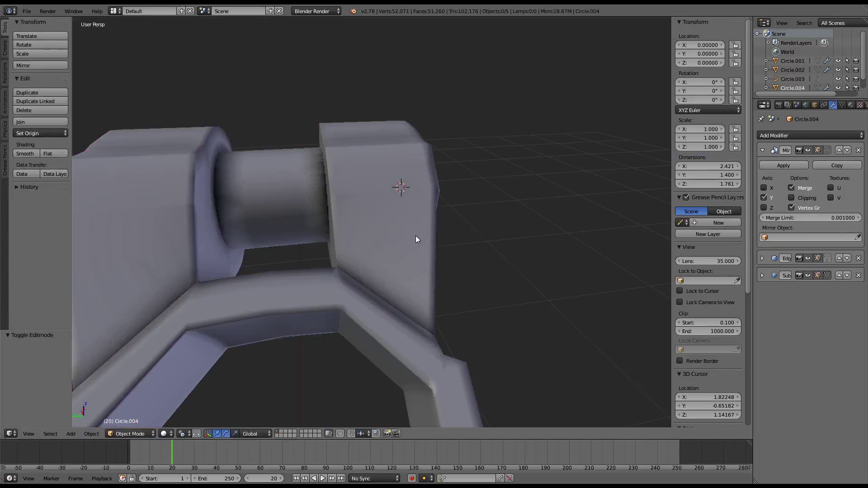
{"action": "mouse_move", "coordinate": [416, 240]}
{"action": "middle_mouse_down"}
{"action": "mouse_move", "coordinate": [378, 246]}
{"action": "mouse_move", "coordinate": [258, 210]}
{"action": "mouse_move", "coordinate": [359, 206]}
{"action": "mouse_move", "coordinate": [497, 237]}
{"action": "mouse_move", "coordinate": [467, 241]}
{"action": "mouse_move", "coordinate": [457, 272]}
{"action": "mouse_move", "coordinate": [368, 238]}
{"action": "mouse_move", "coordinate": [287, 233]}
{"action": "mouse_move", "coordinate": [334, 211]}
{"action": "mouse_move", "coordinate": [330, 195]}
{"action": "mouse_move", "coordinate": [329, 207]}
{"action": "middle_mouse_up"}
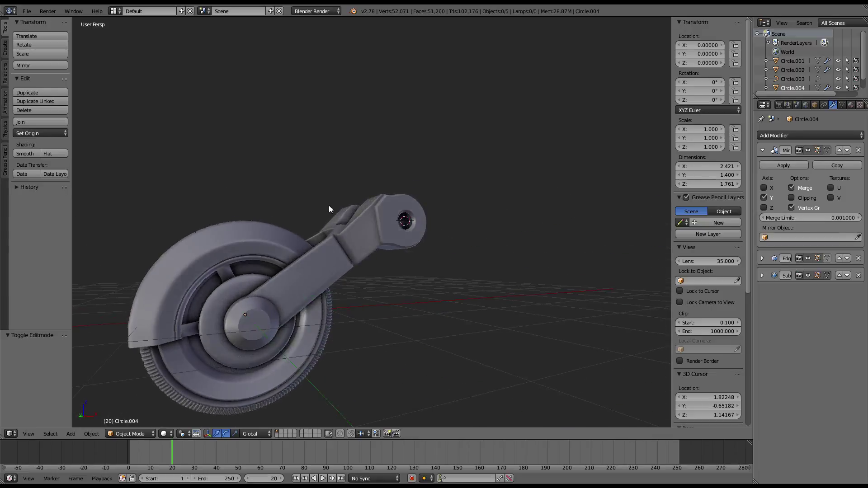
{"action": "key", "text": "KP_3"}
{"action": "key", "text": "KP_1"}
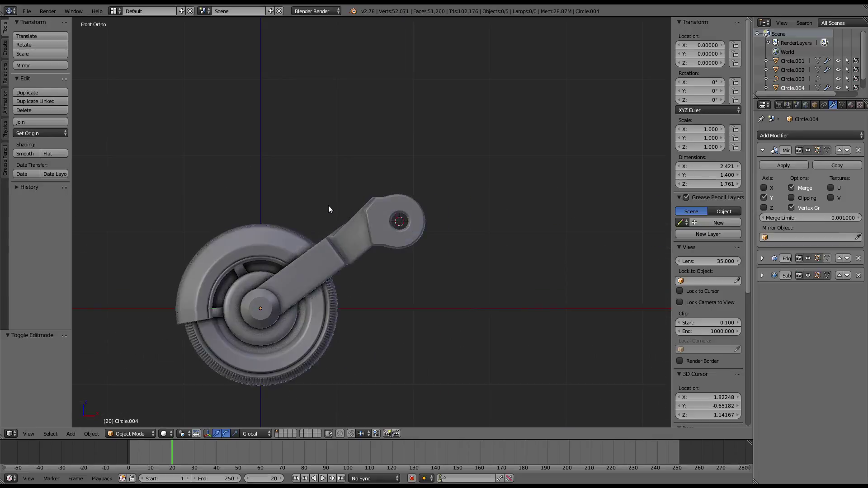
{"action": "scroll", "coordinate": [328, 205], "scroll_direction": "up", "scroll_amount": 3}
{"action": "key", "text": "Tab"}
{"action": "mouse_move", "coordinate": [302, 190]}
{"action": "middle_mouse_down"}
{"action": "mouse_move", "coordinate": [350, 368]}
{"action": "mouse_move", "coordinate": [303, 429]}
{"action": "middle_mouse_up"}
In face mode, select the strip of faces running up the fork side to the top.
{"action": "left_click", "coordinate": [277, 433]}
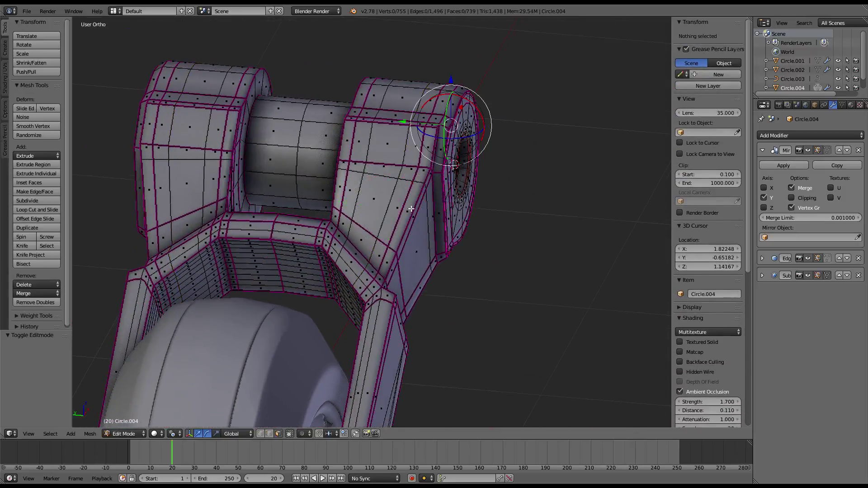
{"action": "middle_click_drag", "start_coordinate": [316, 272], "coordinate": [334, 294]}
{"action": "right_click", "coordinate": [361, 253]}
{"action": "right_click", "coordinate": [150, 235], "text": "ctrl"}
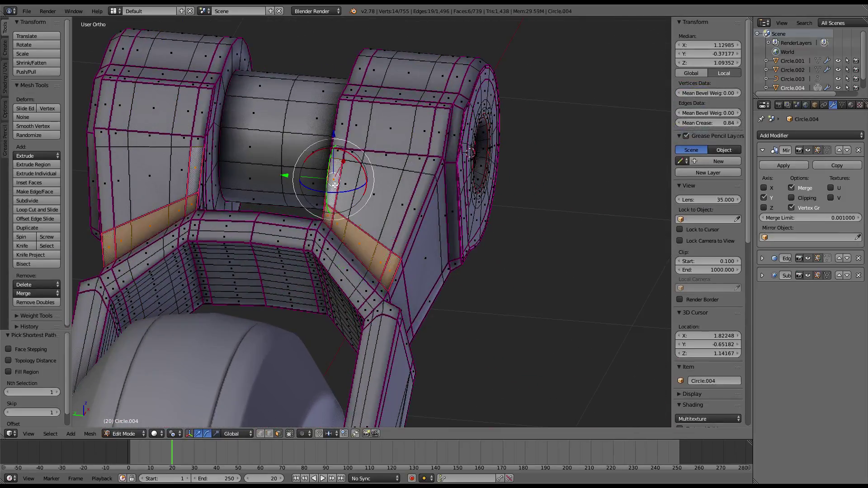
{"action": "right_click", "coordinate": [417, 204], "text": "ctrl"}
{"action": "right_click", "coordinate": [425, 171], "text": "ctrl"}
{"action": "right_click", "coordinate": [348, 160], "text": "ctrl"}
{"action": "right_click", "coordinate": [362, 130], "text": "ctrl"}
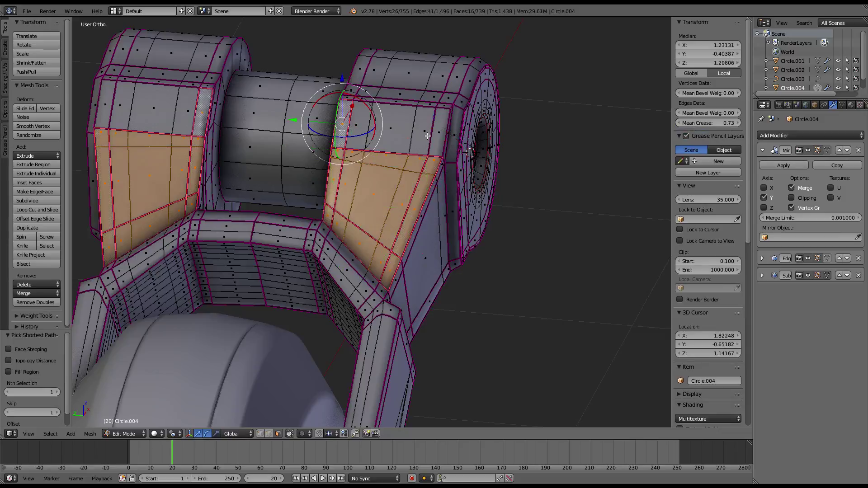
{"action": "right_click", "coordinate": [437, 136], "text": "ctrl"}
{"action": "key", "text": "KP_3"}
{"action": "key", "text": "KP_1"}
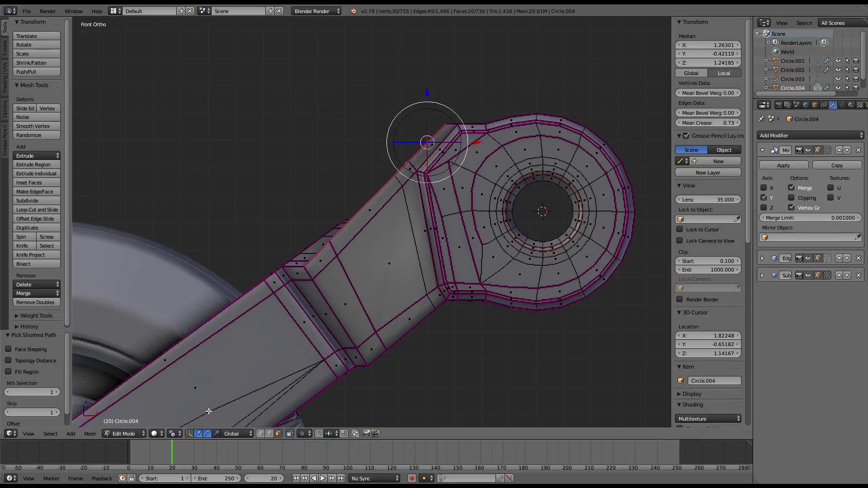
With Individual Origins pivot and Normal orientation, scale the selection to 0 along its normal.
{"action": "left_click", "coordinate": [177, 433]}
{"action": "left_click", "coordinate": [193, 403]}
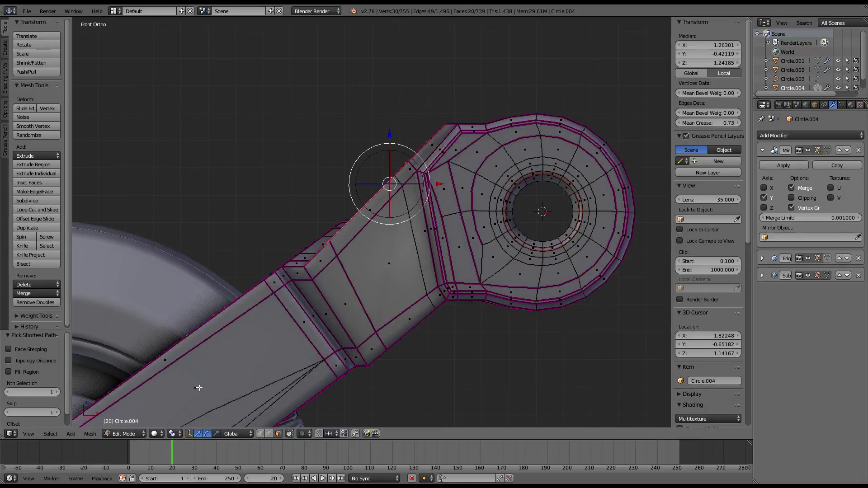
{"action": "left_click", "coordinate": [236, 434]}
{"action": "left_click", "coordinate": [248, 397]}
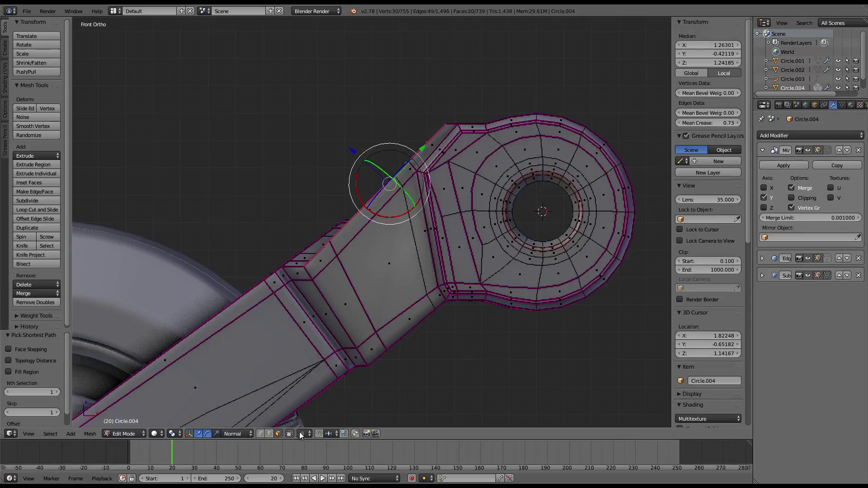
{"action": "left_click", "coordinate": [216, 434], "text": "shift"}
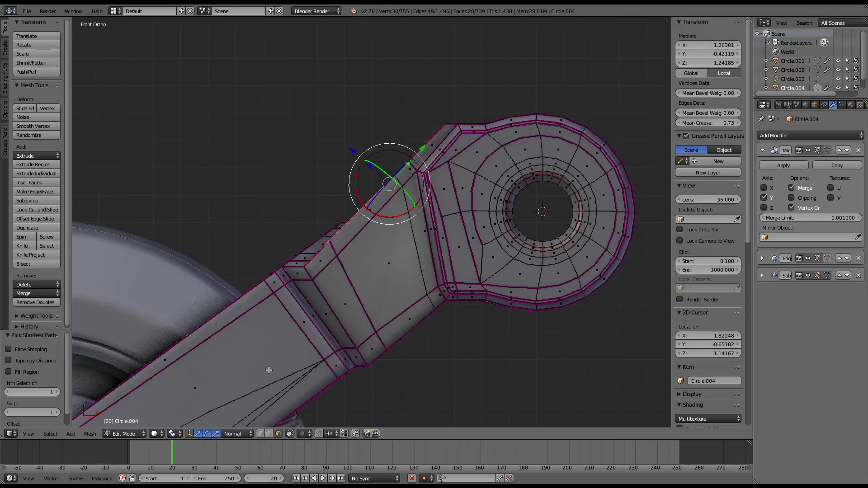
{"action": "left_click", "coordinate": [370, 166]}
{"action": "type", "text": "0"}
{"action": "key", "text": "Return"}
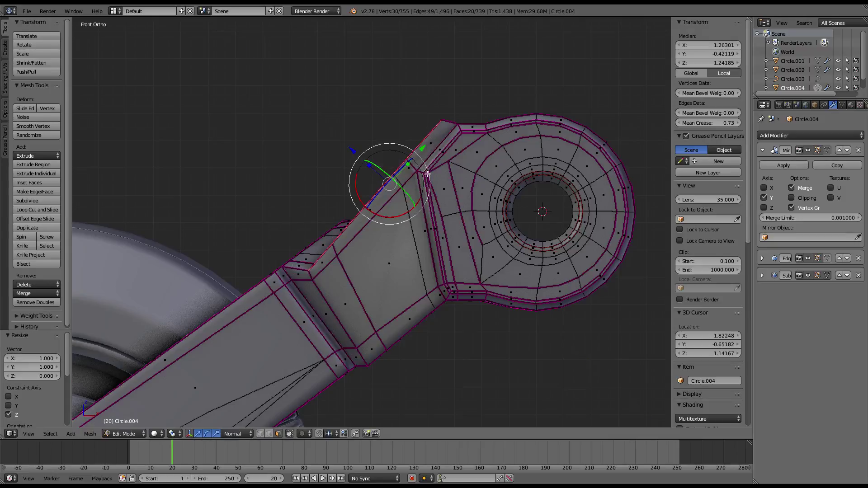
Rotate the junction edge into line and move it up along Z.
{"action": "left_click_drag", "start_coordinate": [427, 174], "coordinate": [434, 186]}
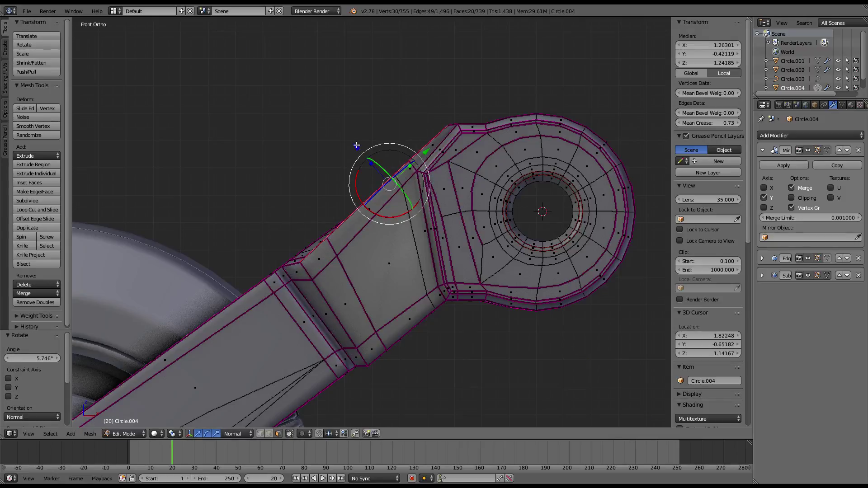
{"action": "key", "text": "g"}
{"action": "key", "text": "z"}
{"action": "left_click", "coordinate": [348, 130]}
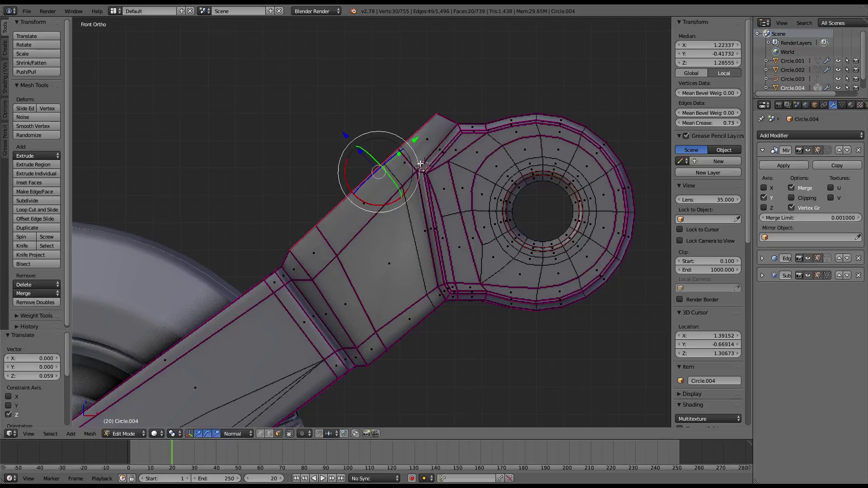
{"action": "left_click_drag", "start_coordinate": [421, 164], "coordinate": [422, 141]}
Flatten the selection to 0 along Z and review the arm in object mode.
{"action": "key", "text": "s"}
{"action": "key", "text": "z"}
{"action": "key", "text": "0"}
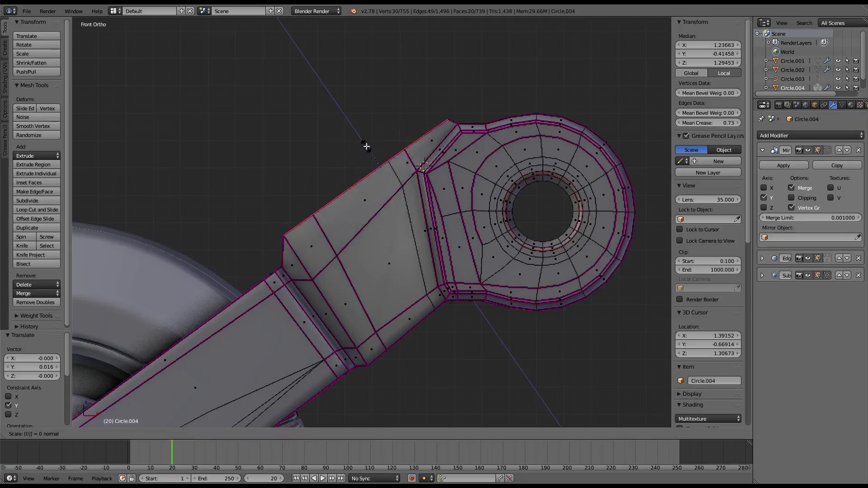
{"action": "key", "text": "Return"}
{"action": "scroll", "coordinate": [331, 191], "scroll_direction": "down", "scroll_amount": 2}
{"action": "mouse_move", "coordinate": [266, 211]}
{"action": "middle_mouse_down"}
{"action": "mouse_move", "coordinate": [392, 229]}
{"action": "mouse_move", "coordinate": [304, 270]}
{"action": "middle_mouse_up"}
{"action": "key", "text": "Tab"}
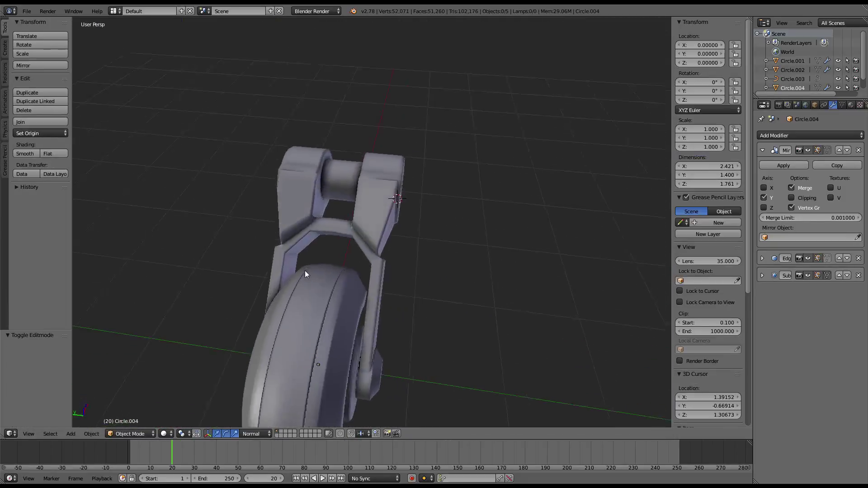
Select an edge loop on the fork arm and edge-slide it to tidy the flow.
{"action": "scroll", "coordinate": [421, 236], "scroll_direction": "up", "scroll_amount": 3}
{"action": "key", "text": "Tab"}
{"action": "scroll", "coordinate": [390, 229], "scroll_direction": "up", "scroll_amount": 2}
{"action": "mouse_move", "coordinate": [390, 229]}
{"action": "middle_mouse_down"}
{"action": "mouse_move", "coordinate": [379, 212]}
{"action": "mouse_move", "coordinate": [409, 247]}
{"action": "middle_mouse_up"}
{"action": "right_click", "coordinate": [409, 247]}
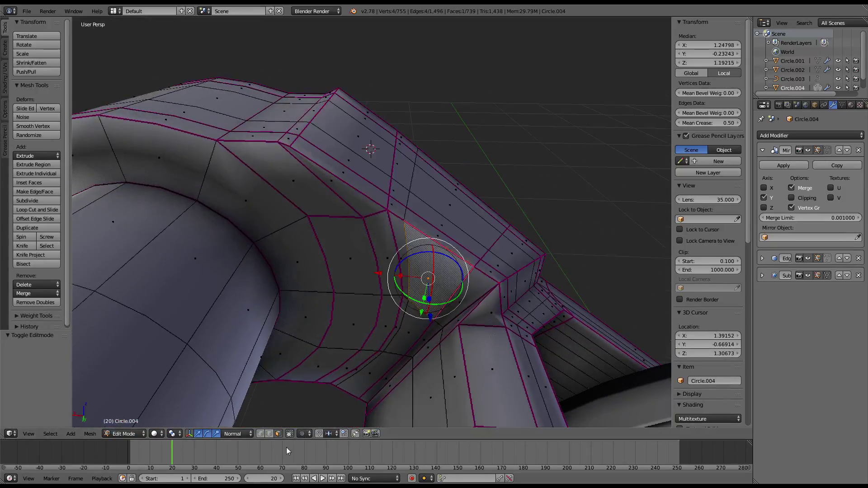
{"action": "right_click", "coordinate": [419, 251], "text": "alt+shift"}
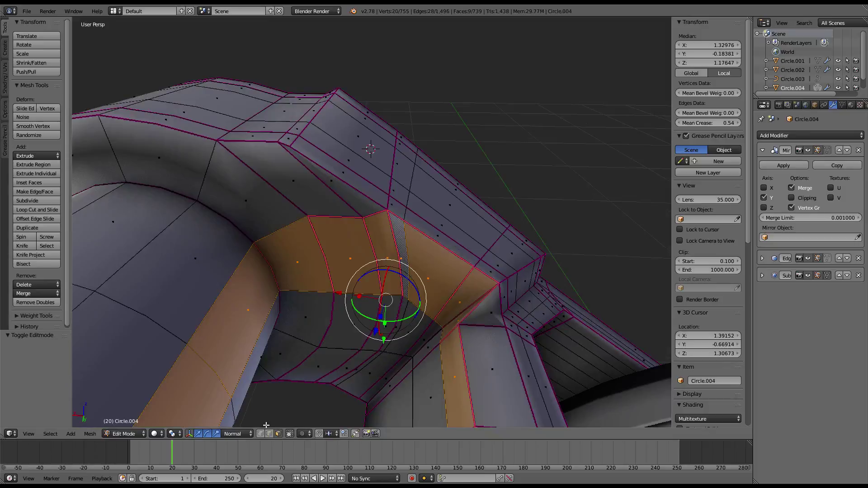
{"action": "right_click", "coordinate": [384, 270], "text": "alt"}
{"action": "mouse_move", "coordinate": [430, 248]}
{"action": "middle_mouse_down"}
{"action": "mouse_move", "coordinate": [441, 260]}
{"action": "mouse_move", "coordinate": [503, 253]}
{"action": "middle_mouse_up"}
{"action": "key", "text": "g"}
{"action": "key", "text": "g"}
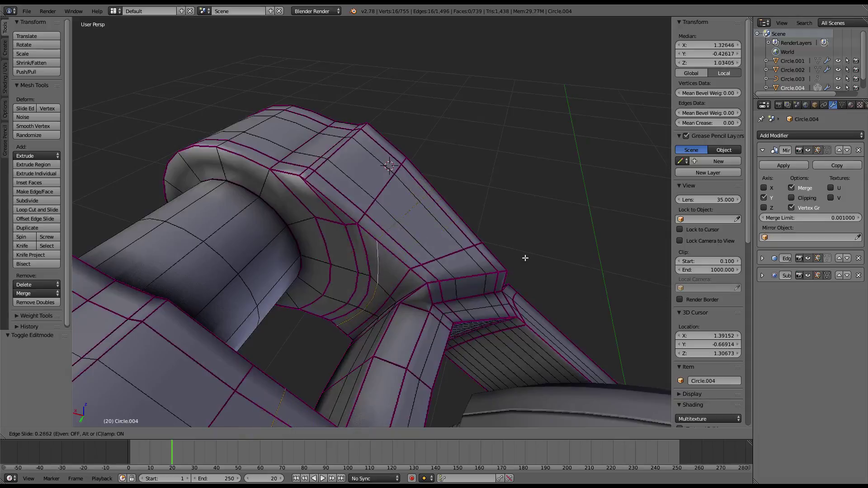
{"action": "left_click", "coordinate": [524, 258]}
{"action": "key", "text": "a"}
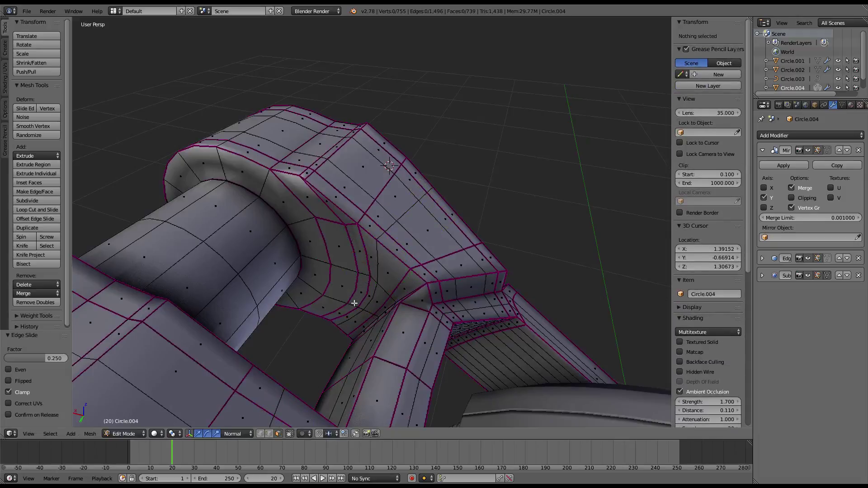
Select the junction faces up and down the arm and scale them flat to 0.
{"action": "mouse_move", "coordinate": [354, 304]}
{"action": "middle_mouse_down"}
{"action": "mouse_move", "coordinate": [354, 283]}
{"action": "mouse_move", "coordinate": [392, 266]}
{"action": "middle_mouse_up"}
{"action": "right_click", "coordinate": [392, 267]}
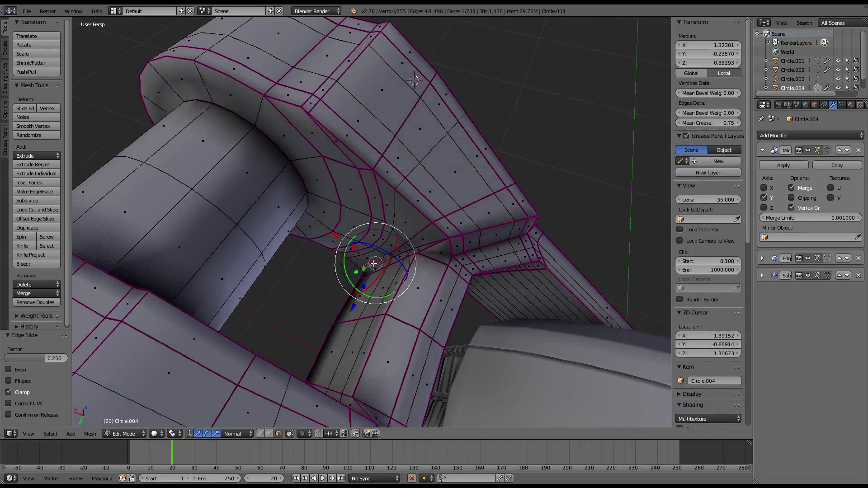
{"action": "right_click", "coordinate": [428, 239], "text": "ctrl"}
{"action": "right_click", "coordinate": [333, 143], "text": "ctrl"}
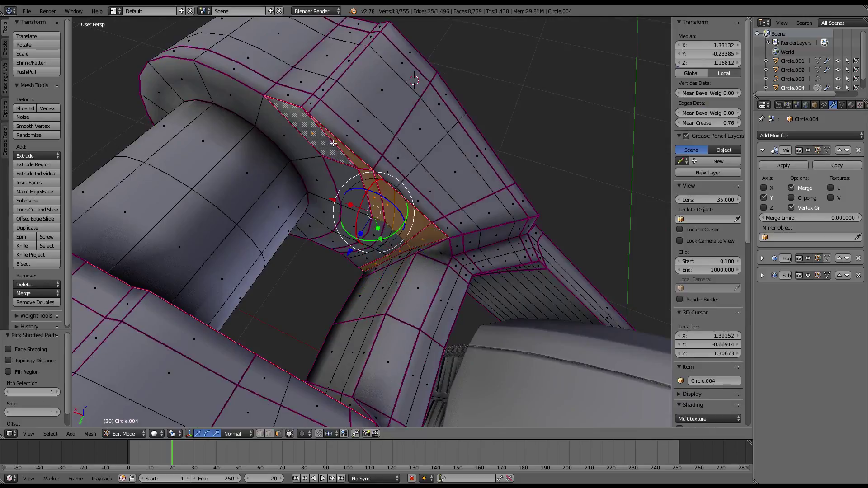
{"action": "right_click", "coordinate": [337, 245], "text": "ctrl"}
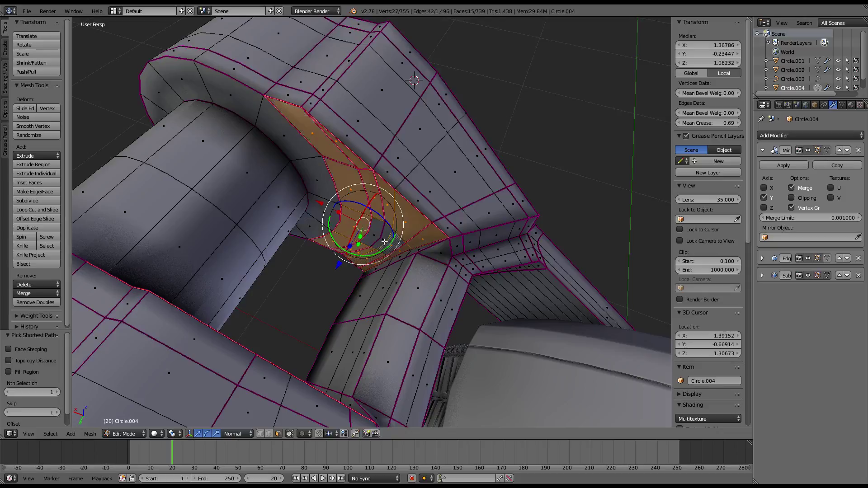
{"action": "middle_click_drag", "start_coordinate": [374, 229], "coordinate": [315, 220]}
{"action": "left_click_drag", "start_coordinate": [353, 220], "coordinate": [349, 224]}
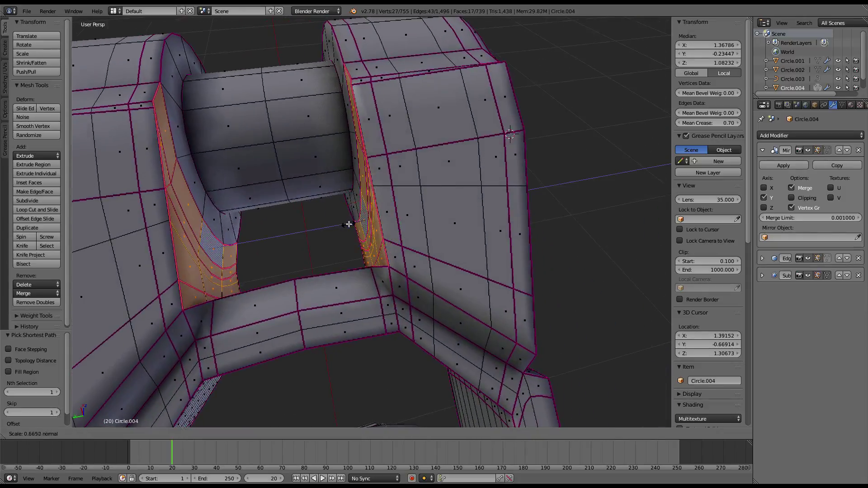
{"action": "key", "text": "0"}
{"action": "key", "text": "Return"}
{"action": "mouse_move", "coordinate": [351, 225]}
{"action": "middle_mouse_down"}
{"action": "mouse_move", "coordinate": [407, 240]}
{"action": "mouse_move", "coordinate": [387, 251]}
{"action": "mouse_move", "coordinate": [421, 223]}
{"action": "mouse_move", "coordinate": [434, 226]}
{"action": "middle_mouse_up"}
Check the smoothed junction in object mode, then select the face ring across the tube.
{"action": "key", "text": "a"}
{"action": "key", "text": "Tab"}
{"action": "scroll", "coordinate": [445, 229], "scroll_direction": "up", "scroll_amount": 4}
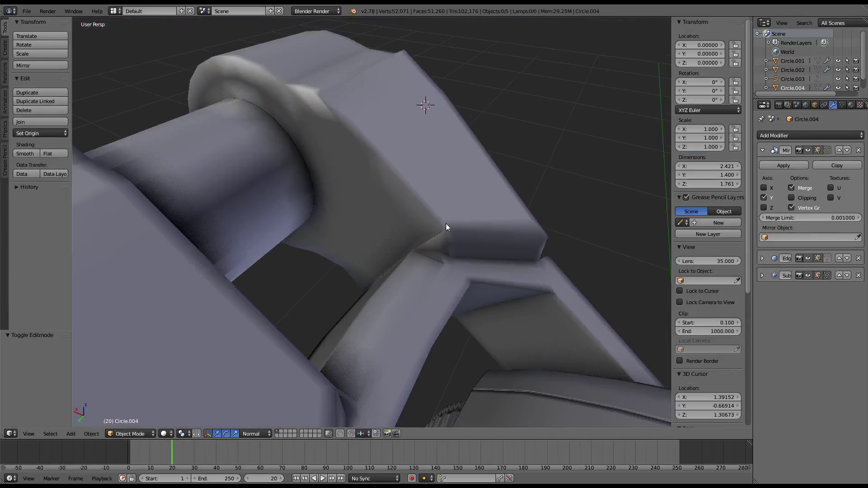
{"action": "scroll", "coordinate": [491, 254], "scroll_direction": "up", "scroll_amount": 3}
{"action": "mouse_move", "coordinate": [491, 253]}
{"action": "middle_mouse_down"}
{"action": "mouse_move", "coordinate": [365, 201]}
{"action": "mouse_move", "coordinate": [394, 189]}
{"action": "mouse_move", "coordinate": [459, 228]}
{"action": "mouse_move", "coordinate": [408, 221]}
{"action": "middle_mouse_up"}
{"action": "key", "text": "Tab"}
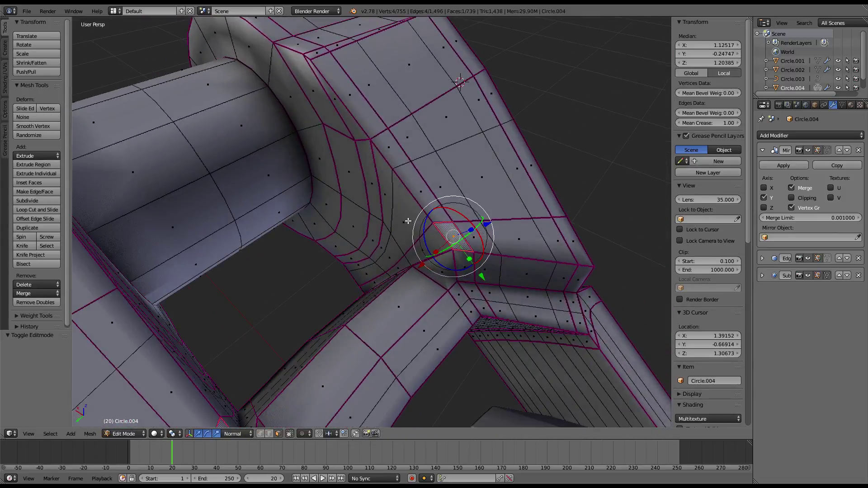
{"action": "mouse_move", "coordinate": [389, 160]}
{"action": "middle_mouse_down"}
{"action": "mouse_move", "coordinate": [441, 202]}
{"action": "mouse_move", "coordinate": [406, 208]}
{"action": "mouse_move", "coordinate": [420, 181]}
{"action": "middle_mouse_up"}
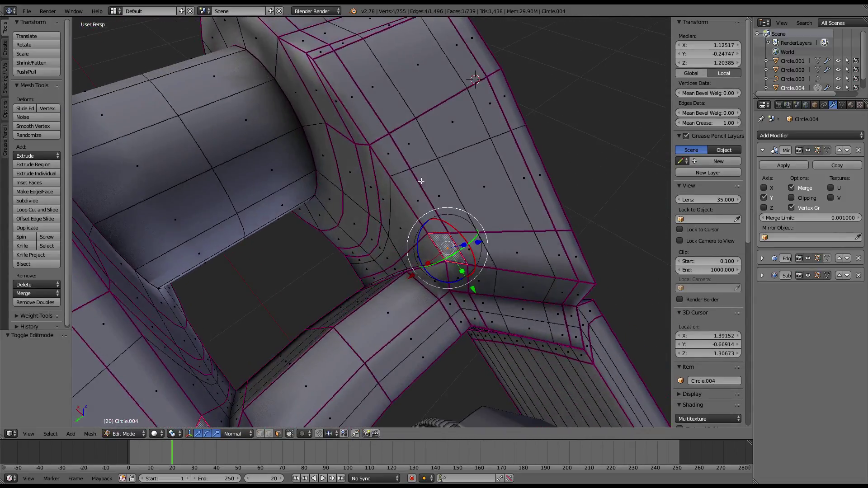
{"action": "left_click", "coordinate": [420, 179], "text": "alt"}
{"action": "key", "text": "ctrl+z"}
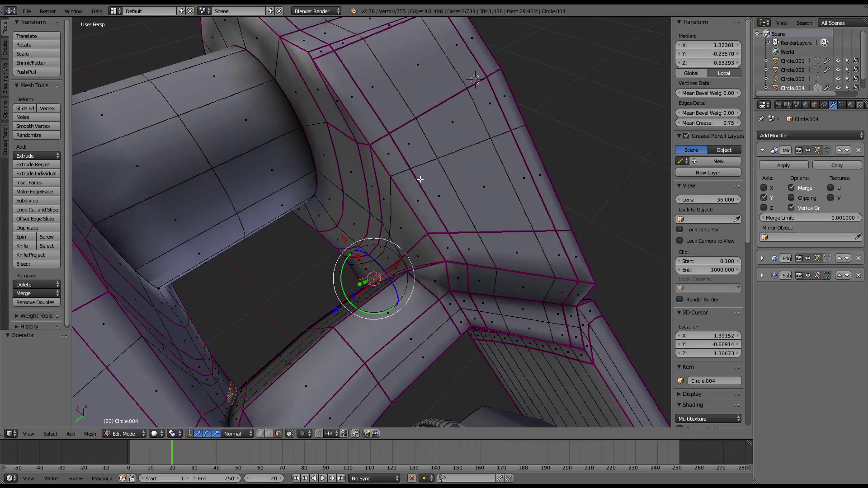
{"action": "left_click", "coordinate": [420, 179], "text": "ctrl+alt"}
{"action": "mouse_move", "coordinate": [421, 179]}
{"action": "middle_mouse_down"}
{"action": "mouse_move", "coordinate": [465, 184]}
{"action": "mouse_move", "coordinate": [370, 142]}
{"action": "mouse_move", "coordinate": [301, 368]}
{"action": "middle_mouse_up"}
{"action": "middle_click_drag", "start_coordinate": [298, 398], "coordinate": [412, 270]}
Slide the junction edge and merge duplicate vertices across the mesh with Remove Doubles.
{"action": "right_click", "coordinate": [412, 270]}
{"action": "key", "text": "g"}
{"action": "key", "text": "g"}
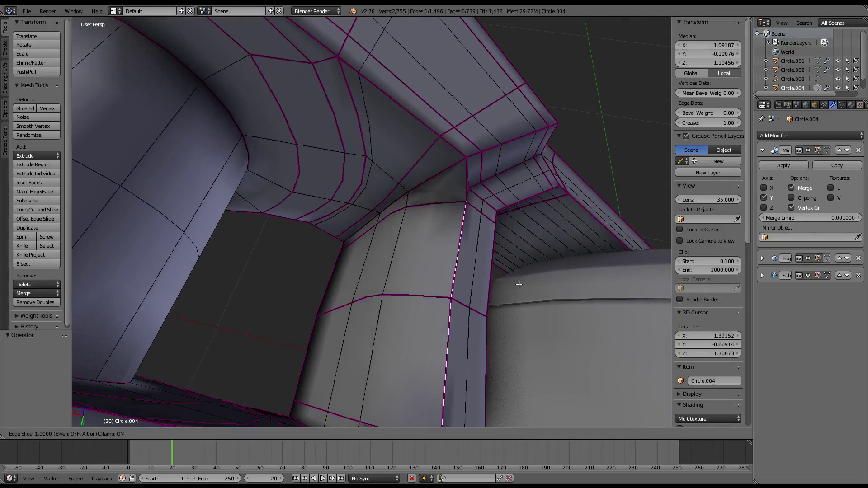
{"action": "left_click", "coordinate": [532, 223]}
{"action": "mouse_move", "coordinate": [532, 223]}
{"action": "middle_mouse_down"}
{"action": "mouse_move", "coordinate": [436, 190]}
{"action": "mouse_move", "coordinate": [474, 223]}
{"action": "mouse_move", "coordinate": [518, 236]}
{"action": "middle_mouse_up"}
{"action": "key", "text": "a"}
{"action": "key", "text": "w"}
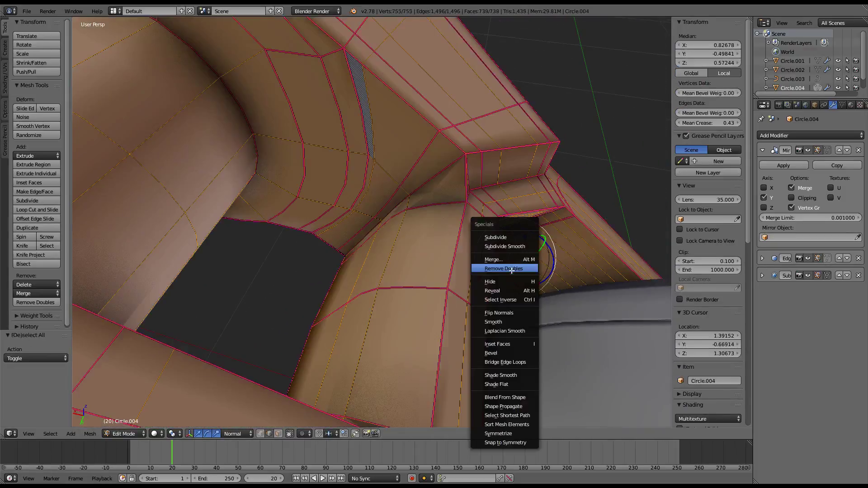
{"action": "left_click", "coordinate": [503, 268]}
{"action": "key", "text": "g"}
{"action": "key", "text": "g"}
{"action": "key", "text": "Escape"}
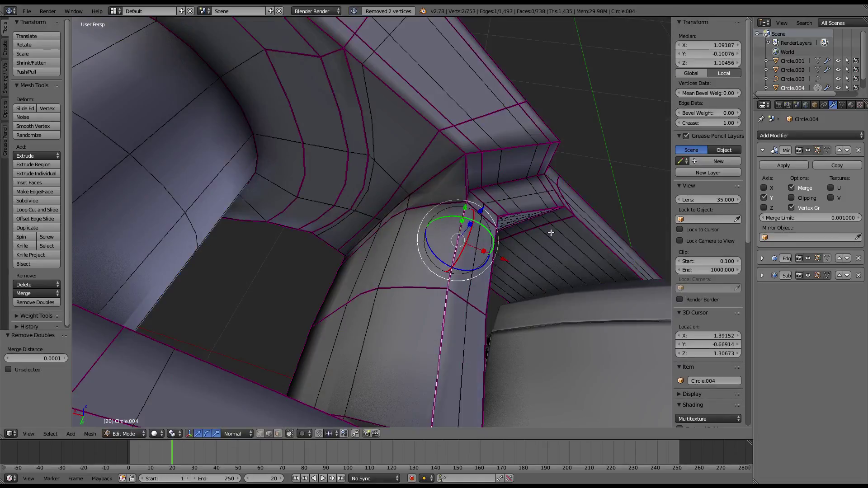
{"action": "key", "text": "g"}
{"action": "key", "text": "g"}
{"action": "left_click", "coordinate": [542, 232]}
Reroute the junction edge with three clockwise Rotate Edge operations.
{"action": "key", "text": "Tab"}
{"action": "mouse_move", "coordinate": [495, 172]}
{"action": "middle_mouse_down"}
{"action": "mouse_move", "coordinate": [356, 147]}
{"action": "mouse_move", "coordinate": [348, 128]}
{"action": "mouse_move", "coordinate": [389, 149]}
{"action": "mouse_move", "coordinate": [545, 176]}
{"action": "middle_mouse_up"}
{"action": "key", "text": "Tab"}
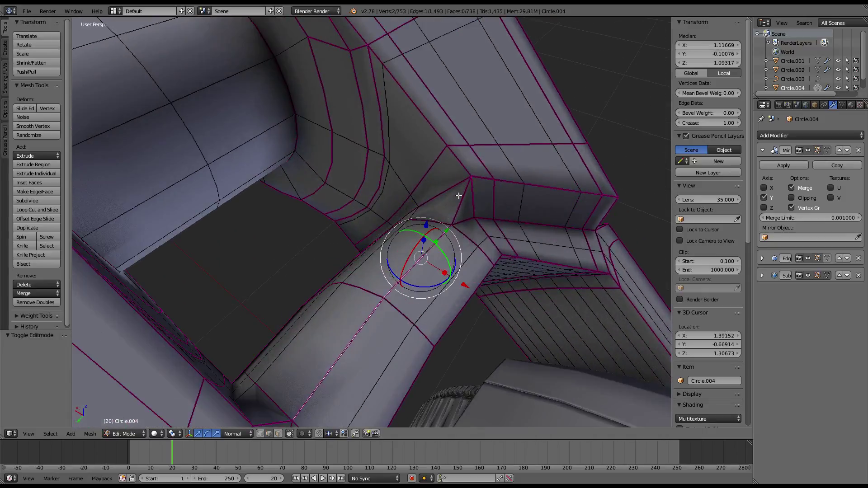
{"action": "key", "text": "ctrl+e"}
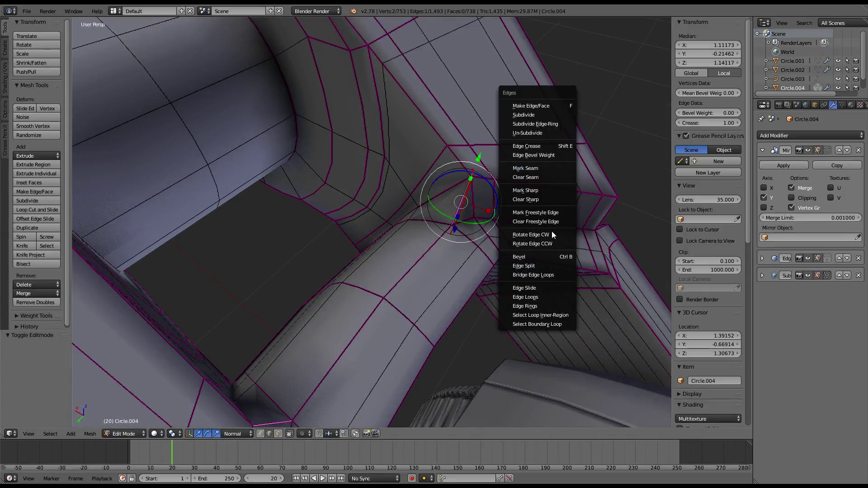
{"action": "left_click", "coordinate": [553, 233]}
{"action": "key", "text": "ctrl+e"}
{"action": "left_click", "coordinate": [553, 233]}
{"action": "mouse_move", "coordinate": [552, 235]}
{"action": "middle_mouse_down"}
{"action": "mouse_move", "coordinate": [377, 183]}
{"action": "mouse_move", "coordinate": [466, 221]}
{"action": "mouse_move", "coordinate": [519, 181]}
{"action": "middle_mouse_up"}
{"action": "key", "text": "ctrl+e"}
{"action": "left_click", "coordinate": [492, 211]}
{"action": "key", "text": "Tab"}
{"action": "key", "text": "Tab"}
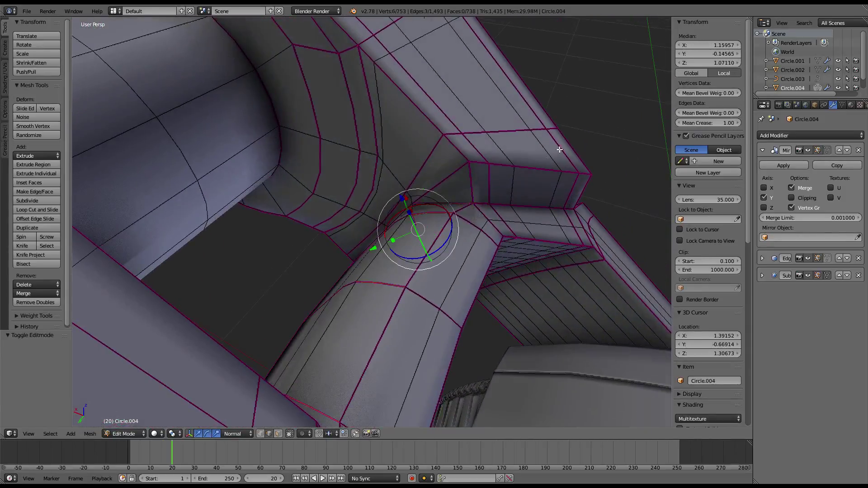
Subdivide the selected edges at the junction and preview the result.
{"action": "key", "text": "w"}
{"action": "left_click", "coordinate": [535, 120]}
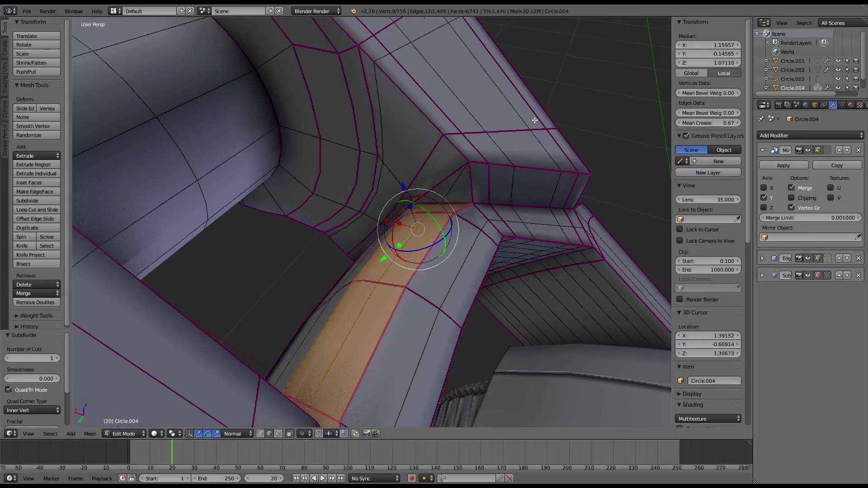
{"action": "mouse_move", "coordinate": [534, 120]}
{"action": "middle_mouse_down"}
{"action": "mouse_move", "coordinate": [472, 206]}
{"action": "mouse_move", "coordinate": [390, 204]}
{"action": "mouse_move", "coordinate": [368, 193]}
{"action": "mouse_move", "coordinate": [444, 236]}
{"action": "mouse_move", "coordinate": [317, 391]}
{"action": "middle_mouse_up"}
{"action": "key", "text": "Tab"}
{"action": "scroll", "coordinate": [368, 194], "scroll_direction": "down", "scroll_amount": 4}
{"action": "key", "text": "Tab"}
{"action": "scroll", "coordinate": [444, 236], "scroll_direction": "up", "scroll_amount": 5}
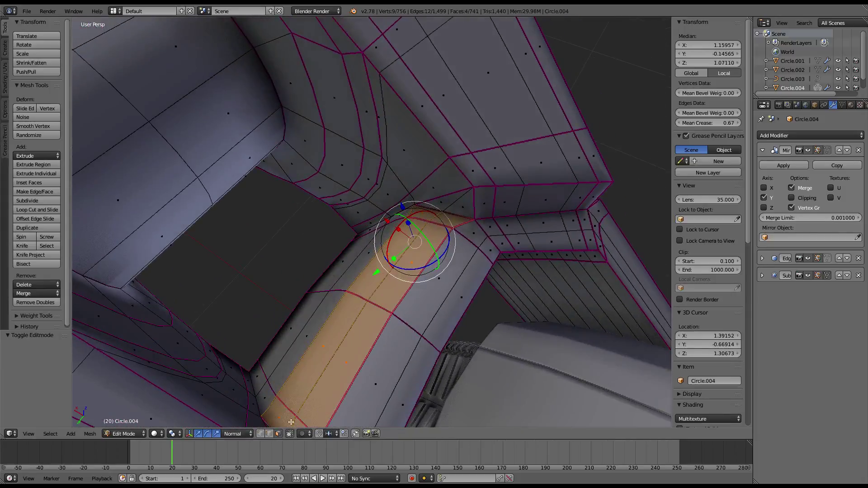
Select the stray junction triangle, undo the change, and review the fork top.
{"action": "right_click", "coordinate": [463, 212]}
{"action": "right_click", "coordinate": [432, 205]}
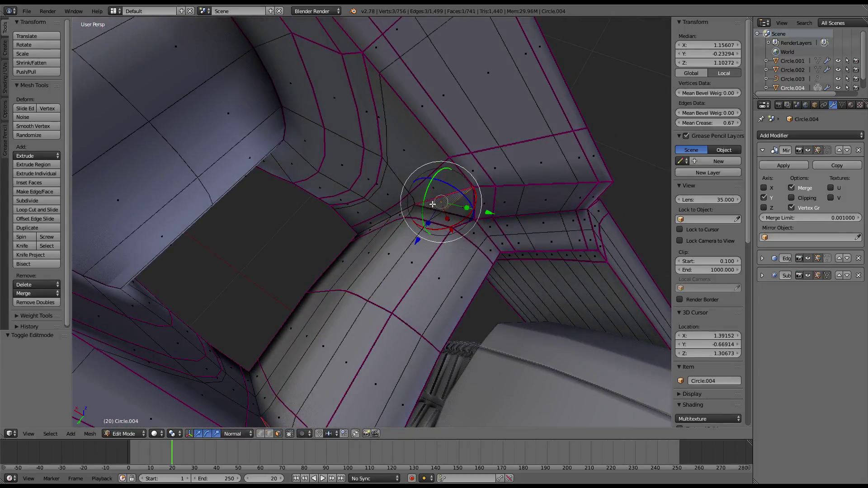
{"action": "key", "text": "ctrl+z"}
{"action": "key", "text": "ctrl+z"}
{"action": "key", "text": "ctrl+z"}
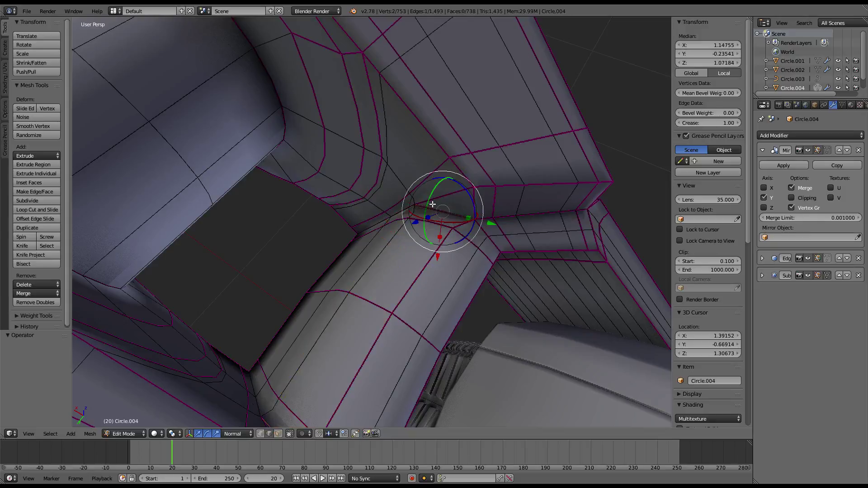
{"action": "key", "text": "Tab"}
{"action": "scroll", "coordinate": [440, 199], "scroll_direction": "down", "scroll_amount": 3}
{"action": "middle_click_drag", "start_coordinate": [440, 200], "coordinate": [350, 153]}
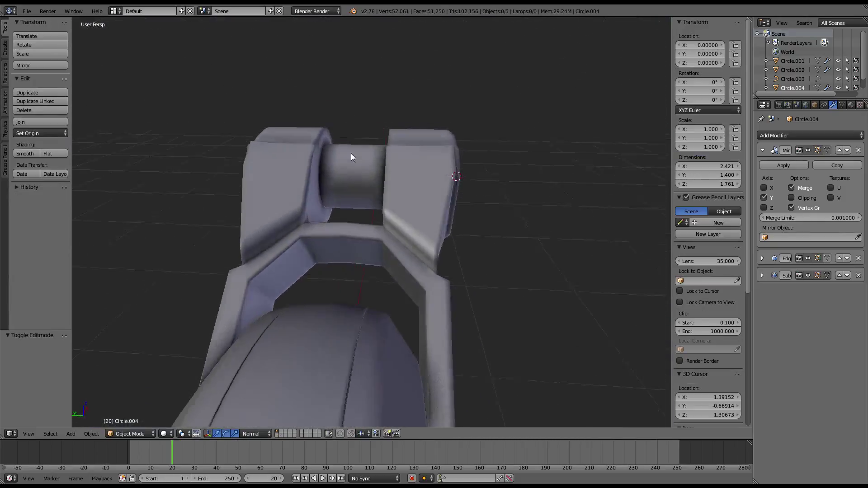
{"action": "key", "text": "Tab"}
{"action": "scroll", "coordinate": [351, 156], "scroll_direction": "up", "scroll_amount": 4}
{"action": "scroll", "coordinate": [407, 270], "scroll_direction": "up", "scroll_amount": 3}
Slide the selected edge loop on the bracket and preview it in Object Mode.
{"action": "key", "text": "g"}
{"action": "key", "text": "g"}
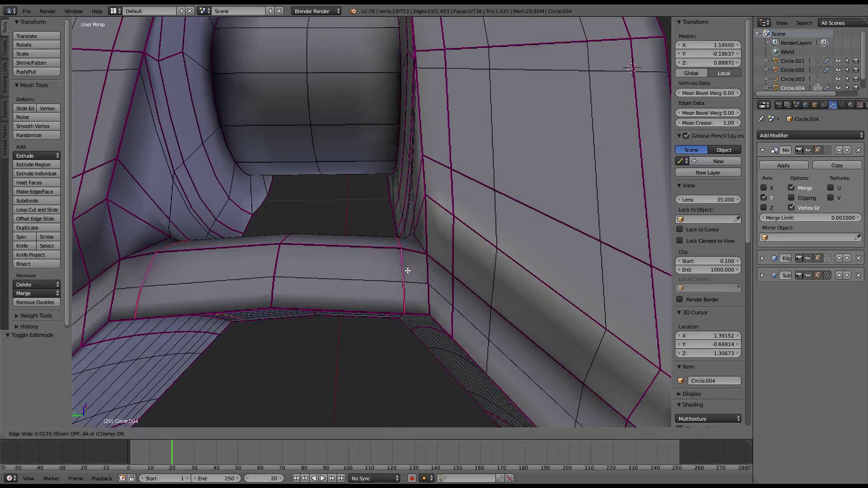
{"action": "left_click", "coordinate": [467, 268]}
{"action": "scroll", "coordinate": [465, 267], "scroll_direction": "down", "scroll_amount": 3}
{"action": "mouse_move", "coordinate": [465, 268]}
{"action": "middle_mouse_down"}
{"action": "mouse_move", "coordinate": [326, 188]}
{"action": "mouse_move", "coordinate": [417, 185]}
{"action": "mouse_move", "coordinate": [409, 166]}
{"action": "mouse_move", "coordinate": [287, 140]}
{"action": "mouse_move", "coordinate": [335, 149]}
{"action": "mouse_move", "coordinate": [281, 129]}
{"action": "mouse_move", "coordinate": [300, 132]}
{"action": "mouse_move", "coordinate": [271, 55]}
{"action": "mouse_move", "coordinate": [176, 174]}
{"action": "middle_mouse_up"}
{"action": "scroll", "coordinate": [404, 169], "scroll_direction": "up", "scroll_amount": 3}
{"action": "key", "text": "Tab"}
{"action": "scroll", "coordinate": [404, 170], "scroll_direction": "down", "scroll_amount": 5}
{"action": "key", "text": "Tab"}
{"action": "scroll", "coordinate": [345, 244], "scroll_direction": "up", "scroll_amount": 3}
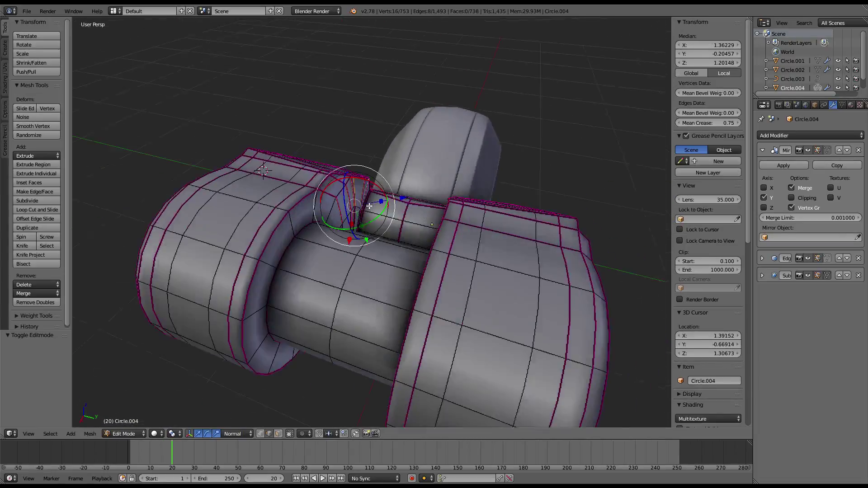
{"action": "scroll", "coordinate": [344, 244], "scroll_direction": "up", "scroll_amount": 1}
Move the two selected edge loops, then subdivide the face ring around the joint.
{"action": "key", "text": "w"}
{"action": "key", "text": "g"}
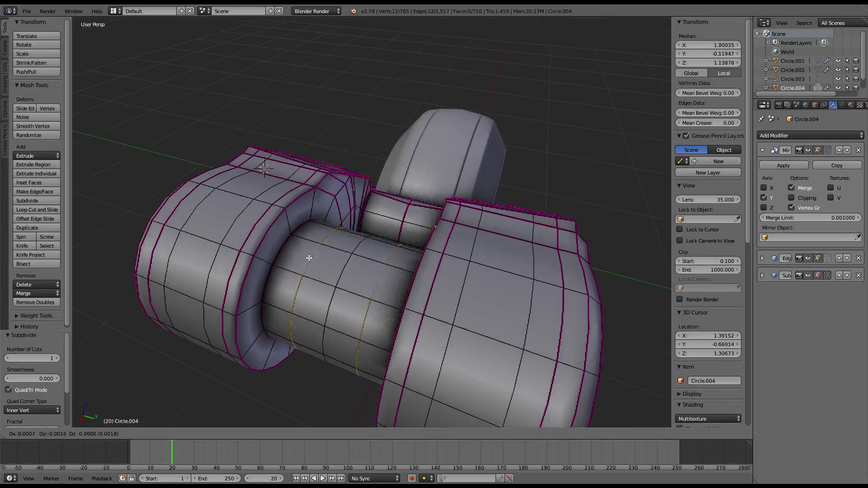
{"action": "left_click", "coordinate": [282, 251]}
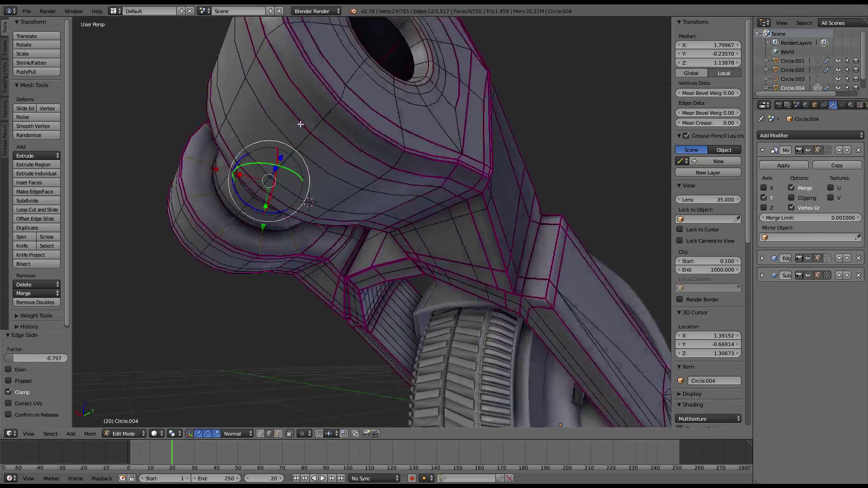
{"action": "key", "text": "w"}
{"action": "left_click", "coordinate": [423, 240]}
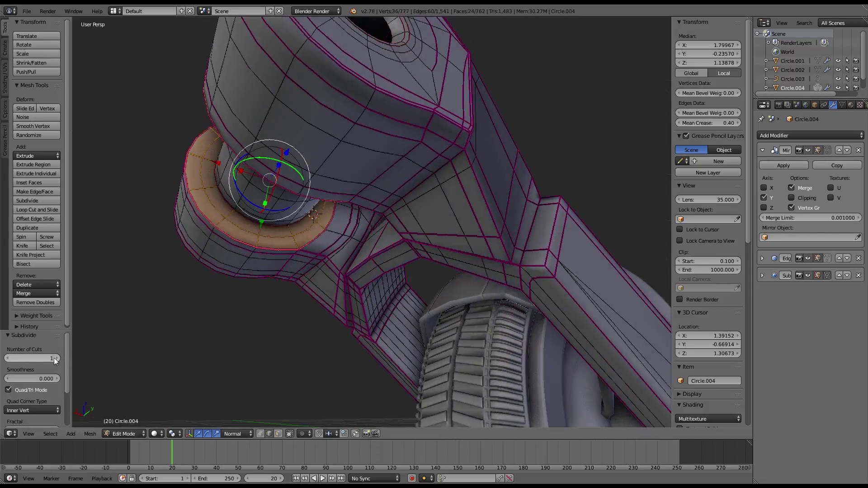
Slide the new edge loop around the joint outward into its final position.
{"action": "left_click", "coordinate": [324, 226], "text": "alt"}
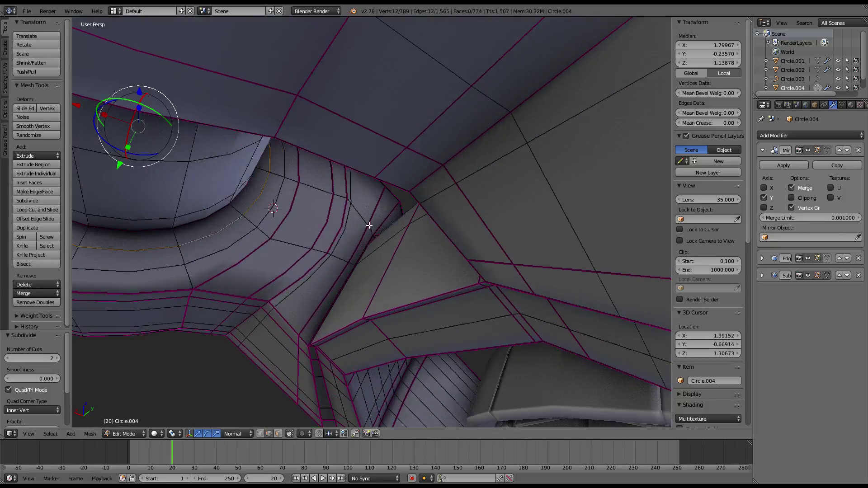
{"action": "scroll", "coordinate": [307, 230], "scroll_direction": "up", "scroll_amount": 5}
{"action": "key", "text": "g"}
{"action": "key", "text": "g"}
{"action": "left_click", "coordinate": [354, 219]}
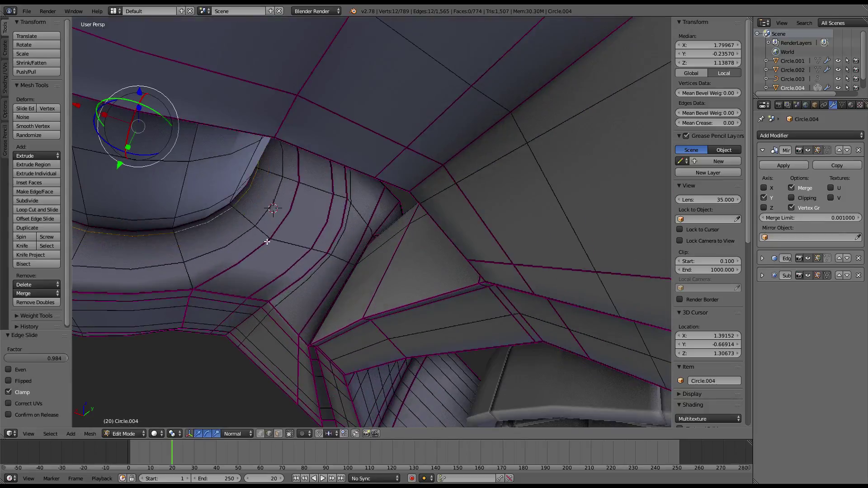
{"action": "key", "text": "g"}
{"action": "key", "text": "g"}
{"action": "left_click", "coordinate": [229, 240]}
{"action": "key", "text": "g"}
{"action": "key", "text": "g"}
{"action": "left_click", "coordinate": [235, 240]}
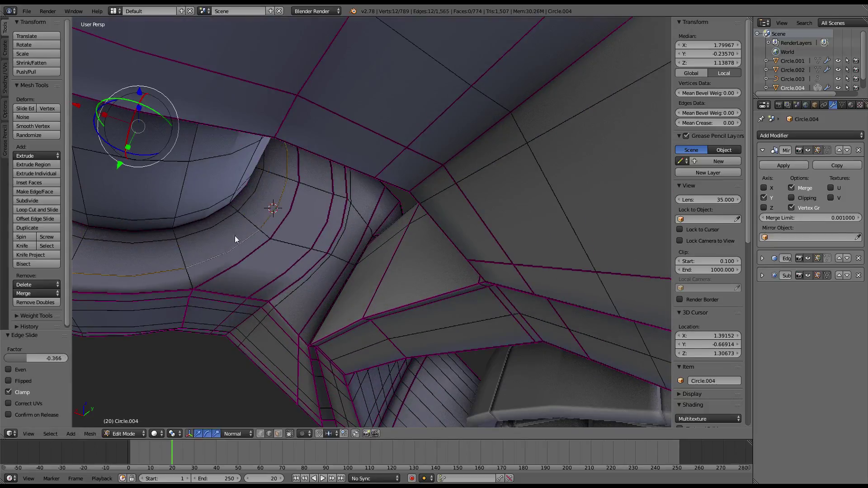
Review the joint in Object Mode, then return to editing Circle.004 around the junction.
{"action": "key", "text": "Tab"}
{"action": "scroll", "coordinate": [287, 221], "scroll_direction": "down", "scroll_amount": 5}
{"action": "mouse_move", "coordinate": [286, 221]}
{"action": "middle_mouse_down"}
{"action": "mouse_move", "coordinate": [335, 275]}
{"action": "mouse_move", "coordinate": [342, 302]}
{"action": "mouse_move", "coordinate": [428, 321]}
{"action": "mouse_move", "coordinate": [384, 301]}
{"action": "middle_mouse_up"}
{"action": "key", "text": "Tab"}
{"action": "scroll", "coordinate": [384, 301], "scroll_direction": "up", "scroll_amount": 3}
{"action": "middle_click_drag", "start_coordinate": [349, 238], "coordinate": [355, 253]}
{"action": "scroll", "coordinate": [469, 280], "scroll_direction": "up", "scroll_amount": 2}
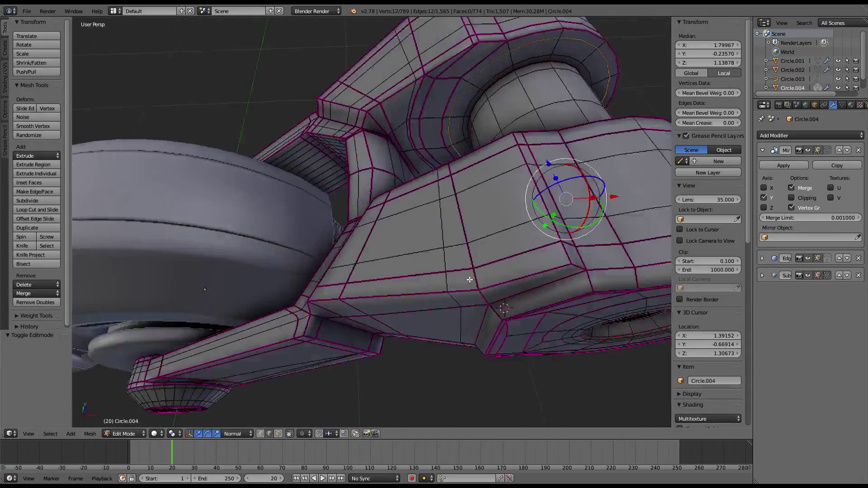
{"action": "middle_click_drag", "start_coordinate": [469, 279], "coordinate": [349, 221]}
Deselect everything and shortest-path select a strip of faces along the arm joint.
{"action": "key", "text": "a"}
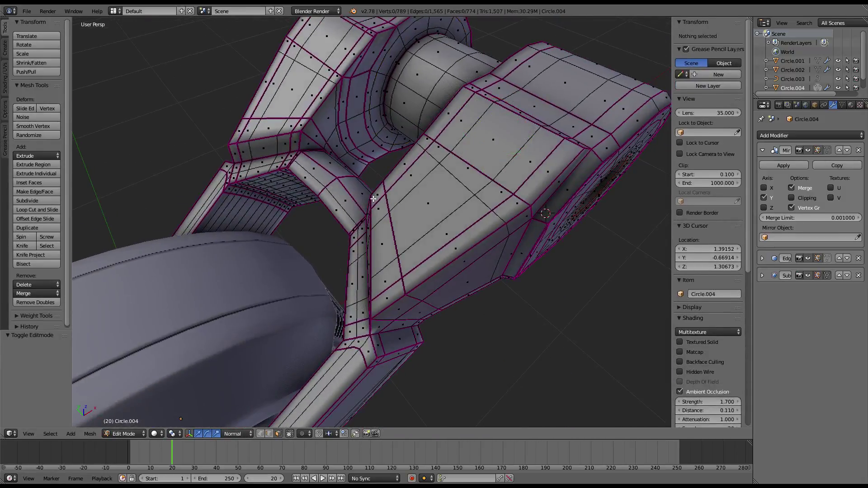
{"action": "right_click", "coordinate": [374, 199]}
{"action": "scroll", "coordinate": [387, 263], "scroll_direction": "down", "scroll_amount": 3}
{"action": "mouse_move", "coordinate": [388, 262]}
{"action": "middle_mouse_down"}
{"action": "mouse_move", "coordinate": [407, 253]}
{"action": "mouse_move", "coordinate": [450, 266]}
{"action": "mouse_move", "coordinate": [510, 247]}
{"action": "middle_mouse_up"}
{"action": "right_click", "coordinate": [451, 265], "text": "ctrl"}
{"action": "right_click", "coordinate": [507, 248], "text": "ctrl"}
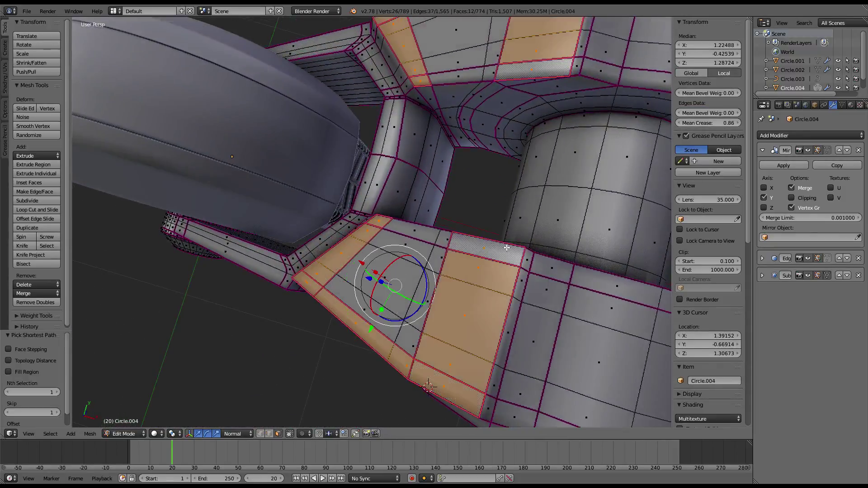
{"action": "right_click", "coordinate": [406, 230], "text": "ctrl"}
{"action": "right_click", "coordinate": [400, 333], "text": "ctrl"}
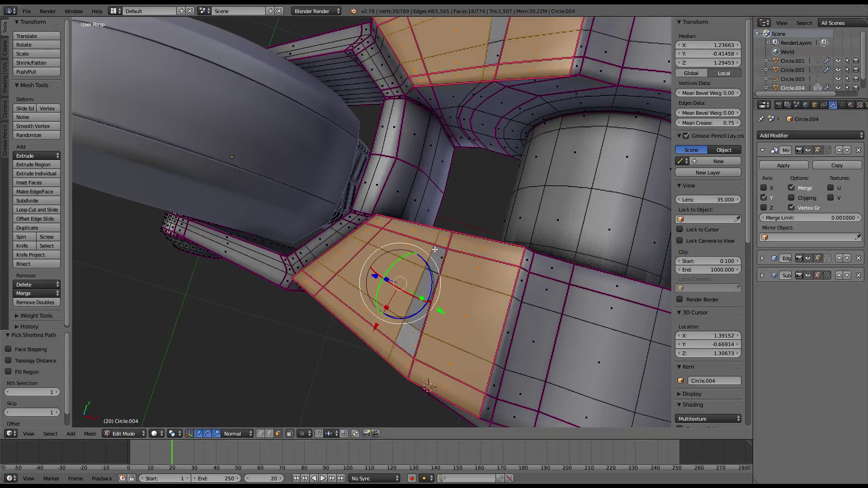
Flatten the face strip to zero Z height in front view and tilt it slightly.
{"action": "key", "text": "KP_1"}
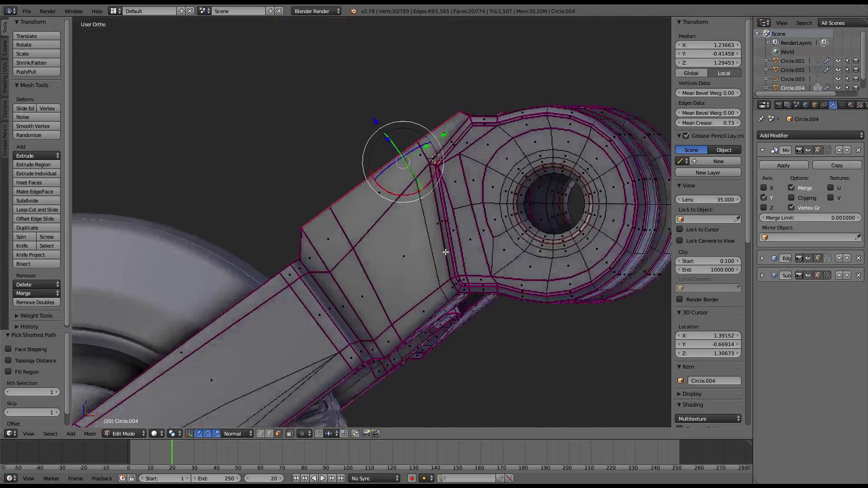
{"action": "key", "text": "s"}
{"action": "key", "text": "z"}
{"action": "key", "text": "0"}
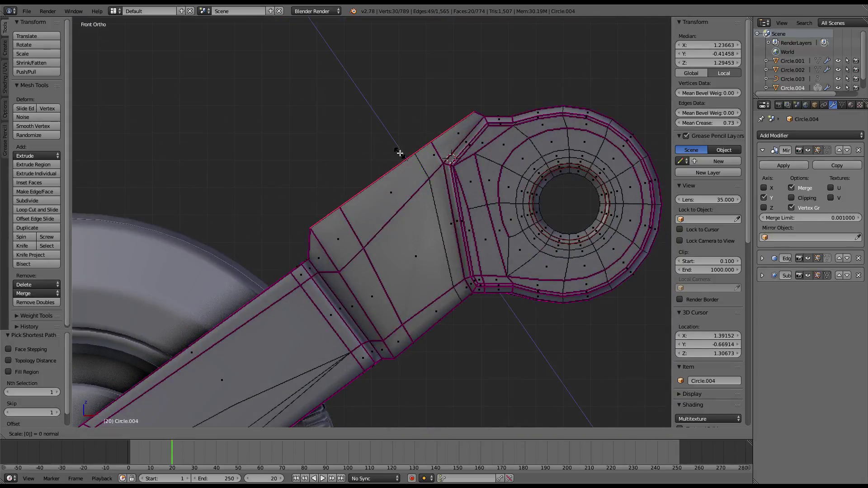
{"action": "key", "text": "Return"}
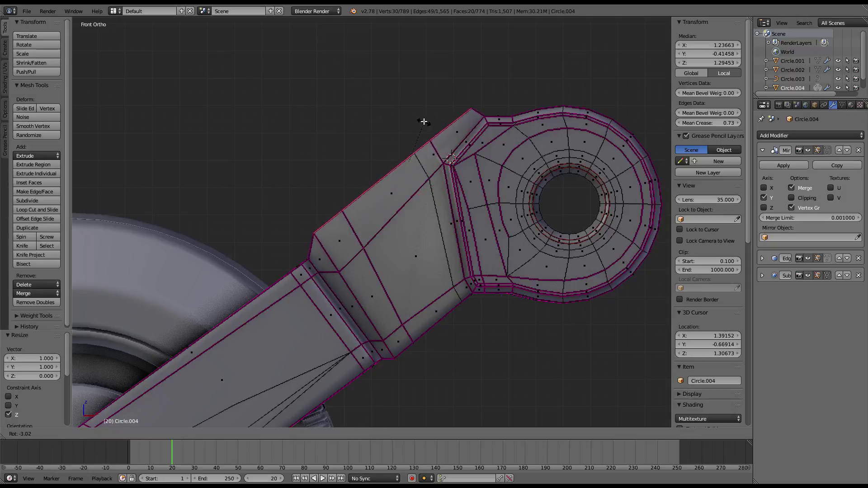
{"action": "left_click", "coordinate": [422, 121]}
{"action": "mouse_move", "coordinate": [351, 130]}
{"action": "middle_mouse_down"}
{"action": "mouse_move", "coordinate": [466, 170]}
{"action": "mouse_move", "coordinate": [427, 236]}
{"action": "mouse_move", "coordinate": [489, 214]}
{"action": "mouse_move", "coordinate": [317, 172]}
{"action": "mouse_move", "coordinate": [376, 196]}
{"action": "mouse_move", "coordinate": [435, 182]}
{"action": "mouse_move", "coordinate": [393, 199]}
{"action": "mouse_move", "coordinate": [338, 258]}
{"action": "mouse_move", "coordinate": [287, 280]}
{"action": "middle_mouse_up"}
Select the face loop around the lower arm and extrude it in place.
{"action": "key", "text": "Tab"}
{"action": "key", "text": "Tab"}
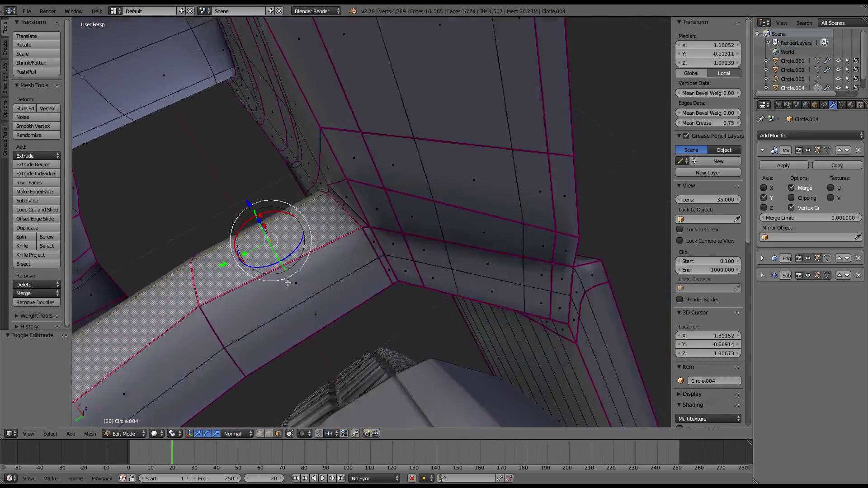
{"action": "left_click", "coordinate": [290, 256], "text": "alt"}
{"action": "key", "text": "e"}
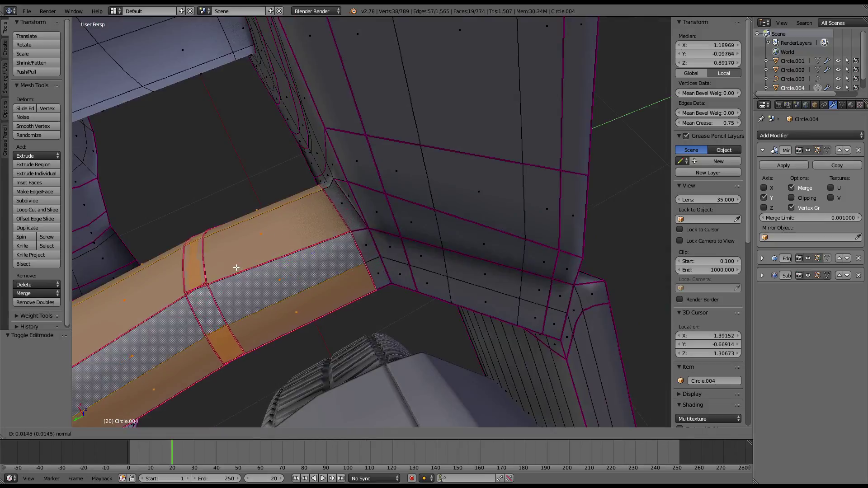
{"action": "right_click", "coordinate": [213, 331]}
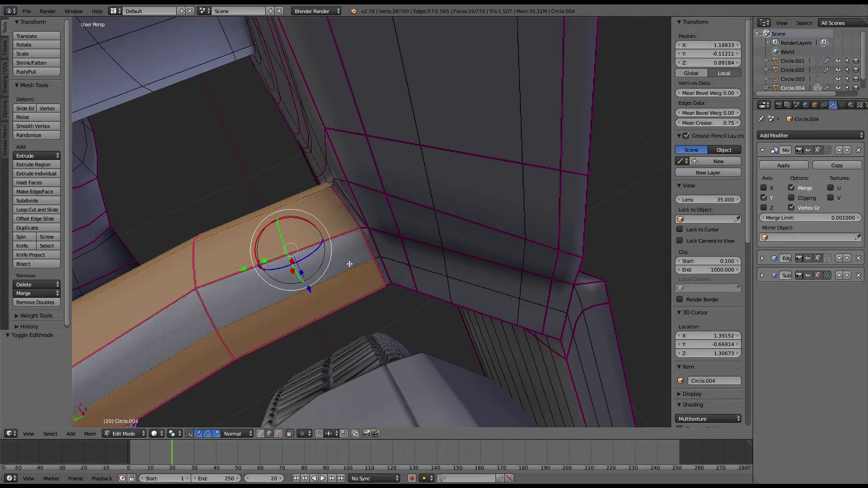
Shift the corner edge loop 0.021 along X and preview the junction.
{"action": "left_click", "coordinate": [366, 244], "text": "alt"}
{"action": "left_click_drag", "start_coordinate": [303, 241], "coordinate": [286, 242]}
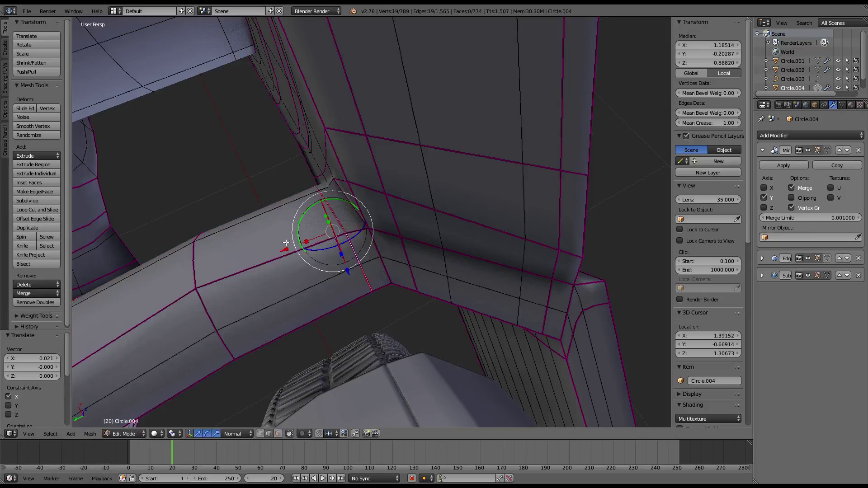
{"action": "mouse_move", "coordinate": [316, 231]}
{"action": "middle_mouse_down"}
{"action": "mouse_move", "coordinate": [416, 161]}
{"action": "mouse_move", "coordinate": [430, 131]}
{"action": "mouse_move", "coordinate": [405, 196]}
{"action": "mouse_move", "coordinate": [348, 228]}
{"action": "mouse_move", "coordinate": [423, 199]}
{"action": "mouse_move", "coordinate": [375, 194]}
{"action": "mouse_move", "coordinate": [441, 172]}
{"action": "mouse_move", "coordinate": [340, 175]}
{"action": "mouse_move", "coordinate": [287, 140]}
{"action": "mouse_move", "coordinate": [343, 111]}
{"action": "mouse_move", "coordinate": [397, 145]}
{"action": "mouse_move", "coordinate": [327, 161]}
{"action": "mouse_move", "coordinate": [319, 120]}
{"action": "mouse_move", "coordinate": [296, 157]}
{"action": "mouse_move", "coordinate": [467, 209]}
{"action": "mouse_move", "coordinate": [402, 224]}
{"action": "middle_mouse_up"}
{"action": "right_click", "coordinate": [348, 228]}
{"action": "key", "text": "Tab"}
{"action": "key", "text": "Tab"}
{"action": "key", "text": "Tab"}
{"action": "scroll", "coordinate": [440, 173], "scroll_direction": "down", "scroll_amount": 5}
{"action": "scroll", "coordinate": [339, 174], "scroll_direction": "down", "scroll_amount": 3}
{"action": "key", "text": "Tab"}
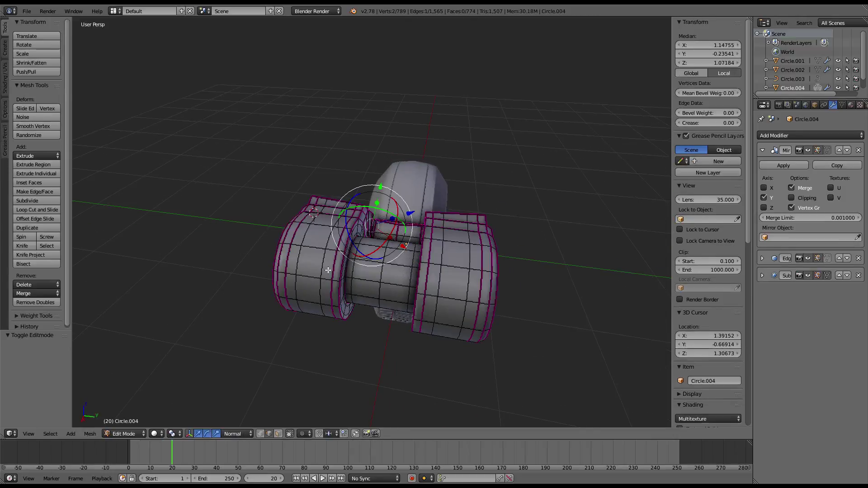
Scale the creased edge under the joint by 1.125 and nudge it along its normal.
{"action": "mouse_move", "coordinate": [328, 270]}
{"action": "middle_mouse_down"}
{"action": "mouse_move", "coordinate": [314, 278]}
{"action": "mouse_move", "coordinate": [382, 267]}
{"action": "mouse_move", "coordinate": [344, 237]}
{"action": "mouse_move", "coordinate": [357, 244]}
{"action": "mouse_move", "coordinate": [376, 235]}
{"action": "middle_mouse_up"}
{"action": "scroll", "coordinate": [321, 273], "scroll_direction": "up", "scroll_amount": 3}
{"action": "scroll", "coordinate": [309, 281], "scroll_direction": "up", "scroll_amount": 2}
{"action": "right_click", "coordinate": [396, 242]}
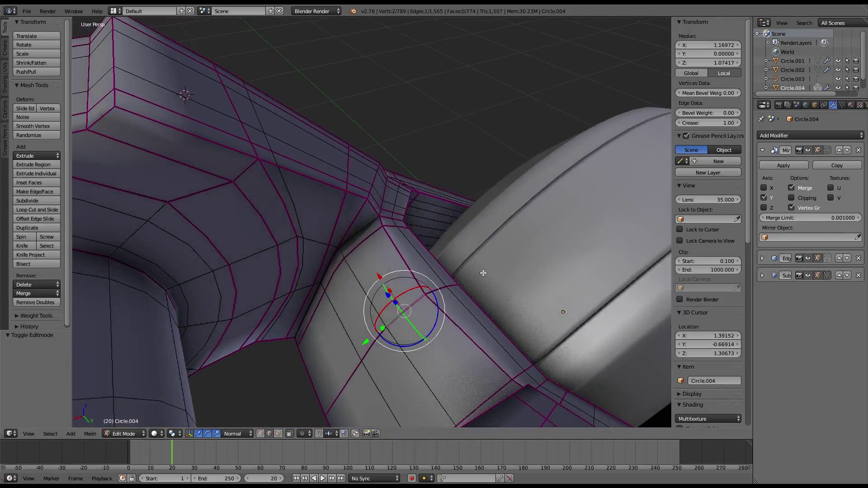
{"action": "key", "text": "s"}
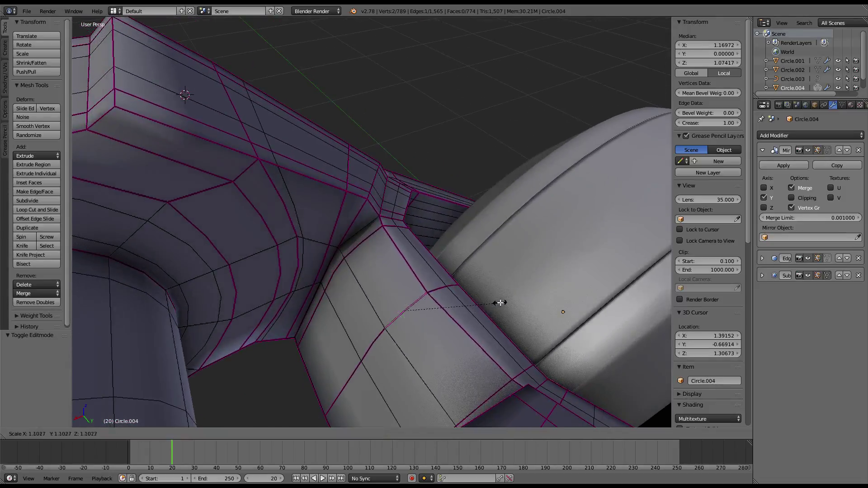
{"action": "left_click", "coordinate": [434, 325]}
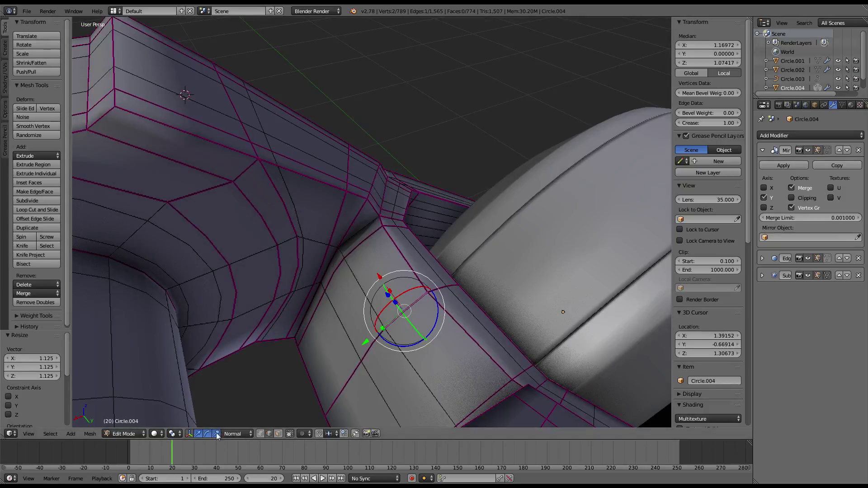
{"action": "middle_click_drag", "start_coordinate": [366, 382], "coordinate": [388, 288]}
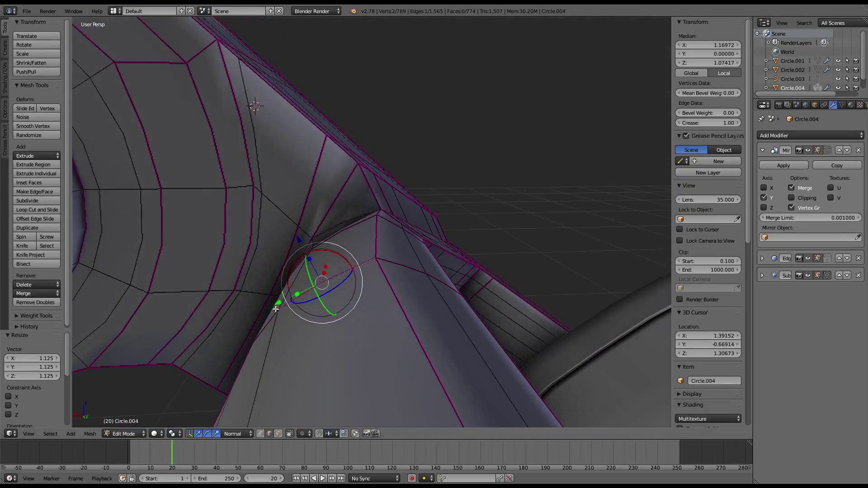
{"action": "left_click_drag", "start_coordinate": [276, 309], "coordinate": [294, 298]}
{"action": "mouse_move", "coordinate": [293, 298]}
{"action": "middle_mouse_down"}
{"action": "mouse_move", "coordinate": [348, 247]}
{"action": "mouse_move", "coordinate": [334, 252]}
{"action": "mouse_move", "coordinate": [355, 291]}
{"action": "mouse_move", "coordinate": [415, 267]}
{"action": "mouse_move", "coordinate": [429, 195]}
{"action": "mouse_move", "coordinate": [397, 229]}
{"action": "mouse_move", "coordinate": [366, 238]}
{"action": "mouse_move", "coordinate": [135, 158]}
{"action": "mouse_move", "coordinate": [285, 173]}
{"action": "mouse_move", "coordinate": [443, 172]}
{"action": "mouse_move", "coordinate": [506, 201]}
{"action": "mouse_move", "coordinate": [586, 164]}
{"action": "middle_mouse_up"}
Edge-slide the arm loops toward the middle to factor 0.330 and check the result.
{"action": "key", "text": "g"}
{"action": "left_click", "coordinate": [378, 277]}
{"action": "key", "text": "g"}
{"action": "key", "text": "g"}
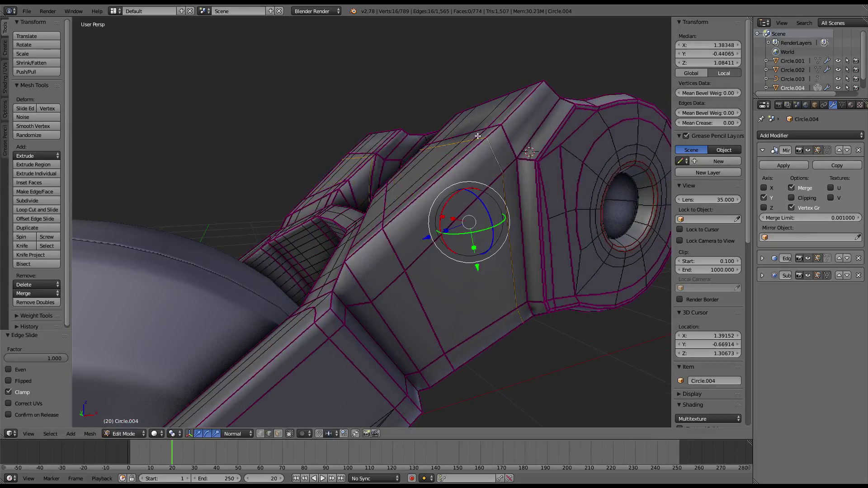
{"action": "key", "text": "g"}
{"action": "key", "text": "g"}
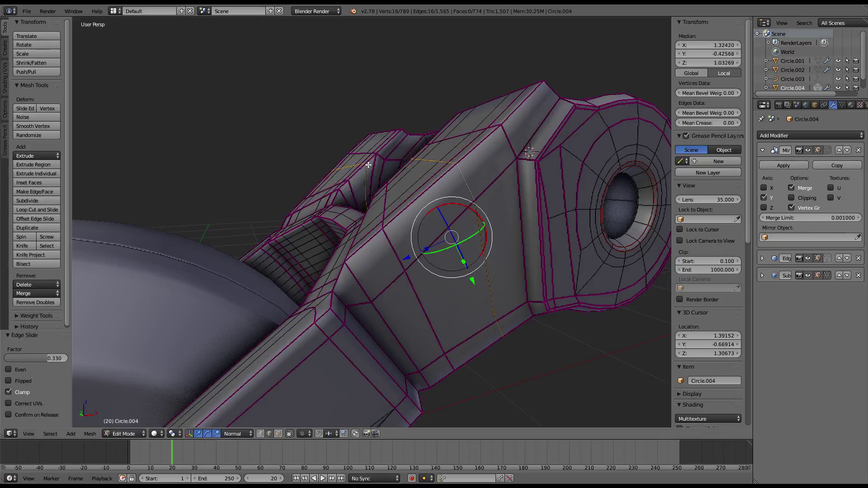
{"action": "key", "text": "Tab"}
{"action": "mouse_move", "coordinate": [368, 165]}
{"action": "middle_mouse_down"}
{"action": "mouse_move", "coordinate": [421, 181]}
{"action": "mouse_move", "coordinate": [387, 223]}
{"action": "mouse_move", "coordinate": [325, 244]}
{"action": "mouse_move", "coordinate": [302, 270]}
{"action": "mouse_move", "coordinate": [448, 215]}
{"action": "mouse_move", "coordinate": [479, 217]}
{"action": "middle_mouse_up"}
{"action": "key", "text": "Tab"}
Select the central pivot cylinder's faces and duplicate them in place.
{"action": "scroll", "coordinate": [452, 215], "scroll_direction": "up", "scroll_amount": 2}
{"action": "scroll", "coordinate": [465, 215], "scroll_direction": "up", "scroll_amount": 2}
{"action": "scroll", "coordinate": [481, 218], "scroll_direction": "up", "scroll_amount": 2}
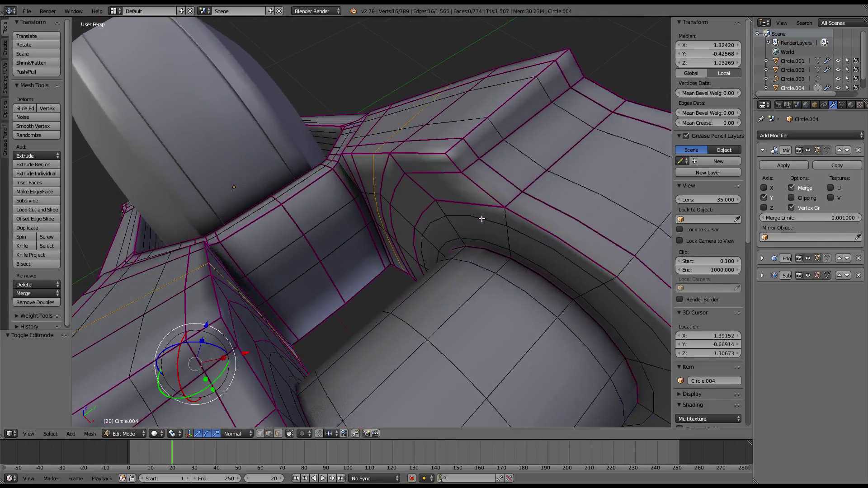
{"action": "scroll", "coordinate": [481, 218], "scroll_direction": "down", "scroll_amount": 3}
{"action": "mouse_move", "coordinate": [276, 425]}
{"action": "middle_mouse_down"}
{"action": "mouse_move", "coordinate": [406, 316]}
{"action": "mouse_move", "coordinate": [481, 281]}
{"action": "middle_mouse_up"}
{"action": "right_click", "coordinate": [406, 317], "text": "alt"}
{"action": "key", "text": "shift+d"}
{"action": "key", "text": "Escape"}
Separate the duplicate into Circle.000, then frame it with all its geometry selected.
{"action": "key", "text": "p"}
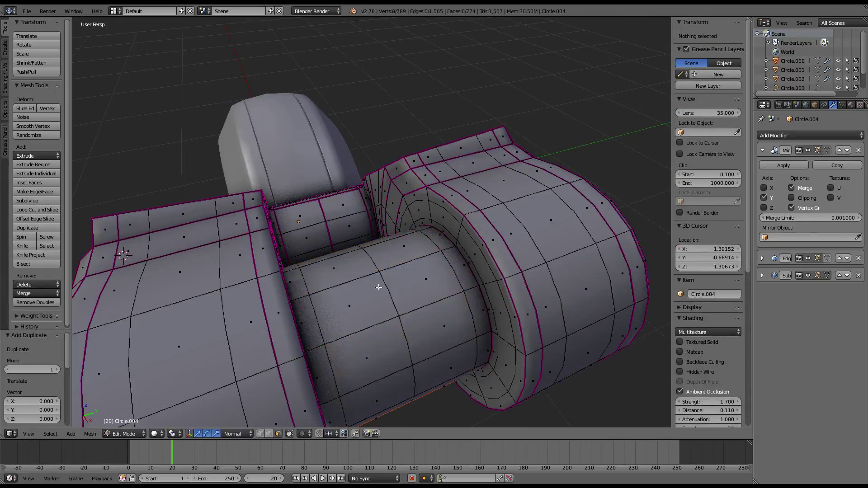
{"action": "key", "text": "Tab"}
{"action": "right_click", "coordinate": [356, 288]}
{"action": "key", "text": "Tab"}
{"action": "key", "text": "KP_Decimal"}
{"action": "key", "text": "a"}
{"action": "key", "text": "a"}
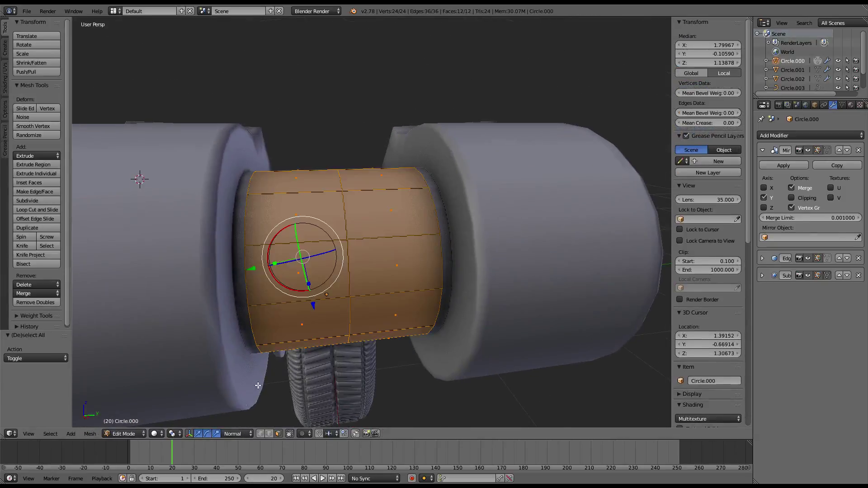
Return Circle.000 to Object Mode, collapse the Mirror panel and show the Add Modifier list.
{"action": "scroll", "coordinate": [353, 246], "scroll_direction": "down", "scroll_amount": 3}
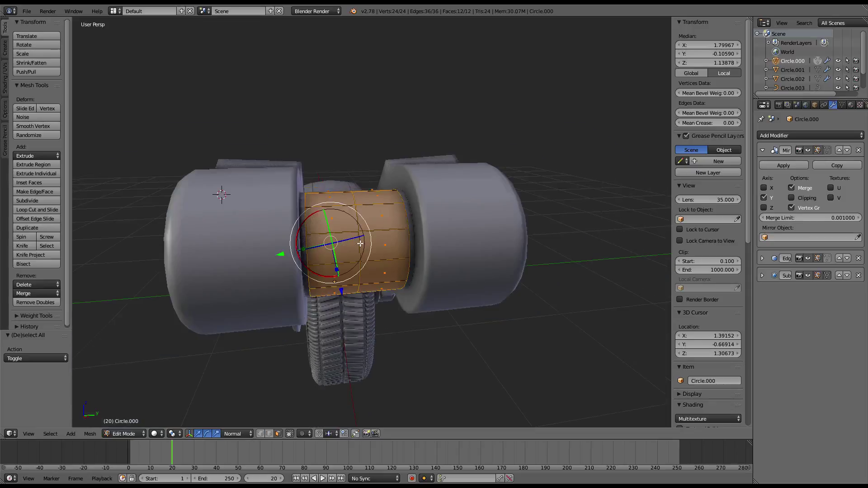
{"action": "mouse_move", "coordinate": [352, 247]}
{"action": "middle_mouse_down"}
{"action": "mouse_move", "coordinate": [352, 289]}
{"action": "mouse_move", "coordinate": [351, 239]}
{"action": "middle_mouse_up"}
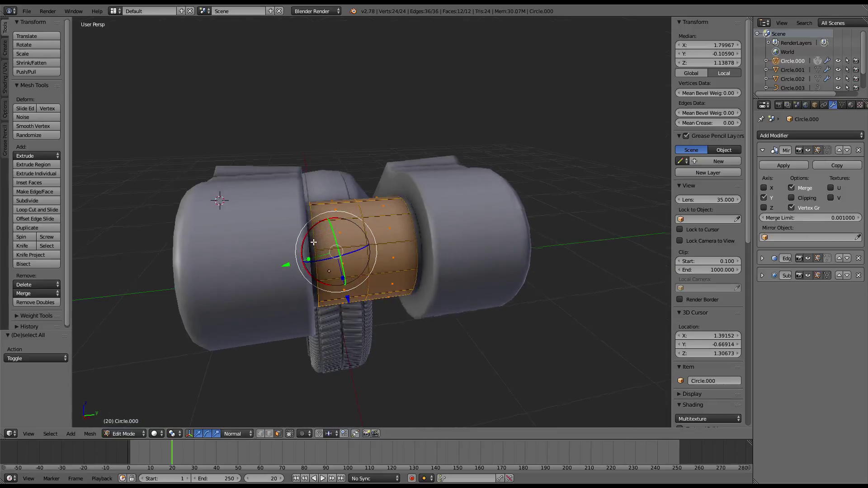
{"action": "middle_click_drag", "start_coordinate": [198, 423], "coordinate": [311, 175]}
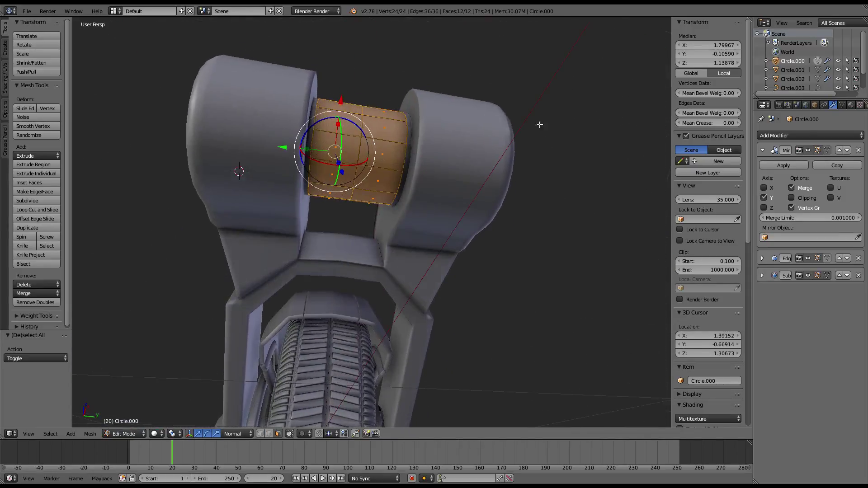
{"action": "key", "text": "Tab"}
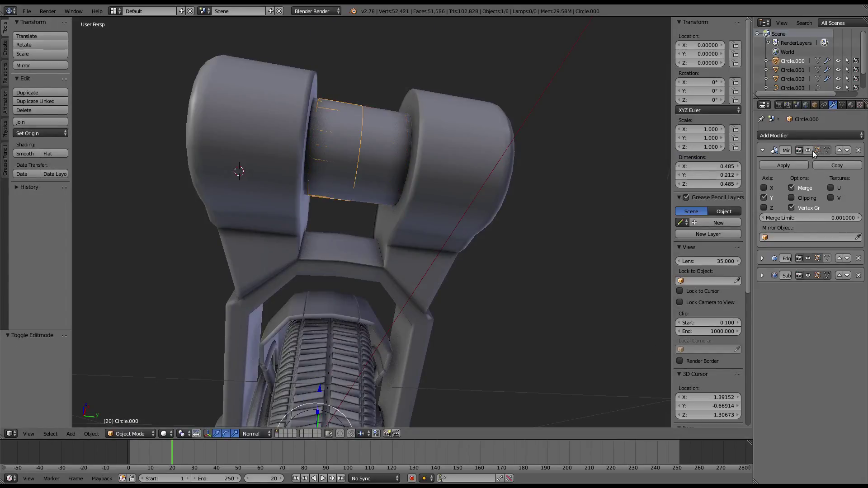
{"action": "left_click", "coordinate": [763, 150]}
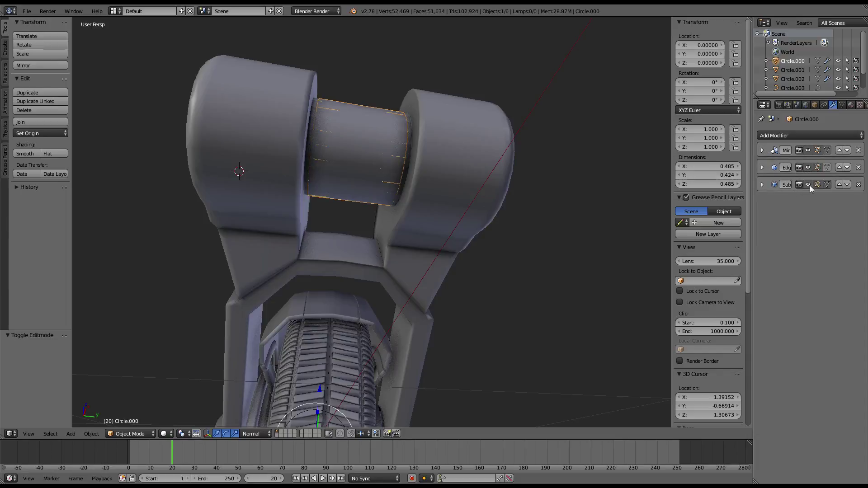
{"action": "left_click", "coordinate": [818, 135]}
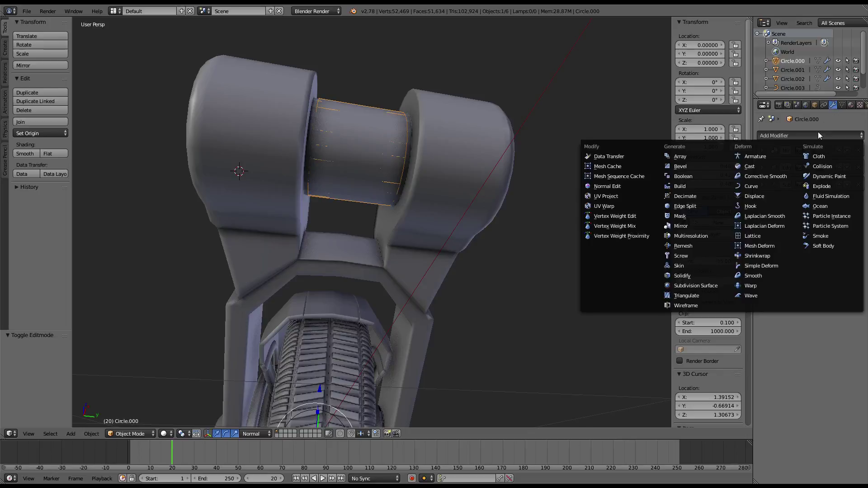
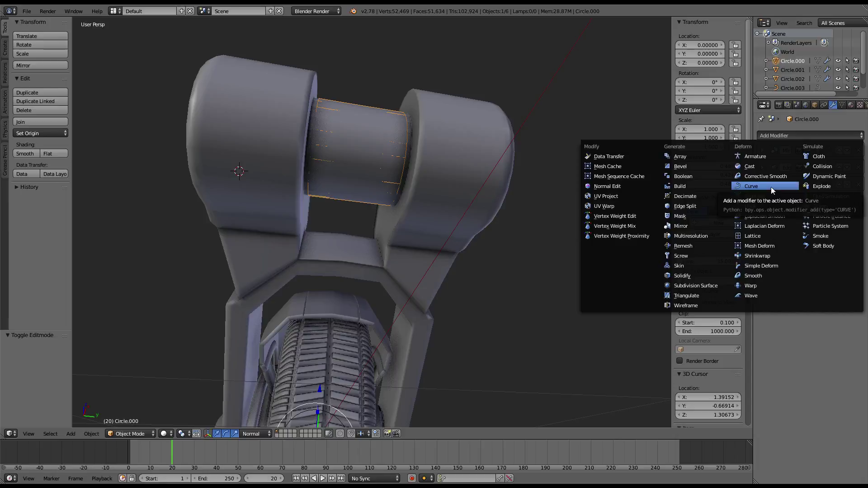
Add a Solidify modifier to the roller and raise its Thickness to about 0.269.
{"action": "left_click", "coordinate": [714, 277]}
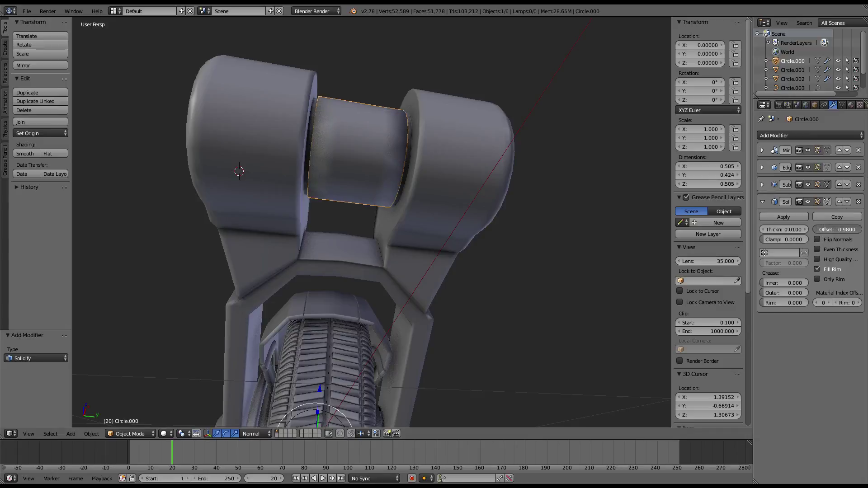
{"action": "mouse_move", "coordinate": [771, 229]}
{"action": "left_mouse_down"}
{"action": "mouse_move", "coordinate": [795, 229]}
{"action": "mouse_move", "coordinate": [787, 230]}
{"action": "left_mouse_up"}
{"action": "middle_click_drag", "start_coordinate": [258, 164], "coordinate": [431, 231]}
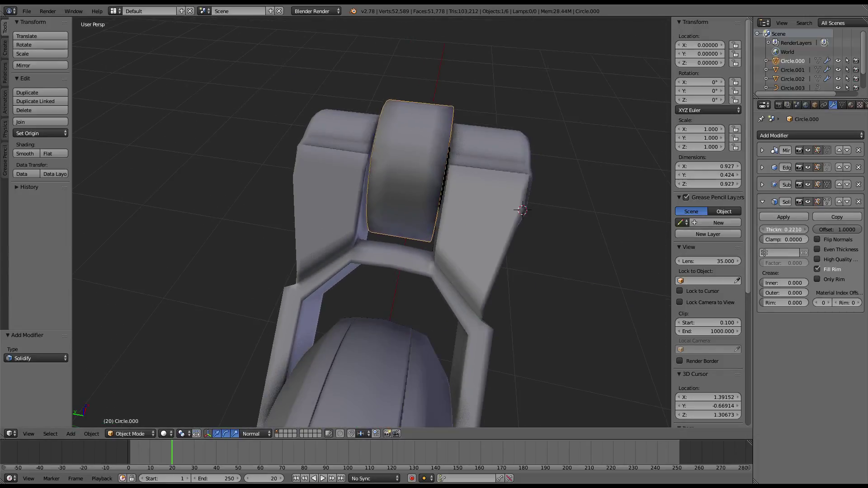
{"action": "left_click_drag", "start_coordinate": [783, 230], "coordinate": [795, 230]}
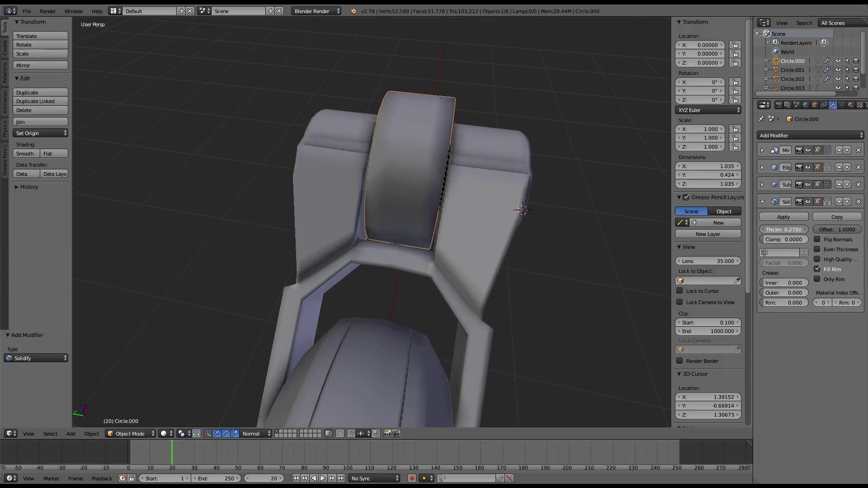
Switch between edit and object mode, deselect all, and orbit close to the fork and roller.
{"action": "key", "text": "Tab"}
{"action": "mouse_move", "coordinate": [494, 182]}
{"action": "middle_mouse_down"}
{"action": "mouse_move", "coordinate": [403, 159]}
{"action": "mouse_move", "coordinate": [294, 94]}
{"action": "mouse_move", "coordinate": [284, 173]}
{"action": "mouse_move", "coordinate": [422, 217]}
{"action": "middle_mouse_up"}
{"action": "scroll", "coordinate": [447, 181], "scroll_direction": "up", "scroll_amount": 4}
{"action": "key", "text": "Tab"}
{"action": "scroll", "coordinate": [386, 177], "scroll_direction": "down", "scroll_amount": 3}
{"action": "key", "text": "a"}
{"action": "scroll", "coordinate": [475, 199], "scroll_direction": "up", "scroll_amount": 3}
{"action": "mouse_move", "coordinate": [474, 199]}
{"action": "middle_mouse_down"}
{"action": "mouse_move", "coordinate": [379, 188]}
{"action": "mouse_move", "coordinate": [407, 194]}
{"action": "mouse_move", "coordinate": [519, 148]}
{"action": "mouse_move", "coordinate": [409, 154]}
{"action": "mouse_move", "coordinate": [372, 248]}
{"action": "middle_mouse_up"}
{"action": "key", "text": "Tab"}
{"action": "scroll", "coordinate": [518, 148], "scroll_direction": "up", "scroll_amount": 2}
{"action": "scroll", "coordinate": [409, 154], "scroll_direction": "down", "scroll_amount": 2}
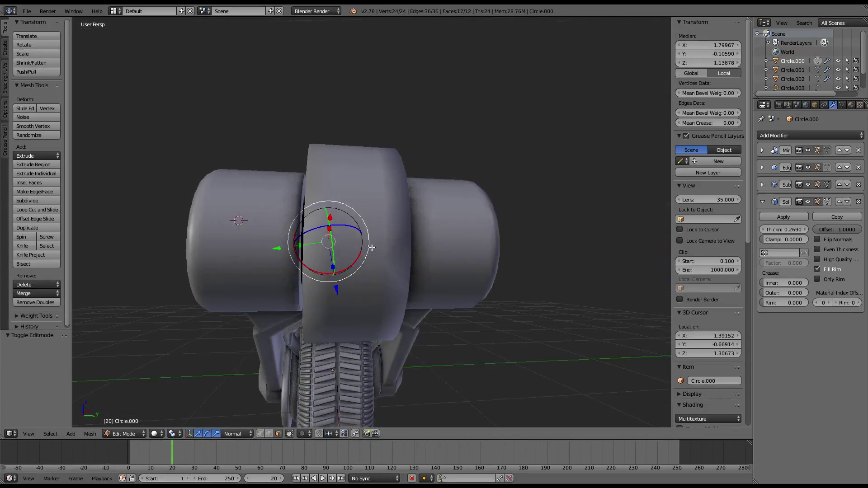
Set transform orientation to Global and test Y- and X-axis moves of the roller mesh.
{"action": "left_click", "coordinate": [237, 433]}
{"action": "left_click", "coordinate": [246, 381]}
{"action": "left_click_drag", "start_coordinate": [386, 248], "coordinate": [372, 243]}
{"action": "left_click", "coordinate": [372, 243]}
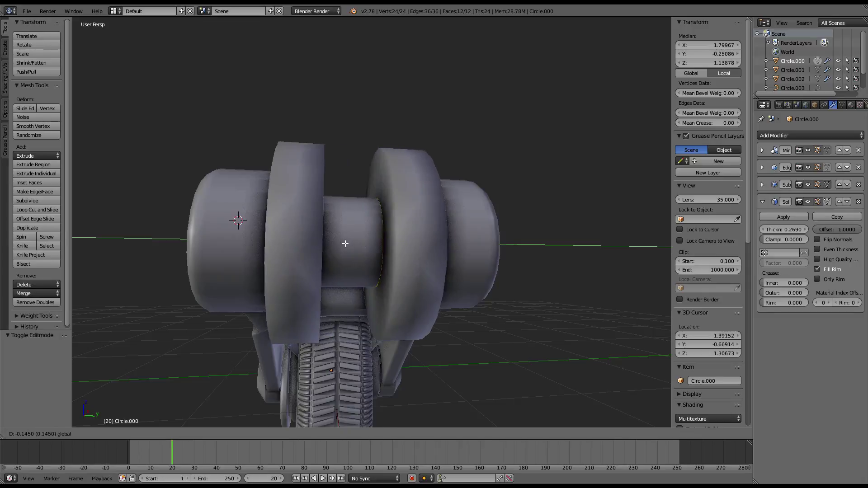
{"action": "middle_click_drag", "start_coordinate": [372, 243], "coordinate": [380, 269]}
{"action": "key", "text": "g"}
{"action": "key", "text": "x"}
{"action": "left_click", "coordinate": [381, 268]}
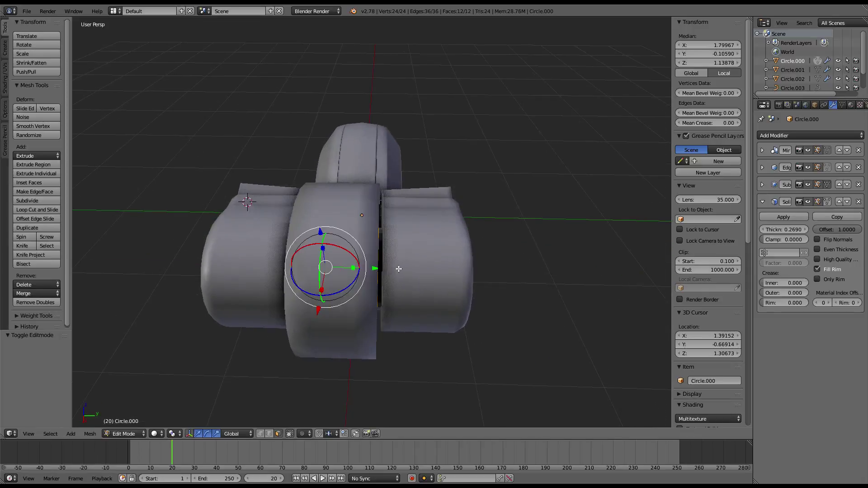
Expand and collapse the Mirror modifier, return to object mode and deselect everything.
{"action": "left_click", "coordinate": [770, 151]}
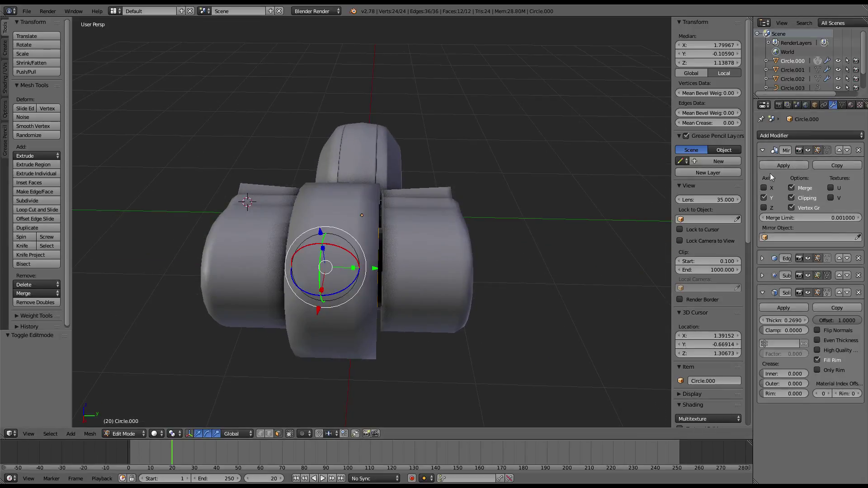
{"action": "left_click", "coordinate": [763, 150]}
{"action": "key", "text": "Tab"}
{"action": "scroll", "coordinate": [454, 134], "scroll_direction": "up", "scroll_amount": 3}
{"action": "scroll", "coordinate": [456, 133], "scroll_direction": "up", "scroll_amount": 4}
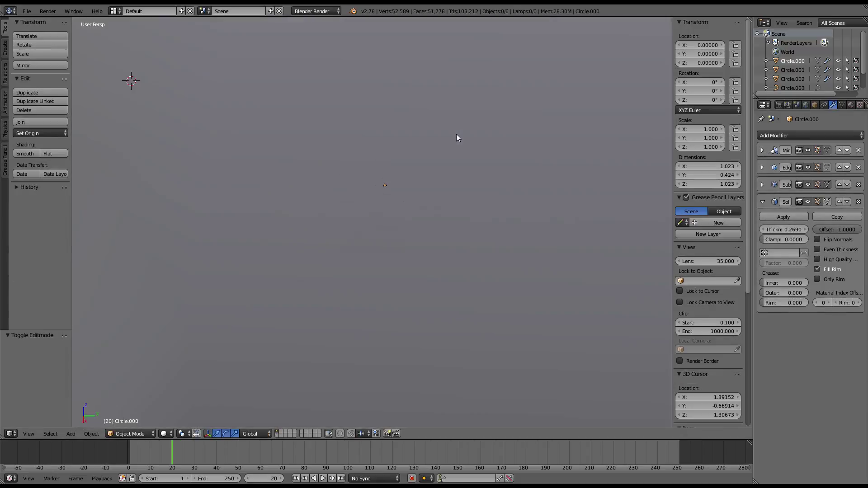
{"action": "scroll", "coordinate": [456, 134], "scroll_direction": "down", "scroll_amount": 3}
{"action": "key", "text": "a"}
{"action": "scroll", "coordinate": [456, 134], "scroll_direction": "down", "scroll_amount": 4}
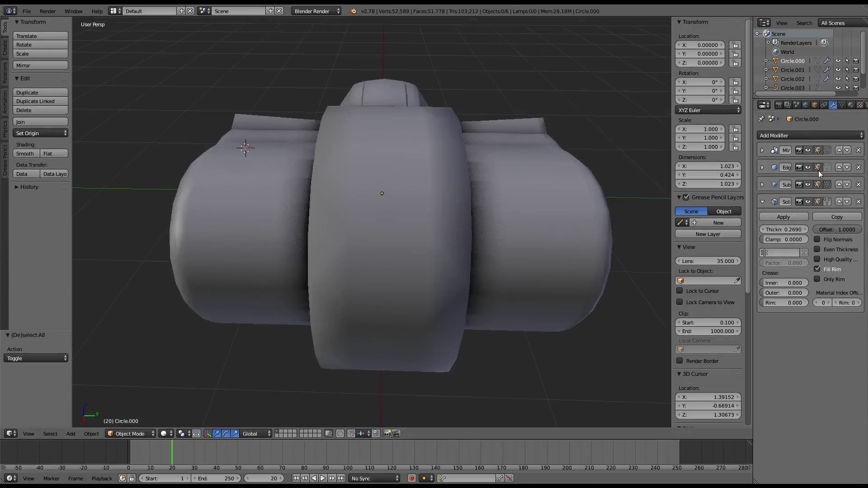
Re-enter edit mode on the roller, orbit around it, and cancel a stray scale.
{"action": "key", "text": "Tab"}
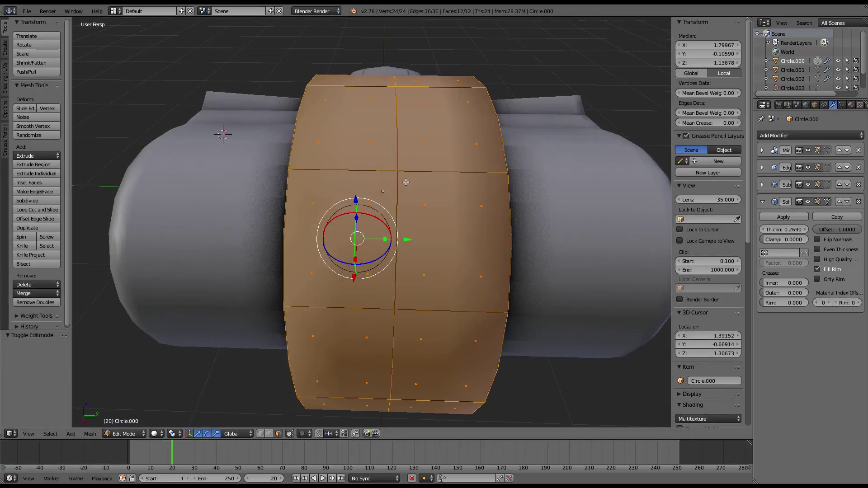
{"action": "scroll", "coordinate": [406, 182], "scroll_direction": "up", "scroll_amount": 5}
{"action": "mouse_move", "coordinate": [406, 182]}
{"action": "middle_mouse_down"}
{"action": "mouse_move", "coordinate": [419, 97]}
{"action": "mouse_move", "coordinate": [418, 145]}
{"action": "mouse_move", "coordinate": [438, 127]}
{"action": "mouse_move", "coordinate": [442, 170]}
{"action": "mouse_move", "coordinate": [460, 137]}
{"action": "mouse_move", "coordinate": [490, 144]}
{"action": "mouse_move", "coordinate": [491, 180]}
{"action": "mouse_move", "coordinate": [422, 170]}
{"action": "mouse_move", "coordinate": [401, 178]}
{"action": "mouse_move", "coordinate": [430, 178]}
{"action": "middle_mouse_up"}
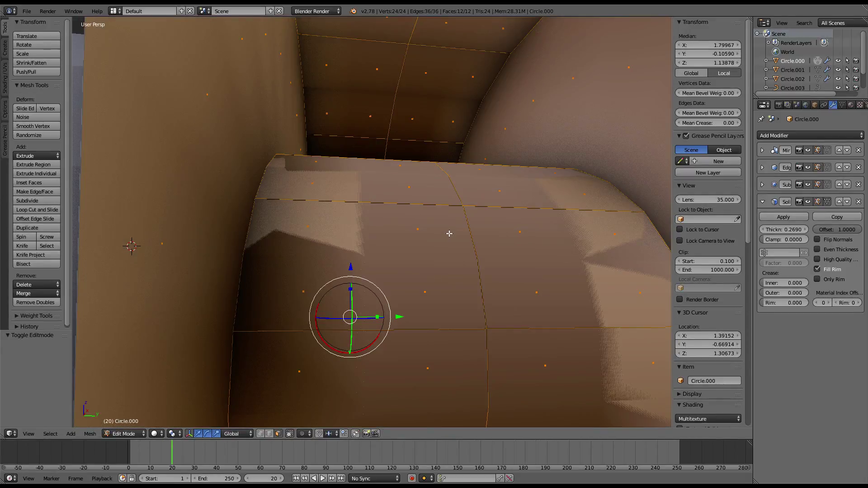
{"action": "key", "text": "Escape"}
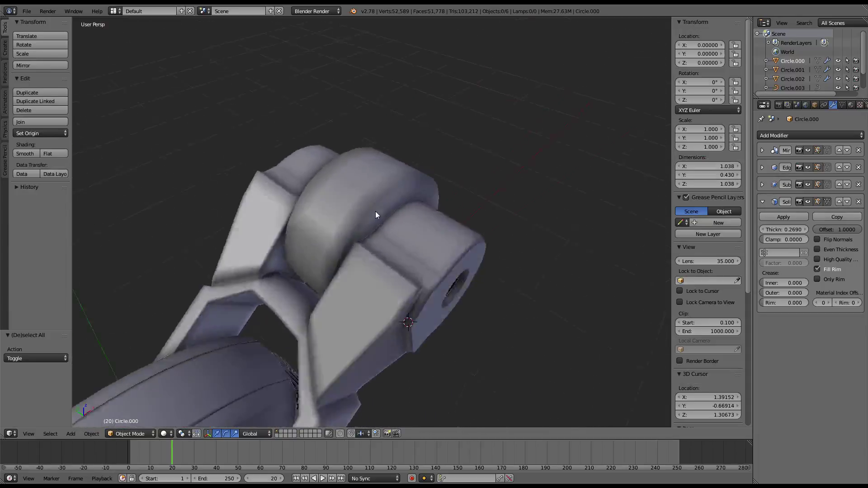
Set Subdivision Surface viewport level to 2 and keep it above Solidify in the stack.
{"action": "left_click", "coordinate": [762, 202]}
{"action": "left_click", "coordinate": [762, 184]}
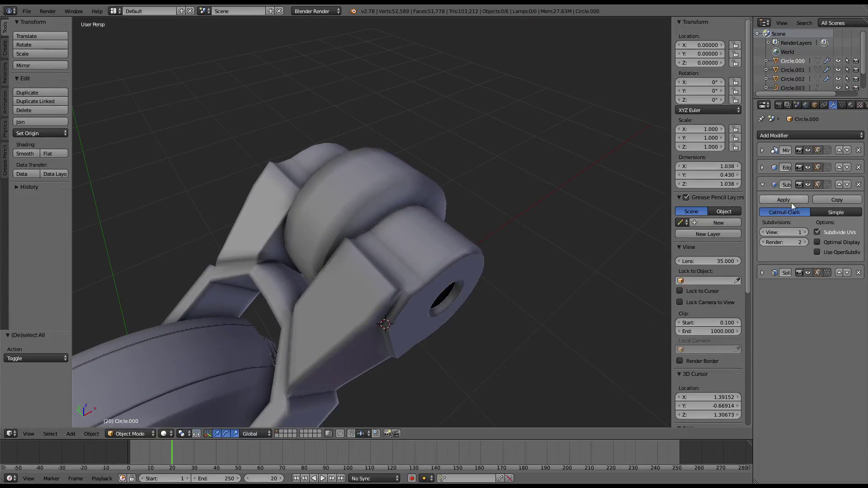
{"action": "left_click", "coordinate": [806, 232]}
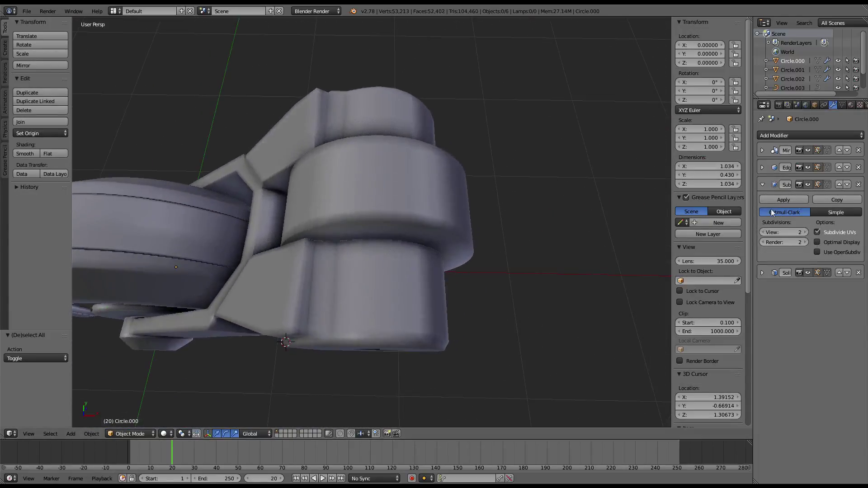
{"action": "left_click", "coordinate": [762, 185]}
{"action": "left_click", "coordinate": [846, 185]}
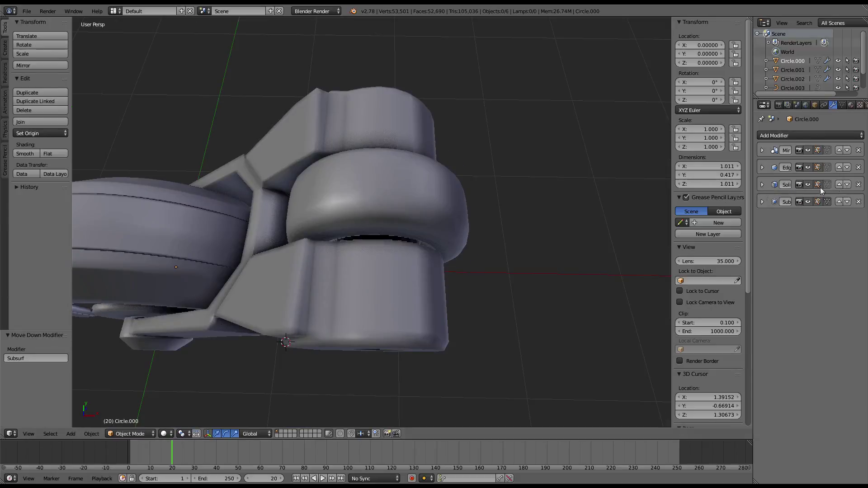
{"action": "middle_click_drag", "start_coordinate": [406, 187], "coordinate": [377, 126]}
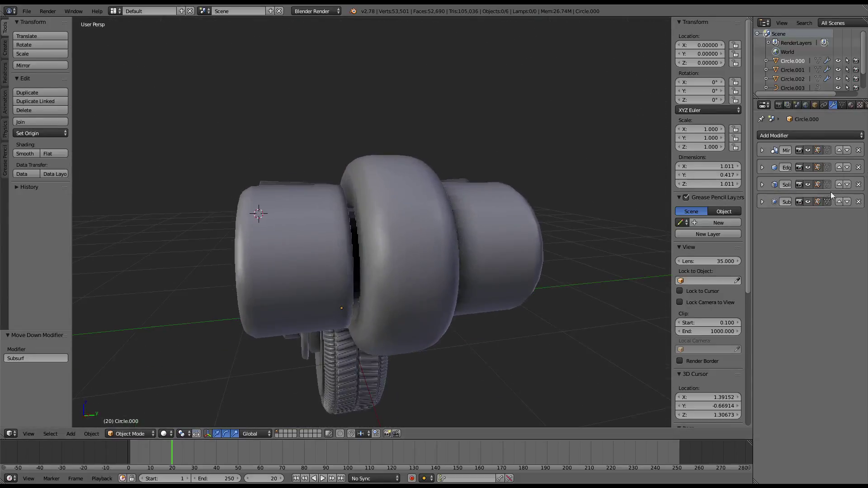
{"action": "left_click", "coordinate": [840, 201]}
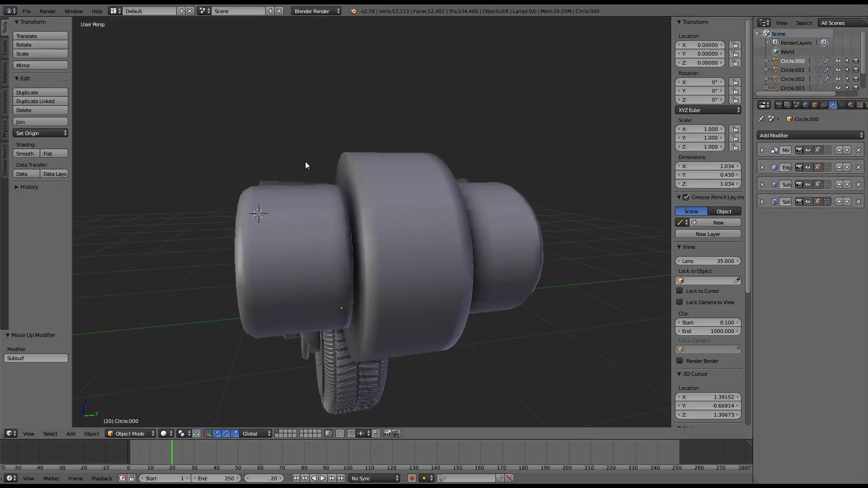
Toggle the selection and orbit out to view the whole wheel and arm.
{"action": "key", "text": "a"}
{"action": "middle_click_drag", "start_coordinate": [305, 161], "coordinate": [340, 177]}
{"action": "scroll", "coordinate": [343, 177], "scroll_direction": "down", "scroll_amount": 4}
{"action": "key", "text": "a"}
{"action": "scroll", "coordinate": [494, 198], "scroll_direction": "up", "scroll_amount": 5}
{"action": "mouse_move", "coordinate": [493, 198]}
{"action": "middle_mouse_down"}
{"action": "mouse_move", "coordinate": [433, 196]}
{"action": "mouse_move", "coordinate": [393, 223]}
{"action": "mouse_move", "coordinate": [324, 169]}
{"action": "mouse_move", "coordinate": [382, 151]}
{"action": "mouse_move", "coordinate": [392, 162]}
{"action": "middle_mouse_up"}
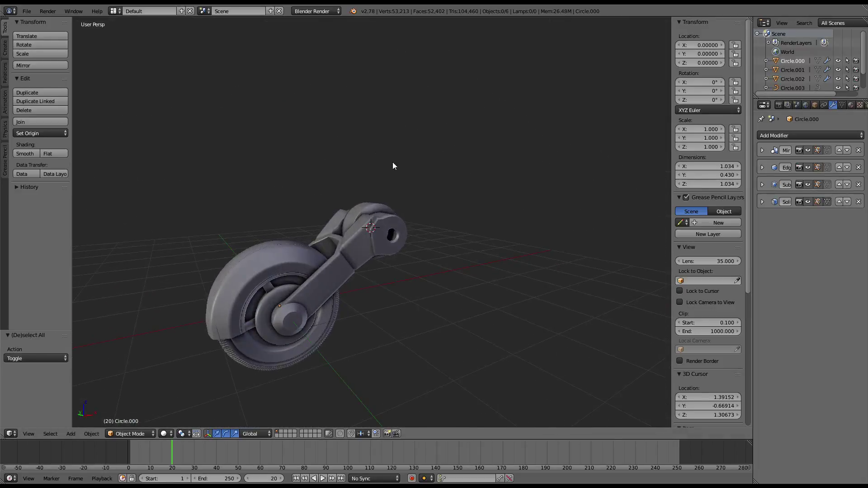
{"action": "scroll", "coordinate": [394, 163], "scroll_direction": "up", "scroll_amount": 2}
{"action": "scroll", "coordinate": [384, 203], "scroll_direction": "up", "scroll_amount": 3}
Select the suspension arm in edit mode and pick a face around its hinge hole.
{"action": "right_click", "coordinate": [378, 230]}
{"action": "key", "text": "Tab"}
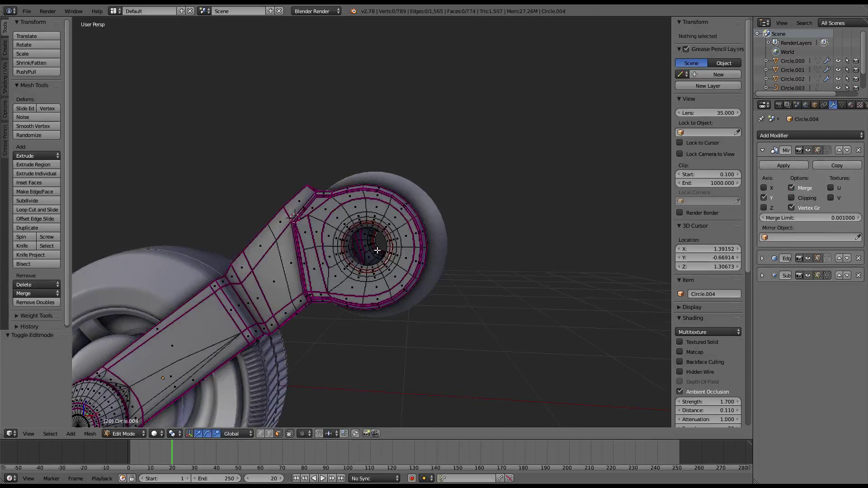
{"action": "right_click", "coordinate": [376, 273]}
{"action": "scroll", "coordinate": [376, 274], "scroll_direction": "up", "scroll_amount": 5}
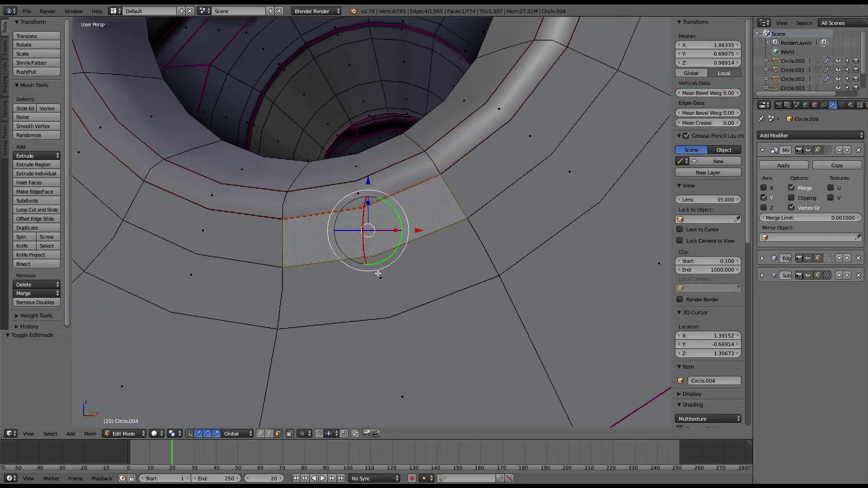
{"action": "scroll", "coordinate": [378, 271], "scroll_direction": "down", "scroll_amount": 4}
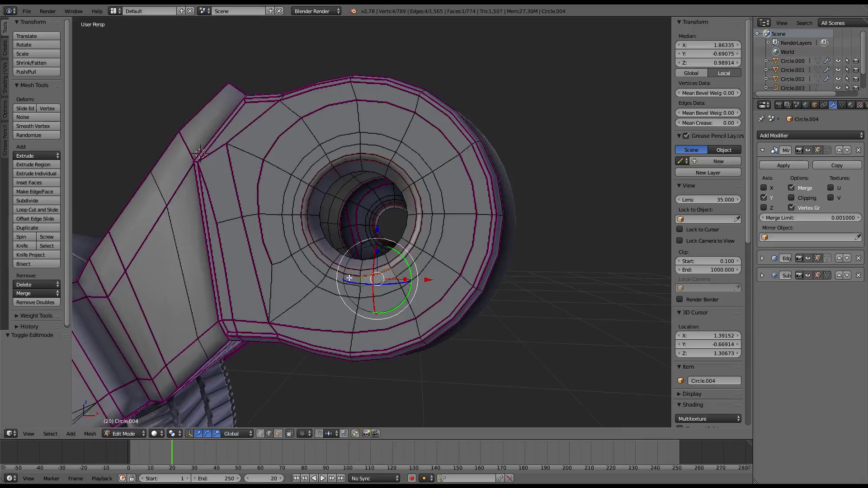
{"action": "middle_click_drag", "start_coordinate": [360, 256], "coordinate": [344, 266]}
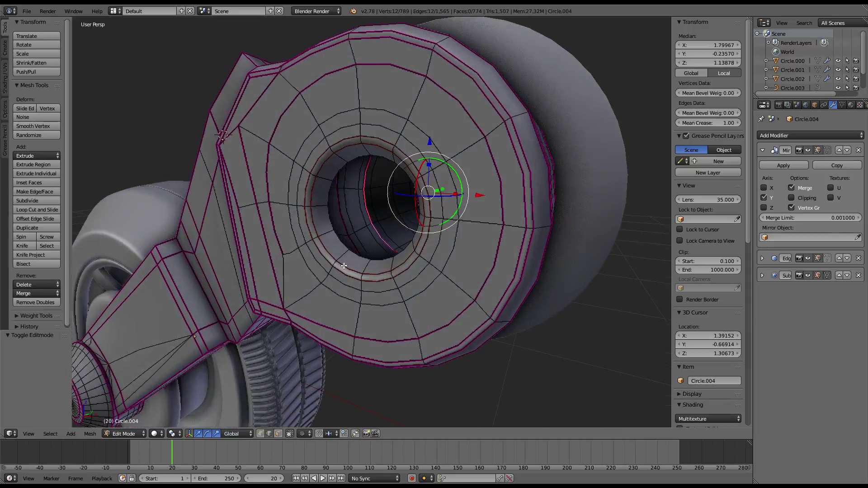
{"action": "middle_click_drag", "start_coordinate": [467, 228], "coordinate": [504, 217]}
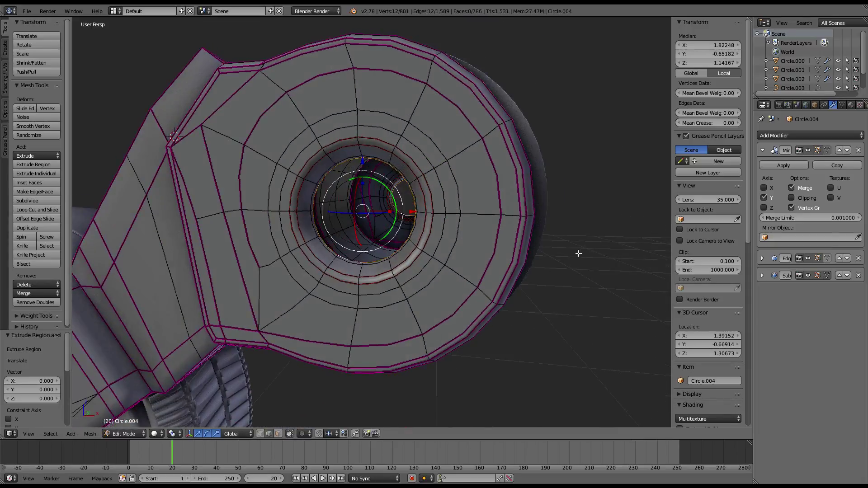
Extrude and shrink the hinge hole's inner ring twice.
{"action": "key", "text": "e"}
{"action": "key", "text": "s"}
{"action": "left_click", "coordinate": [544, 246]}
{"action": "key", "text": "e"}
{"action": "key", "text": "s"}
{"action": "left_click", "coordinate": [512, 240]}
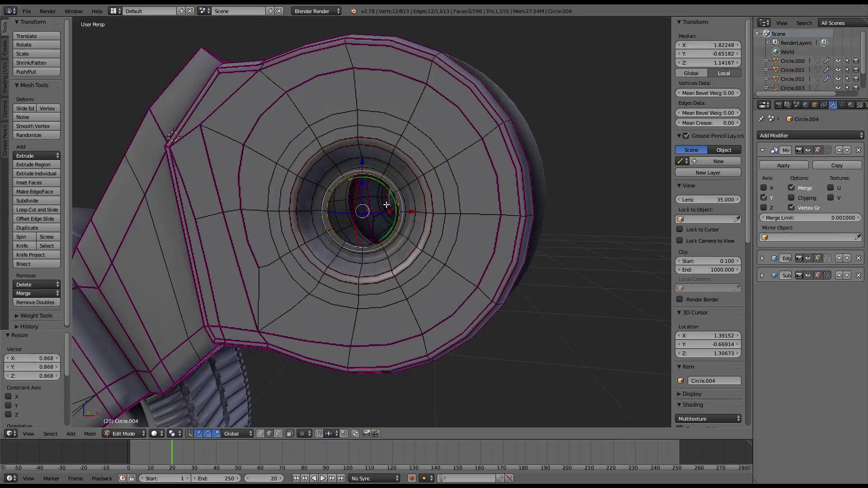
{"action": "middle_click_drag", "start_coordinate": [511, 240], "coordinate": [368, 205]}
Move the ring along Y, then extrude it again and scale it to 0.650.
{"action": "key", "text": "g"}
{"action": "key", "text": "y"}
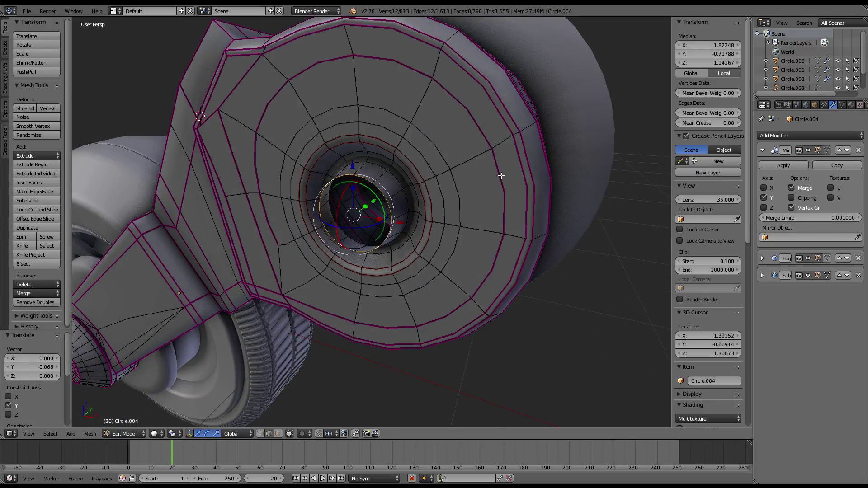
{"action": "key", "text": "e"}
{"action": "key", "text": "s"}
{"action": "left_click", "coordinate": [442, 193]}
{"action": "left_click", "coordinate": [412, 199]}
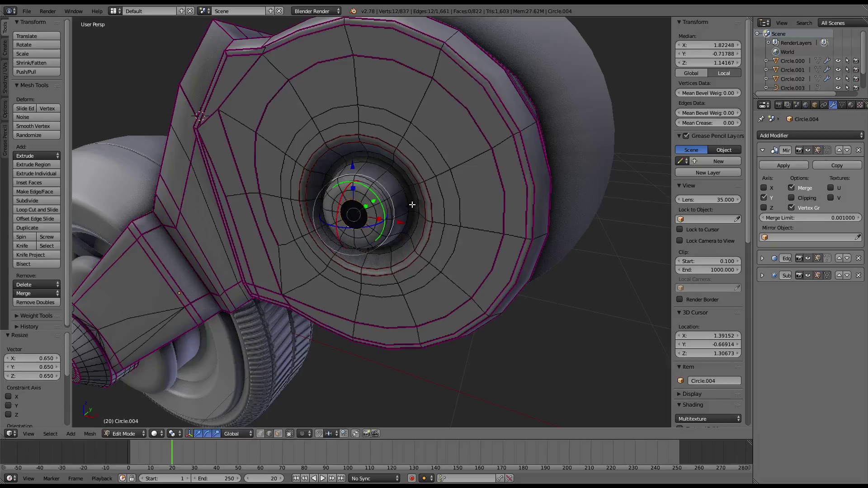
Inset the faces around the hinge hole and set the inset ring's scale.
{"action": "scroll", "coordinate": [430, 188], "scroll_direction": "up", "scroll_amount": 2}
{"action": "scroll", "coordinate": [430, 188], "scroll_direction": "up", "scroll_amount": 2}
{"action": "key", "text": "ctrl+f"}
{"action": "left_click", "coordinate": [429, 188]}
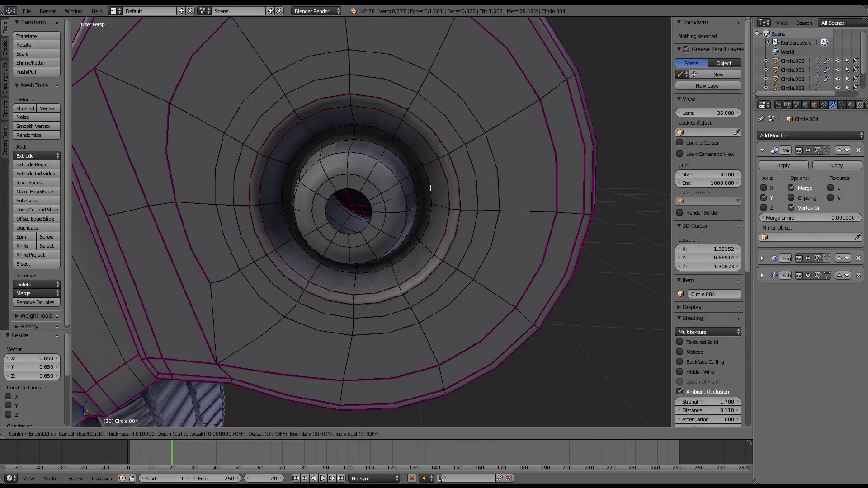
{"action": "left_click", "coordinate": [472, 176]}
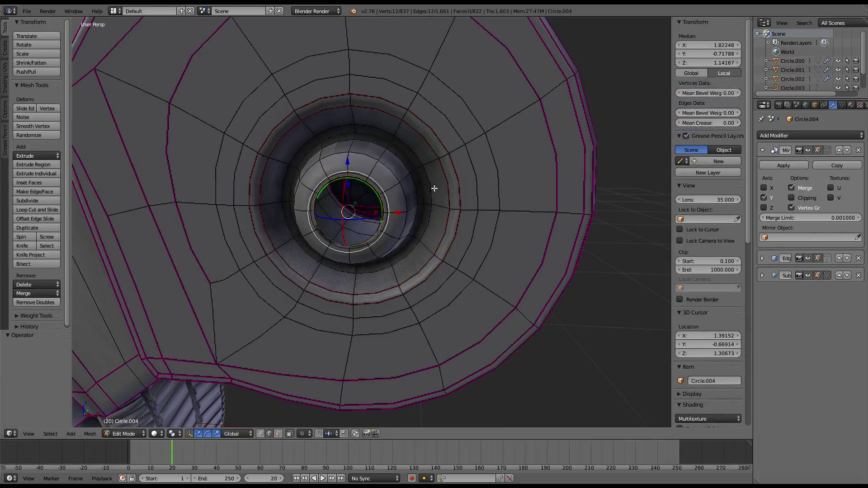
{"action": "left_click", "coordinate": [501, 184]}
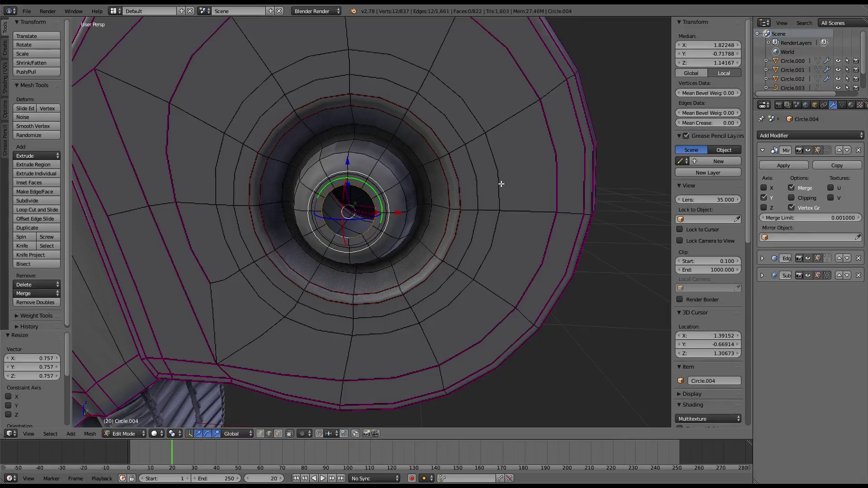
Grid Fill the hinge hole and check the shaded result in object mode.
{"action": "key", "text": "ctrl+f"}
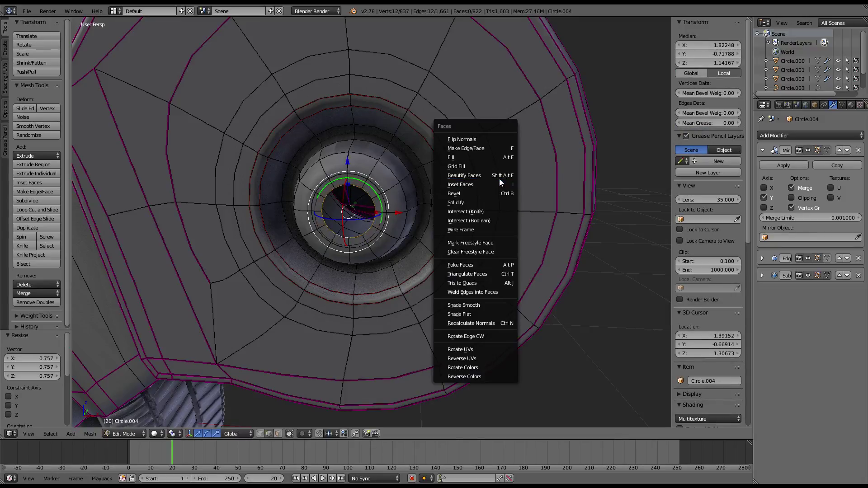
{"action": "left_click", "coordinate": [492, 166]}
{"action": "mouse_move", "coordinate": [376, 190]}
{"action": "middle_mouse_down"}
{"action": "mouse_move", "coordinate": [416, 178]}
{"action": "mouse_move", "coordinate": [298, 175]}
{"action": "middle_mouse_up"}
{"action": "key", "text": "Tab"}
{"action": "middle_click_drag", "start_coordinate": [478, 176], "coordinate": [361, 170]}
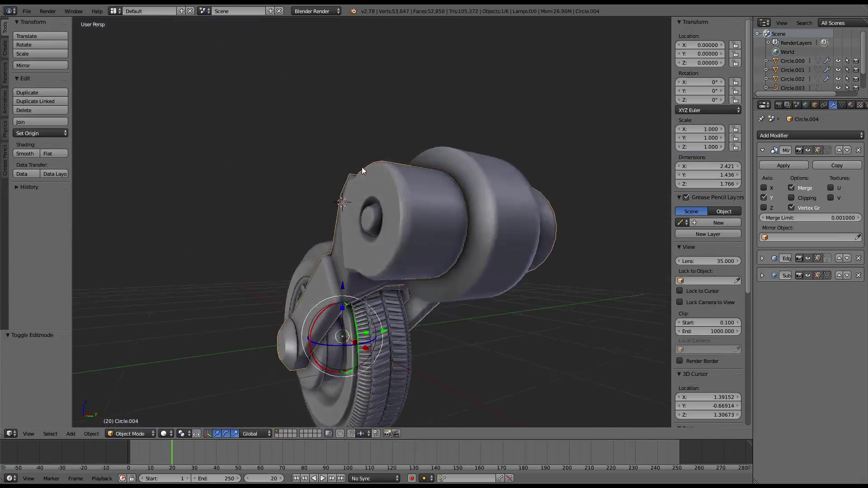
{"action": "scroll", "coordinate": [361, 170], "scroll_direction": "up", "scroll_amount": 3}
{"action": "key", "text": "Tab"}
{"action": "middle_click_drag", "start_coordinate": [440, 183], "coordinate": [384, 240]}
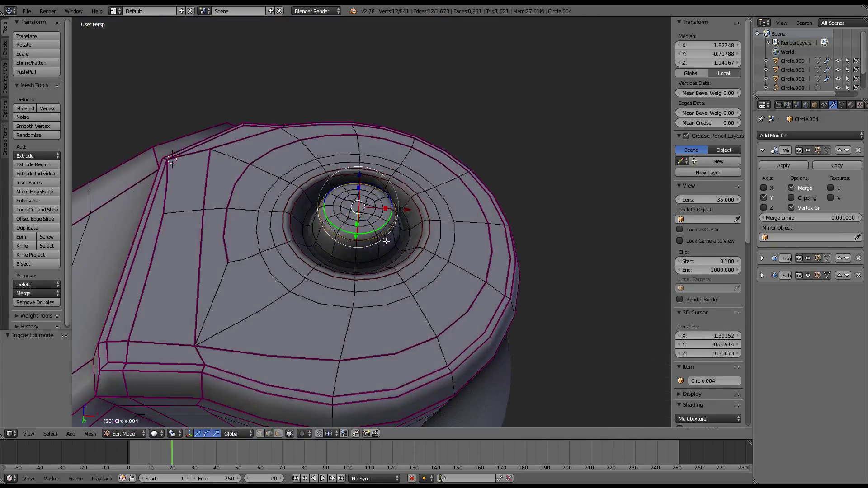
Enlarge the filled cap to 1.293 and slide its edge loop tighter.
{"action": "key", "text": "s"}
{"action": "left_click", "coordinate": [469, 225]}
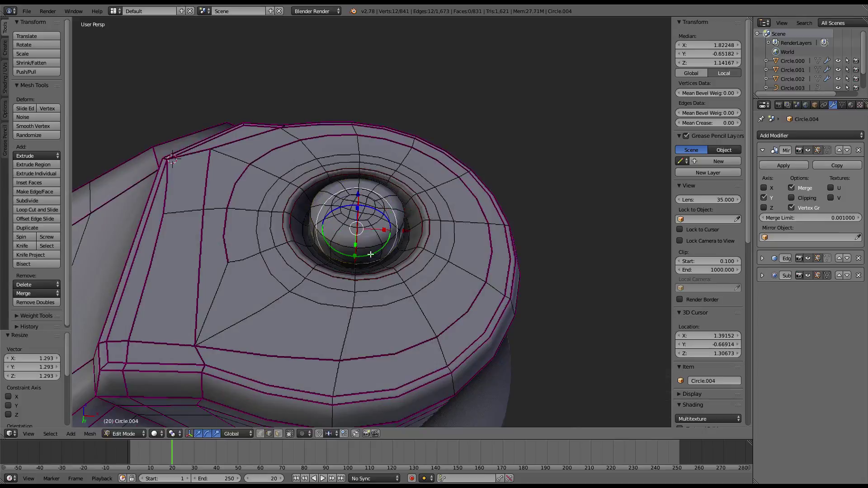
{"action": "middle_click_drag", "start_coordinate": [383, 229], "coordinate": [490, 240]}
{"action": "scroll", "coordinate": [491, 241], "scroll_direction": "up", "scroll_amount": 2}
{"action": "key", "text": "g"}
{"action": "key", "text": "g"}
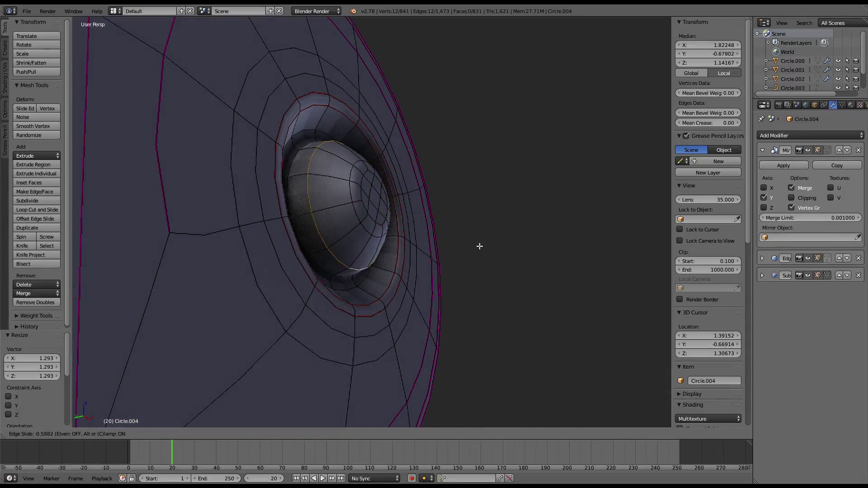
{"action": "right_click", "coordinate": [480, 246]}
{"action": "left_click", "coordinate": [461, 243]}
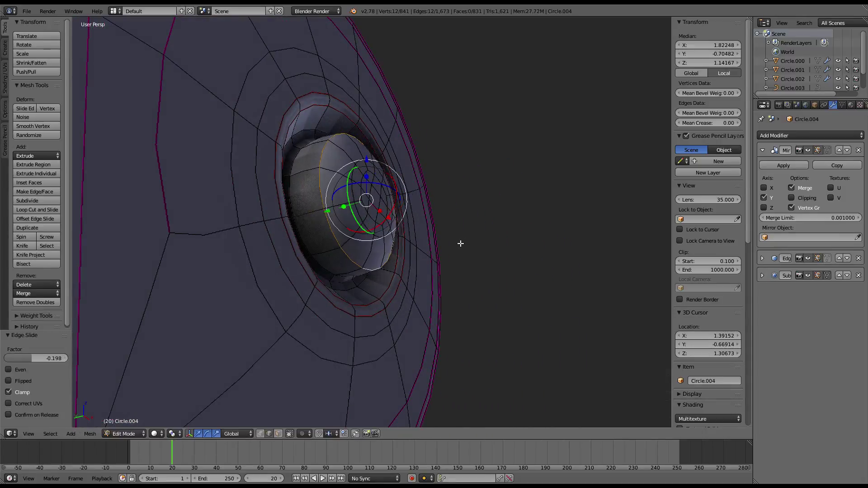
{"action": "left_click", "coordinate": [436, 230]}
Return to object mode and orbit around the assembly toward the arm and pivot.
{"action": "key", "text": "Tab"}
{"action": "scroll", "coordinate": [438, 234], "scroll_direction": "down", "scroll_amount": 3}
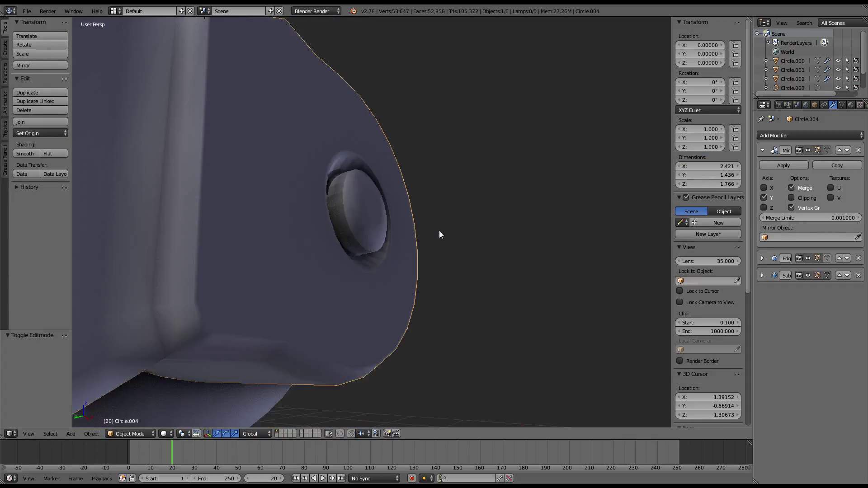
{"action": "scroll", "coordinate": [369, 256], "scroll_direction": "down", "scroll_amount": 2}
{"action": "mouse_move", "coordinate": [369, 257]}
{"action": "middle_mouse_down"}
{"action": "mouse_move", "coordinate": [327, 278]}
{"action": "mouse_move", "coordinate": [360, 291]}
{"action": "mouse_move", "coordinate": [355, 218]}
{"action": "middle_mouse_up"}
{"action": "scroll", "coordinate": [370, 265], "scroll_direction": "up", "scroll_amount": 2}
{"action": "scroll", "coordinate": [386, 184], "scroll_direction": "up", "scroll_amount": 4}
{"action": "mouse_move", "coordinate": [386, 183]}
{"action": "middle_mouse_down"}
{"action": "mouse_move", "coordinate": [316, 248]}
{"action": "mouse_move", "coordinate": [403, 314]}
{"action": "middle_mouse_up"}
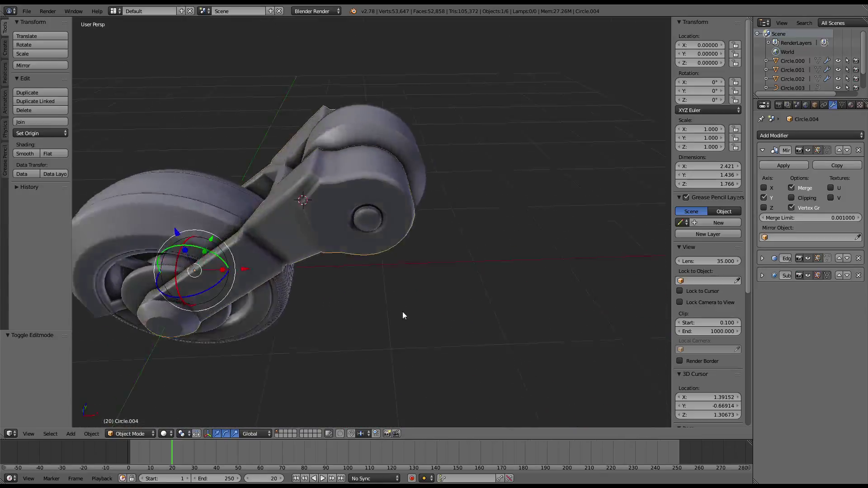
Enter edit mode on the arm and orbit to inspect the hinge housing edges.
{"action": "key", "text": "Tab"}
{"action": "scroll", "coordinate": [455, 238], "scroll_direction": "up", "scroll_amount": 3}
{"action": "mouse_move", "coordinate": [455, 238]}
{"action": "middle_mouse_down"}
{"action": "mouse_move", "coordinate": [455, 304]}
{"action": "mouse_move", "coordinate": [381, 97]}
{"action": "mouse_move", "coordinate": [351, 116]}
{"action": "middle_mouse_up"}
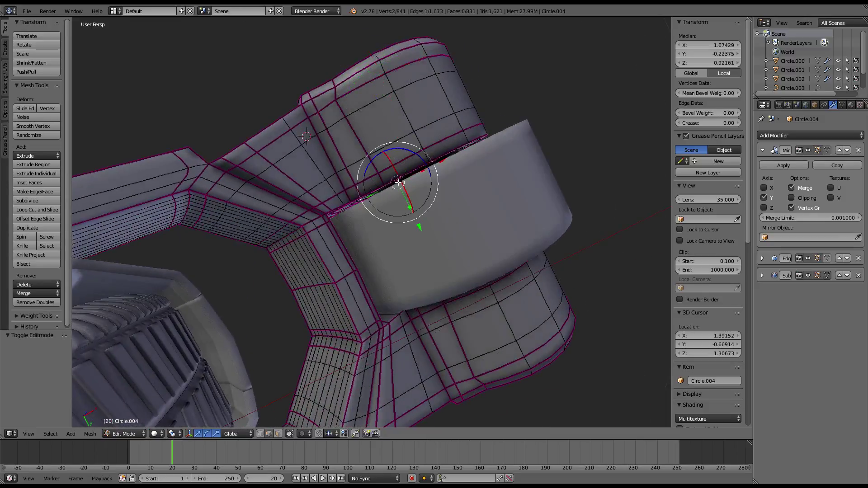
{"action": "mouse_move", "coordinate": [405, 176]}
{"action": "middle_mouse_down"}
{"action": "mouse_move", "coordinate": [377, 125]}
{"action": "mouse_move", "coordinate": [430, 219]}
{"action": "mouse_move", "coordinate": [402, 210]}
{"action": "mouse_move", "coordinate": [362, 112]}
{"action": "middle_mouse_up"}
{"action": "key", "text": "ctrl+e"}
{"action": "mouse_move", "coordinate": [512, 104]}
{"action": "middle_mouse_down"}
{"action": "mouse_move", "coordinate": [337, 89]}
{"action": "mouse_move", "coordinate": [398, 95]}
{"action": "middle_mouse_up"}
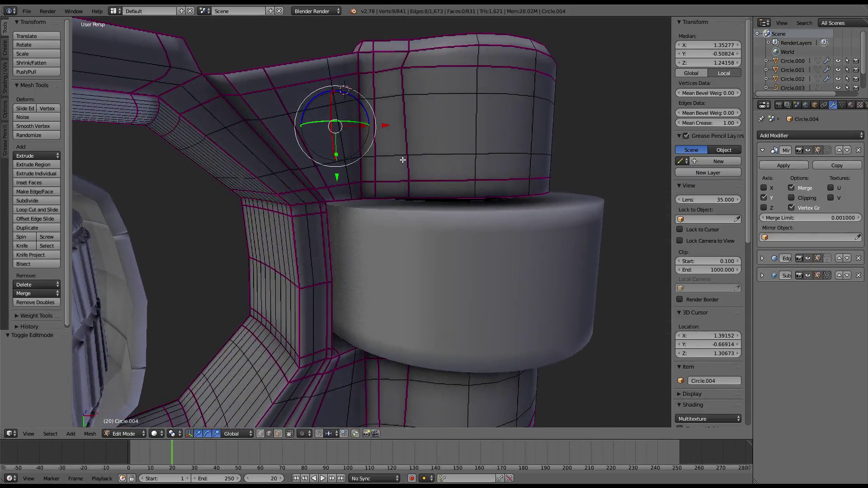
{"action": "mouse_move", "coordinate": [364, 164]}
{"action": "middle_mouse_down"}
{"action": "mouse_move", "coordinate": [379, 226]}
{"action": "mouse_move", "coordinate": [366, 236]}
{"action": "middle_mouse_up"}
Select the hinge housing band edges and mark them as a seam.
{"action": "right_click", "coordinate": [375, 221], "text": "ctrl"}
{"action": "right_click", "coordinate": [300, 290], "text": "ctrl"}
{"action": "mouse_move", "coordinate": [300, 289]}
{"action": "middle_mouse_down"}
{"action": "mouse_move", "coordinate": [424, 254]}
{"action": "mouse_move", "coordinate": [350, 182]}
{"action": "middle_mouse_up"}
{"action": "scroll", "coordinate": [424, 254], "scroll_direction": "up", "scroll_amount": 3}
{"action": "scroll", "coordinate": [424, 254], "scroll_direction": "down", "scroll_amount": 3}
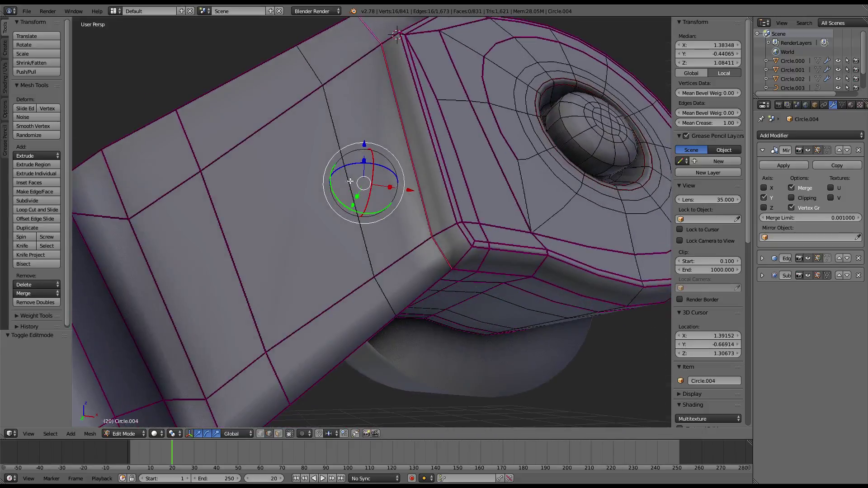
{"action": "key", "text": "ctrl+e"}
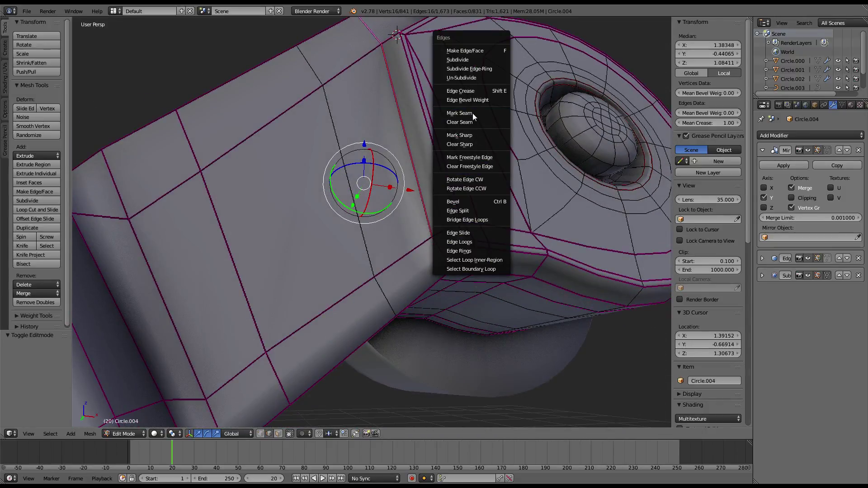
{"action": "left_click", "coordinate": [473, 113]}
Select the seam-bounded housing band with L in face mode, then return to edge mode.
{"action": "scroll", "coordinate": [472, 113], "scroll_direction": "down", "scroll_amount": 4}
{"action": "middle_click_drag", "start_coordinate": [473, 113], "coordinate": [433, 189]}
{"action": "scroll", "coordinate": [432, 189], "scroll_direction": "up", "scroll_amount": 4}
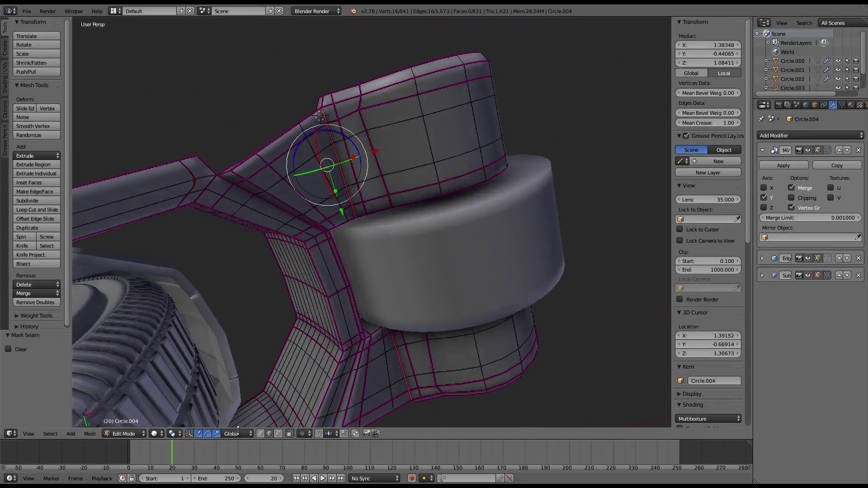
{"action": "left_click", "coordinate": [277, 435]}
{"action": "right_click", "coordinate": [426, 164]}
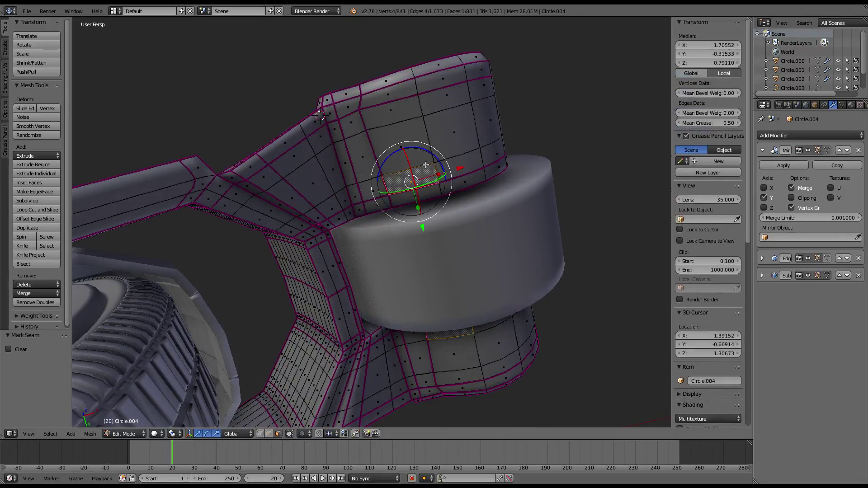
{"action": "key", "text": "l"}
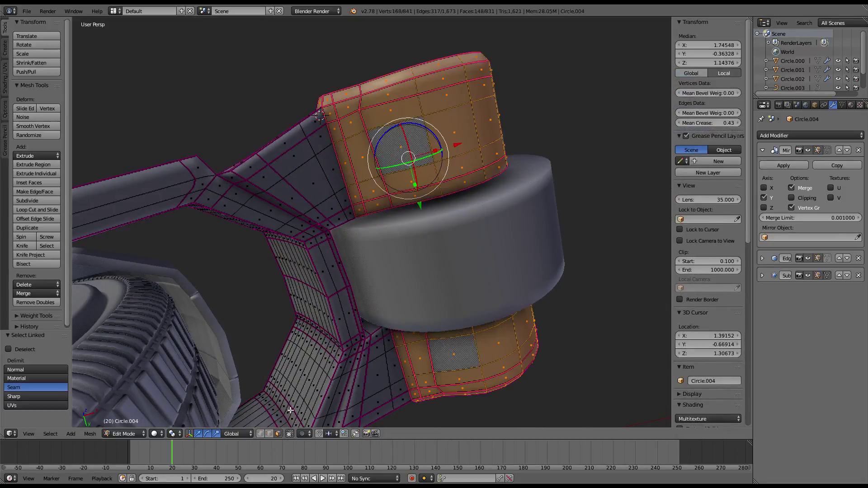
{"action": "left_click", "coordinate": [270, 435]}
Set the pivot point to Active Element while orbiting around the selected bands.
{"action": "middle_click_drag", "start_coordinate": [398, 253], "coordinate": [462, 187]}
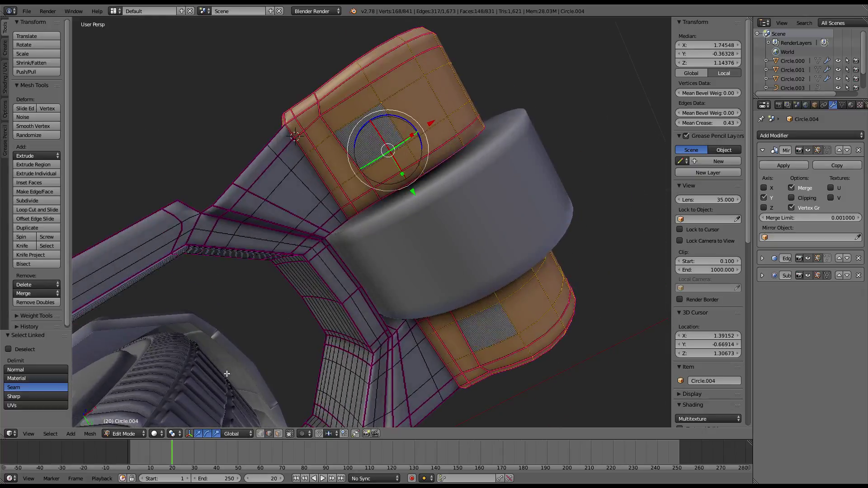
{"action": "middle_click_drag", "start_coordinate": [199, 420], "coordinate": [469, 223]}
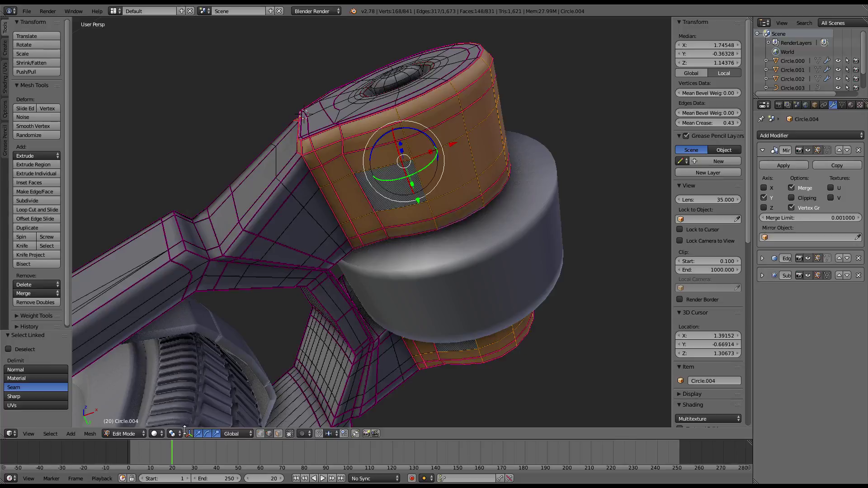
{"action": "left_click", "coordinate": [191, 383]}
{"action": "middle_click_drag", "start_coordinate": [191, 384], "coordinate": [508, 155]}
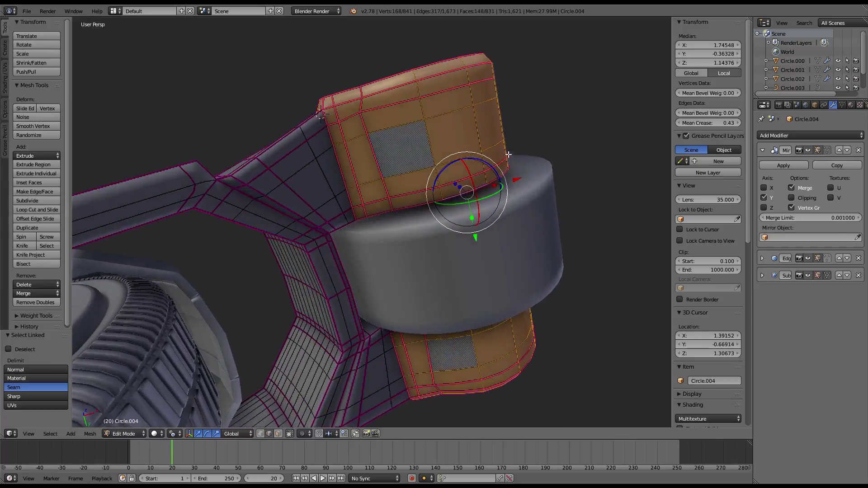
Scale the selected hinge housing bands thinner along Y.
{"action": "key", "text": "s"}
{"action": "key", "text": "y"}
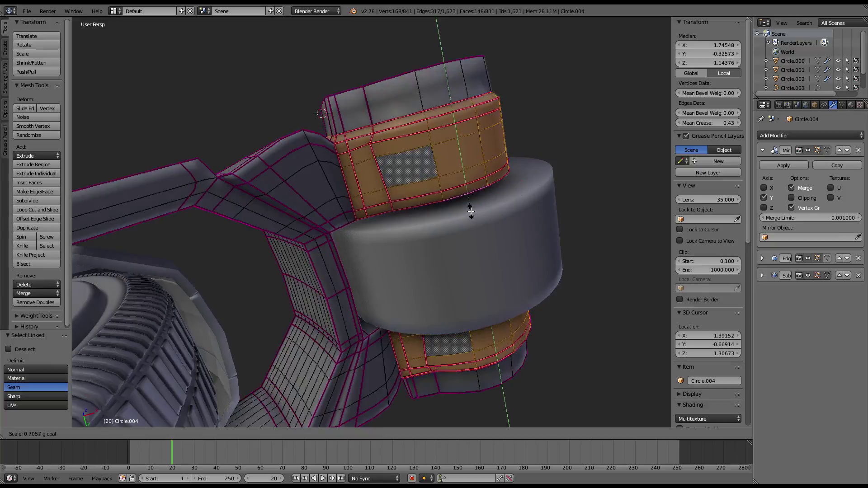
{"action": "left_click", "coordinate": [462, 204]}
{"action": "mouse_move", "coordinate": [462, 203]}
{"action": "middle_mouse_down"}
{"action": "mouse_move", "coordinate": [533, 233]}
{"action": "mouse_move", "coordinate": [420, 175]}
{"action": "middle_mouse_up"}
Select the whole eye-piece island with X-ray on and flatten it along Y.
{"action": "right_click", "coordinate": [420, 175], "text": "alt"}
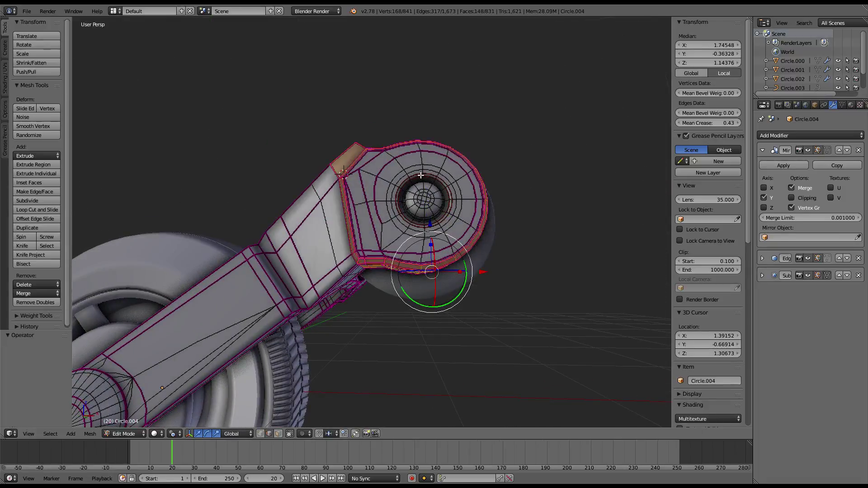
{"action": "left_click", "coordinate": [279, 434]}
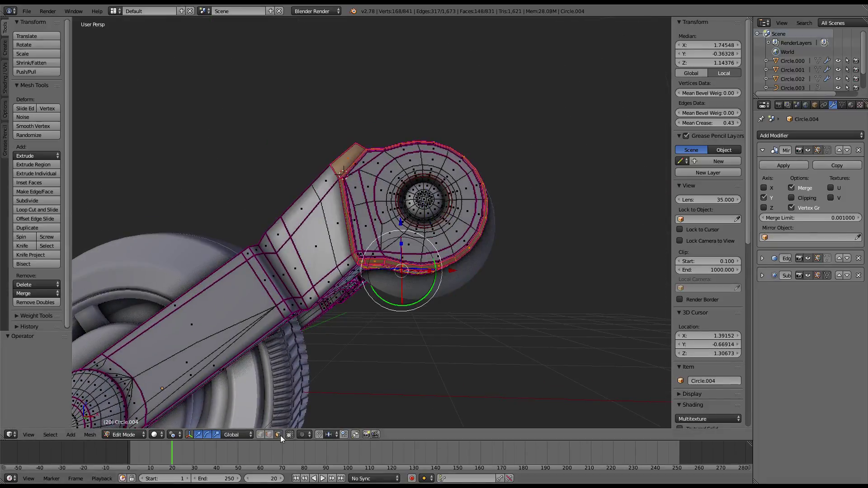
{"action": "key", "text": "l"}
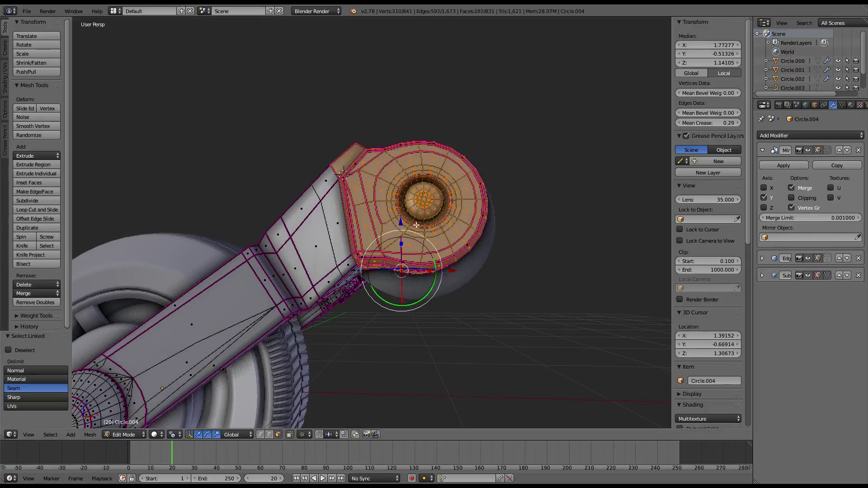
{"action": "middle_click_drag", "start_coordinate": [416, 224], "coordinate": [370, 256]}
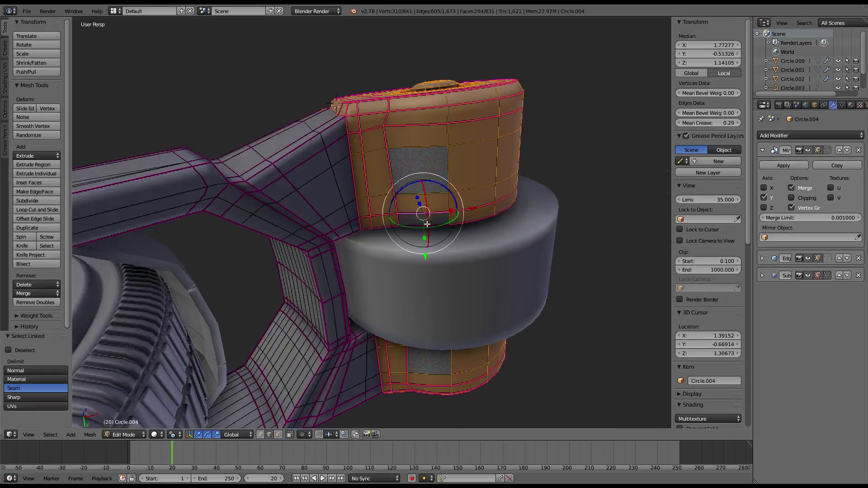
{"action": "key", "text": "s"}
{"action": "key", "text": "y"}
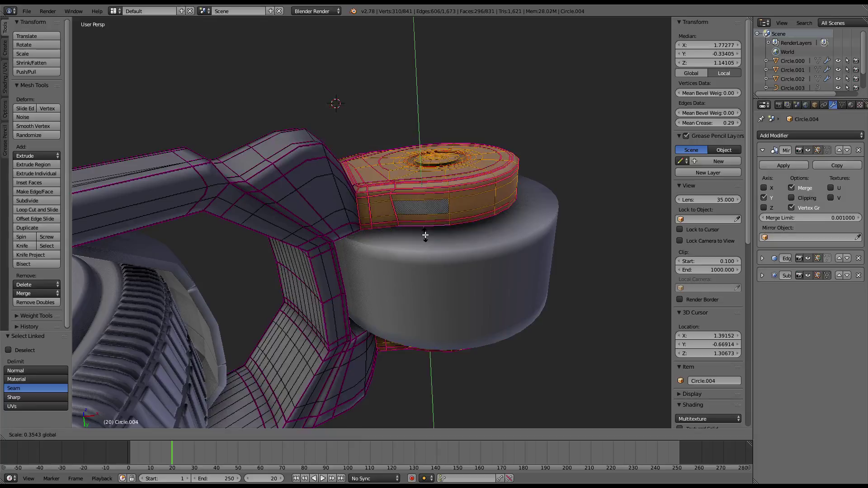
{"action": "left_click", "coordinate": [424, 235]}
{"action": "scroll", "coordinate": [425, 235], "scroll_direction": "down", "scroll_amount": 2}
Check the hinge in Object Mode, then widen the bands along Y.
{"action": "key", "text": "Tab"}
{"action": "mouse_move", "coordinate": [405, 112]}
{"action": "middle_mouse_down"}
{"action": "mouse_move", "coordinate": [302, 151]}
{"action": "mouse_move", "coordinate": [350, 221]}
{"action": "mouse_move", "coordinate": [445, 245]}
{"action": "mouse_move", "coordinate": [518, 218]}
{"action": "mouse_move", "coordinate": [445, 242]}
{"action": "mouse_move", "coordinate": [295, 124]}
{"action": "mouse_move", "coordinate": [234, 115]}
{"action": "middle_mouse_up"}
{"action": "key", "text": "Tab"}
{"action": "scroll", "coordinate": [391, 207], "scroll_direction": "up", "scroll_amount": 3}
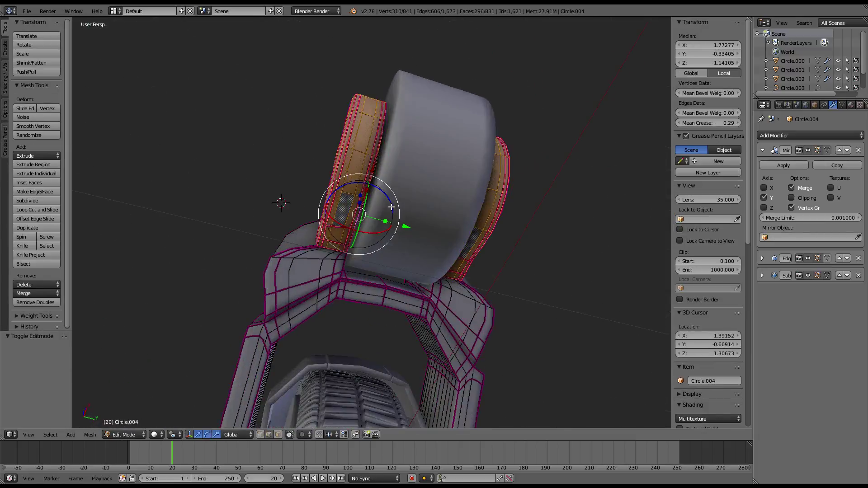
{"action": "key", "text": "s"}
{"action": "key", "text": "y"}
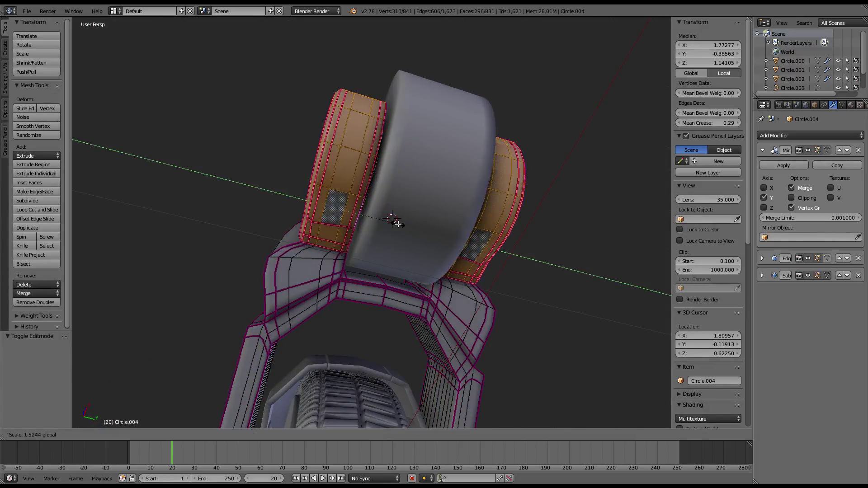
{"action": "left_click", "coordinate": [397, 223]}
{"action": "key", "text": "Tab"}
{"action": "mouse_move", "coordinate": [253, 123]}
{"action": "middle_mouse_down"}
{"action": "mouse_move", "coordinate": [375, 198]}
{"action": "mouse_move", "coordinate": [416, 248]}
{"action": "mouse_move", "coordinate": [468, 273]}
{"action": "mouse_move", "coordinate": [395, 201]}
{"action": "middle_mouse_up"}
Undo back to the grown housing selection and scale the housing down to 0.452.
{"action": "key", "text": "Tab"}
{"action": "key", "text": "ctrl+z"}
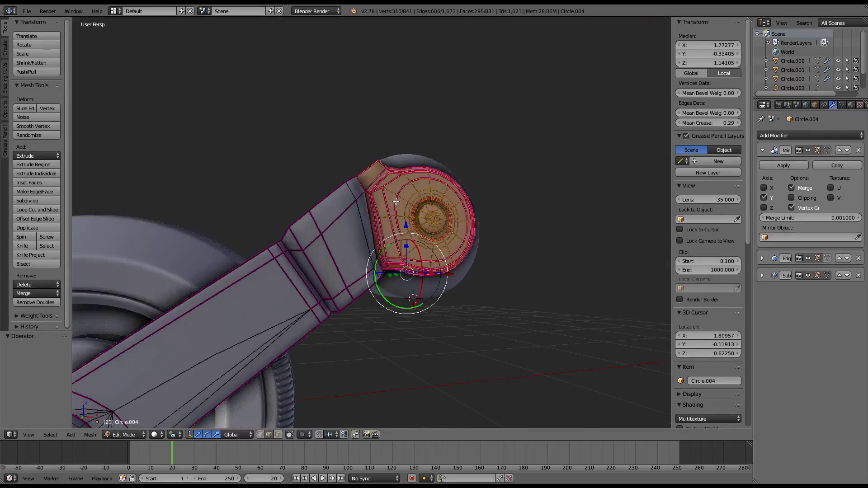
{"action": "key", "text": "ctrl+z"}
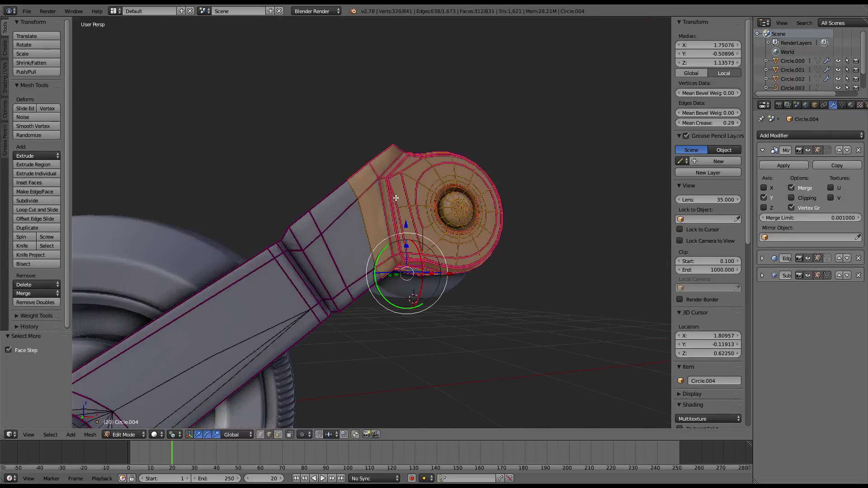
{"action": "middle_click_drag", "start_coordinate": [403, 212], "coordinate": [436, 238]}
{"action": "scroll", "coordinate": [438, 239], "scroll_direction": "up", "scroll_amount": 3}
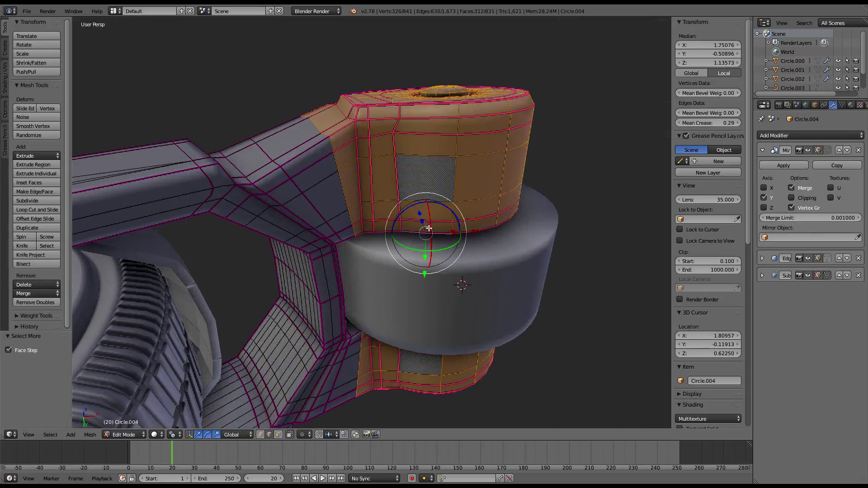
{"action": "middle_click_drag", "start_coordinate": [427, 232], "coordinate": [415, 198]}
{"action": "key", "text": "s"}
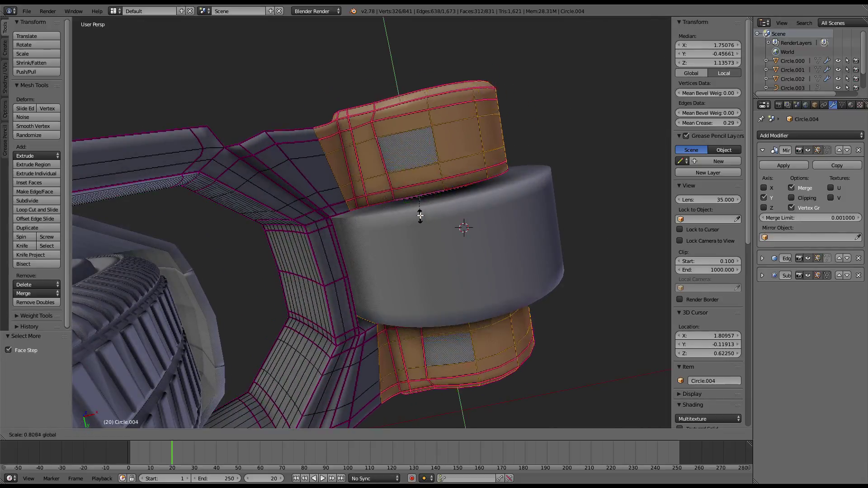
{"action": "left_click", "coordinate": [415, 207]}
{"action": "mouse_move", "coordinate": [414, 207]}
{"action": "middle_mouse_down"}
{"action": "mouse_move", "coordinate": [497, 256]}
{"action": "mouse_move", "coordinate": [474, 262]}
{"action": "middle_mouse_up"}
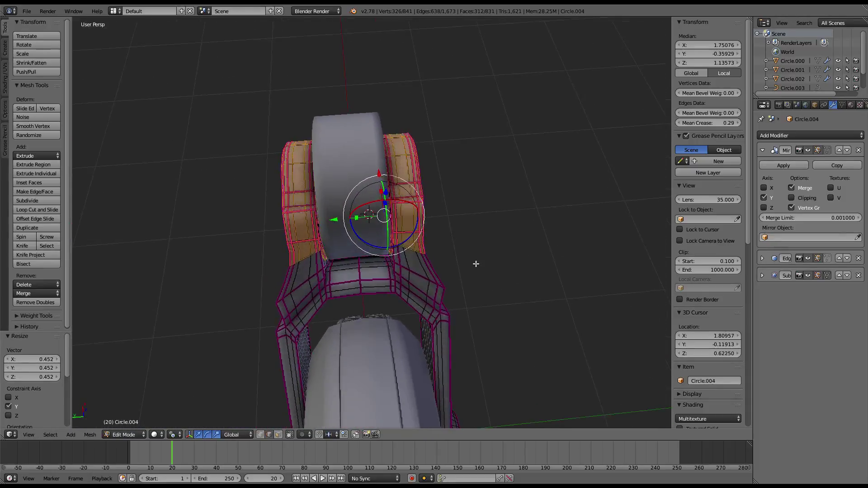
{"action": "scroll", "coordinate": [483, 198], "scroll_direction": "up", "scroll_amount": 3}
Rescale the housing along Y to 1.102 and check the arm in Object Mode.
{"action": "key", "text": "s"}
{"action": "key", "text": "y"}
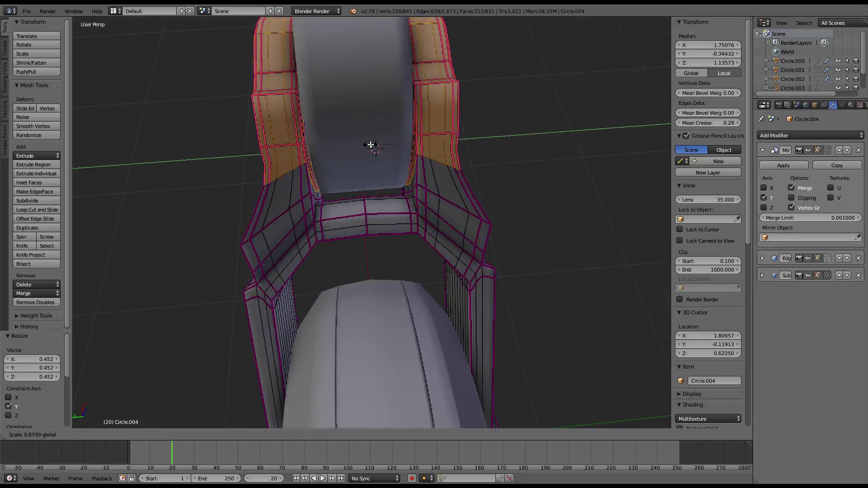
{"action": "right_click", "coordinate": [370, 145]}
{"action": "key", "text": "s"}
{"action": "key", "text": "y"}
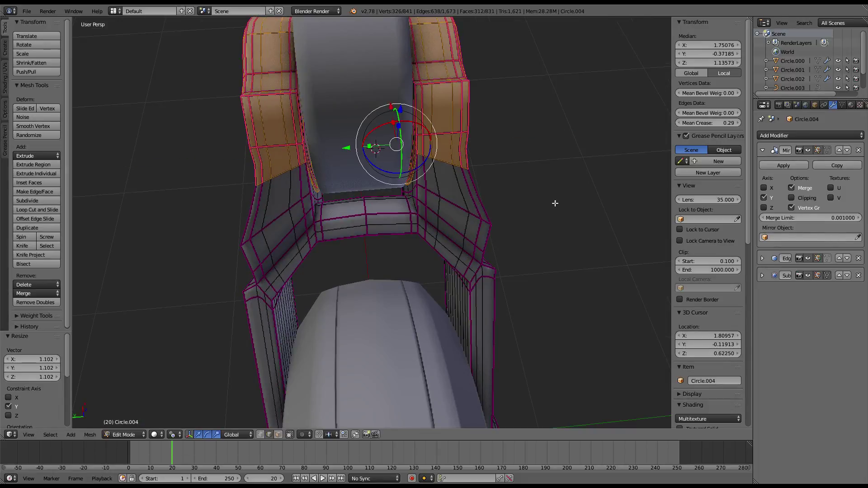
{"action": "middle_click_drag", "start_coordinate": [555, 203], "coordinate": [416, 74]}
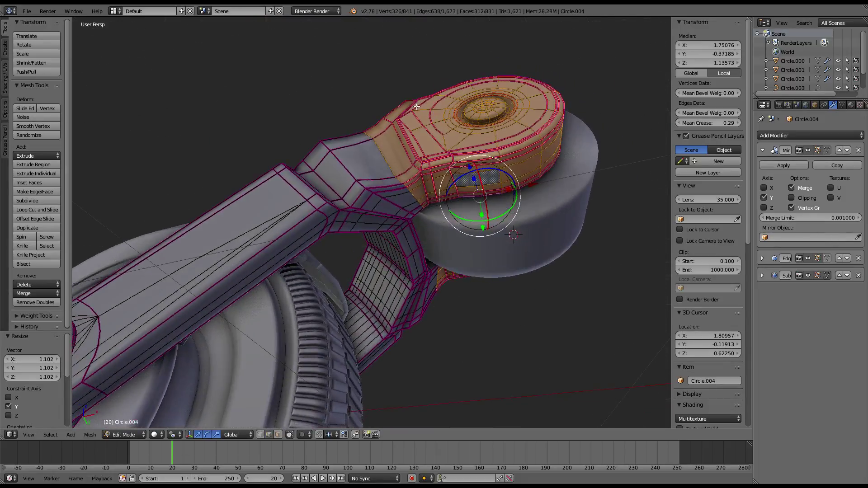
{"action": "middle_click_drag", "start_coordinate": [416, 107], "coordinate": [485, 188]}
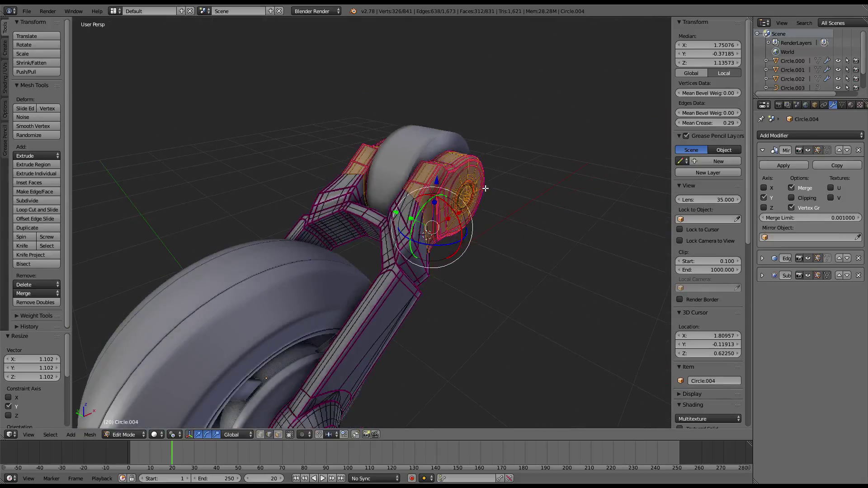
{"action": "key", "text": "Tab"}
{"action": "mouse_move", "coordinate": [390, 186]}
{"action": "middle_mouse_down"}
{"action": "mouse_move", "coordinate": [341, 193]}
{"action": "mouse_move", "coordinate": [482, 204]}
{"action": "mouse_move", "coordinate": [525, 180]}
{"action": "mouse_move", "coordinate": [435, 203]}
{"action": "mouse_move", "coordinate": [231, 167]}
{"action": "mouse_move", "coordinate": [340, 178]}
{"action": "mouse_move", "coordinate": [293, 143]}
{"action": "mouse_move", "coordinate": [291, 129]}
{"action": "mouse_move", "coordinate": [395, 171]}
{"action": "mouse_move", "coordinate": [432, 223]}
{"action": "mouse_move", "coordinate": [315, 177]}
{"action": "mouse_move", "coordinate": [328, 213]}
{"action": "middle_mouse_up"}
{"action": "scroll", "coordinate": [448, 246], "scroll_direction": "up", "scroll_amount": 4}
{"action": "key", "text": "Tab"}
Edge-slide a support loop near the arm's hinge.
{"action": "right_click", "coordinate": [315, 177], "text": "alt"}
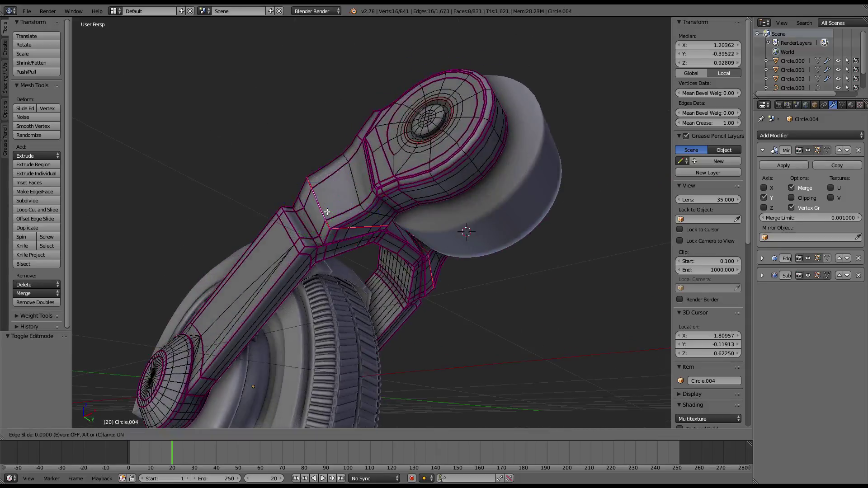
{"action": "left_click", "coordinate": [525, 139]}
{"action": "mouse_move", "coordinate": [526, 139]}
{"action": "middle_mouse_down"}
{"action": "mouse_move", "coordinate": [499, 223]}
{"action": "mouse_move", "coordinate": [520, 194]}
{"action": "middle_mouse_up"}
Remove doubles on the whole arm mesh, merging 16 duplicate vertices.
{"action": "key", "text": "a"}
{"action": "key", "text": "w"}
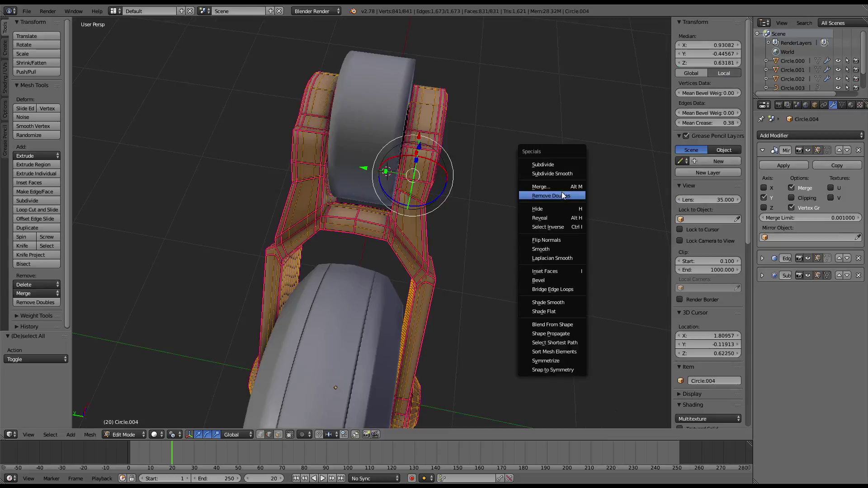
{"action": "left_click", "coordinate": [563, 195]}
{"action": "scroll", "coordinate": [470, 219], "scroll_direction": "up", "scroll_amount": 2}
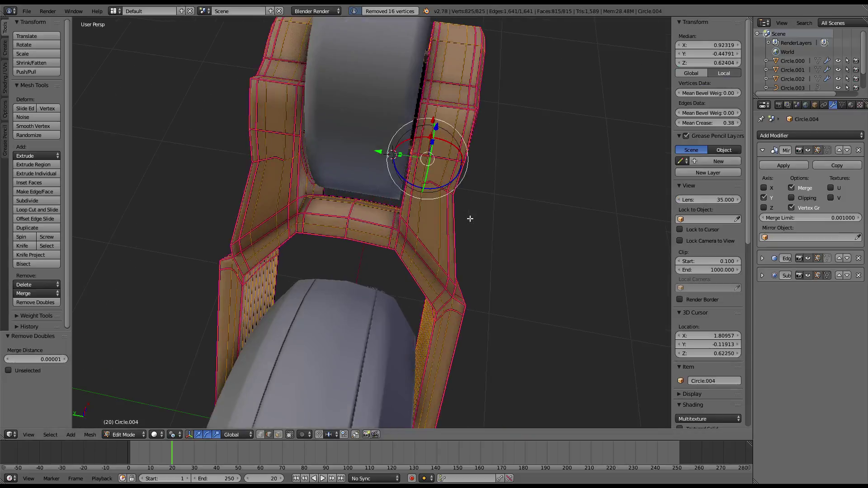
Select another loop around the hinge and preview the arm in Object Mode.
{"action": "left_click", "coordinate": [395, 156], "text": "alt"}
{"action": "middle_click_drag", "start_coordinate": [395, 156], "coordinate": [381, 57]}
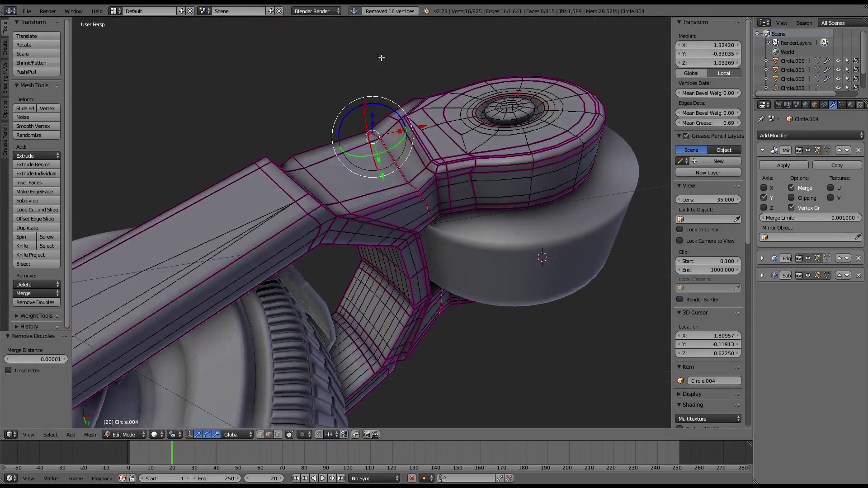
{"action": "key", "text": "Tab"}
{"action": "mouse_move", "coordinate": [472, 145]}
{"action": "middle_mouse_down"}
{"action": "mouse_move", "coordinate": [369, 156]}
{"action": "mouse_move", "coordinate": [465, 227]}
{"action": "mouse_move", "coordinate": [332, 240]}
{"action": "mouse_move", "coordinate": [329, 207]}
{"action": "middle_mouse_up"}
{"action": "key", "text": "Tab"}
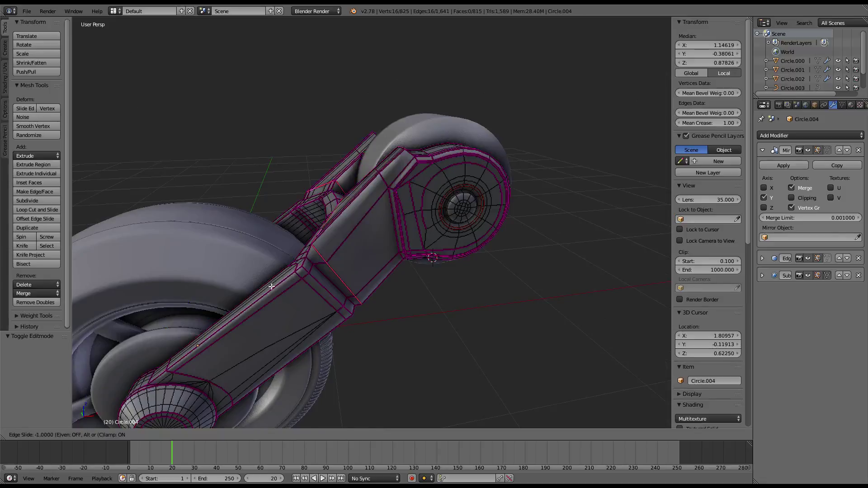
Merge 16 more duplicate vertices across the arm mesh with Remove Doubles.
{"action": "key", "text": "Escape"}
{"action": "key", "text": "a"}
{"action": "mouse_move", "coordinate": [271, 286]}
{"action": "middle_mouse_down"}
{"action": "mouse_move", "coordinate": [444, 188]}
{"action": "mouse_move", "coordinate": [359, 143]}
{"action": "mouse_move", "coordinate": [344, 149]}
{"action": "mouse_move", "coordinate": [435, 226]}
{"action": "mouse_move", "coordinate": [488, 213]}
{"action": "mouse_move", "coordinate": [430, 207]}
{"action": "mouse_move", "coordinate": [447, 205]}
{"action": "mouse_move", "coordinate": [355, 171]}
{"action": "mouse_move", "coordinate": [371, 180]}
{"action": "middle_mouse_up"}
{"action": "key", "text": "w"}
{"action": "left_click", "coordinate": [443, 189]}
{"action": "key", "text": "Tab"}
{"action": "key", "text": "Tab"}
{"action": "key", "text": "Tab"}
{"action": "key", "text": "Tab"}
{"action": "scroll", "coordinate": [341, 219], "scroll_direction": "up", "scroll_amount": 1}
{"action": "scroll", "coordinate": [341, 219], "scroll_direction": "up", "scroll_amount": 1}
{"action": "scroll", "coordinate": [377, 181], "scroll_direction": "up", "scroll_amount": 1}
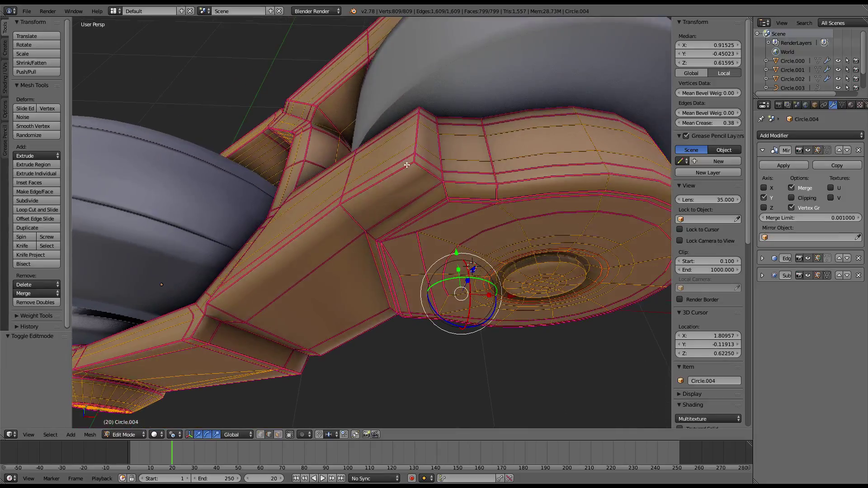
Edge-slide a hinge housing edge to its limit and adjust the edge selection.
{"action": "right_click", "coordinate": [415, 161]}
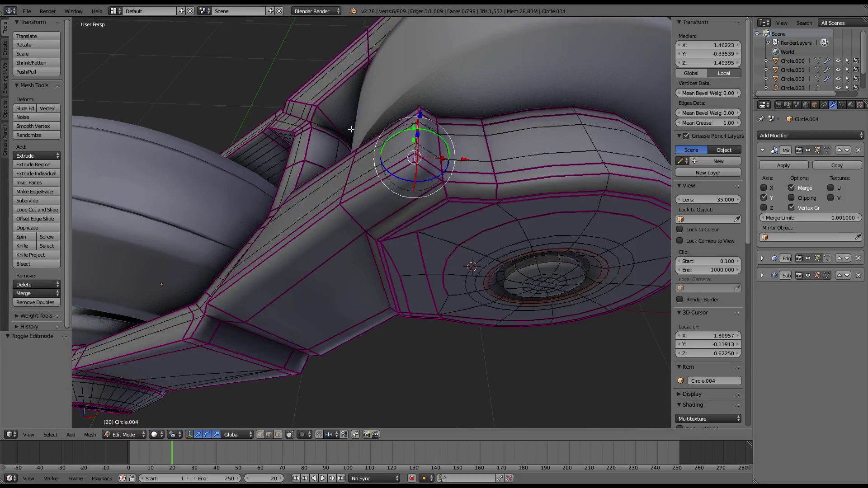
{"action": "key", "text": "g"}
{"action": "key", "text": "g"}
{"action": "left_click", "coordinate": [133, 181]}
{"action": "mouse_move", "coordinate": [342, 153]}
{"action": "middle_mouse_down"}
{"action": "mouse_move", "coordinate": [361, 185]}
{"action": "mouse_move", "coordinate": [316, 169]}
{"action": "middle_mouse_up"}
{"action": "right_click", "coordinate": [361, 185], "text": "shift"}
{"action": "key", "text": "g"}
{"action": "key", "text": "g"}
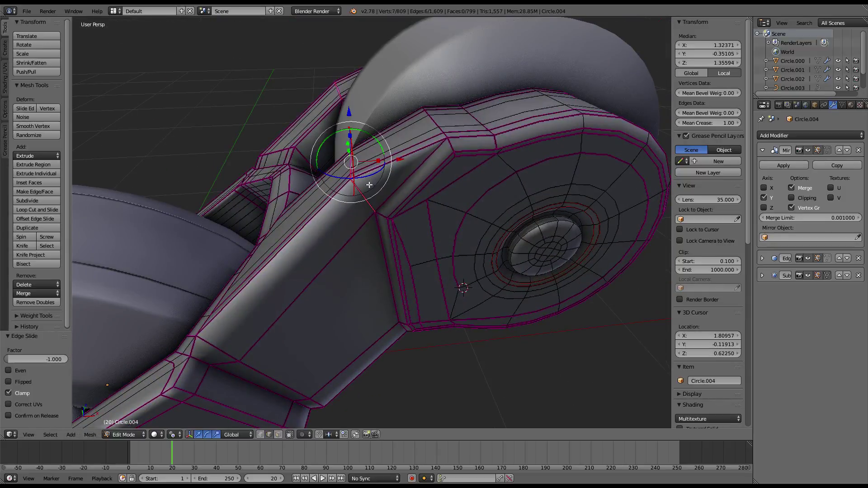
{"action": "right_click", "coordinate": [369, 185], "text": "shift"}
{"action": "mouse_move", "coordinate": [369, 185]}
{"action": "middle_mouse_down"}
{"action": "mouse_move", "coordinate": [453, 126]}
{"action": "mouse_move", "coordinate": [360, 232]}
{"action": "mouse_move", "coordinate": [320, 140]}
{"action": "mouse_move", "coordinate": [434, 118]}
{"action": "mouse_move", "coordinate": [427, 176]}
{"action": "mouse_move", "coordinate": [459, 155]}
{"action": "mouse_move", "coordinate": [449, 180]}
{"action": "mouse_move", "coordinate": [400, 226]}
{"action": "mouse_move", "coordinate": [381, 151]}
{"action": "mouse_move", "coordinate": [343, 211]}
{"action": "mouse_move", "coordinate": [404, 181]}
{"action": "mouse_move", "coordinate": [393, 171]}
{"action": "mouse_move", "coordinate": [468, 147]}
{"action": "mouse_move", "coordinate": [452, 190]}
{"action": "mouse_move", "coordinate": [514, 164]}
{"action": "middle_mouse_up"}
{"action": "scroll", "coordinate": [443, 180], "scroll_direction": "up", "scroll_amount": 3}
Confirm the support loop slide at factor 0.518 and return to Object Mode.
{"action": "key", "text": "Tab"}
{"action": "key", "text": "Tab"}
{"action": "scroll", "coordinate": [391, 179], "scroll_direction": "up", "scroll_amount": 2}
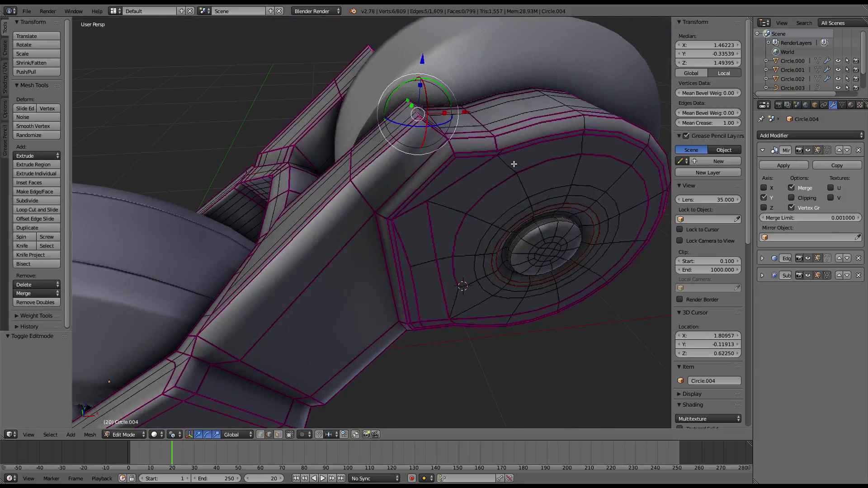
{"action": "left_click", "coordinate": [486, 168]}
{"action": "scroll", "coordinate": [486, 168], "scroll_direction": "down", "scroll_amount": 2}
{"action": "mouse_move", "coordinate": [486, 168]}
{"action": "middle_mouse_down"}
{"action": "mouse_move", "coordinate": [429, 167]}
{"action": "mouse_move", "coordinate": [360, 103]}
{"action": "mouse_move", "coordinate": [381, 152]}
{"action": "mouse_move", "coordinate": [456, 149]}
{"action": "mouse_move", "coordinate": [301, 399]}
{"action": "middle_mouse_up"}
{"action": "key", "text": "Tab"}
{"action": "scroll", "coordinate": [422, 166], "scroll_direction": "down", "scroll_amount": 3}
{"action": "scroll", "coordinate": [381, 152], "scroll_direction": "up", "scroll_amount": 3}
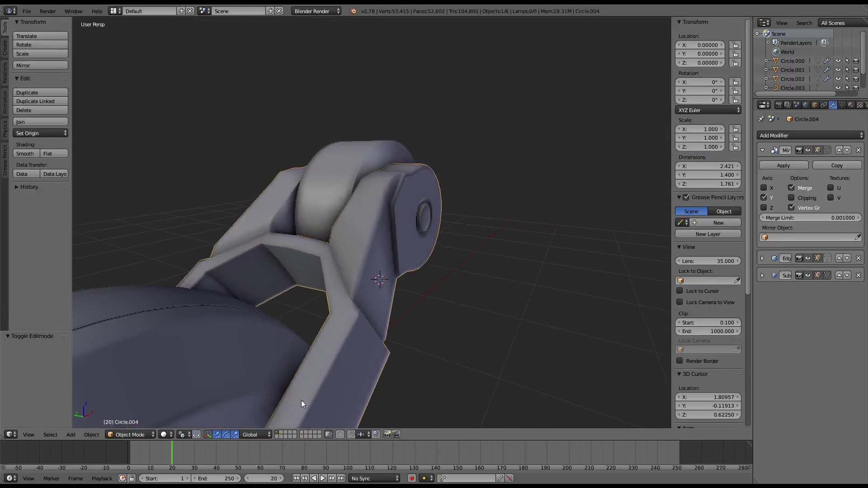
Edge-slide the top arm edge and its shortest-path extension near the hinge.
{"action": "key", "text": "Tab"}
{"action": "mouse_move", "coordinate": [280, 290]}
{"action": "middle_mouse_down"}
{"action": "mouse_move", "coordinate": [342, 219]}
{"action": "mouse_move", "coordinate": [417, 175]}
{"action": "mouse_move", "coordinate": [333, 177]}
{"action": "mouse_move", "coordinate": [375, 163]}
{"action": "middle_mouse_up"}
{"action": "scroll", "coordinate": [325, 240], "scroll_direction": "up", "scroll_amount": 3}
{"action": "right_click", "coordinate": [398, 190]}
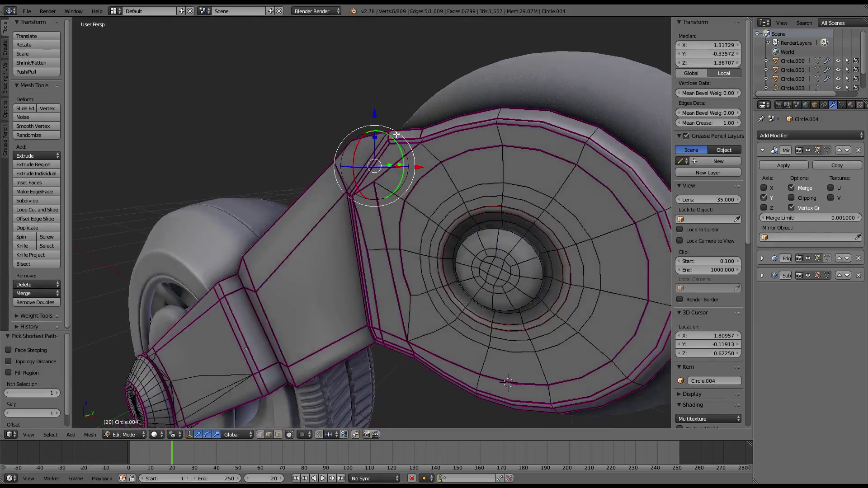
{"action": "key", "text": "g"}
{"action": "key", "text": "g"}
{"action": "middle_click_drag", "start_coordinate": [415, 111], "coordinate": [469, 183]}
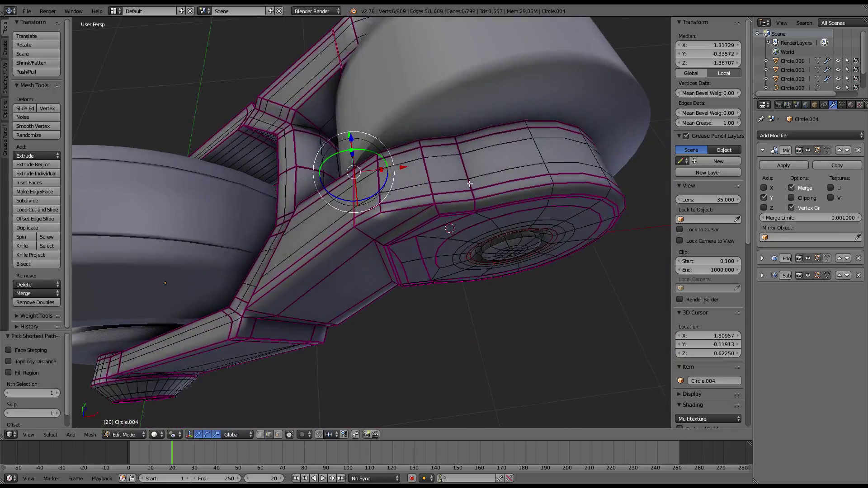
{"action": "left_click", "coordinate": [517, 174]}
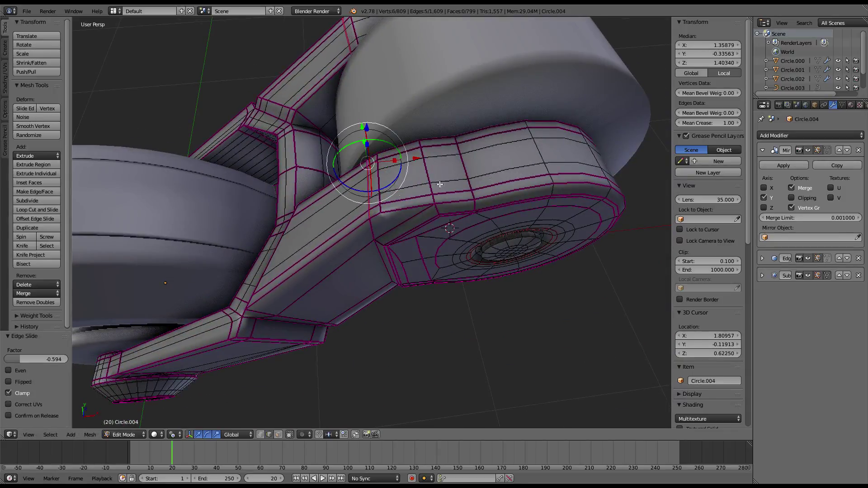
{"action": "left_click", "coordinate": [378, 155], "text": "ctrl"}
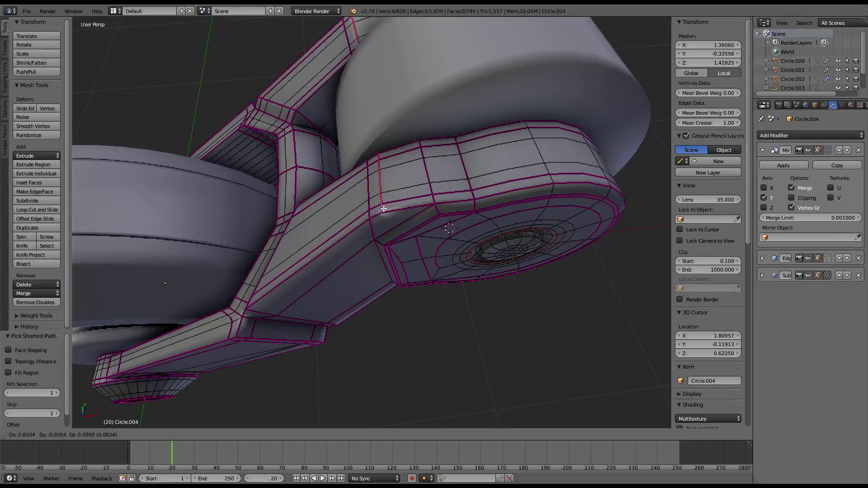
{"action": "left_click", "coordinate": [428, 194]}
Select and slide an edge loop along the arm's side.
{"action": "mouse_move", "coordinate": [428, 193]}
{"action": "middle_mouse_down"}
{"action": "mouse_move", "coordinate": [555, 160]}
{"action": "mouse_move", "coordinate": [552, 127]}
{"action": "middle_mouse_up"}
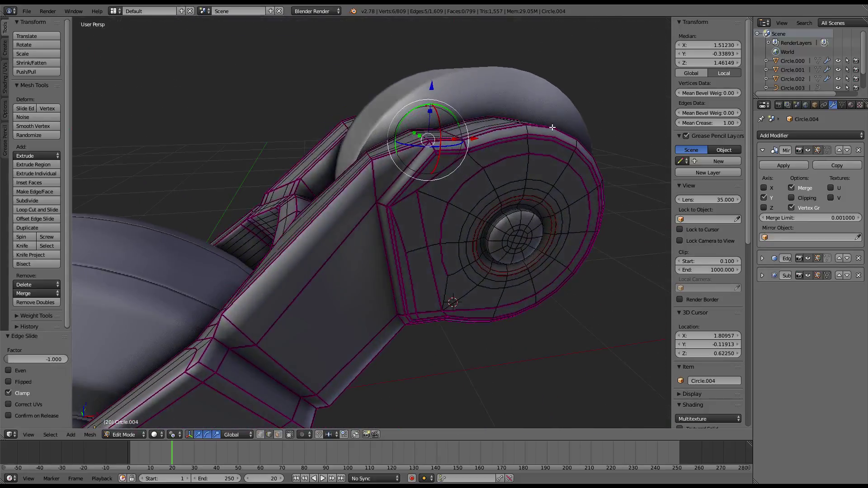
{"action": "mouse_move", "coordinate": [451, 117]}
{"action": "middle_mouse_down"}
{"action": "mouse_move", "coordinate": [461, 119]}
{"action": "mouse_move", "coordinate": [441, 149]}
{"action": "mouse_move", "coordinate": [470, 164]}
{"action": "mouse_move", "coordinate": [519, 155]}
{"action": "mouse_move", "coordinate": [406, 163]}
{"action": "middle_mouse_up"}
{"action": "key", "text": "Tab"}
{"action": "key", "text": "Tab"}
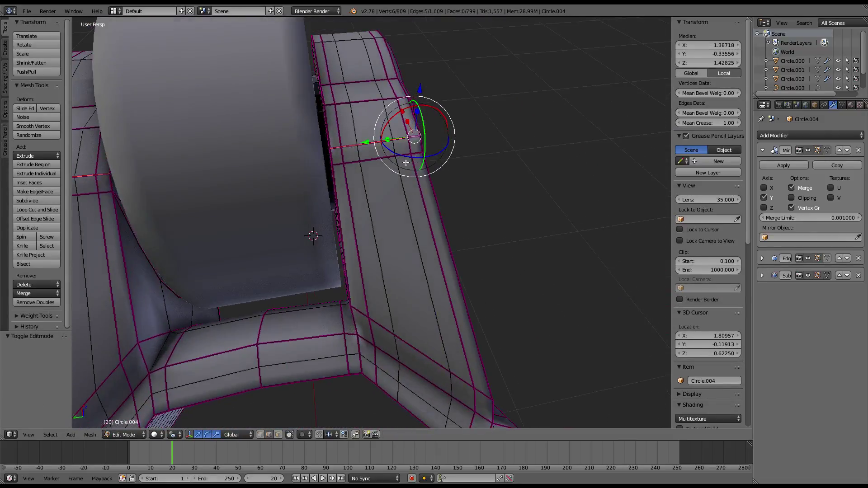
{"action": "right_click", "coordinate": [343, 161]}
{"action": "middle_click_drag", "start_coordinate": [339, 164], "coordinate": [410, 161]}
{"action": "right_click", "coordinate": [410, 162], "text": "ctrl"}
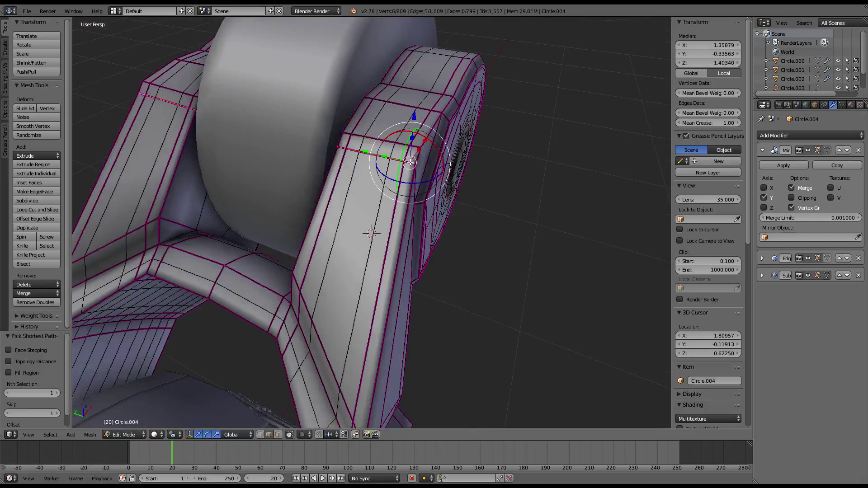
{"action": "left_click", "coordinate": [480, 140]}
{"action": "mouse_move", "coordinate": [480, 140]}
{"action": "middle_mouse_down"}
{"action": "mouse_move", "coordinate": [231, 148]}
{"action": "mouse_move", "coordinate": [409, 184]}
{"action": "mouse_move", "coordinate": [546, 178]}
{"action": "mouse_move", "coordinate": [452, 198]}
{"action": "mouse_move", "coordinate": [426, 168]}
{"action": "mouse_move", "coordinate": [408, 208]}
{"action": "mouse_move", "coordinate": [452, 204]}
{"action": "middle_mouse_up"}
Collapse the selected hinge edges, reducing the arm from 809 to 777 vertices.
{"action": "key", "text": "w"}
{"action": "left_click", "coordinate": [438, 155]}
{"action": "left_click", "coordinate": [435, 173]}
{"action": "right_click", "coordinate": [375, 181], "text": "alt"}
{"action": "key", "text": "g"}
{"action": "key", "text": "g"}
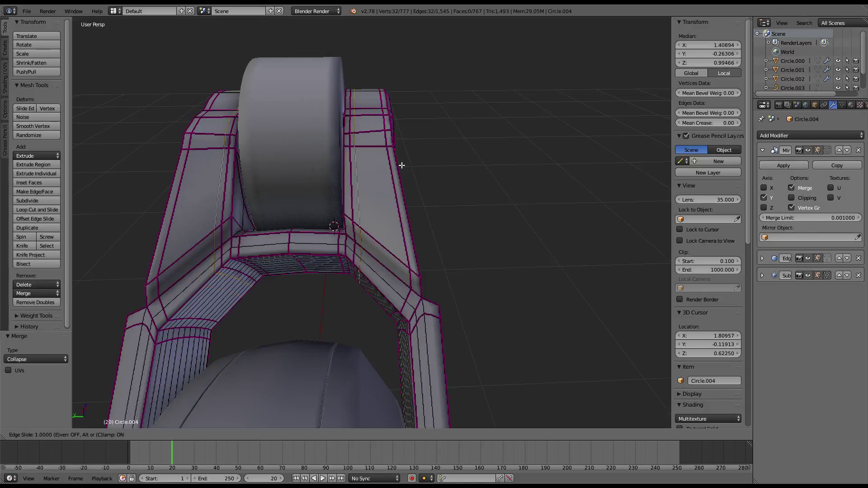
{"action": "key", "text": "Tab"}
{"action": "scroll", "coordinate": [364, 181], "scroll_direction": "down", "scroll_amount": 5}
Clear the selection, re-enter Edit Mode and smooth the hinge joint vertices.
{"action": "scroll", "coordinate": [371, 169], "scroll_direction": "up", "scroll_amount": 4}
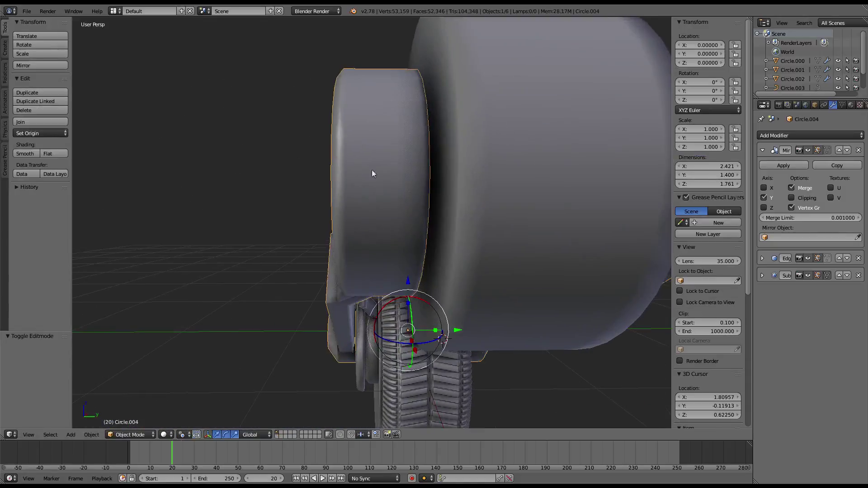
{"action": "middle_click_drag", "start_coordinate": [371, 170], "coordinate": [464, 218]}
{"action": "key", "text": "a"}
{"action": "mouse_move", "coordinate": [410, 213]}
{"action": "middle_mouse_down"}
{"action": "mouse_move", "coordinate": [461, 161]}
{"action": "mouse_move", "coordinate": [479, 213]}
{"action": "mouse_move", "coordinate": [350, 201]}
{"action": "mouse_move", "coordinate": [428, 202]}
{"action": "mouse_move", "coordinate": [305, 202]}
{"action": "mouse_move", "coordinate": [364, 206]}
{"action": "mouse_move", "coordinate": [385, 242]}
{"action": "mouse_move", "coordinate": [398, 158]}
{"action": "mouse_move", "coordinate": [413, 180]}
{"action": "mouse_move", "coordinate": [429, 177]}
{"action": "mouse_move", "coordinate": [393, 185]}
{"action": "middle_mouse_up"}
{"action": "scroll", "coordinate": [365, 206], "scroll_direction": "up", "scroll_amount": 4}
{"action": "scroll", "coordinate": [400, 232], "scroll_direction": "up", "scroll_amount": 2}
{"action": "key", "text": "Tab"}
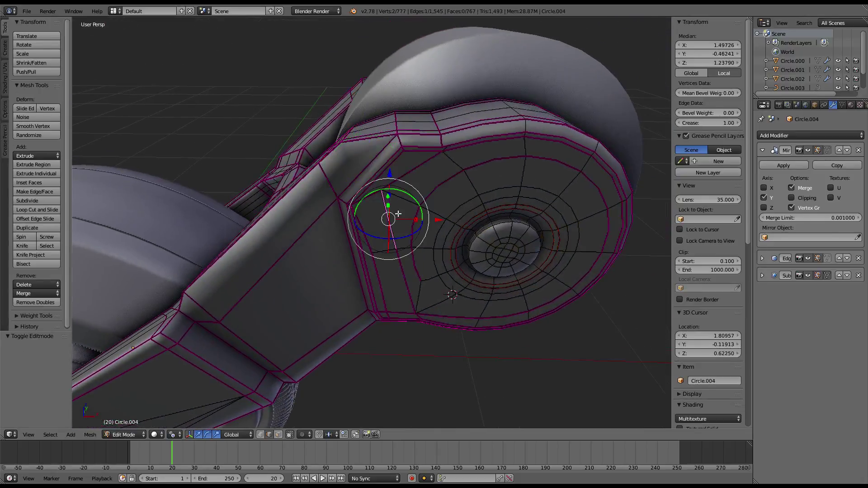
{"action": "key", "text": "w"}
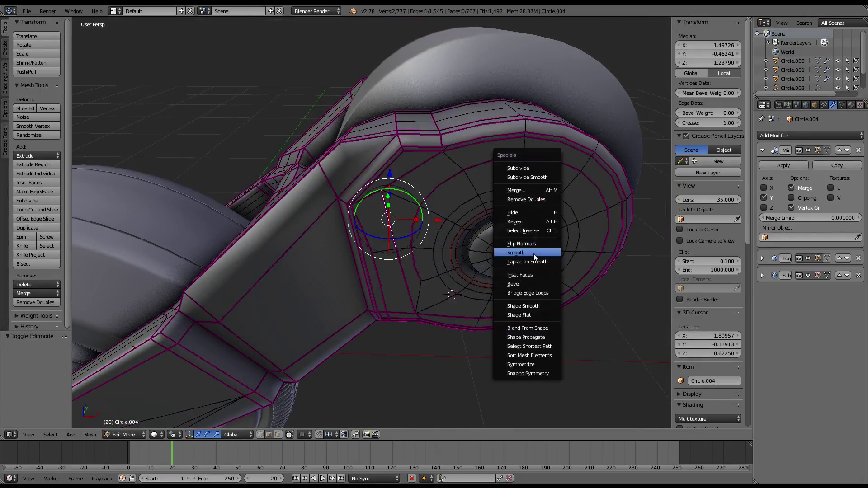
{"action": "left_click", "coordinate": [534, 257]}
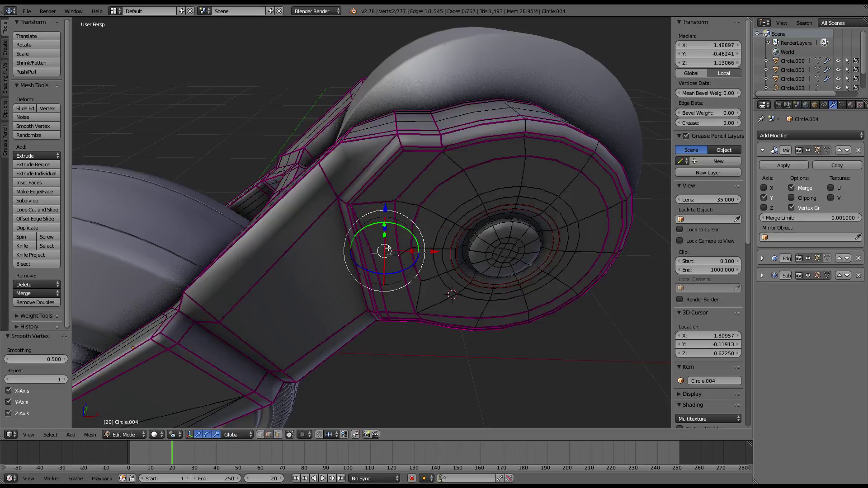
Smooth the hinge vertices again, nudge them right, and check the shape.
{"action": "middle_click_drag", "start_coordinate": [387, 248], "coordinate": [468, 199]}
{"action": "key", "text": "w"}
{"action": "left_click", "coordinate": [467, 199]}
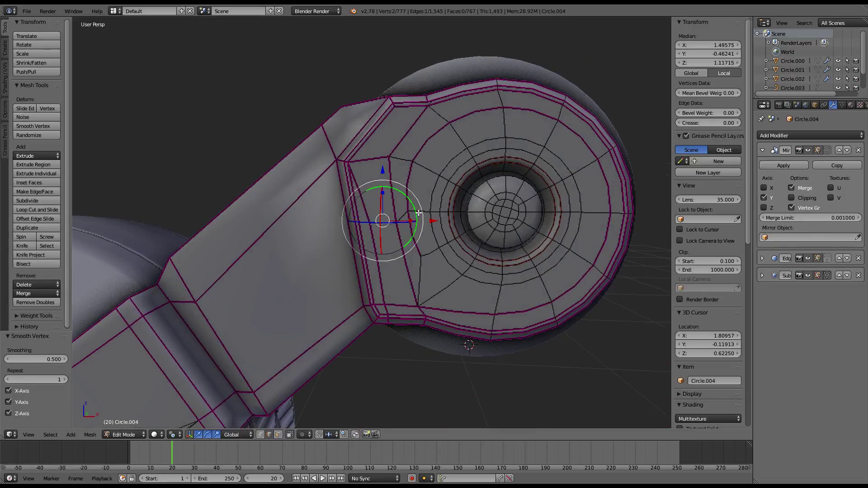
{"action": "left_click_drag", "start_coordinate": [419, 212], "coordinate": [522, 207]}
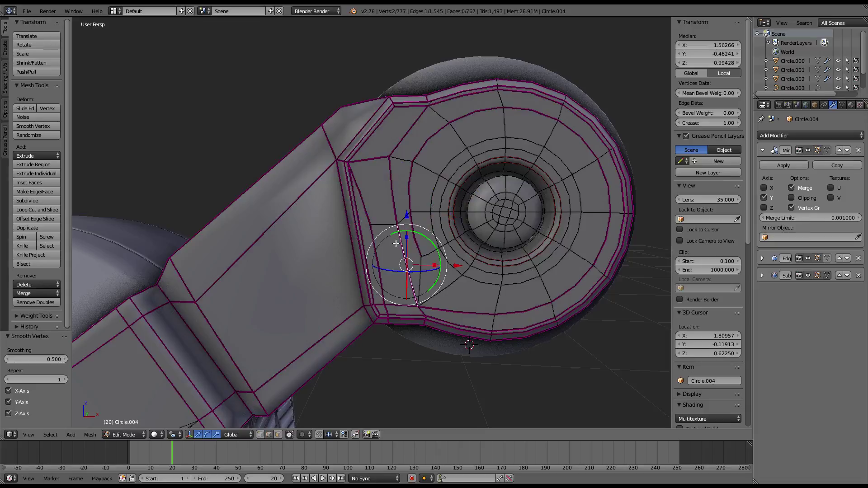
{"action": "mouse_move", "coordinate": [414, 265]}
{"action": "middle_mouse_down"}
{"action": "mouse_move", "coordinate": [406, 157]}
{"action": "mouse_move", "coordinate": [445, 139]}
{"action": "mouse_move", "coordinate": [479, 202]}
{"action": "mouse_move", "coordinate": [509, 232]}
{"action": "mouse_move", "coordinate": [433, 194]}
{"action": "mouse_move", "coordinate": [511, 207]}
{"action": "middle_mouse_up"}
{"action": "key", "text": "Tab"}
{"action": "scroll", "coordinate": [452, 199], "scroll_direction": "down", "scroll_amount": 4}
Switch to face select and pick two faces on top of the arm.
{"action": "key", "text": "Tab"}
{"action": "scroll", "coordinate": [452, 212], "scroll_direction": "up", "scroll_amount": 3}
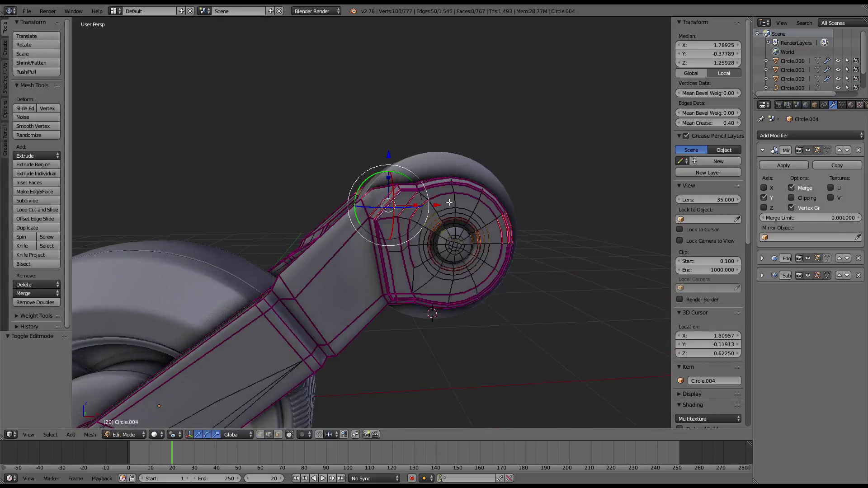
{"action": "mouse_move", "coordinate": [429, 217]}
{"action": "middle_mouse_down"}
{"action": "mouse_move", "coordinate": [393, 223]}
{"action": "mouse_move", "coordinate": [381, 250]}
{"action": "middle_mouse_up"}
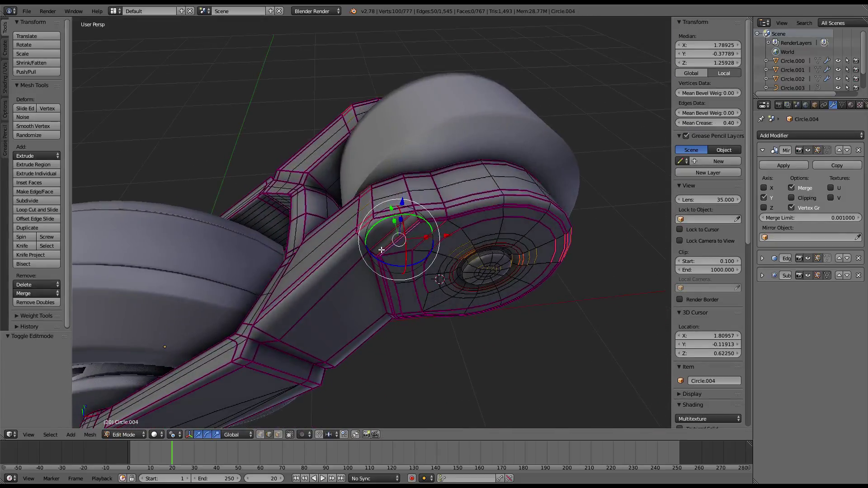
{"action": "left_click", "coordinate": [278, 434]}
{"action": "right_click", "coordinate": [299, 294]}
{"action": "right_click", "coordinate": [386, 217], "text": "shift"}
{"action": "mouse_move", "coordinate": [385, 217]}
{"action": "middle_mouse_down"}
{"action": "mouse_move", "coordinate": [497, 226]}
{"action": "mouse_move", "coordinate": [450, 170]}
{"action": "middle_mouse_up"}
Extrude the faces, flatten them to zero along Y and shift along Y into a ridge.
{"action": "key", "text": "e"}
{"action": "right_click", "coordinate": [477, 209]}
{"action": "mouse_move", "coordinate": [478, 209]}
{"action": "middle_mouse_down"}
{"action": "mouse_move", "coordinate": [515, 225]}
{"action": "mouse_move", "coordinate": [562, 212]}
{"action": "middle_mouse_up"}
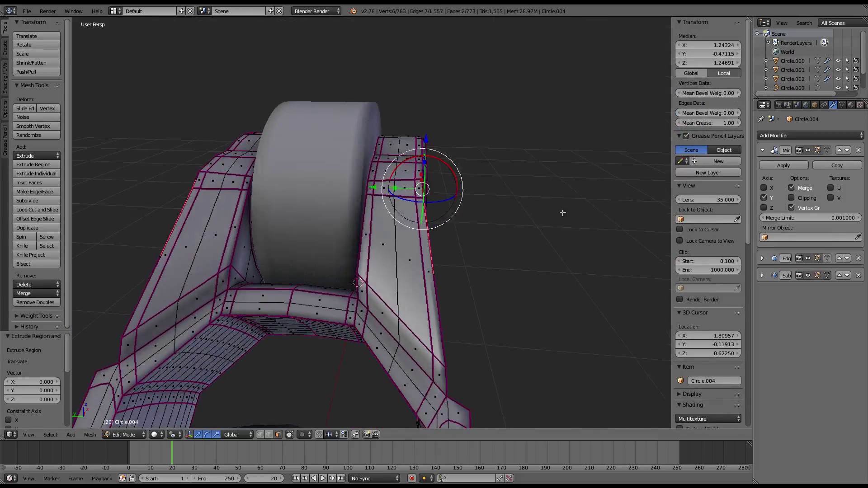
{"action": "key", "text": "Return"}
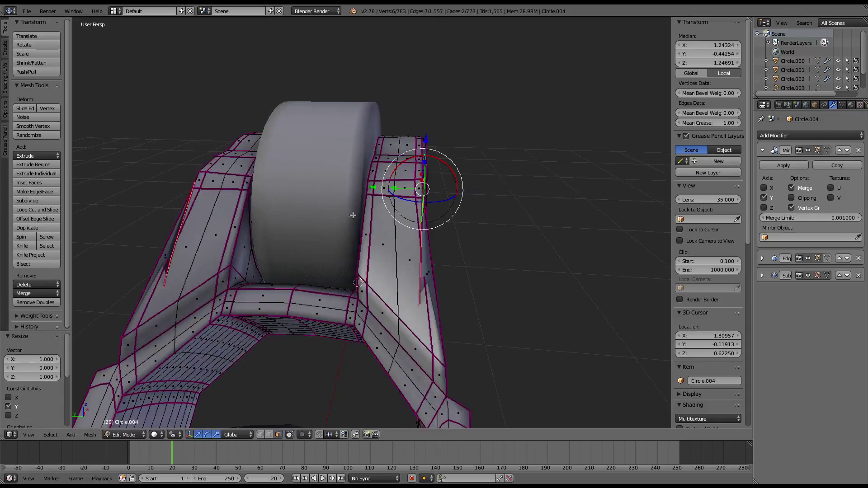
{"action": "left_click_drag", "start_coordinate": [372, 189], "coordinate": [395, 190]}
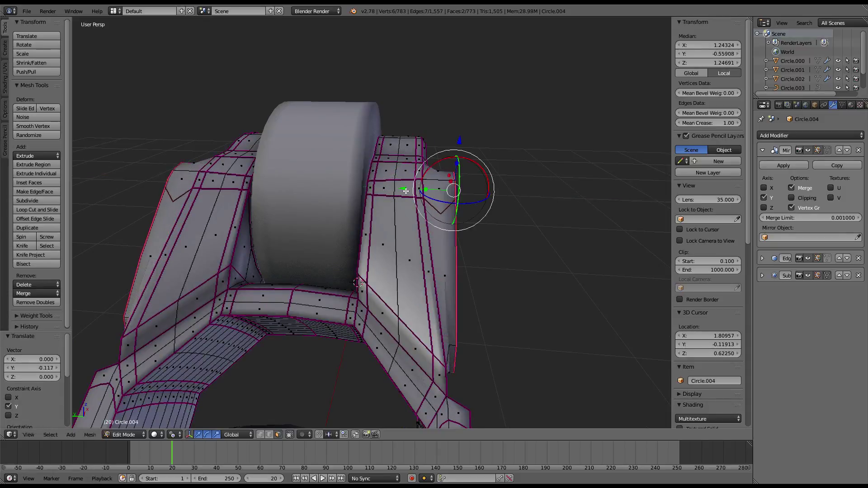
{"action": "mouse_move", "coordinate": [405, 191]}
{"action": "middle_mouse_down"}
{"action": "mouse_move", "coordinate": [316, 150]}
{"action": "mouse_move", "coordinate": [271, 145]}
{"action": "mouse_move", "coordinate": [283, 108]}
{"action": "mouse_move", "coordinate": [312, 106]}
{"action": "mouse_move", "coordinate": [293, 183]}
{"action": "middle_mouse_up"}
{"action": "left_click", "coordinate": [238, 215], "text": "shift"}
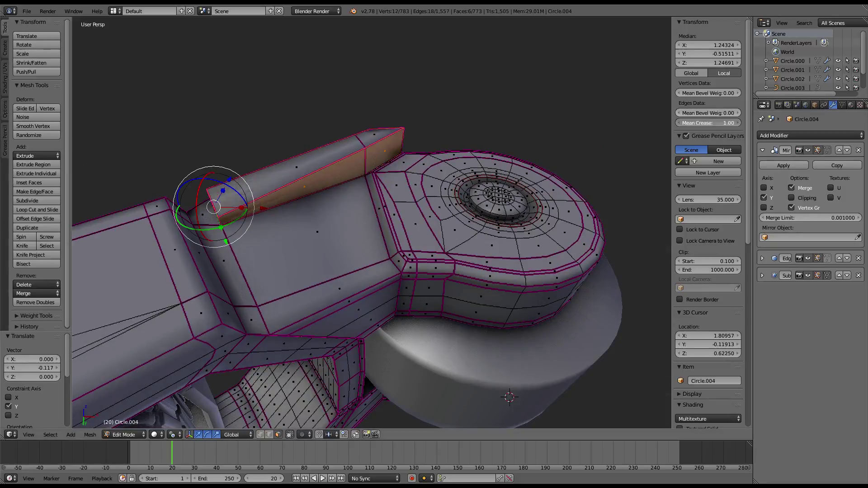
Inspect the ridge, then select its long face and ring of long edges.
{"action": "key", "text": "Tab"}
{"action": "mouse_move", "coordinate": [644, 135]}
{"action": "middle_mouse_down"}
{"action": "mouse_move", "coordinate": [405, 143]}
{"action": "mouse_move", "coordinate": [404, 169]}
{"action": "mouse_move", "coordinate": [488, 201]}
{"action": "mouse_move", "coordinate": [445, 233]}
{"action": "mouse_move", "coordinate": [401, 194]}
{"action": "mouse_move", "coordinate": [355, 132]}
{"action": "mouse_move", "coordinate": [353, 170]}
{"action": "middle_mouse_up"}
{"action": "key", "text": "Tab"}
{"action": "right_click", "coordinate": [421, 203]}
{"action": "key", "text": "Tab"}
{"action": "key", "text": "Tab"}
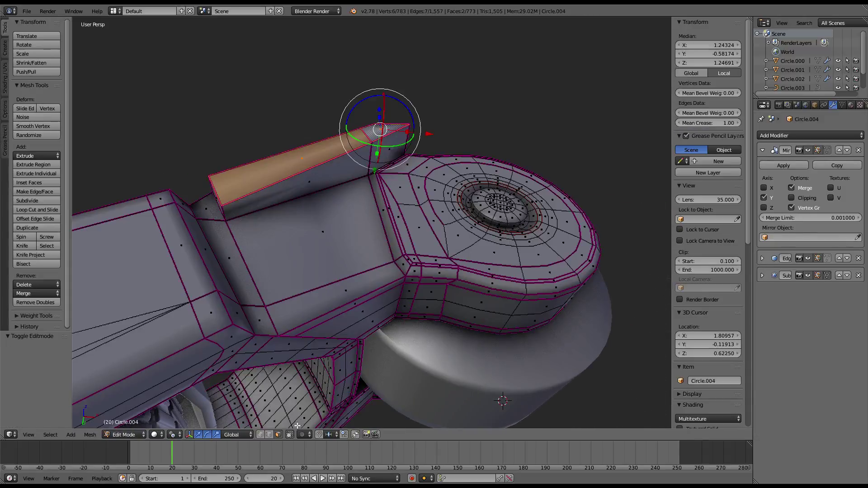
{"action": "right_click", "coordinate": [302, 302], "text": "ctrl+alt"}
Subdivide the selected edge ring to add a first support loop on the arm.
{"action": "key", "text": "w"}
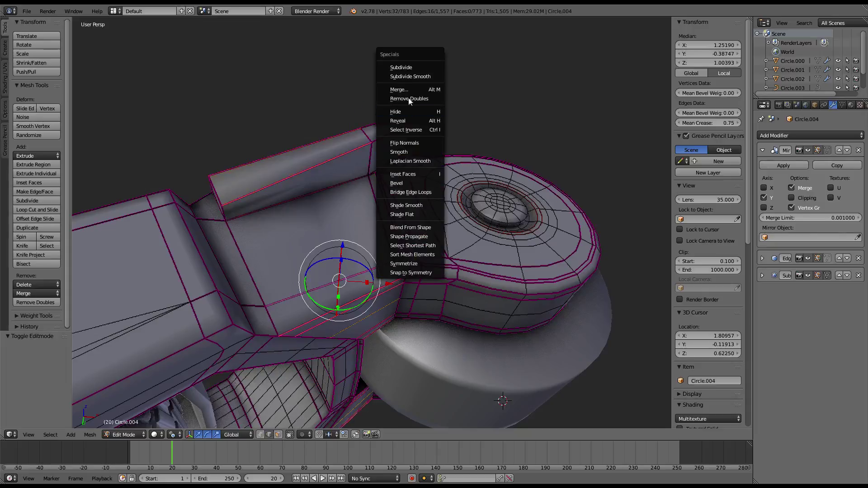
{"action": "left_click", "coordinate": [400, 68]}
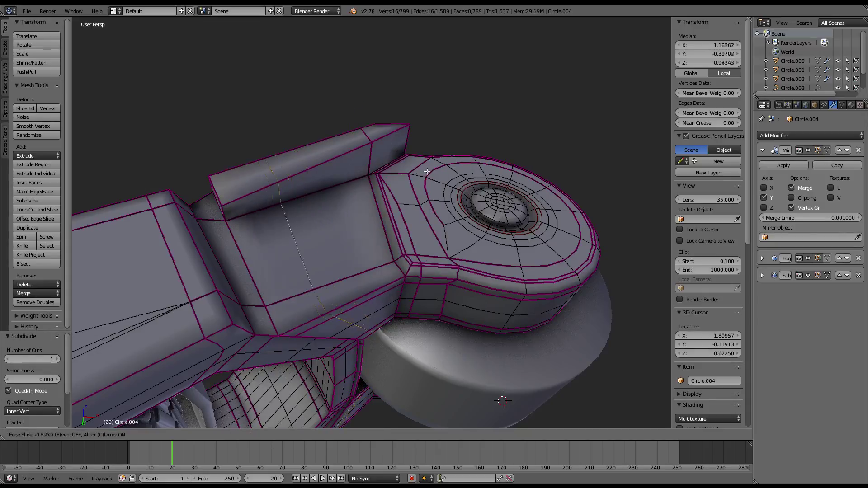
{"action": "left_click", "coordinate": [405, 181]}
{"action": "mouse_move", "coordinate": [405, 181]}
{"action": "middle_mouse_down"}
{"action": "mouse_move", "coordinate": [382, 199]}
{"action": "mouse_move", "coordinate": [426, 252]}
{"action": "mouse_move", "coordinate": [374, 257]}
{"action": "mouse_move", "coordinate": [370, 185]}
{"action": "mouse_move", "coordinate": [374, 203]}
{"action": "mouse_move", "coordinate": [395, 193]}
{"action": "middle_mouse_up"}
{"action": "key", "text": "Tab"}
{"action": "key", "text": "Tab"}
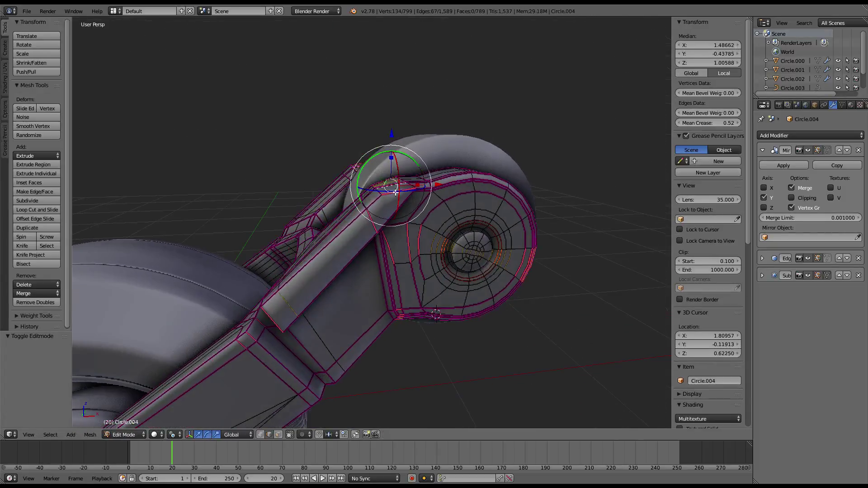
Add a second support loop by subdividing and slide it toward the arm's corner.
{"action": "key", "text": "w"}
{"action": "left_click", "coordinate": [444, 157]}
{"action": "key", "text": "g"}
{"action": "key", "text": "g"}
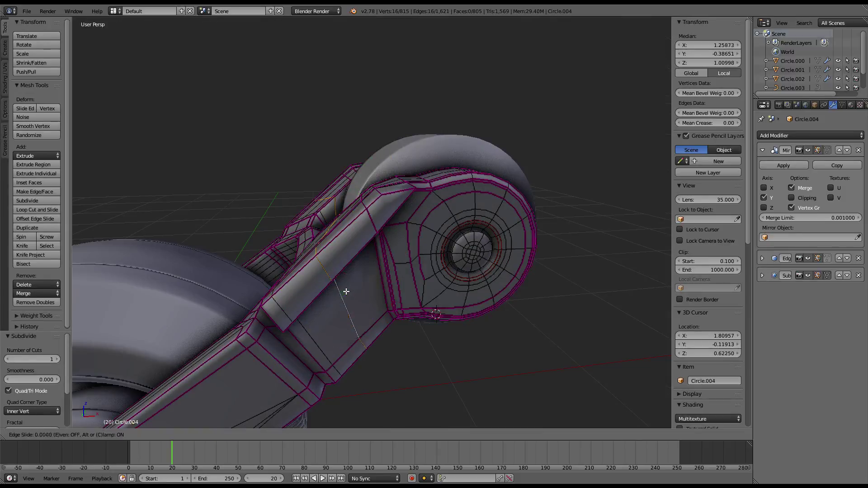
{"action": "left_click", "coordinate": [390, 267]}
{"action": "key", "text": "Tab"}
{"action": "mouse_move", "coordinate": [377, 208]}
{"action": "middle_mouse_down"}
{"action": "mouse_move", "coordinate": [355, 224]}
{"action": "mouse_move", "coordinate": [459, 194]}
{"action": "middle_mouse_up"}
{"action": "key", "text": "Tab"}
Subdivide a different edge ring and slide the new loop close to the edge.
{"action": "right_click", "coordinate": [375, 225], "text": "alt"}
{"action": "key", "text": "w"}
{"action": "left_click", "coordinate": [502, 164]}
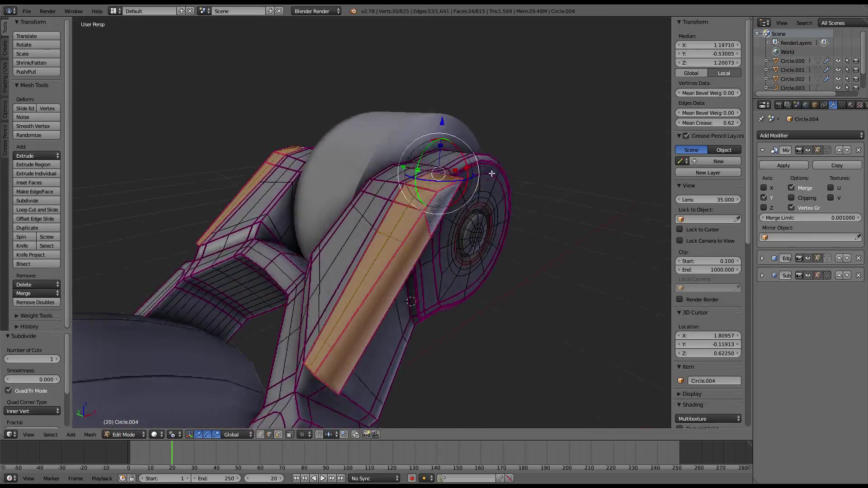
{"action": "middle_click_drag", "start_coordinate": [501, 164], "coordinate": [379, 260]}
{"action": "key", "text": "g"}
{"action": "key", "text": "g"}
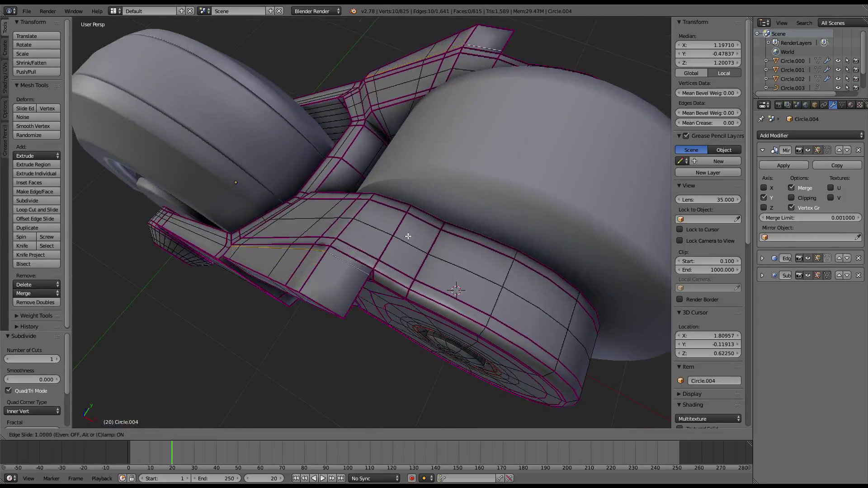
{"action": "left_click", "coordinate": [402, 243]}
Add one more sliding support loop, then preview the whole wheel assembly in Object Mode.
{"action": "key", "text": "w"}
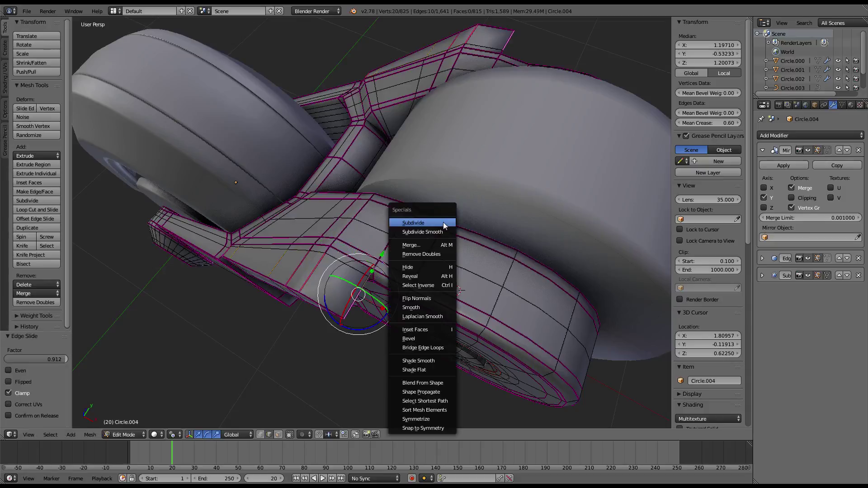
{"action": "left_click", "coordinate": [442, 223]}
{"action": "key", "text": "g"}
{"action": "key", "text": "g"}
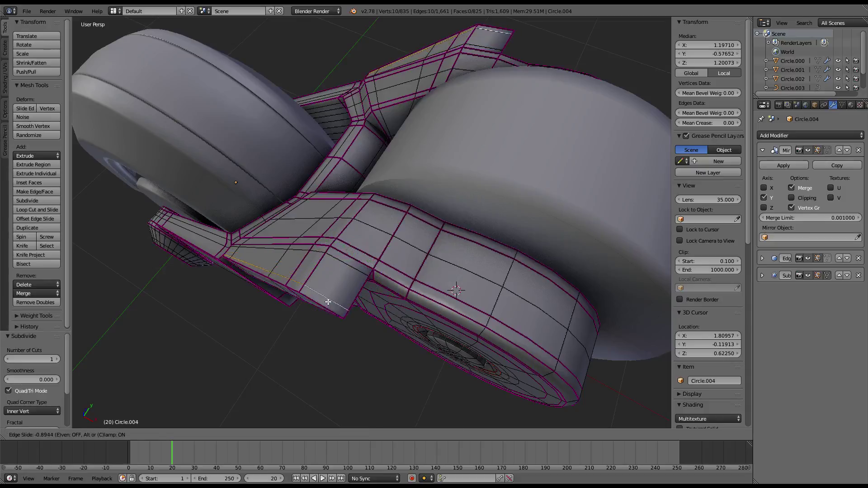
{"action": "left_click", "coordinate": [328, 302]}
{"action": "key", "text": "Tab"}
{"action": "mouse_move", "coordinate": [311, 298]}
{"action": "middle_mouse_down"}
{"action": "mouse_move", "coordinate": [324, 160]}
{"action": "mouse_move", "coordinate": [387, 187]}
{"action": "mouse_move", "coordinate": [471, 202]}
{"action": "mouse_move", "coordinate": [544, 188]}
{"action": "middle_mouse_up"}
{"action": "scroll", "coordinate": [326, 160], "scroll_direction": "down", "scroll_amount": 3}
{"action": "scroll", "coordinate": [463, 192], "scroll_direction": "up", "scroll_amount": 3}
{"action": "mouse_move", "coordinate": [463, 192]}
{"action": "middle_mouse_down"}
{"action": "mouse_move", "coordinate": [405, 231]}
{"action": "mouse_move", "coordinate": [452, 208]}
{"action": "mouse_move", "coordinate": [483, 150]}
{"action": "mouse_move", "coordinate": [564, 126]}
{"action": "middle_mouse_up"}
Back in Edit Mode, hide faces near the hinge housing and select a housing edge loop.
{"action": "key", "text": "Tab"}
{"action": "scroll", "coordinate": [406, 232], "scroll_direction": "up", "scroll_amount": 3}
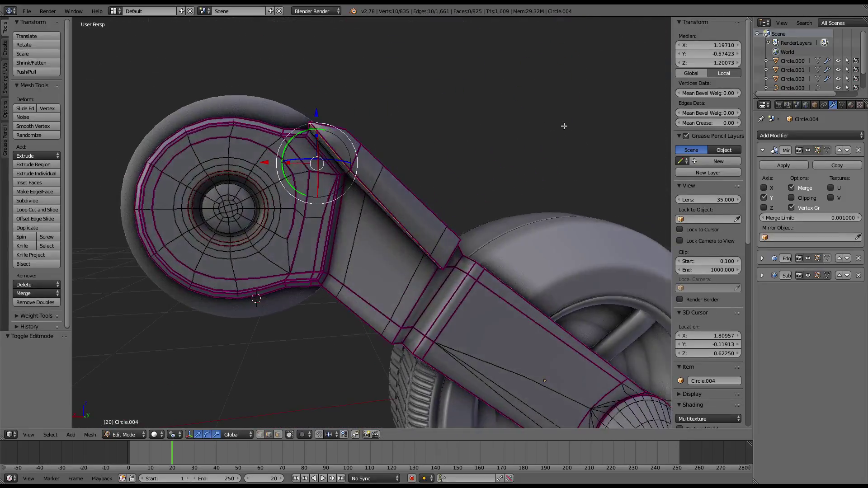
{"action": "middle_click_drag", "start_coordinate": [353, 248], "coordinate": [365, 226]}
{"action": "middle_click_drag", "start_coordinate": [495, 179], "coordinate": [488, 116]}
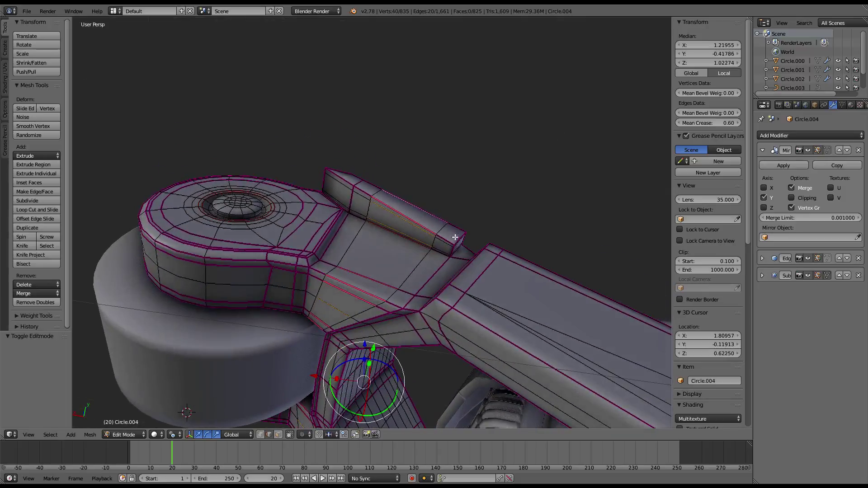
{"action": "middle_click_drag", "start_coordinate": [549, 182], "coordinate": [459, 205]}
{"action": "mouse_move", "coordinate": [474, 159]}
{"action": "middle_mouse_down"}
{"action": "mouse_move", "coordinate": [436, 140]}
{"action": "mouse_move", "coordinate": [428, 166]}
{"action": "mouse_move", "coordinate": [388, 157]}
{"action": "middle_mouse_up"}
{"action": "scroll", "coordinate": [412, 159], "scroll_direction": "down", "scroll_amount": 4}
{"action": "scroll", "coordinate": [417, 159], "scroll_direction": "up", "scroll_amount": 3}
{"action": "right_click", "coordinate": [312, 151], "text": "alt+shift"}
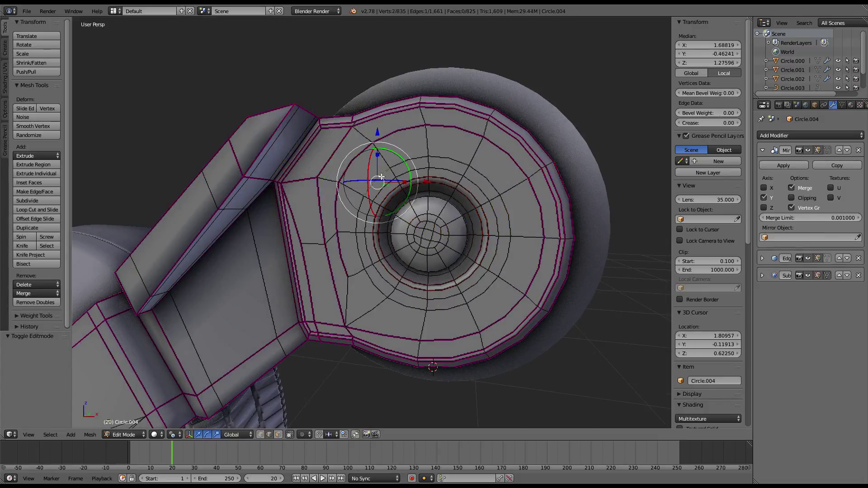
{"action": "key", "text": "h"}
{"action": "right_click", "coordinate": [350, 163], "text": "alt"}
{"action": "mouse_move", "coordinate": [452, 121]}
{"action": "middle_mouse_down"}
{"action": "mouse_move", "coordinate": [497, 154]}
{"action": "mouse_move", "coordinate": [416, 131]}
{"action": "mouse_move", "coordinate": [399, 139]}
{"action": "middle_mouse_up"}
In Object Mode, hide the other objects, then unhide everything again.
{"action": "key", "text": "Tab"}
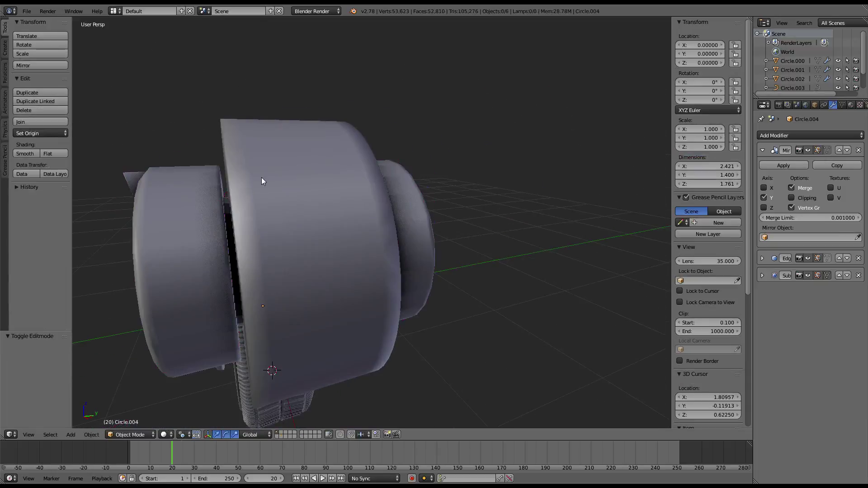
{"action": "key", "text": "shift+h"}
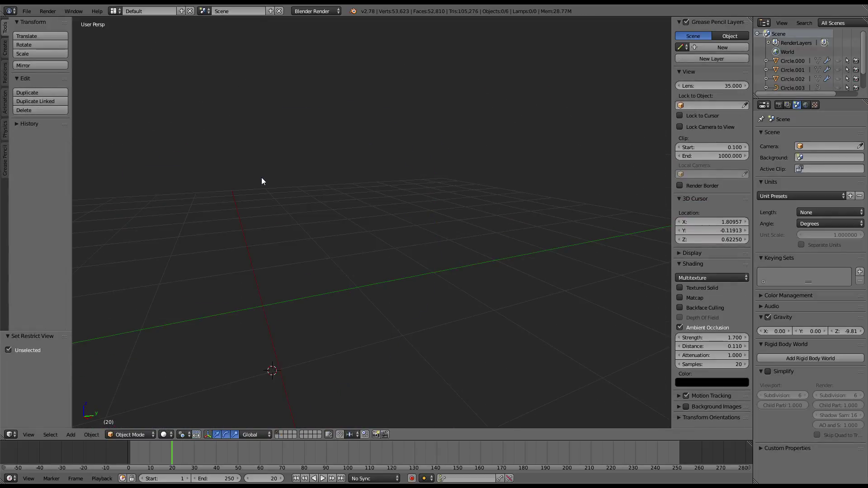
{"action": "key", "text": "alt+h"}
{"action": "scroll", "coordinate": [265, 234], "scroll_direction": "down", "scroll_amount": 3}
{"action": "middle_click_drag", "start_coordinate": [264, 232], "coordinate": [420, 234]}
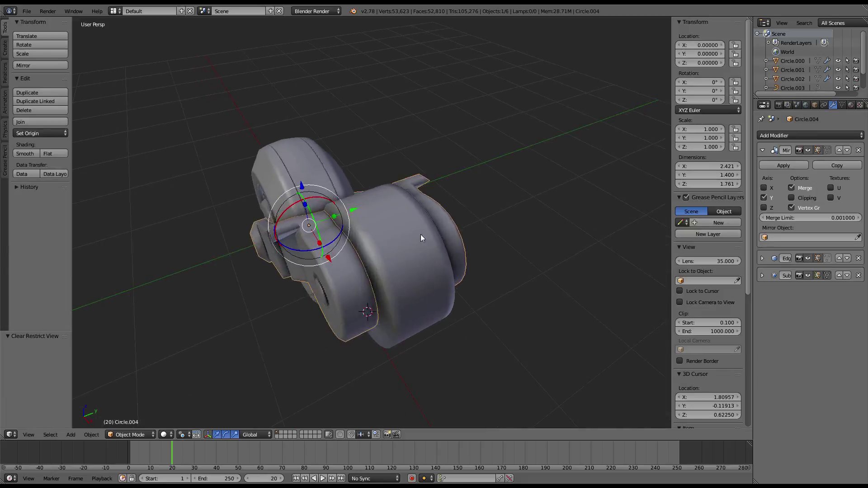
In the Circle.004 mesh, hide faces near the hinge and subdivide edges, sliding the new cut into place.
{"action": "key", "text": "Tab"}
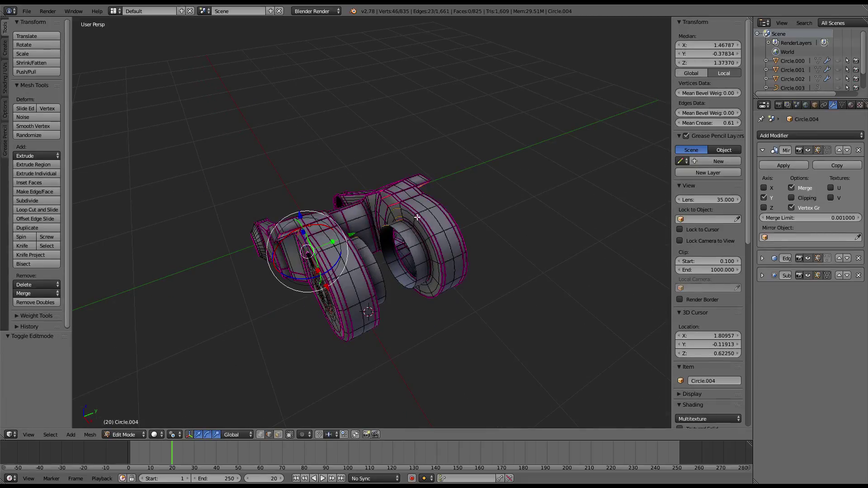
{"action": "middle_click_drag", "start_coordinate": [372, 221], "coordinate": [324, 227]}
{"action": "scroll", "coordinate": [324, 227], "scroll_direction": "up", "scroll_amount": 4}
{"action": "mouse_move", "coordinate": [377, 223]}
{"action": "middle_mouse_down"}
{"action": "mouse_move", "coordinate": [305, 290]}
{"action": "mouse_move", "coordinate": [198, 254]}
{"action": "mouse_move", "coordinate": [143, 248]}
{"action": "mouse_move", "coordinate": [306, 249]}
{"action": "mouse_move", "coordinate": [343, 258]}
{"action": "mouse_move", "coordinate": [364, 288]}
{"action": "middle_mouse_up"}
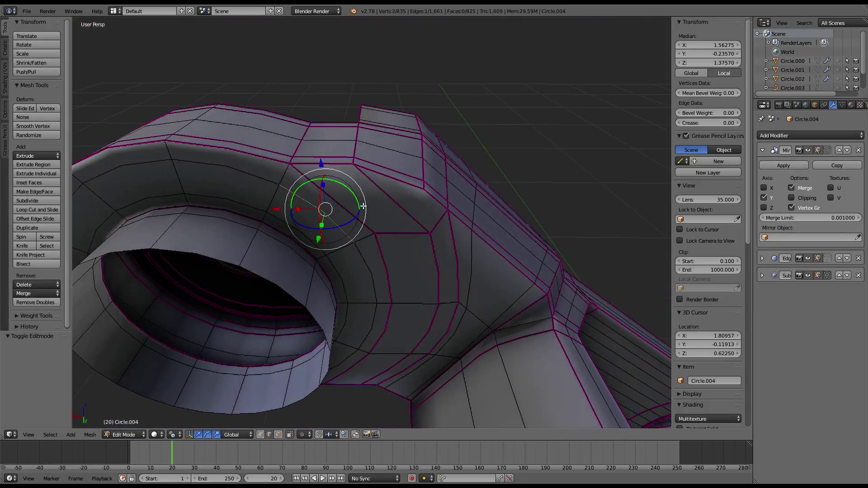
{"action": "key", "text": "h"}
{"action": "mouse_move", "coordinate": [577, 174]}
{"action": "middle_mouse_down"}
{"action": "mouse_move", "coordinate": [378, 141]}
{"action": "mouse_move", "coordinate": [507, 151]}
{"action": "middle_mouse_up"}
{"action": "key", "text": "w"}
{"action": "left_click", "coordinate": [506, 150]}
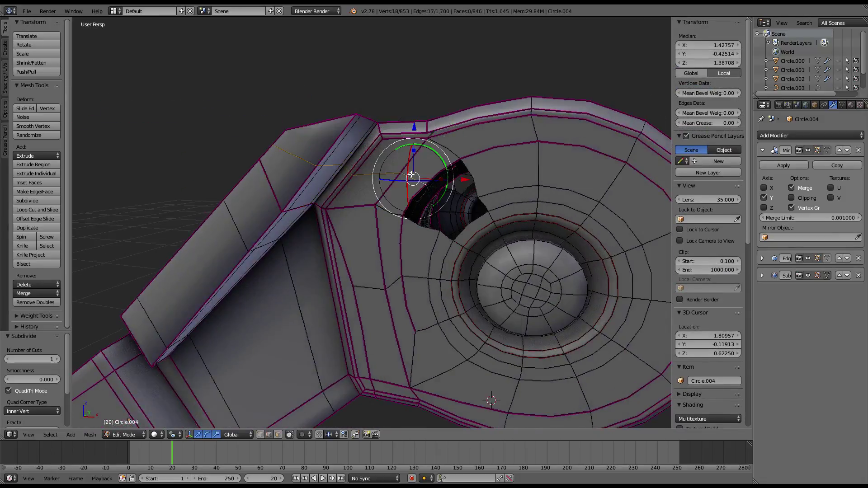
{"action": "scroll", "coordinate": [411, 175], "scroll_direction": "up", "scroll_amount": 2}
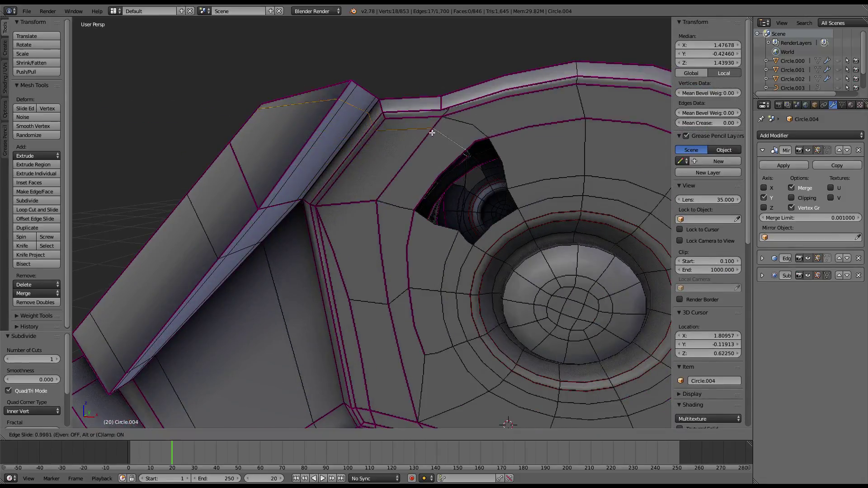
{"action": "left_click", "coordinate": [470, 92]}
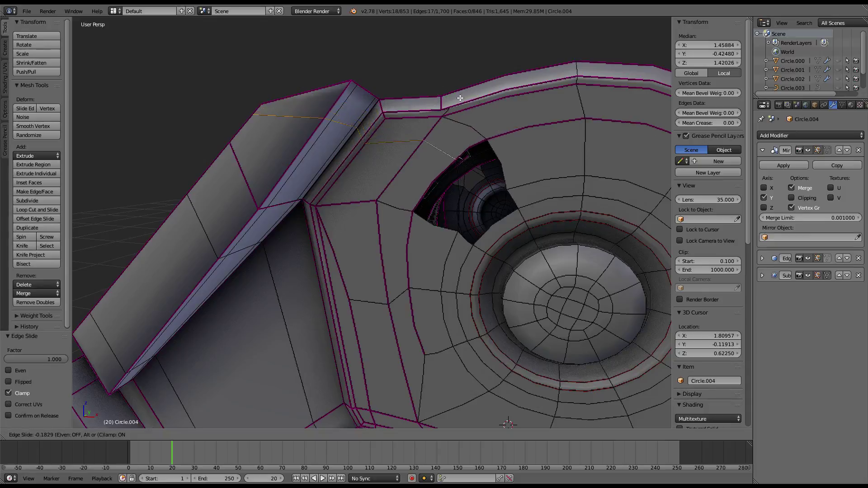
Extend the edge selection along a shortest path and slide the edges into position.
{"action": "middle_click_drag", "start_coordinate": [356, 131], "coordinate": [388, 155]}
{"action": "scroll", "coordinate": [333, 207], "scroll_direction": "up", "scroll_amount": 3}
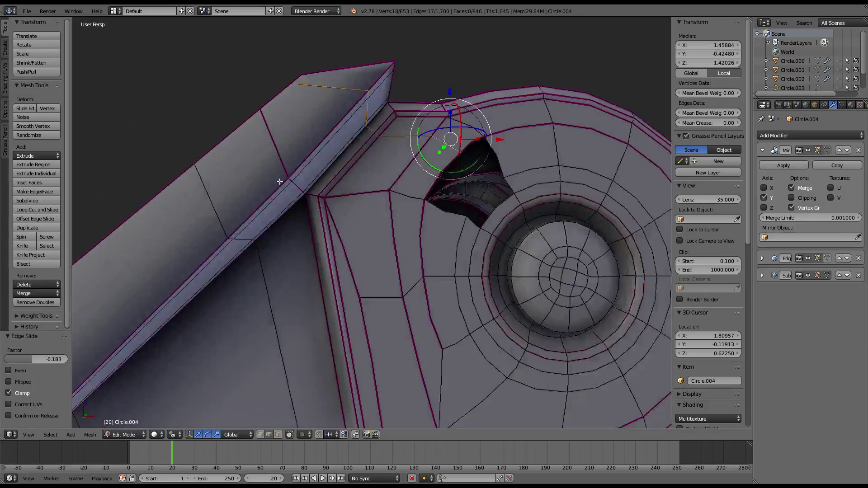
{"action": "middle_click_drag", "start_coordinate": [296, 181], "coordinate": [299, 179]}
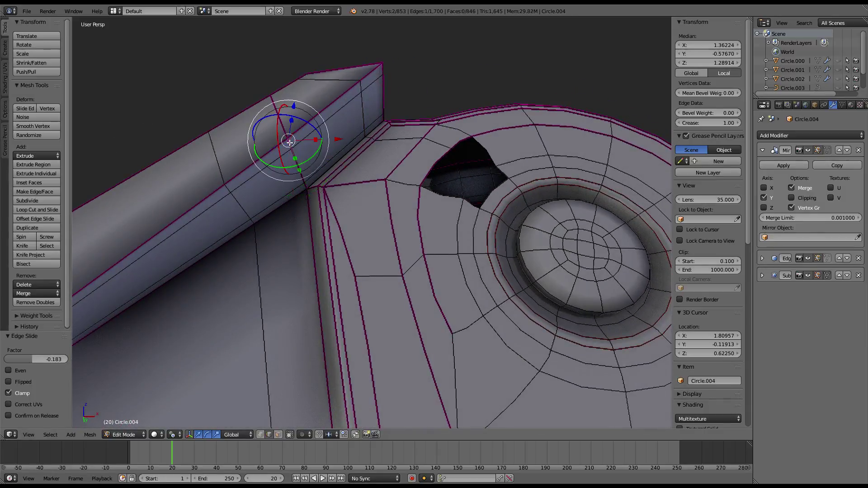
{"action": "middle_click_drag", "start_coordinate": [290, 142], "coordinate": [371, 192]}
{"action": "middle_click_drag", "start_coordinate": [399, 148], "coordinate": [464, 168]}
{"action": "right_click", "coordinate": [412, 178], "text": "ctrl"}
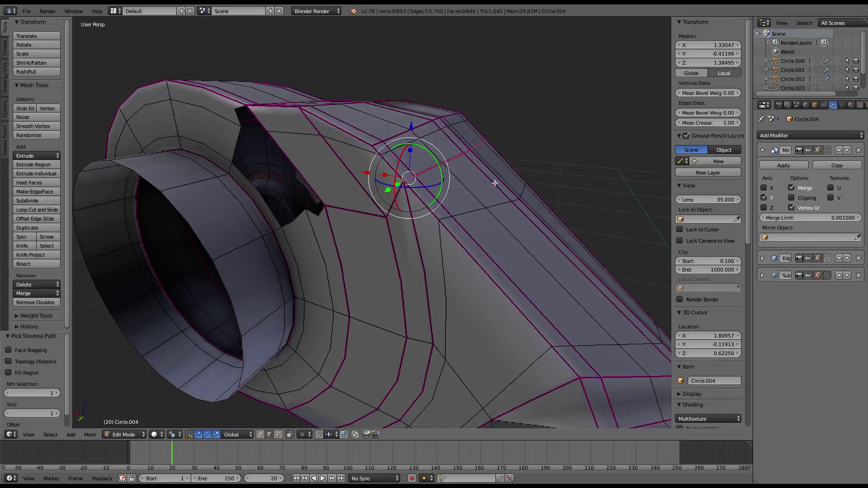
{"action": "left_click", "coordinate": [505, 207]}
{"action": "mouse_move", "coordinate": [499, 199]}
{"action": "middle_mouse_down"}
{"action": "mouse_move", "coordinate": [473, 168]}
{"action": "mouse_move", "coordinate": [451, 210]}
{"action": "middle_mouse_up"}
{"action": "left_click", "coordinate": [457, 175]}
{"action": "scroll", "coordinate": [392, 199], "scroll_direction": "down", "scroll_amount": 3}
{"action": "mouse_move", "coordinate": [391, 198]}
{"action": "middle_mouse_down"}
{"action": "mouse_move", "coordinate": [334, 235]}
{"action": "mouse_move", "coordinate": [409, 193]}
{"action": "mouse_move", "coordinate": [359, 170]}
{"action": "mouse_move", "coordinate": [300, 177]}
{"action": "mouse_move", "coordinate": [399, 246]}
{"action": "mouse_move", "coordinate": [477, 244]}
{"action": "mouse_move", "coordinate": [465, 295]}
{"action": "mouse_move", "coordinate": [375, 166]}
{"action": "mouse_move", "coordinate": [354, 174]}
{"action": "middle_mouse_up"}
{"action": "key", "text": "Tab"}
{"action": "key", "text": "Tab"}
{"action": "key", "text": "Tab"}
{"action": "key", "text": "Tab"}
Apply another W-menu edge operation on the hinge housing and check the arm in Object Mode.
{"action": "scroll", "coordinate": [465, 295], "scroll_direction": "up", "scroll_amount": 5}
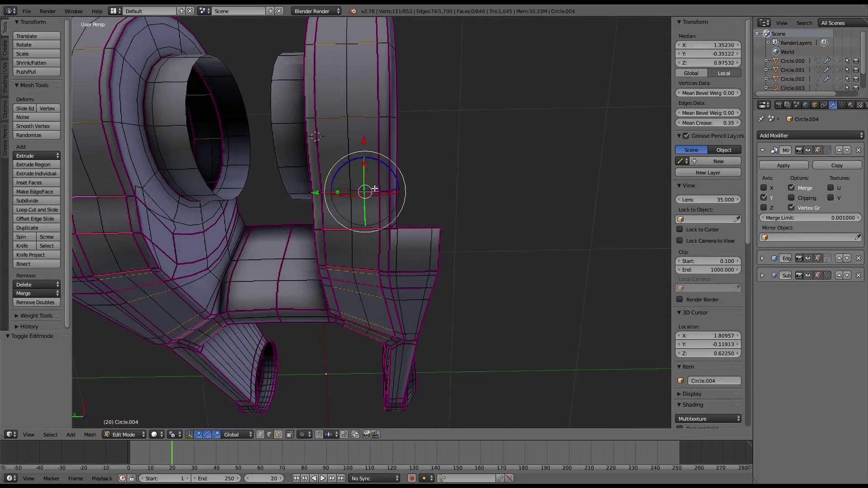
{"action": "key", "text": "w"}
{"action": "left_click", "coordinate": [459, 195]}
{"action": "mouse_move", "coordinate": [459, 195]}
{"action": "middle_mouse_down"}
{"action": "mouse_move", "coordinate": [407, 181]}
{"action": "mouse_move", "coordinate": [394, 199]}
{"action": "mouse_move", "coordinate": [457, 180]}
{"action": "mouse_move", "coordinate": [369, 216]}
{"action": "middle_mouse_up"}
{"action": "key", "text": "Tab"}
{"action": "key", "text": "Tab"}
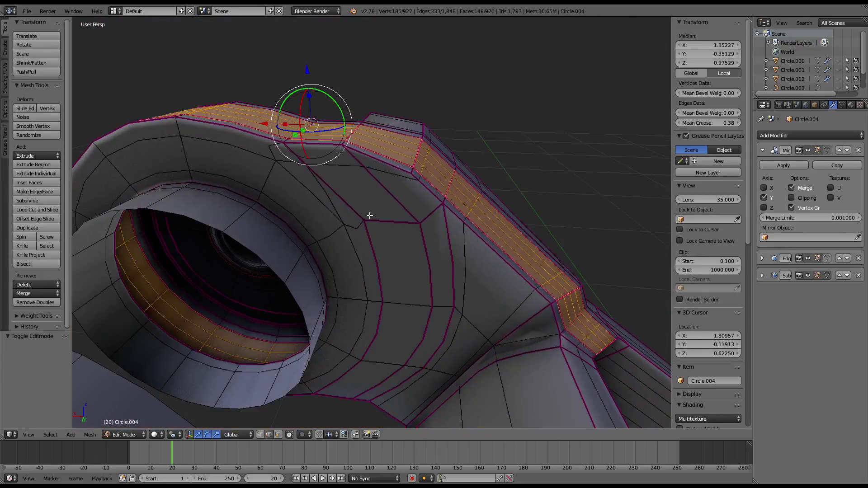
{"action": "key", "text": "Tab"}
{"action": "scroll", "coordinate": [294, 175], "scroll_direction": "down", "scroll_amount": 3}
{"action": "mouse_move", "coordinate": [298, 175]}
{"action": "middle_mouse_down"}
{"action": "mouse_move", "coordinate": [531, 200]}
{"action": "mouse_move", "coordinate": [494, 195]}
{"action": "mouse_move", "coordinate": [493, 203]}
{"action": "middle_mouse_up"}
Run an edge operation on the ridge edge ring, then unhide the wheel objects and deselect all.
{"action": "key", "text": "Tab"}
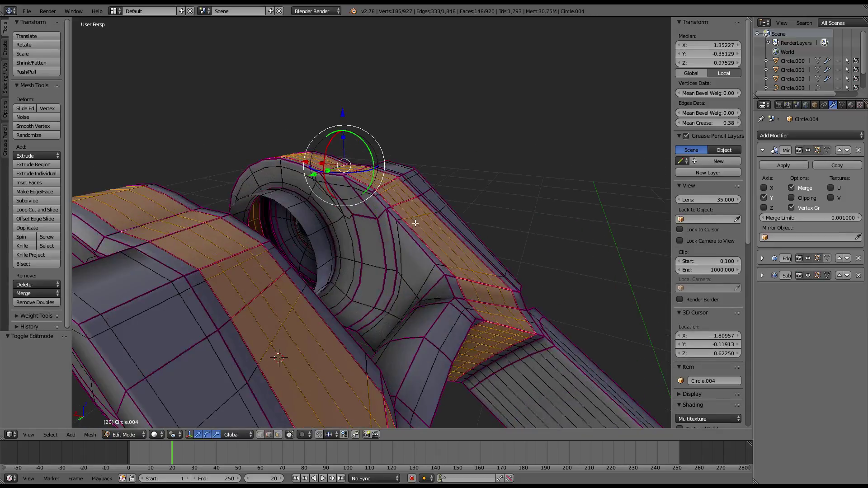
{"action": "right_click", "coordinate": [415, 222], "text": "ctrl+alt"}
{"action": "middle_click_drag", "start_coordinate": [414, 223], "coordinate": [383, 118]}
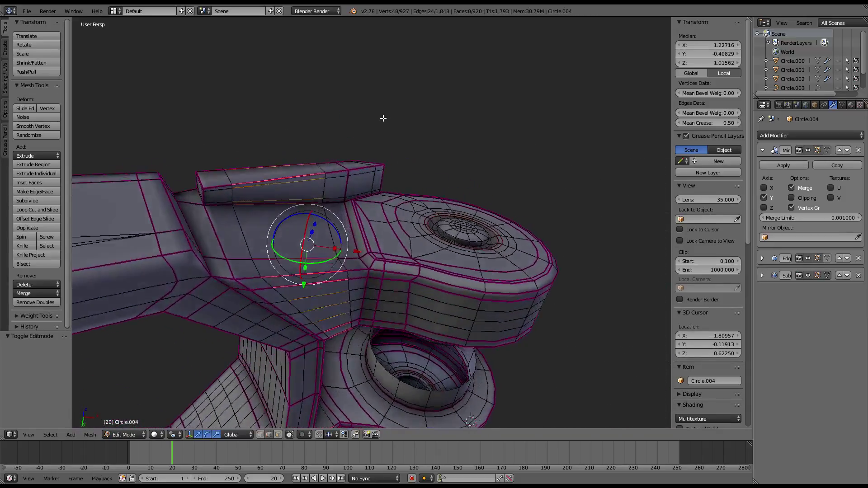
{"action": "key", "text": "w"}
{"action": "left_click", "coordinate": [383, 117]}
{"action": "key", "text": "Tab"}
{"action": "mouse_move", "coordinate": [383, 117]}
{"action": "middle_mouse_down"}
{"action": "mouse_move", "coordinate": [370, 193]}
{"action": "mouse_move", "coordinate": [553, 243]}
{"action": "mouse_move", "coordinate": [376, 231]}
{"action": "mouse_move", "coordinate": [403, 169]}
{"action": "mouse_move", "coordinate": [457, 226]}
{"action": "mouse_move", "coordinate": [387, 247]}
{"action": "mouse_move", "coordinate": [342, 210]}
{"action": "middle_mouse_up"}
{"action": "scroll", "coordinate": [370, 193], "scroll_direction": "down", "scroll_amount": 5}
{"action": "key", "text": "alt+h"}
{"action": "scroll", "coordinate": [369, 193], "scroll_direction": "down", "scroll_amount": 3}
{"action": "key", "text": "a"}
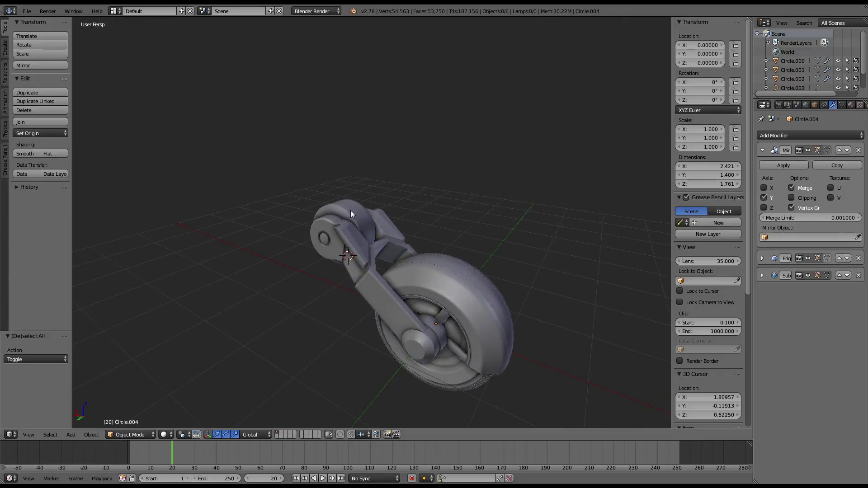
Select all objects, start a Y-axis move, cancel it, and deselect everything.
{"action": "mouse_move", "coordinate": [351, 210]}
{"action": "middle_mouse_down"}
{"action": "mouse_move", "coordinate": [151, 194]}
{"action": "mouse_move", "coordinate": [184, 128]}
{"action": "mouse_move", "coordinate": [334, 202]}
{"action": "mouse_move", "coordinate": [273, 233]}
{"action": "middle_mouse_up"}
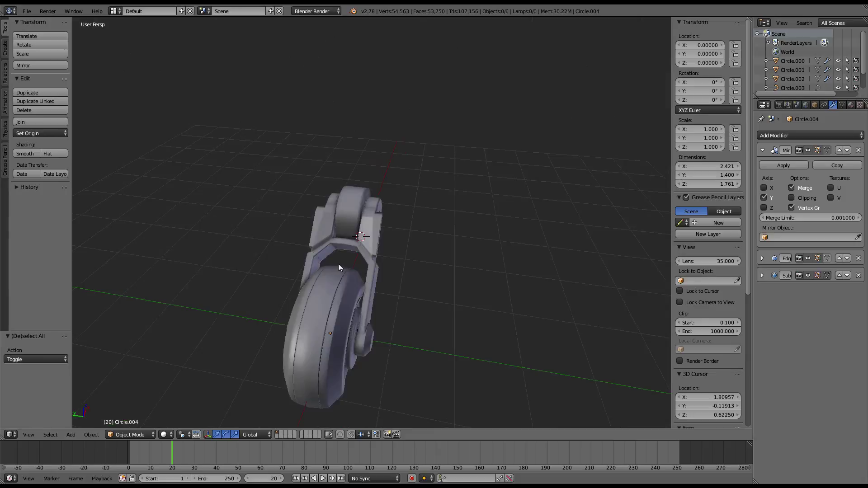
{"action": "key", "text": "a"}
{"action": "mouse_move", "coordinate": [338, 264]}
{"action": "middle_mouse_down"}
{"action": "mouse_move", "coordinate": [387, 246]}
{"action": "mouse_move", "coordinate": [414, 210]}
{"action": "mouse_move", "coordinate": [407, 276]}
{"action": "middle_mouse_up"}
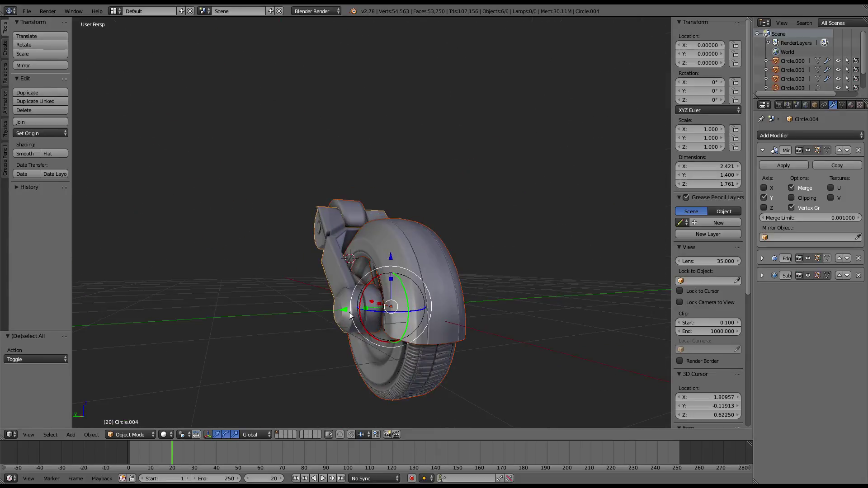
{"action": "key", "text": "g"}
{"action": "key", "text": "y"}
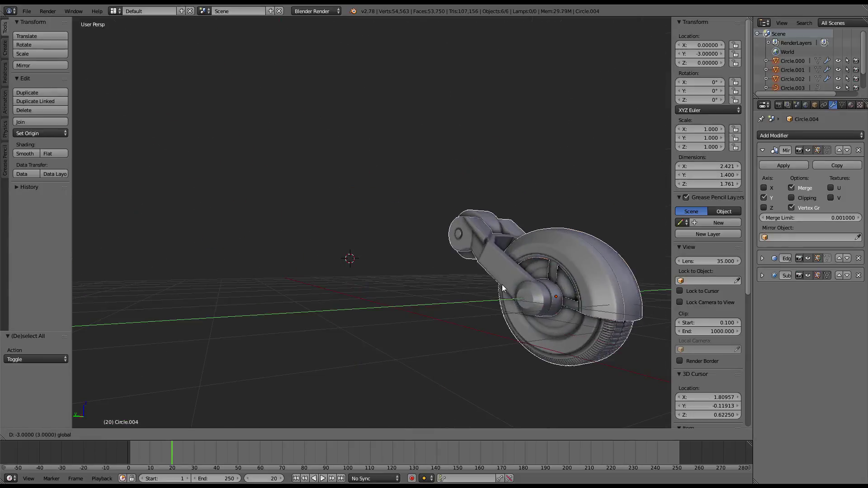
{"action": "right_click", "coordinate": [501, 288]}
{"action": "key", "text": "a"}
{"action": "mouse_move", "coordinate": [335, 203]}
{"action": "middle_mouse_down"}
{"action": "mouse_move", "coordinate": [286, 219]}
{"action": "mouse_move", "coordinate": [325, 234]}
{"action": "mouse_move", "coordinate": [305, 191]}
{"action": "middle_mouse_up"}
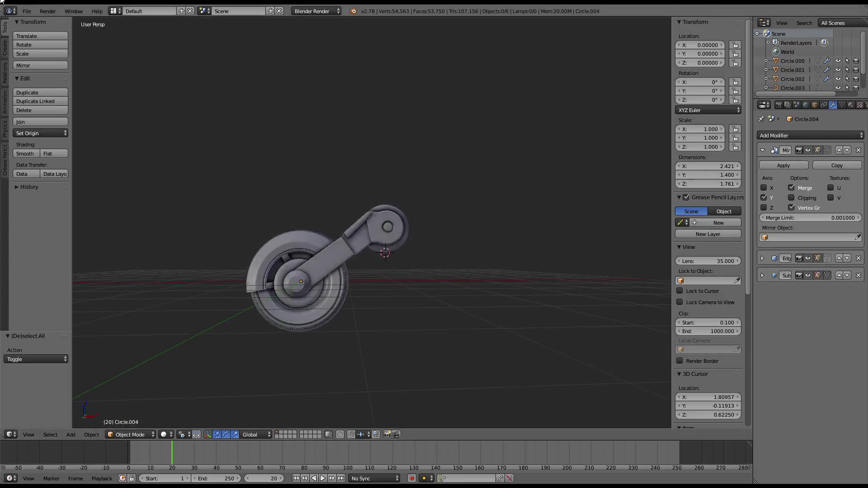
Save the assembly over Test_Car.blend via Save As.
{"action": "left_click", "coordinate": [29, 12]}
{"action": "left_click", "coordinate": [50, 87]}
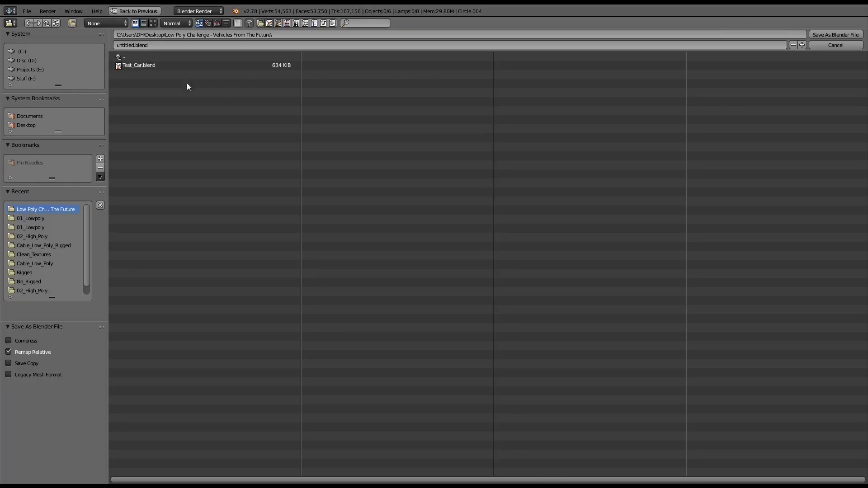
{"action": "left_click", "coordinate": [202, 65]}
{"action": "left_click", "coordinate": [840, 35]}
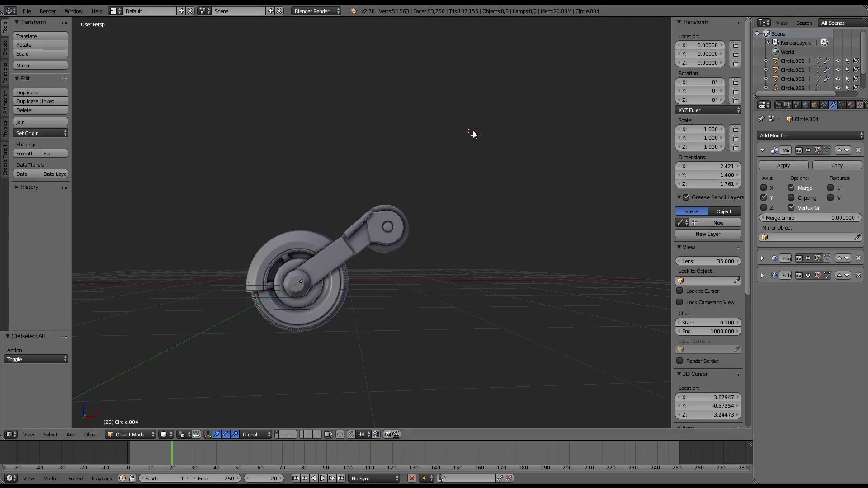
Zoom in on the wheel arm and, in Edit Mode, select the edge loop around the arm.
{"action": "middle_click_drag", "start_coordinate": [467, 132], "coordinate": [367, 162]}
{"action": "scroll", "coordinate": [445, 232], "scroll_direction": "up", "scroll_amount": 5}
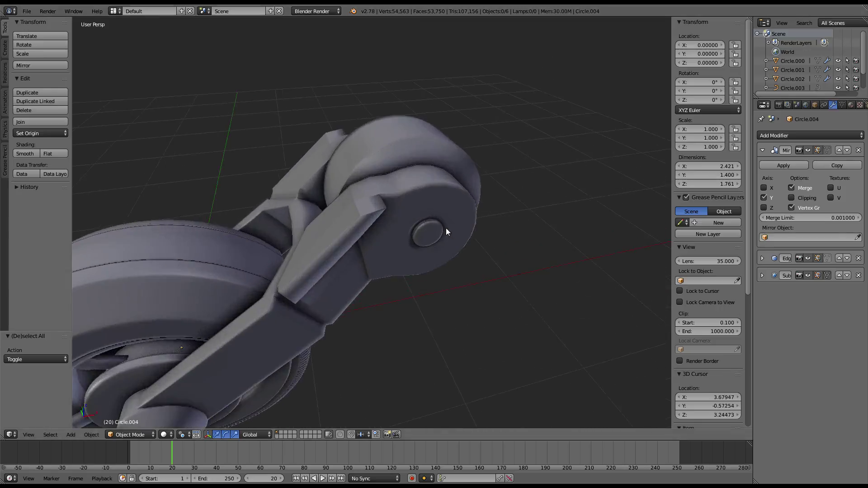
{"action": "middle_click_drag", "start_coordinate": [446, 232], "coordinate": [422, 294]}
{"action": "scroll", "coordinate": [404, 278], "scroll_direction": "up", "scroll_amount": 4}
{"action": "key", "text": "Tab"}
{"action": "scroll", "coordinate": [404, 278], "scroll_direction": "down", "scroll_amount": 4}
{"action": "mouse_move", "coordinate": [377, 232]}
{"action": "middle_mouse_down"}
{"action": "mouse_move", "coordinate": [398, 184]}
{"action": "mouse_move", "coordinate": [373, 176]}
{"action": "mouse_move", "coordinate": [436, 163]}
{"action": "mouse_move", "coordinate": [385, 154]}
{"action": "middle_mouse_up"}
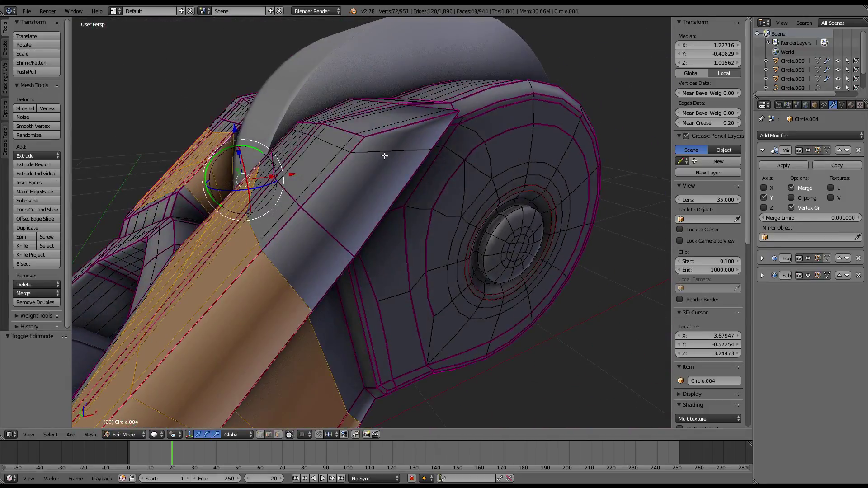
{"action": "scroll", "coordinate": [386, 153], "scroll_direction": "up", "scroll_amount": 3}
{"action": "right_click", "coordinate": [355, 126], "text": "alt"}
Slide the edge loop to factor -0.222 toward the hinge housing.
{"action": "mouse_move", "coordinate": [355, 126]}
{"action": "middle_mouse_down"}
{"action": "mouse_move", "coordinate": [562, 166]}
{"action": "mouse_move", "coordinate": [603, 157]}
{"action": "mouse_move", "coordinate": [97, 148]}
{"action": "mouse_move", "coordinate": [130, 143]}
{"action": "mouse_move", "coordinate": [171, 118]}
{"action": "middle_mouse_up"}
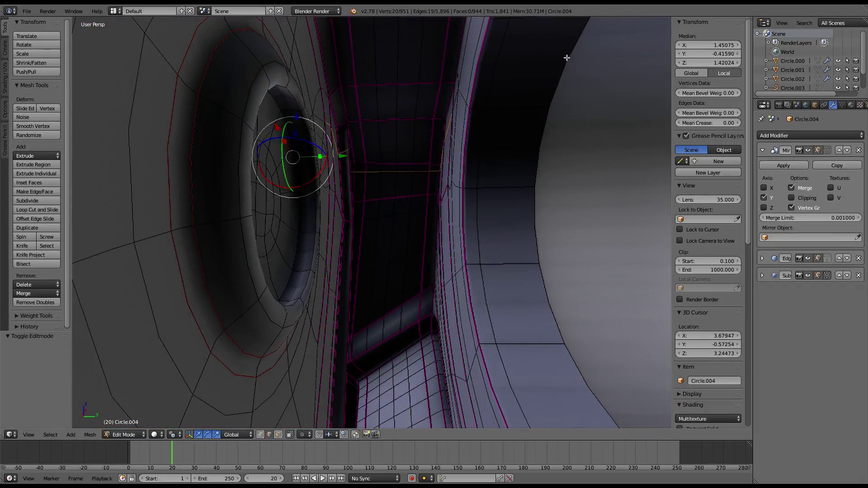
{"action": "middle_click_drag", "start_coordinate": [538, 91], "coordinate": [409, 176]}
{"action": "scroll", "coordinate": [409, 176], "scroll_direction": "up", "scroll_amount": 2}
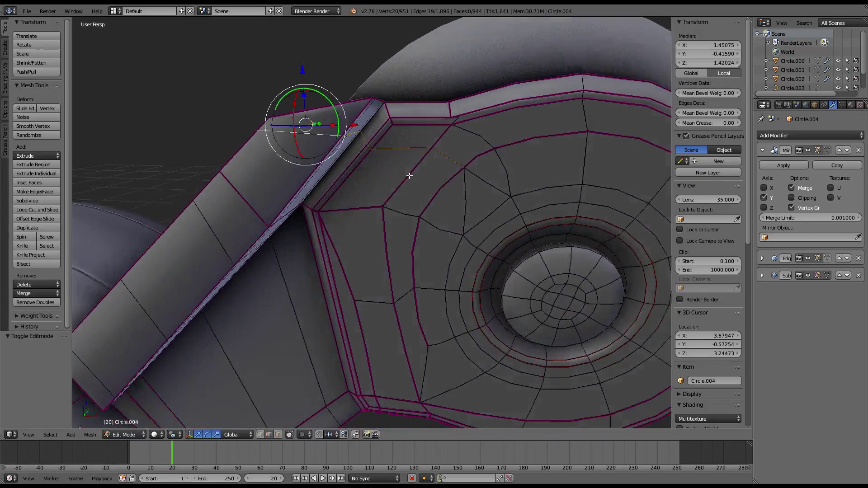
{"action": "key", "text": "g"}
{"action": "key", "text": "g"}
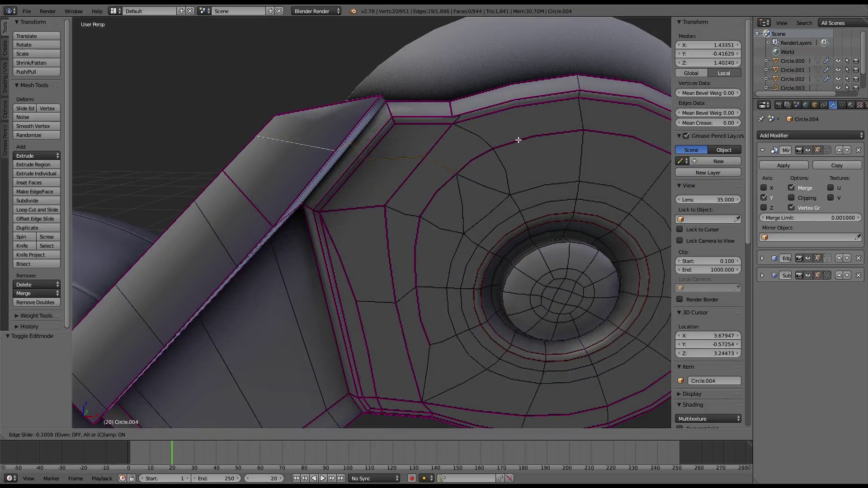
{"action": "left_click", "coordinate": [518, 140]}
{"action": "mouse_move", "coordinate": [518, 140]}
{"action": "middle_mouse_down"}
{"action": "mouse_move", "coordinate": [388, 170]}
{"action": "mouse_move", "coordinate": [531, 77]}
{"action": "middle_mouse_up"}
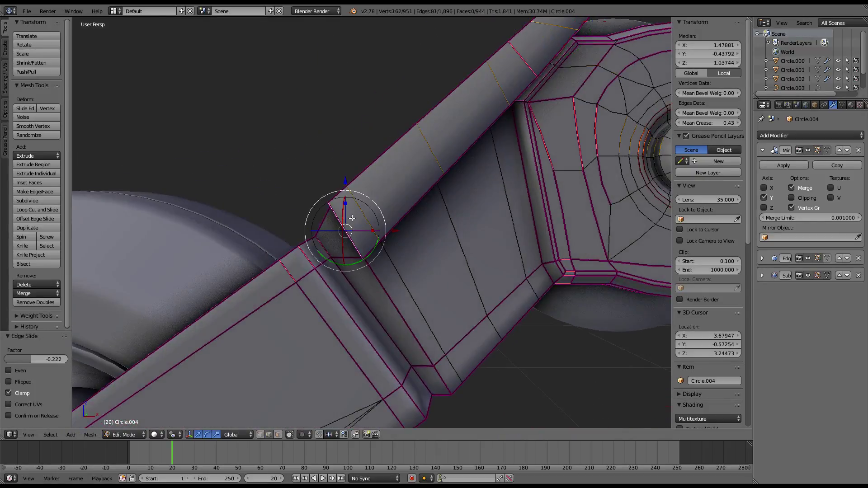
{"action": "scroll", "coordinate": [352, 218], "scroll_direction": "down", "scroll_amount": 2}
{"action": "mouse_move", "coordinate": [352, 218]}
{"action": "middle_mouse_down"}
{"action": "mouse_move", "coordinate": [405, 206]}
{"action": "mouse_move", "coordinate": [391, 253]}
{"action": "middle_mouse_up"}
{"action": "middle_click_drag", "start_coordinate": [550, 174], "coordinate": [397, 246]}
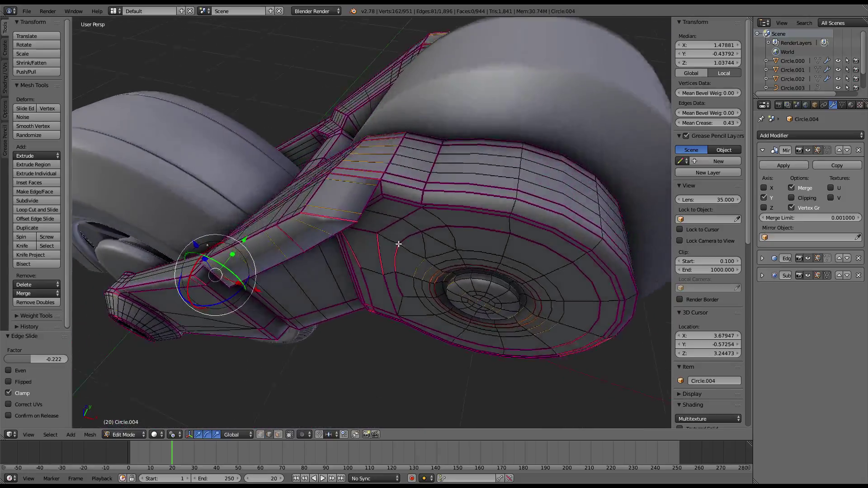
{"action": "scroll", "coordinate": [416, 210], "scroll_direction": "up", "scroll_amount": 2}
{"action": "mouse_move", "coordinate": [416, 209]}
{"action": "middle_mouse_down"}
{"action": "mouse_move", "coordinate": [425, 196]}
{"action": "mouse_move", "coordinate": [436, 228]}
{"action": "mouse_move", "coordinate": [451, 227]}
{"action": "mouse_move", "coordinate": [390, 144]}
{"action": "mouse_move", "coordinate": [409, 120]}
{"action": "mouse_move", "coordinate": [296, 241]}
{"action": "middle_mouse_up"}
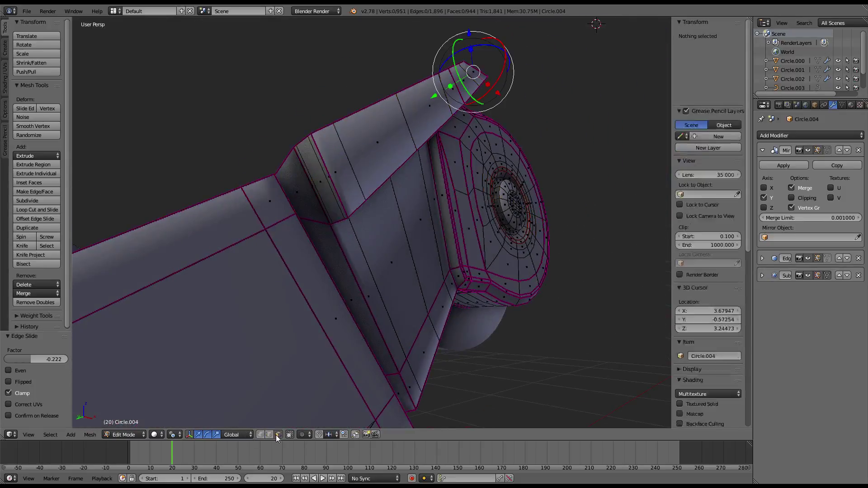
Preview the arm in Object Mode, then return and select the strip of faces underneath.
{"action": "key", "text": "Tab"}
{"action": "mouse_move", "coordinate": [449, 143]}
{"action": "middle_mouse_down"}
{"action": "mouse_move", "coordinate": [354, 83]}
{"action": "mouse_move", "coordinate": [364, 169]}
{"action": "mouse_move", "coordinate": [358, 215]}
{"action": "middle_mouse_up"}
{"action": "key", "text": "Tab"}
{"action": "right_click", "coordinate": [429, 179], "text": "ctrl"}
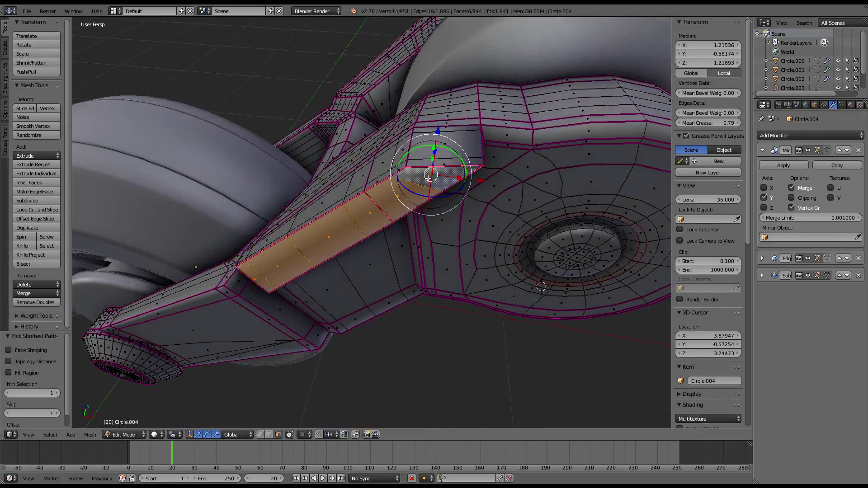
{"action": "mouse_move", "coordinate": [429, 179]}
{"action": "middle_mouse_down"}
{"action": "mouse_move", "coordinate": [457, 167]}
{"action": "mouse_move", "coordinate": [439, 183]}
{"action": "middle_mouse_up"}
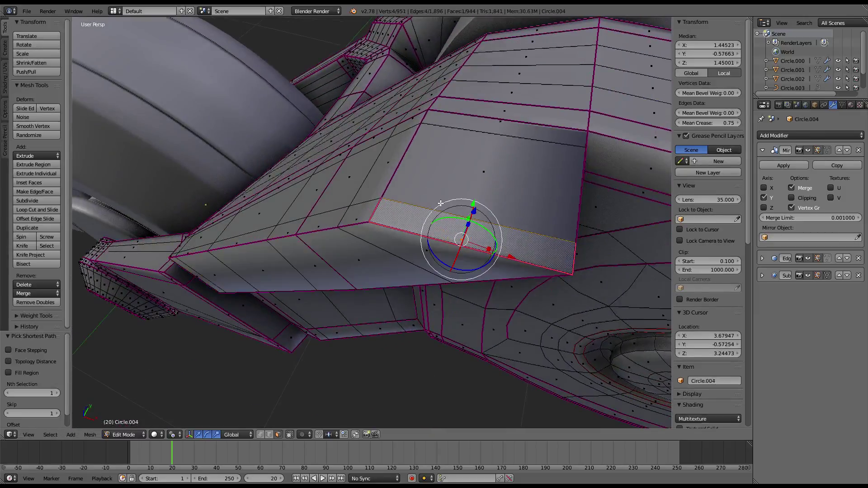